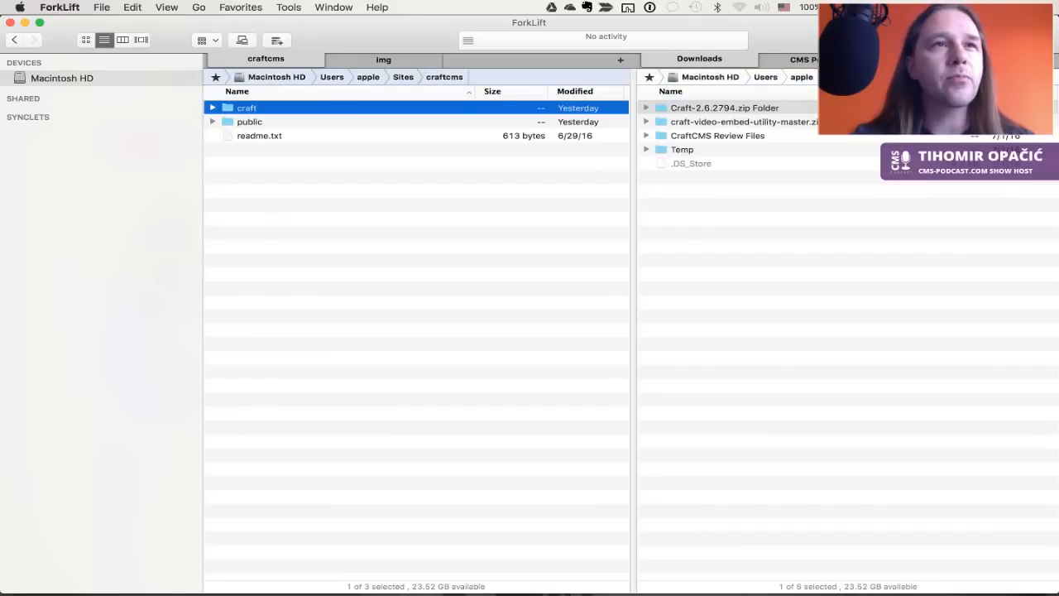
Confirm in the database manager that craftcms is the database in use
{"action": "left_click", "coordinate": [819, 170]}
{"action": "key", "text": "Tab"}
{"action": "key", "text": "super+Tab"}
{"action": "key", "text": "super+Tab"}
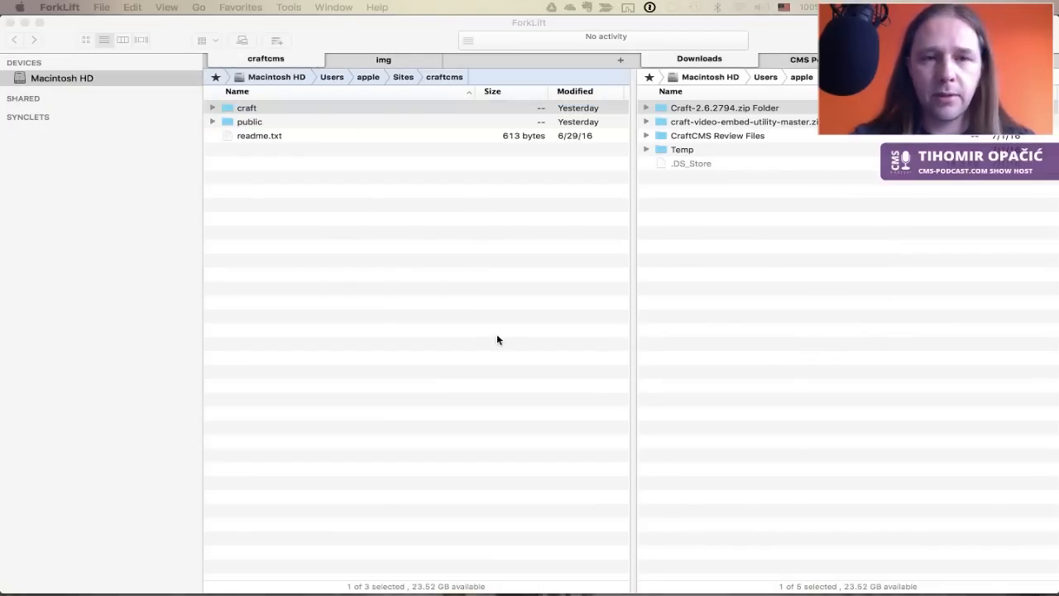
{"action": "key", "text": "super+Tab"}
{"action": "key", "text": "super+Tab"}
{"action": "key", "text": "super+Tab"}
{"action": "key", "text": "super+Tab"}
{"action": "key", "text": "super+Tab"}
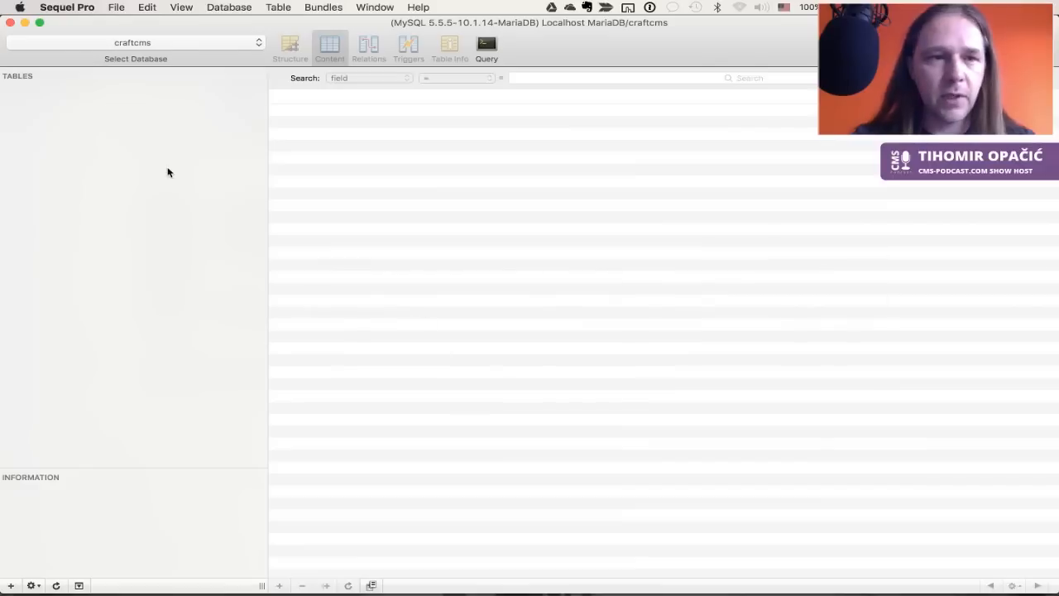
{"action": "left_click", "coordinate": [154, 38]}
{"action": "left_click", "coordinate": [153, 38]}
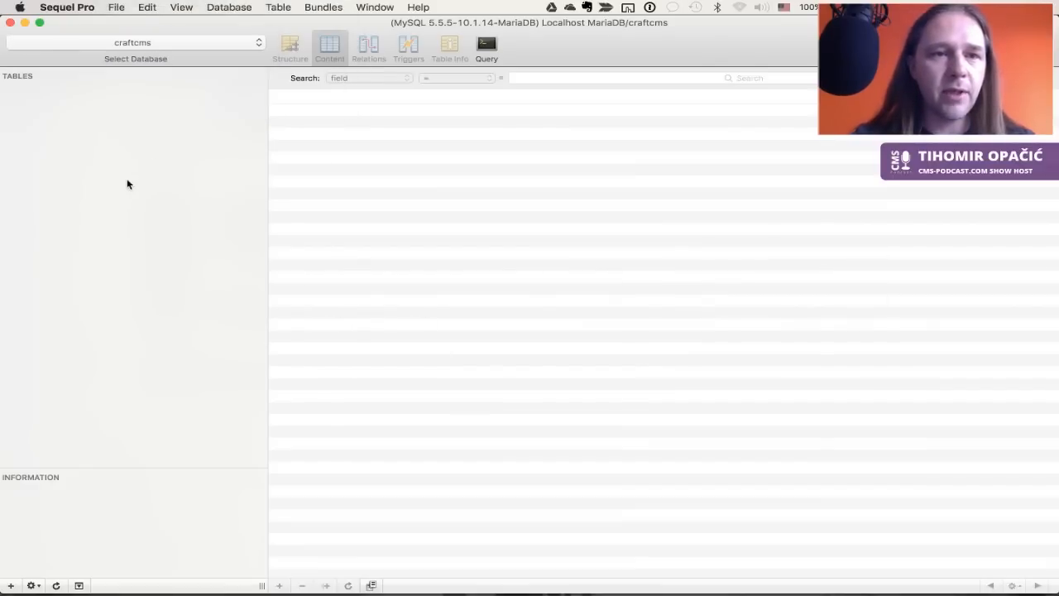
{"action": "key", "text": "super+Tab"}
{"action": "key", "text": "super+Tab"}
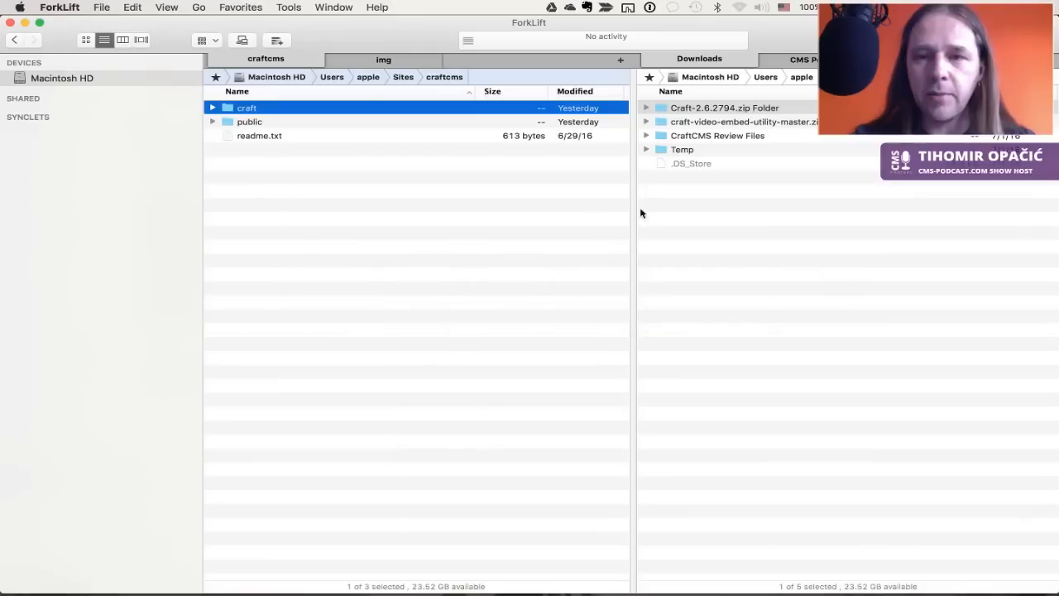
Open CraftCMS Review Files on the right and browse the left pane to craft > config
{"action": "left_click", "coordinate": [745, 137]}
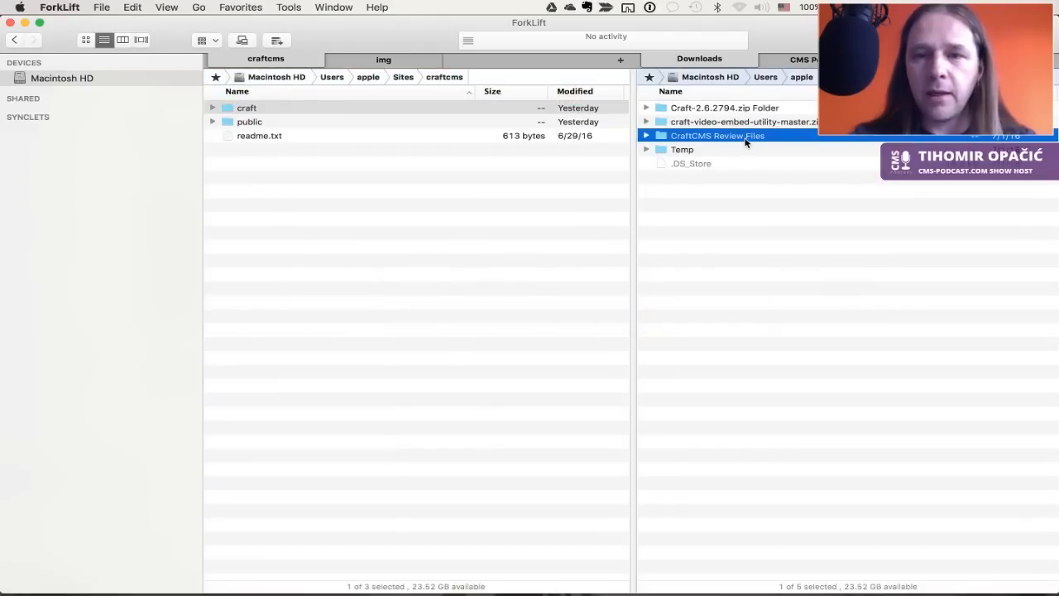
{"action": "double_click", "coordinate": [746, 137]}
{"action": "key", "text": "Down"}
{"action": "key", "text": "Down"}
{"action": "key", "text": "Down"}
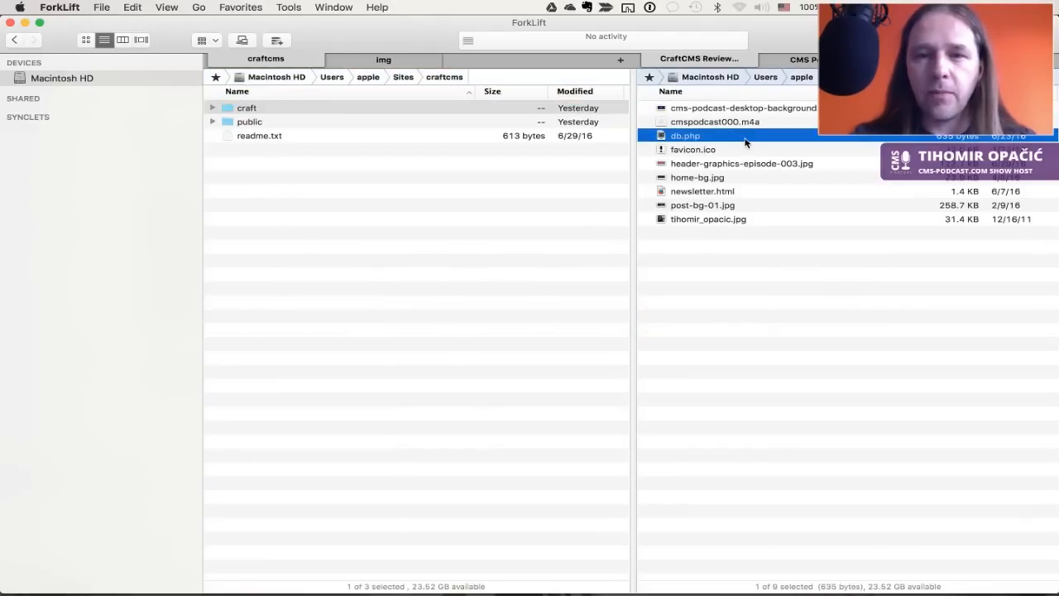
{"action": "key", "text": "Tab"}
{"action": "key", "text": "Return"}
{"action": "key", "text": "Down"}
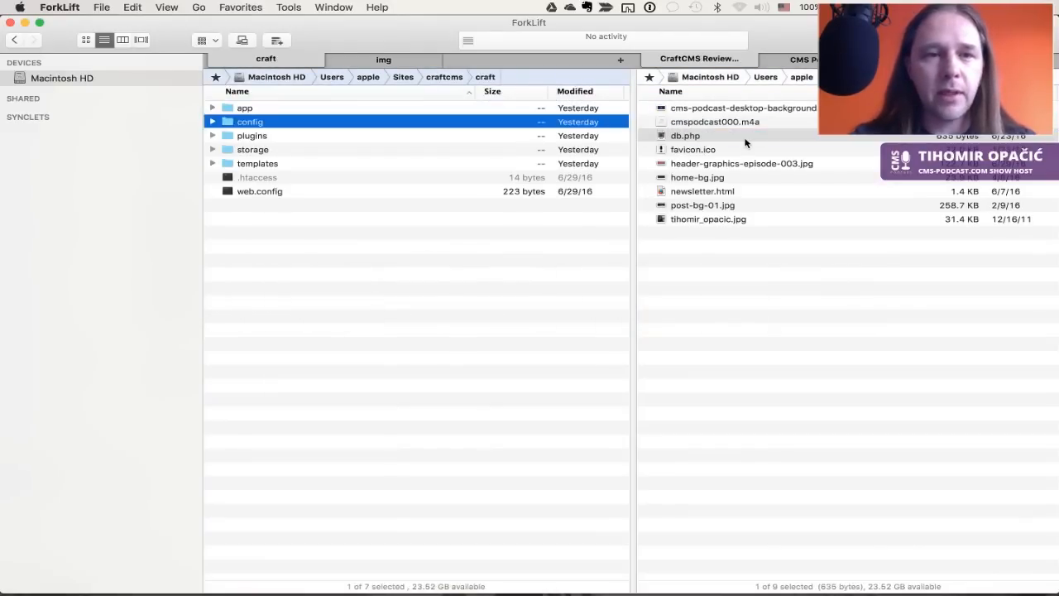
{"action": "key", "text": "Up"}
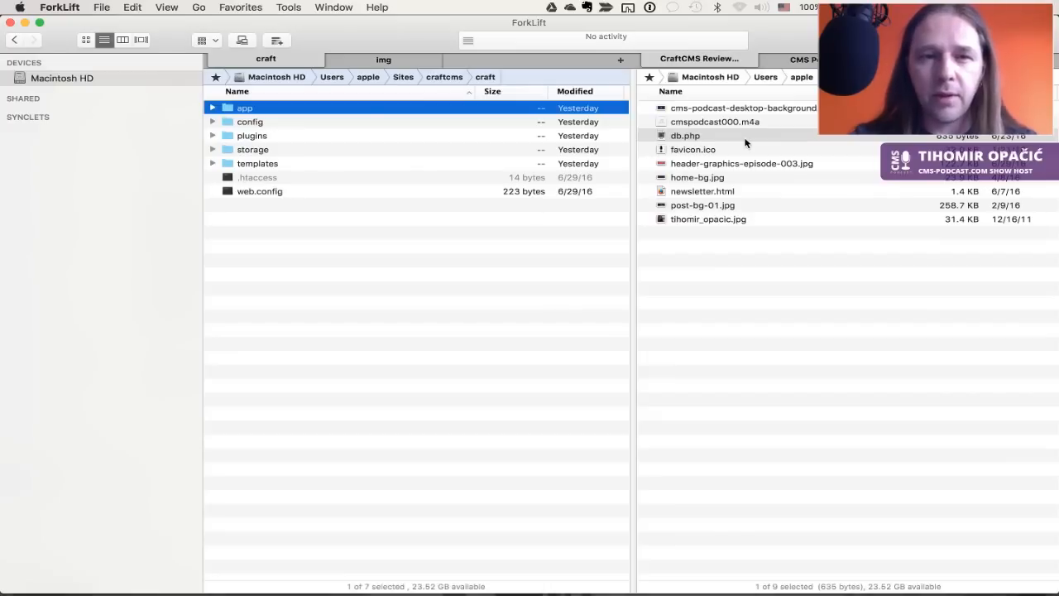
{"action": "key", "text": "Return"}
{"action": "key", "text": "super+Up"}
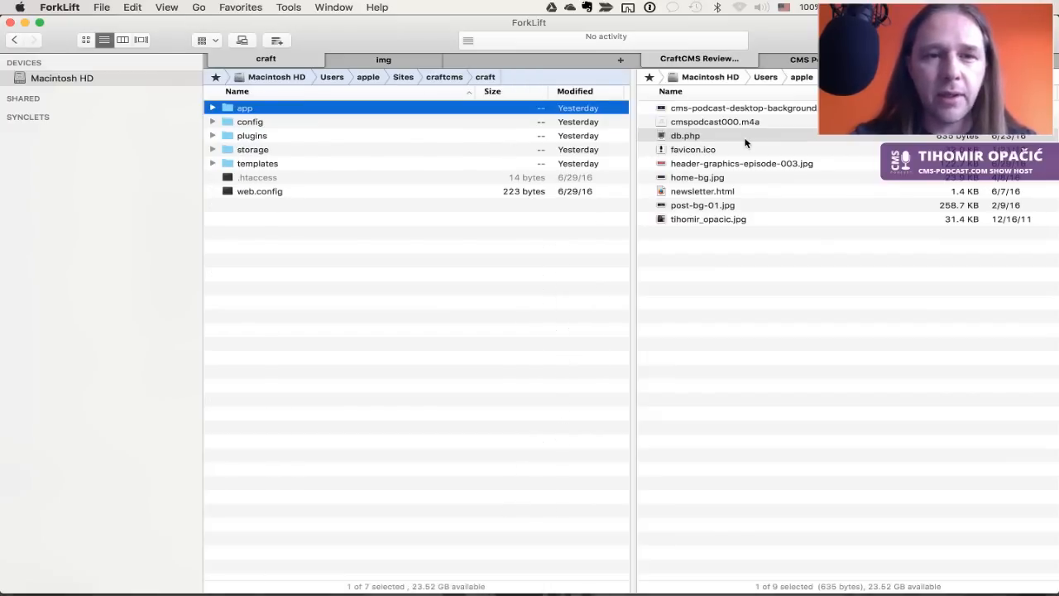
{"action": "key", "text": "Down"}
{"action": "key", "text": "Return"}
{"action": "key", "text": "Down"}
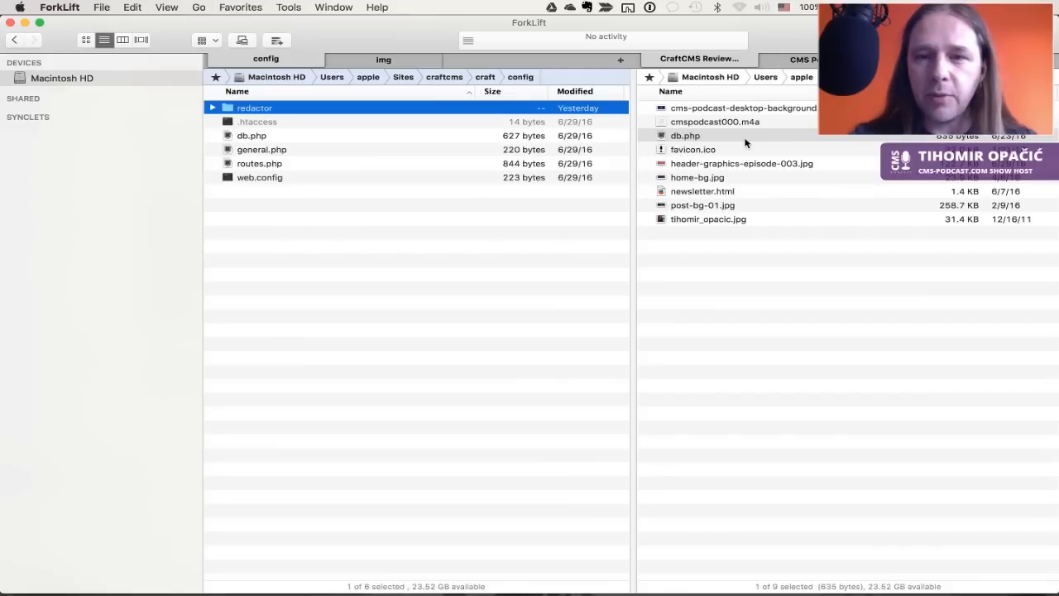
Check the review files' db.php in Sublime Text, then close it
{"action": "left_click", "coordinate": [744, 144]}
{"action": "key", "text": "space"}
{"action": "key", "text": "super+Down"}
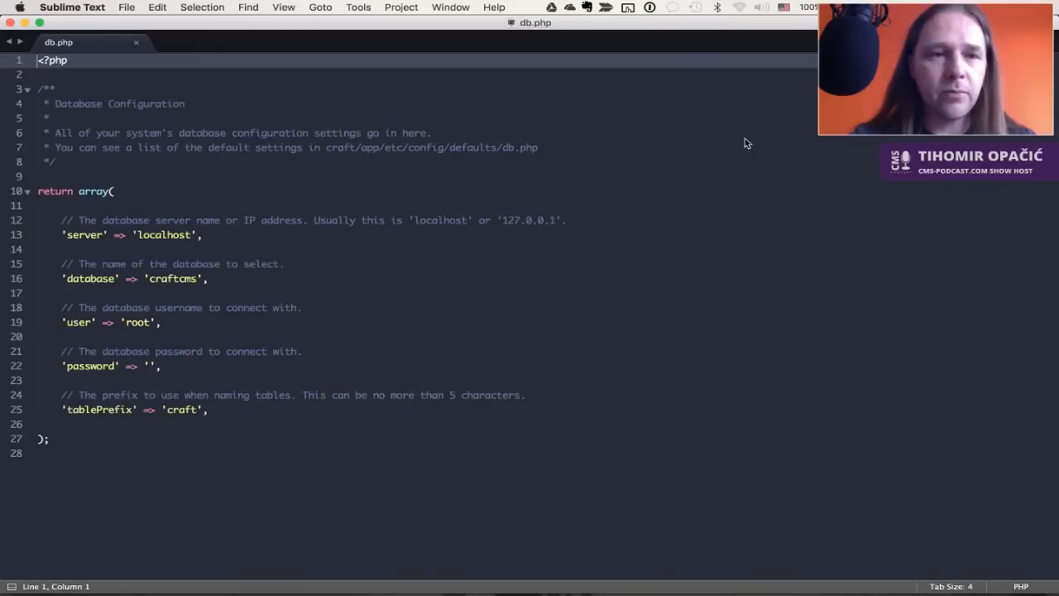
{"action": "key", "text": "super+q"}
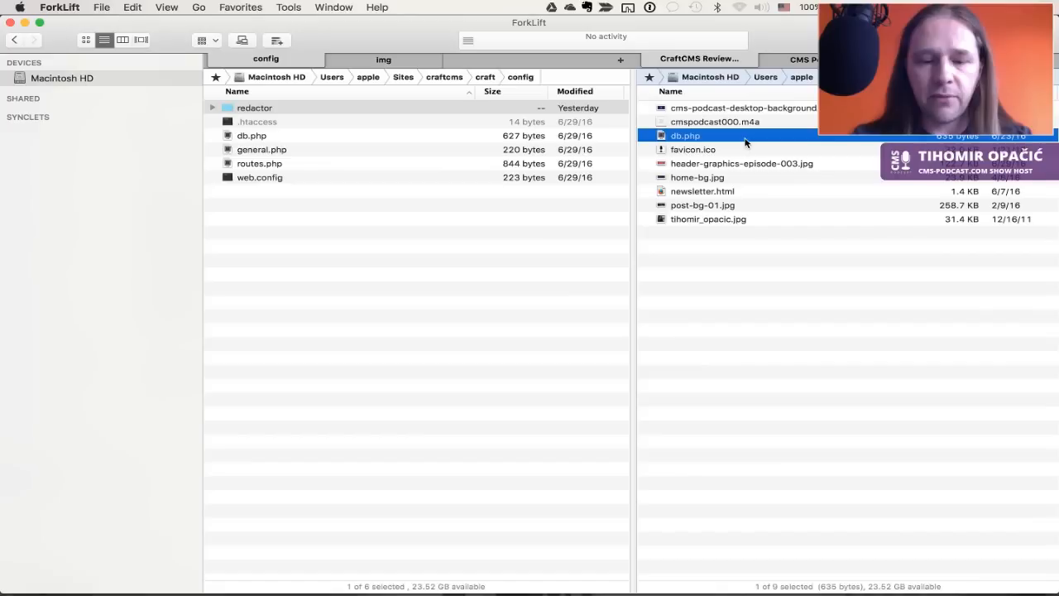
{"action": "key", "text": "super+Tab"}
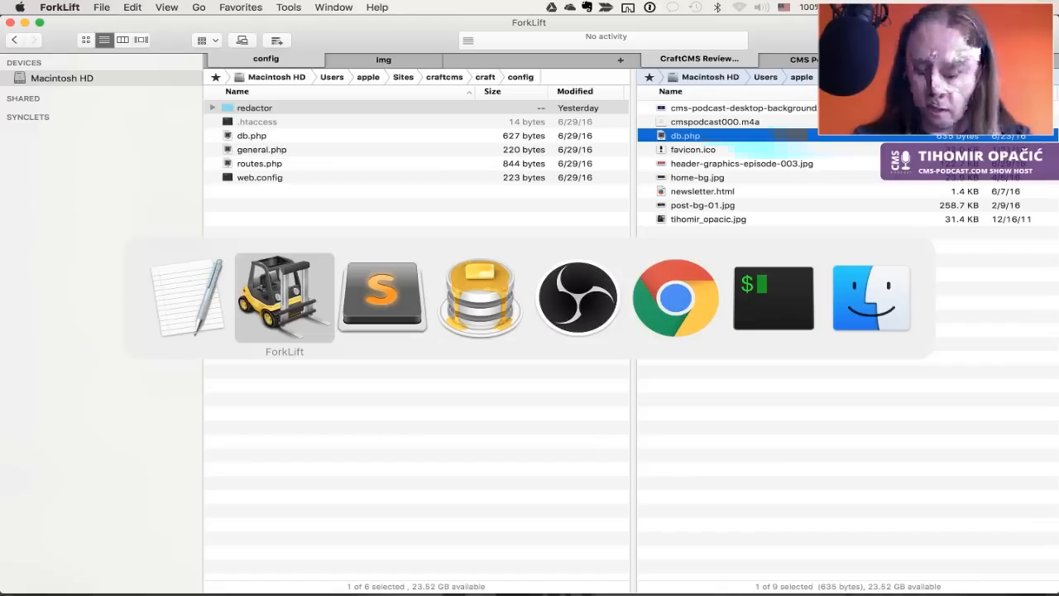
Load craftcms.dev/admin in a new Chrome tab to bring up the installer
{"action": "key", "text": "super+Tab"}
{"action": "key", "text": "super+Tab"}
{"action": "key", "text": "super+Tab"}
{"action": "key", "text": "super+Tab"}
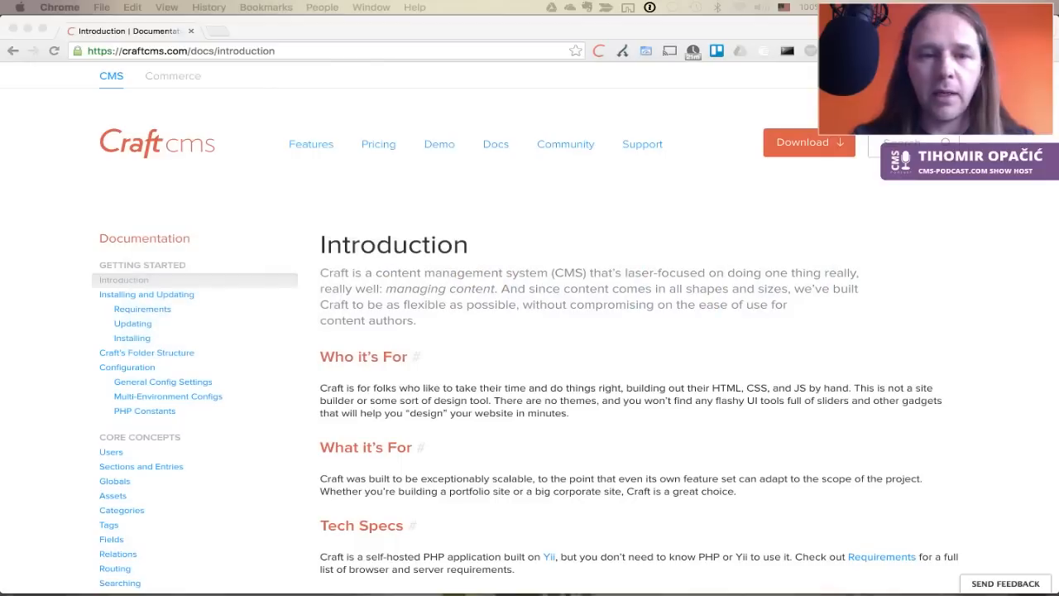
{"action": "left_click", "coordinate": [220, 33]}
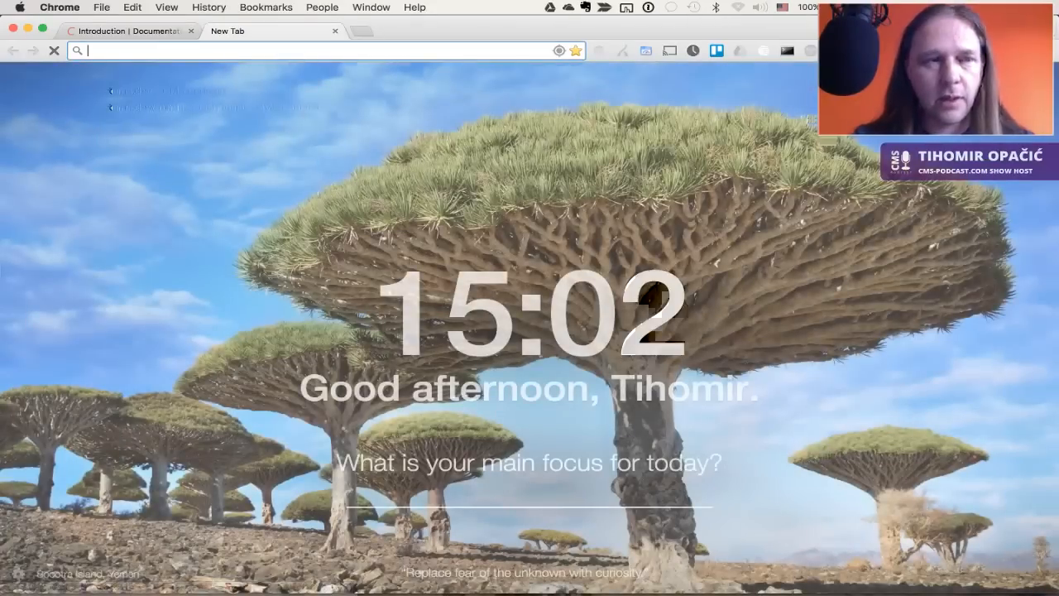
{"action": "type", "text": "craftcms.com"}
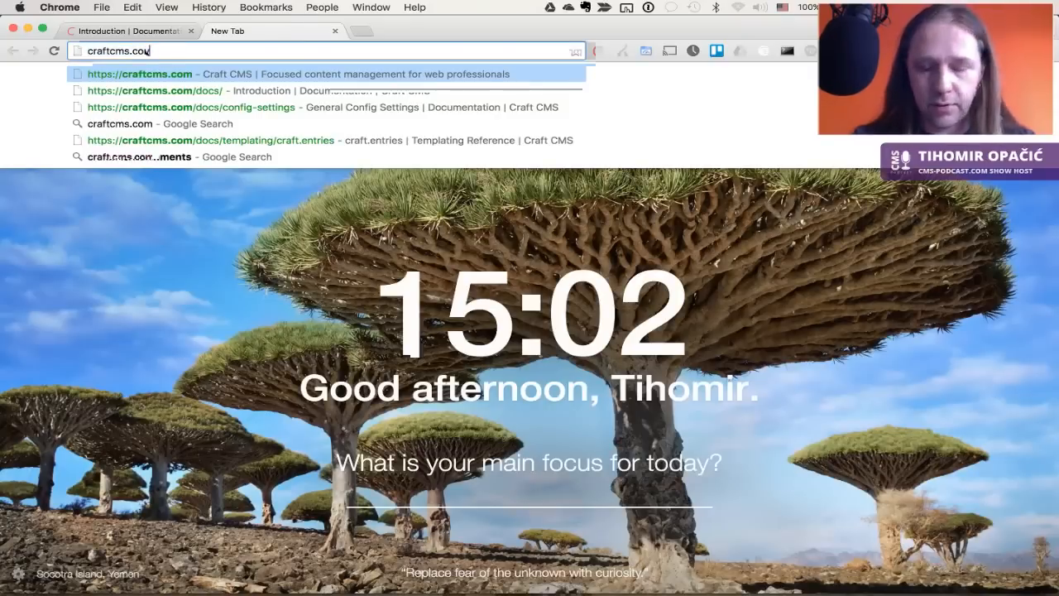
{"action": "key", "text": "BackSpace"}
{"action": "key", "text": "BackSpace"}
{"action": "key", "text": "BackSpace"}
{"action": "type", "text": "dev/admin"}
{"action": "key", "text": "Return"}
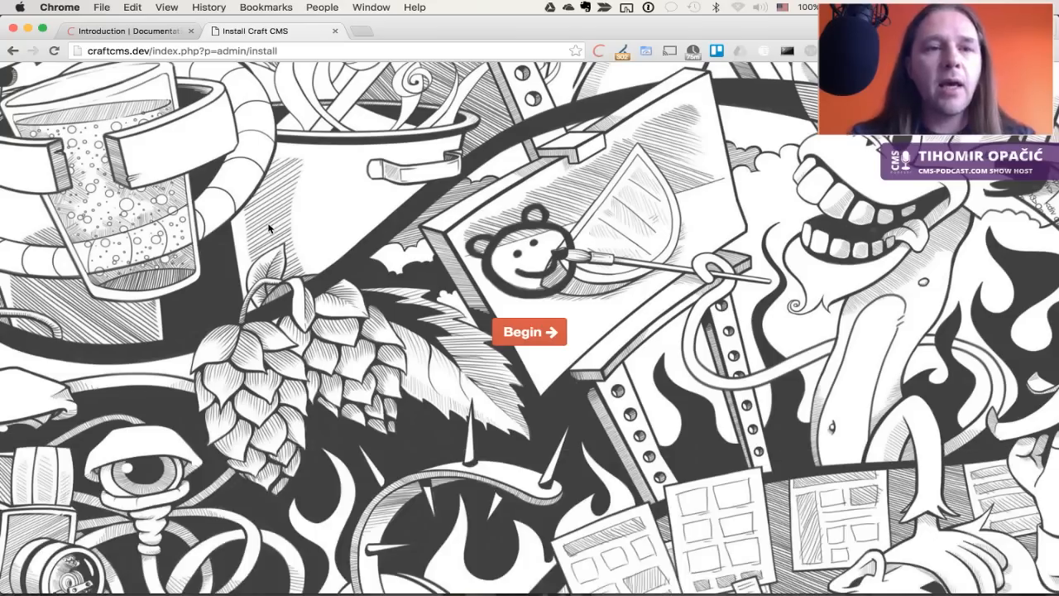
Begin the install and fill the admin username, email and password from 1Password
{"action": "left_click", "coordinate": [535, 334]}
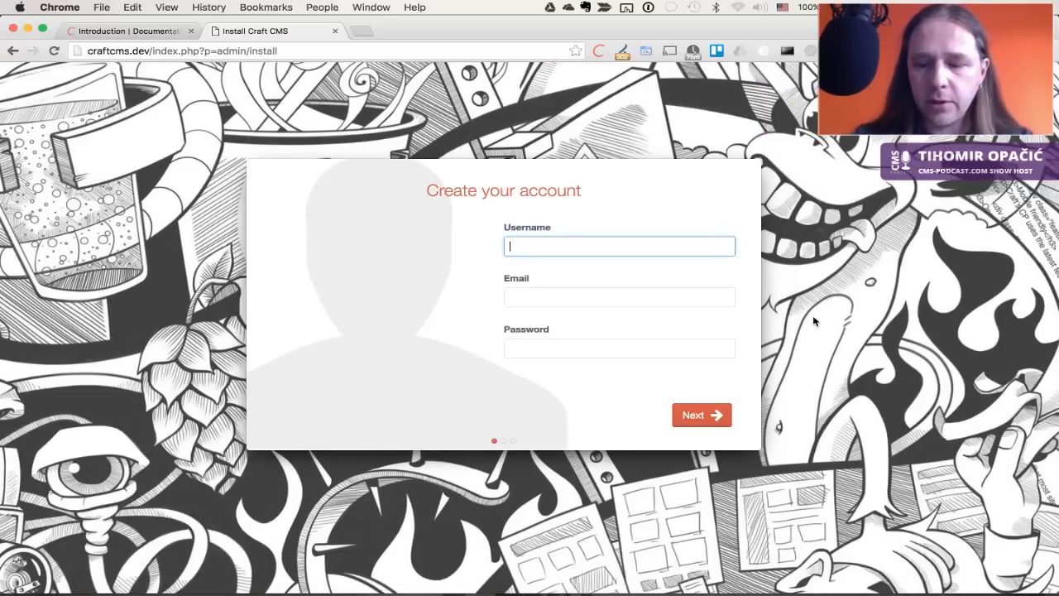
{"action": "key", "text": "super+backslash"}
{"action": "key", "text": "Down"}
{"action": "key", "text": "Down"}
{"action": "key", "text": "Down"}
{"action": "key", "text": "Down"}
{"action": "key", "text": "Down"}
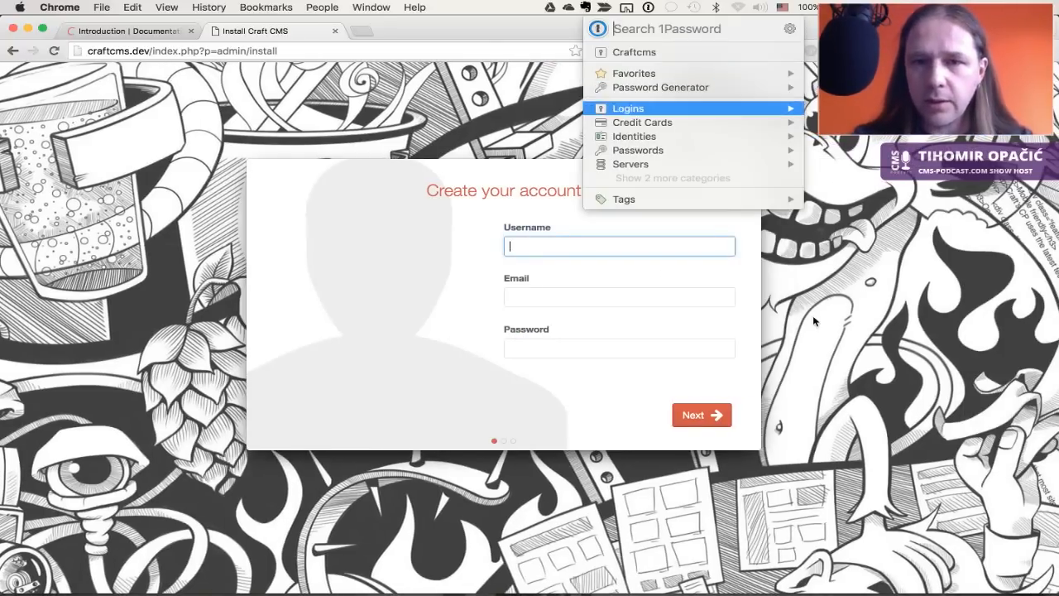
{"action": "key", "text": "Right"}
{"action": "key", "text": "Return"}
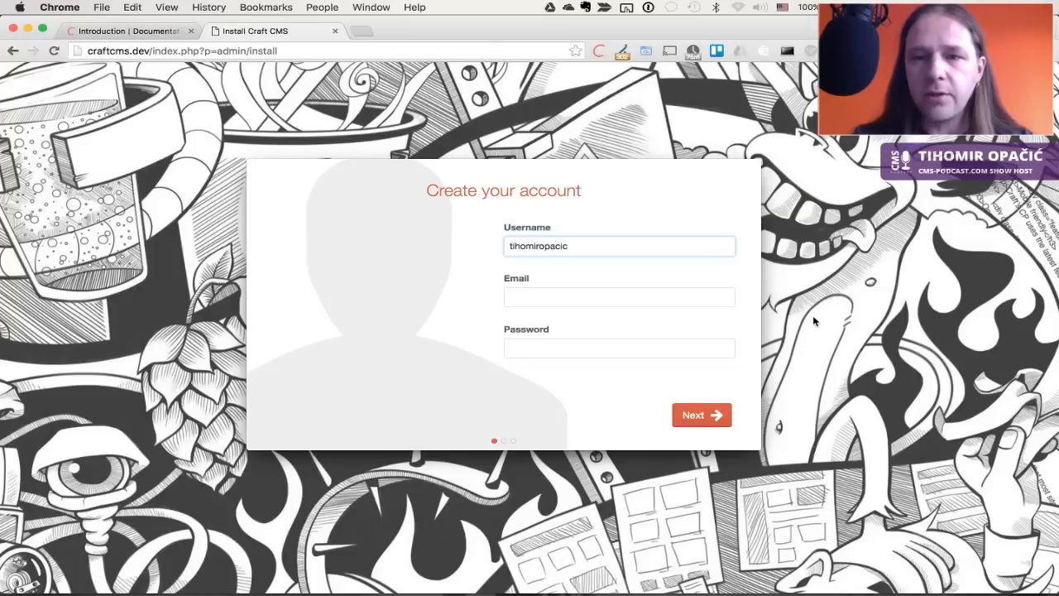
{"action": "left_click", "coordinate": [569, 347]}
{"action": "key", "text": "super+backslash"}
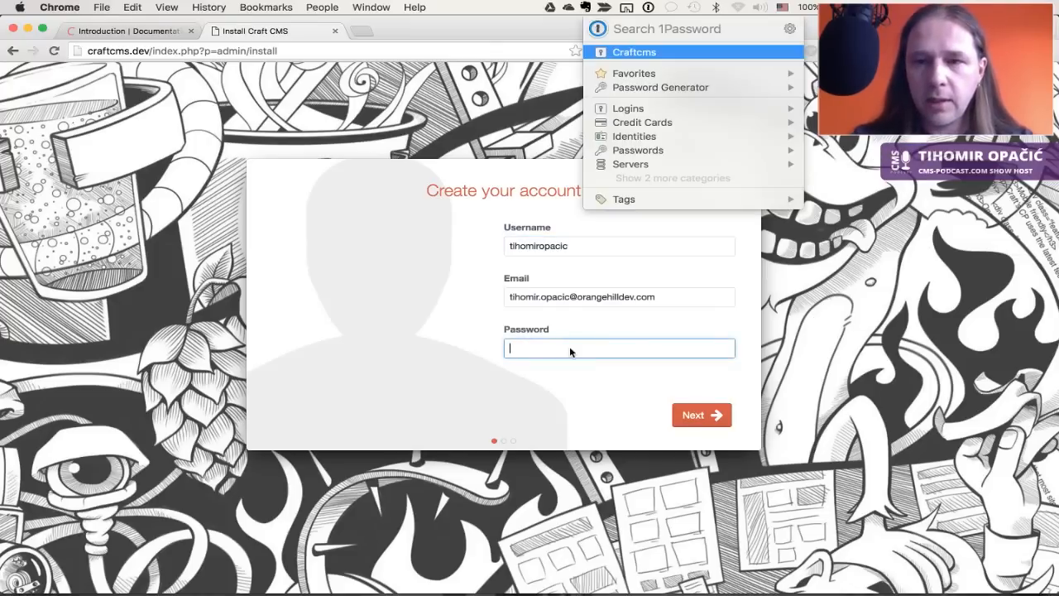
{"action": "key", "text": "Right"}
{"action": "key", "text": "Return"}
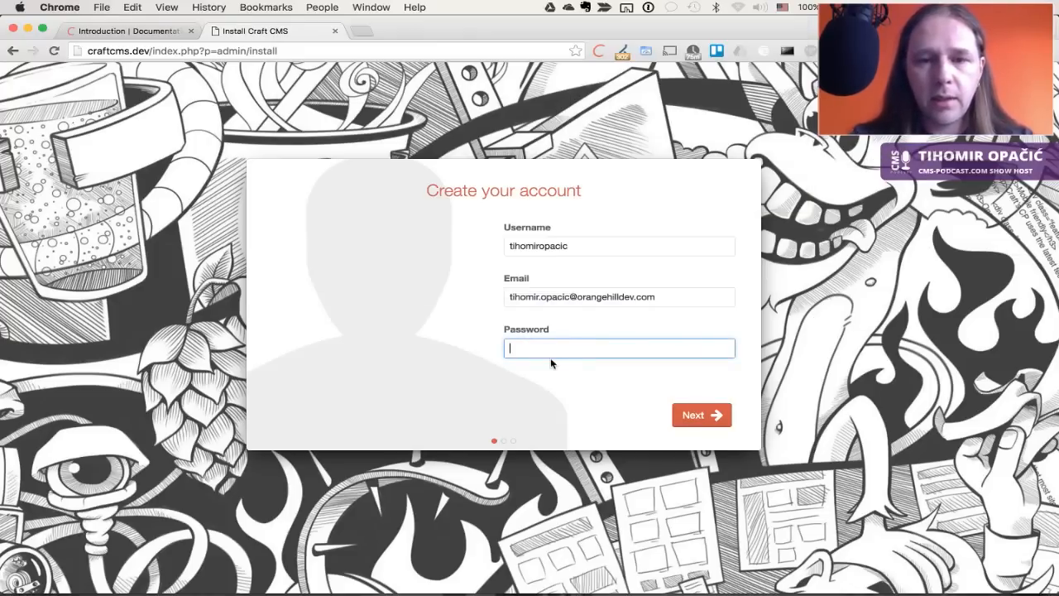
{"action": "left_click", "coordinate": [682, 416]}
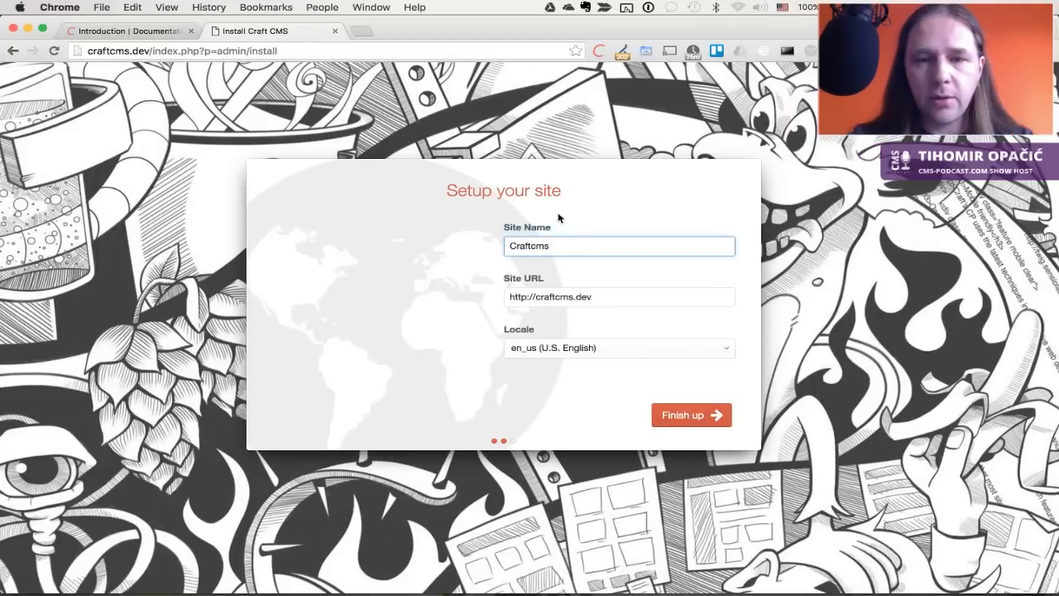
Set the site name to CMS Podcast and finish the installation
{"action": "double_click", "coordinate": [539, 248]}
{"action": "type", "text": "CMS Podcast"}
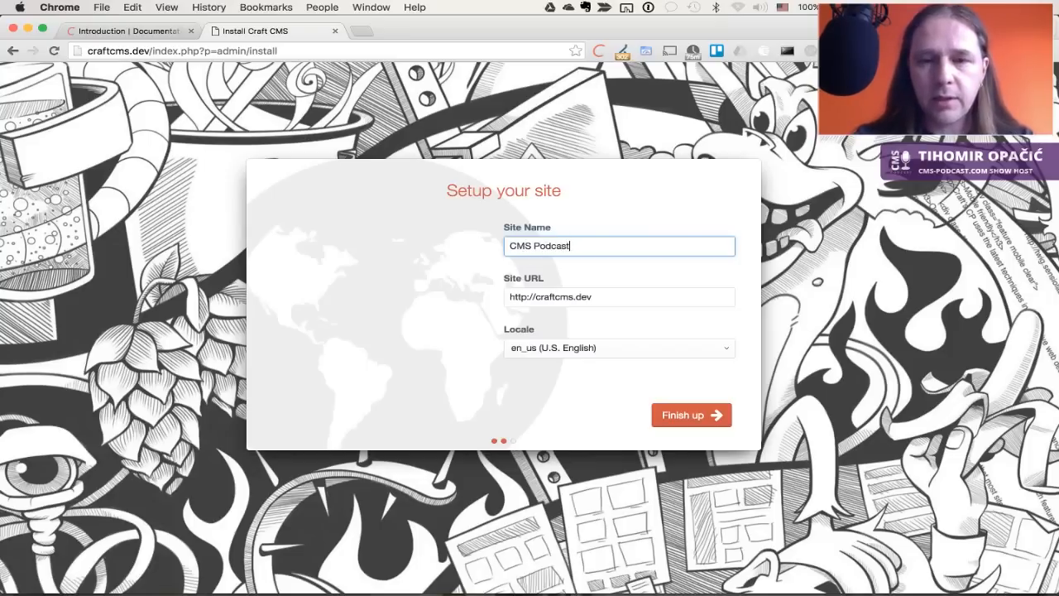
{"action": "left_click", "coordinate": [695, 414]}
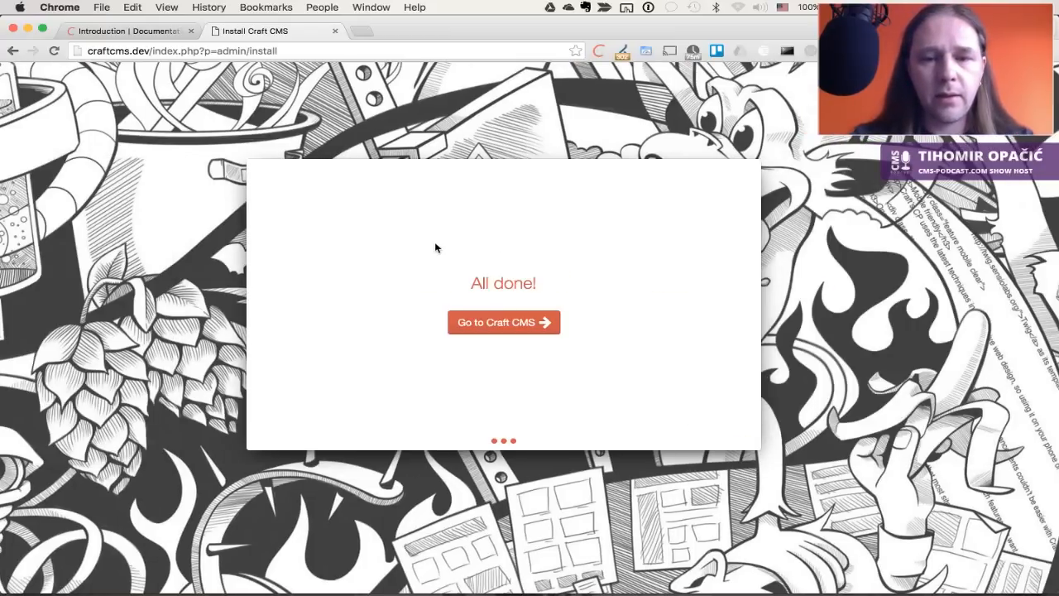
Go to Craft CMS to reach the CMS Podcast Dashboard with Craft News
{"action": "left_click", "coordinate": [503, 322]}
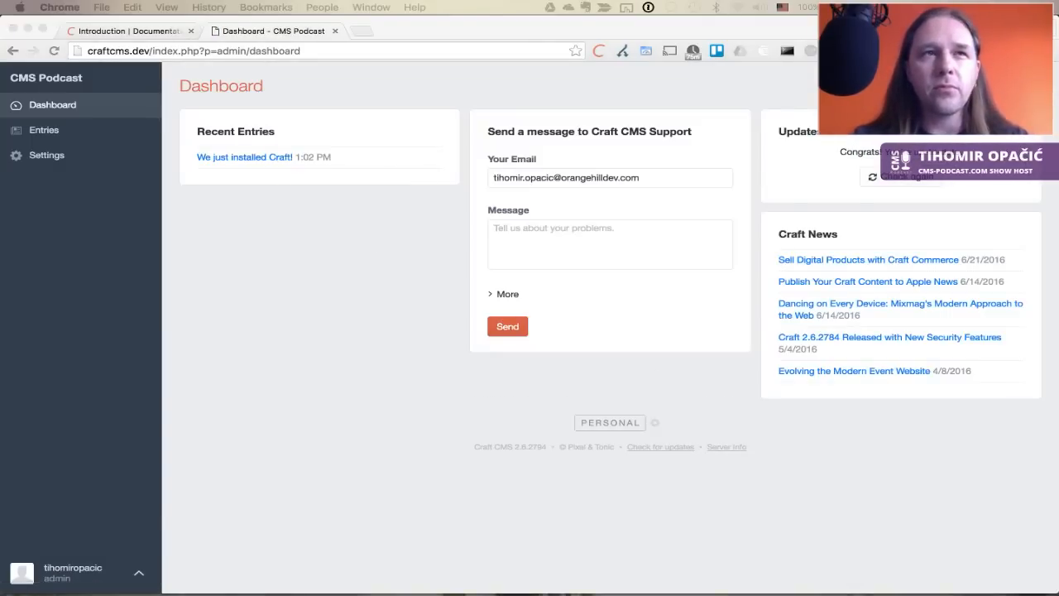
{"action": "left_click", "coordinate": [63, 161]}
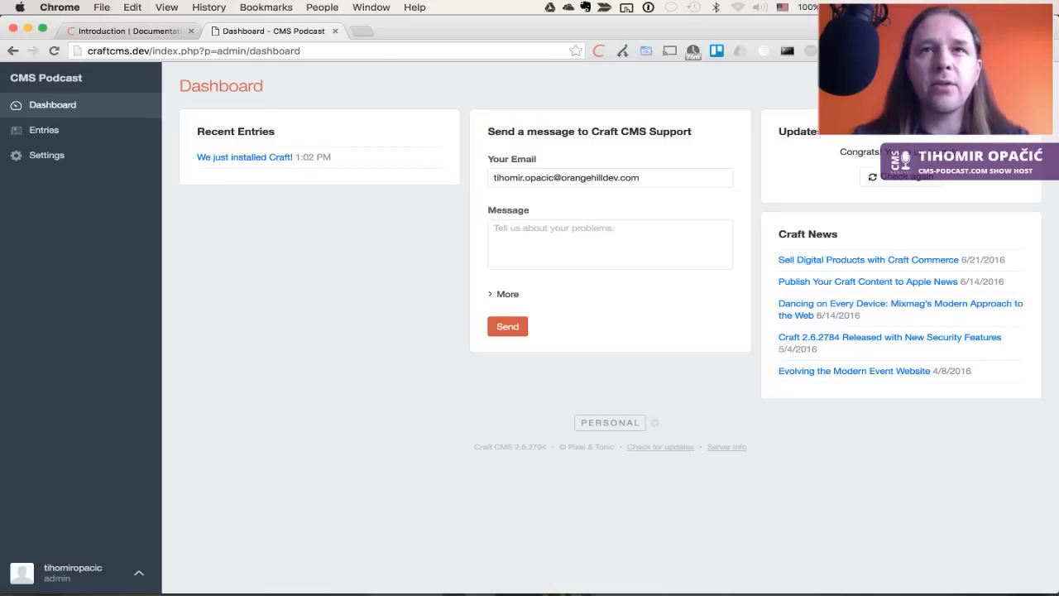
{"action": "key", "text": "super+Tab"}
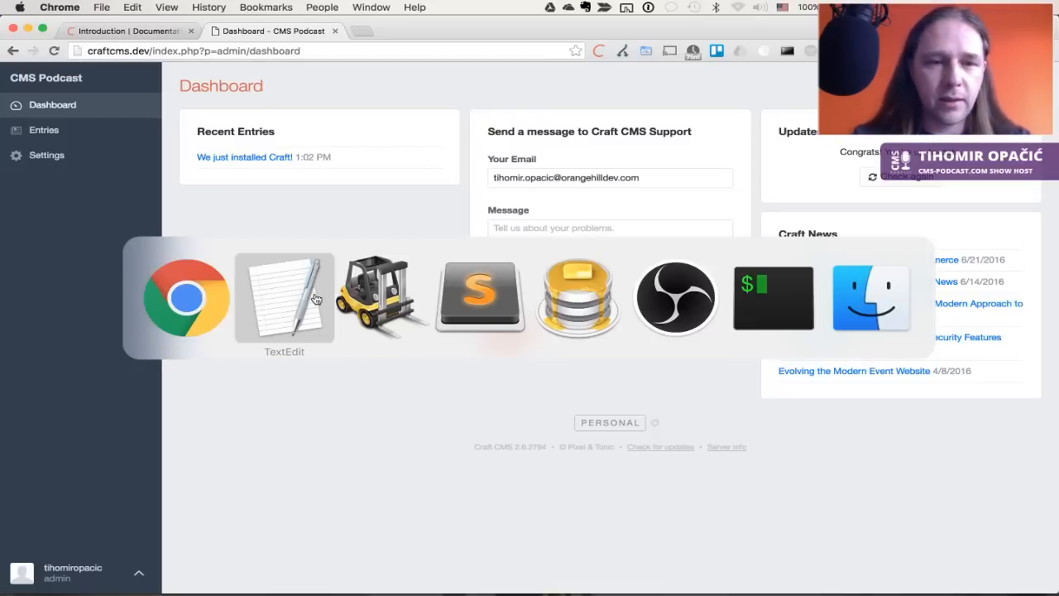
Run 'subl .' in iTerm to open the craftcms project in Sublime Text
{"action": "key", "text": "super+Tab"}
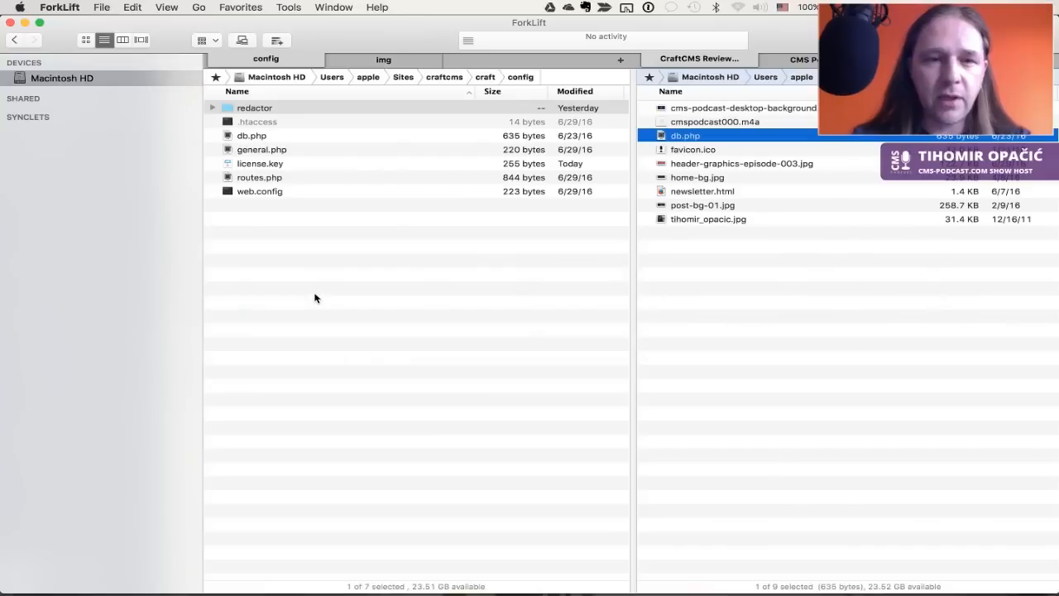
{"action": "key", "text": "Tab"}
{"action": "key", "text": "Down"}
{"action": "key", "text": "Down"}
{"action": "key", "text": "Down"}
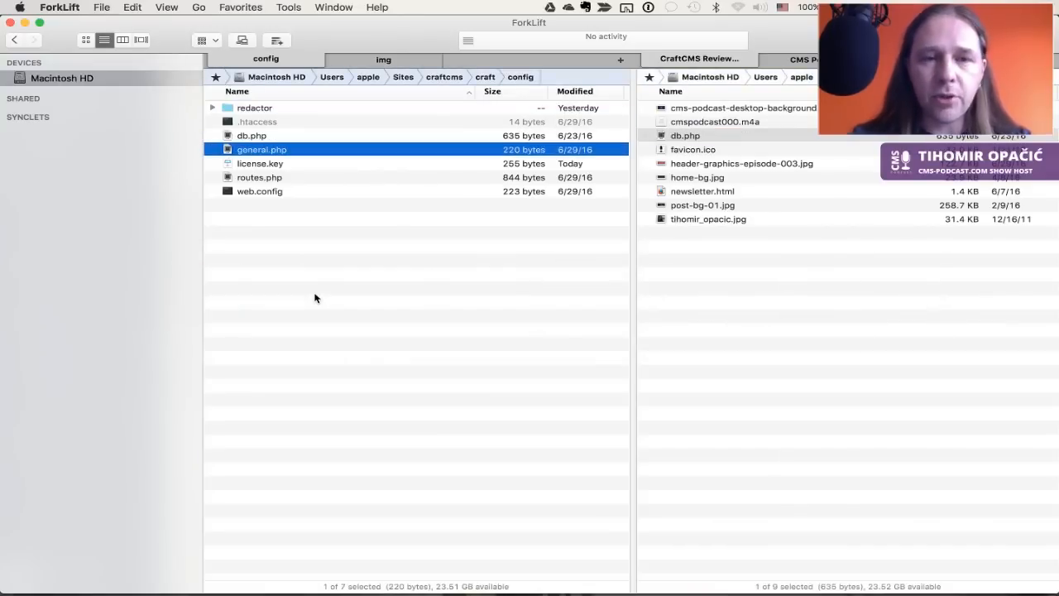
{"action": "key", "text": "super+Tab"}
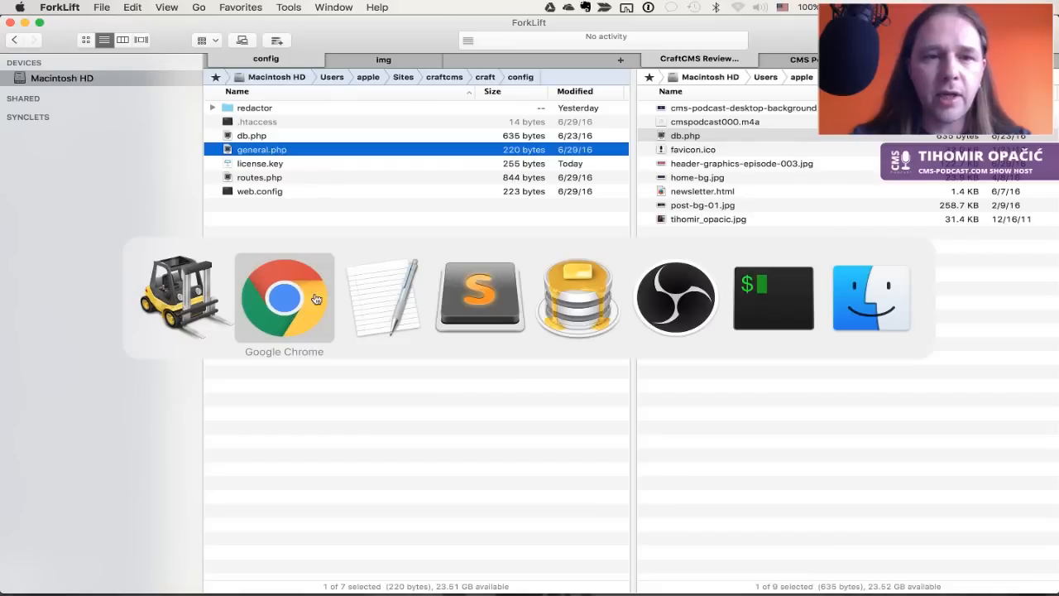
{"action": "key", "text": "Escape"}
{"action": "key", "text": "super+Tab"}
{"action": "key", "text": "Tab"}
{"action": "key", "text": "Tab"}
{"action": "key", "text": "Tab"}
{"action": "key", "text": "Tab"}
{"action": "key", "text": "Tab"}
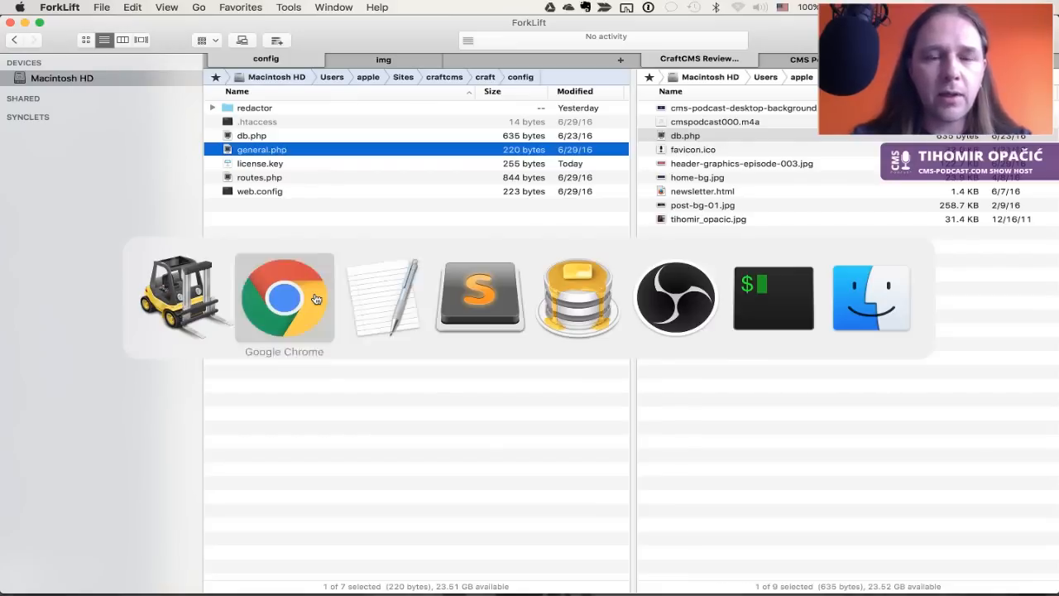
{"action": "type", "text": "subl ."}
{"action": "key", "text": "BackSpace"}
{"action": "type", "text": "."}
{"action": "key", "text": "Return"}
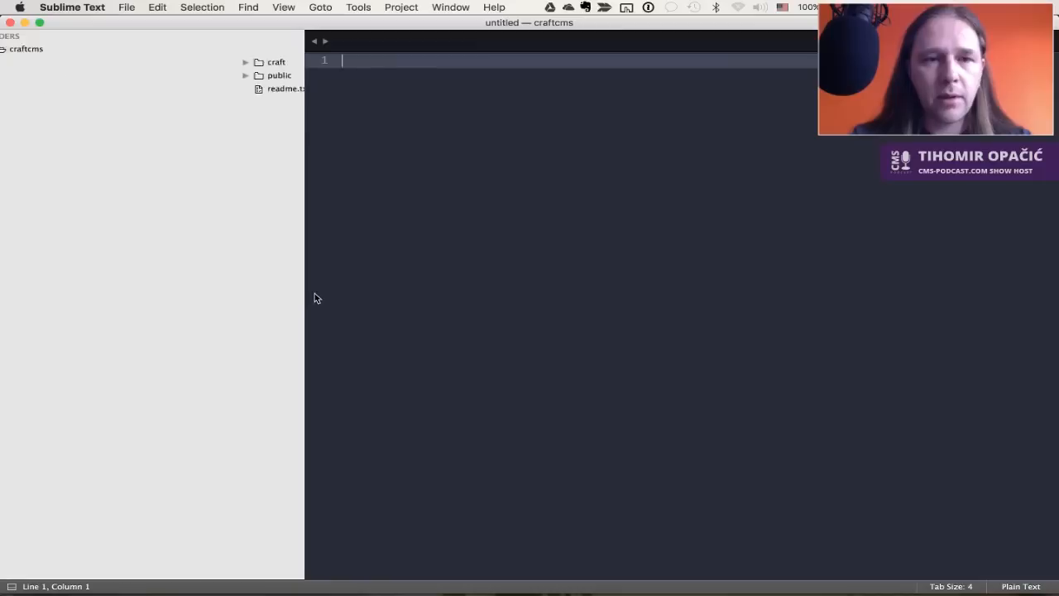
Open craft/config's db.php and general.php as editor tabs
{"action": "left_click", "coordinate": [20, 63]}
{"action": "left_click", "coordinate": [29, 89]}
{"action": "left_click", "coordinate": [72, 129]}
{"action": "left_click", "coordinate": [656, 270]}
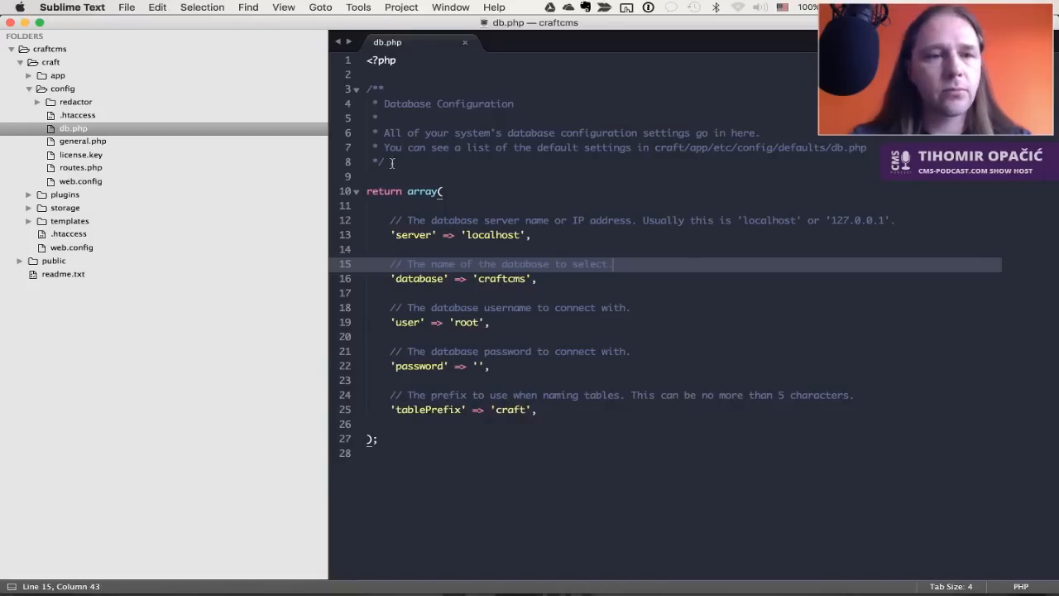
{"action": "double_click", "coordinate": [98, 141]}
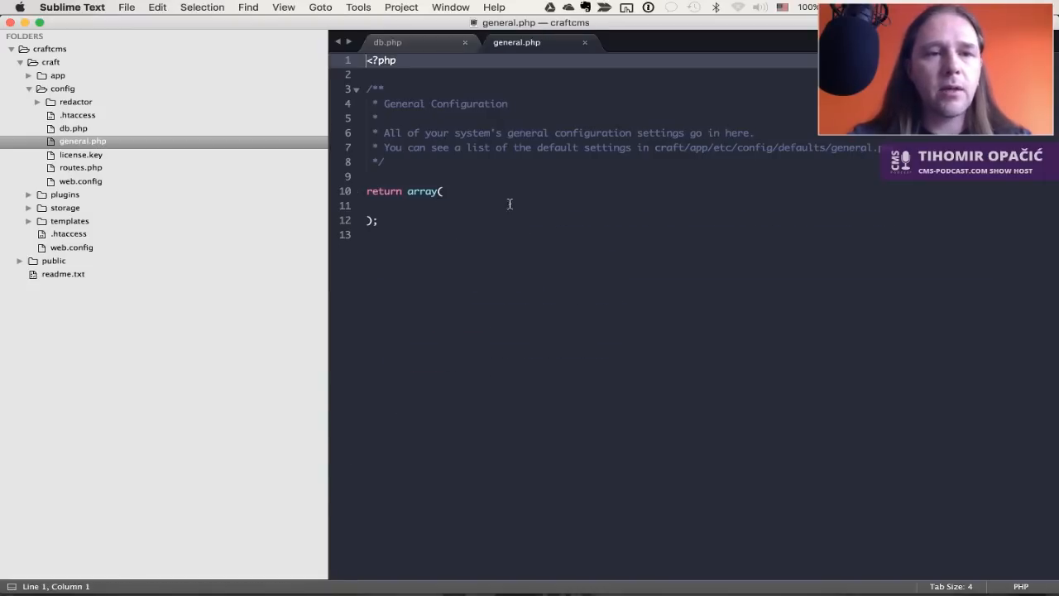
{"action": "left_click", "coordinate": [558, 224]}
{"action": "key", "text": "super+Tab"}
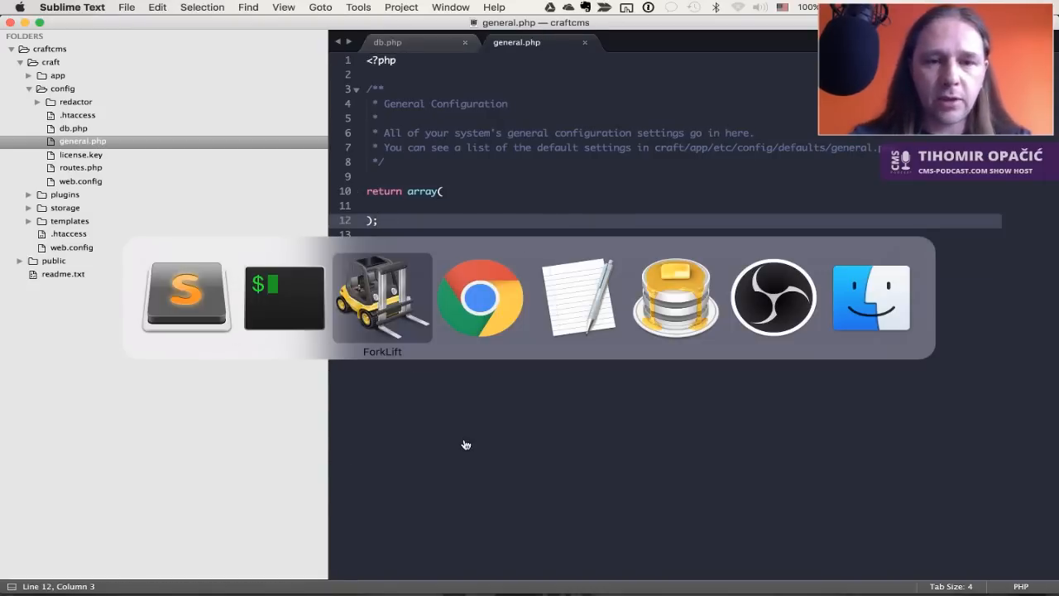
Open the General Config Settings docs page and scroll through its settings
{"action": "key", "text": "ctrl+shift+Tab"}
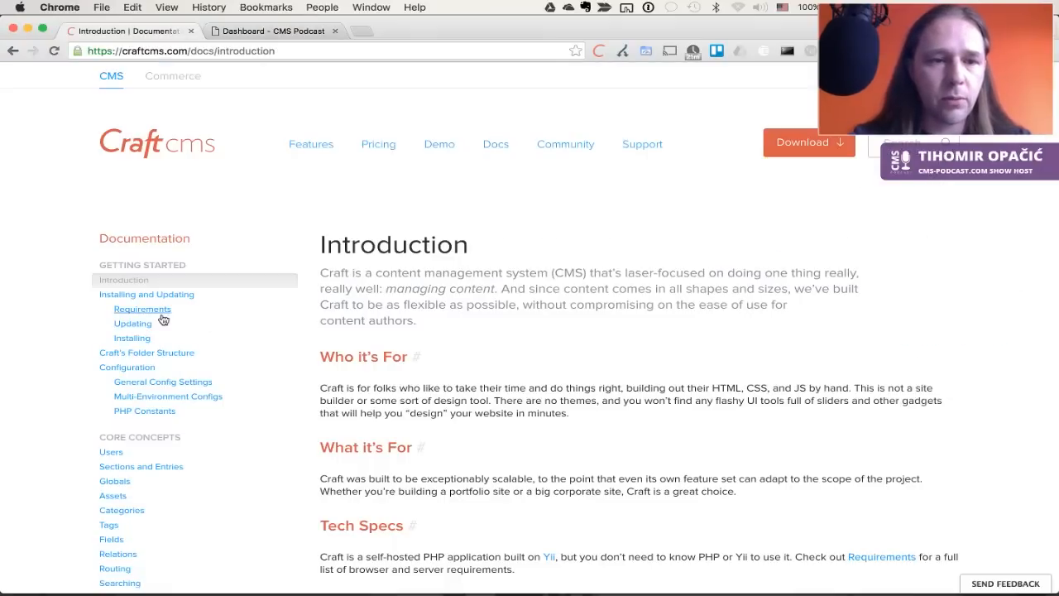
{"action": "left_click", "coordinate": [162, 383]}
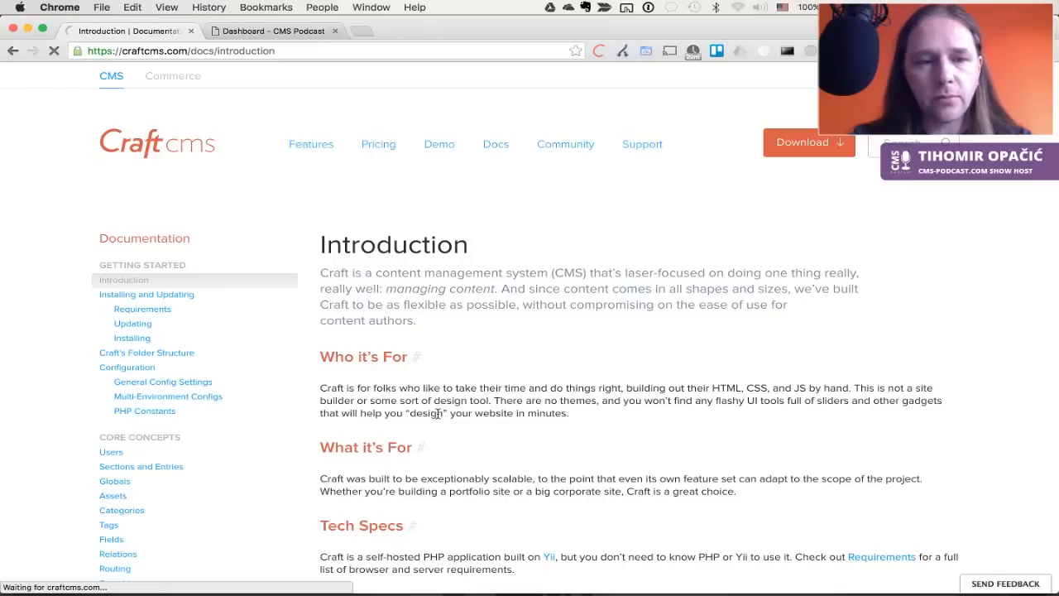
{"action": "left_click", "coordinate": [196, 382]}
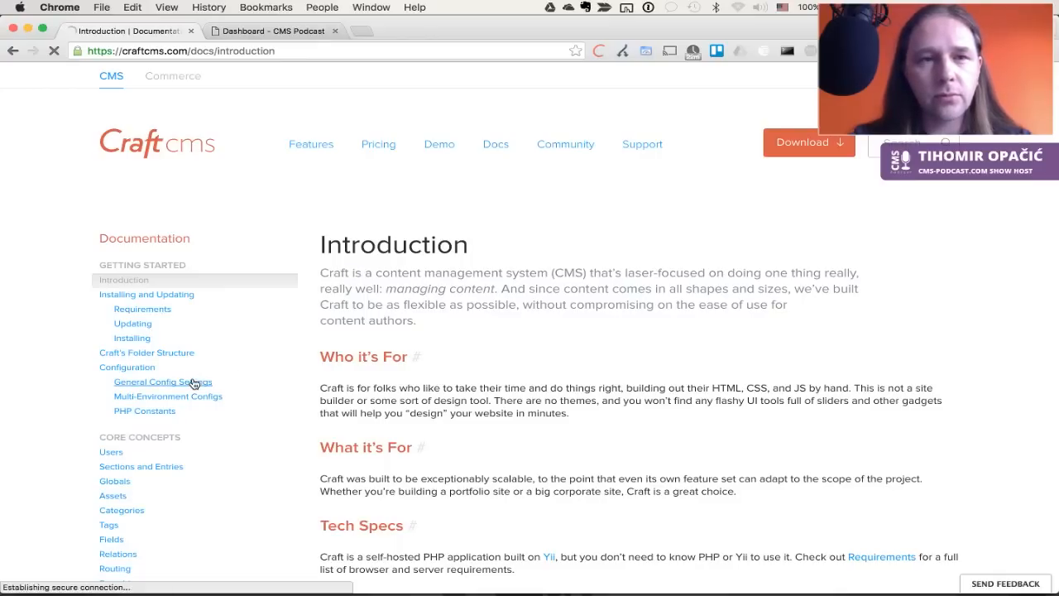
{"action": "scroll", "coordinate": [487, 402], "scroll_direction": "down", "scroll_amount": 3}
{"action": "scroll", "coordinate": [487, 402], "scroll_direction": "down", "scroll_amount": 5}
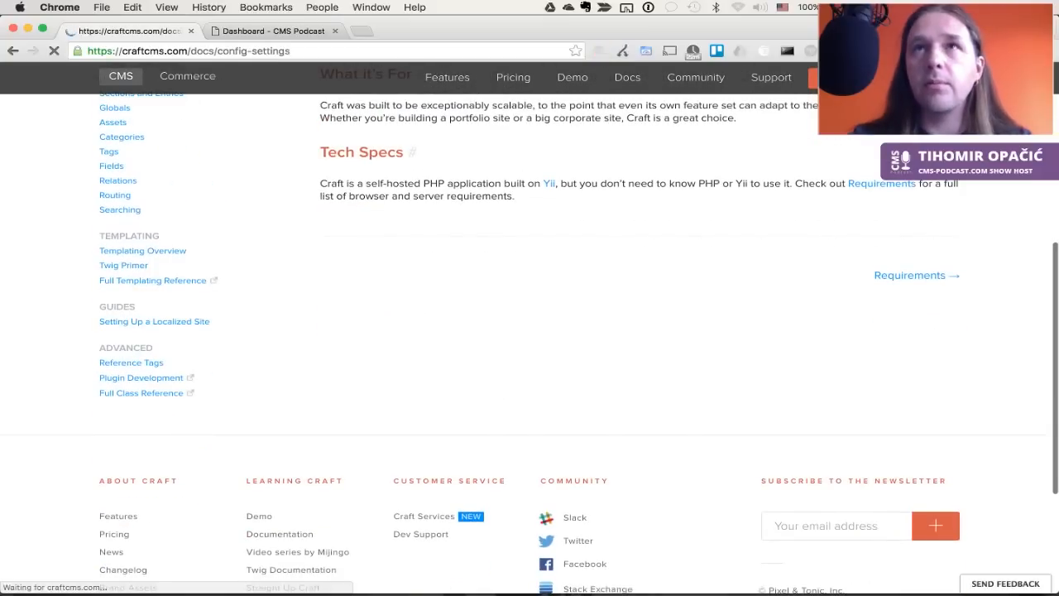
{"action": "scroll", "coordinate": [612, 377], "scroll_direction": "down", "scroll_amount": 10}
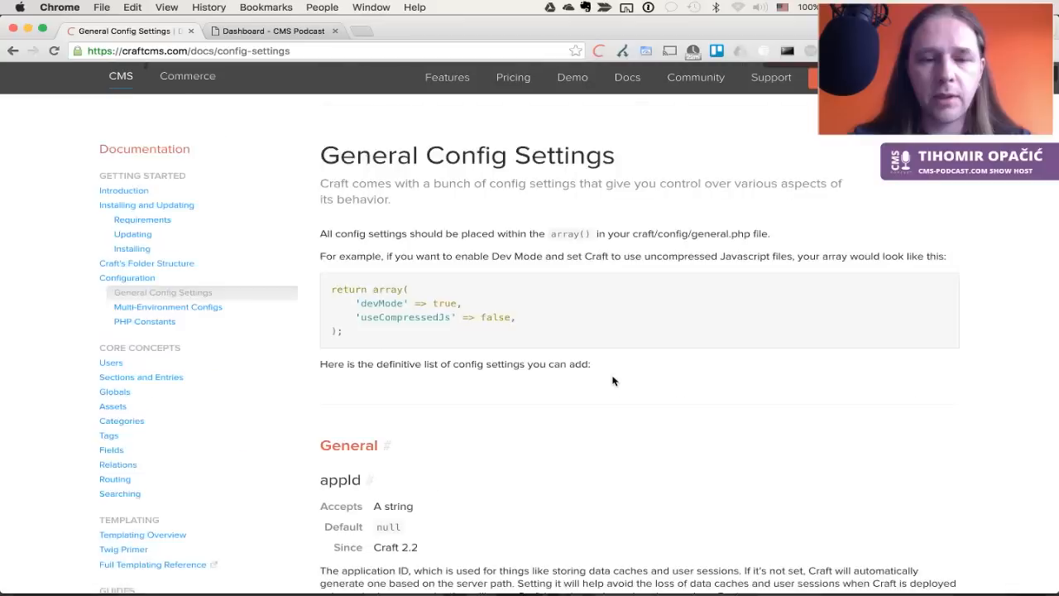
{"action": "scroll", "coordinate": [612, 377], "scroll_direction": "down", "scroll_amount": 12}
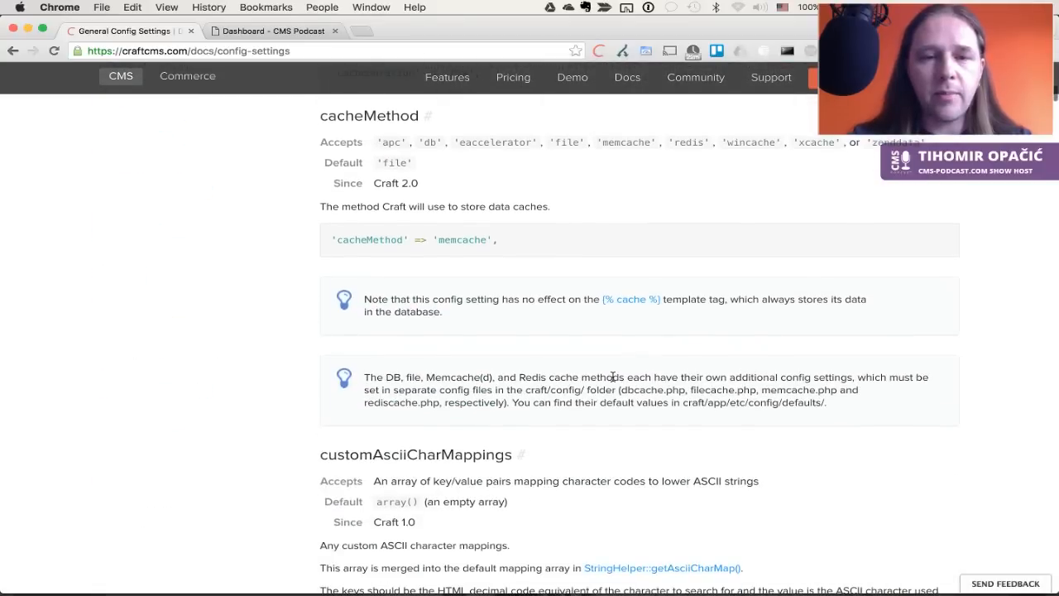
{"action": "scroll", "coordinate": [612, 377], "scroll_direction": "down", "scroll_amount": 7}
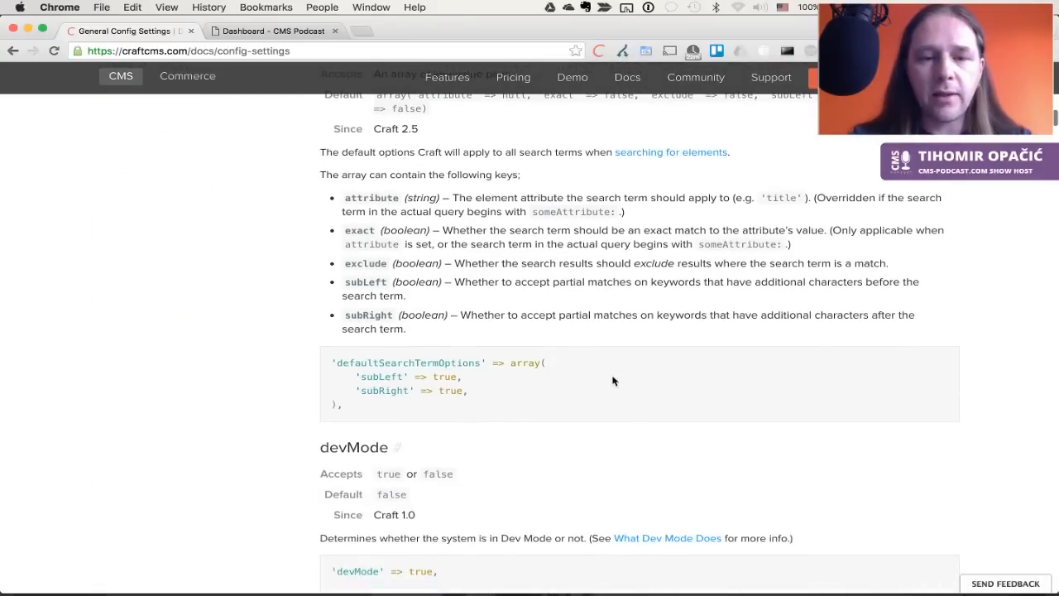
{"action": "scroll", "coordinate": [612, 381], "scroll_direction": "down", "scroll_amount": 4}
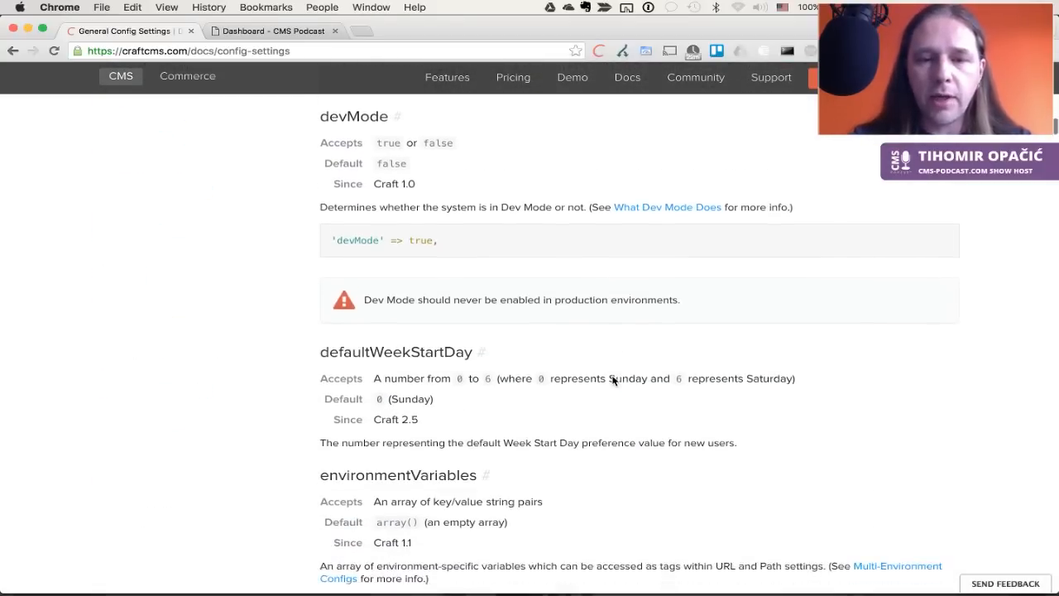
{"action": "scroll", "coordinate": [612, 381], "scroll_direction": "down", "scroll_amount": 4}
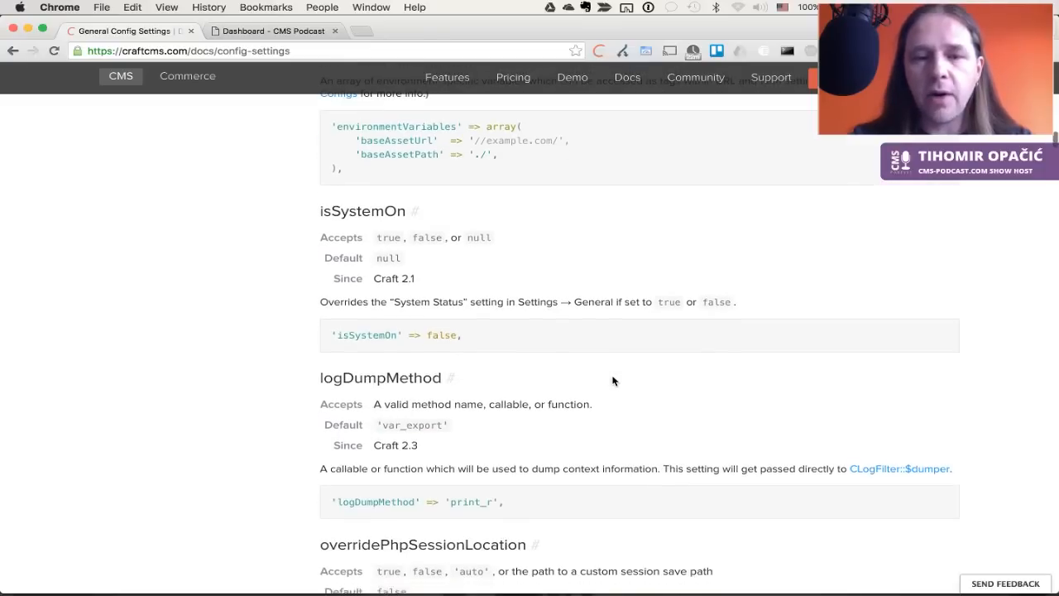
{"action": "scroll", "coordinate": [613, 380], "scroll_direction": "down", "scroll_amount": 7}
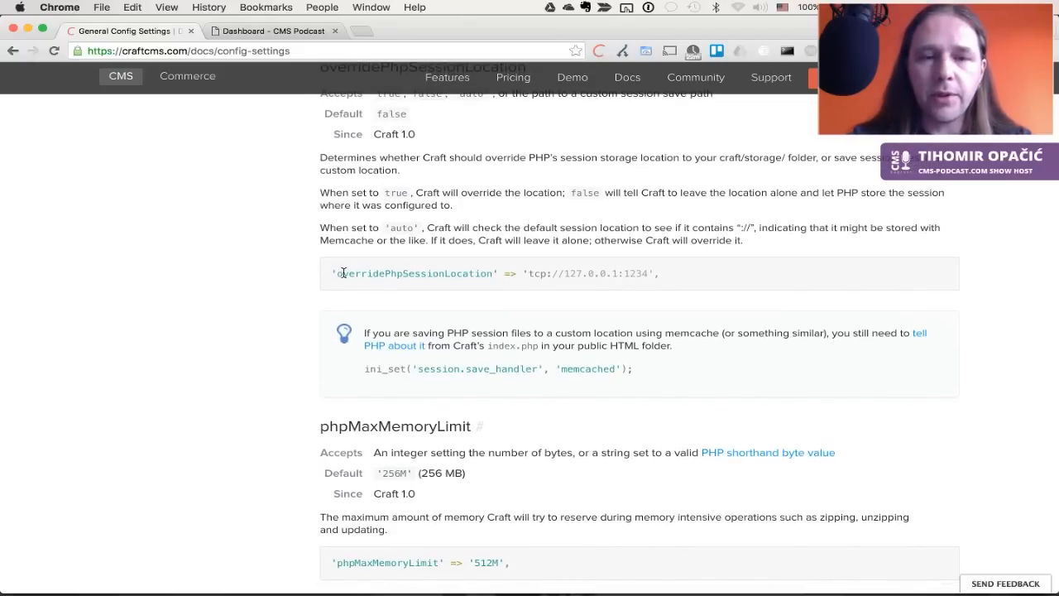
{"action": "left_click_drag", "start_coordinate": [330, 274], "coordinate": [739, 284]}
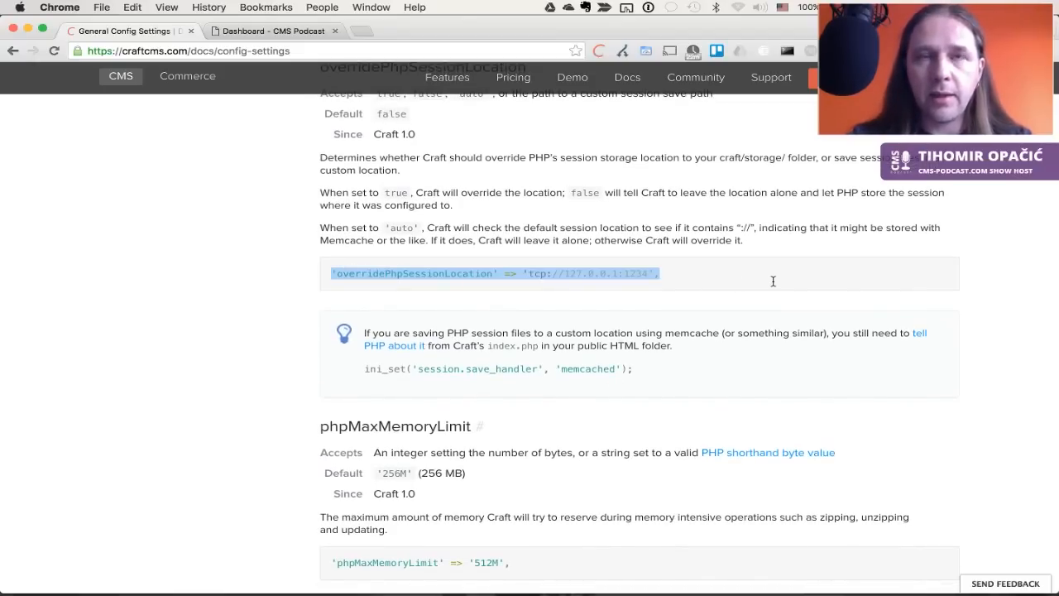
Select the sendPoweredByHeader example line, then return to the Dashboard tab
{"action": "key", "text": "super+Tab"}
{"action": "key", "text": "super+shift+Tab"}
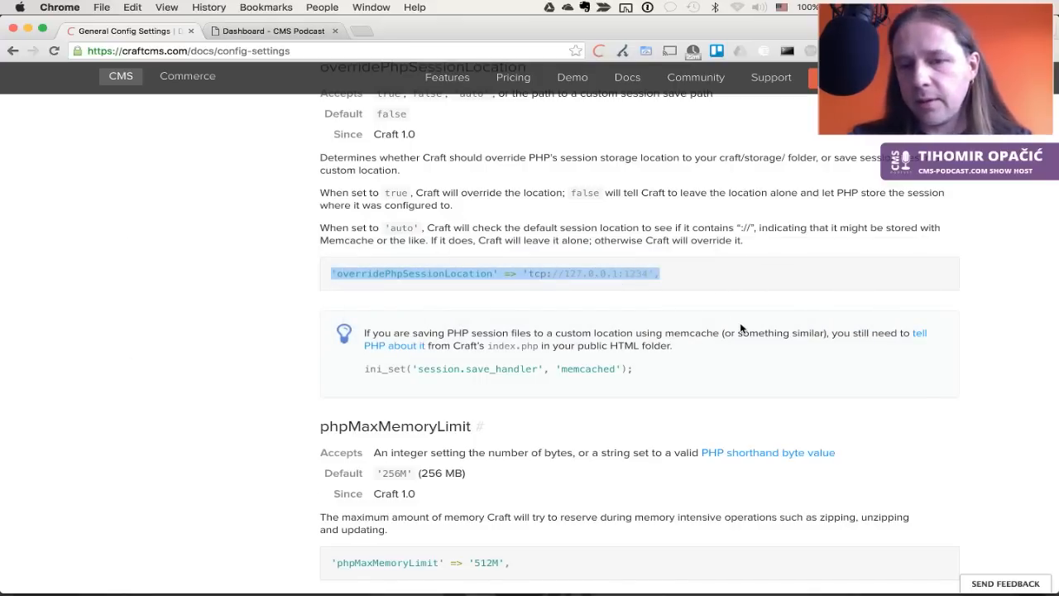
{"action": "scroll", "coordinate": [740, 329], "scroll_direction": "down", "scroll_amount": 5}
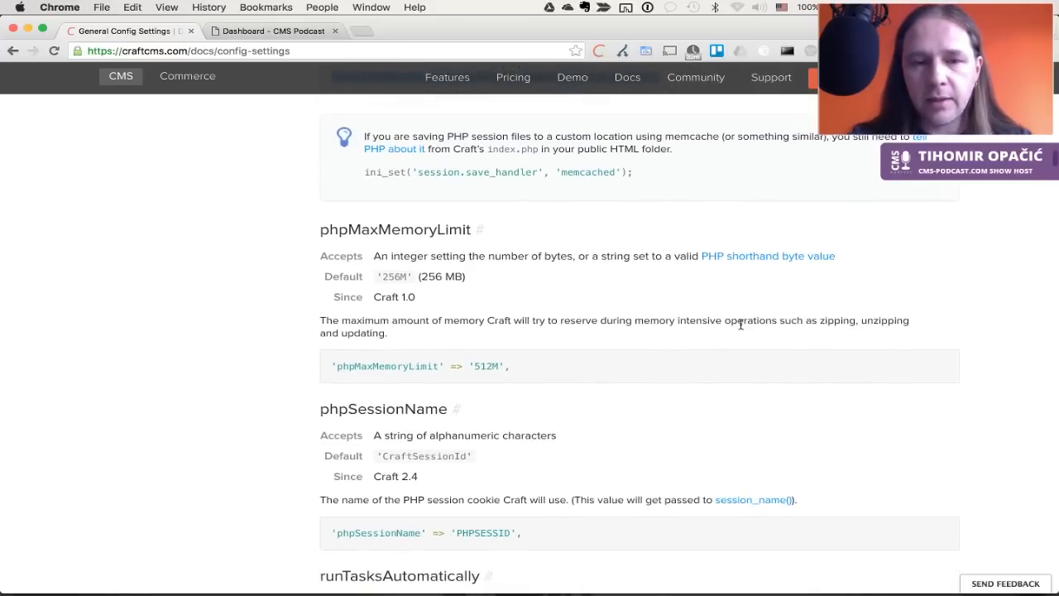
{"action": "scroll", "coordinate": [740, 325], "scroll_direction": "down", "scroll_amount": 12}
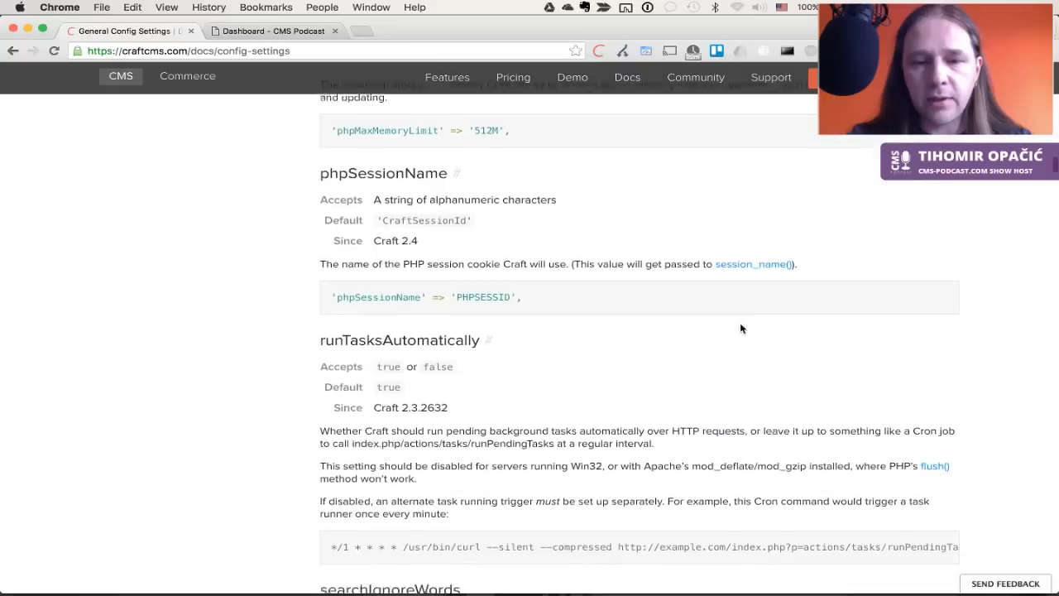
{"action": "scroll", "coordinate": [740, 329], "scroll_direction": "down", "scroll_amount": 7}
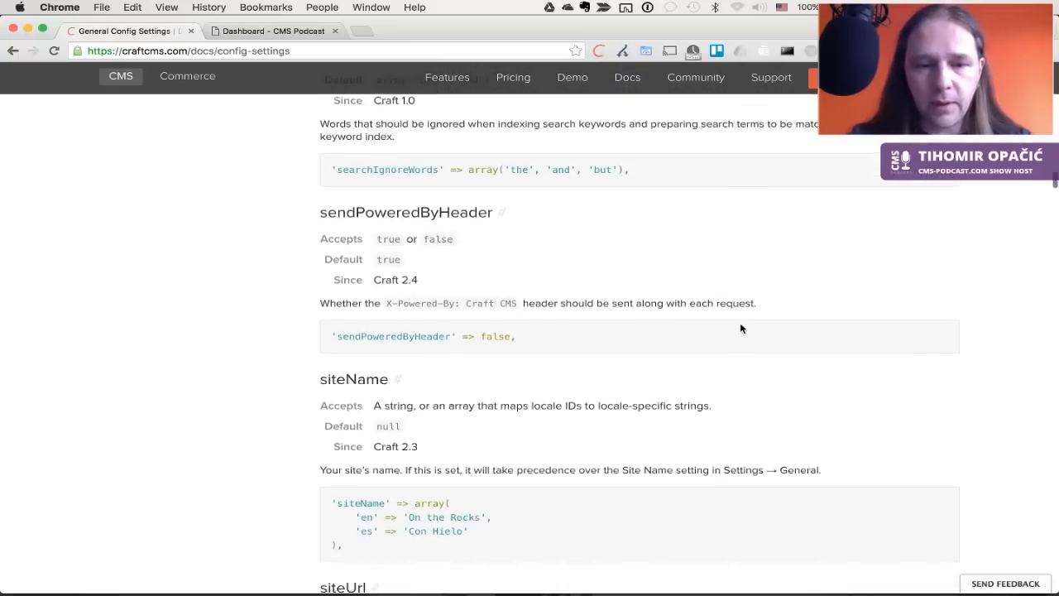
{"action": "triple_click", "coordinate": [331, 340]}
{"action": "key", "text": "super+c"}
{"action": "key", "text": "ctrl+Tab"}
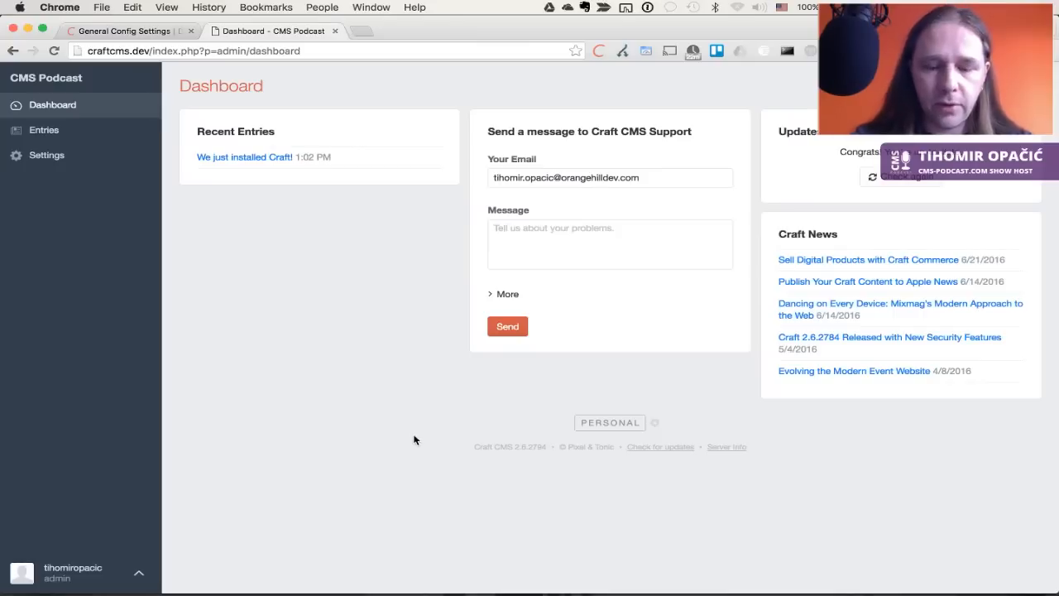
Inspect the Dashboard request in DevTools, finding the X-Powered-By: Craft CMS header
{"action": "key", "text": "super+alt+i"}
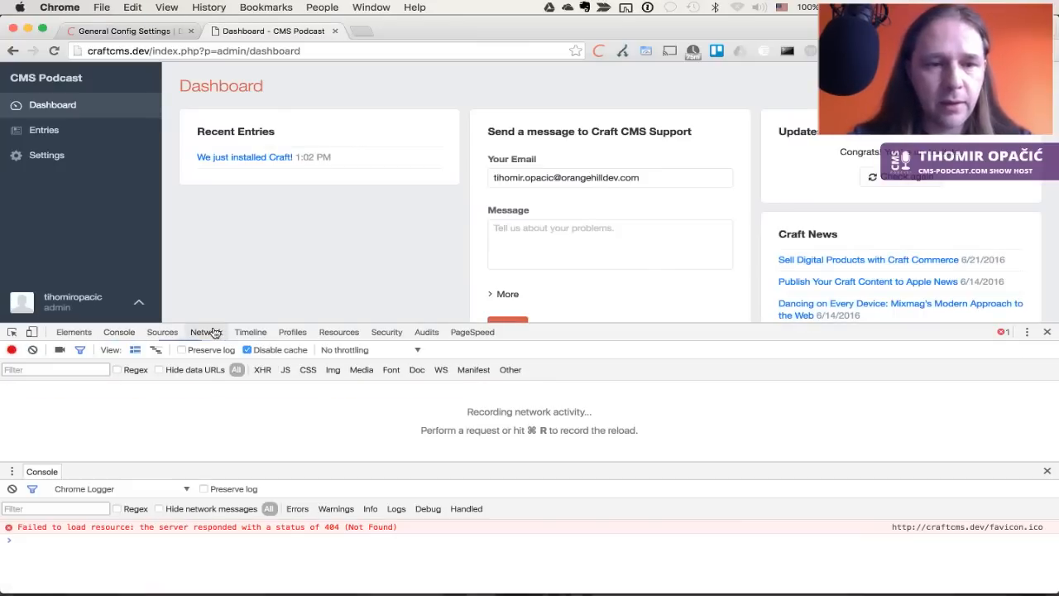
{"action": "key", "text": "super+r"}
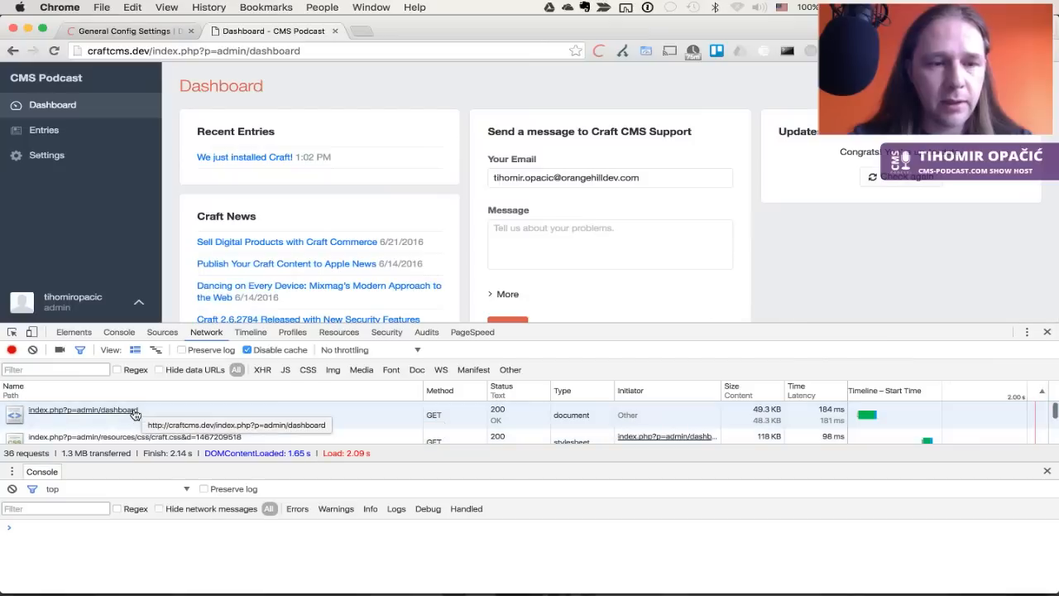
{"action": "left_click", "coordinate": [114, 414]}
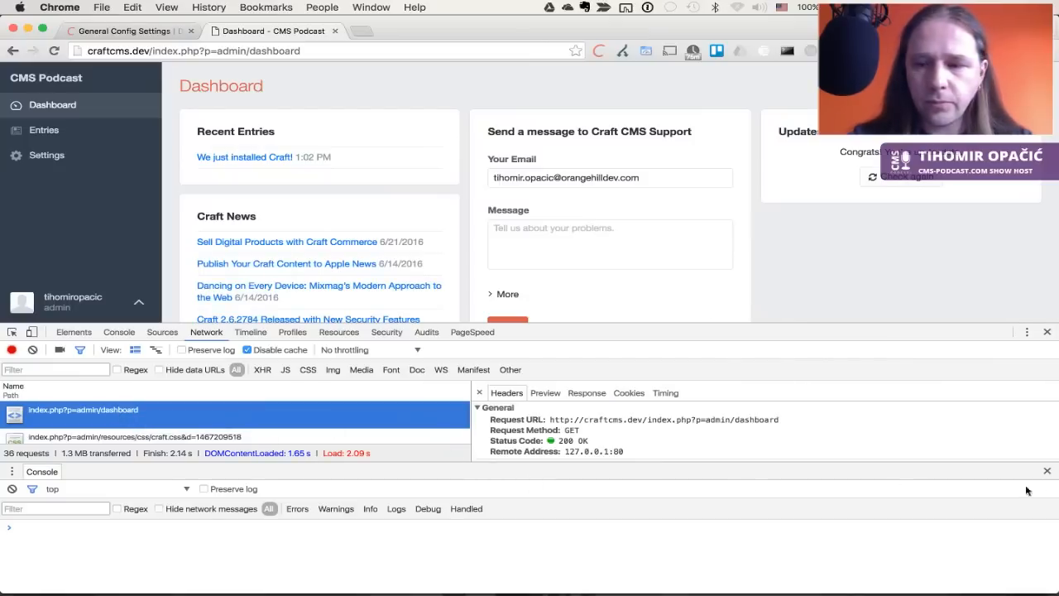
{"action": "left_click", "coordinate": [1046, 471]}
{"action": "scroll", "coordinate": [829, 478], "scroll_direction": "down", "scroll_amount": 5}
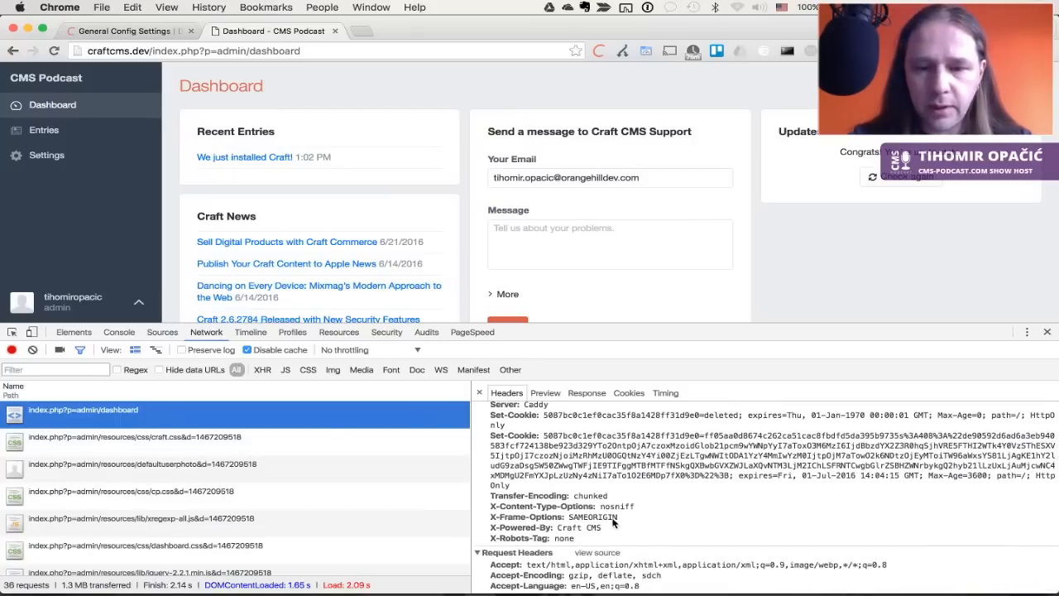
{"action": "left_click_drag", "start_coordinate": [612, 528], "coordinate": [482, 525]}
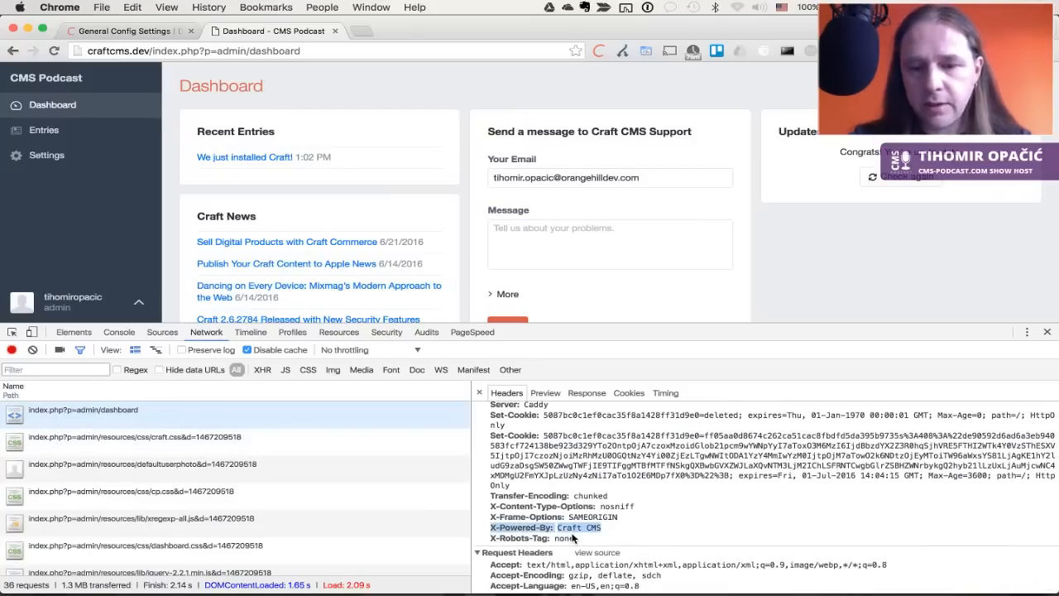
Paste 'sendPoweredByHeader' => false, into general.php and save it
{"action": "key", "text": "super+Tab"}
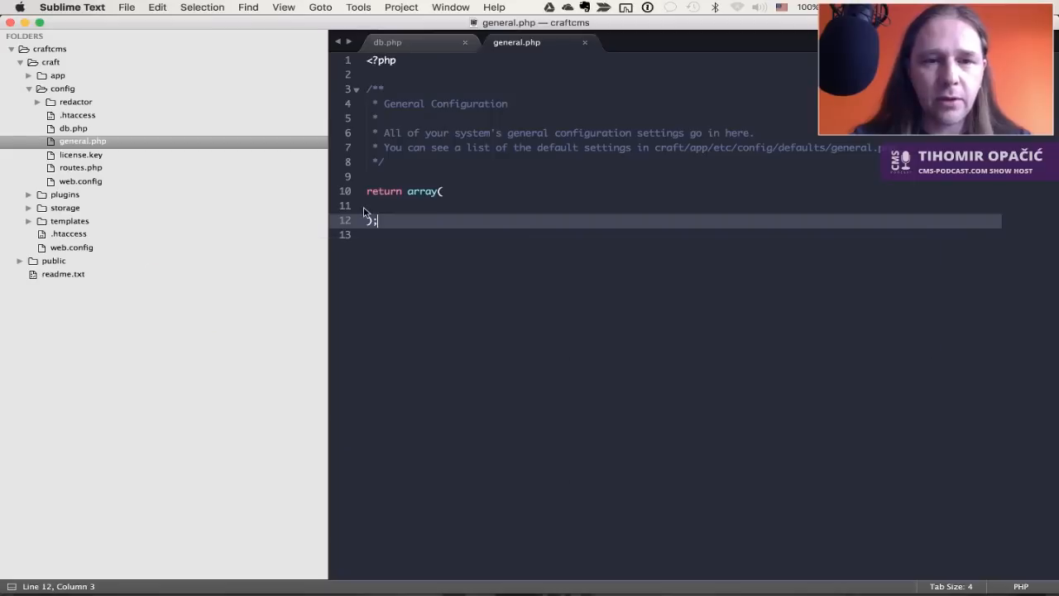
{"action": "left_click", "coordinate": [423, 207]}
{"action": "key", "text": "Tab"}
{"action": "key", "text": "super+v"}
{"action": "key", "text": "super+s"}
Reload the Dashboard, confirm X-Powered-By is gone, and close DevTools
{"action": "key", "text": "super+Tab"}
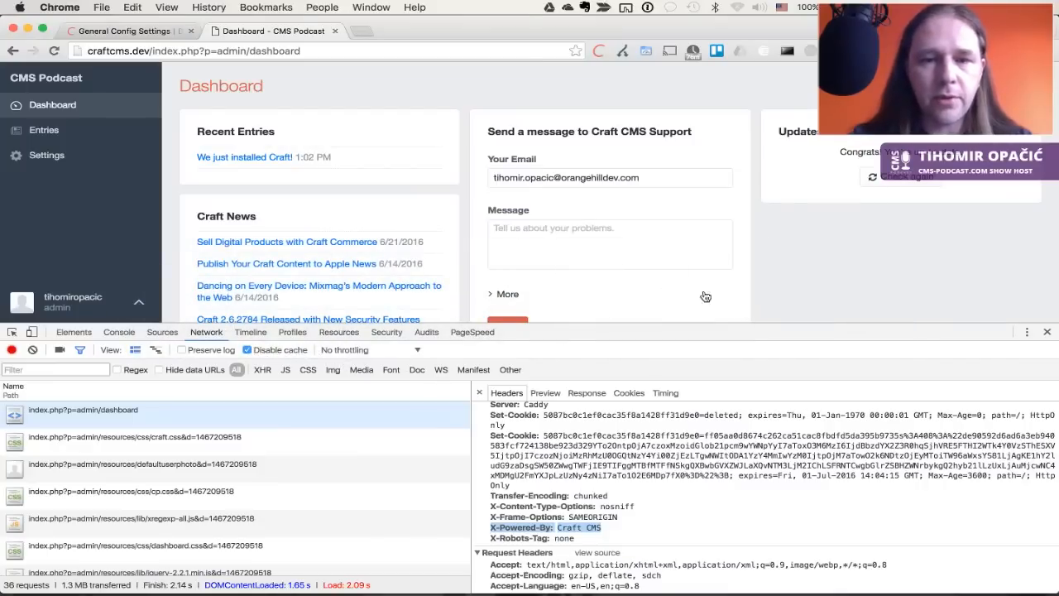
{"action": "key", "text": "super+r"}
{"action": "left_click", "coordinate": [50, 410]}
{"action": "left_click", "coordinate": [50, 412]}
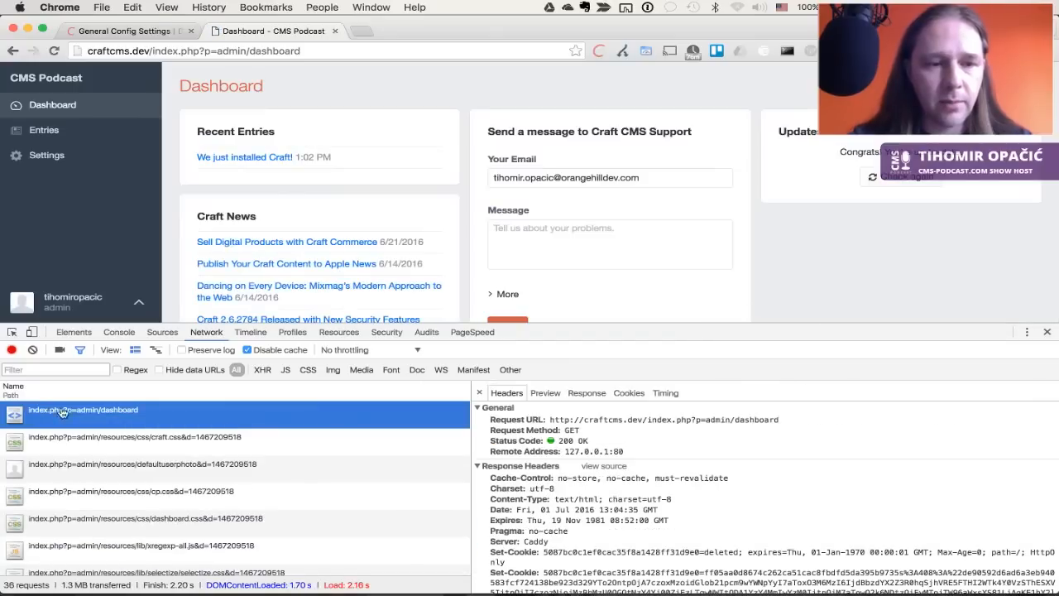
{"action": "scroll", "coordinate": [681, 533], "scroll_direction": "down", "scroll_amount": 5}
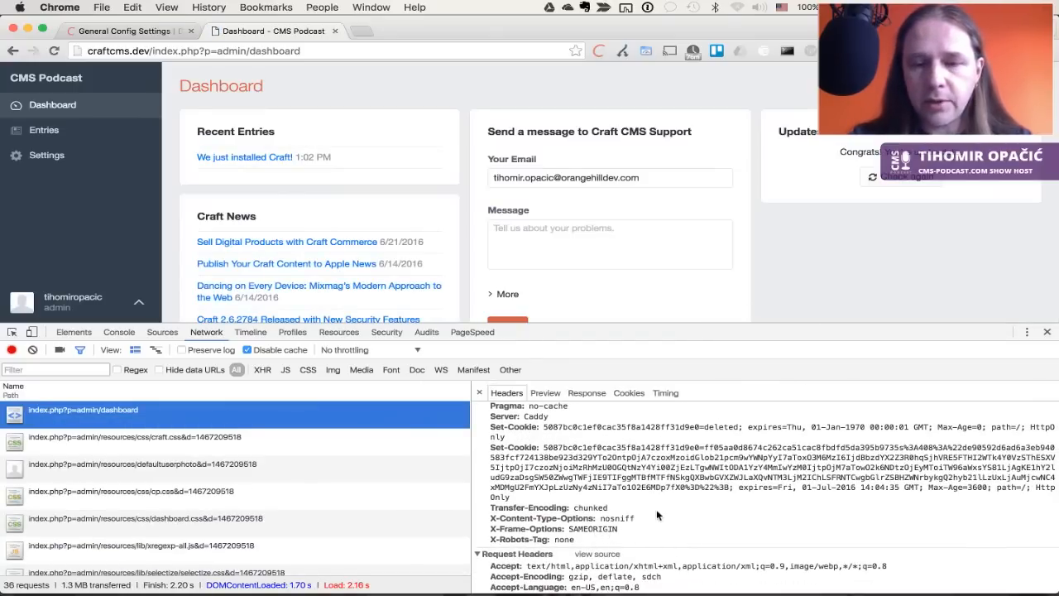
{"action": "left_click", "coordinate": [1046, 330]}
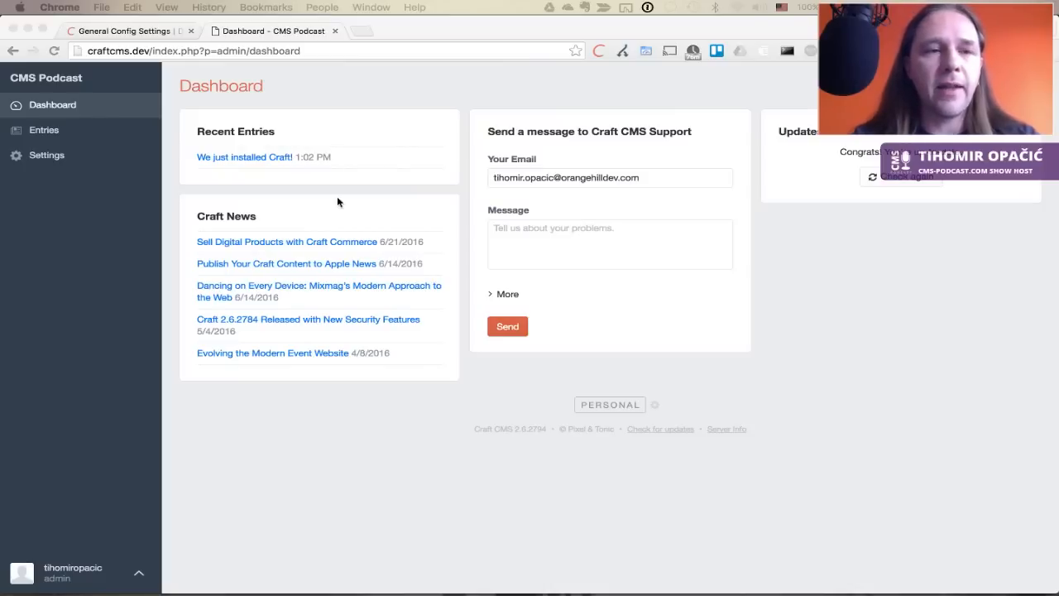
Open the PHP Constants page from the docs sidebar's Configuration section
{"action": "key", "text": "super+Tab"}
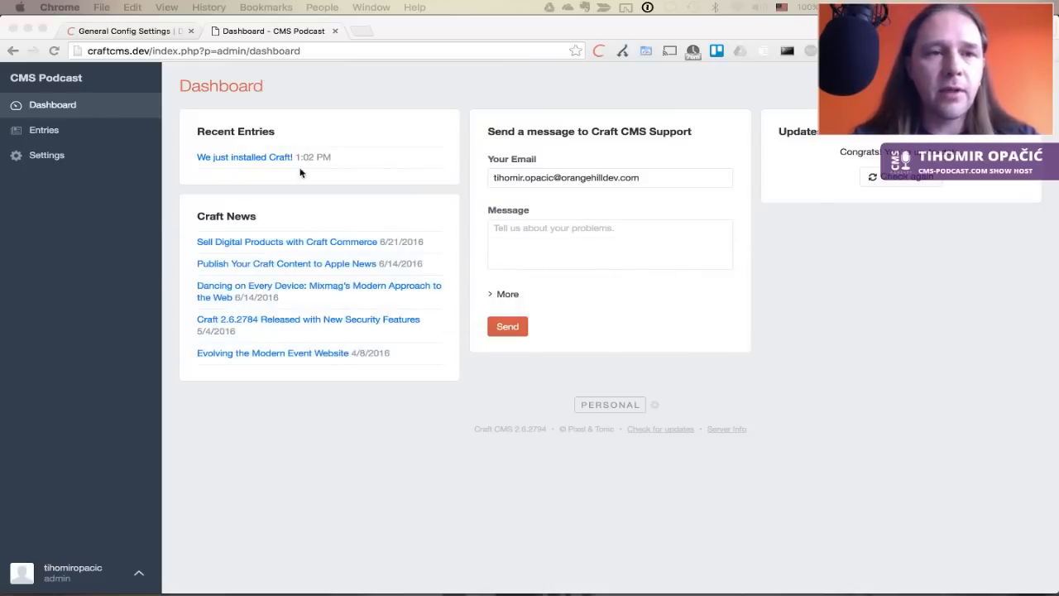
{"action": "left_click", "coordinate": [142, 29]}
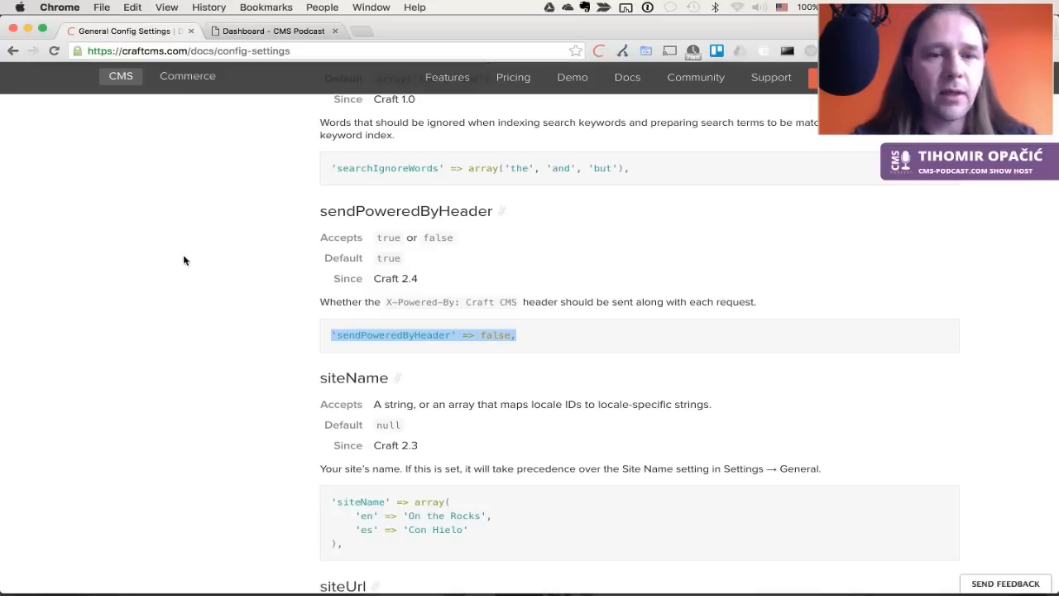
{"action": "scroll", "coordinate": [208, 328], "scroll_direction": "up", "scroll_amount": 20}
{"action": "scroll", "coordinate": [209, 328], "scroll_direction": "up", "scroll_amount": 10}
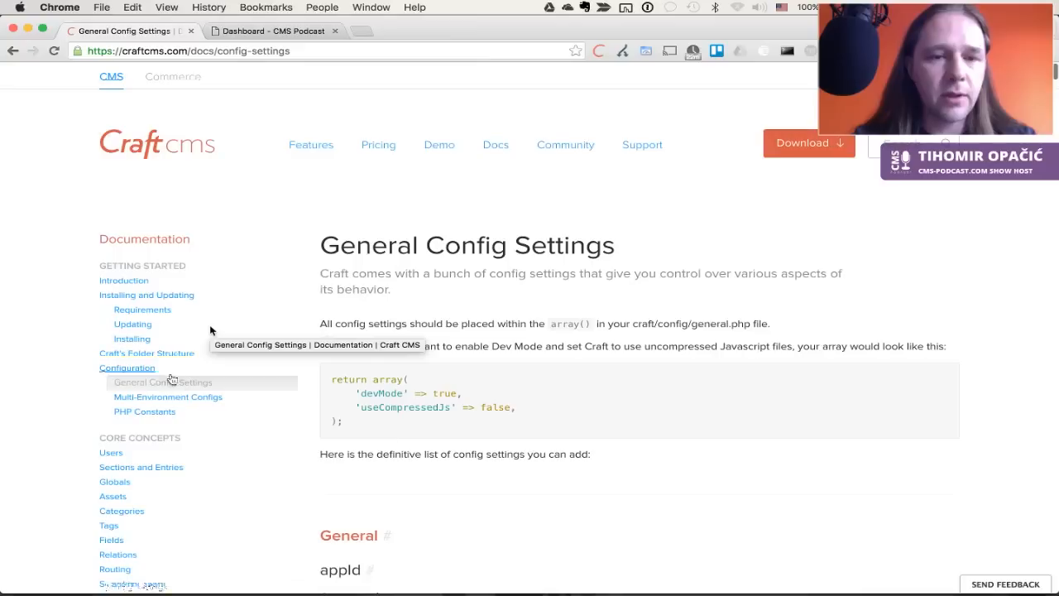
{"action": "left_click", "coordinate": [153, 411]}
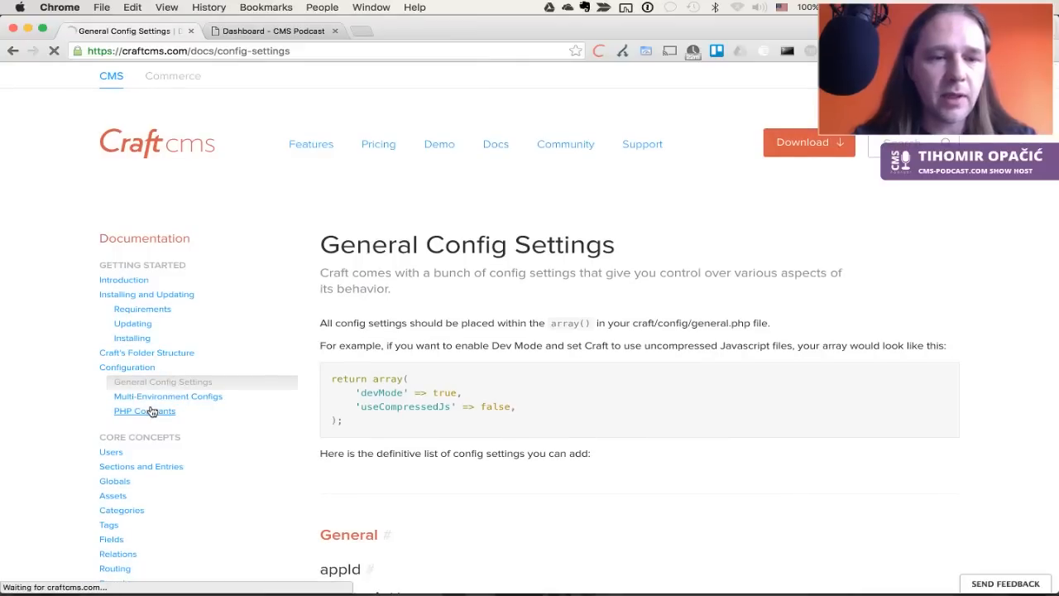
Read through the PHP Constants page covering CRAFT_SITE_URL, CRAFT_LOCALE and path constants
{"action": "scroll", "coordinate": [437, 418], "scroll_direction": "down", "scroll_amount": 4}
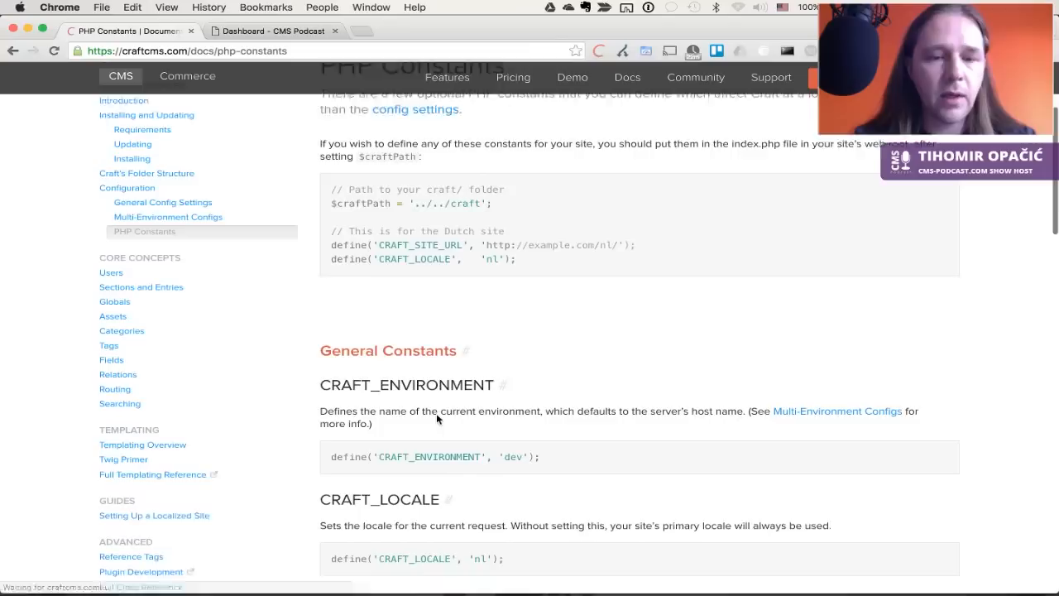
{"action": "scroll", "coordinate": [437, 418], "scroll_direction": "up", "scroll_amount": 3}
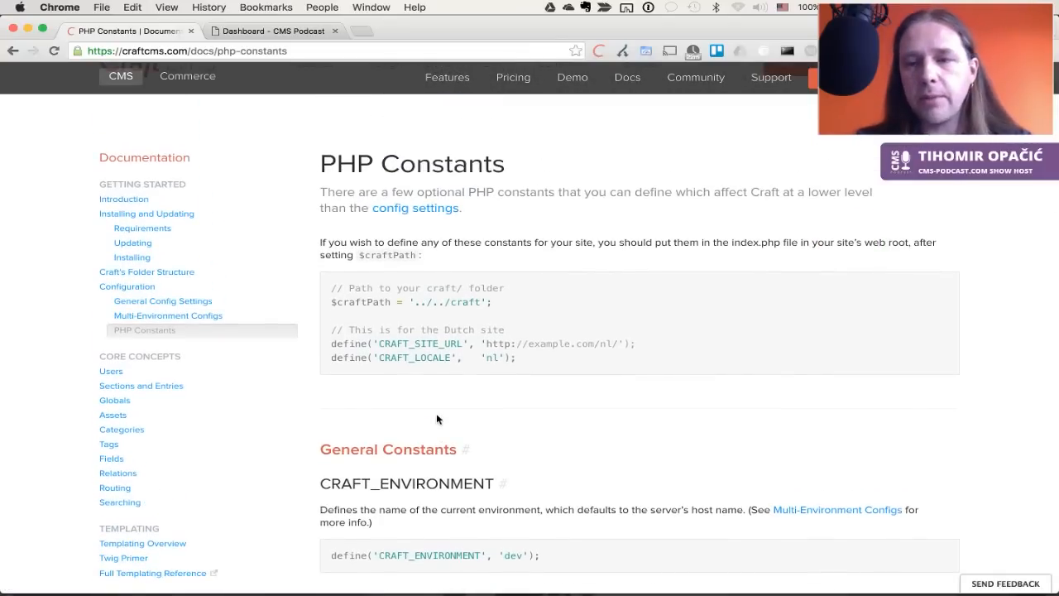
{"action": "scroll", "coordinate": [436, 419], "scroll_direction": "down", "scroll_amount": 3}
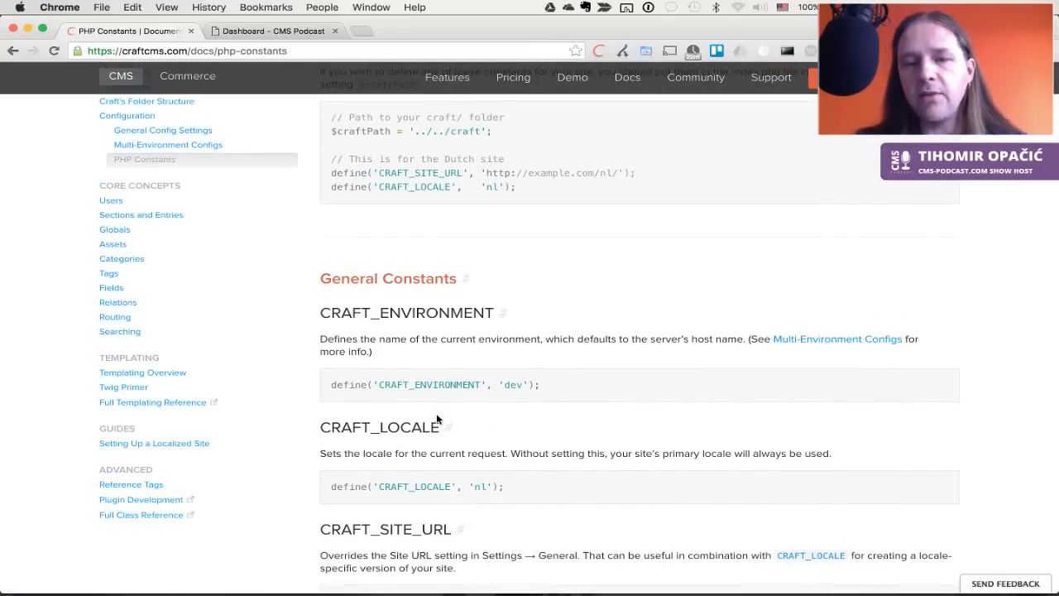
{"action": "scroll", "coordinate": [436, 418], "scroll_direction": "up", "scroll_amount": 5}
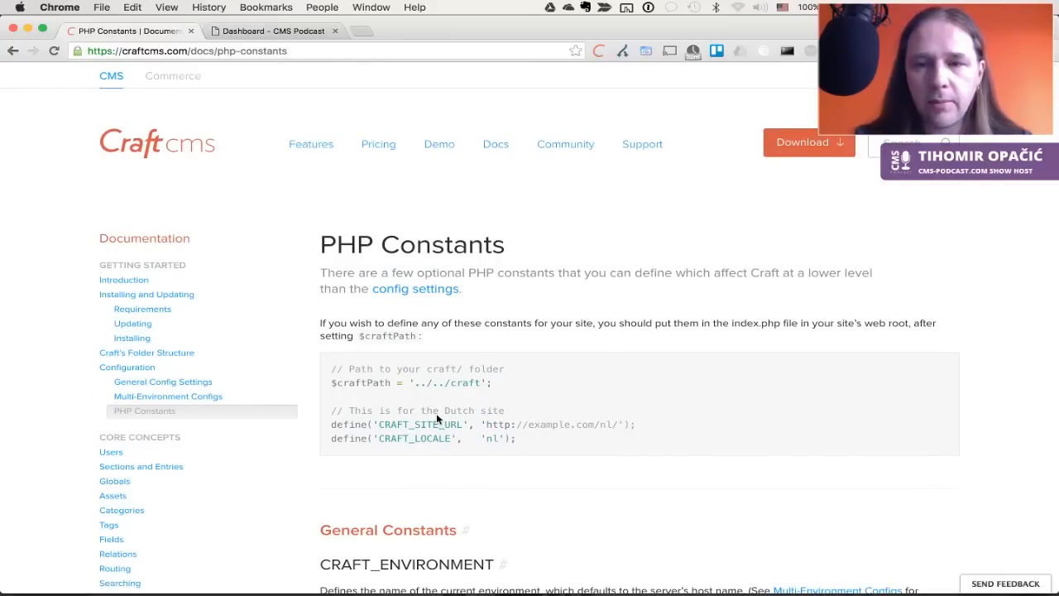
{"action": "scroll", "coordinate": [436, 413], "scroll_direction": "down", "scroll_amount": 6}
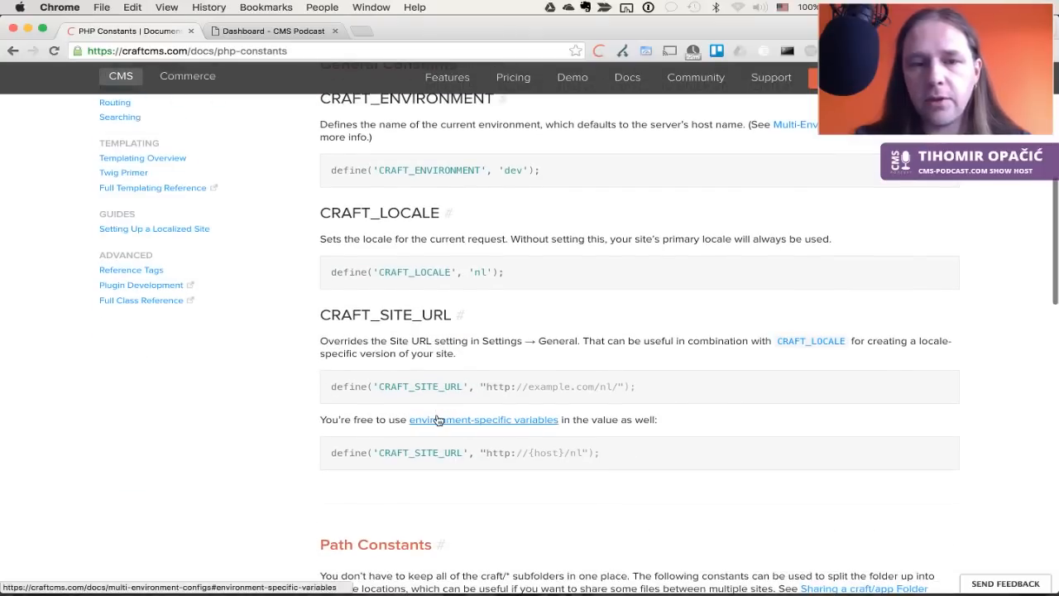
{"action": "scroll", "coordinate": [438, 420], "scroll_direction": "down", "scroll_amount": 5}
{"action": "scroll", "coordinate": [437, 420], "scroll_direction": "down", "scroll_amount": 4}
{"action": "scroll", "coordinate": [438, 420], "scroll_direction": "up", "scroll_amount": 8}
{"action": "scroll", "coordinate": [437, 420], "scroll_direction": "up", "scroll_amount": 8}
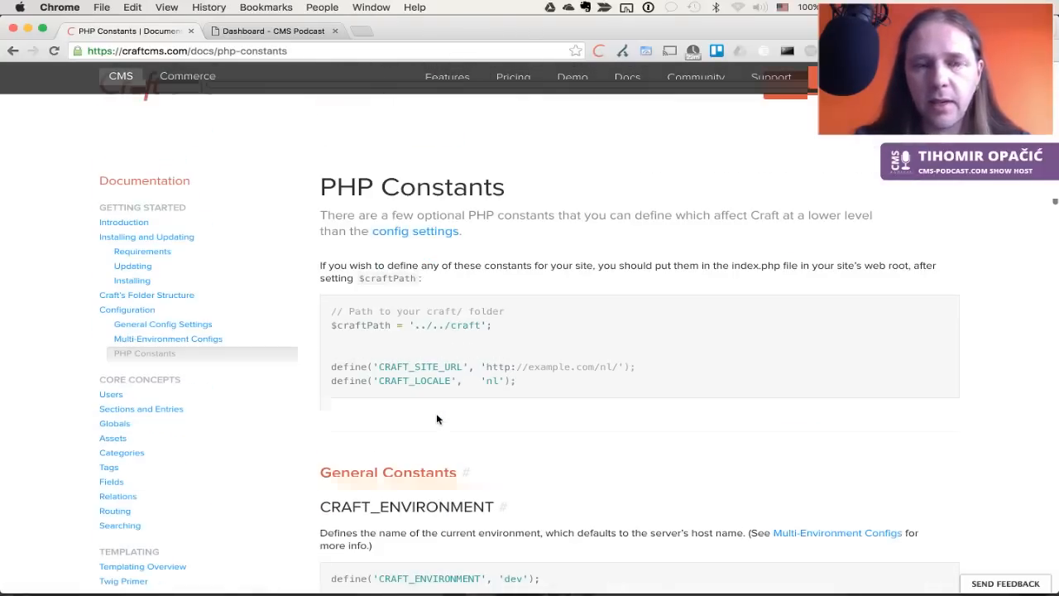
{"action": "scroll", "coordinate": [437, 418], "scroll_direction": "up", "scroll_amount": 2}
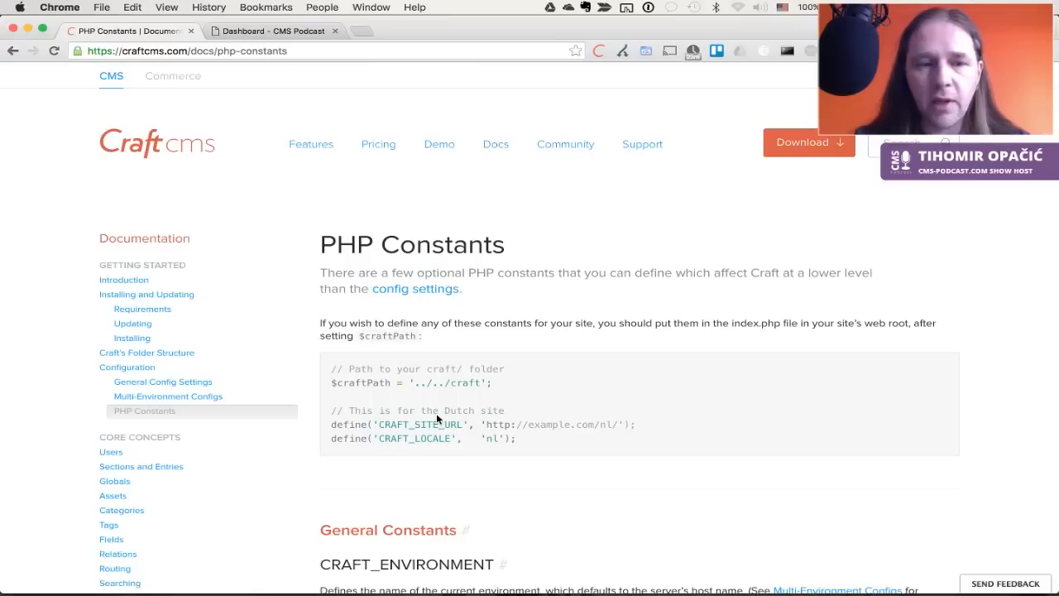
Open the Multi-Environment Configs docs and scroll to the db.php examples
{"action": "left_click", "coordinate": [201, 397]}
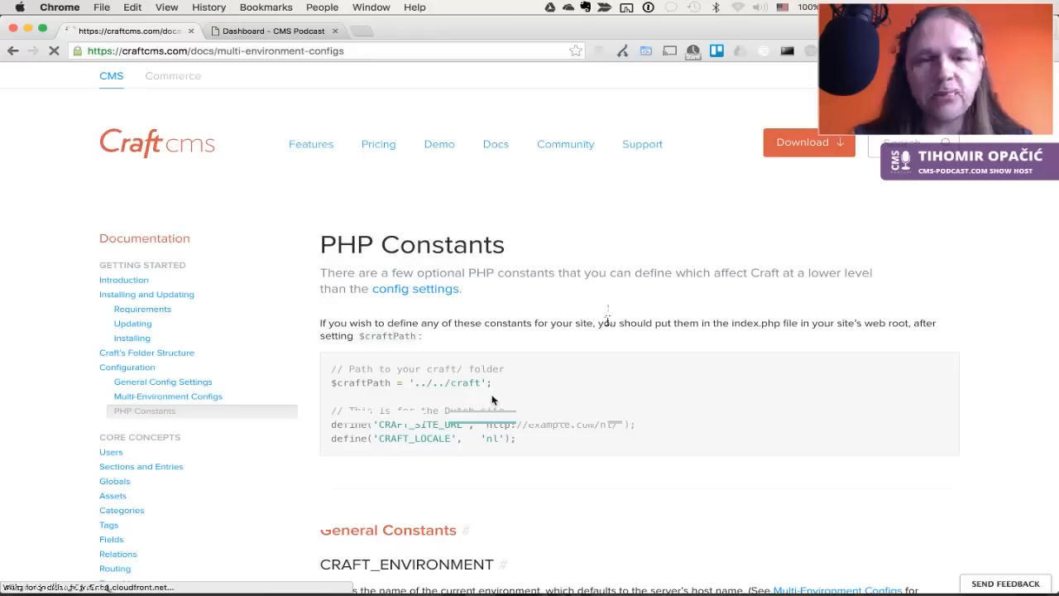
{"action": "left_click_drag", "start_coordinate": [318, 245], "coordinate": [723, 248]}
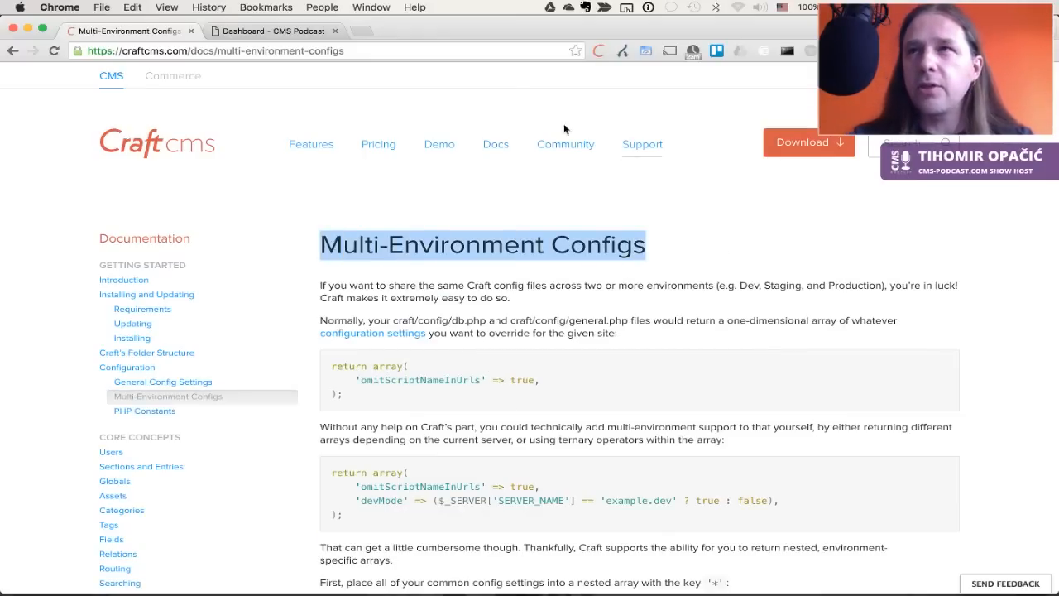
{"action": "scroll", "coordinate": [526, 225], "scroll_direction": "down", "scroll_amount": 10}
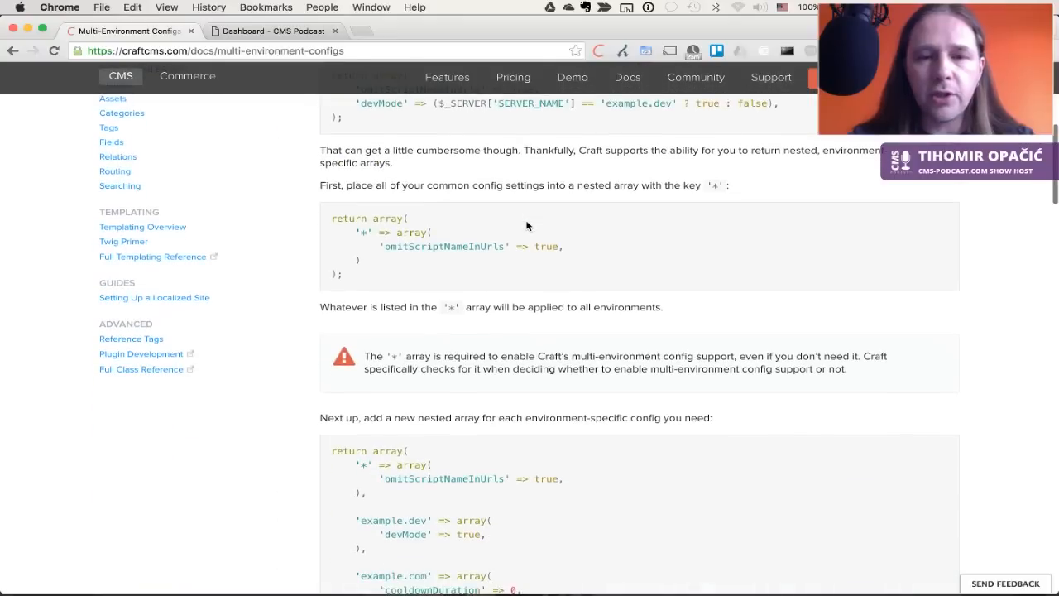
{"action": "scroll", "coordinate": [526, 225], "scroll_direction": "down", "scroll_amount": 5}
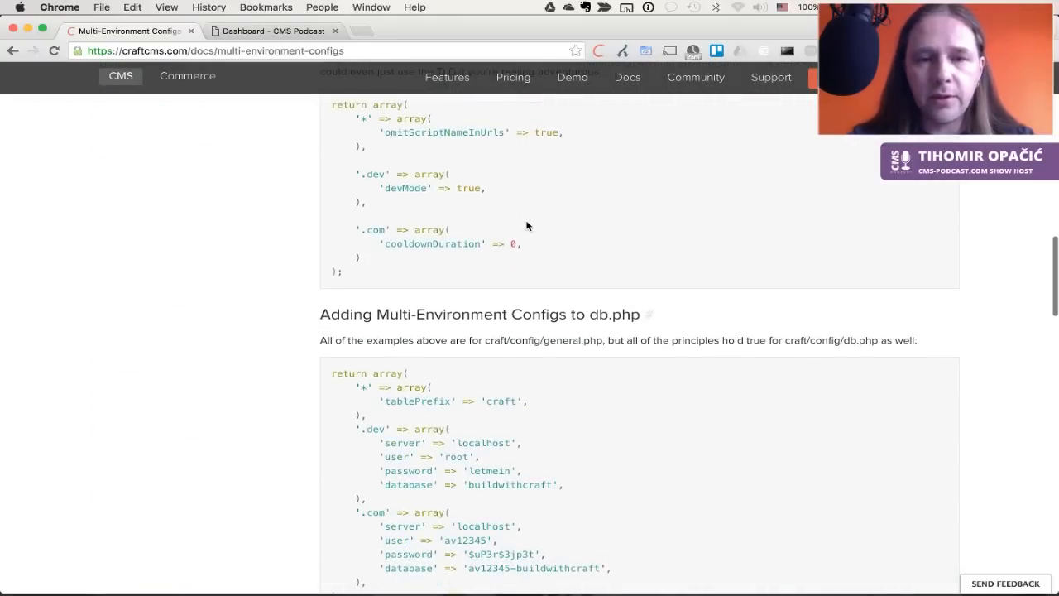
{"action": "scroll", "coordinate": [526, 226], "scroll_direction": "down", "scroll_amount": 2}
{"action": "scroll", "coordinate": [526, 225], "scroll_direction": "down", "scroll_amount": 1}
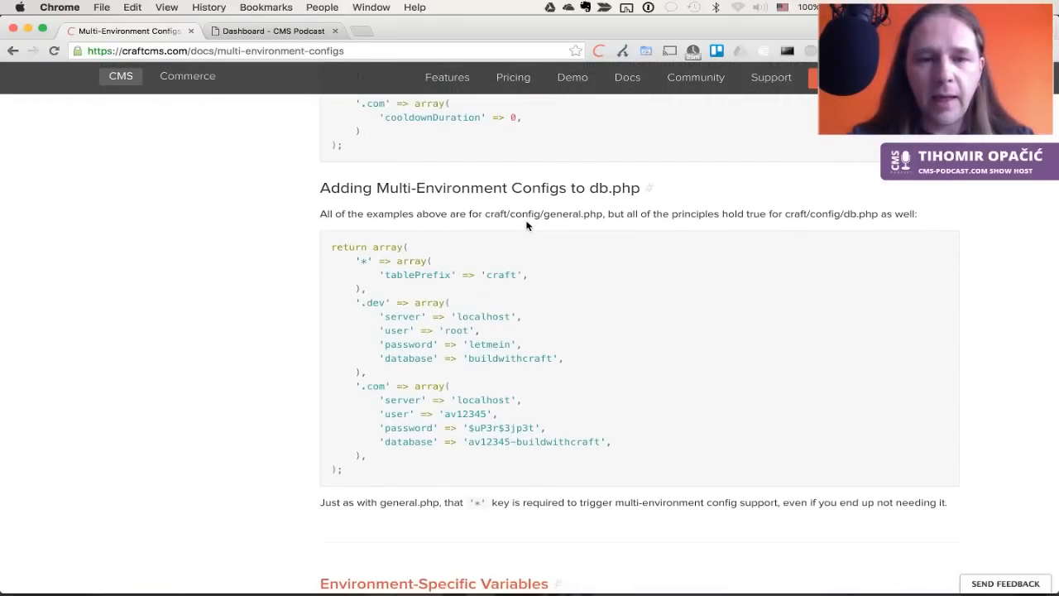
{"action": "double_click", "coordinate": [383, 305]}
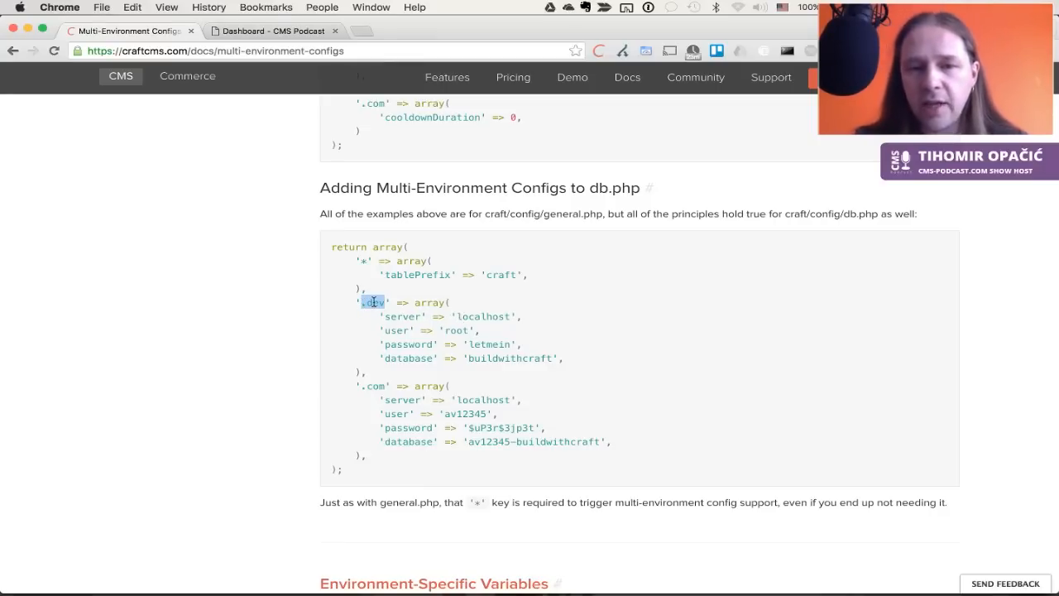
Highlight the '*', '.dev' and '.com' environment keys, then return to the Dashboard tab
{"action": "scroll", "coordinate": [406, 382], "scroll_direction": "down", "scroll_amount": 3}
{"action": "scroll", "coordinate": [406, 381], "scroll_direction": "up", "scroll_amount": 3}
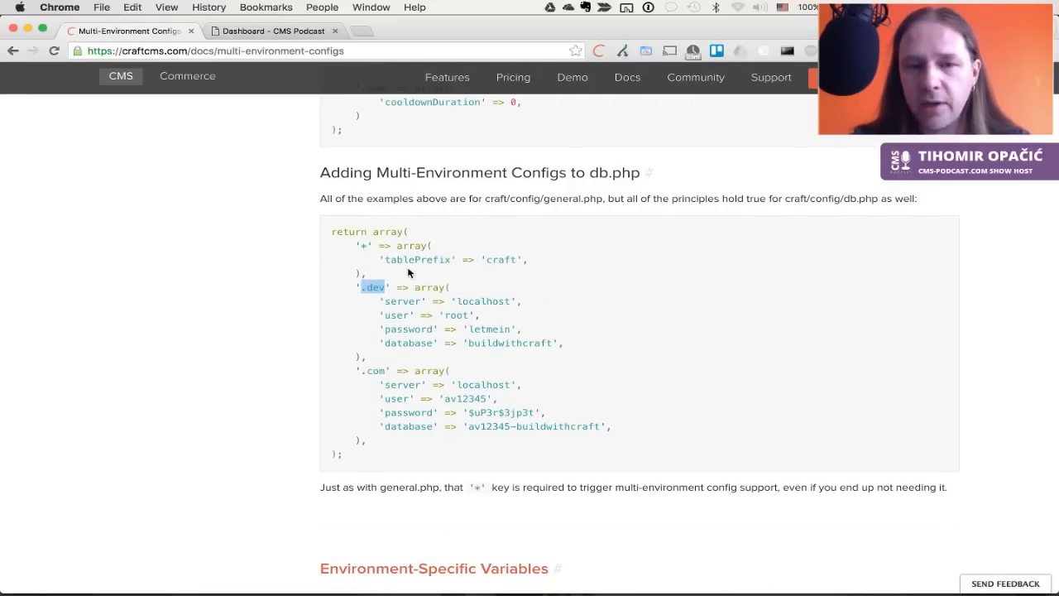
{"action": "left_click_drag", "start_coordinate": [356, 241], "coordinate": [371, 245]}
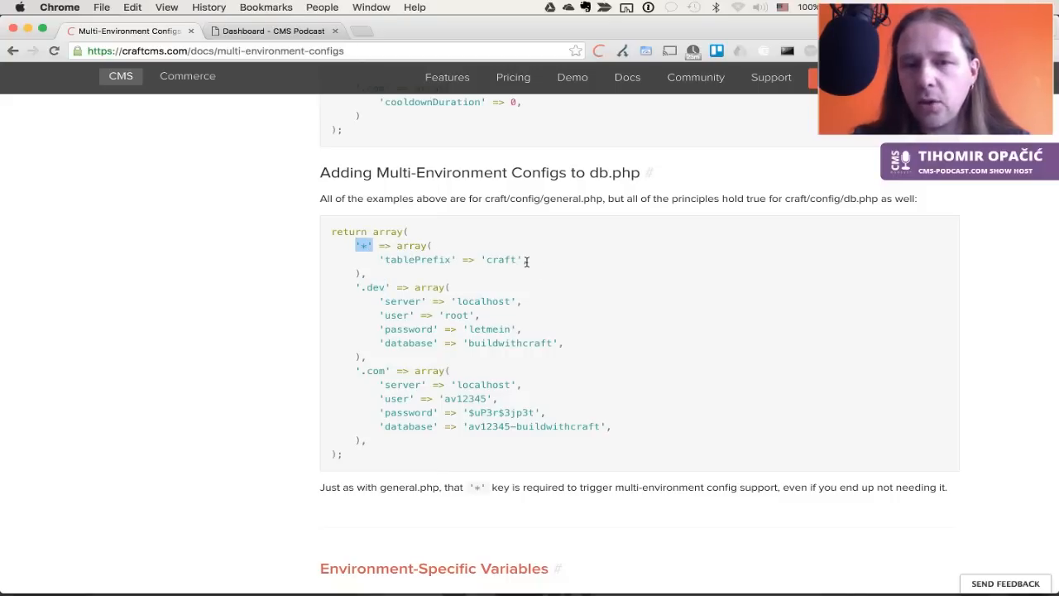
{"action": "left_click_drag", "start_coordinate": [354, 288], "coordinate": [392, 286]}
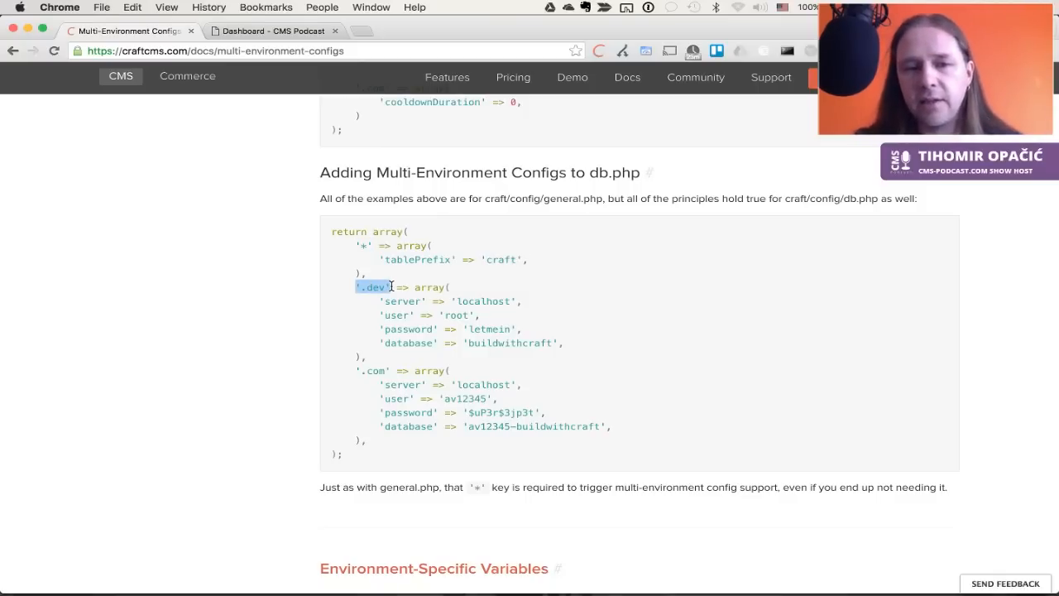
{"action": "left_click_drag", "start_coordinate": [388, 372], "coordinate": [330, 370]}
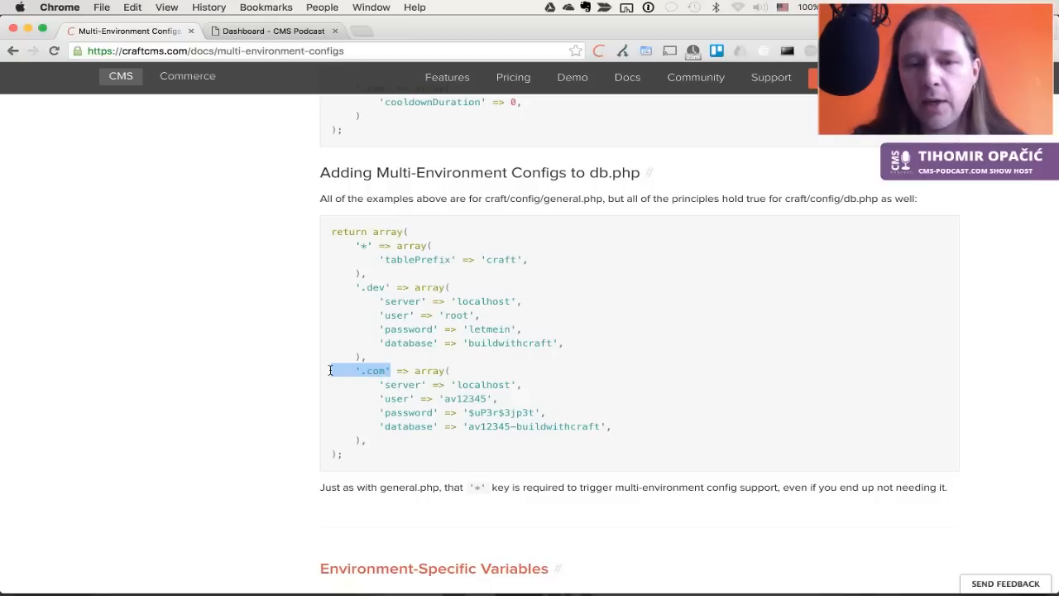
{"action": "left_click", "coordinate": [460, 373]}
{"action": "scroll", "coordinate": [460, 373], "scroll_direction": "down", "scroll_amount": 10}
{"action": "scroll", "coordinate": [461, 376], "scroll_direction": "down", "scroll_amount": 10}
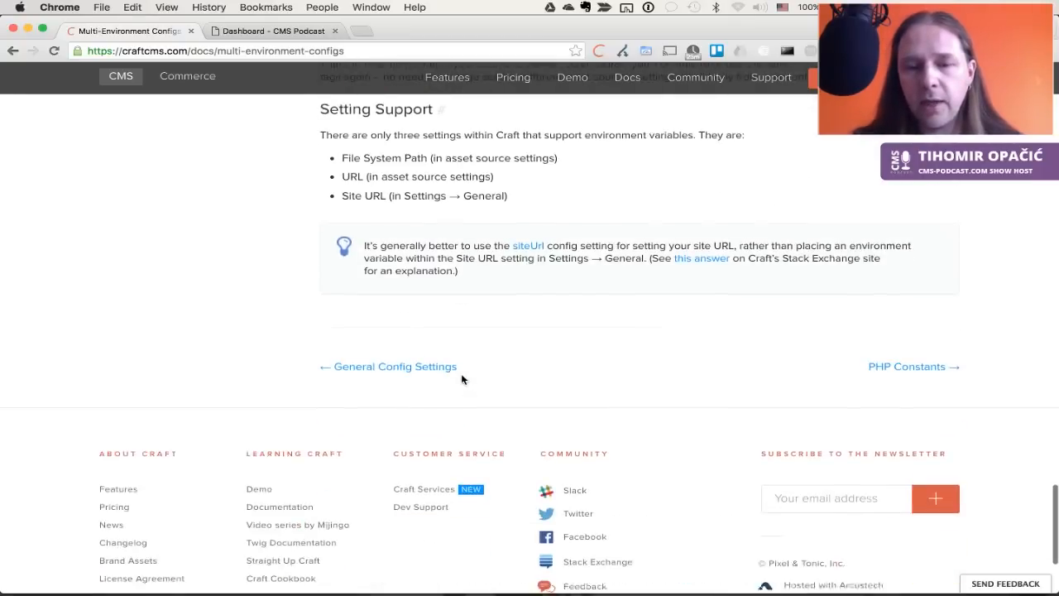
{"action": "scroll", "coordinate": [461, 373], "scroll_direction": "up", "scroll_amount": 20}
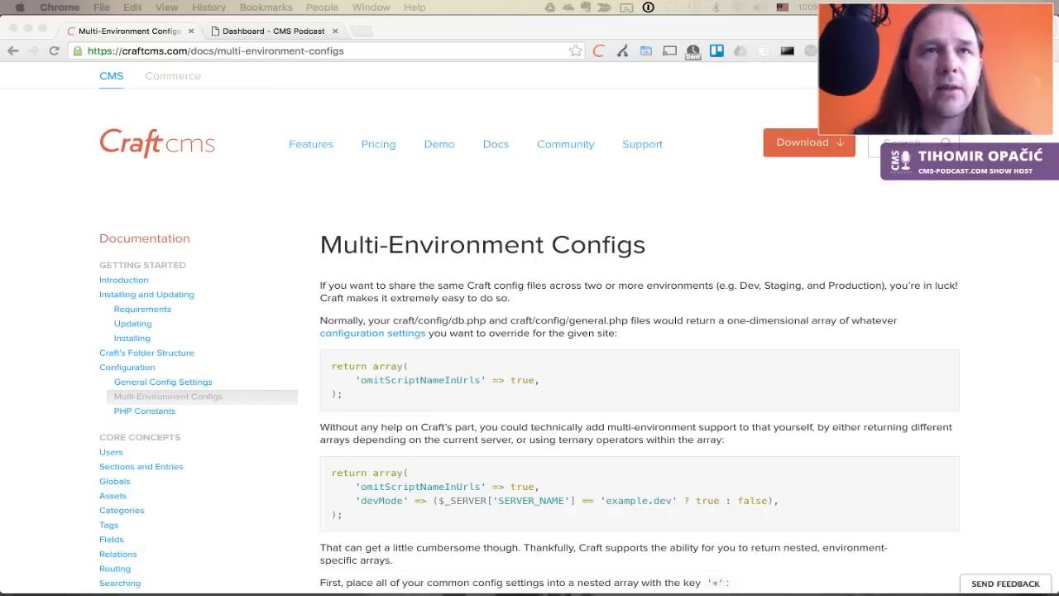
{"action": "left_click", "coordinate": [265, 31]}
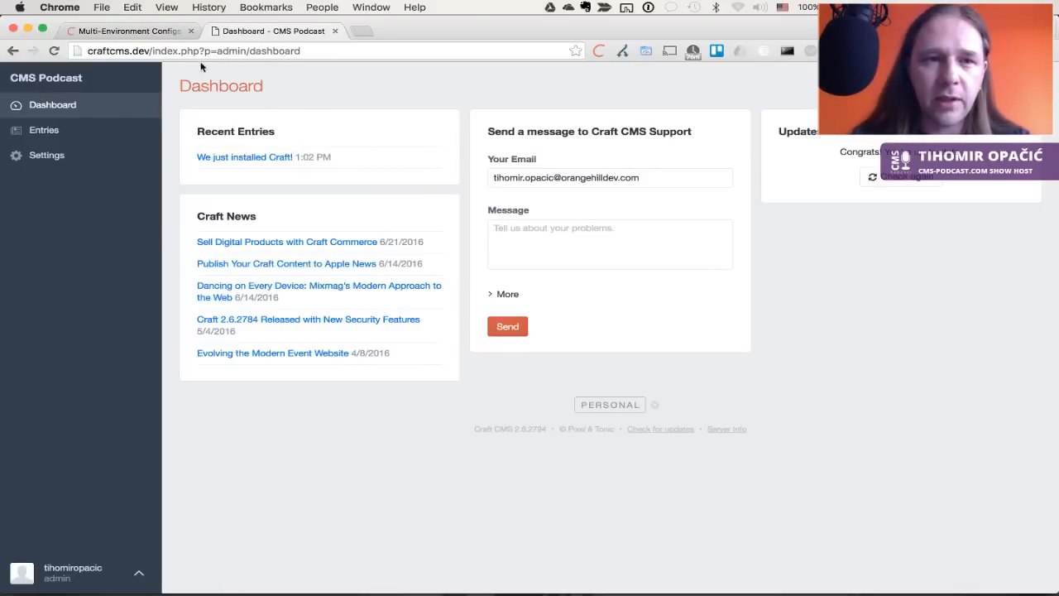
Note index.php in the dashboard address, then try pasting the setting into general.php and undo it
{"action": "left_click_drag", "start_coordinate": [152, 51], "coordinate": [204, 52]}
{"action": "left_click", "coordinate": [334, 85]}
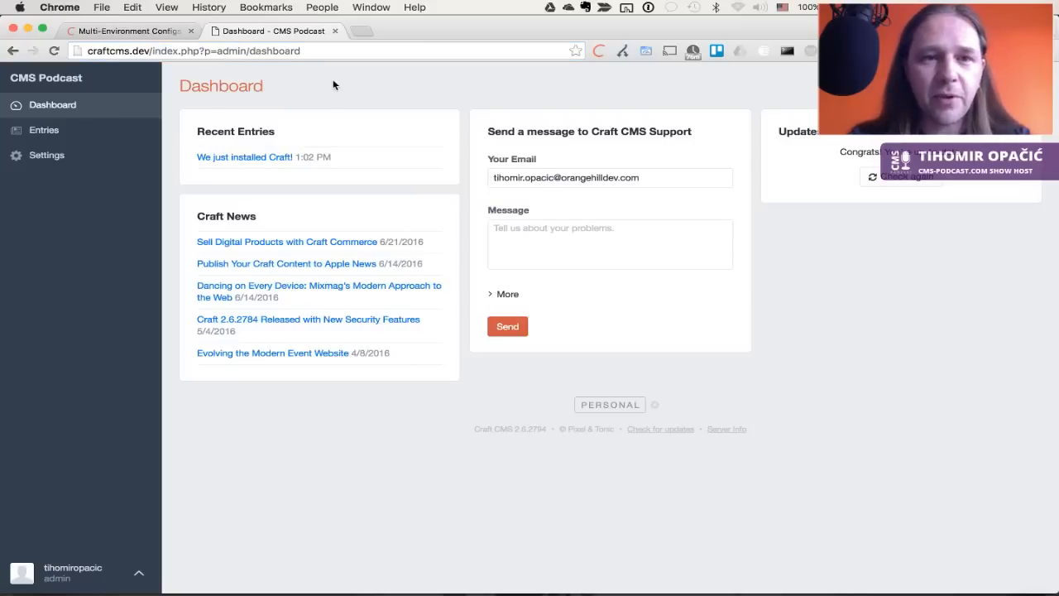
{"action": "key", "text": "super+Tab"}
{"action": "key", "text": "super+Tab"}
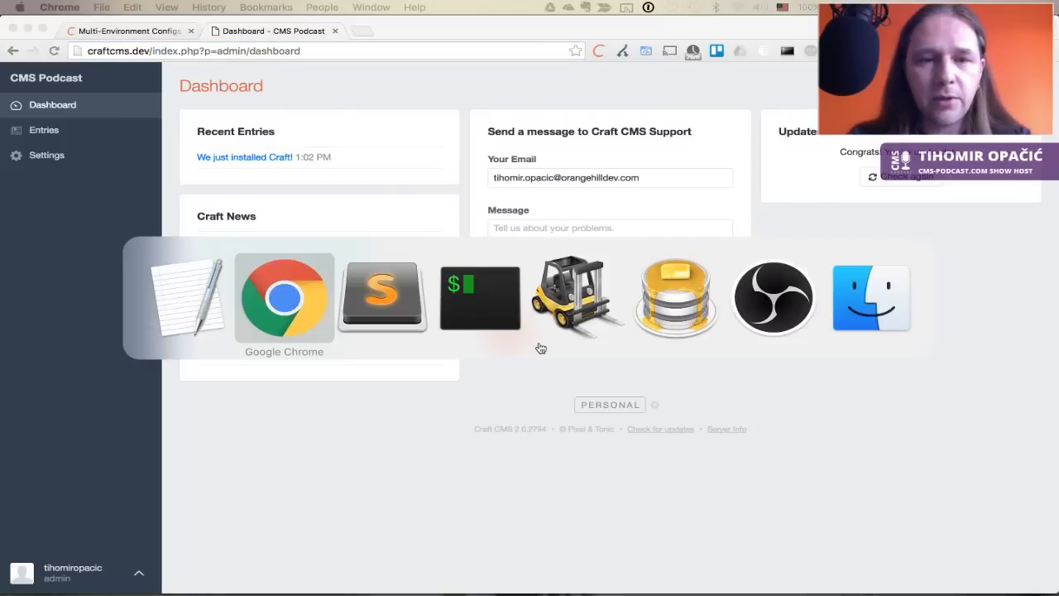
{"action": "key", "text": "super+Tab"}
{"action": "left_click", "coordinate": [599, 221]}
{"action": "left_click", "coordinate": [602, 210]}
{"action": "key", "text": "Return"}
{"action": "type", "text": "'omitScriptNameInUrls' => true to general.php"}
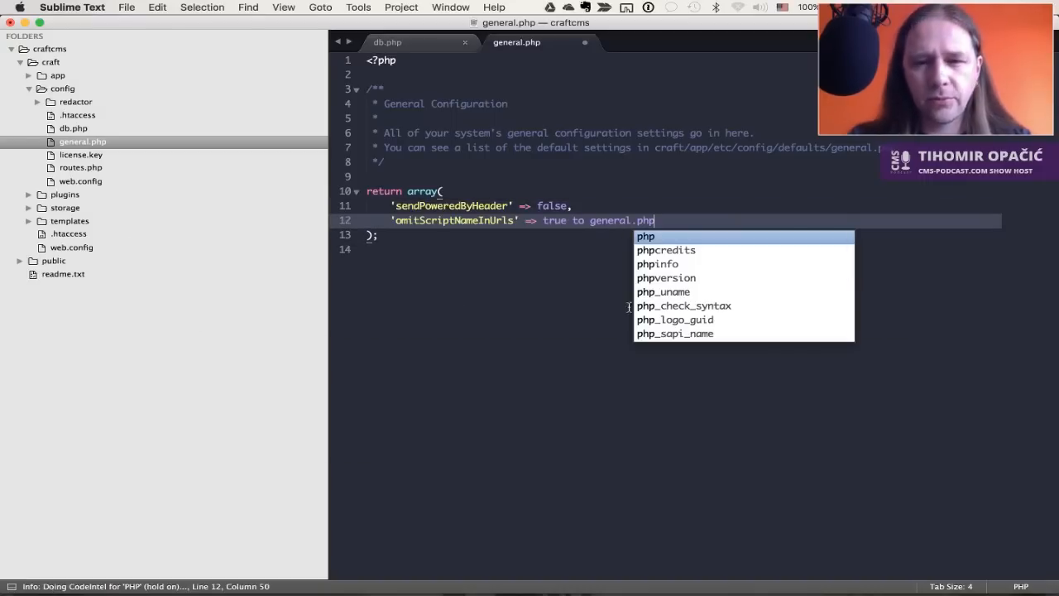
{"action": "key", "text": "super+z"}
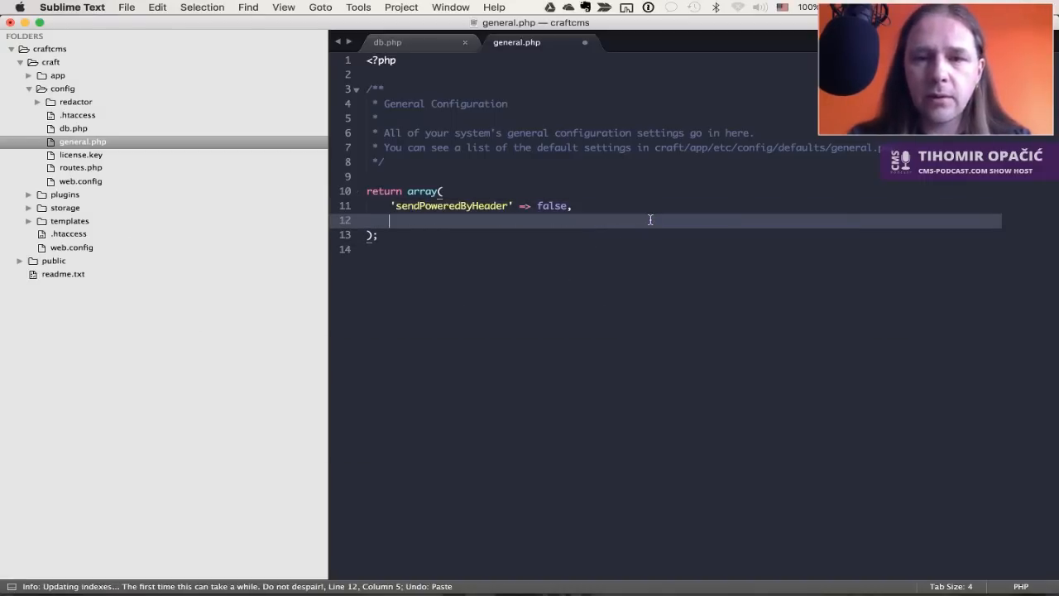
Add 'omitScriptNameInUrls' => true, to general.php and save the file
{"action": "key", "text": "super+Tab"}
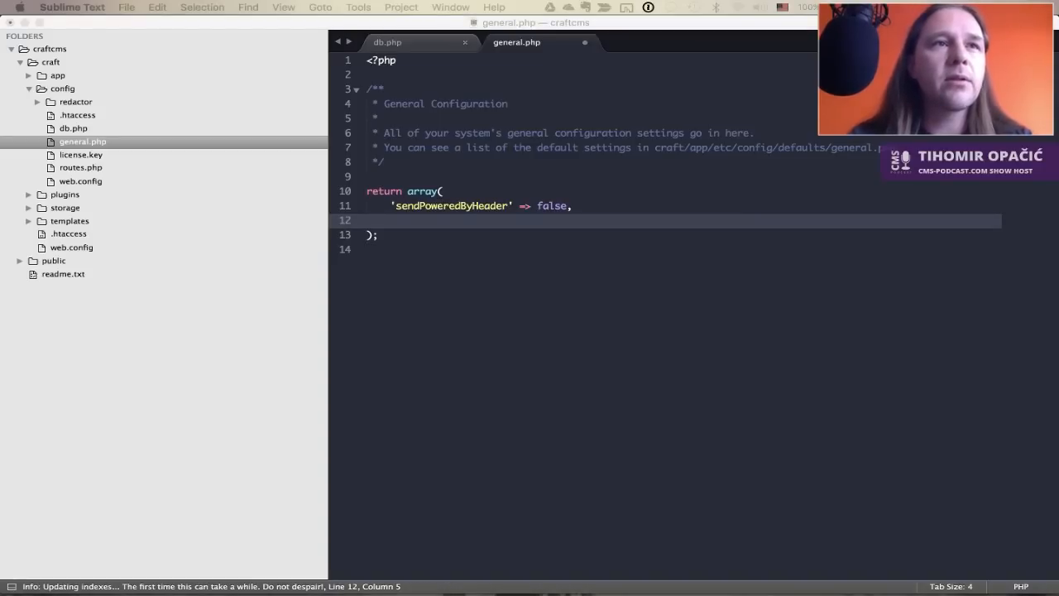
{"action": "left_click", "coordinate": [440, 231]}
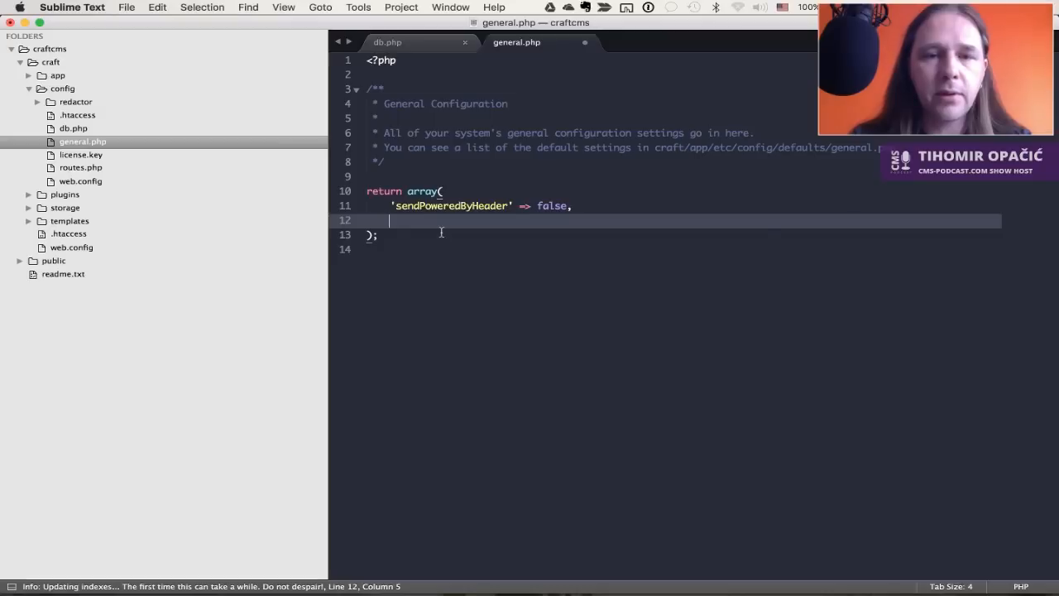
{"action": "type", "text": "'omitScriptNameInUrls' => true"}
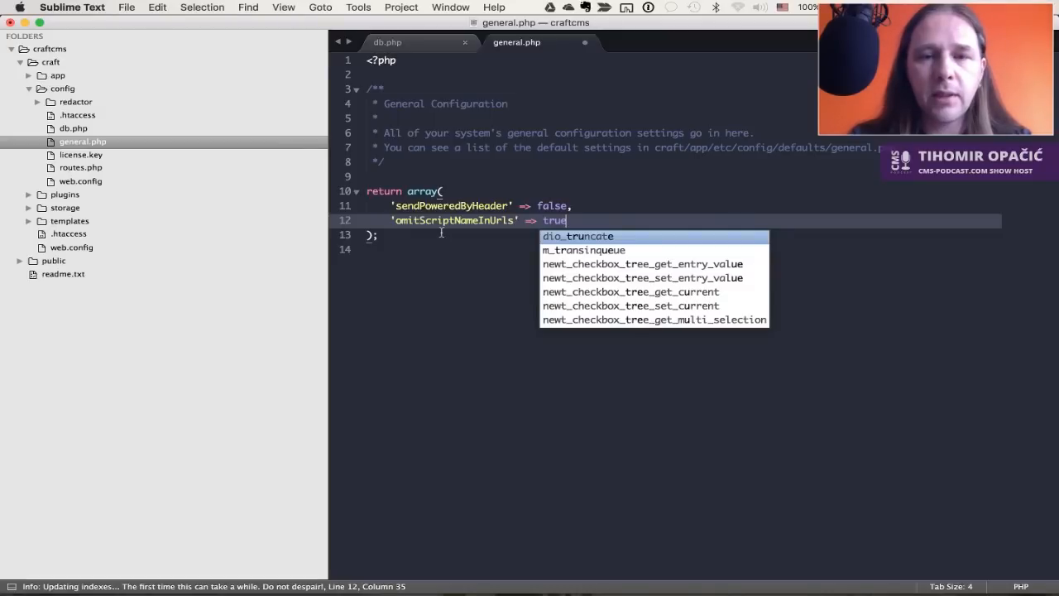
{"action": "type", "text": ","}
{"action": "key", "text": "super+s"}
Reload the dashboard so it opens at craftcms.dev/admin/dashboard without index.php
{"action": "key", "text": "super+Tab"}
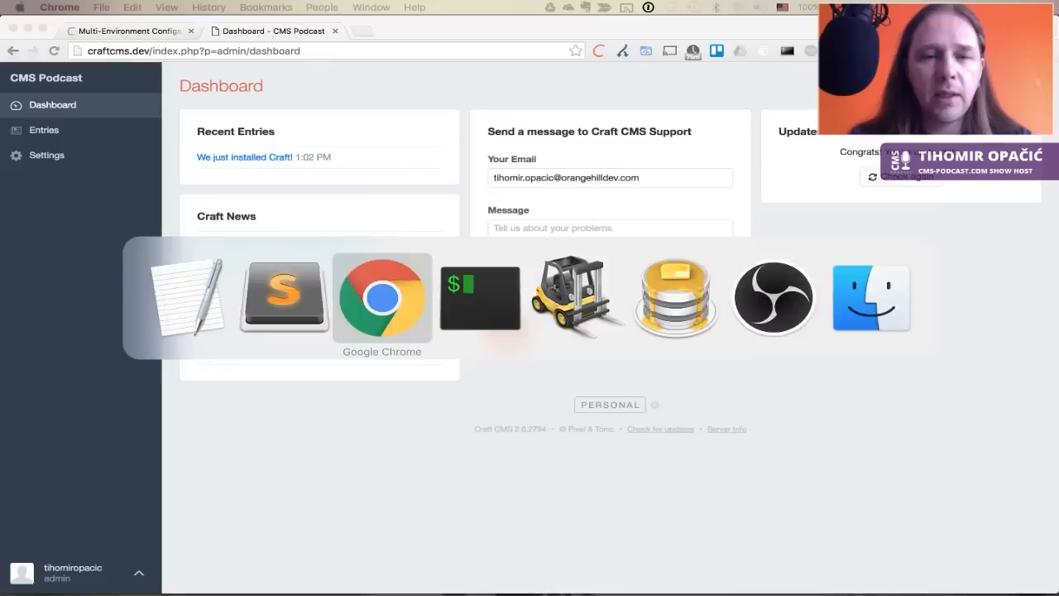
{"action": "key", "text": "super+r"}
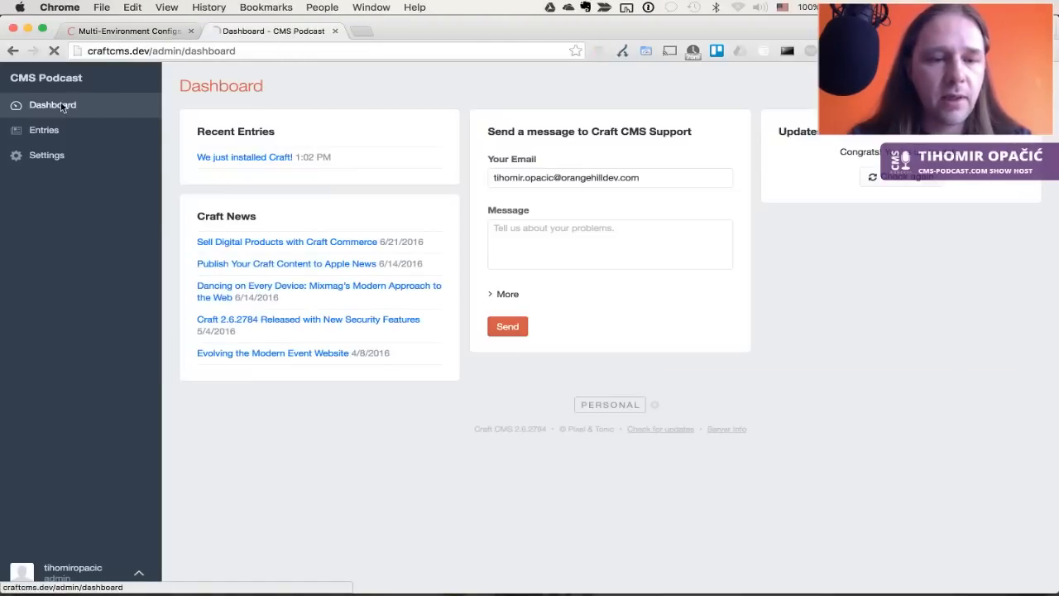
{"action": "left_click", "coordinate": [62, 106]}
Go from Entries to Settings, where the edition comparison lists Client $199 and Pro $299
{"action": "left_click", "coordinate": [45, 129]}
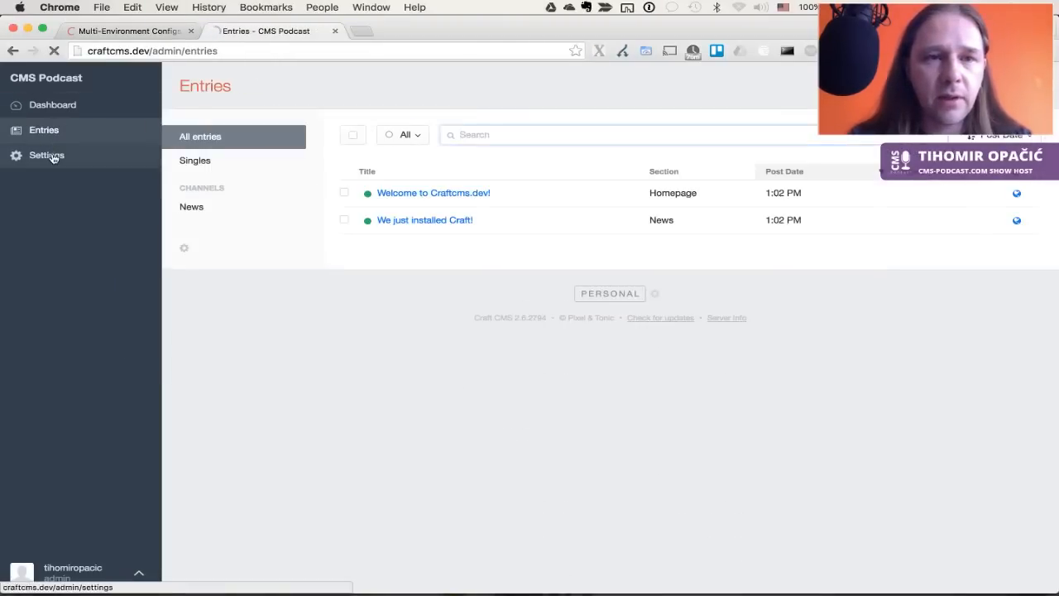
{"action": "left_click", "coordinate": [52, 157]}
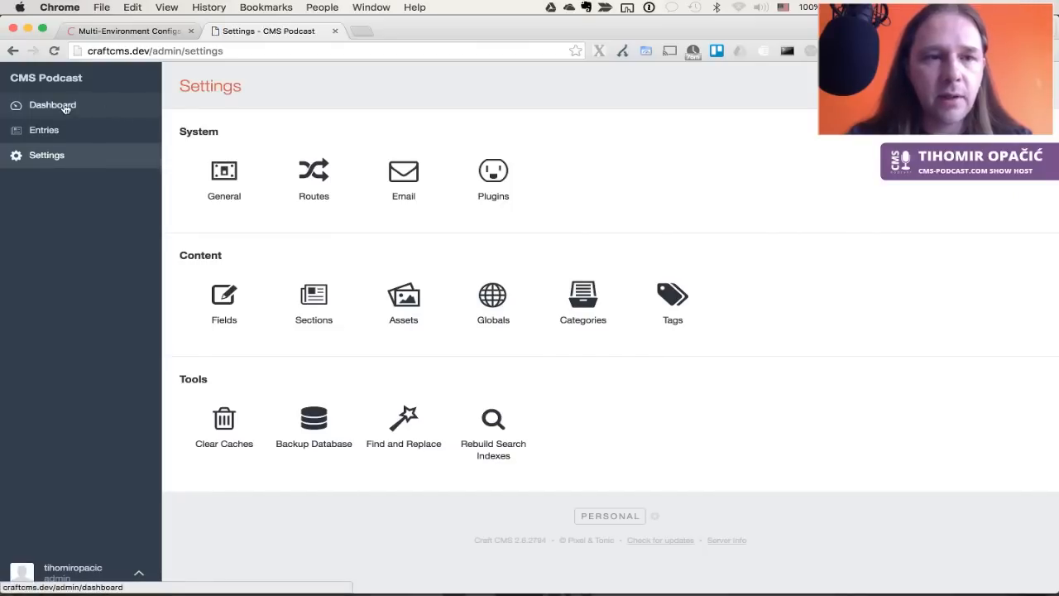
{"action": "key", "text": "super+Tab"}
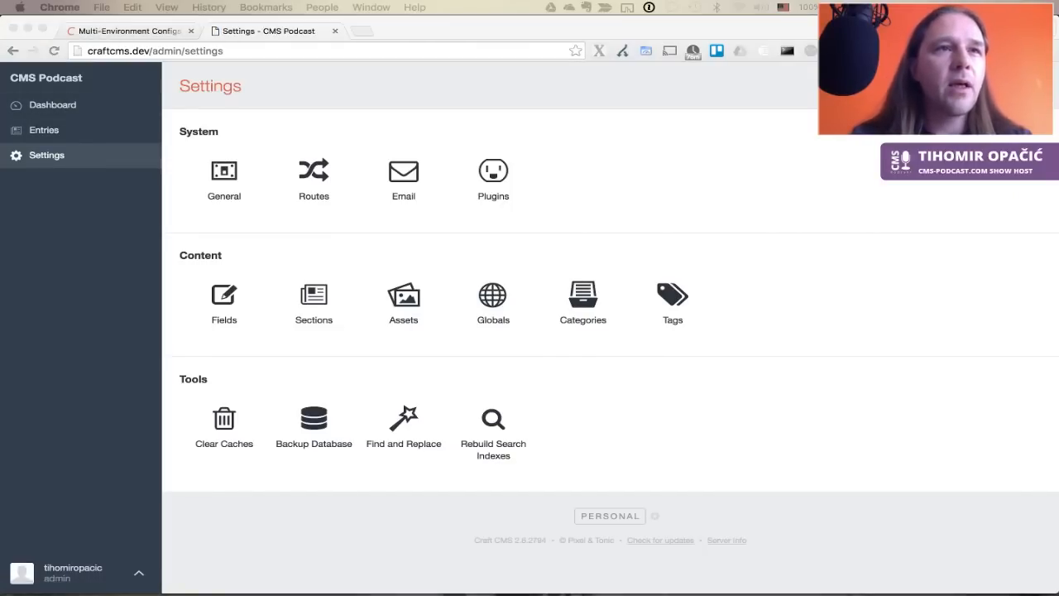
{"action": "key", "text": "super+Tab"}
Start the free Pro trial from the PERSONAL edition badge and reload the control panel
{"action": "left_click", "coordinate": [612, 516]}
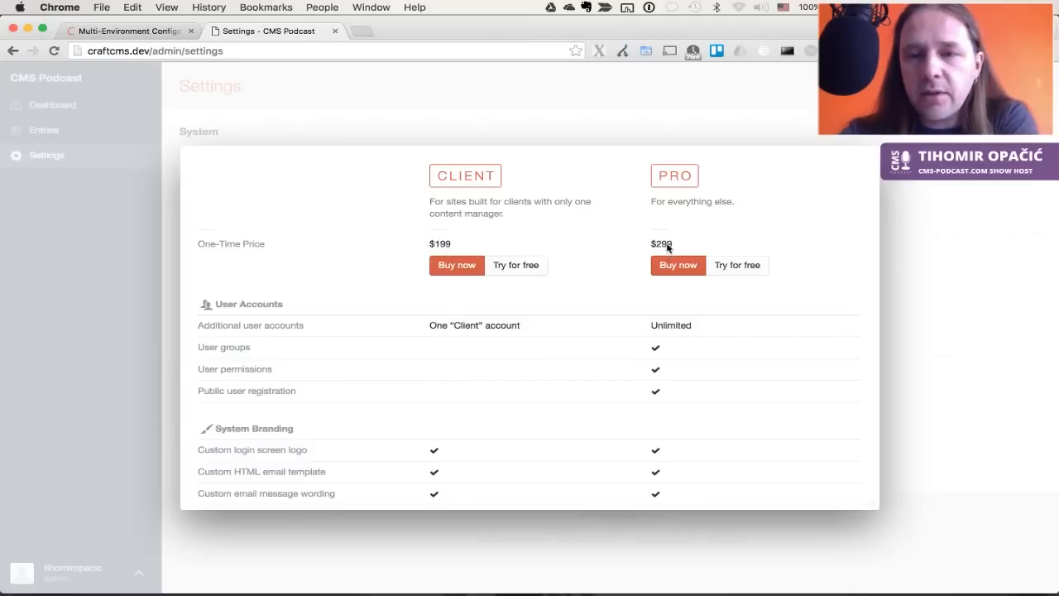
{"action": "left_click", "coordinate": [726, 263]}
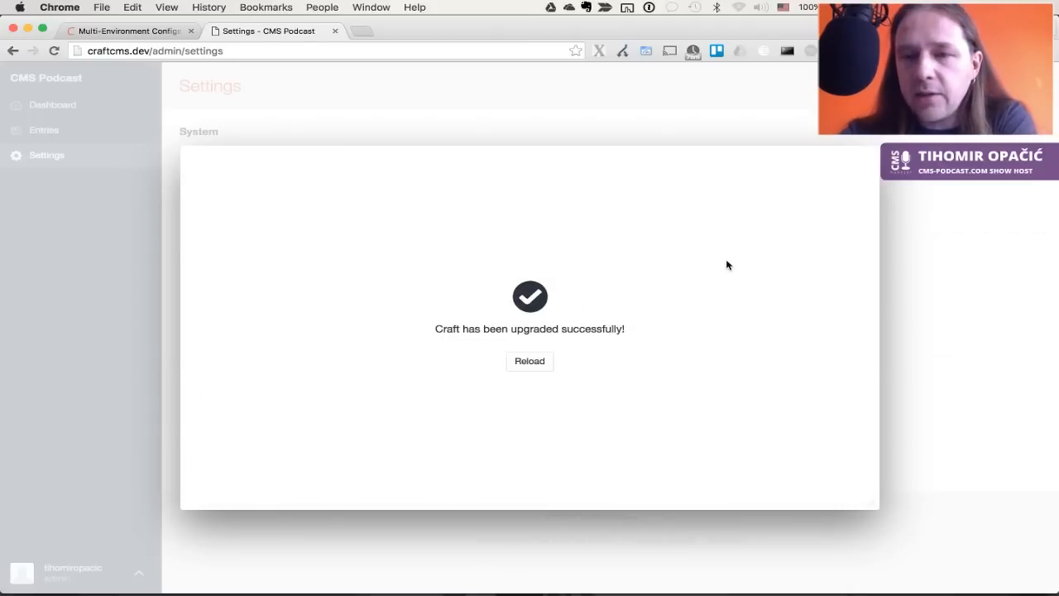
{"action": "left_click", "coordinate": [540, 367]}
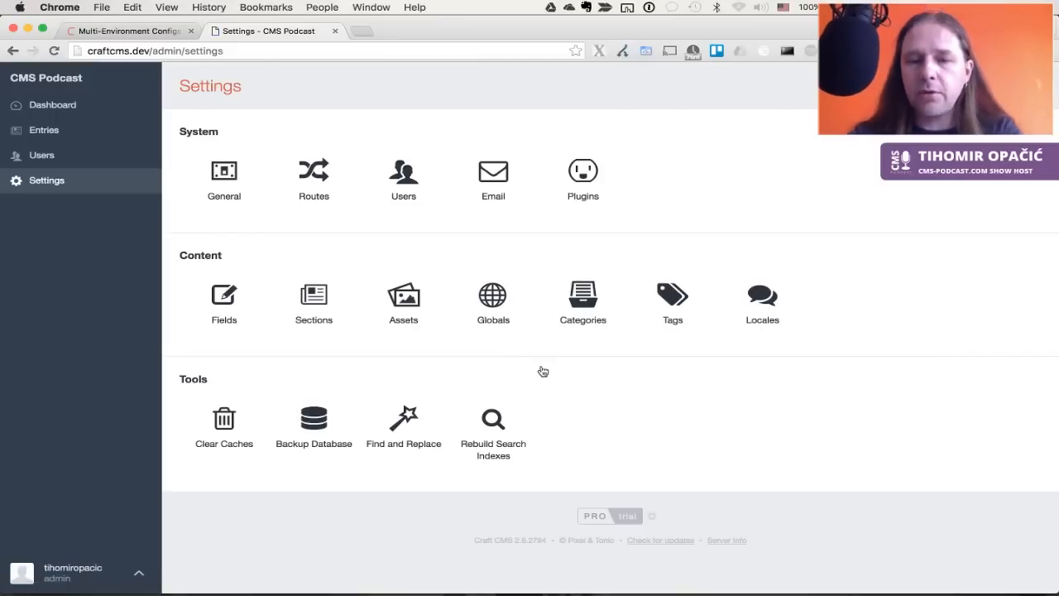
{"action": "key", "text": "super+Tab"}
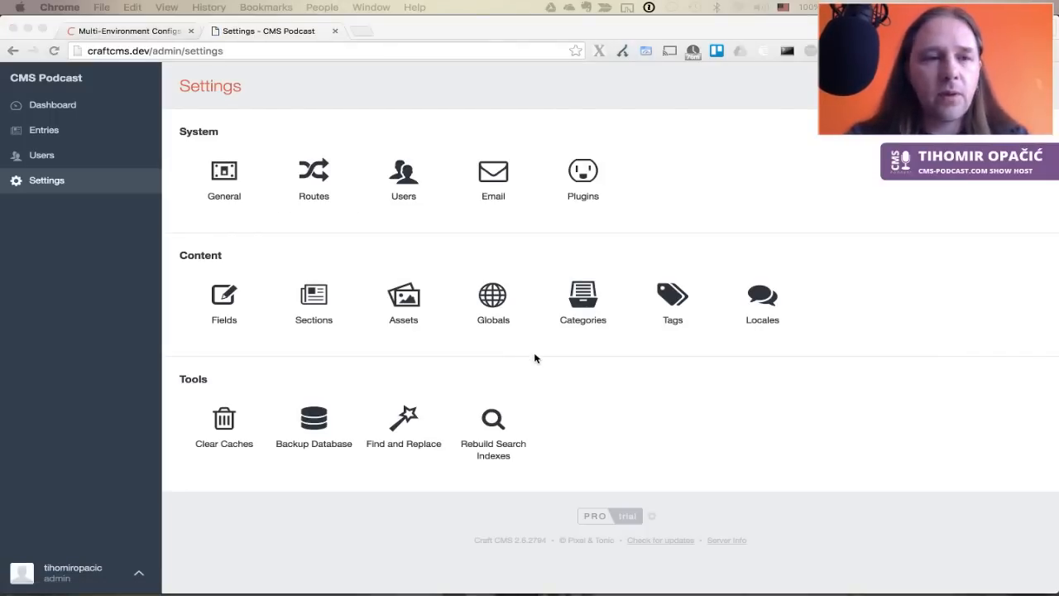
{"action": "left_click", "coordinate": [234, 182]}
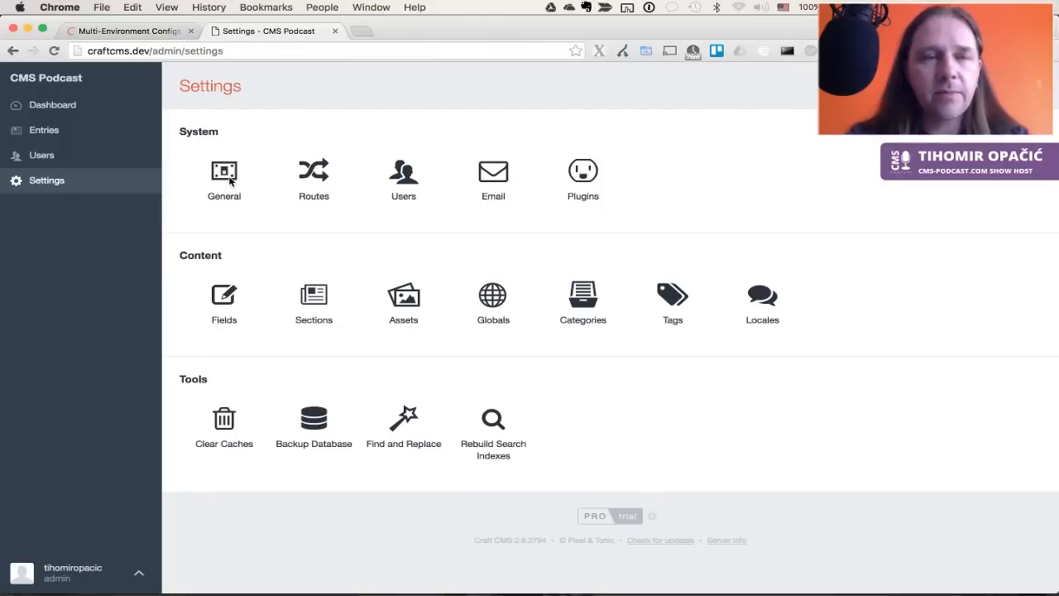
In General settings, upload cms-podcast-desktop-background.png as the login page logo and crop it
{"action": "left_click", "coordinate": [221, 171]}
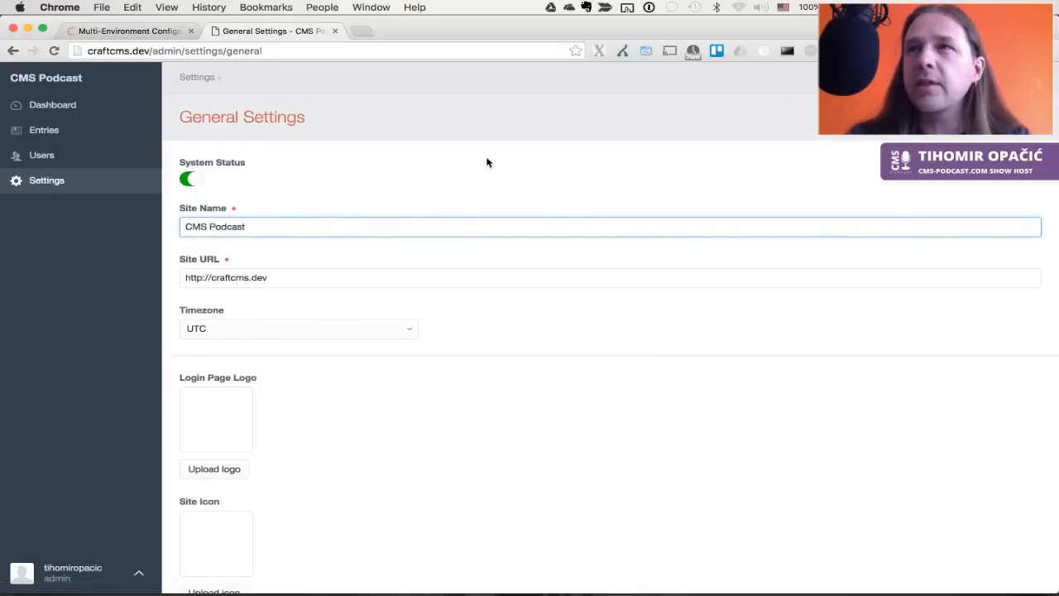
{"action": "left_click", "coordinate": [284, 225]}
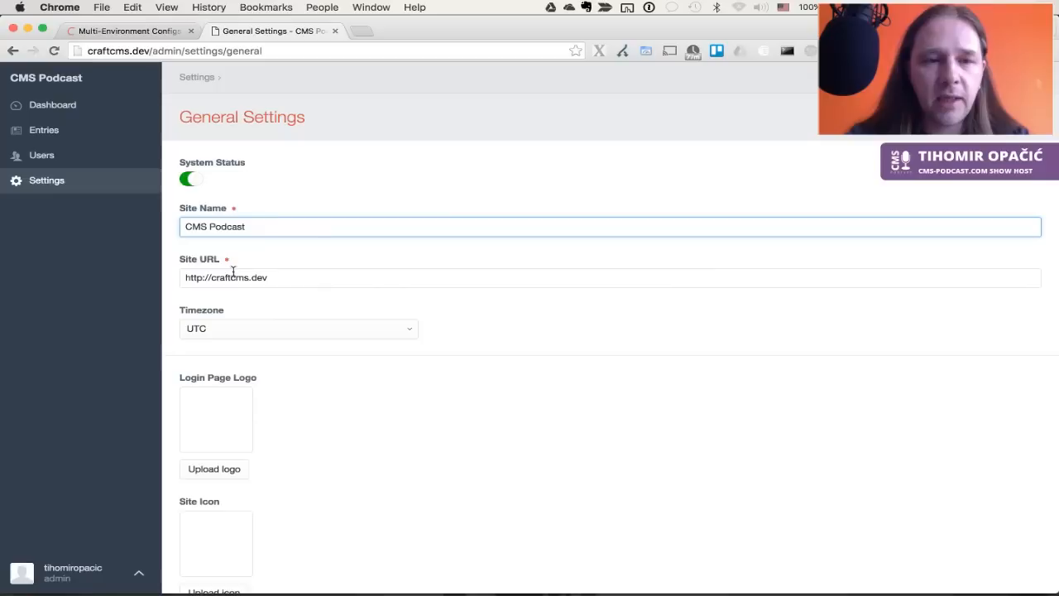
{"action": "scroll", "coordinate": [463, 394], "scroll_direction": "down", "scroll_amount": 3}
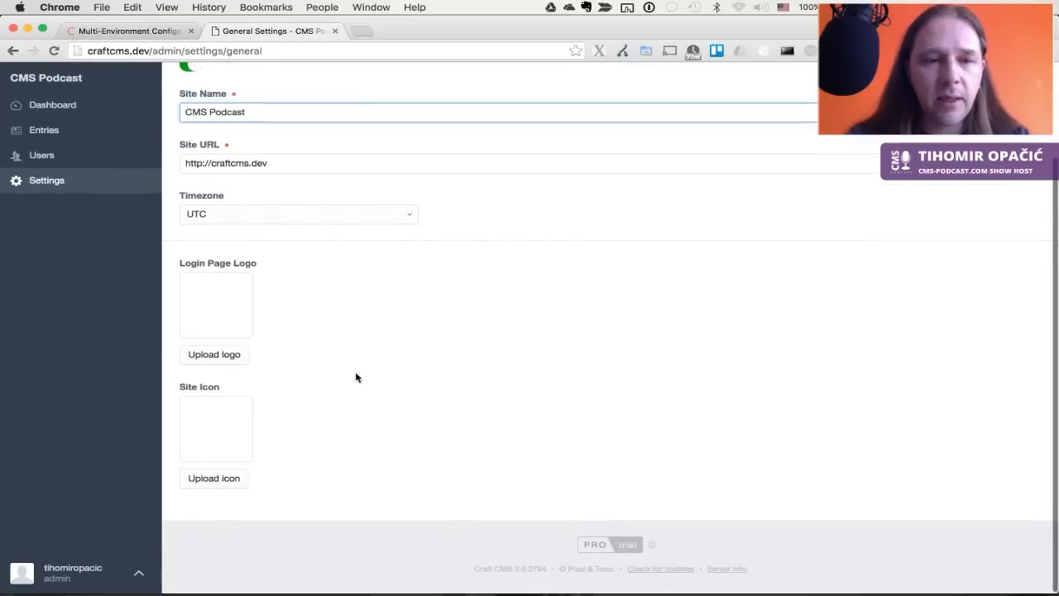
{"action": "left_click", "coordinate": [222, 354]}
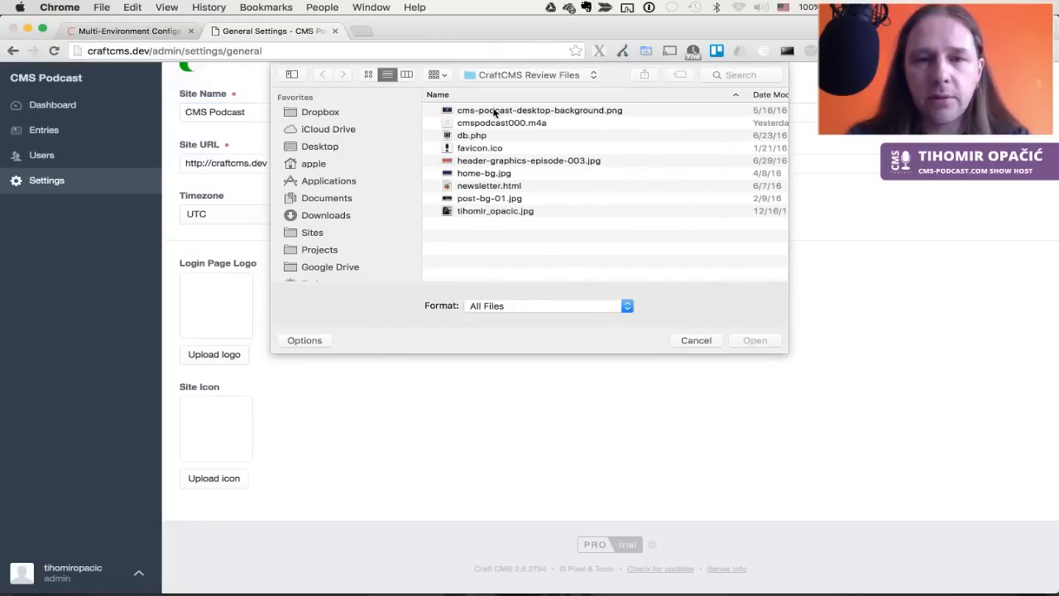
{"action": "left_click", "coordinate": [486, 110]}
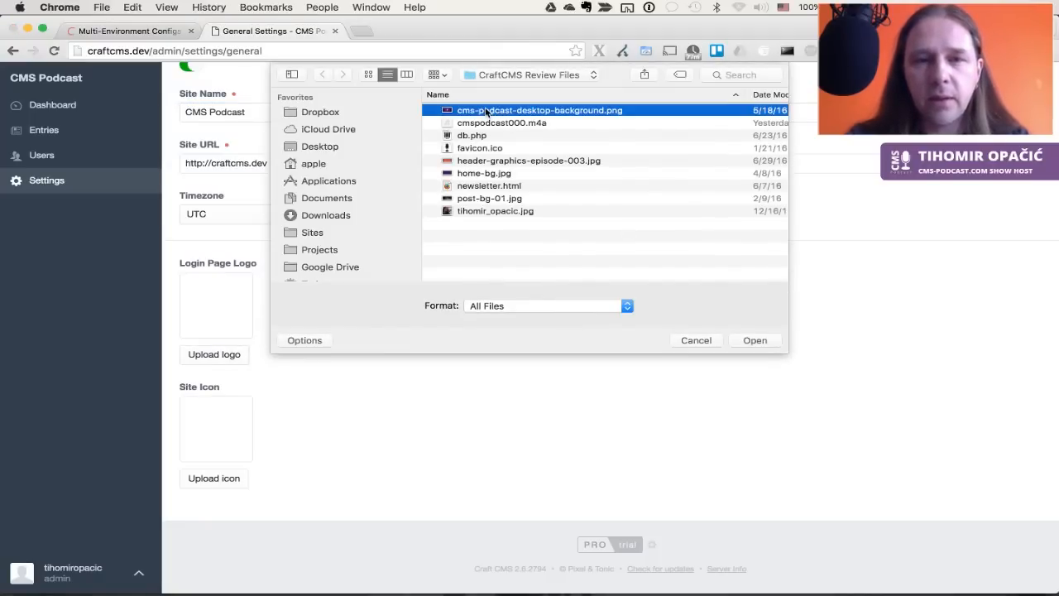
{"action": "key", "text": "space"}
{"action": "key", "text": "Return"}
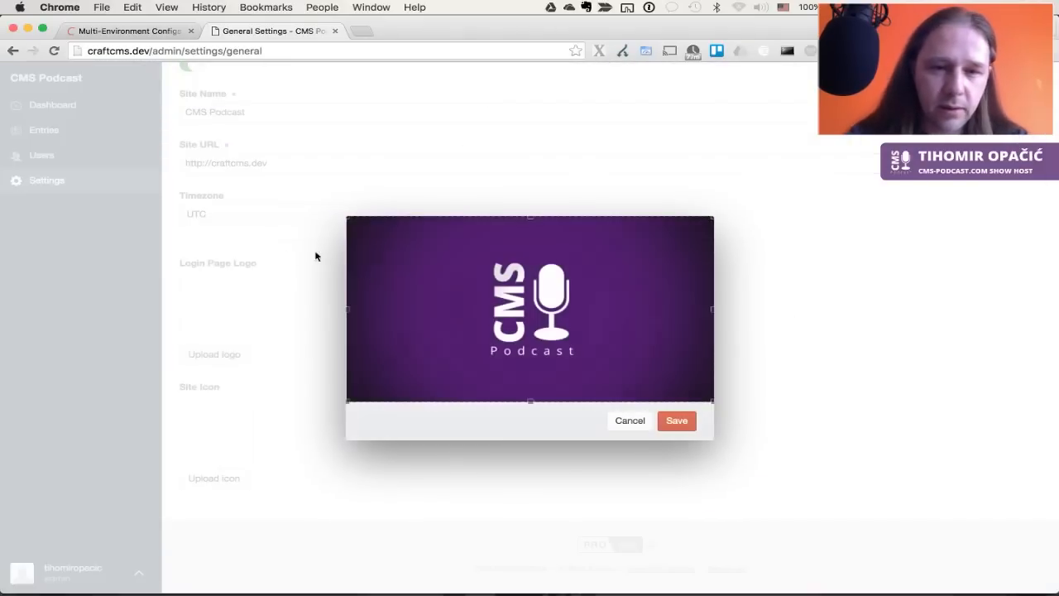
{"action": "left_click_drag", "start_coordinate": [716, 406], "coordinate": [589, 374]}
{"action": "left_click_drag", "start_coordinate": [350, 220], "coordinate": [459, 240]}
{"action": "left_click", "coordinate": [677, 421]}
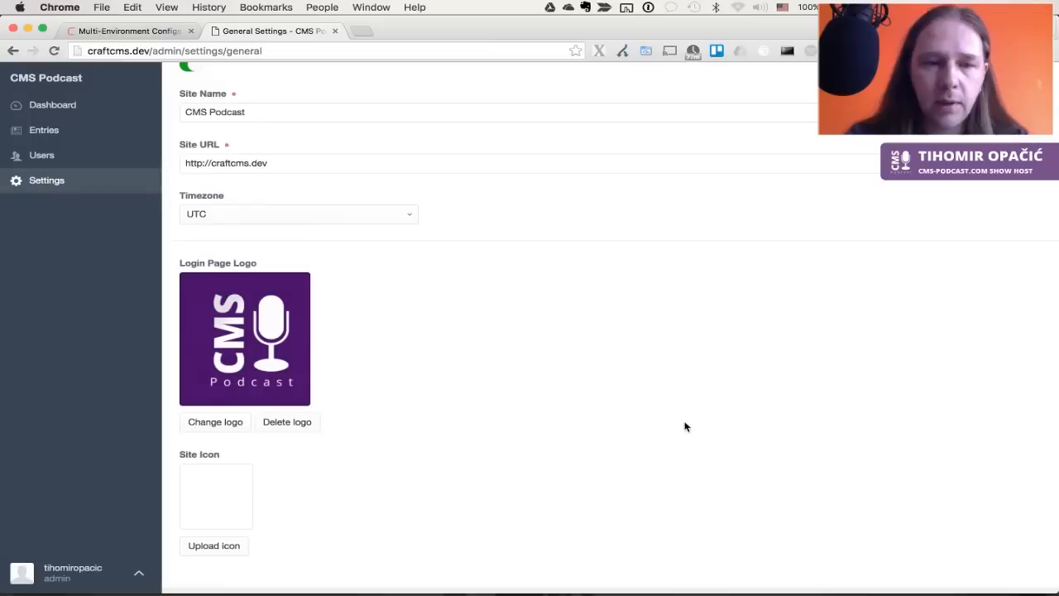
Upload the same podcast image as the site icon, crop it square, and save the settings
{"action": "scroll", "coordinate": [386, 418], "scroll_direction": "down", "scroll_amount": 2}
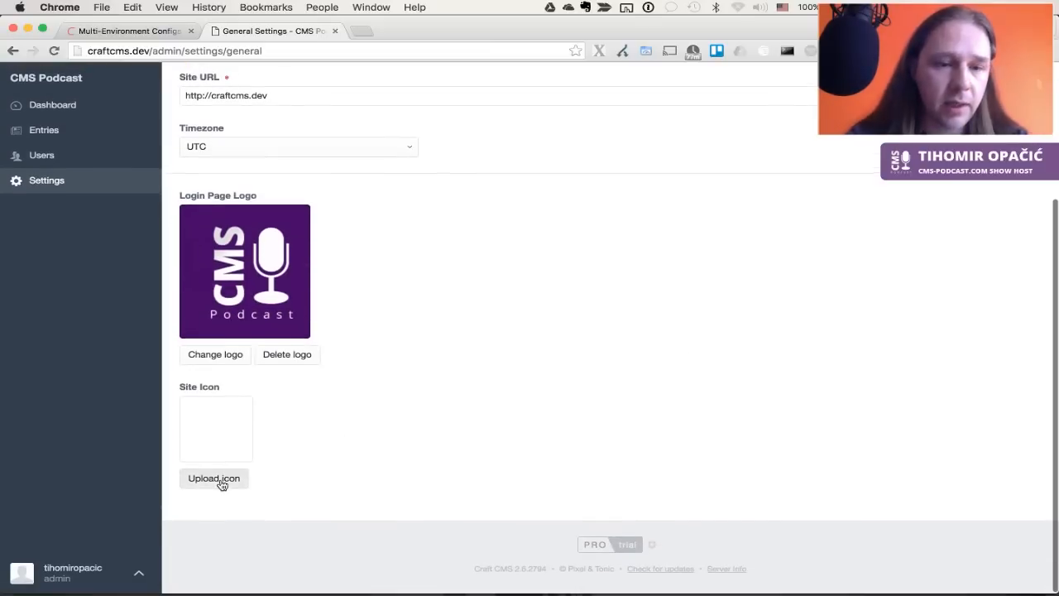
{"action": "left_click", "coordinate": [218, 479]}
{"action": "double_click", "coordinate": [502, 111]}
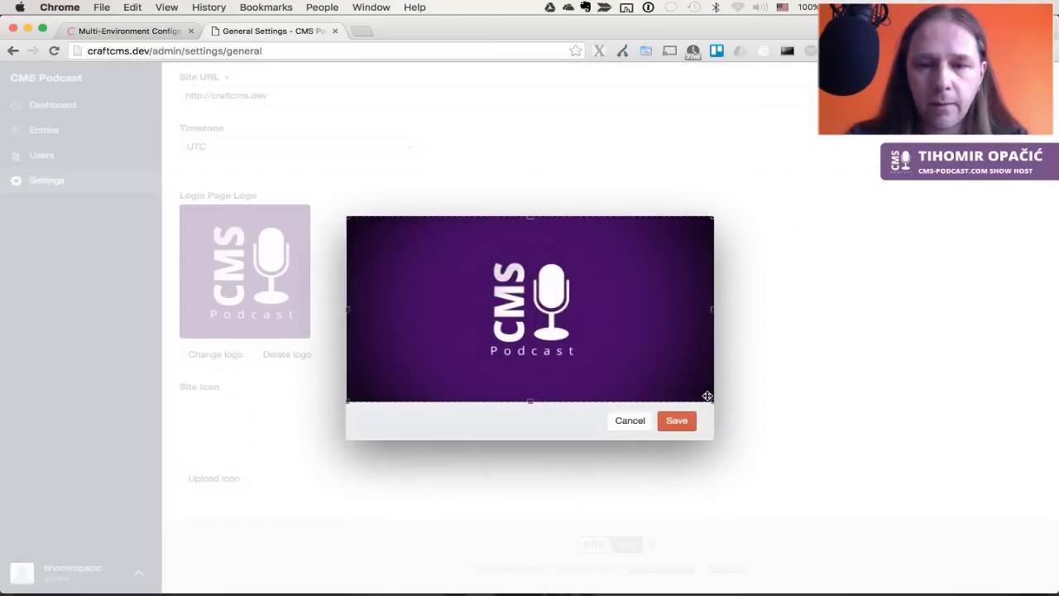
{"action": "left_click_drag", "start_coordinate": [707, 394], "coordinate": [586, 365]}
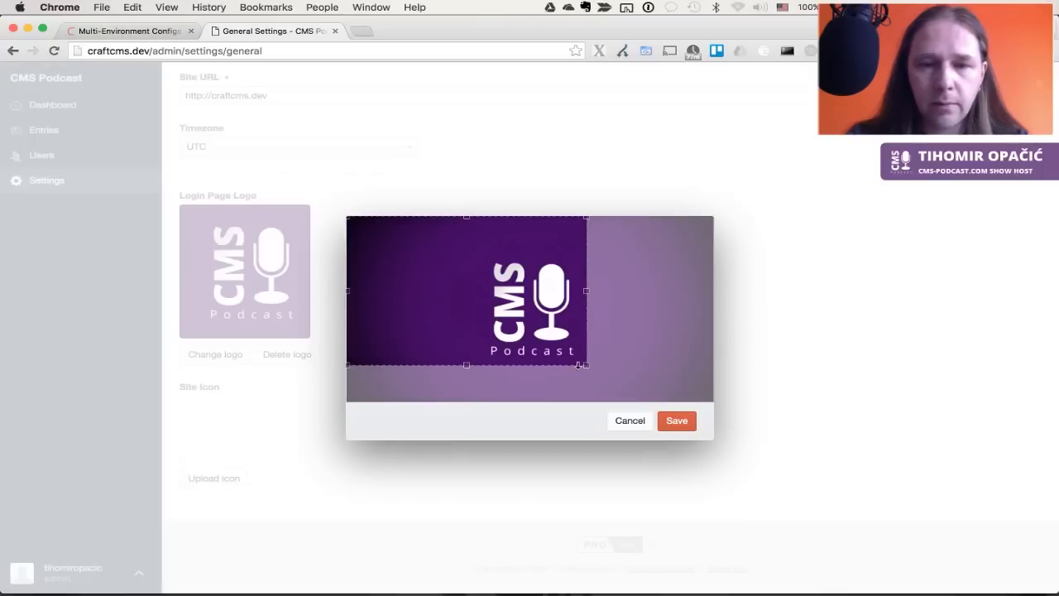
{"action": "left_click_drag", "start_coordinate": [348, 216], "coordinate": [467, 248]}
{"action": "left_click", "coordinate": [677, 421]}
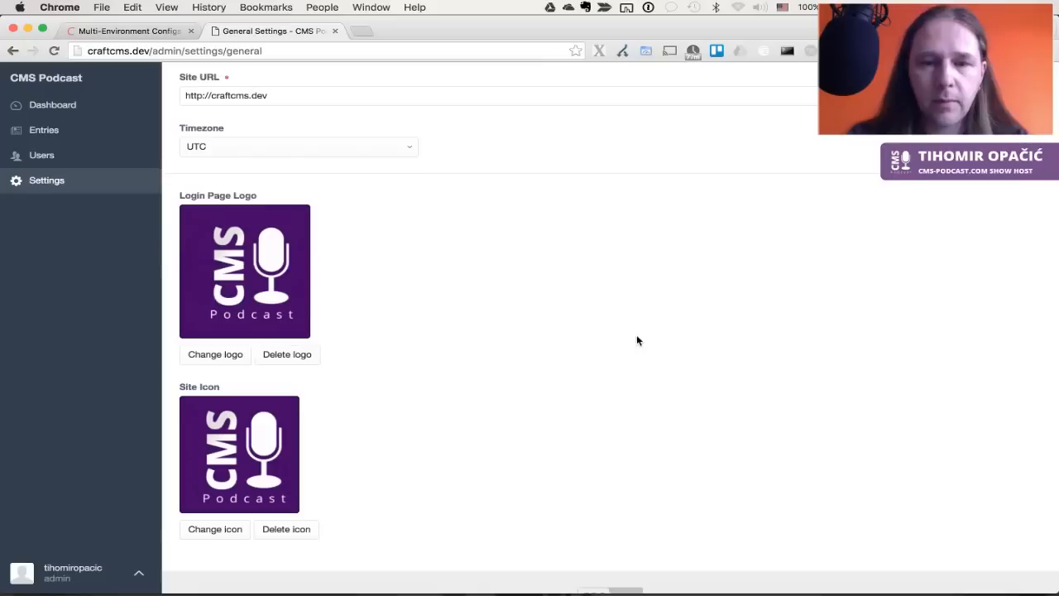
{"action": "scroll", "coordinate": [554, 306], "scroll_direction": "up", "scroll_amount": 5}
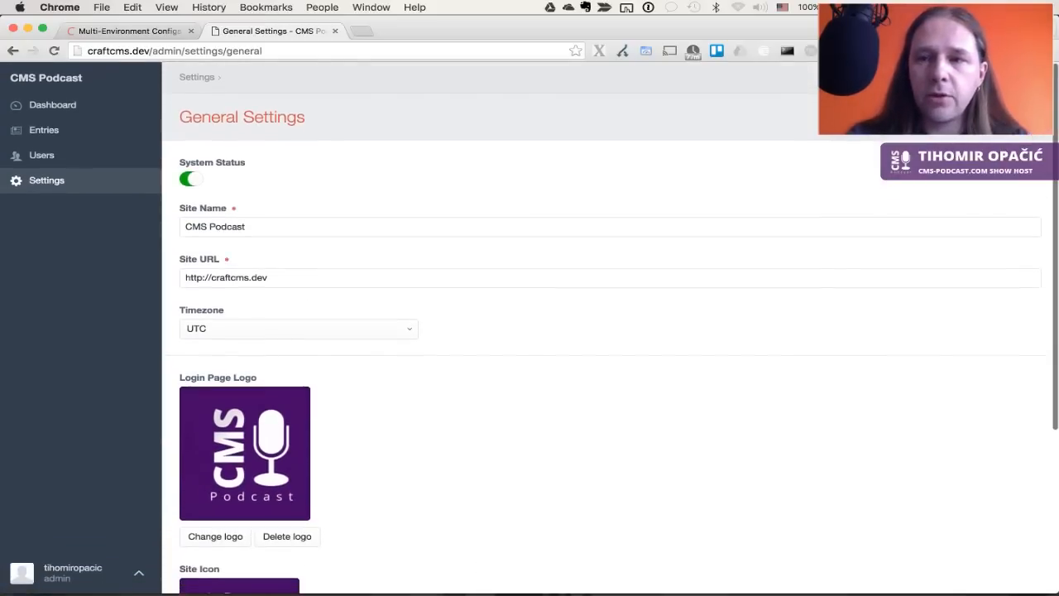
{"action": "key", "text": "super+s"}
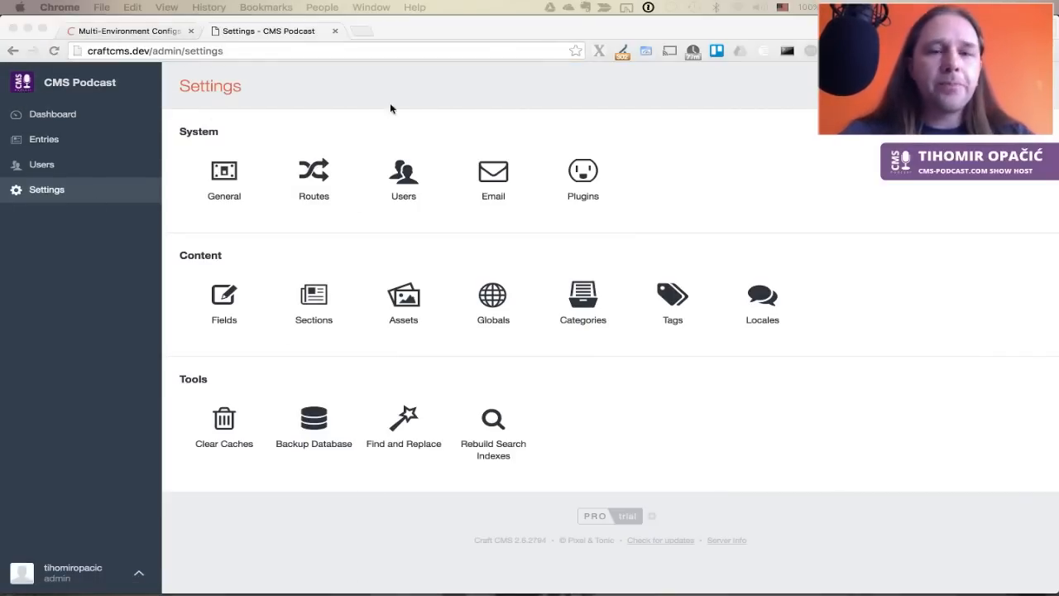
{"action": "left_click", "coordinate": [491, 191]}
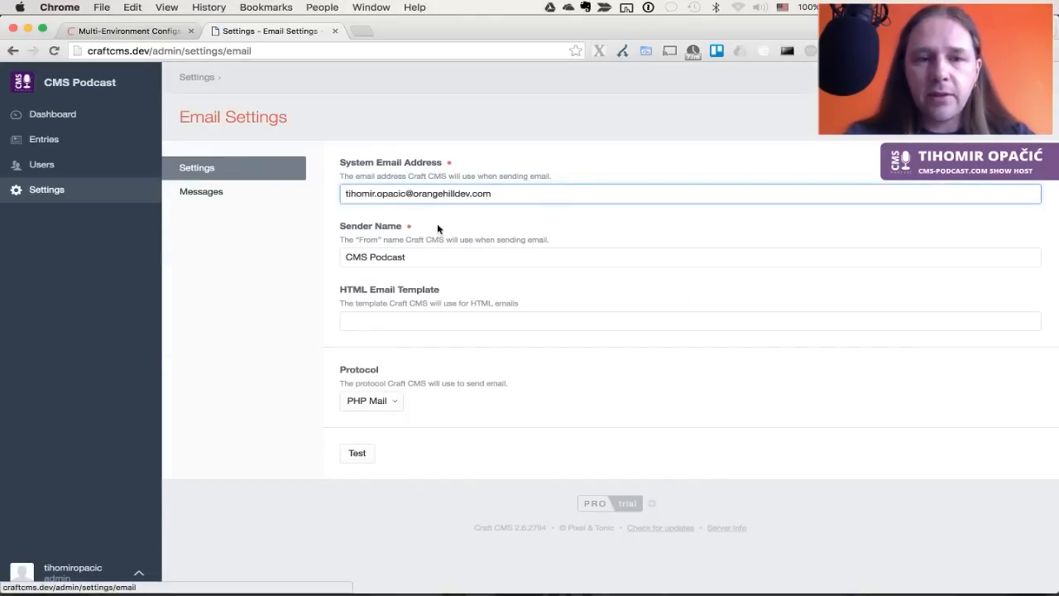
{"action": "left_click", "coordinate": [248, 205]}
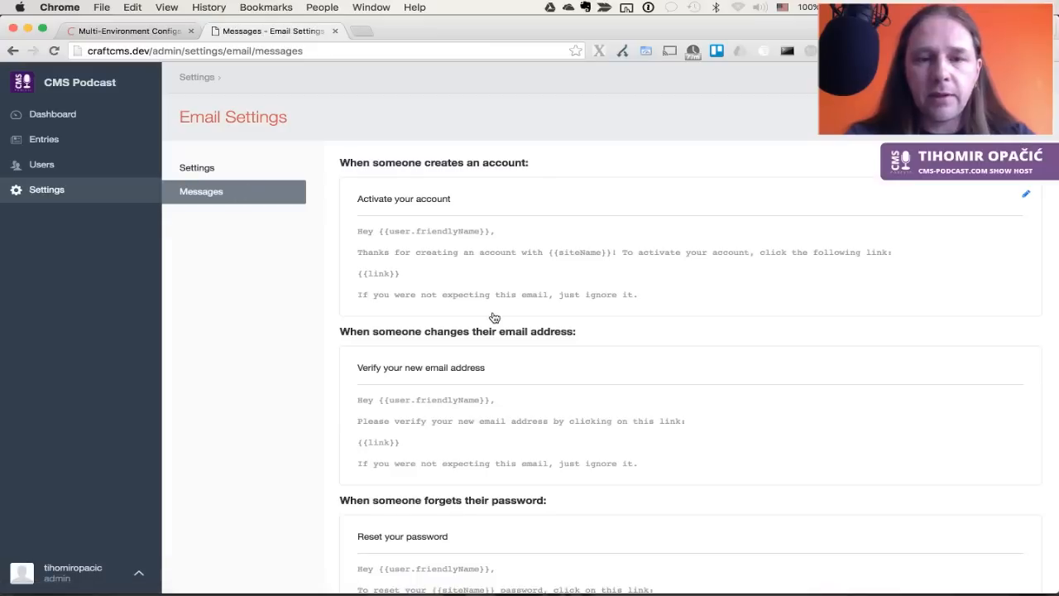
{"action": "scroll", "coordinate": [492, 316], "scroll_direction": "down", "scroll_amount": 2}
{"action": "scroll", "coordinate": [494, 317], "scroll_direction": "down", "scroll_amount": 4}
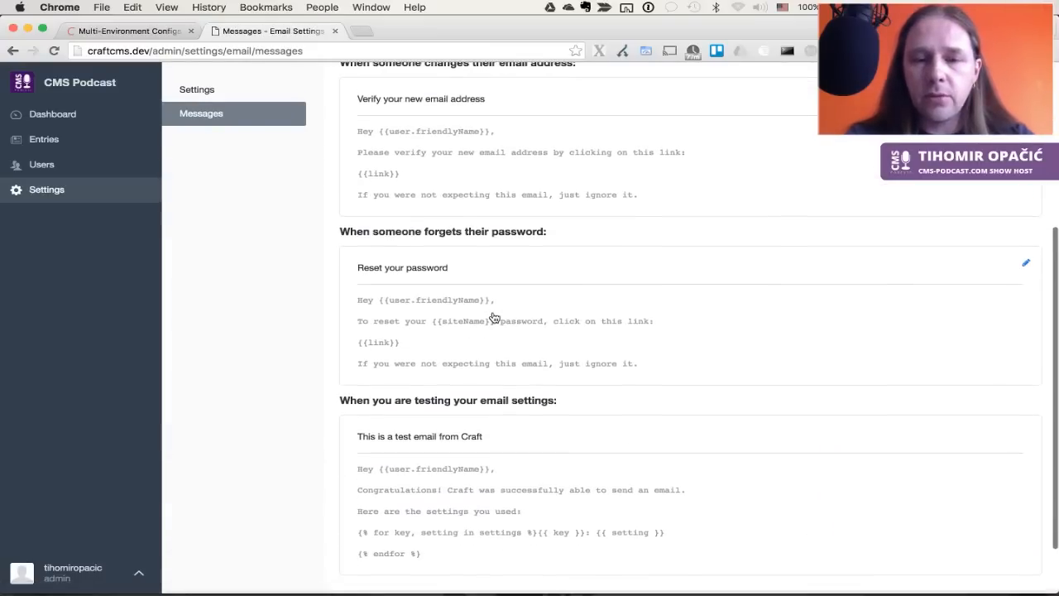
{"action": "scroll", "coordinate": [492, 316], "scroll_direction": "up", "scroll_amount": 6}
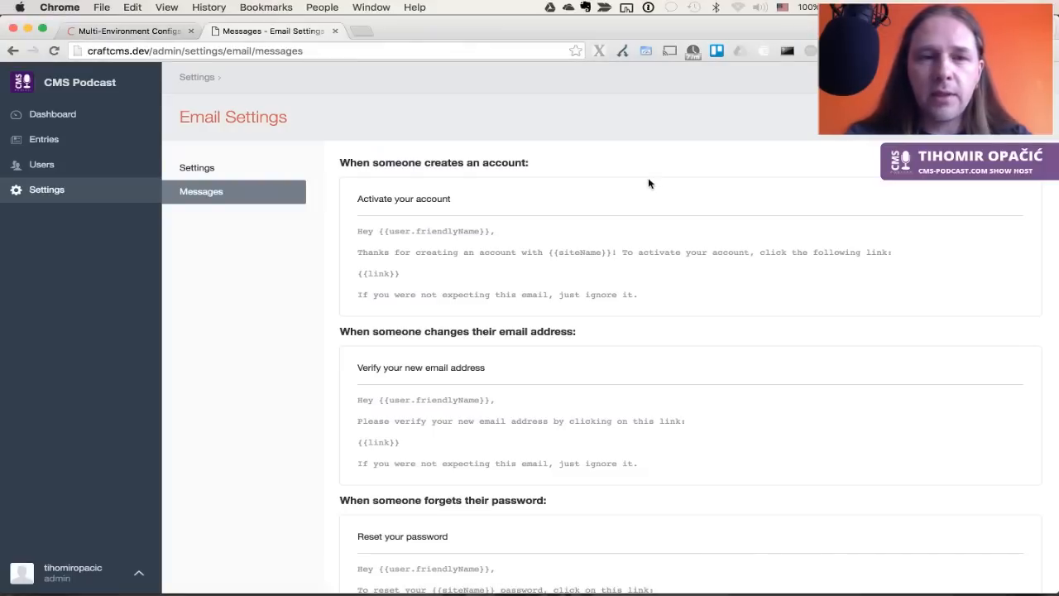
{"action": "left_click", "coordinate": [54, 190]}
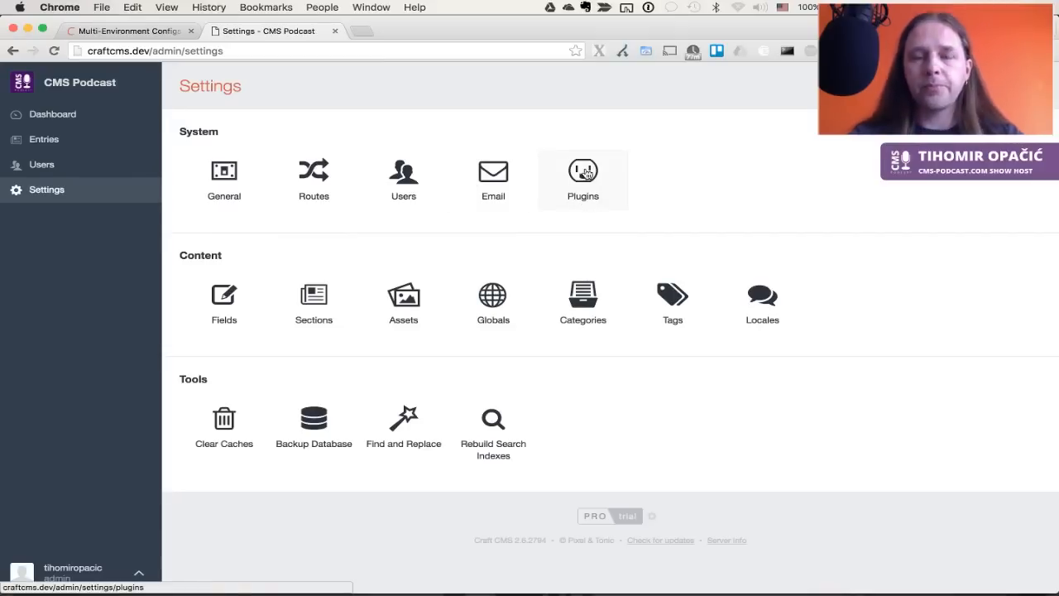
Show the Plugins settings page, which reports no available plugins
{"action": "left_click", "coordinate": [585, 172]}
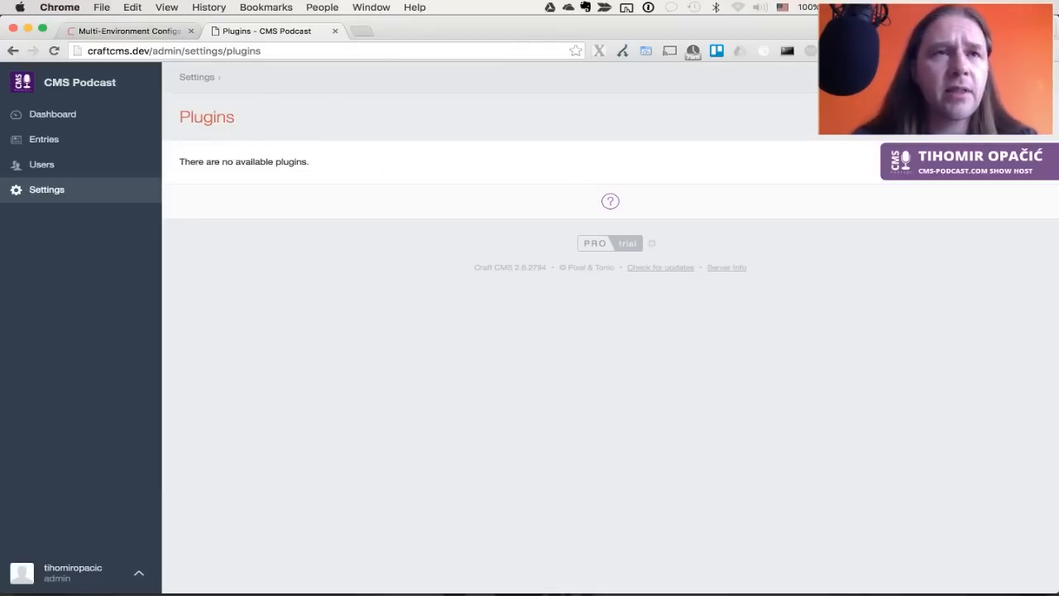
{"action": "key", "text": "super+Tab"}
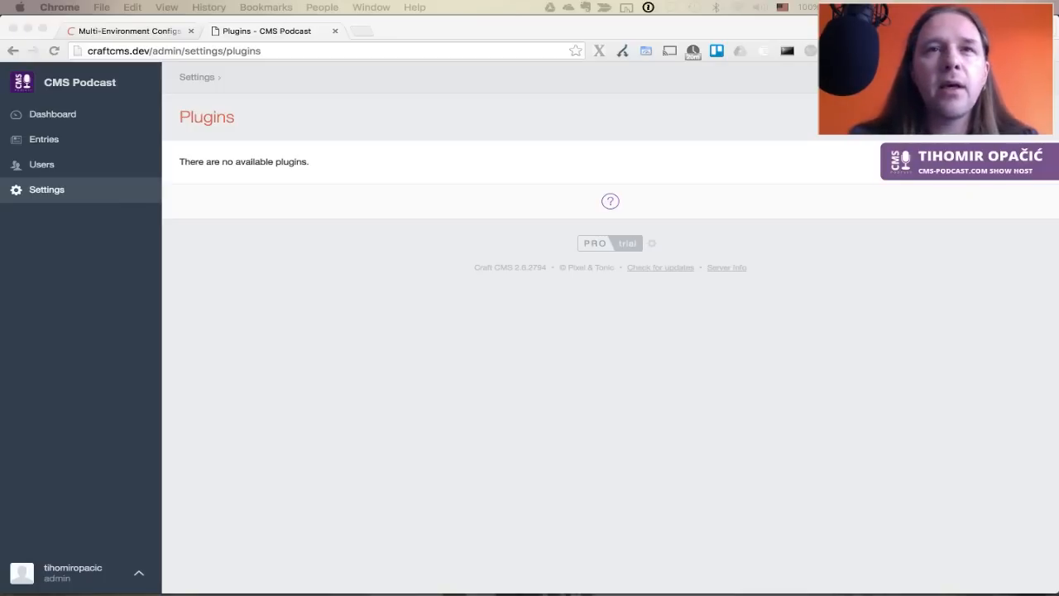
In ForkLift, open the downloaded craft-video-embed-utility-master.zip contents
{"action": "left_click", "coordinate": [510, 359]}
{"action": "key", "text": "super+Tab"}
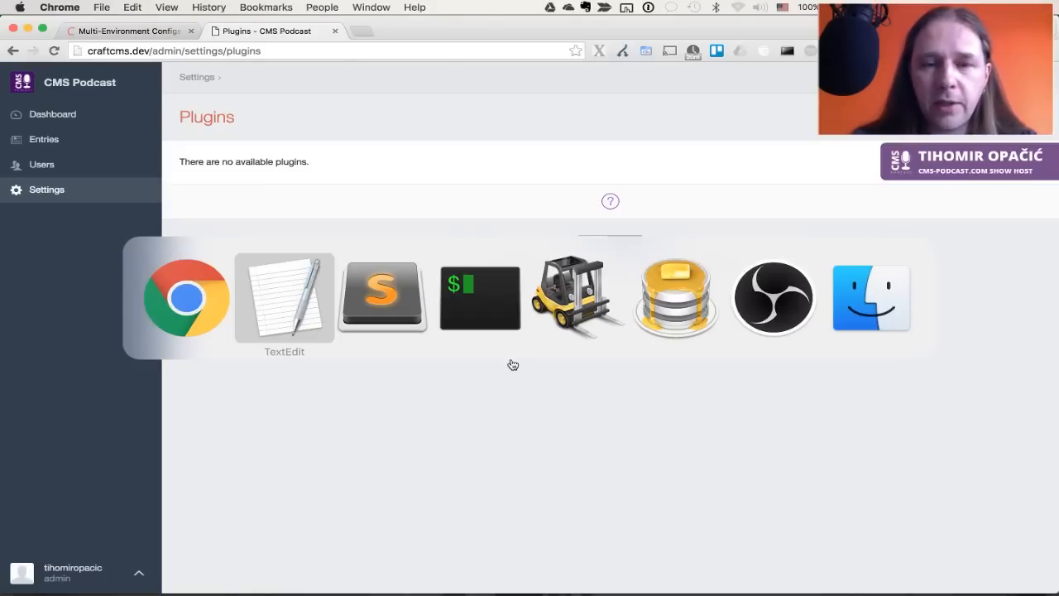
{"action": "key", "text": "super+Tab"}
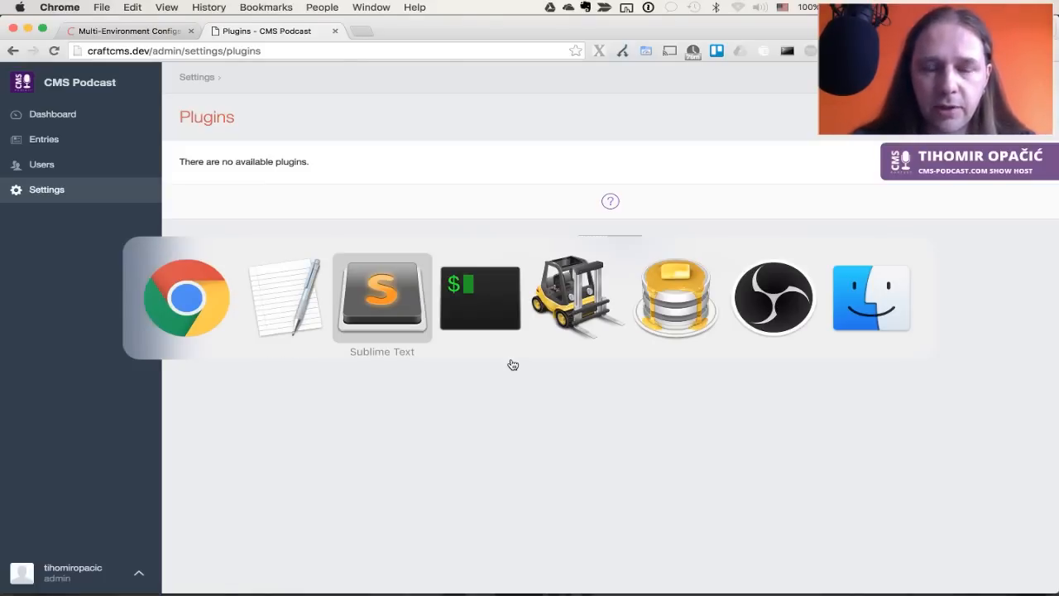
{"action": "key", "text": "super+Tab"}
{"action": "key", "text": "super+Tab"}
{"action": "left_click", "coordinate": [744, 163]}
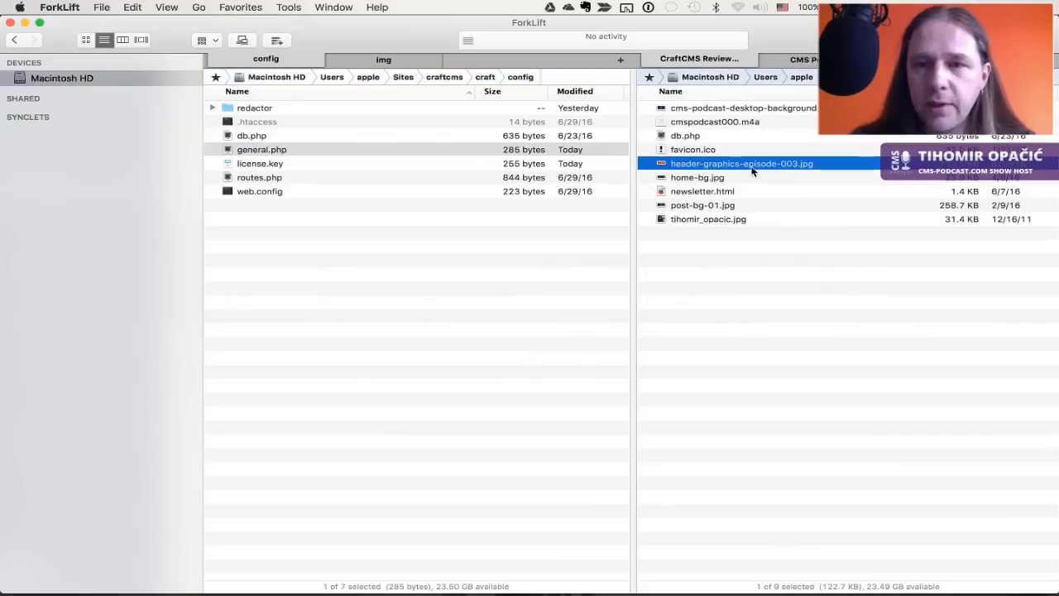
{"action": "key", "text": "super+Up"}
{"action": "key", "text": "Up"}
{"action": "key", "text": "super+Down"}
{"action": "key", "text": "super+Down"}
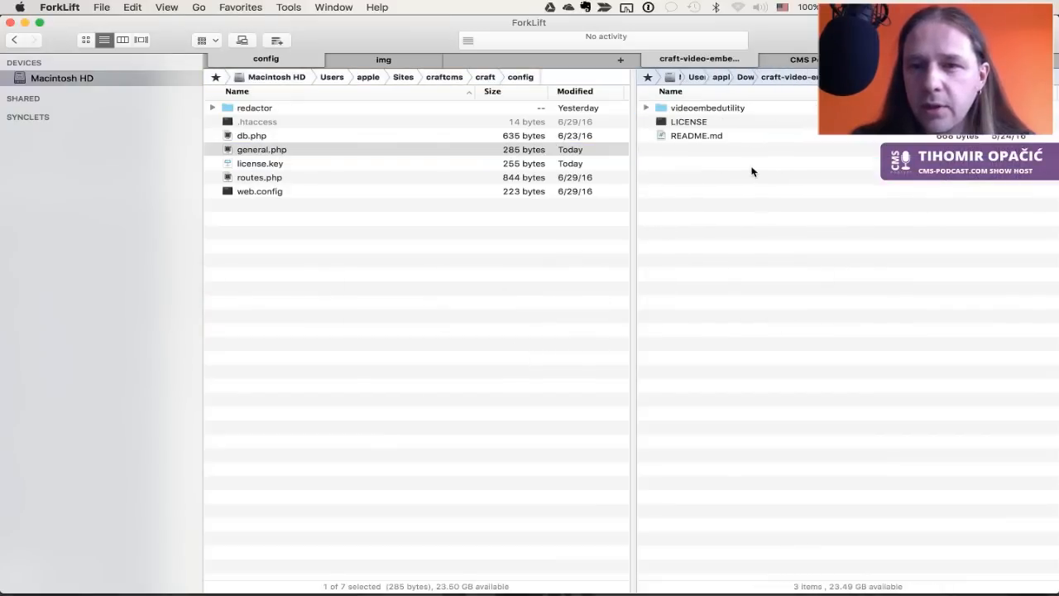
Copy videoembedutility into craft/plugins and reload Craft's Plugins page
{"action": "key", "text": "Tab"}
{"action": "key", "text": "super+Up"}
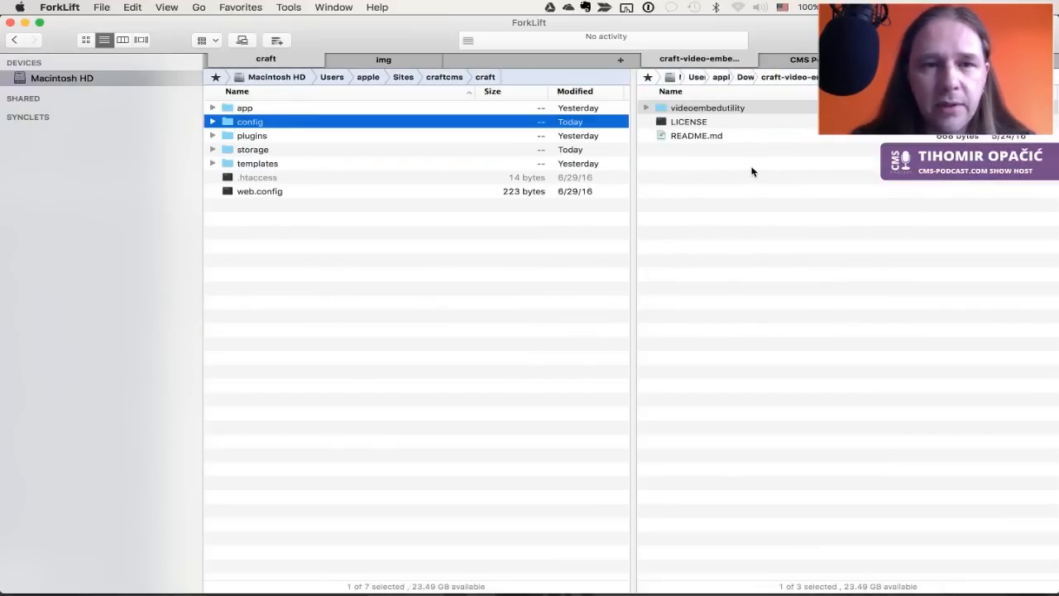
{"action": "key", "text": "Down"}
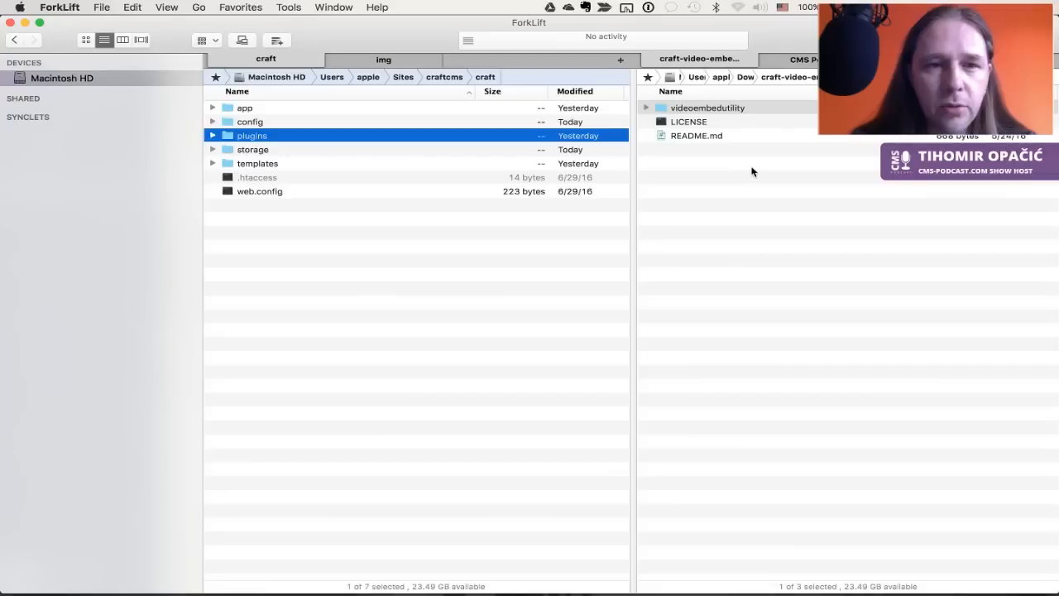
{"action": "key", "text": "super+Down"}
{"action": "key", "text": "Tab"}
{"action": "key", "text": "super+k"}
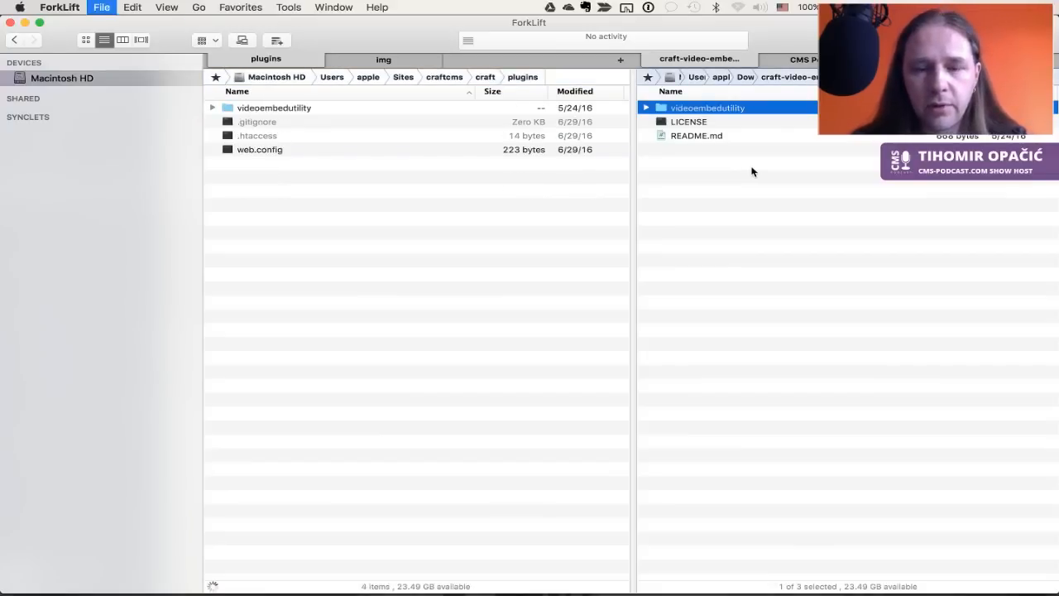
{"action": "key", "text": "super+Tab"}
{"action": "key", "text": "super+r"}
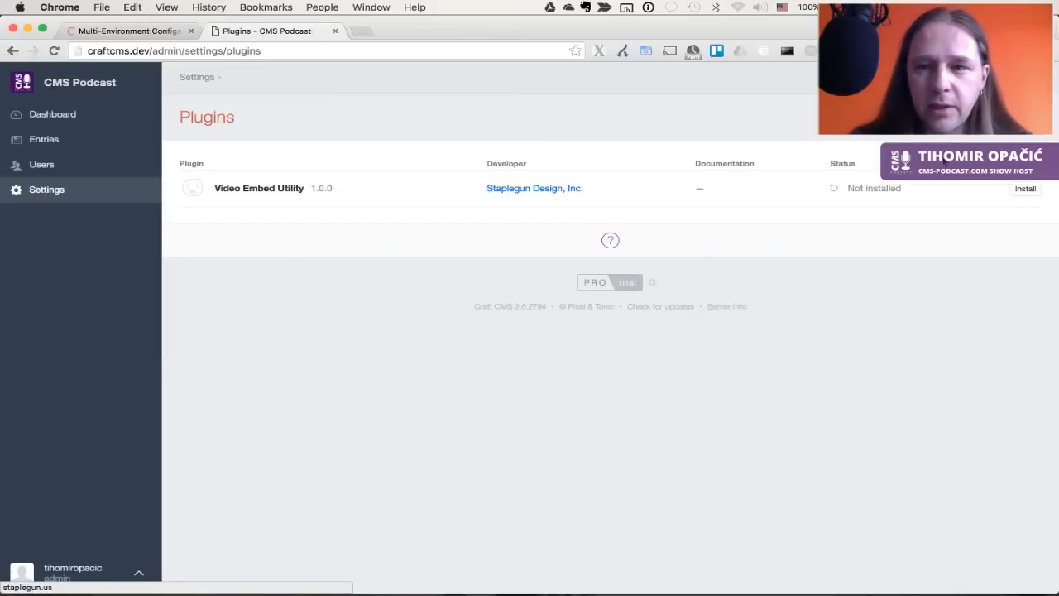
Install Video Embed Utility 1.0.0 from the Plugins page
{"action": "left_click", "coordinate": [1025, 189]}
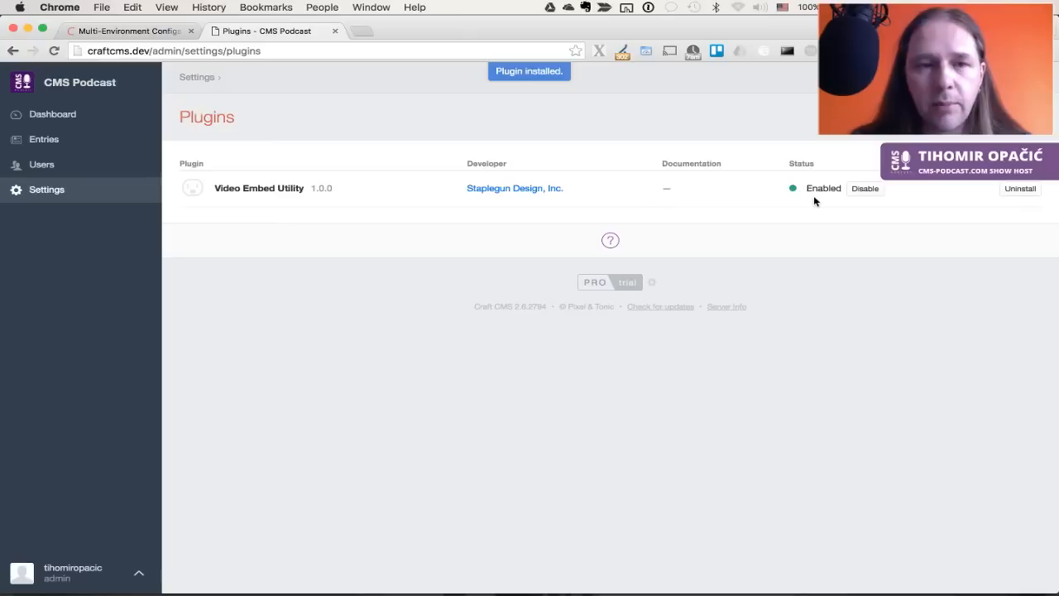
{"action": "key", "text": "super+Tab"}
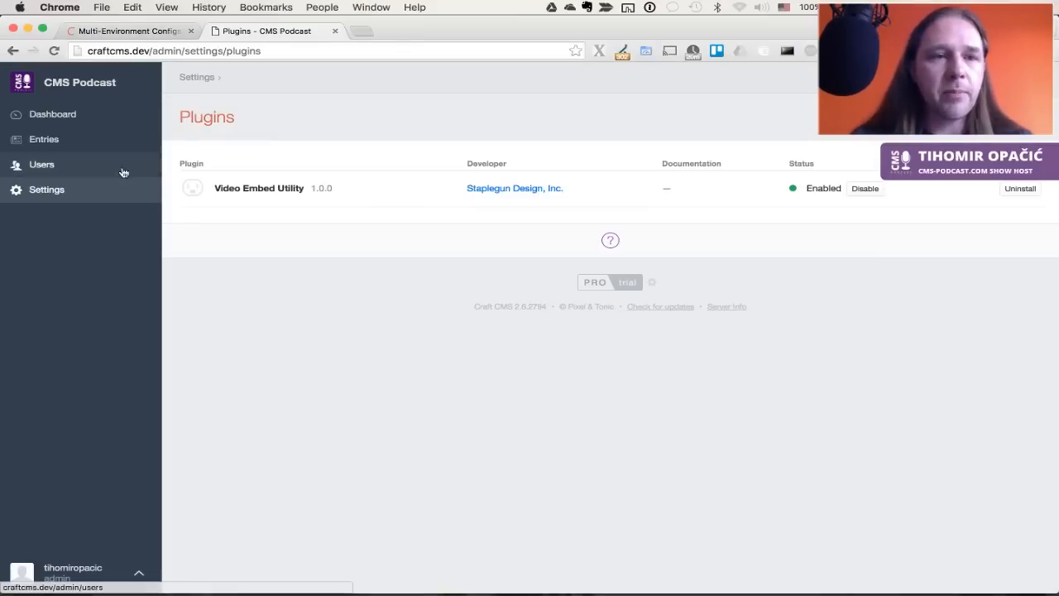
On the Dashboard, cancel Recent Entries settings, add a new Feed widget, and open a new tab
{"action": "left_click", "coordinate": [52, 114]}
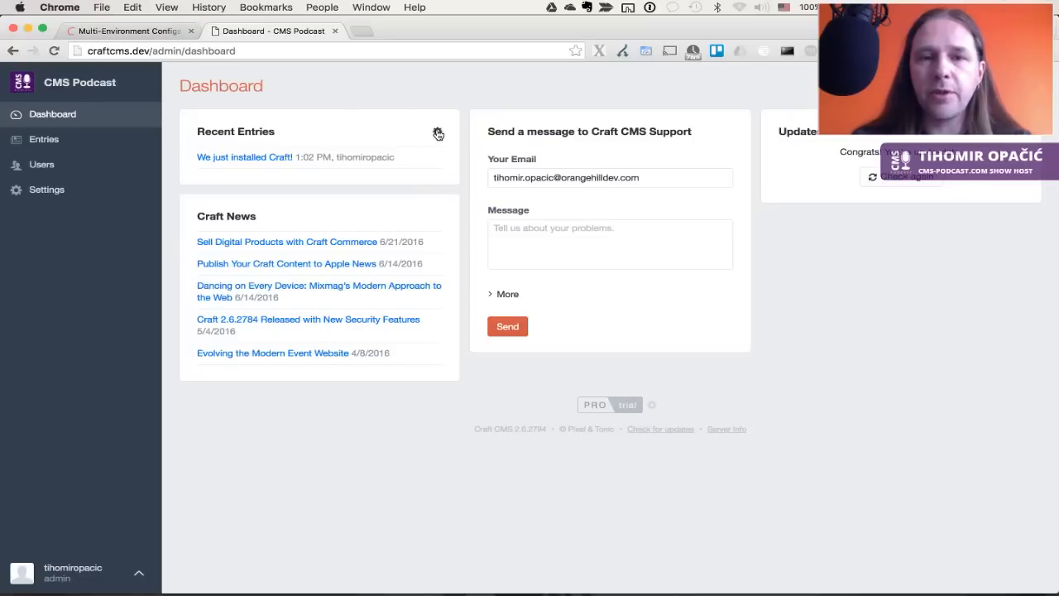
{"action": "left_click", "coordinate": [439, 134]}
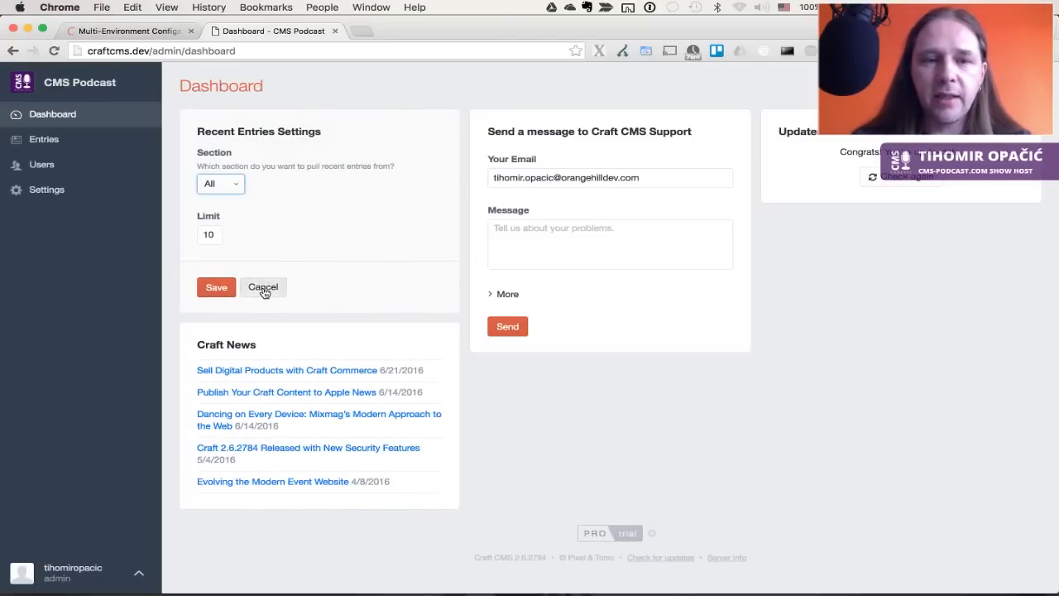
{"action": "left_click", "coordinate": [263, 289]}
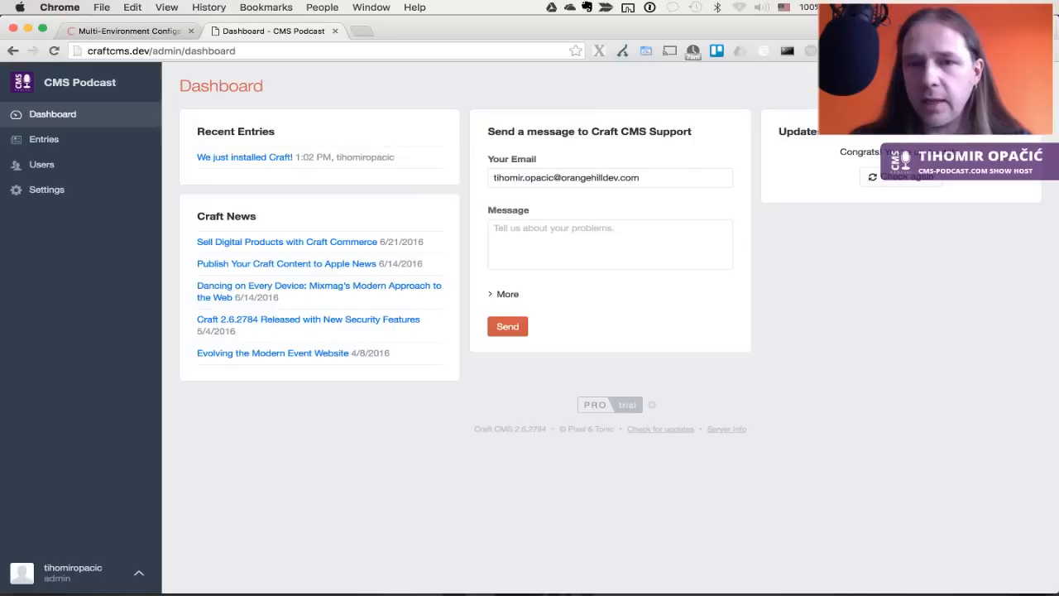
{"action": "left_click", "coordinate": [965, 86]}
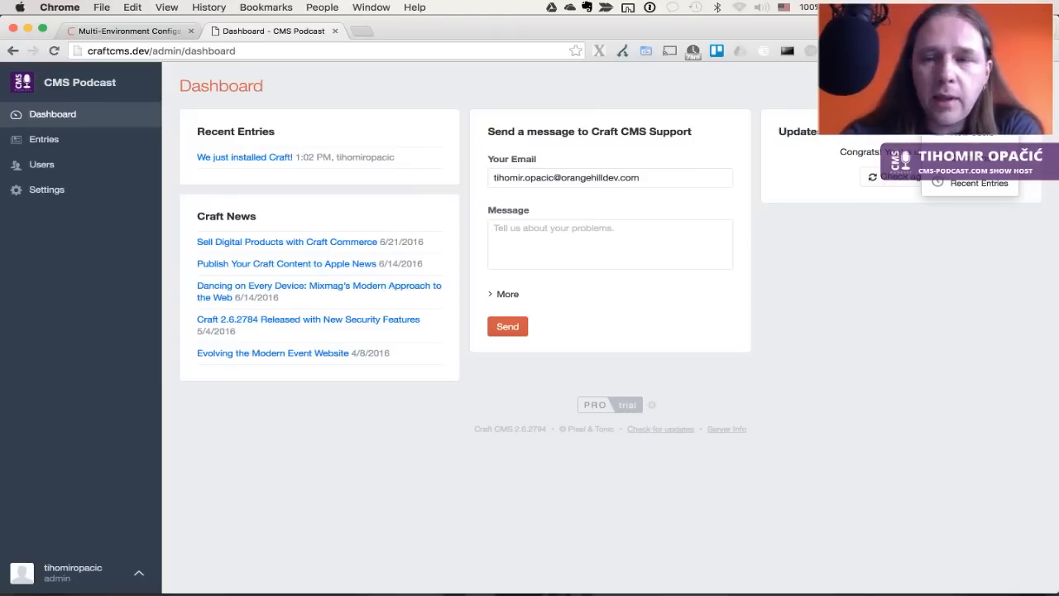
{"action": "left_click", "coordinate": [963, 107]}
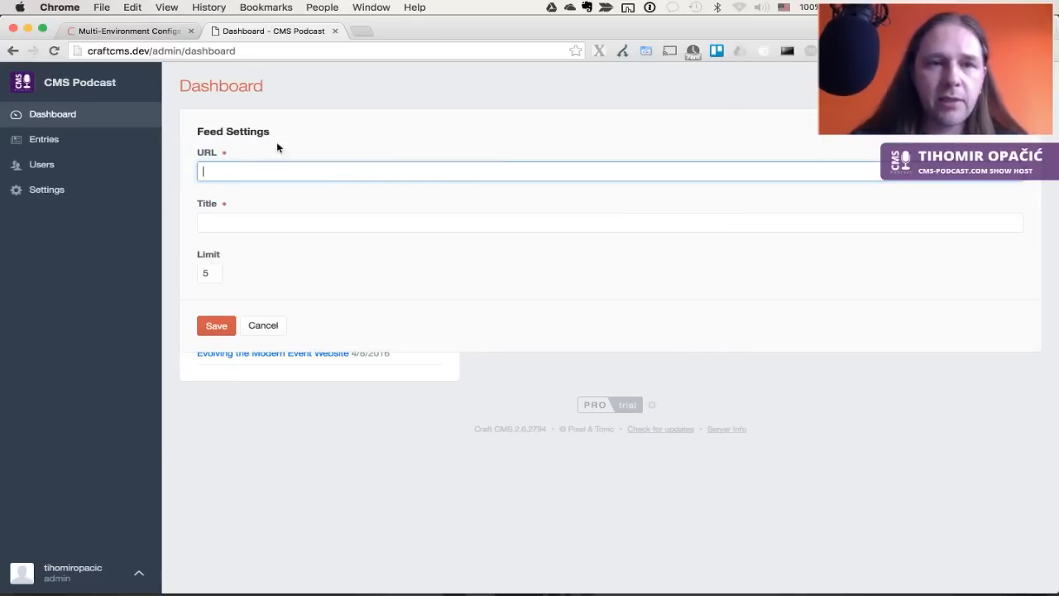
{"action": "left_click", "coordinate": [361, 31]}
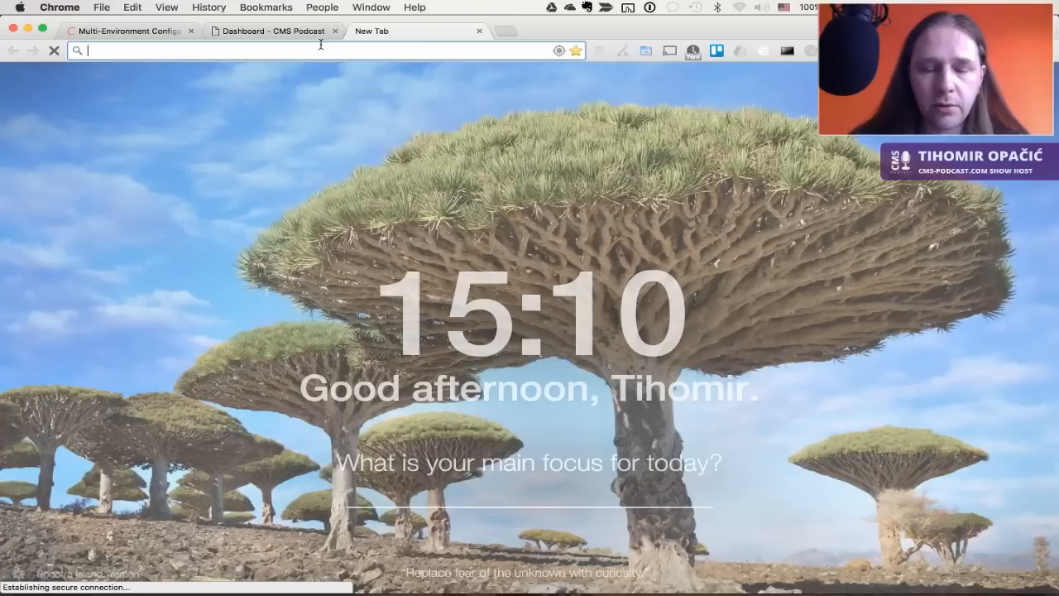
Load moz.com for its feed URL and begin entering the widget title Moz.com Feed
{"action": "type", "text": "moz.com"}
{"action": "key", "text": "Return"}
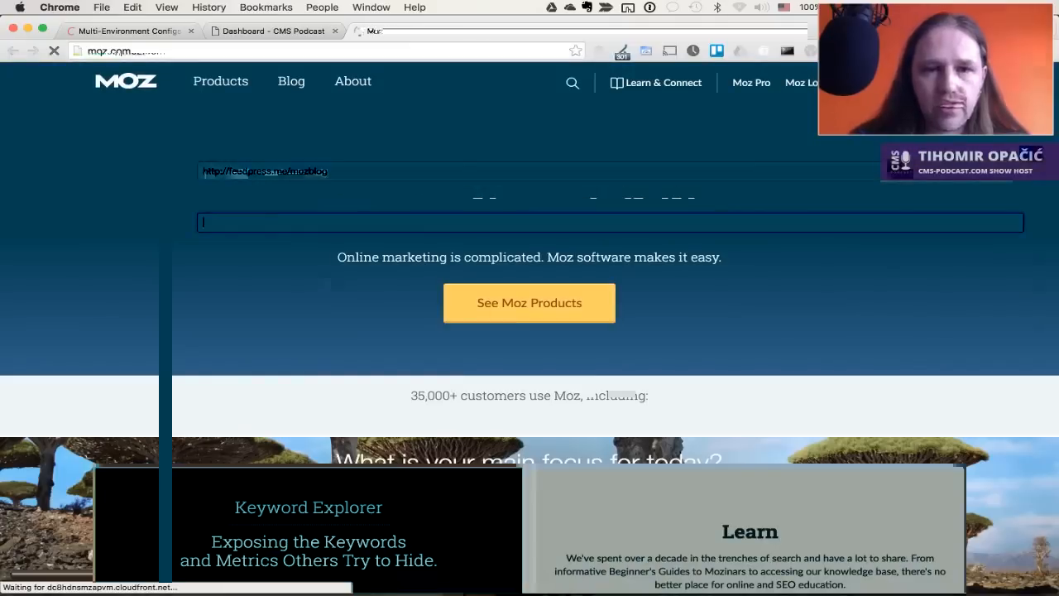
{"action": "type", "text": "Moz.com"}
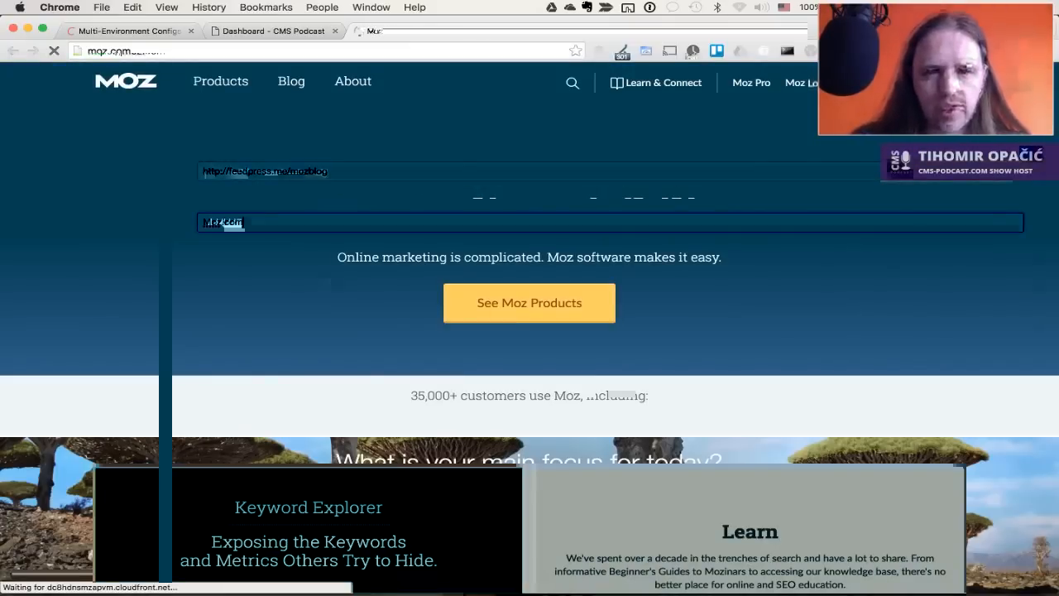
{"action": "type", "text": " Beed"}
{"action": "key", "text": "BackSpace"}
Finish the Moz.com Feed title, keep Limit 5, save the widget and reload the dashboard
{"action": "type", "text": "d"}
{"action": "left_click", "coordinate": [215, 273]}
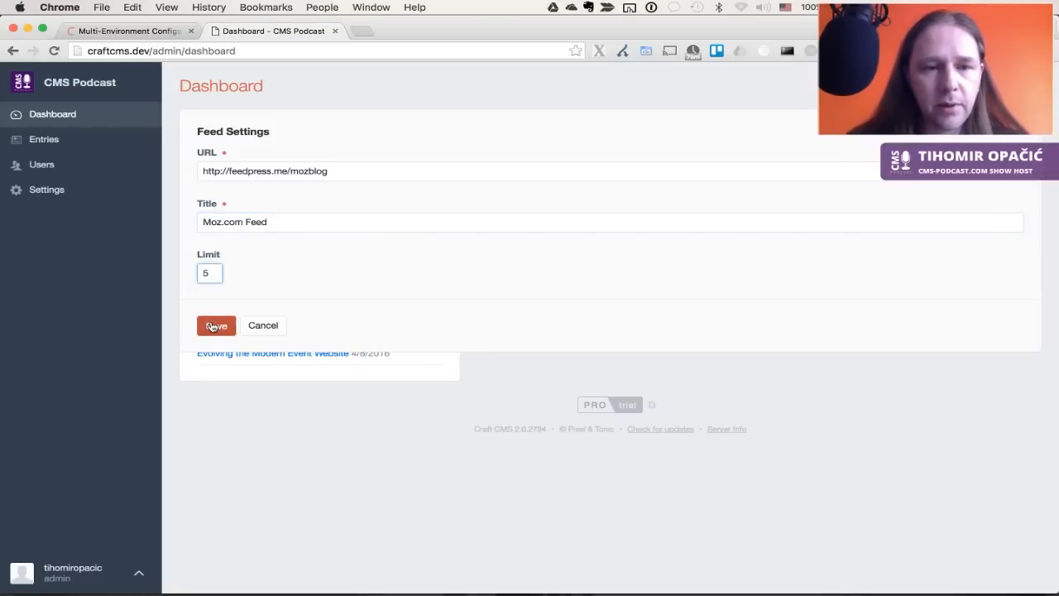
{"action": "left_click", "coordinate": [213, 326]}
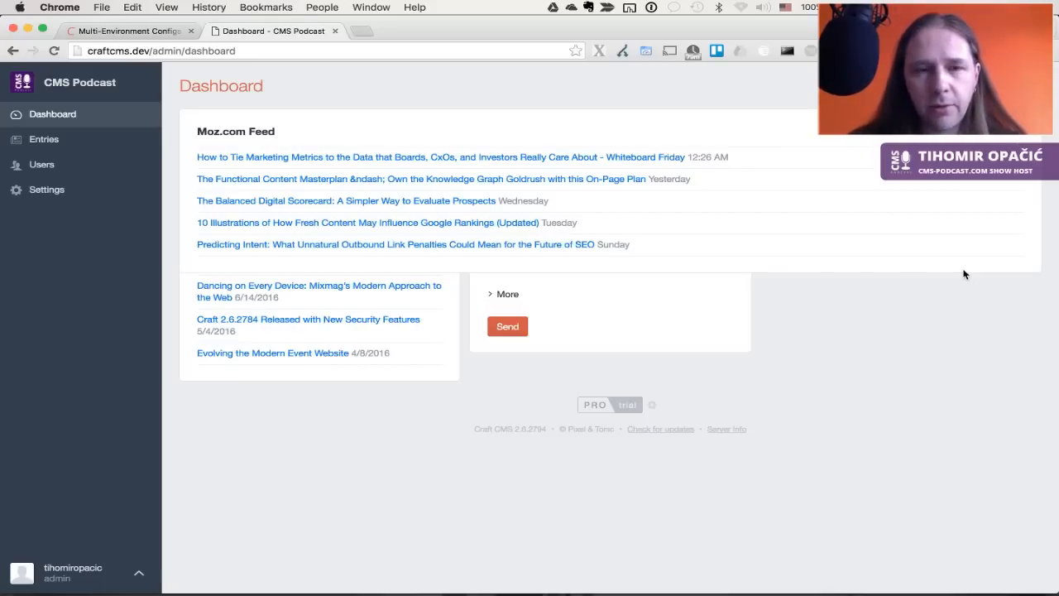
{"action": "key", "text": "super+r"}
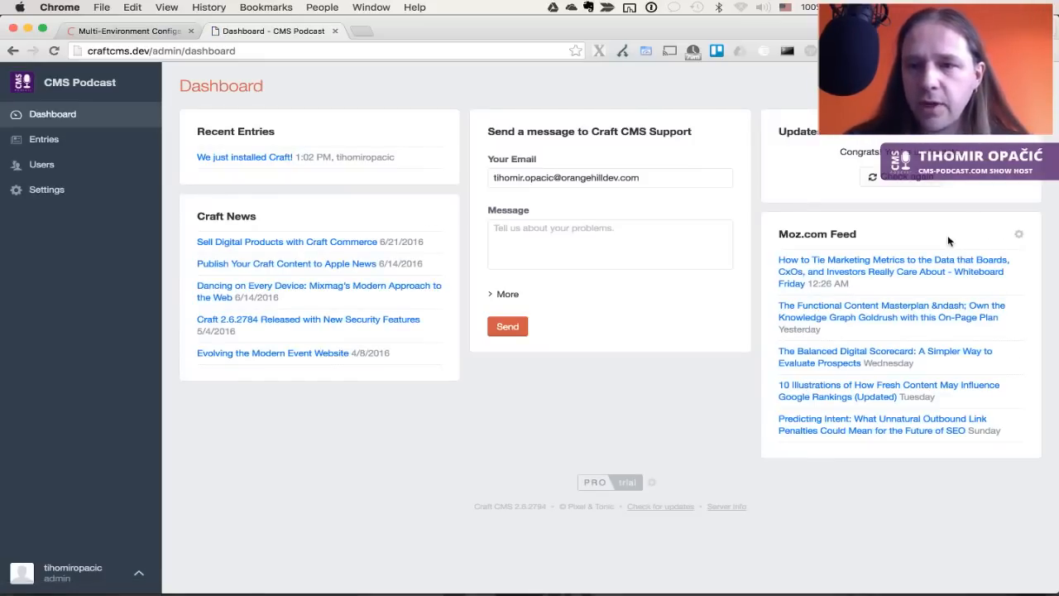
Set the Moz.com Feed widget to one column wide and reload the dashboard
{"action": "left_click", "coordinate": [1019, 237]}
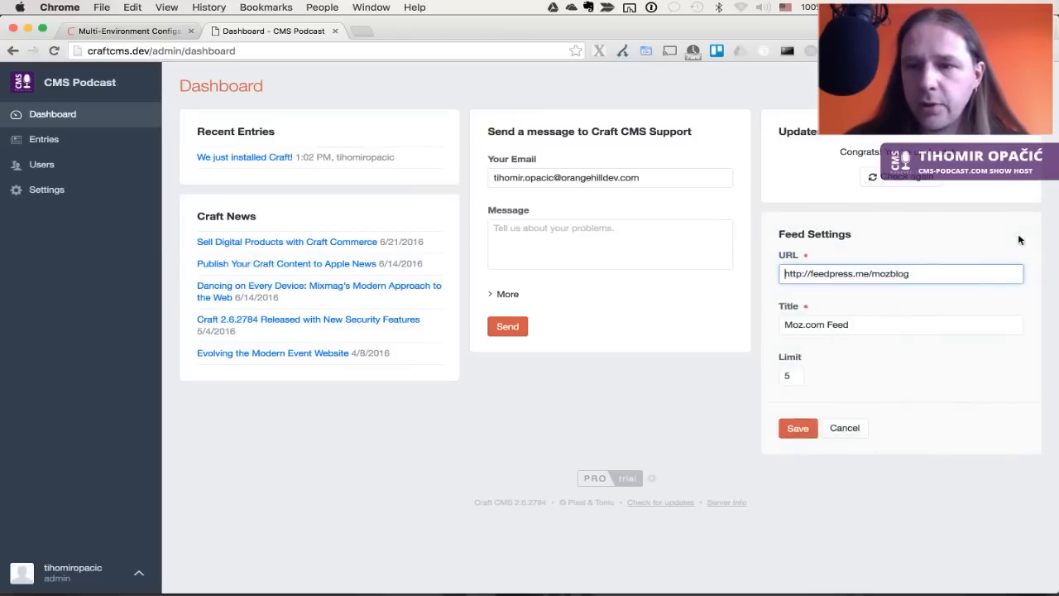
{"action": "left_click", "coordinate": [846, 427]}
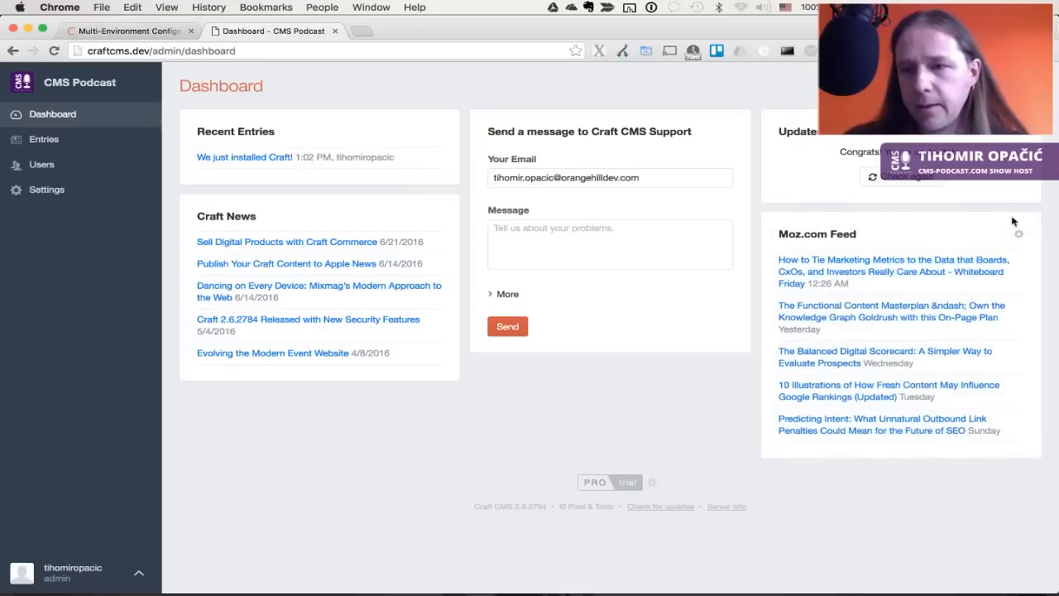
{"action": "left_click", "coordinate": [1028, 86]}
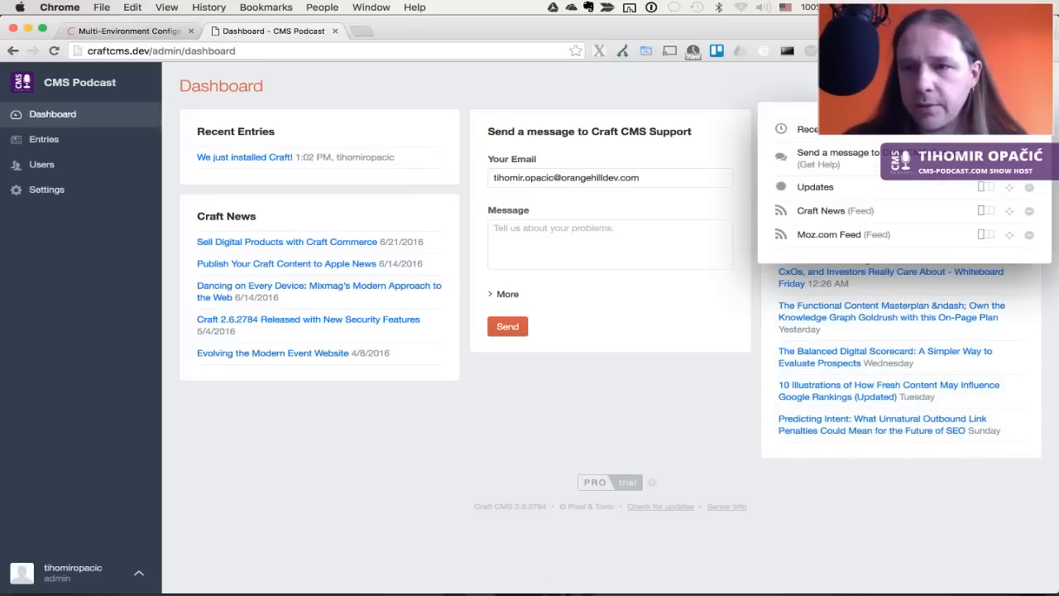
{"action": "left_click", "coordinate": [985, 236]}
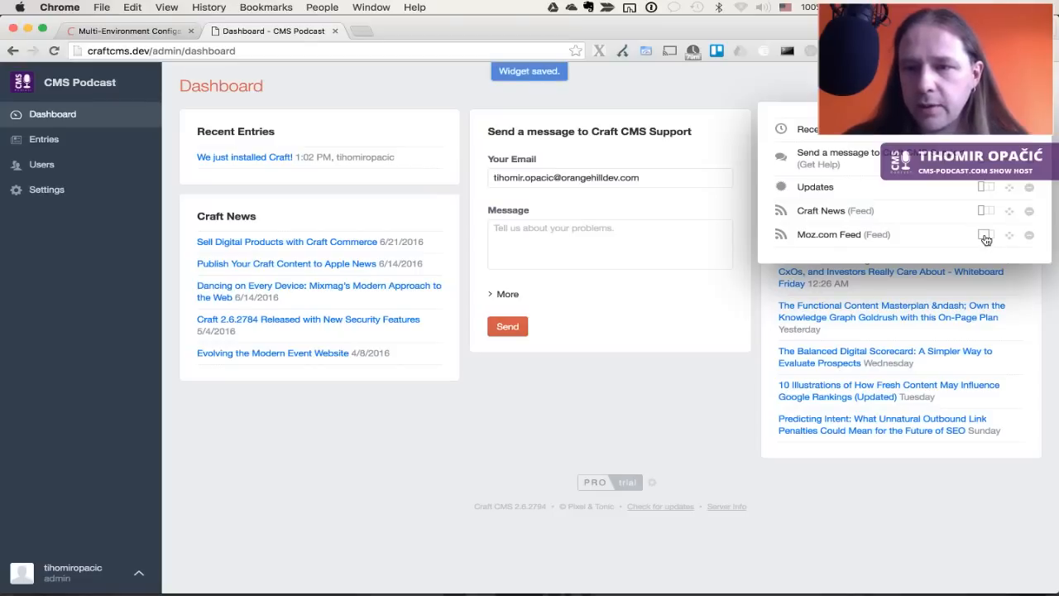
{"action": "left_click", "coordinate": [684, 405]}
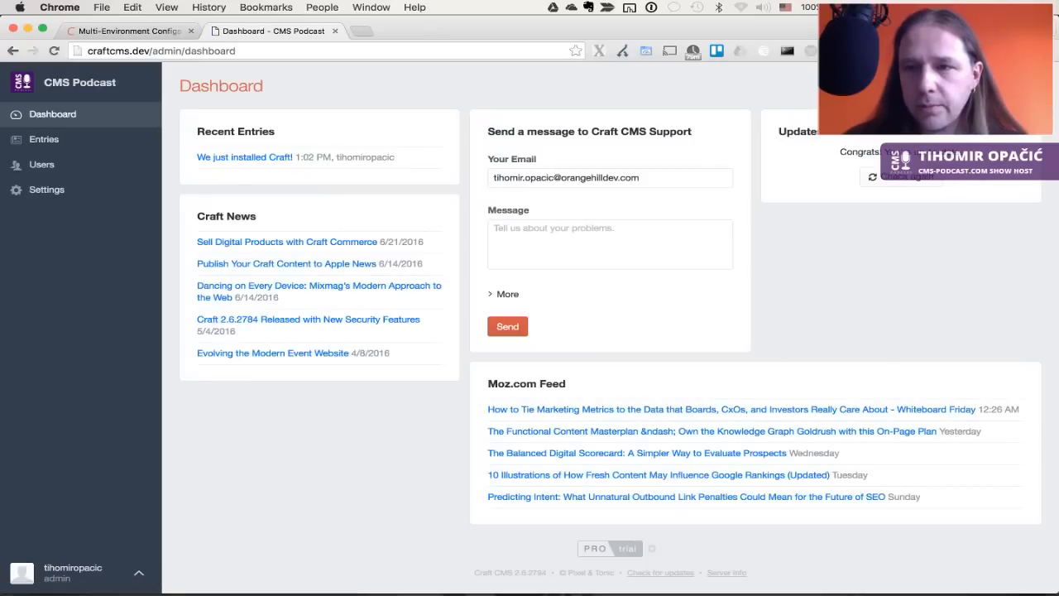
{"action": "left_click", "coordinate": [1029, 86]}
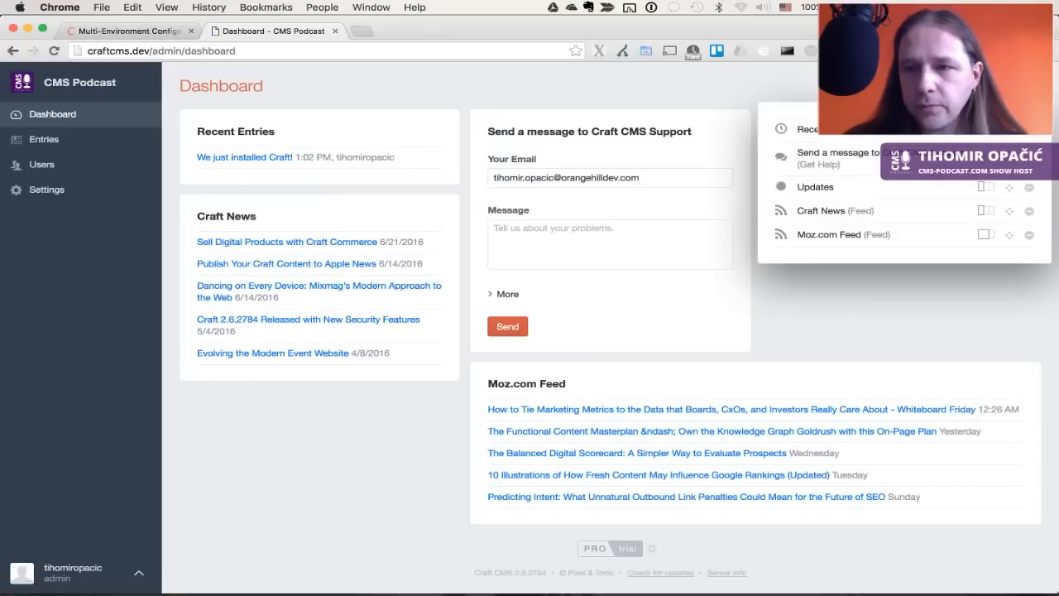
{"action": "left_click", "coordinate": [984, 236]}
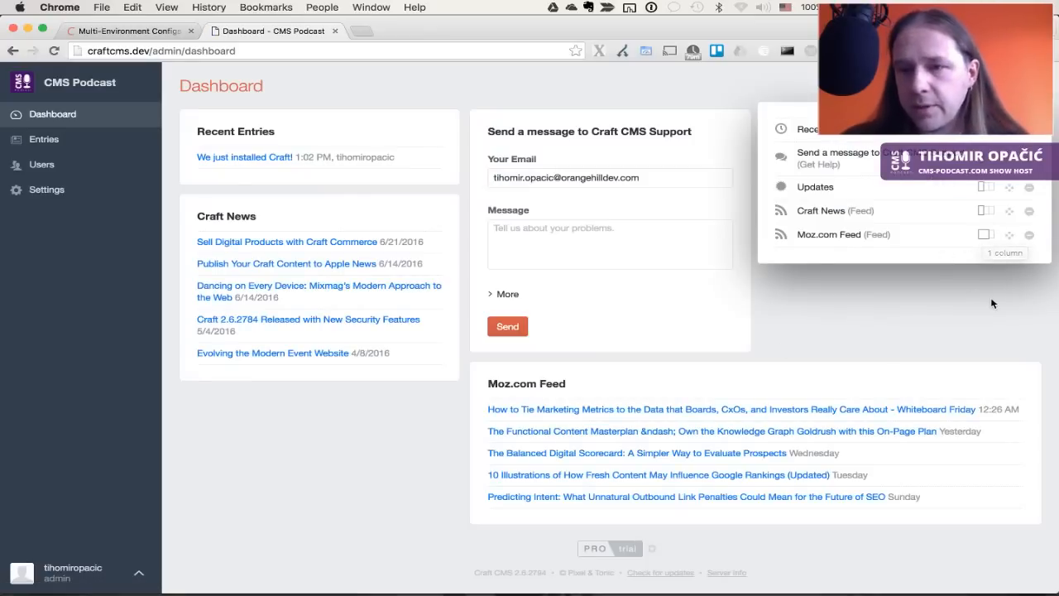
{"action": "left_click", "coordinate": [983, 239]}
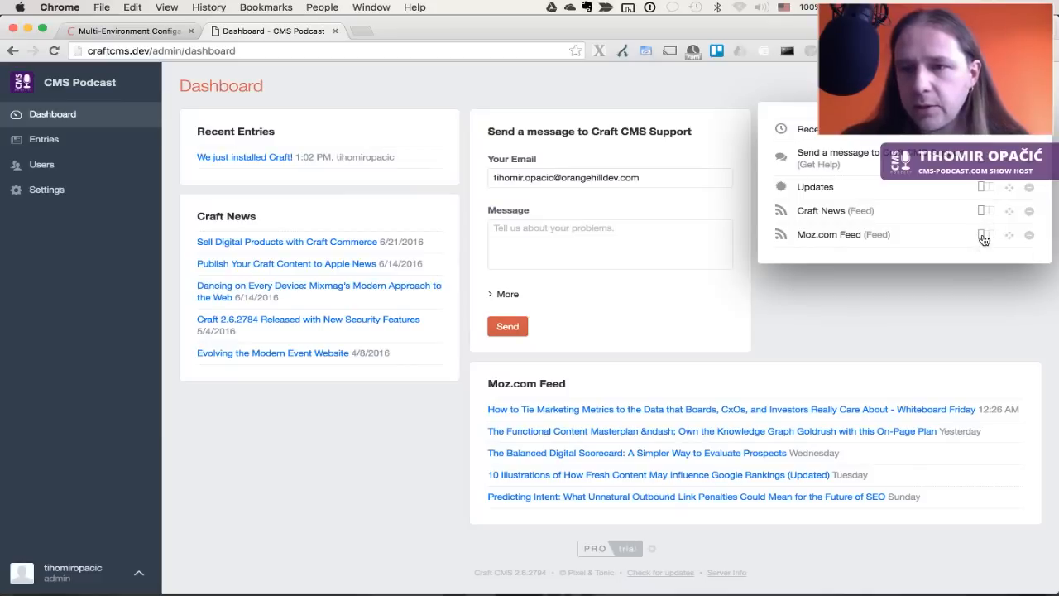
{"action": "left_click", "coordinate": [977, 283]}
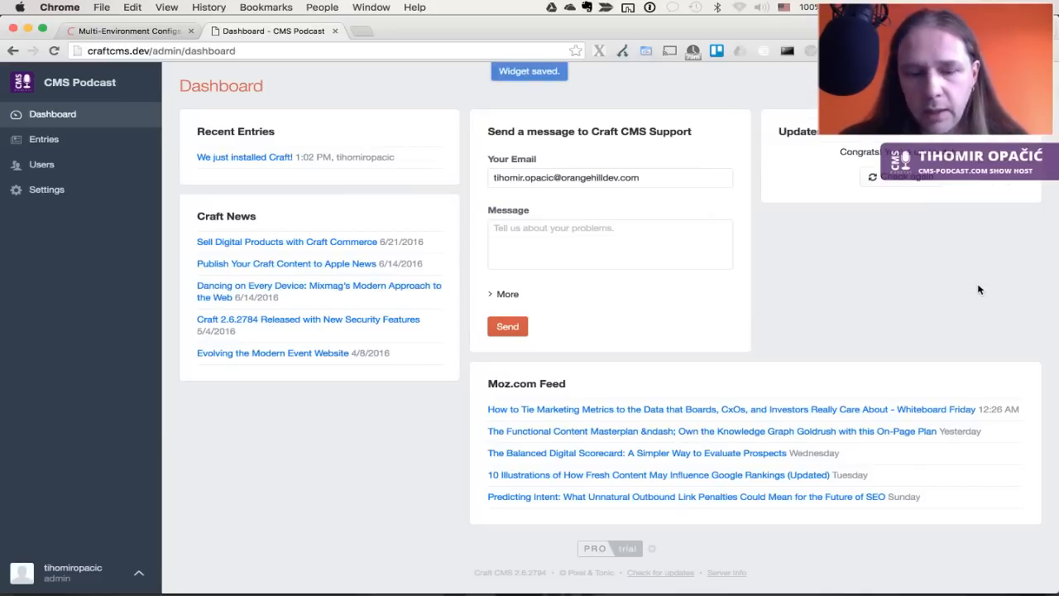
{"action": "key", "text": "super+r"}
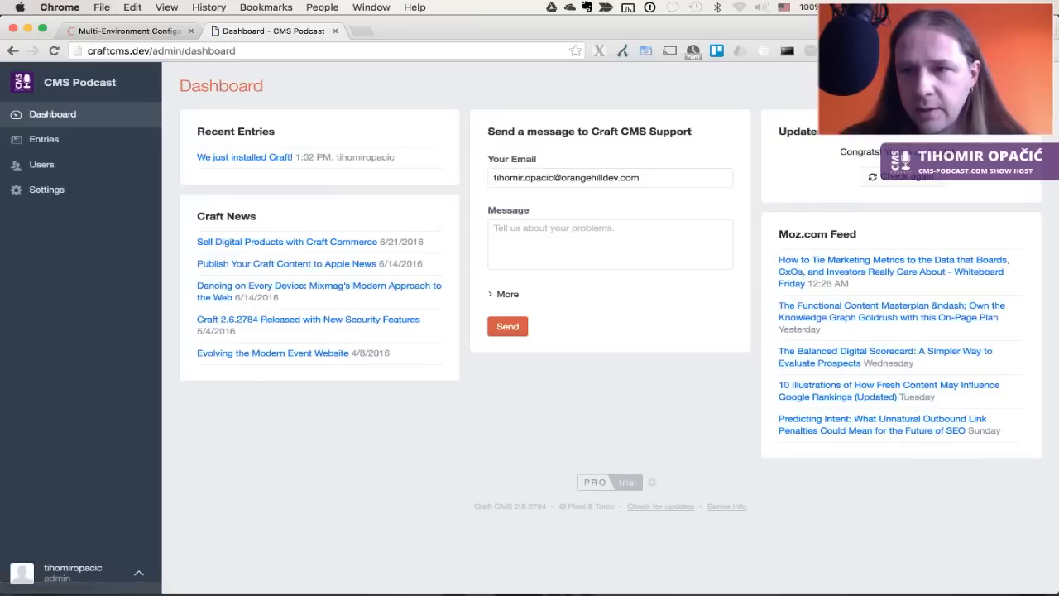
Drag Moz.com Feed to the top of the widget order, then open a new tab
{"action": "left_click", "coordinate": [1028, 86]}
{"action": "left_click_drag", "start_coordinate": [1009, 234], "coordinate": [996, 151]}
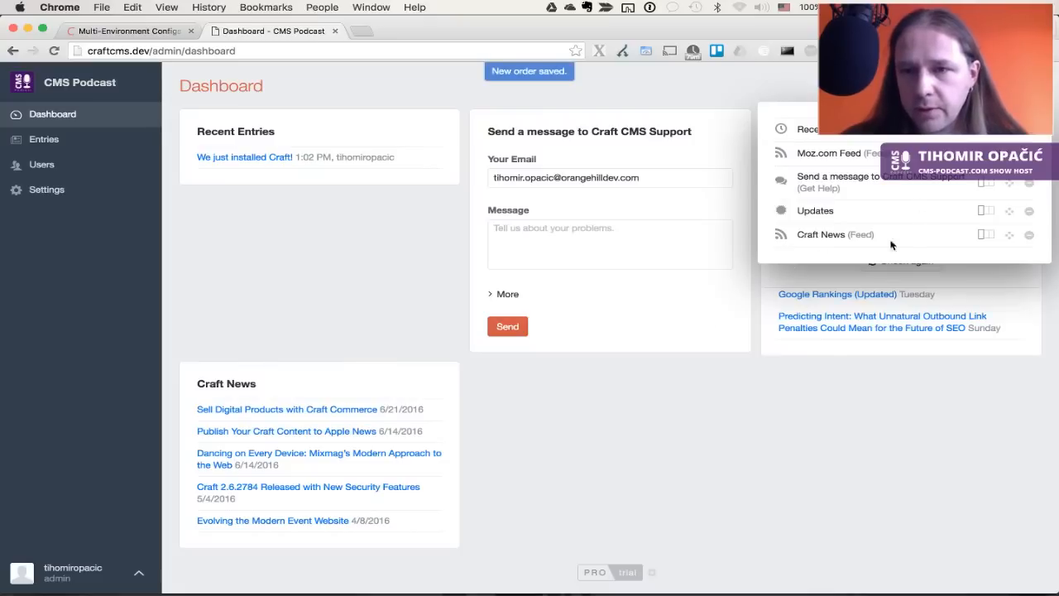
{"action": "left_click", "coordinate": [821, 462]}
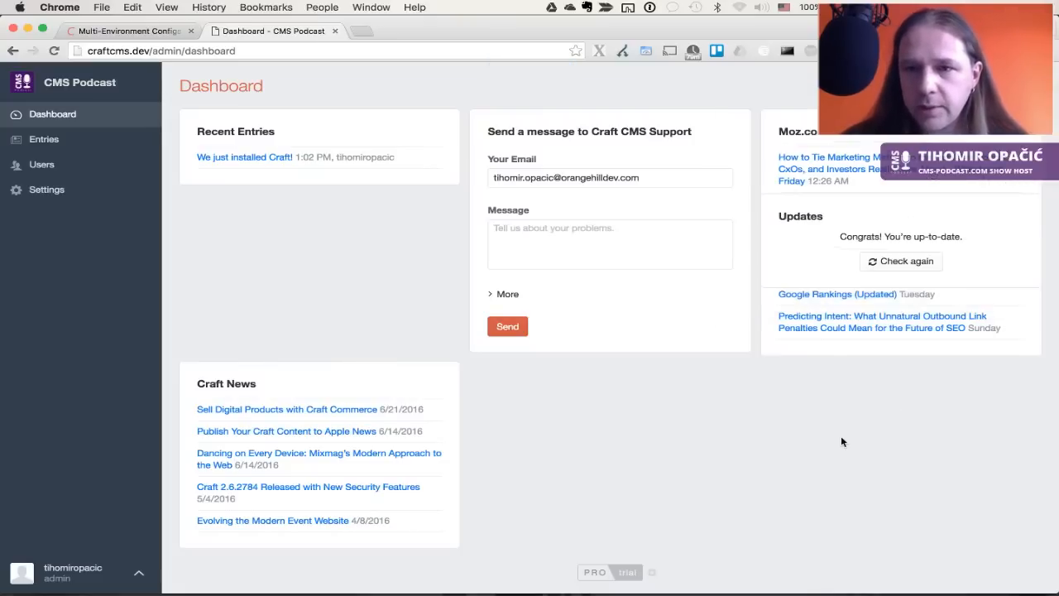
{"action": "left_click", "coordinate": [361, 30]}
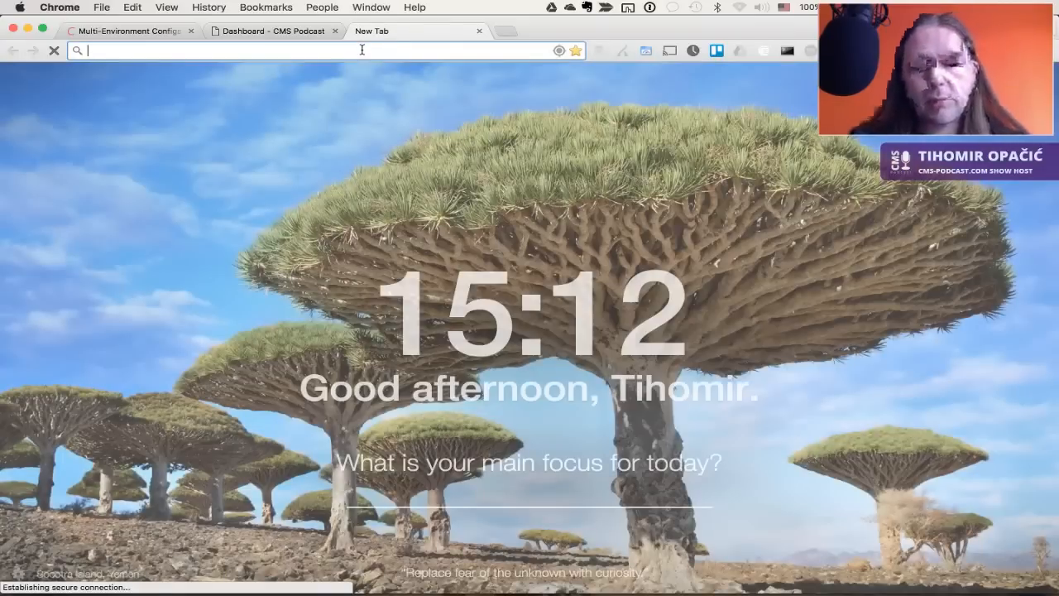
Load the Proton UI dashboard and flip its Messages widget to settings and back
{"action": "type", "text": "proton.orangehilldev.com"}
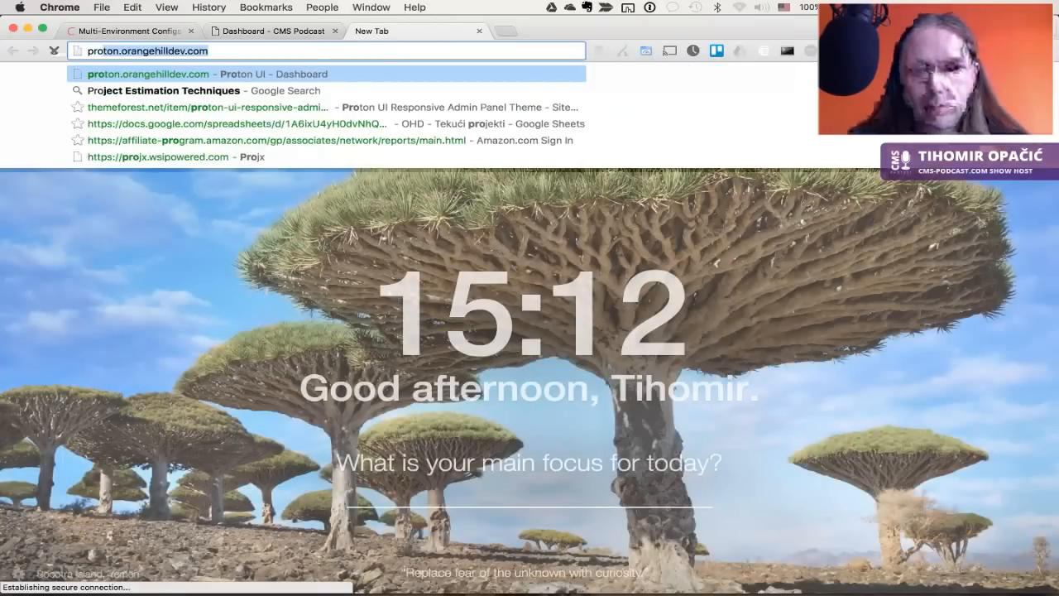
{"action": "key", "text": "Return"}
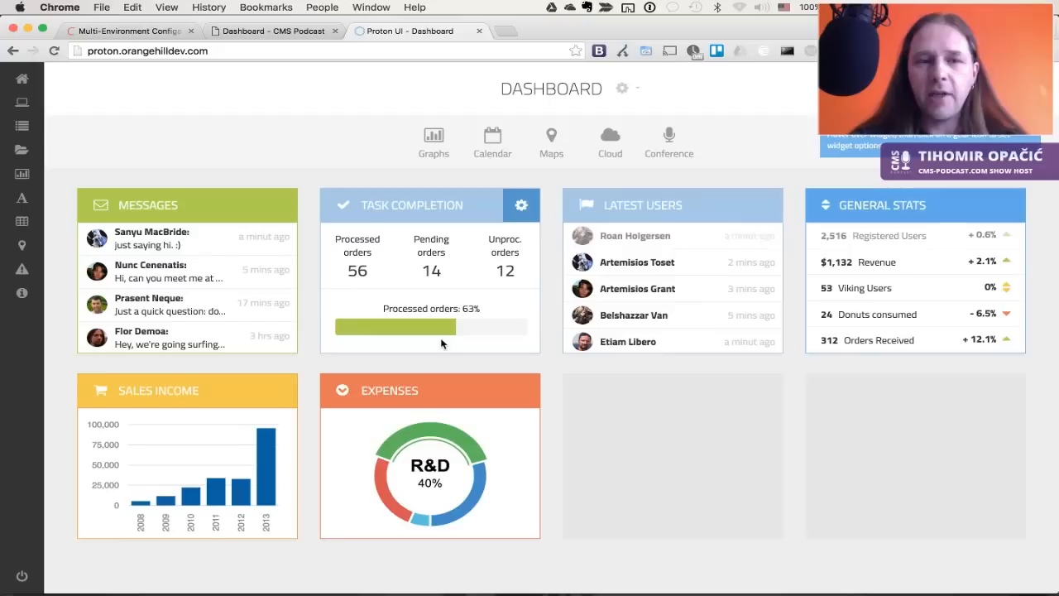
{"action": "left_click", "coordinate": [278, 205]}
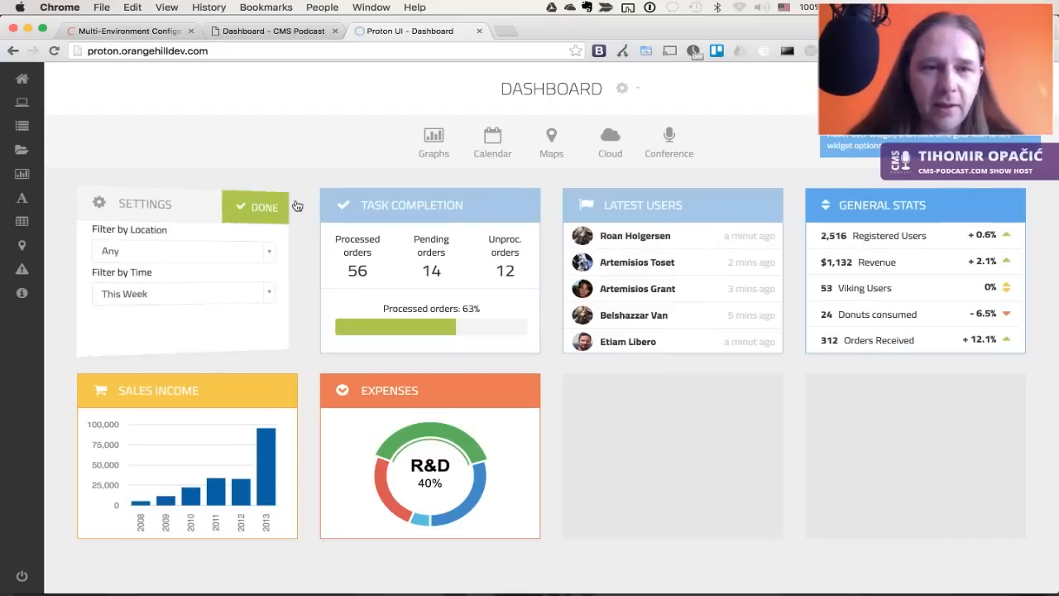
{"action": "left_click", "coordinate": [278, 207]}
In Craft, open the Recent Entries widget settings and cancel them unchanged
{"action": "key", "text": "ctrl+shift+Tab"}
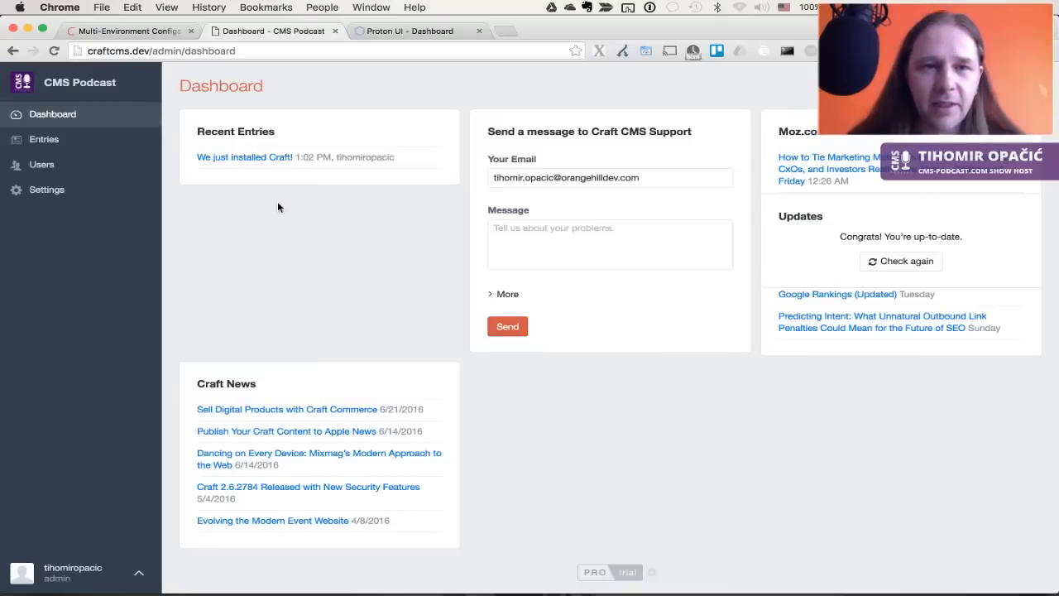
{"action": "left_click", "coordinate": [439, 132]}
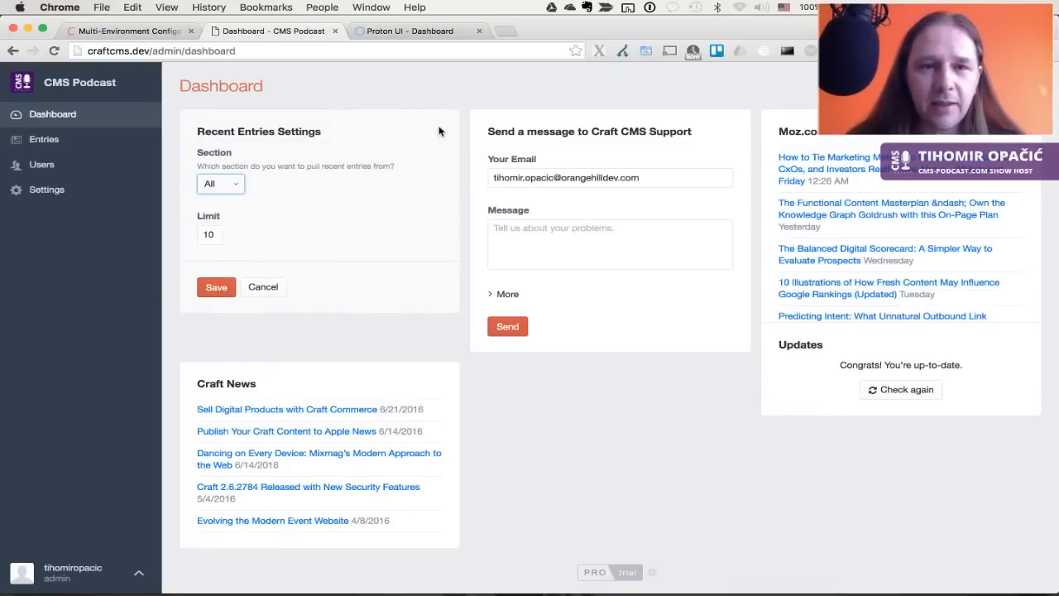
{"action": "left_click", "coordinate": [266, 285]}
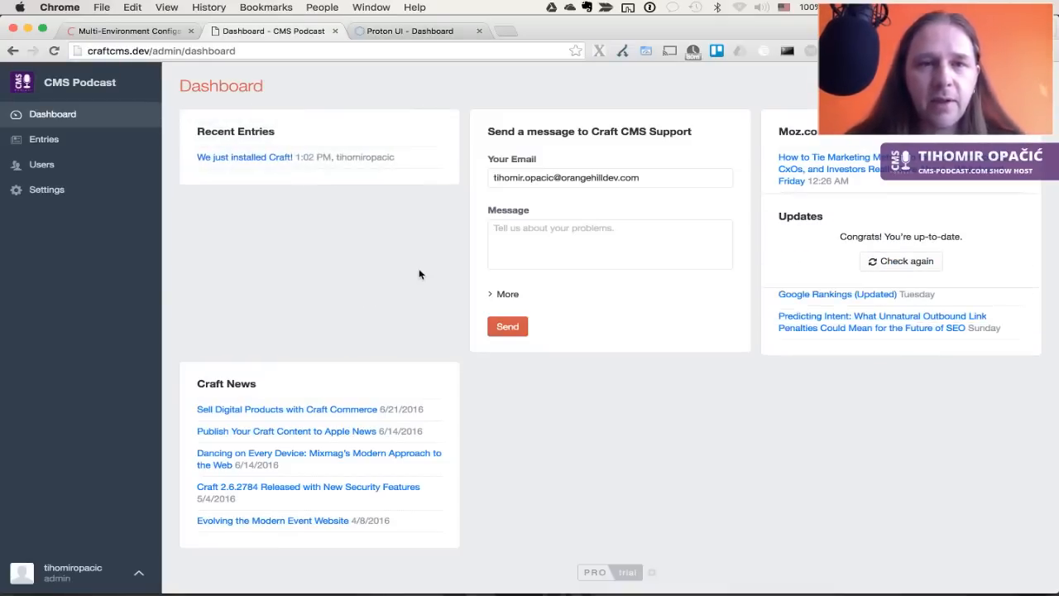
Flip Proton UI's Task Completion widget to settings and back, then return to Craft
{"action": "key", "text": "ctrl+Tab"}
{"action": "left_click", "coordinate": [521, 205]}
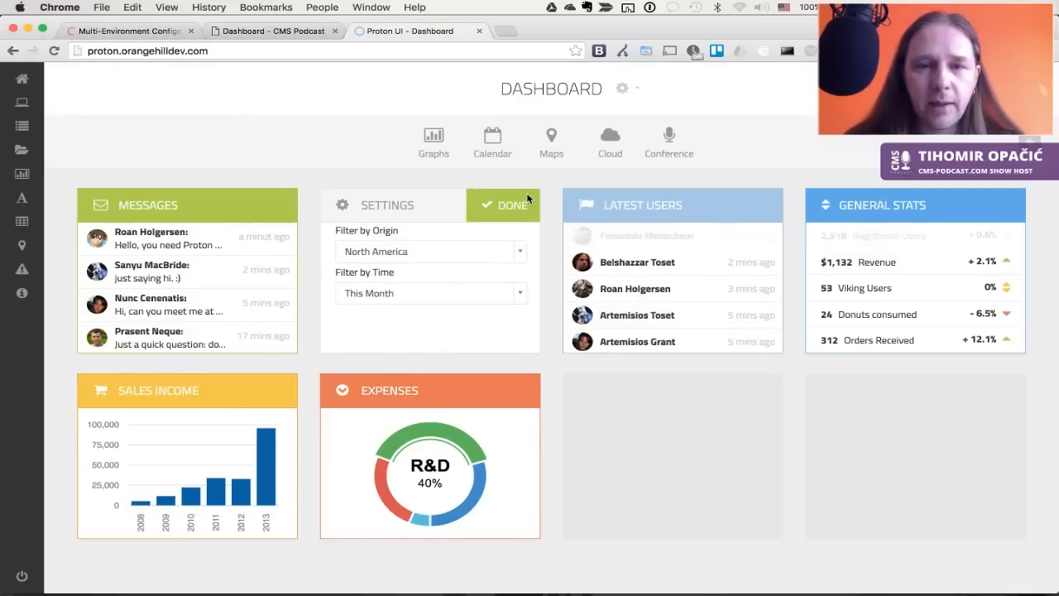
{"action": "left_click", "coordinate": [521, 205]}
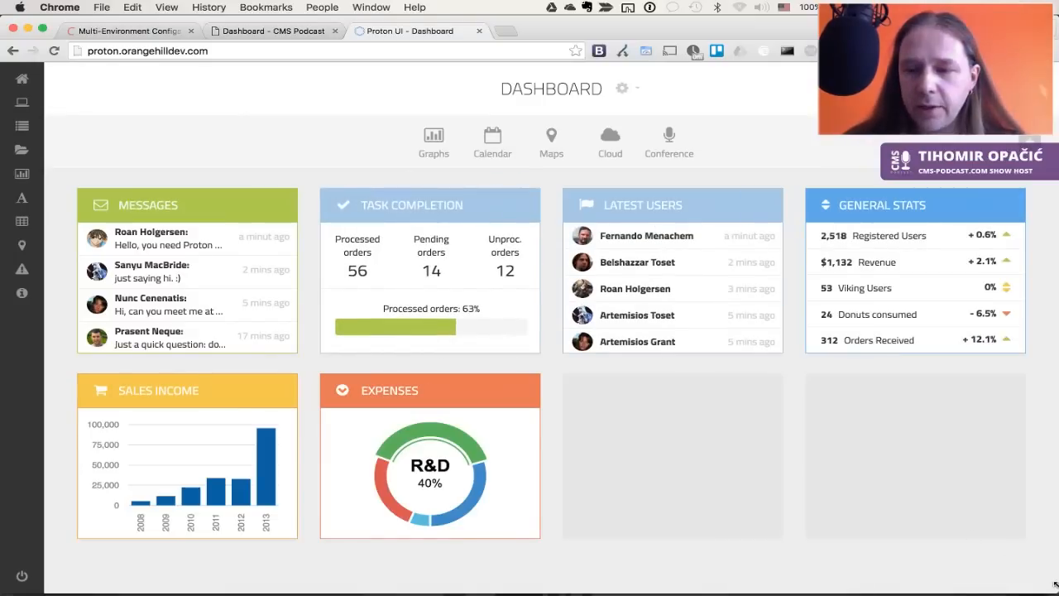
{"action": "mouse_move", "coordinate": [1055, 584]}
{"action": "left_mouse_down"}
{"action": "mouse_move", "coordinate": [213, 563]}
{"action": "mouse_move", "coordinate": [938, 555]}
{"action": "mouse_move", "coordinate": [1056, 586]}
{"action": "left_mouse_up"}
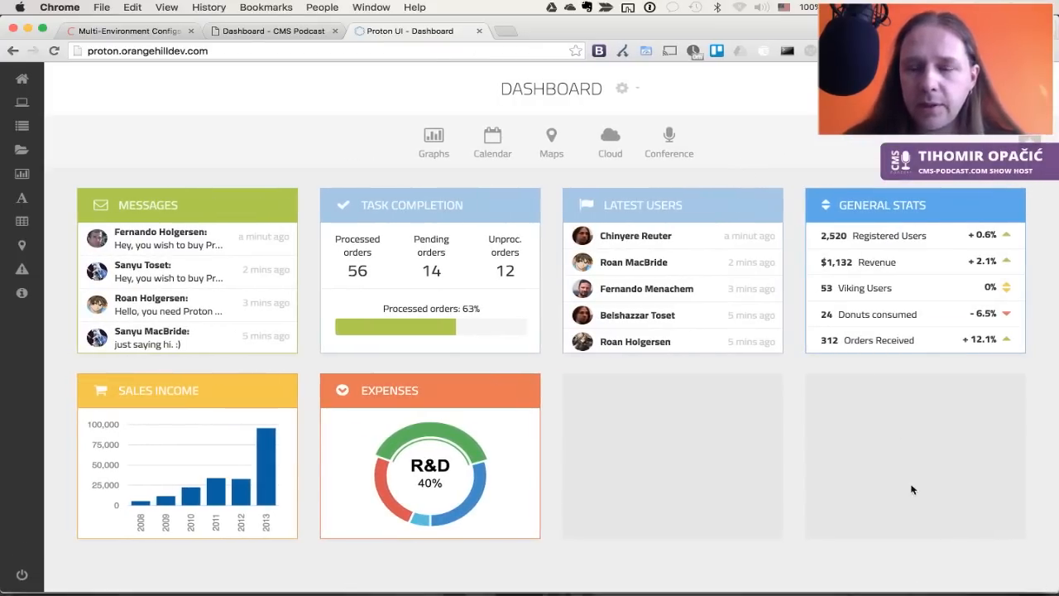
{"action": "key", "text": "ctrl+shift+Tab"}
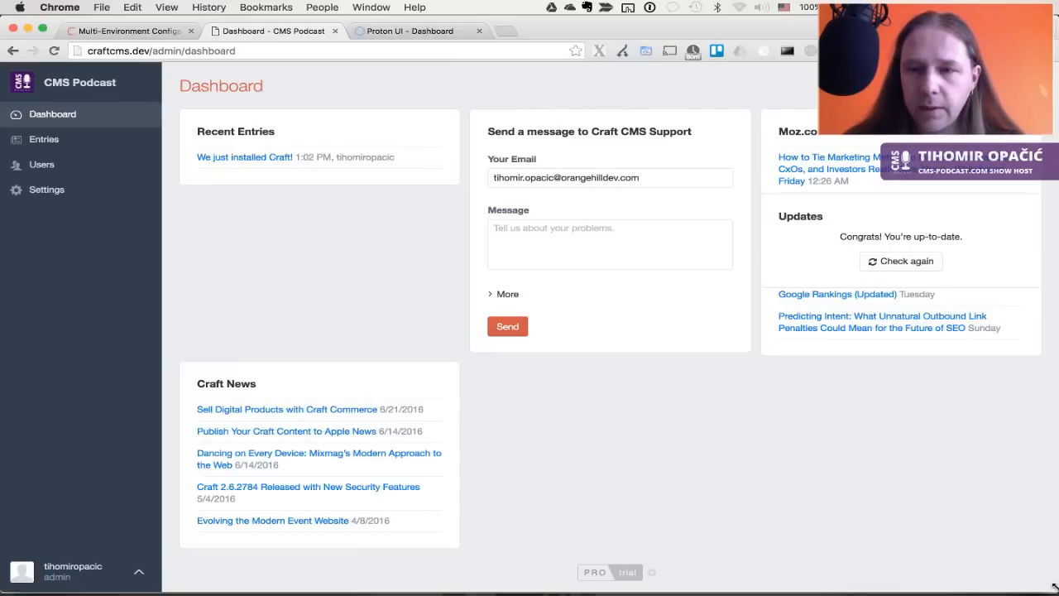
{"action": "left_click_drag", "start_coordinate": [1053, 586], "coordinate": [121, 567]}
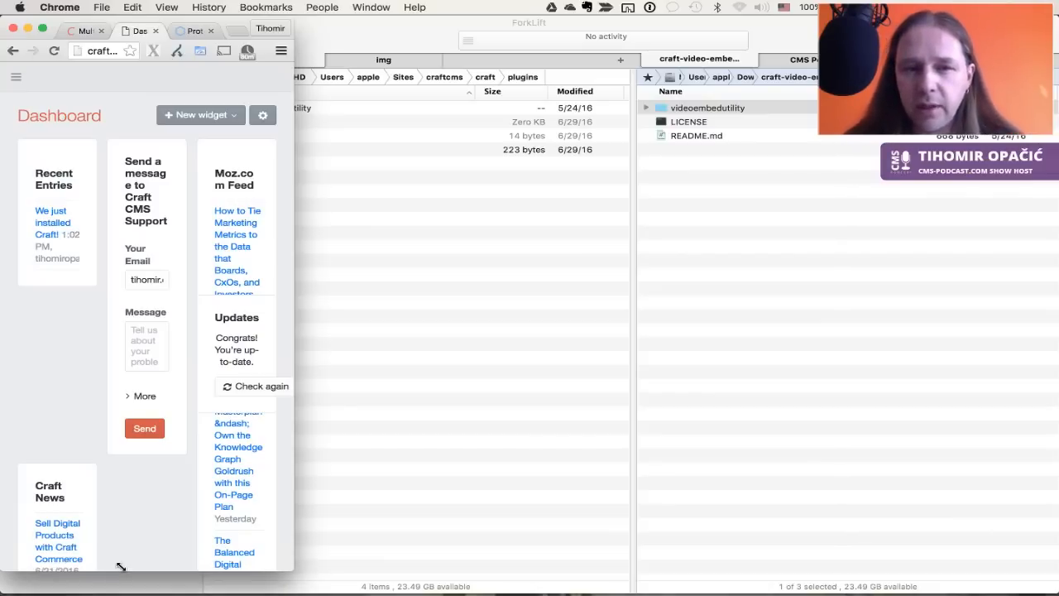
{"action": "left_click_drag", "start_coordinate": [121, 566], "coordinate": [1058, 589]}
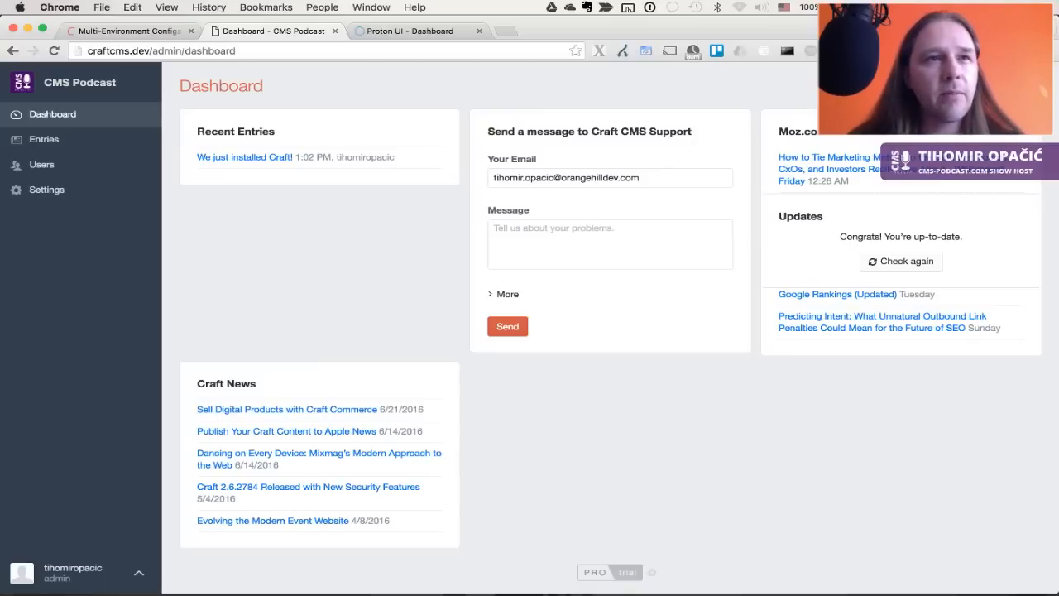
{"action": "key", "text": "super+Tab"}
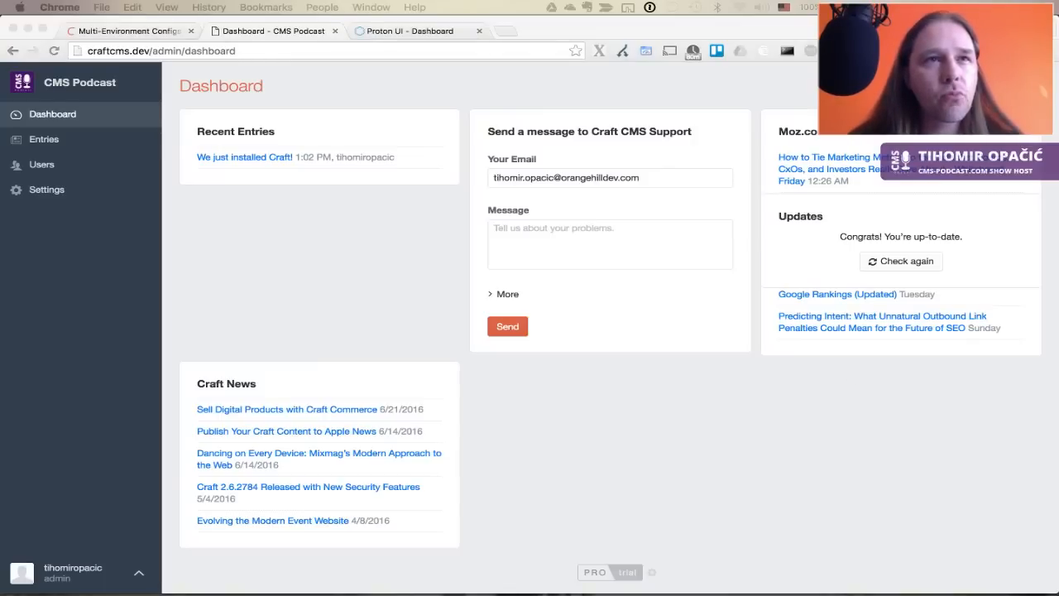
Reload the Craft dashboard and run Check again in the Updates widget
{"action": "left_click", "coordinate": [839, 439]}
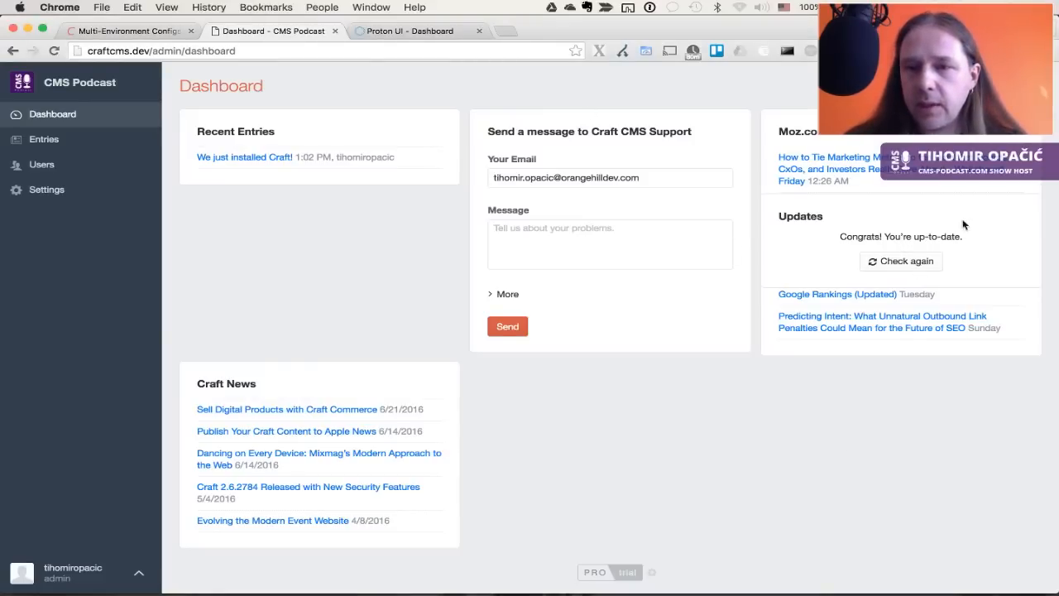
{"action": "key", "text": "super+r"}
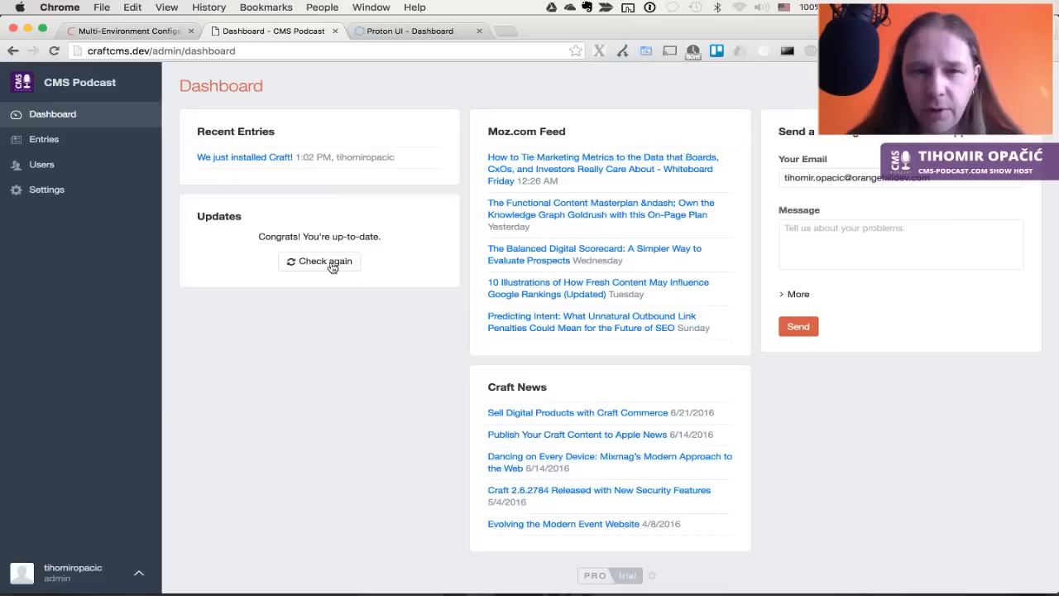
{"action": "left_click", "coordinate": [319, 262]}
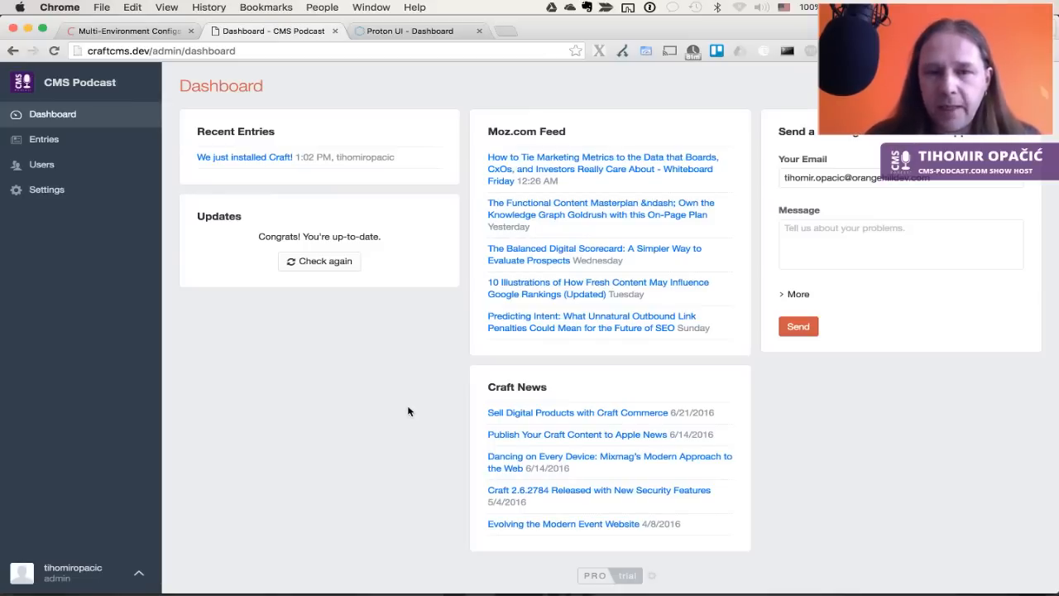
Open the Users list showing the single admin account
{"action": "key", "text": "super+Tab"}
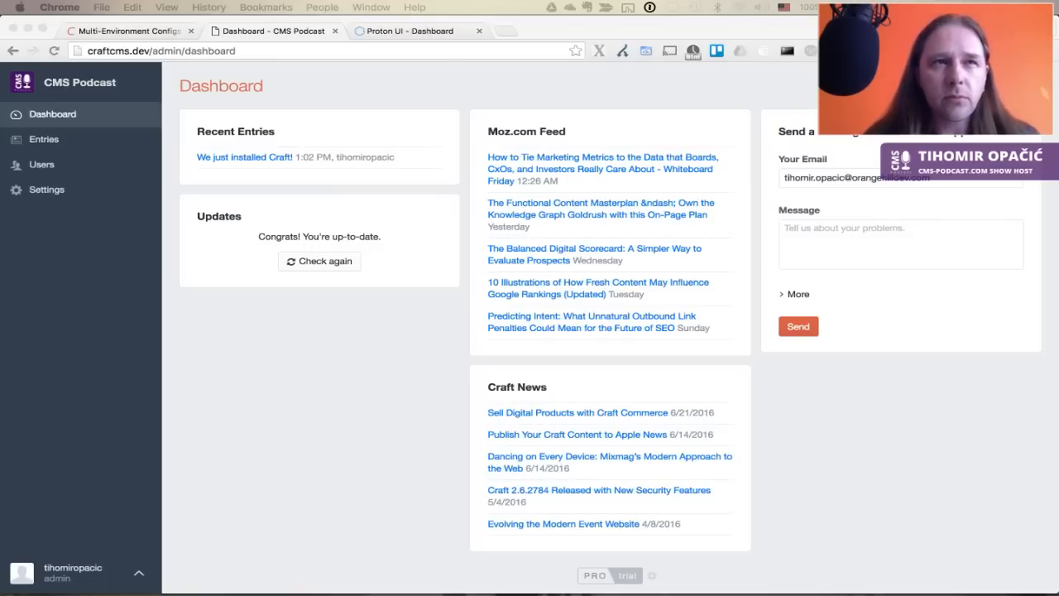
{"action": "left_click", "coordinate": [277, 395]}
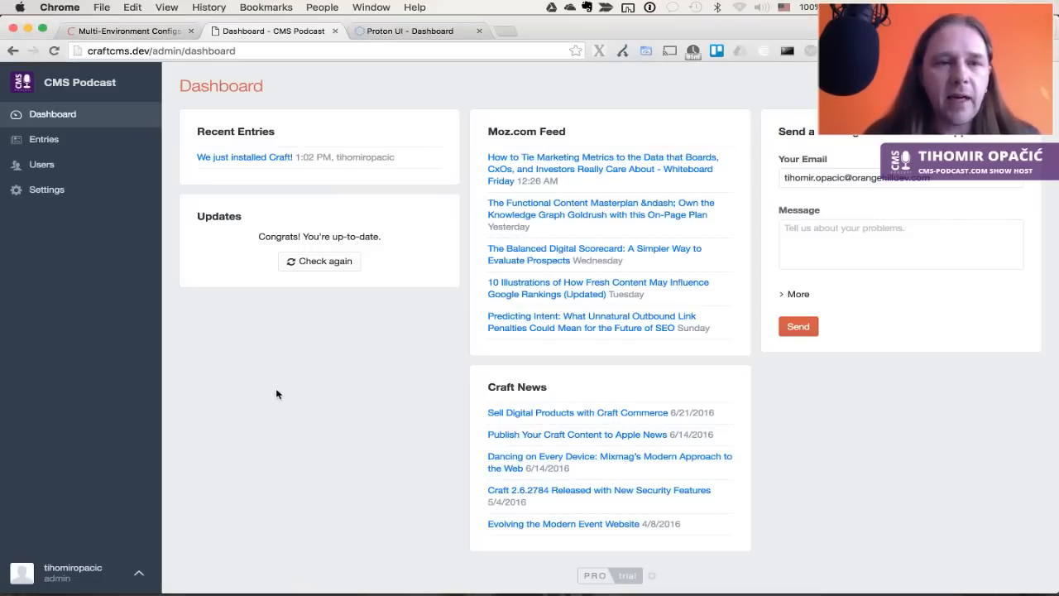
{"action": "left_click", "coordinate": [43, 168]}
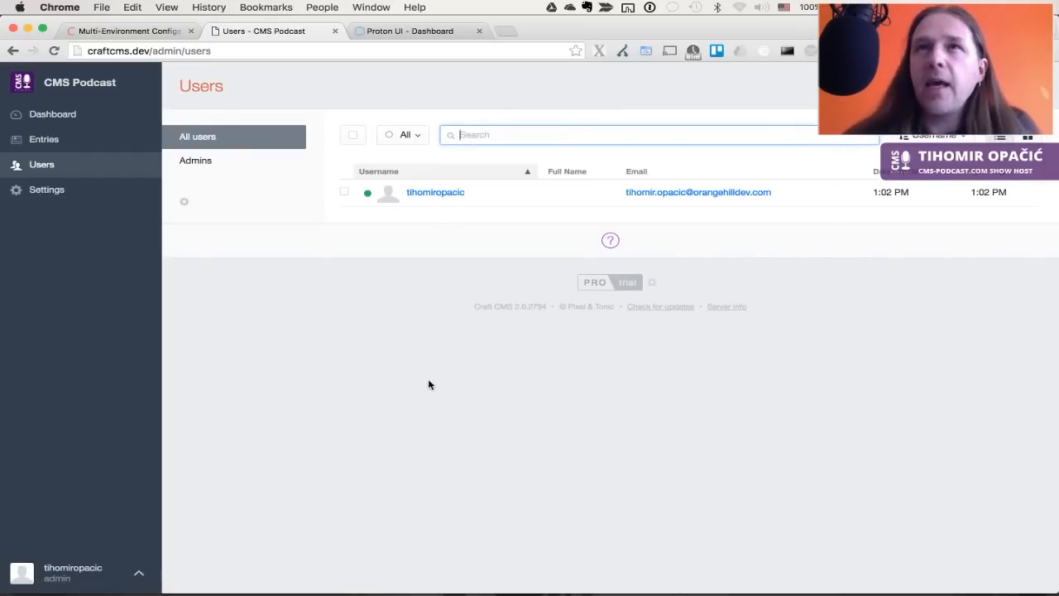
Open the admin's My Account page from the user menu
{"action": "left_click", "coordinate": [368, 335]}
{"action": "left_click", "coordinate": [140, 572]}
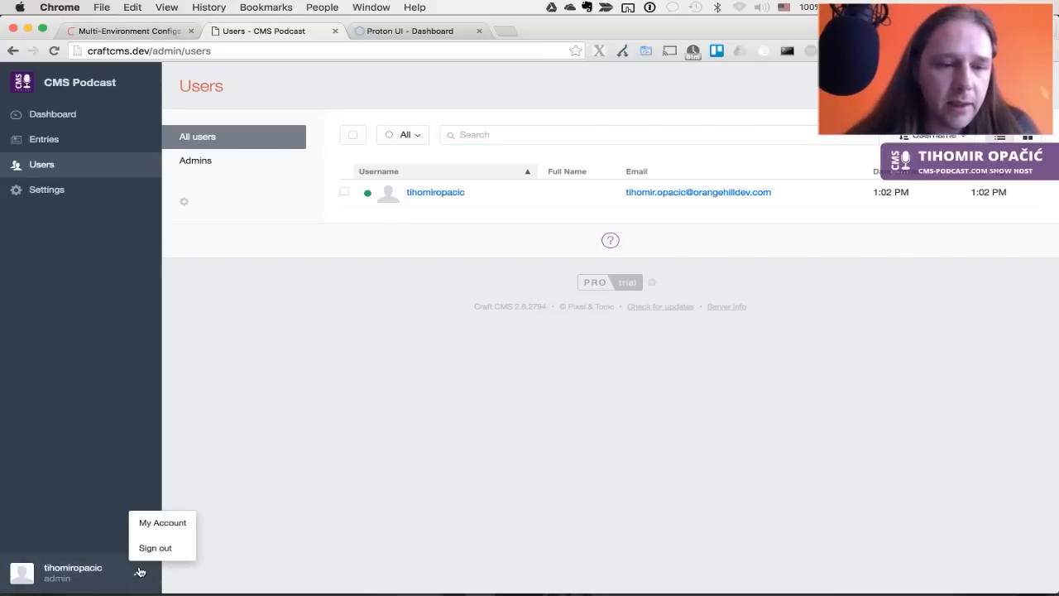
{"action": "left_click", "coordinate": [163, 523]}
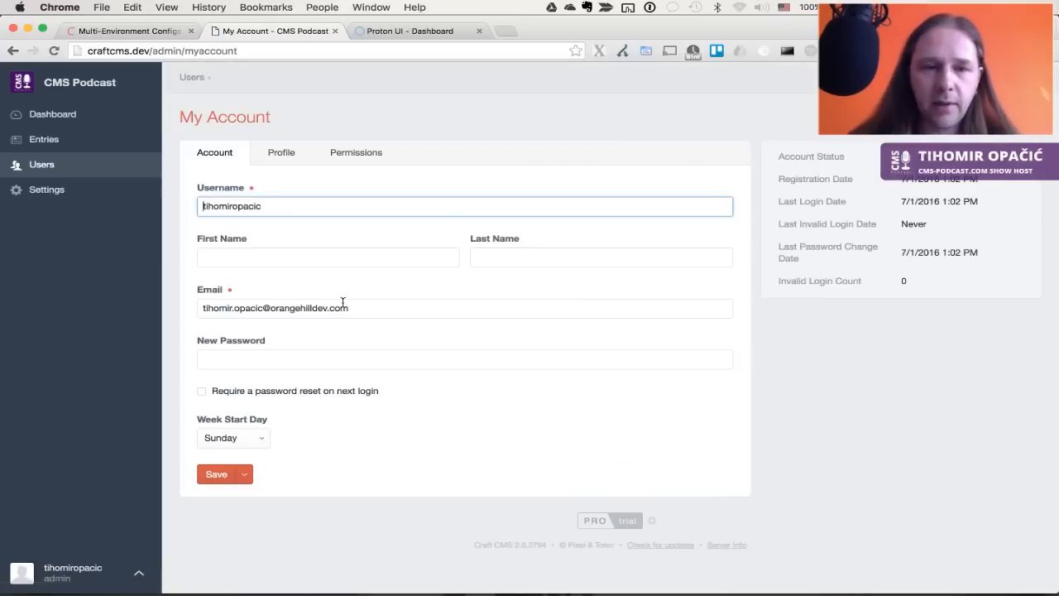
Enter the admin's first and last name, set Week Start Day to Monday, and save
{"action": "left_click", "coordinate": [350, 257]}
{"action": "type", "text": "Tihomir"}
{"action": "key", "text": "Tab"}
{"action": "type", "text": "Opacic"}
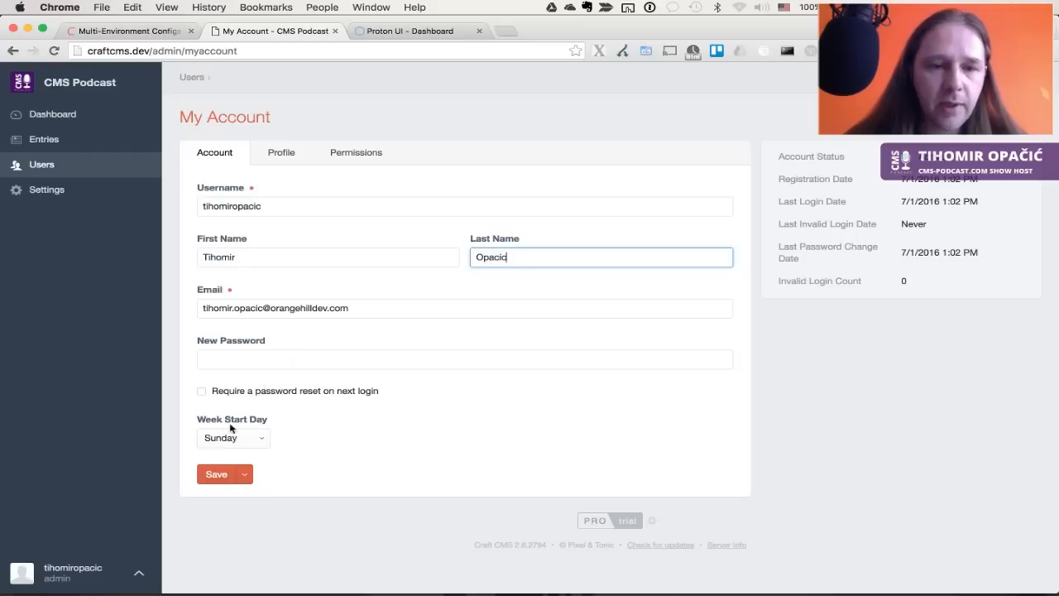
{"action": "left_click", "coordinate": [251, 438]}
{"action": "left_click", "coordinate": [238, 450]}
{"action": "left_click", "coordinate": [219, 477]}
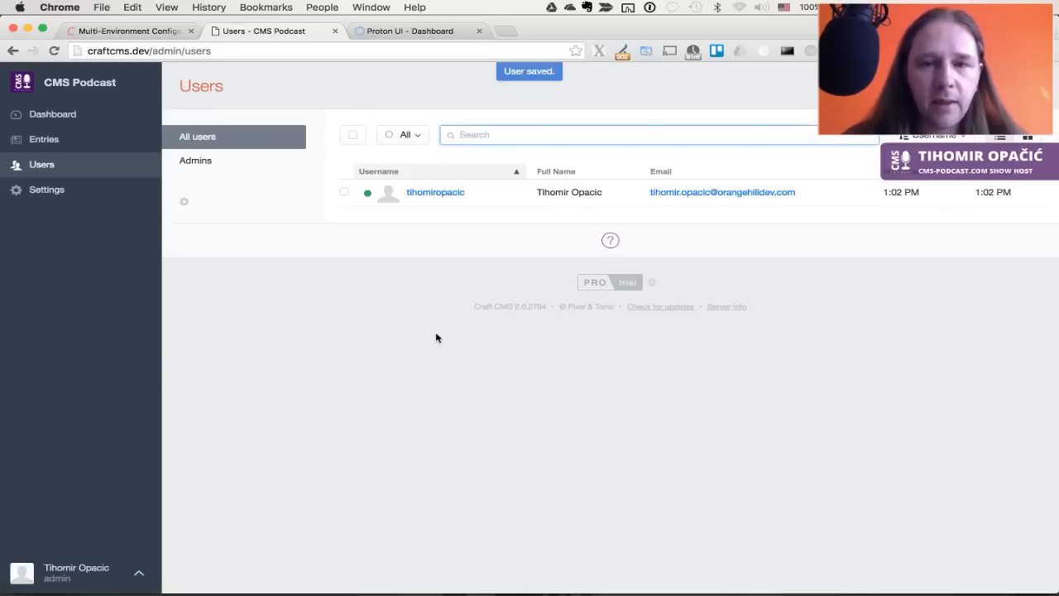
{"action": "left_click", "coordinate": [442, 193]}
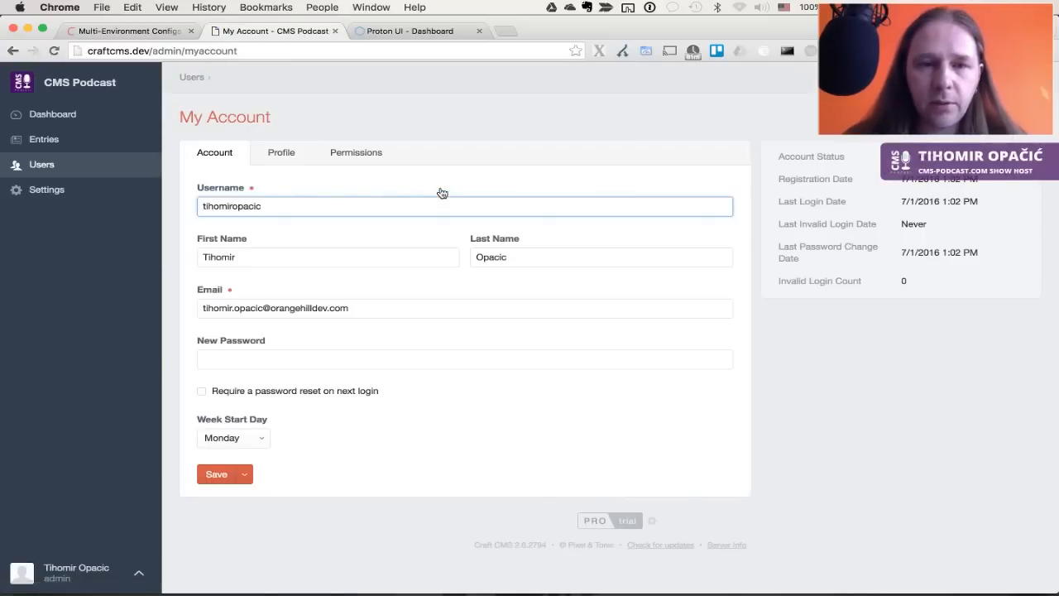
Upload the portrait image as the admin's profile photo and save the crop
{"action": "left_click", "coordinate": [290, 154]}
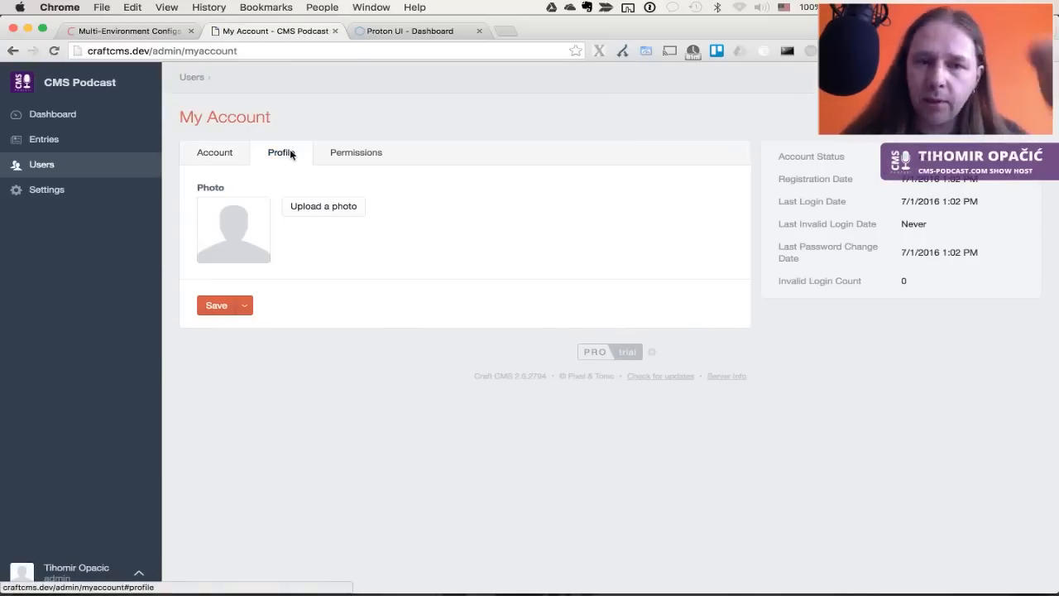
{"action": "left_click", "coordinate": [350, 208]}
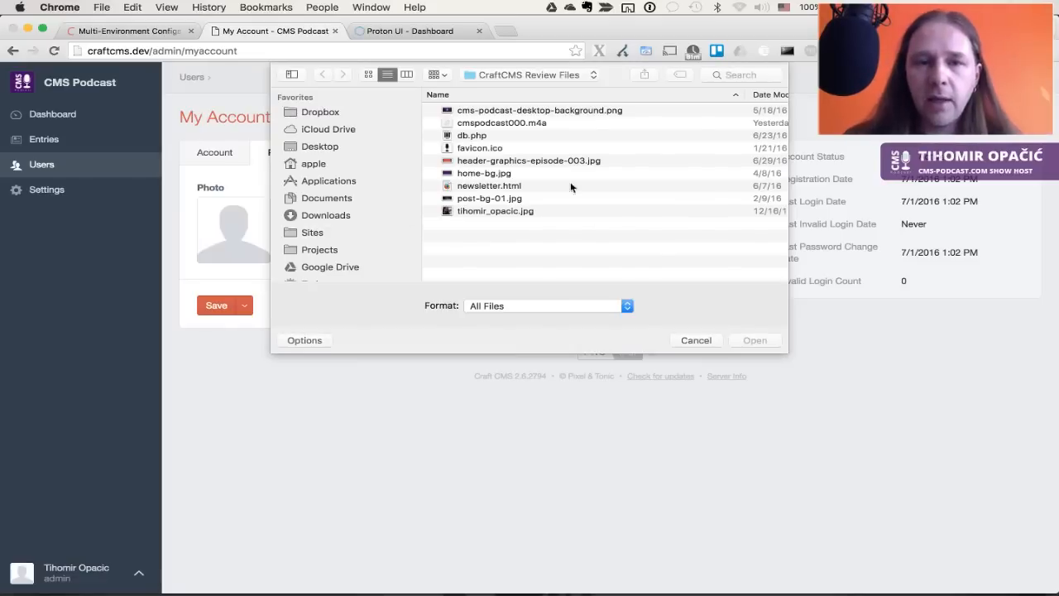
{"action": "double_click", "coordinate": [482, 213]}
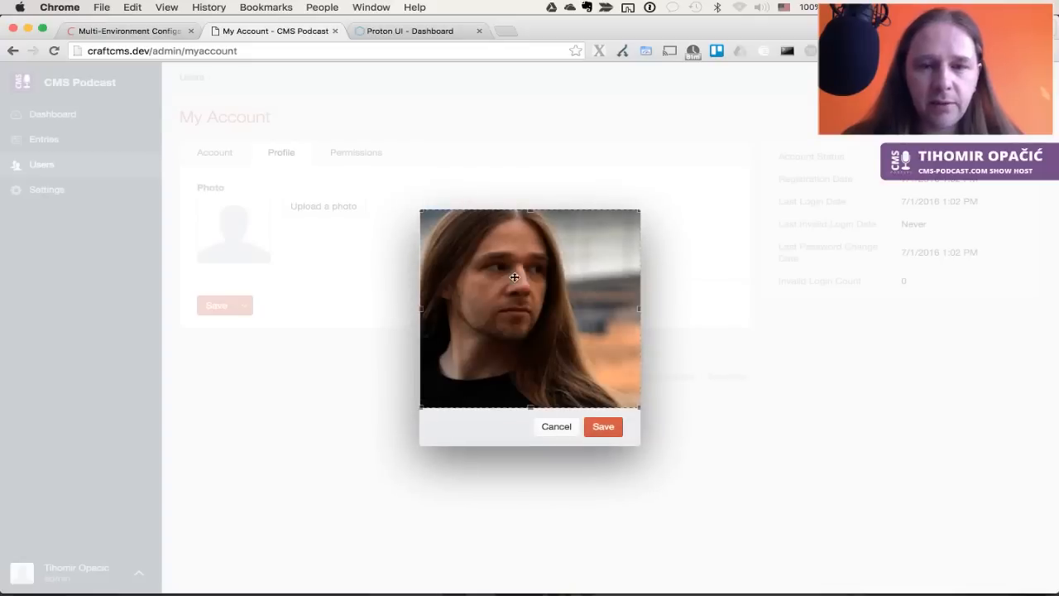
{"action": "left_click", "coordinate": [604, 426]}
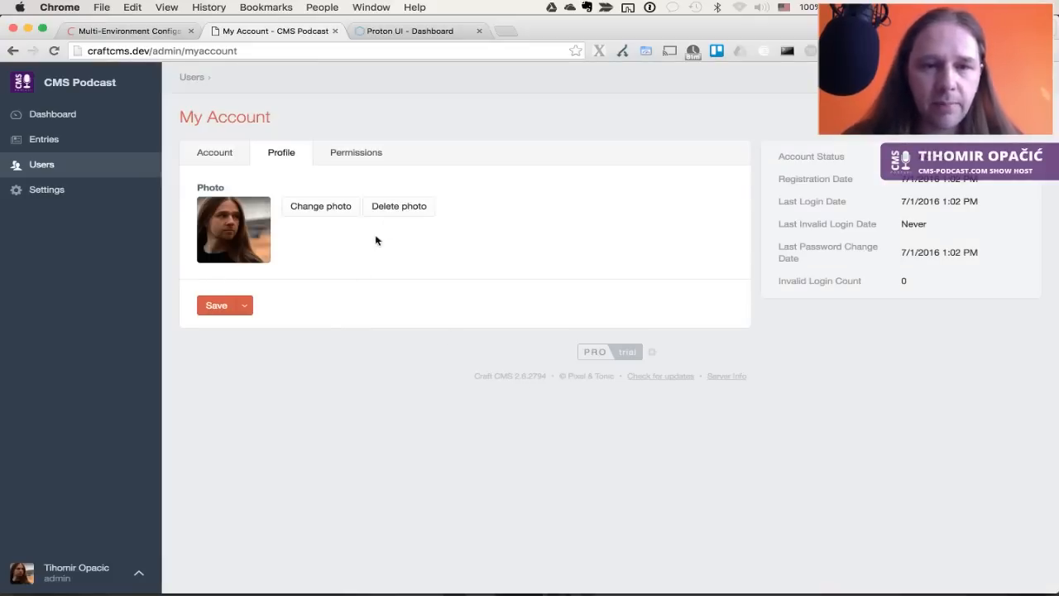
Check the Permissions tab, then return to the Users list
{"action": "left_click", "coordinate": [354, 161]}
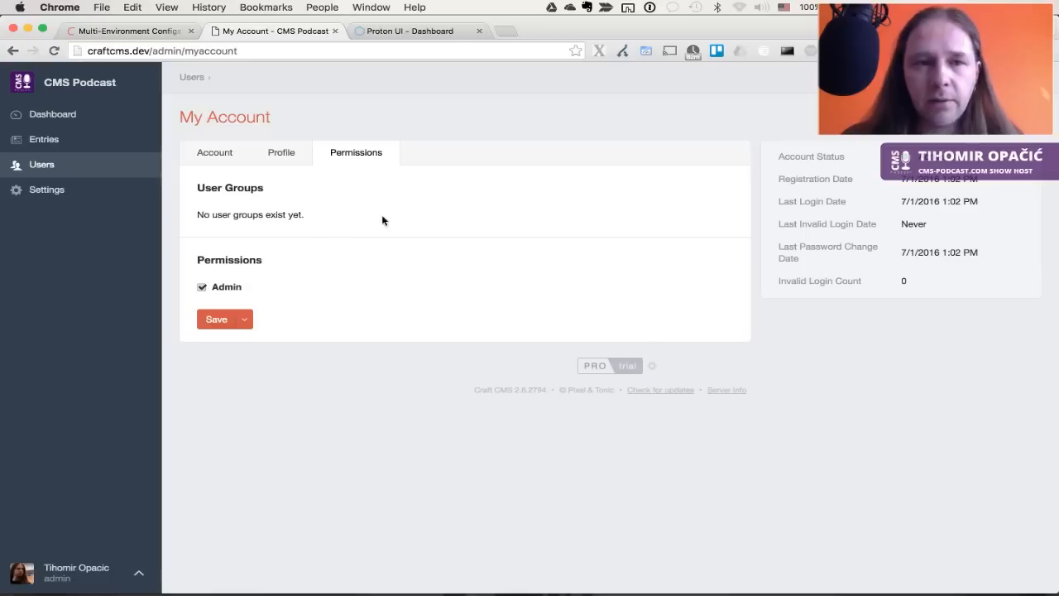
{"action": "left_click", "coordinate": [227, 153]}
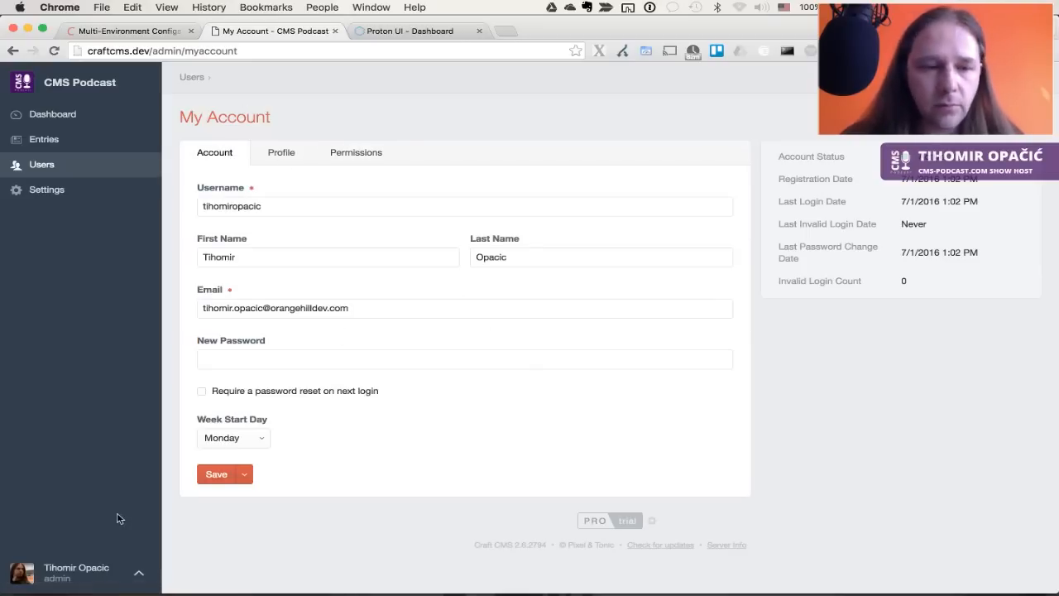
{"action": "left_click", "coordinate": [56, 165]}
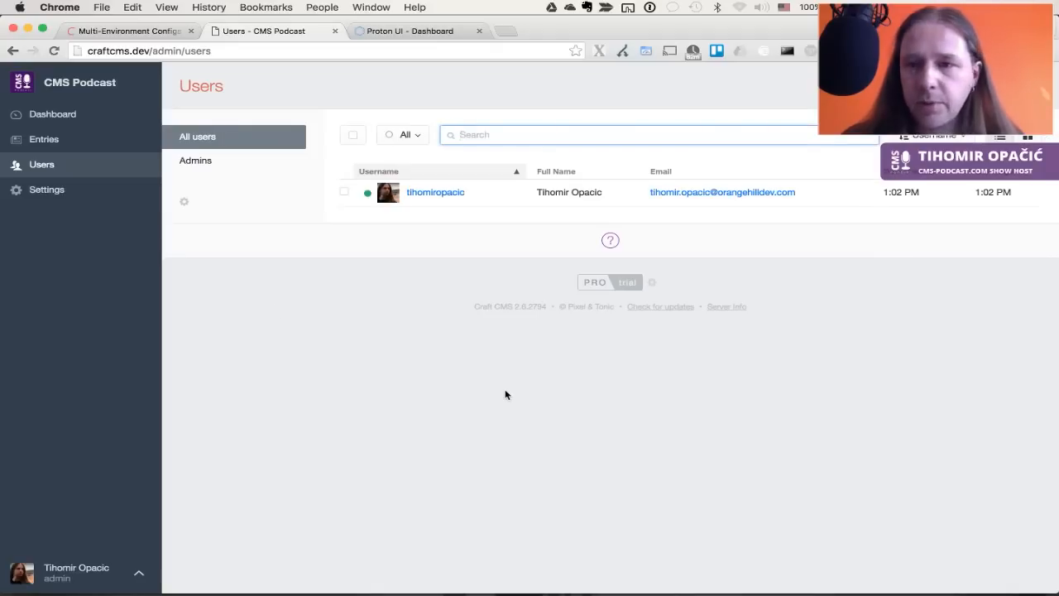
Fill the Register form from 1Password, changing the email domain to mailinator
{"action": "left_click", "coordinate": [862, 342]}
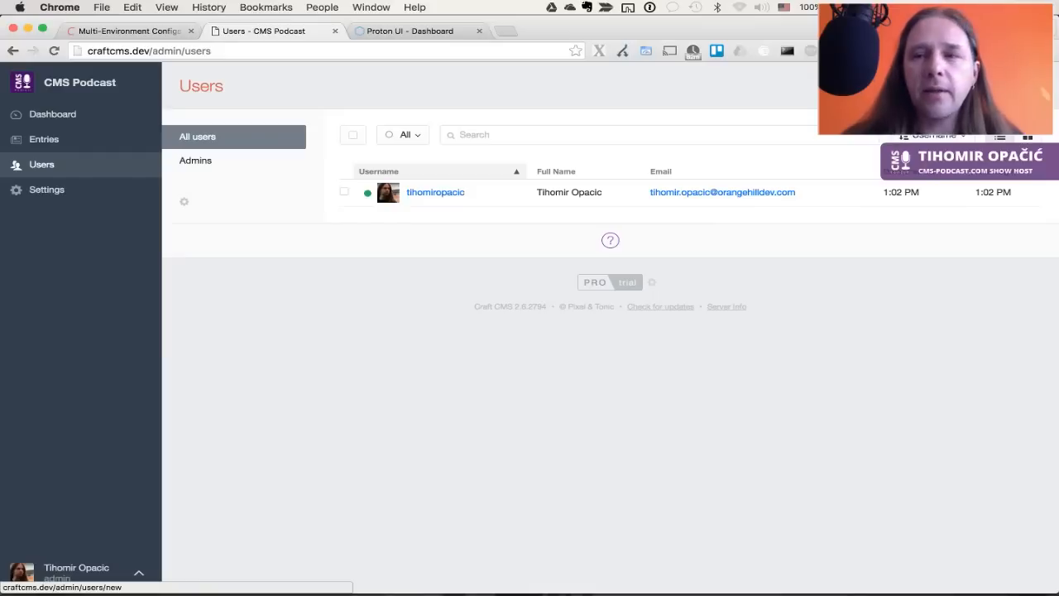
{"action": "left_click", "coordinate": [993, 86]}
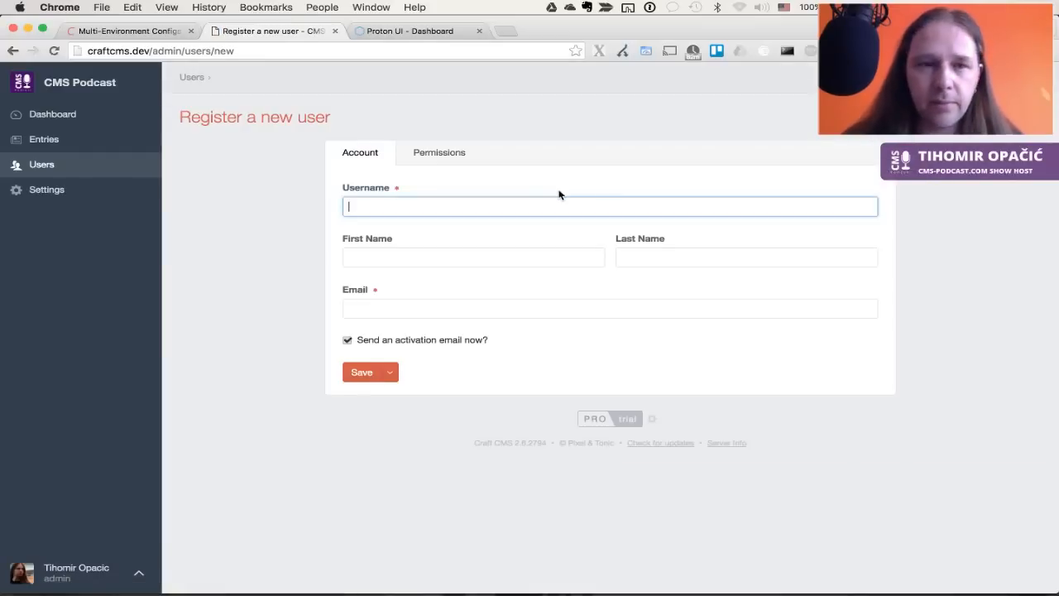
{"action": "key", "text": "super+alt+backslash"}
{"action": "key", "text": "Down"}
{"action": "key", "text": "Down"}
{"action": "key", "text": "Down"}
{"action": "key", "text": "Down"}
{"action": "key", "text": "Down"}
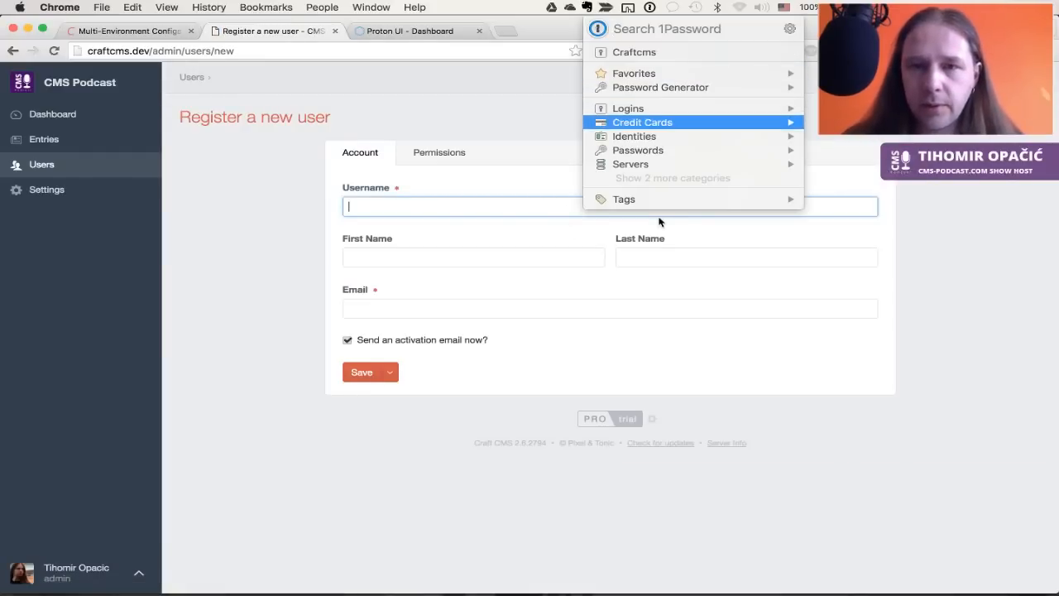
{"action": "key", "text": "Right"}
{"action": "key", "text": "Return"}
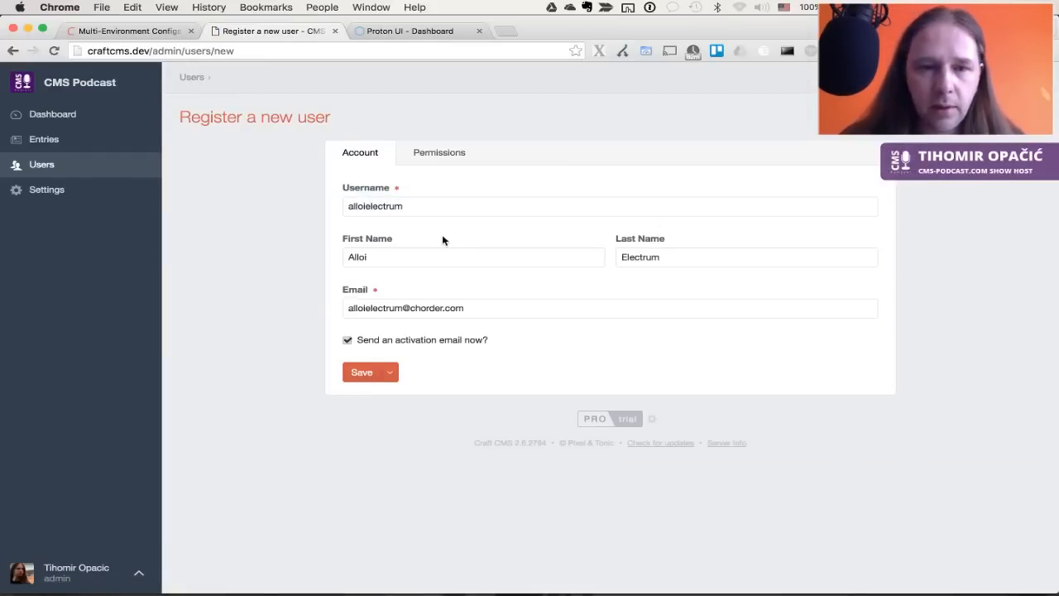
{"action": "double_click", "coordinate": [423, 308]}
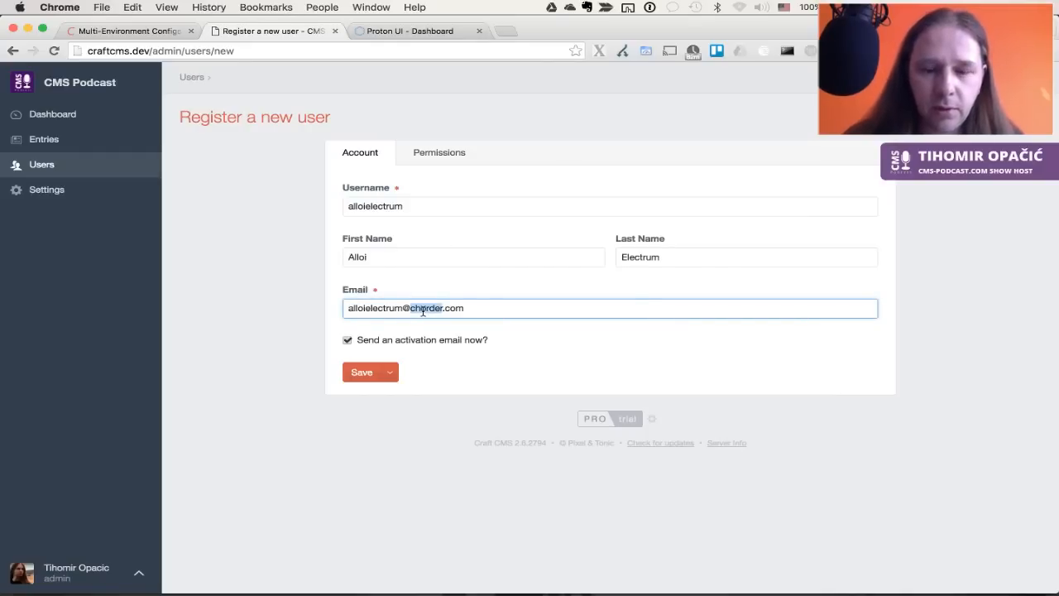
{"action": "type", "text": "mailinator"}
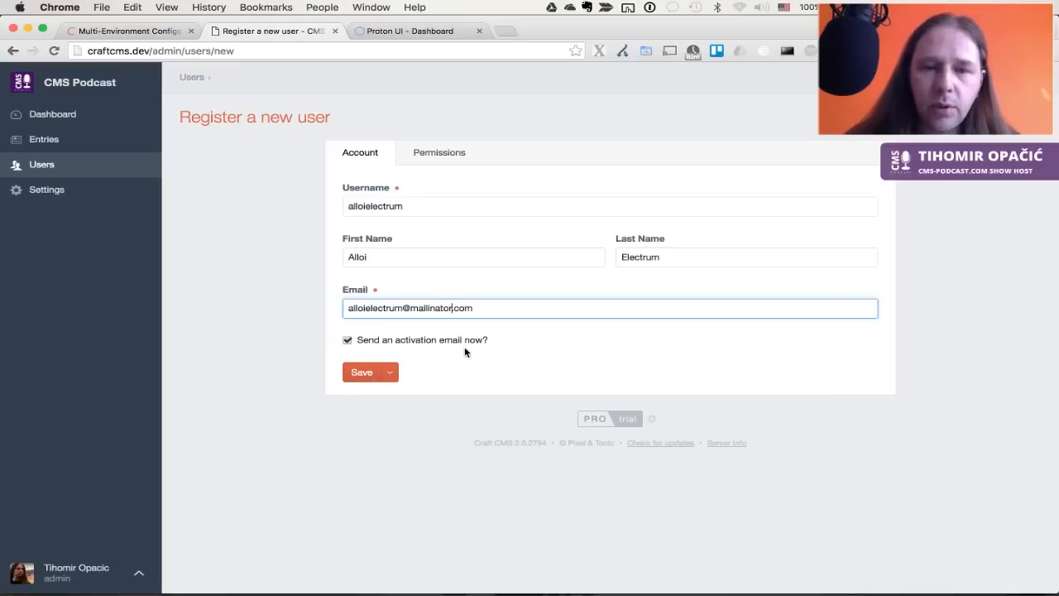
Save the new user, confirming with the admin password filled from 1Password
{"action": "left_click", "coordinate": [359, 373]}
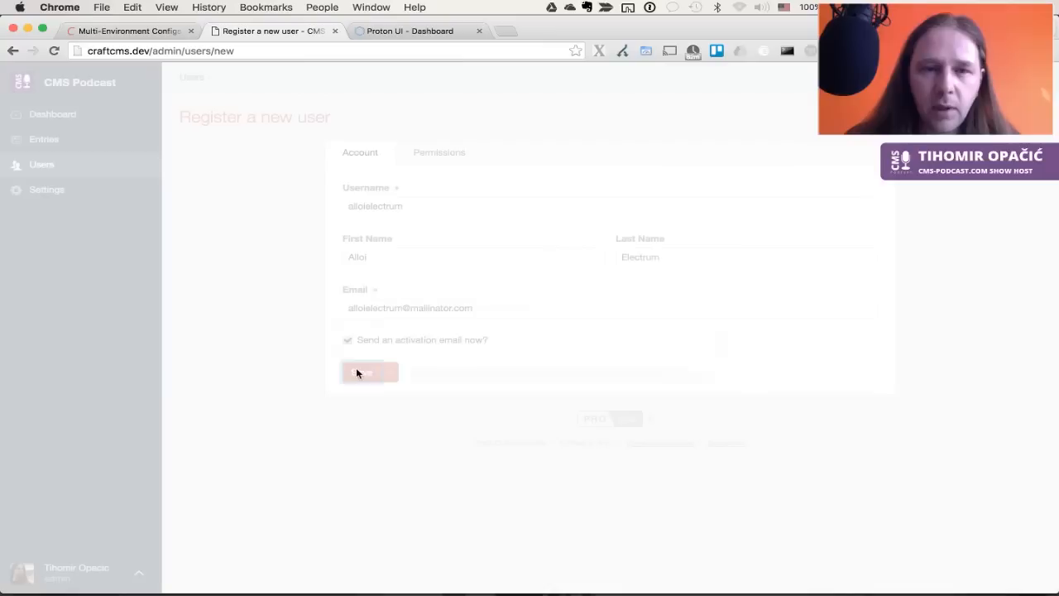
{"action": "key", "text": "alt+super+backslash"}
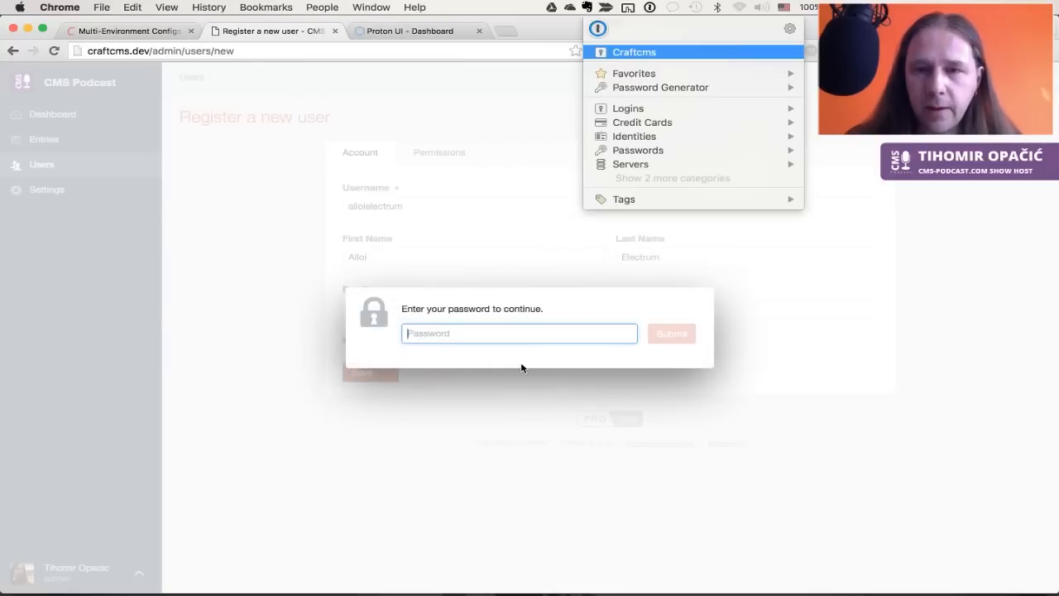
{"action": "key", "text": "Right"}
{"action": "key", "text": "Return"}
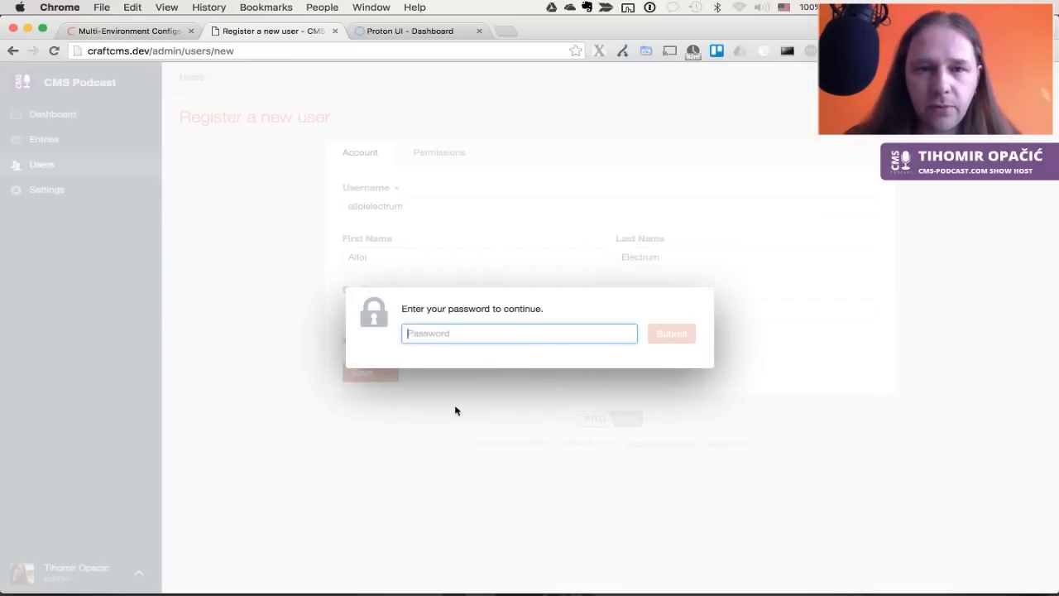
{"action": "left_click", "coordinate": [677, 336]}
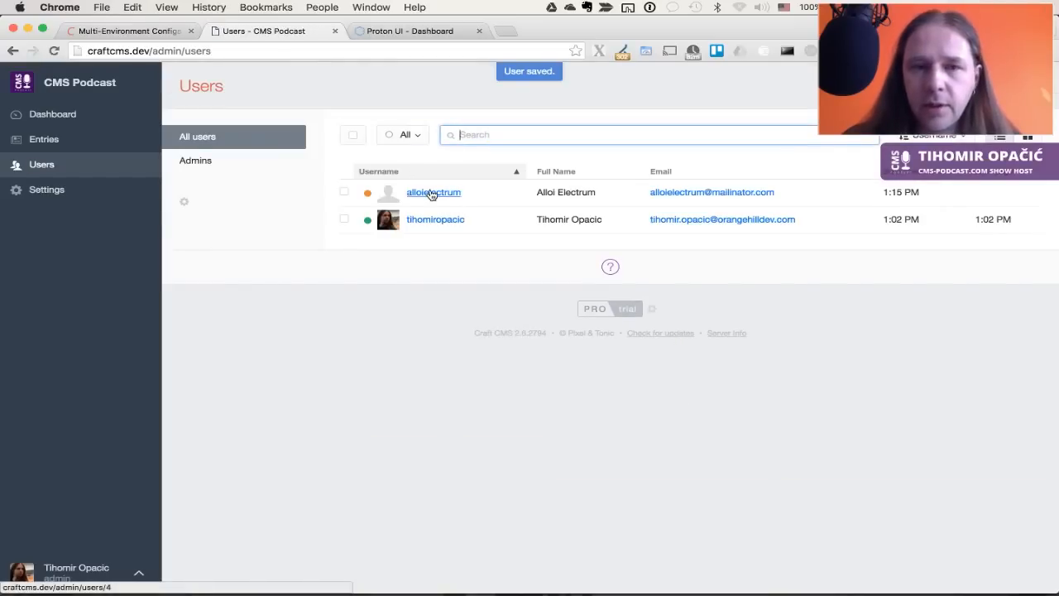
Filter the Users list to Pending status, then back to All
{"action": "left_click", "coordinate": [422, 134]}
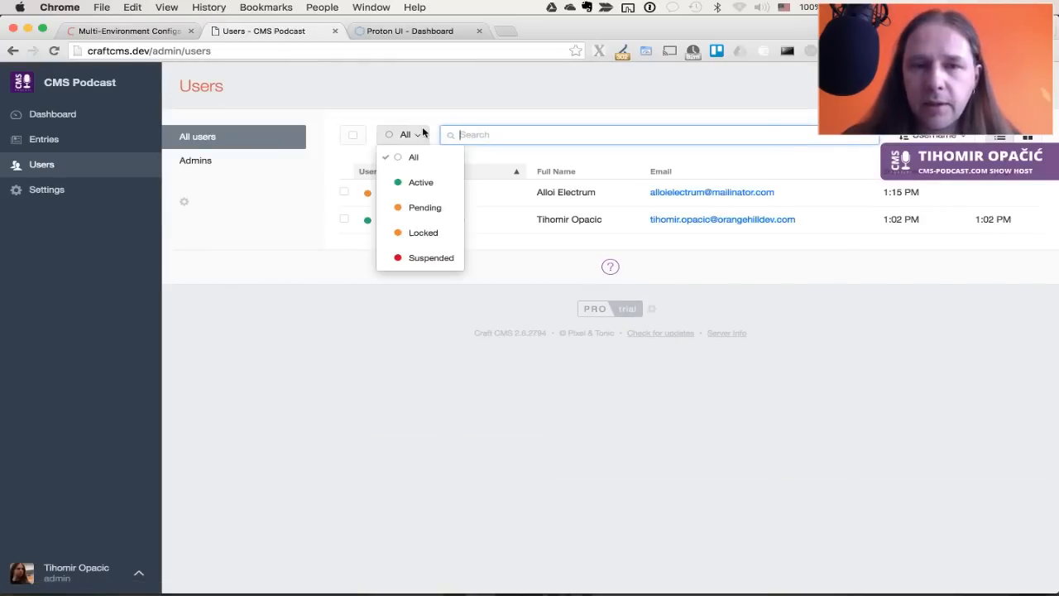
{"action": "left_click", "coordinate": [425, 207]}
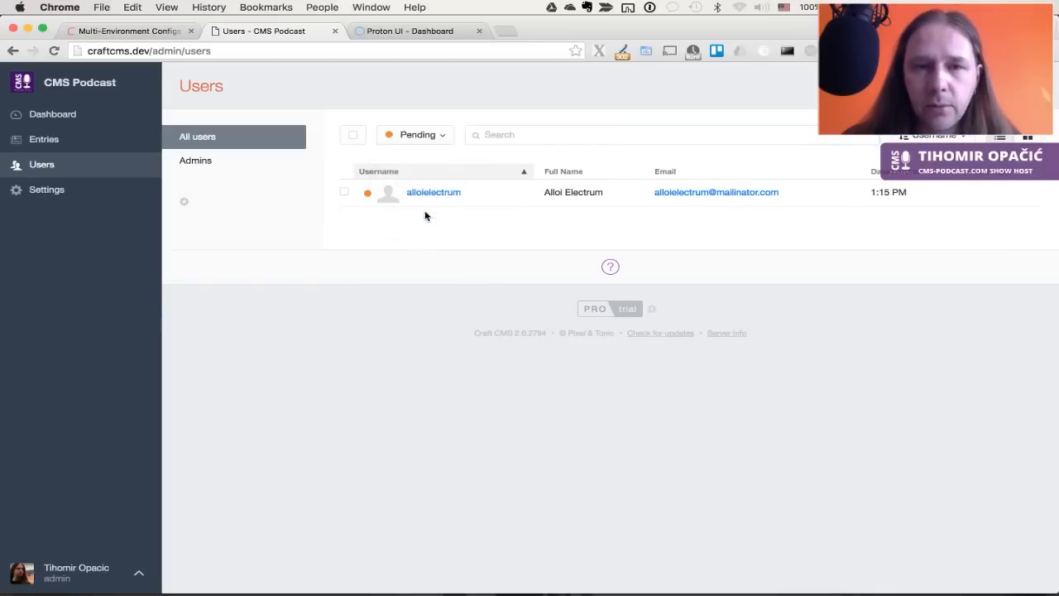
{"action": "left_click", "coordinate": [434, 137]}
{"action": "left_click", "coordinate": [412, 157]}
Search the user list for the new user's name, clear it, and bring up the Proton UI tab
{"action": "left_click", "coordinate": [519, 127]}
{"action": "type", "text": "Tihomir"}
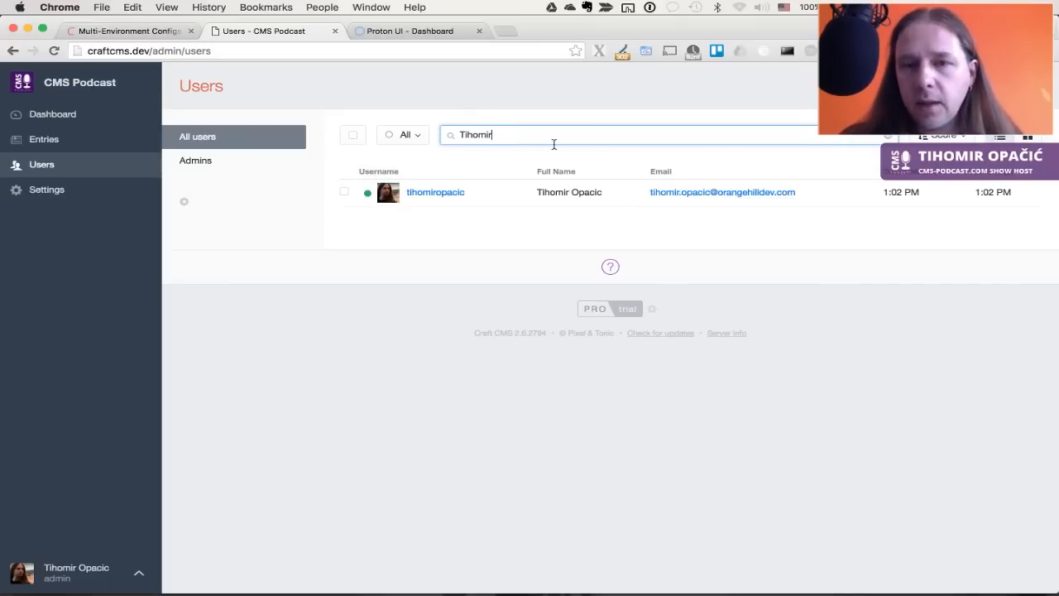
{"action": "key", "text": "super+a"}
{"action": "key", "text": "BackSpace"}
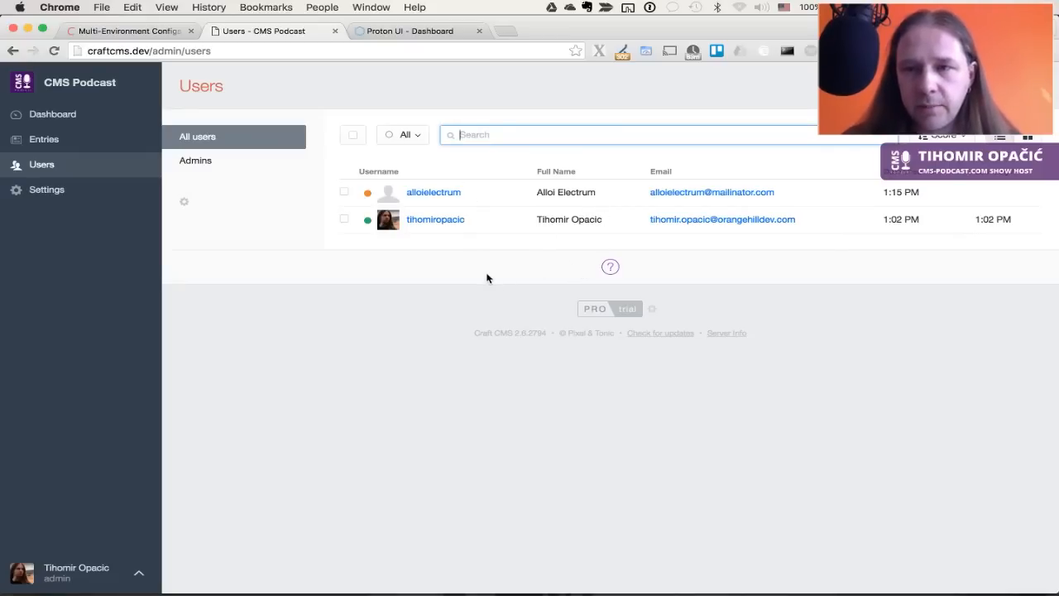
{"action": "left_click", "coordinate": [431, 268]}
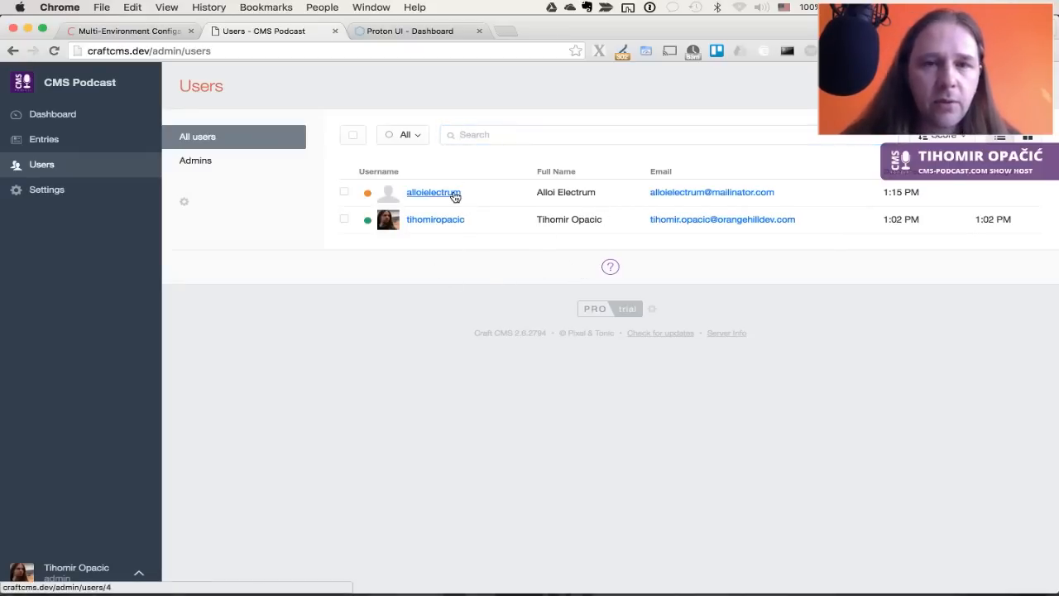
{"action": "left_click", "coordinate": [397, 31]}
{"action": "left_click", "coordinate": [356, 51]}
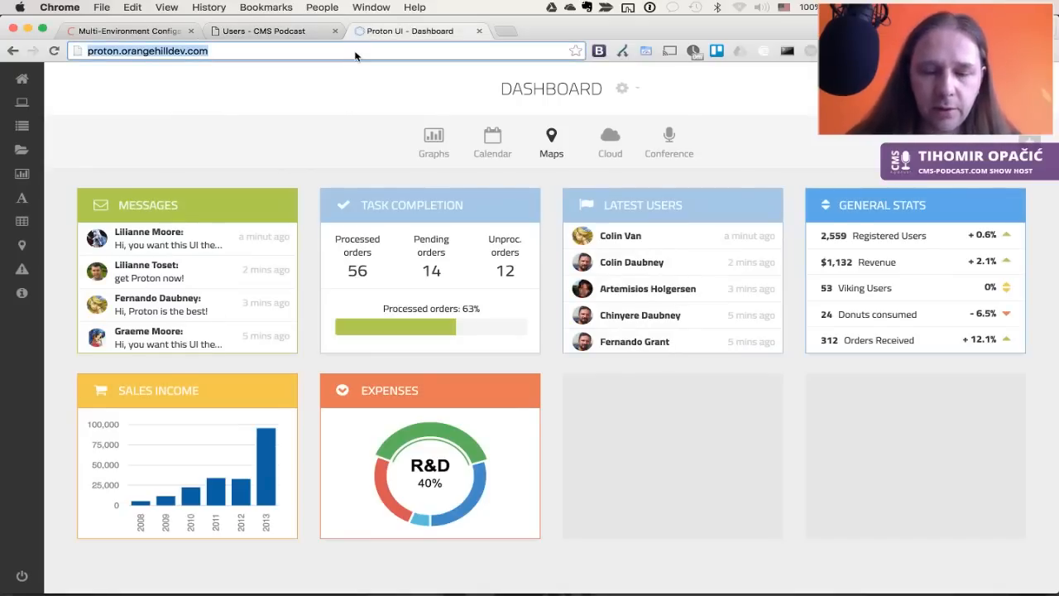
Load mailinator.com in the current tab
{"action": "type", "text": "mailn"}
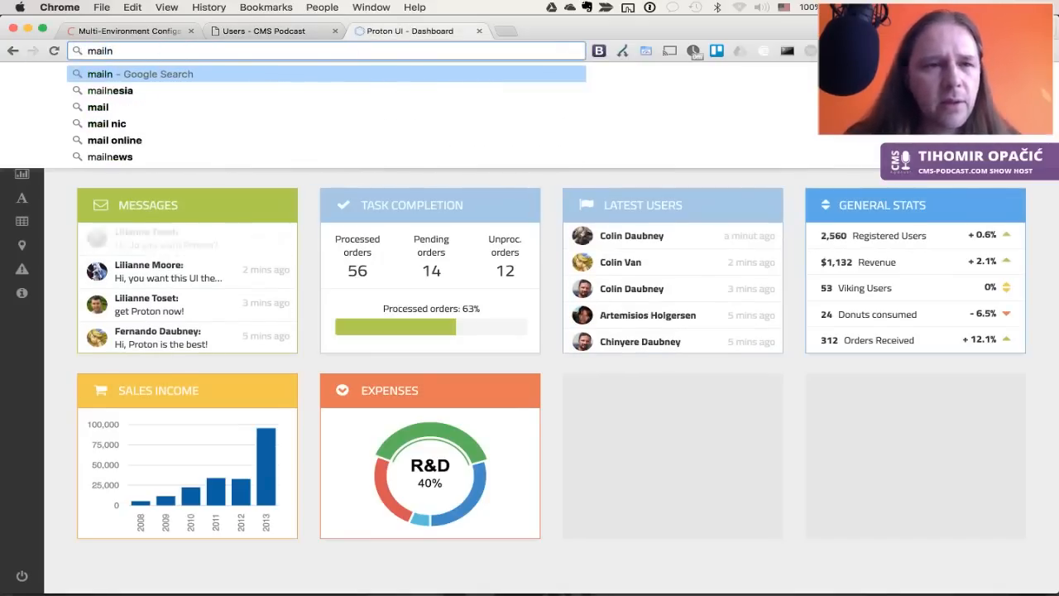
{"action": "key", "text": "BackSpace"}
{"action": "key", "text": "Down"}
{"action": "key", "text": "Return"}
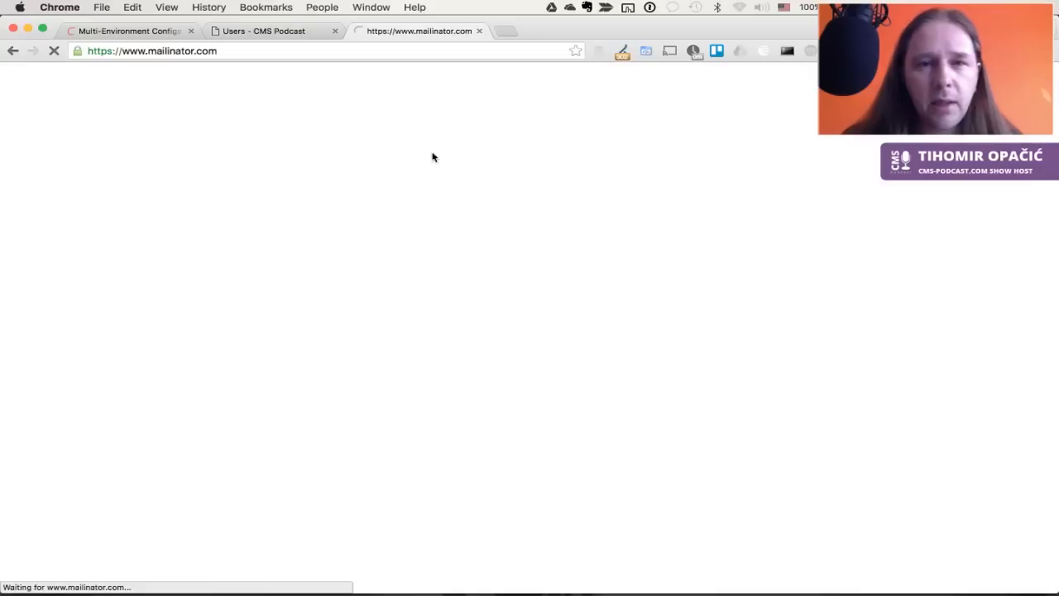
Check the new user's name in Craft, then open the Activate your account email in Mailinator
{"action": "left_click", "coordinate": [277, 31]}
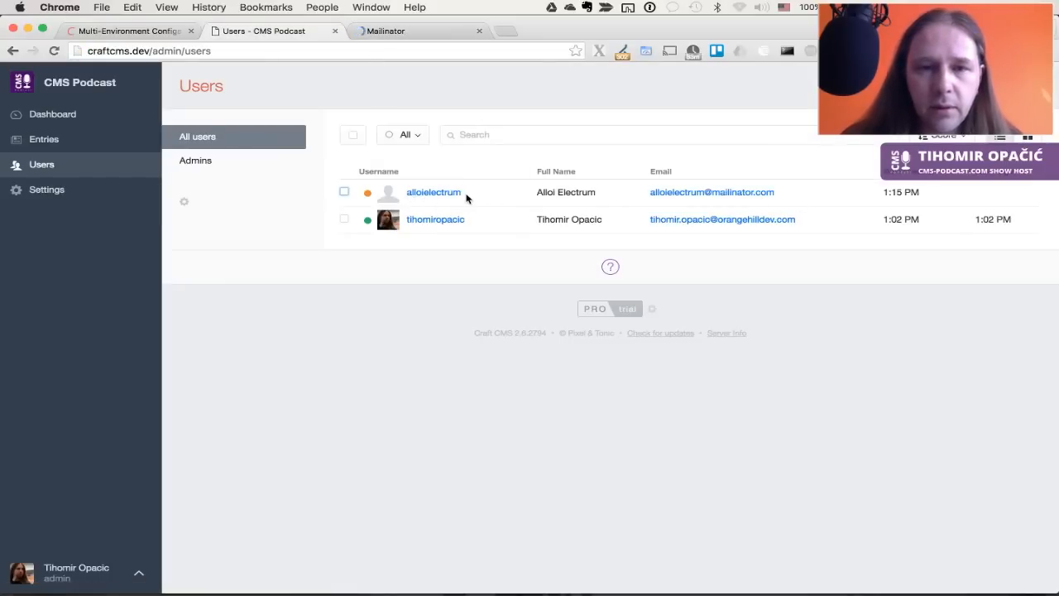
{"action": "left_click_drag", "start_coordinate": [510, 196], "coordinate": [616, 198]}
{"action": "left_click", "coordinate": [616, 199]}
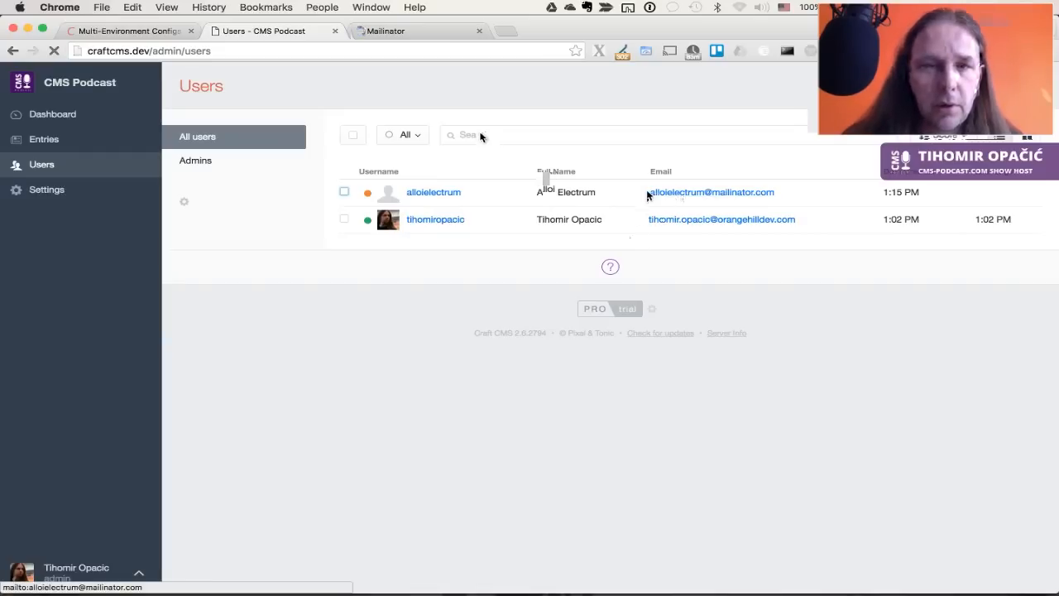
{"action": "key", "text": "ctrl+Tab"}
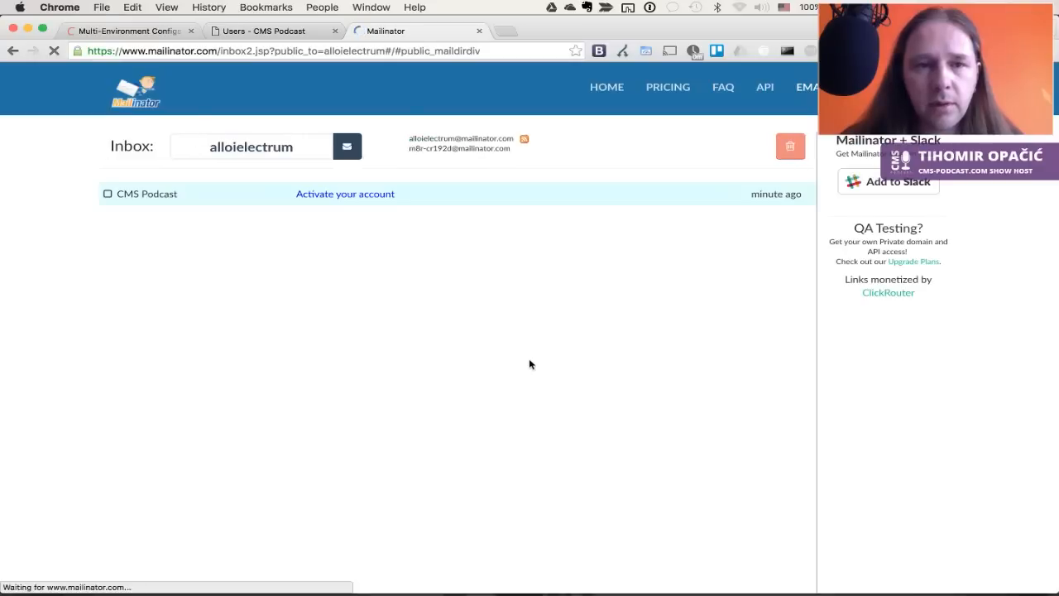
{"action": "left_click", "coordinate": [363, 195]}
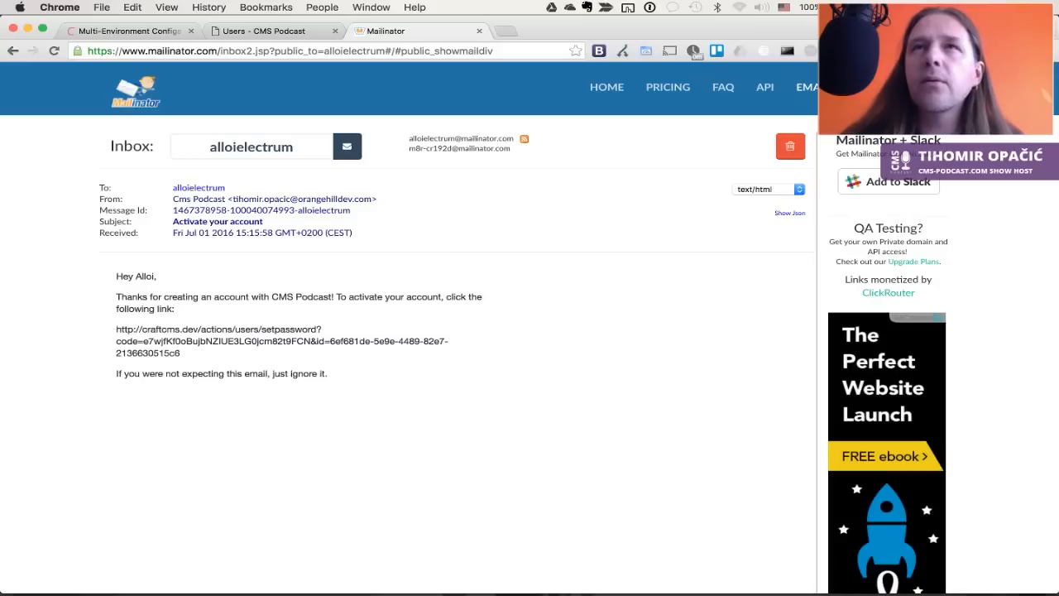
Copy the activation link and paste it into a new browser tab
{"action": "key", "text": "super+Tab"}
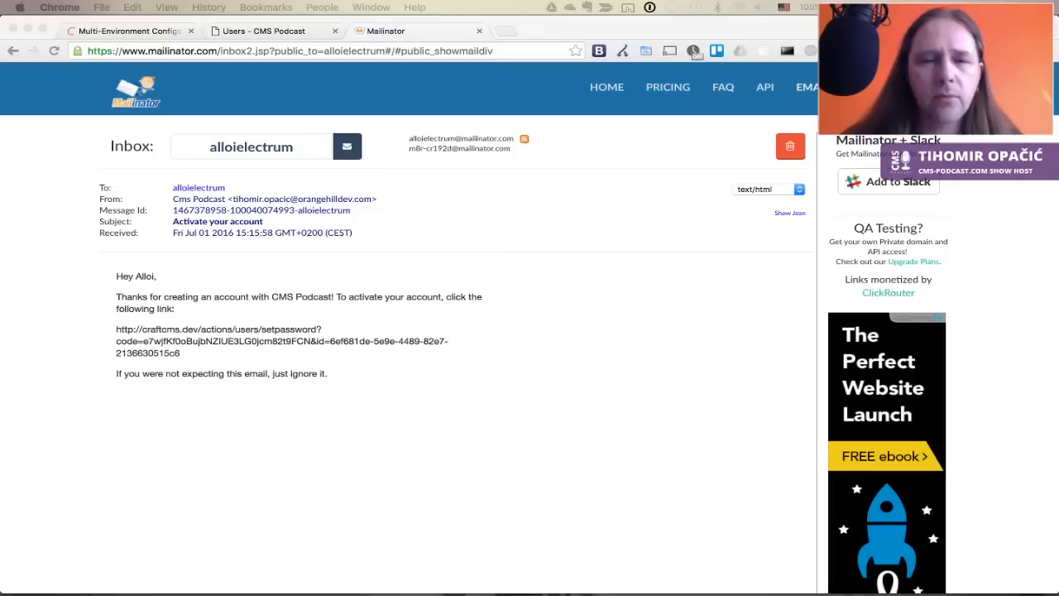
{"action": "left_click", "coordinate": [574, 461]}
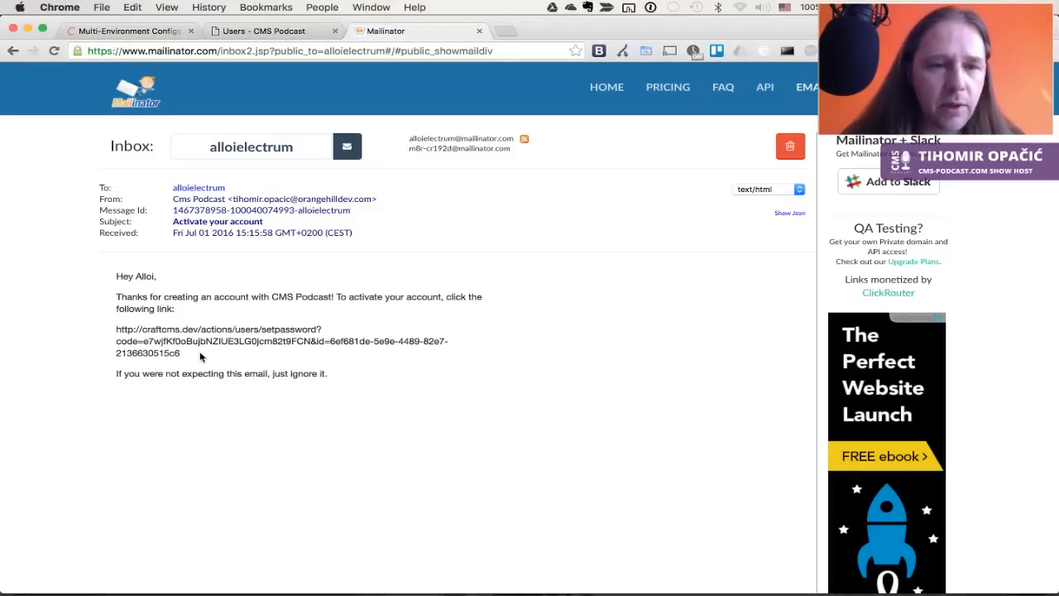
{"action": "left_click_drag", "start_coordinate": [199, 351], "coordinate": [116, 330]}
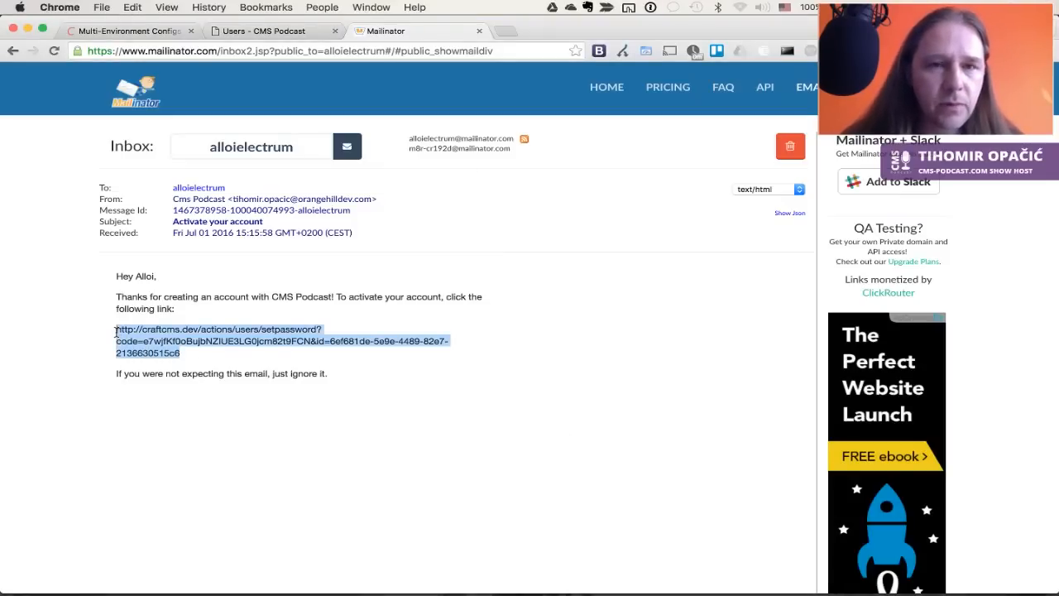
{"action": "key", "text": "super+c"}
{"action": "key", "text": "super+t"}
{"action": "key", "text": "super+v"}
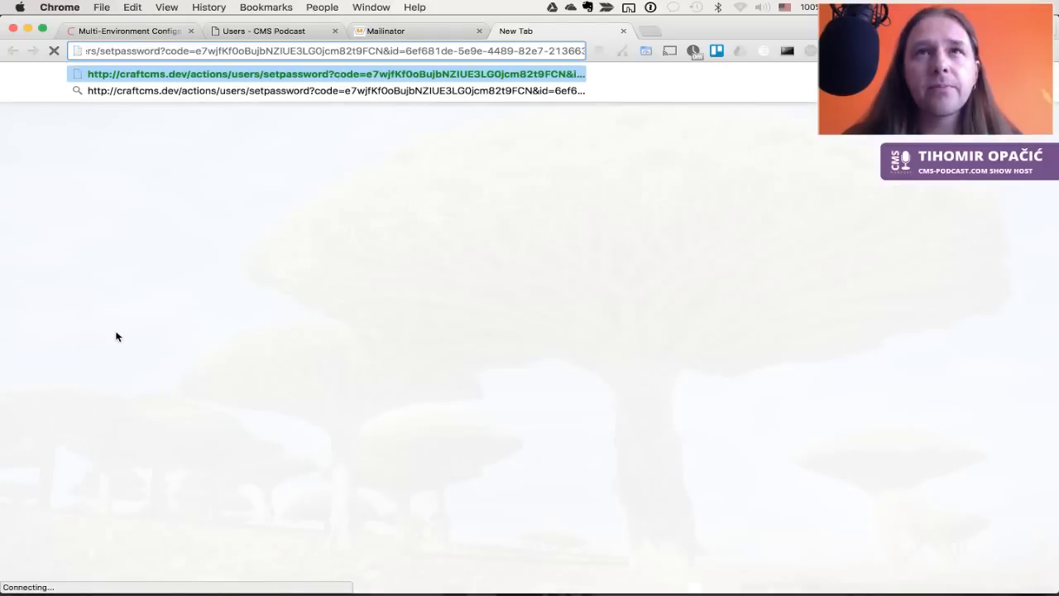
Load the activation link and set the new account's password to a generated one
{"action": "key", "text": "Return"}
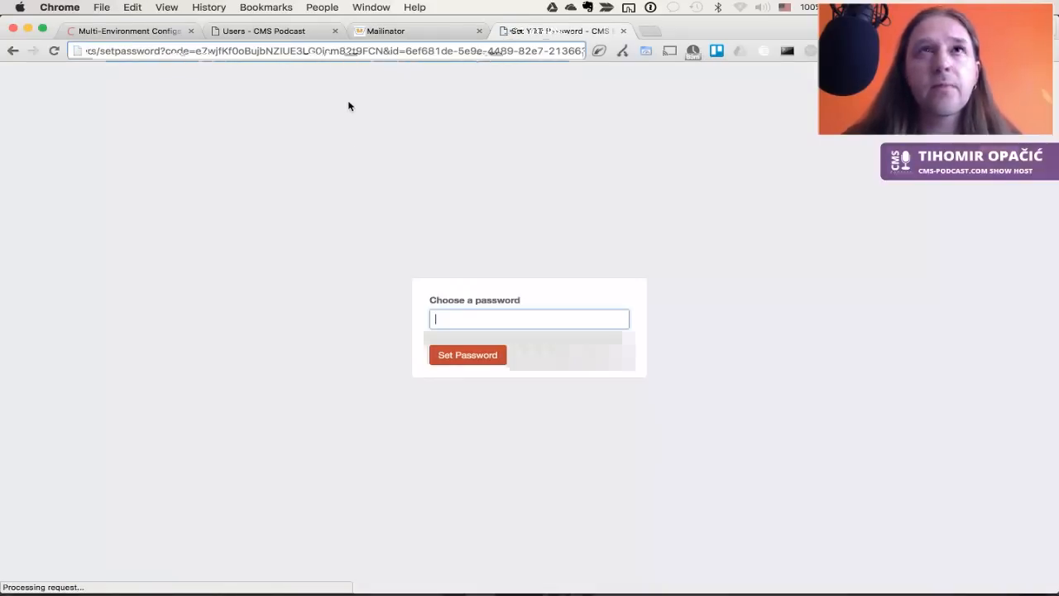
{"action": "left_click", "coordinate": [668, 290]}
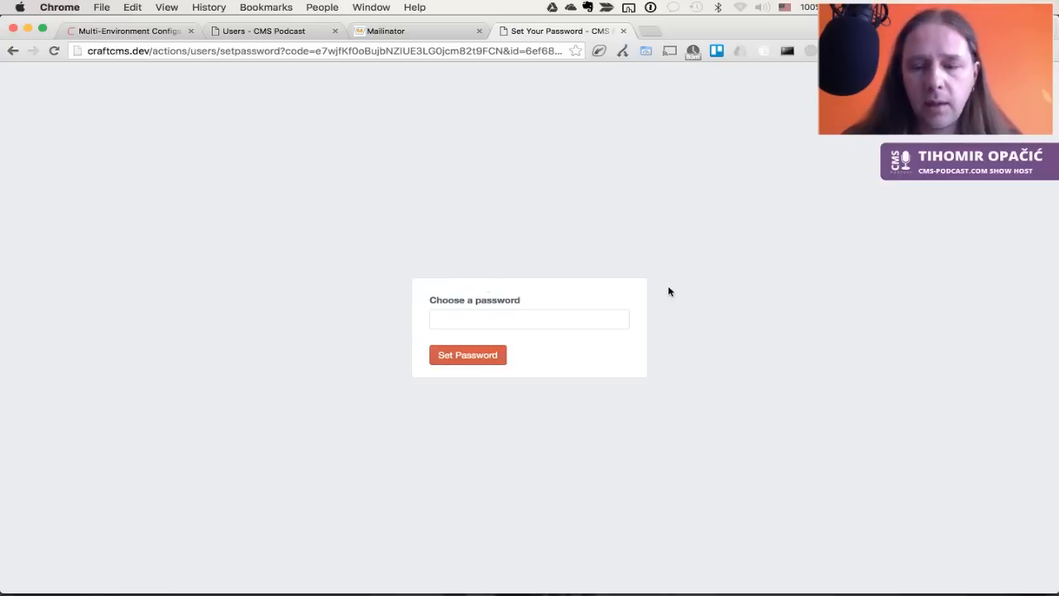
{"action": "key", "text": "alt+super+backslash"}
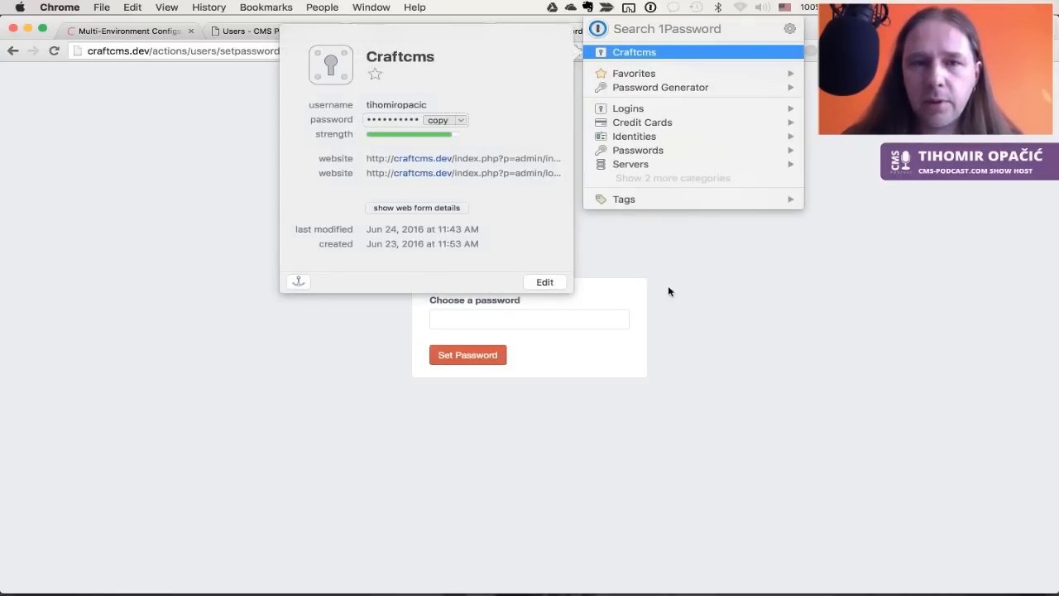
{"action": "key", "text": "Escape"}
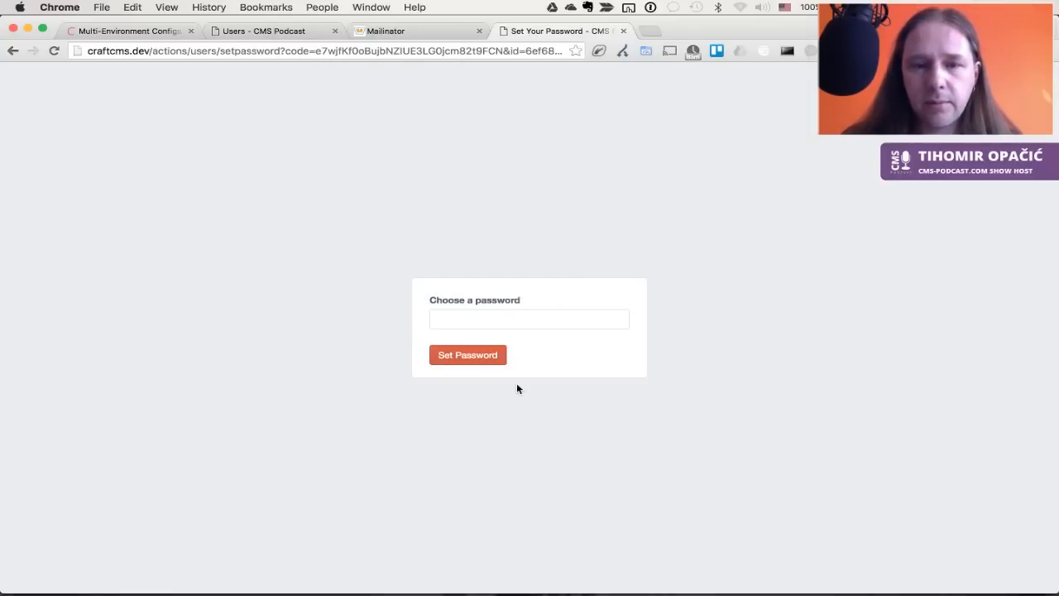
{"action": "left_click", "coordinate": [525, 321]}
{"action": "key", "text": "super+v"}
{"action": "left_click", "coordinate": [483, 359]}
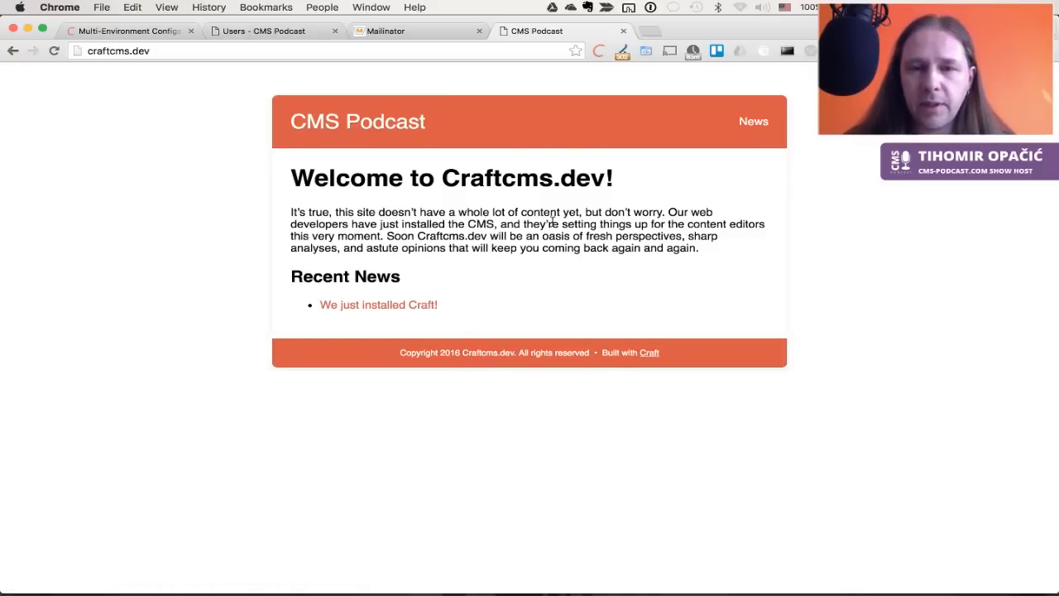
Reload the Craft Users tab, which lands on the login page with the new username prefilled
{"action": "key", "text": "super+2"}
{"action": "key", "text": "super+r"}
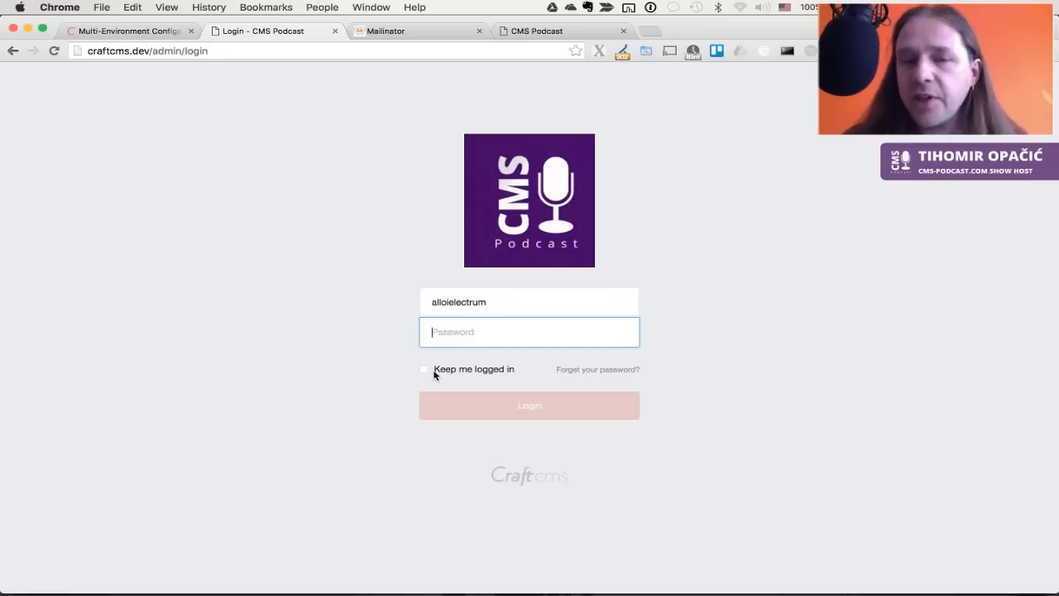
{"action": "left_click", "coordinate": [770, 377]}
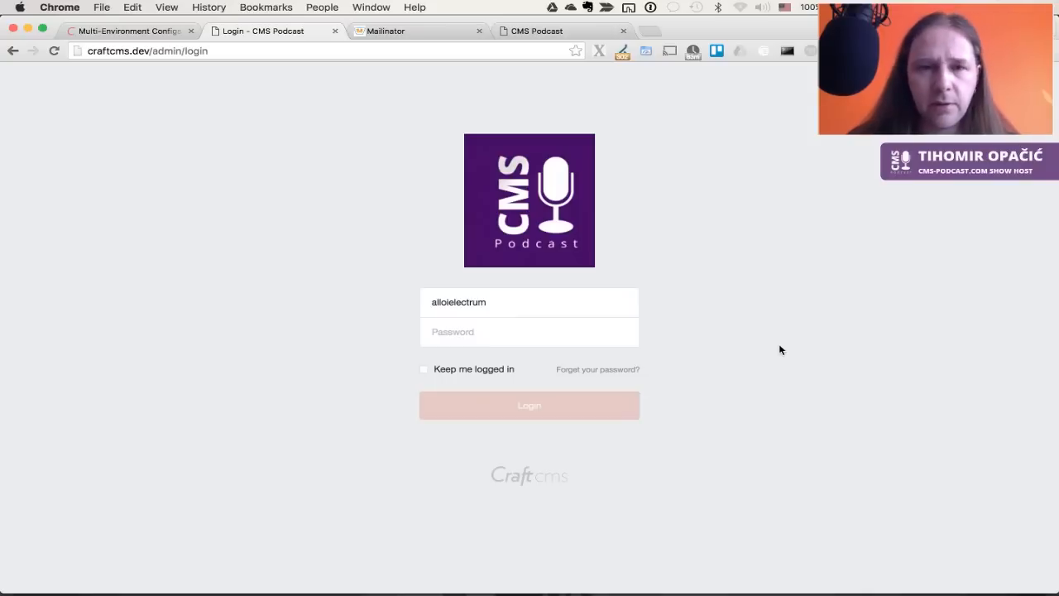
Launch Safari through Spotlight
{"action": "key", "text": "super+space"}
{"action": "type", "text": "safa"}
{"action": "key", "text": "Return"}
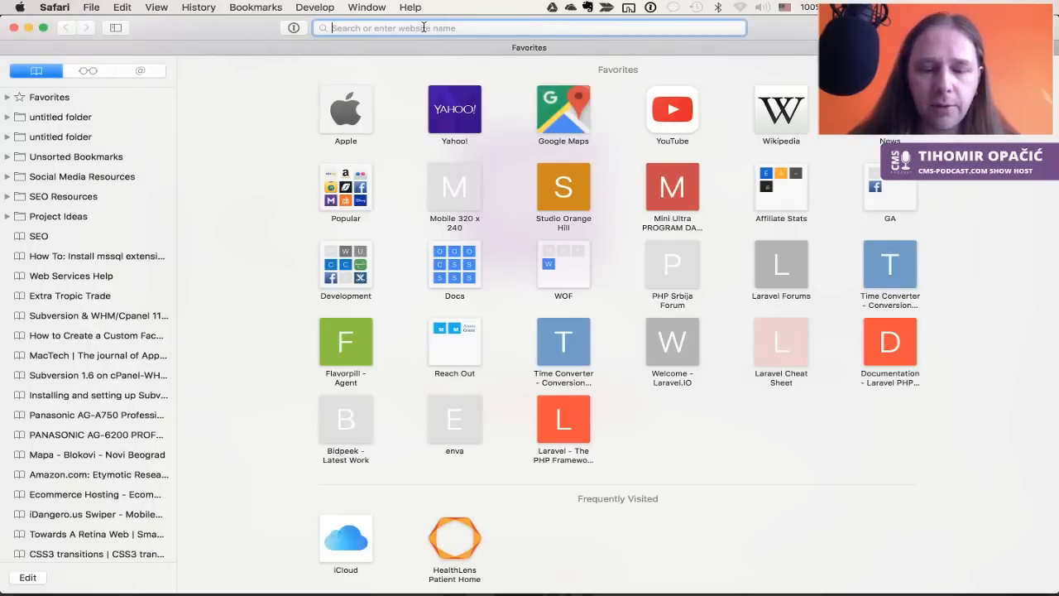
Correct the Safari address from craft.dev/login to the craftcms.dev home page
{"action": "type", "text": "craft"}
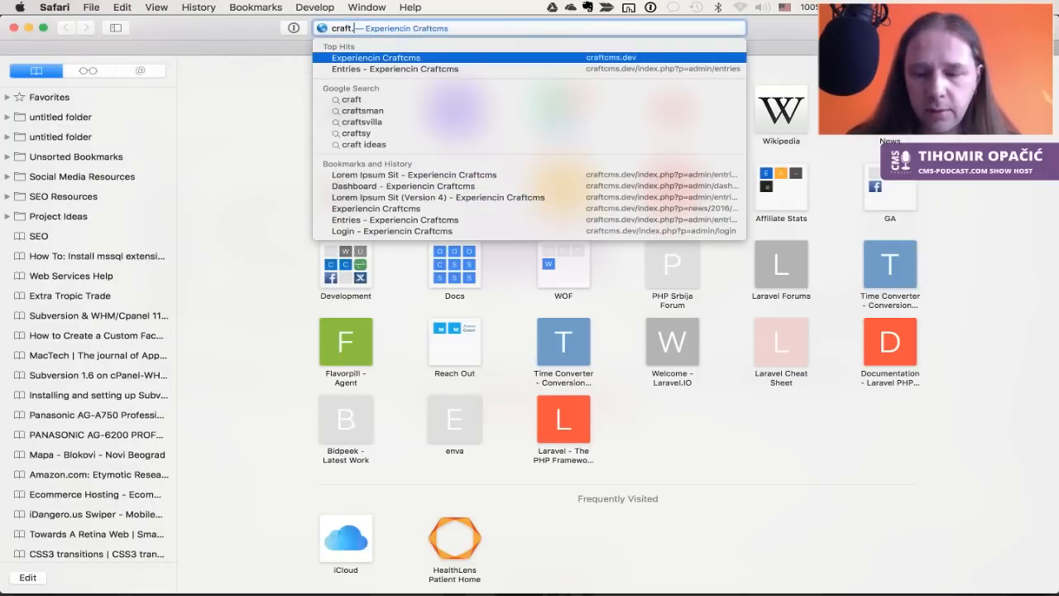
{"action": "type", "text": "."}
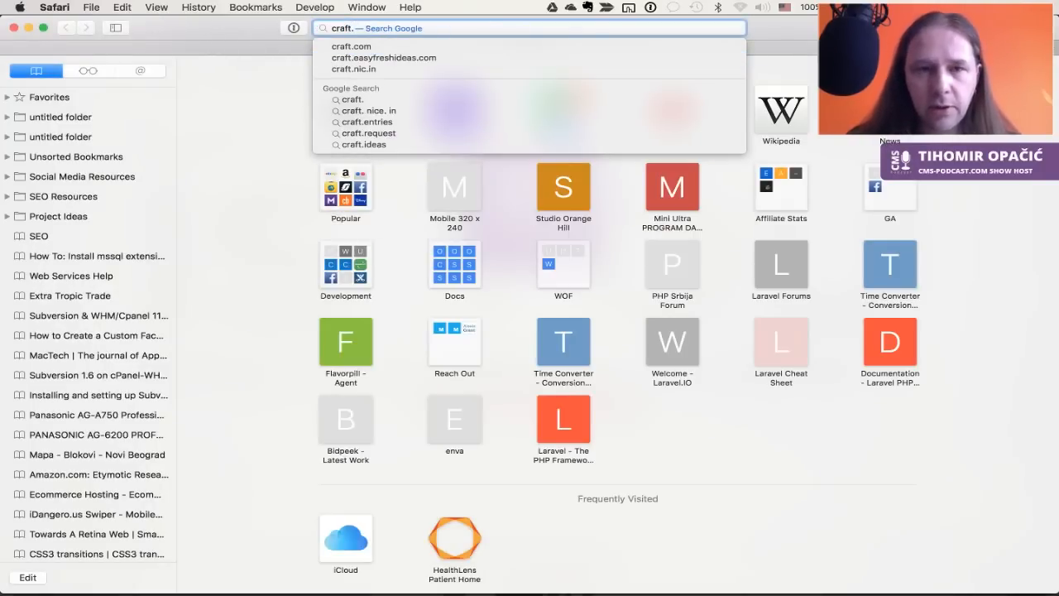
{"action": "type", "text": "dev/"}
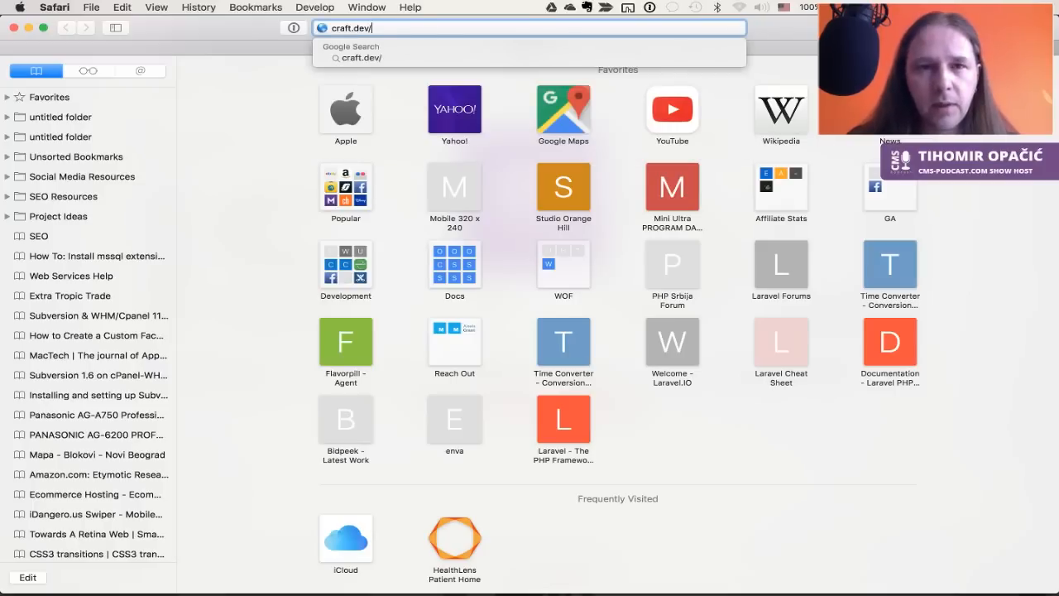
{"action": "type", "text": "login"}
{"action": "key", "text": "Return"}
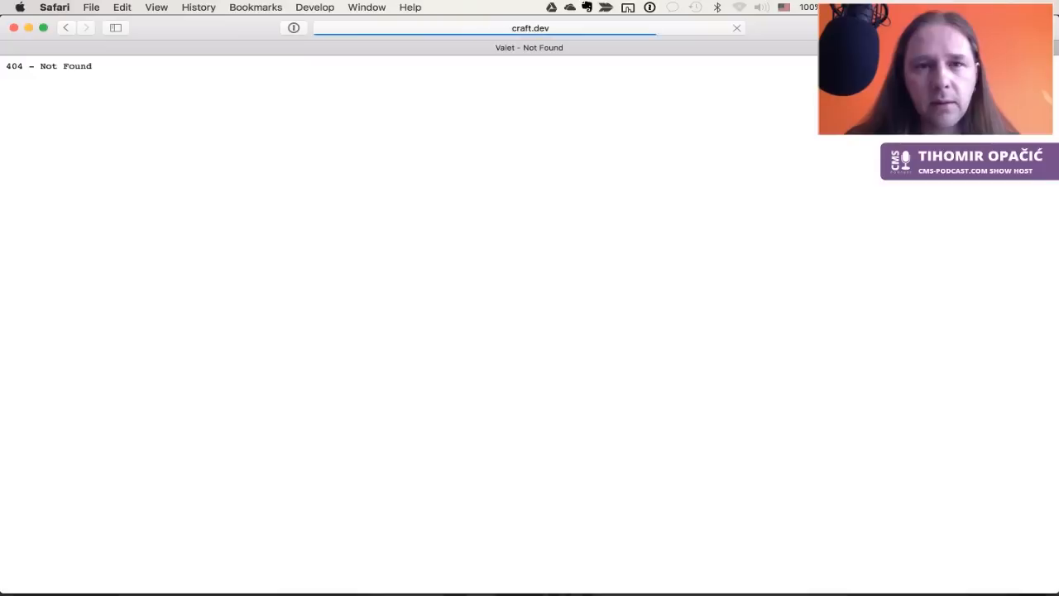
{"action": "left_click", "coordinate": [504, 28]}
{"action": "left_click", "coordinate": [350, 29]}
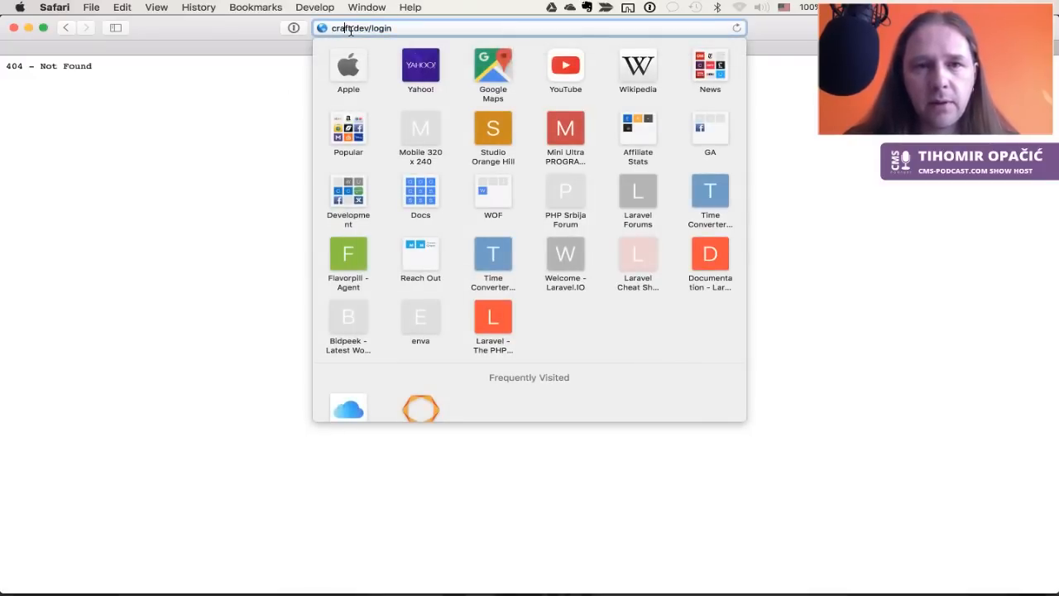
{"action": "type", "text": "cms"}
{"action": "key", "text": "Return"}
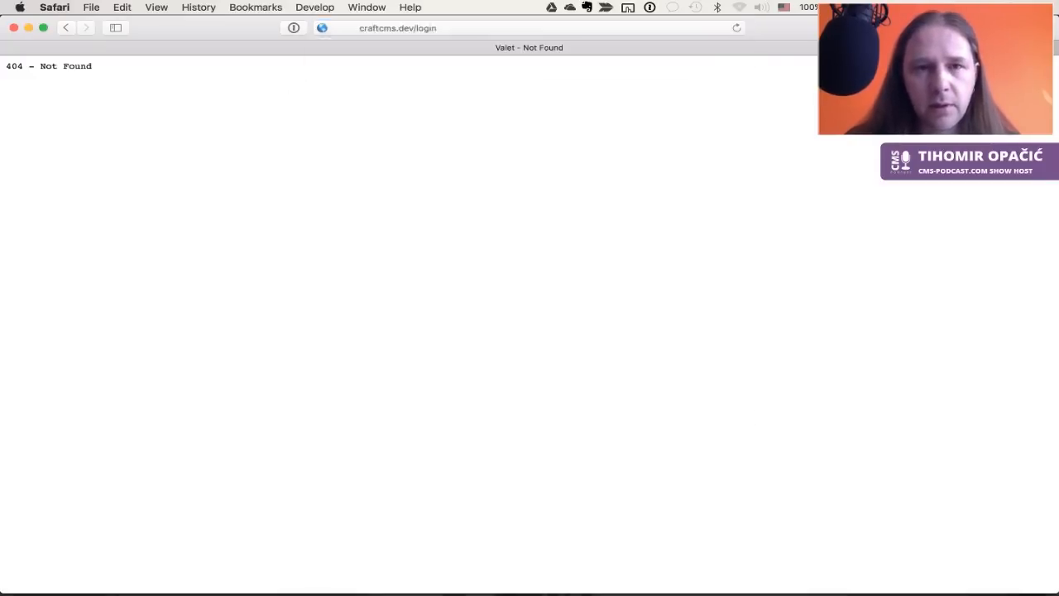
{"action": "left_click", "coordinate": [556, 31]}
{"action": "key", "text": "Right"}
{"action": "key", "text": "BackSpace"}
{"action": "key", "text": "BackSpace"}
{"action": "key", "text": "BackSpace"}
{"action": "key", "text": "BackSpace"}
{"action": "key", "text": "BackSpace"}
{"action": "key", "text": "Return"}
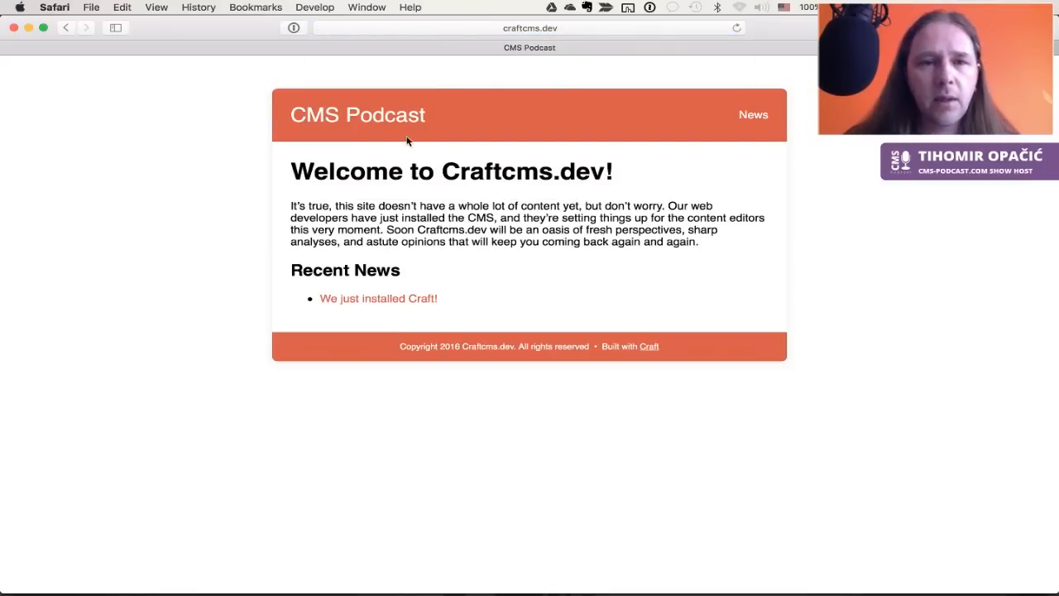
Load craftcms.dev/admin to reach the control panel login page
{"action": "left_click", "coordinate": [376, 28]}
{"action": "key", "text": "Right"}
{"action": "type", "text": "/admin"}
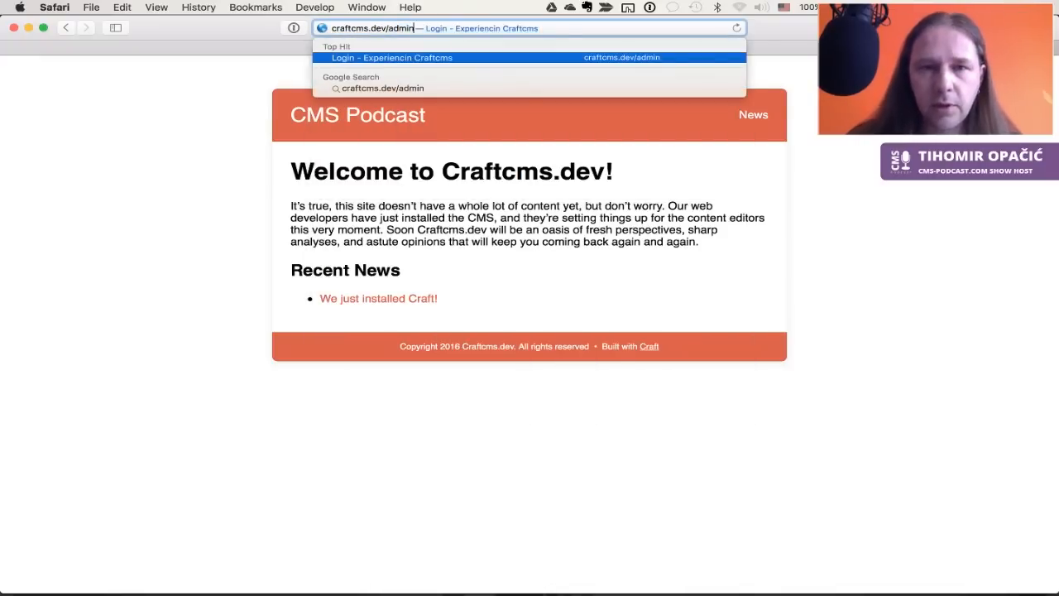
{"action": "key", "text": "Return"}
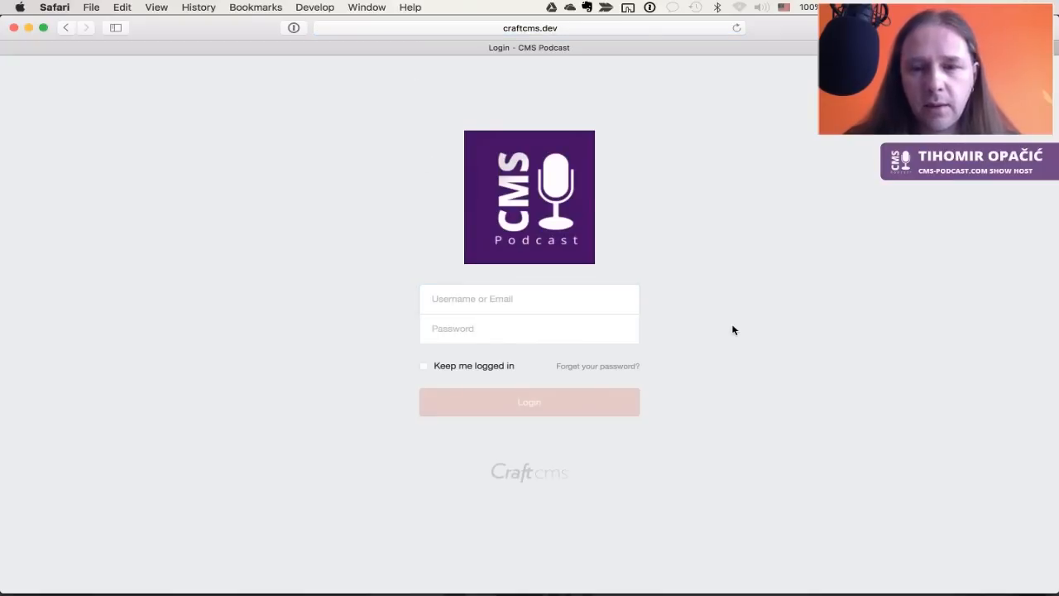
Log in on Safari with the new user's email and saved password from 1Password
{"action": "key", "text": "super+backslash"}
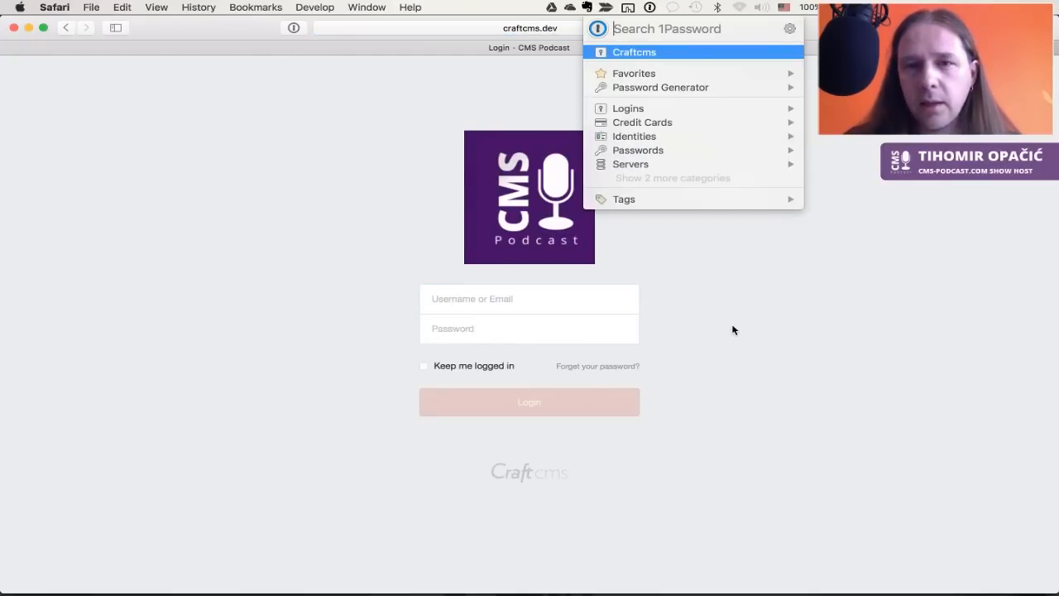
{"action": "key", "text": "Down"}
{"action": "key", "text": "Down"}
{"action": "key", "text": "Down"}
{"action": "key", "text": "Down"}
{"action": "key", "text": "Down"}
{"action": "key", "text": "Right"}
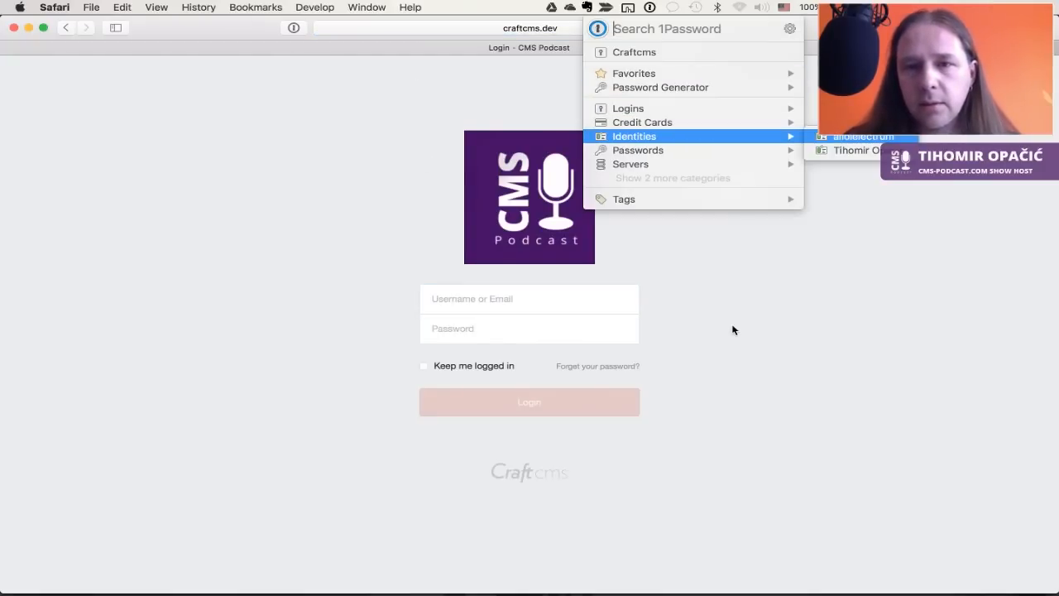
{"action": "key", "text": "Right"}
{"action": "key", "text": "Down"}
{"action": "key", "text": "Down"}
{"action": "key", "text": "Down"}
{"action": "key", "text": "Down"}
{"action": "key", "text": "Down"}
{"action": "key", "text": "Down"}
{"action": "key", "text": "Down"}
{"action": "key", "text": "Down"}
{"action": "key", "text": "Return"}
{"action": "left_click", "coordinate": [541, 302]}
{"action": "key", "text": "super+v"}
{"action": "key", "text": "Tab"}
{"action": "key", "text": "super+alt+backslash"}
{"action": "key", "text": "Right"}
{"action": "key", "text": "Return"}
{"action": "key", "text": "super+v"}
{"action": "left_click", "coordinate": [518, 398]}
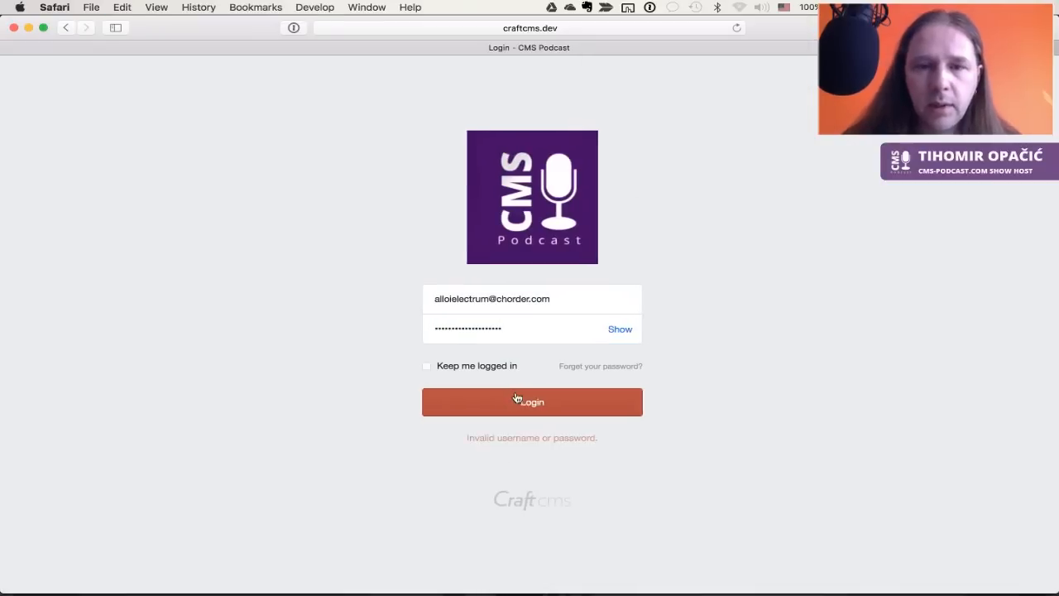
Retry the login with the email domain corrected to mailinator, then with the bare username
{"action": "double_click", "coordinate": [503, 302]}
{"action": "left_click_drag", "start_coordinate": [494, 300], "coordinate": [533, 299]}
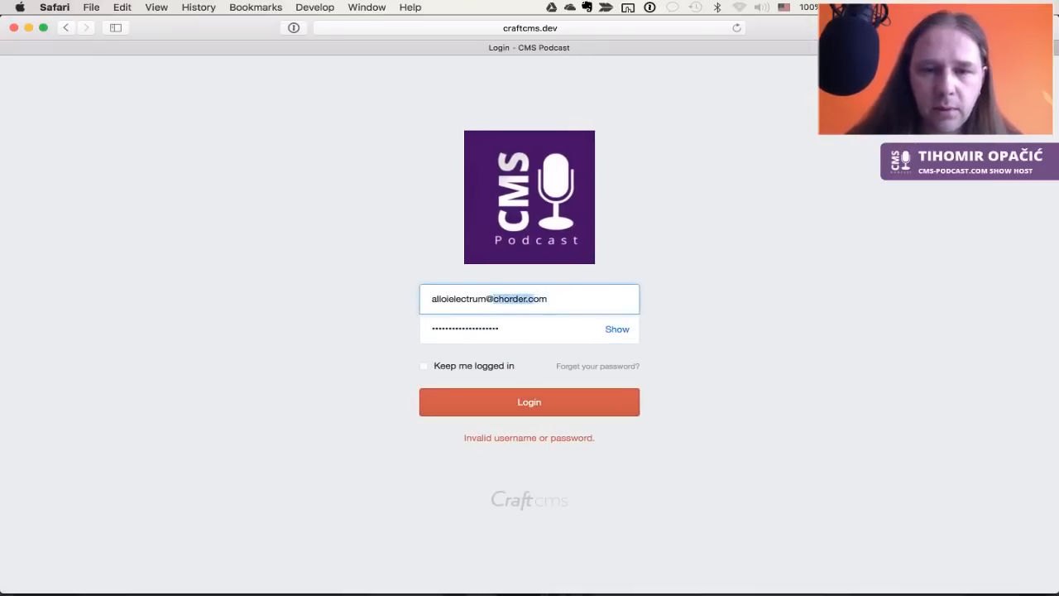
{"action": "type", "text": "mailinator"}
{"action": "key", "text": "Return"}
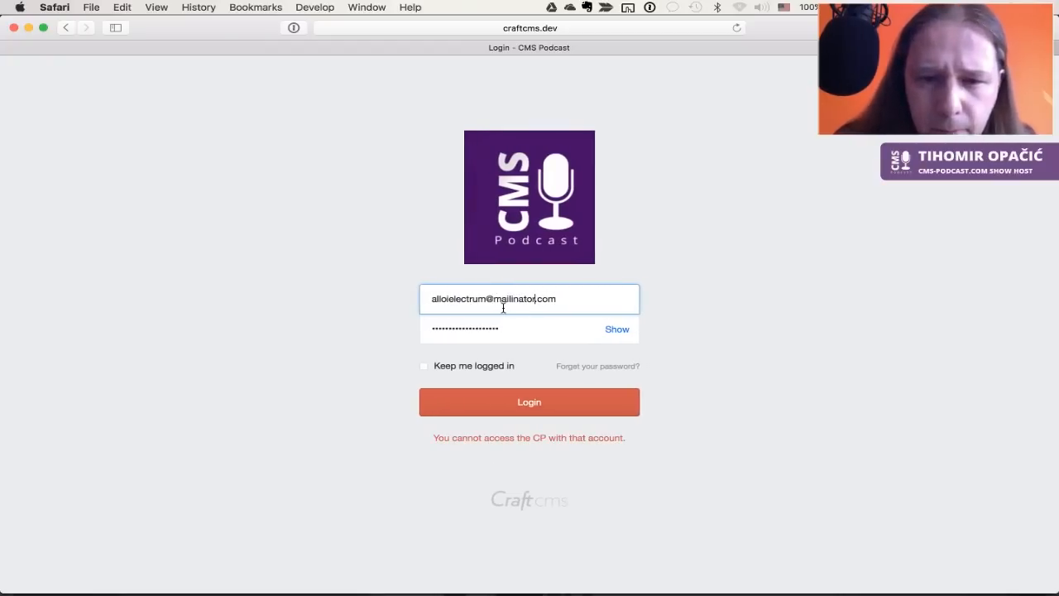
{"action": "left_click", "coordinate": [613, 330]}
{"action": "left_click", "coordinate": [684, 303]}
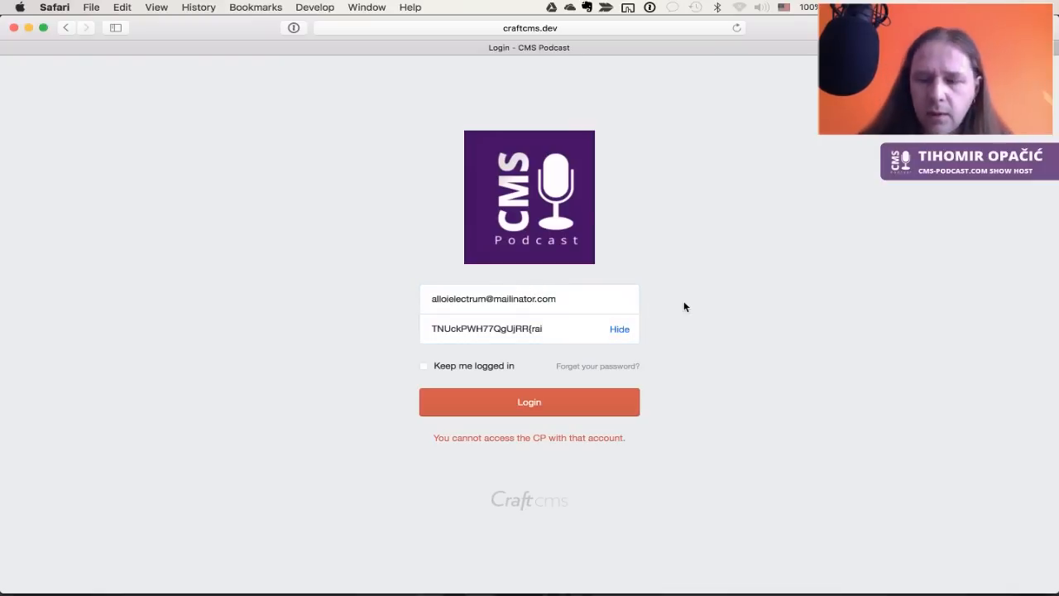
{"action": "key", "text": "alt+super+backslash"}
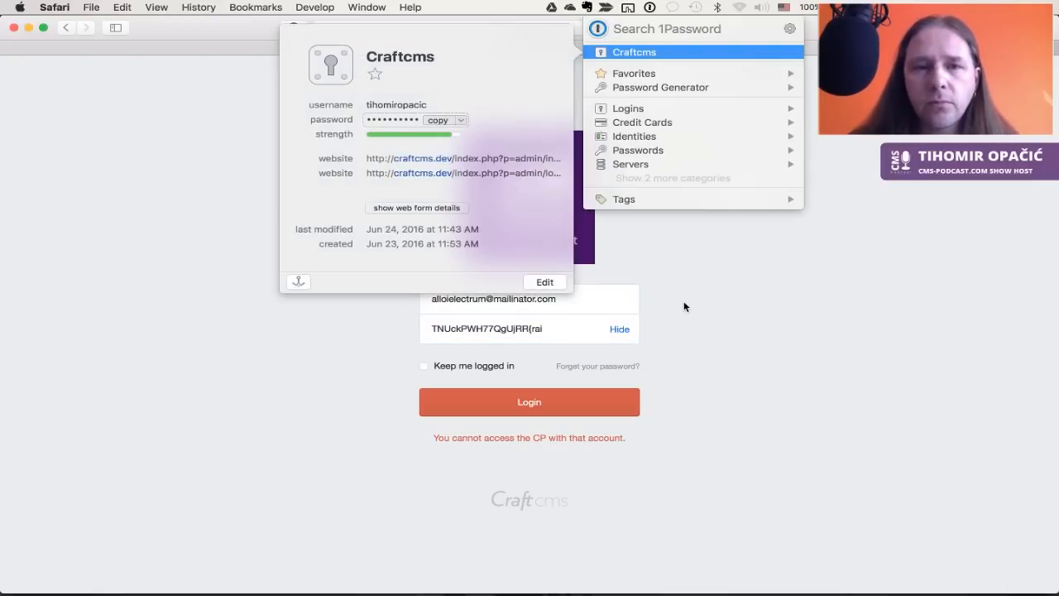
{"action": "left_click", "coordinate": [683, 306]}
{"action": "left_click", "coordinate": [552, 330]}
{"action": "key", "text": "super+a"}
{"action": "left_click", "coordinate": [551, 325]}
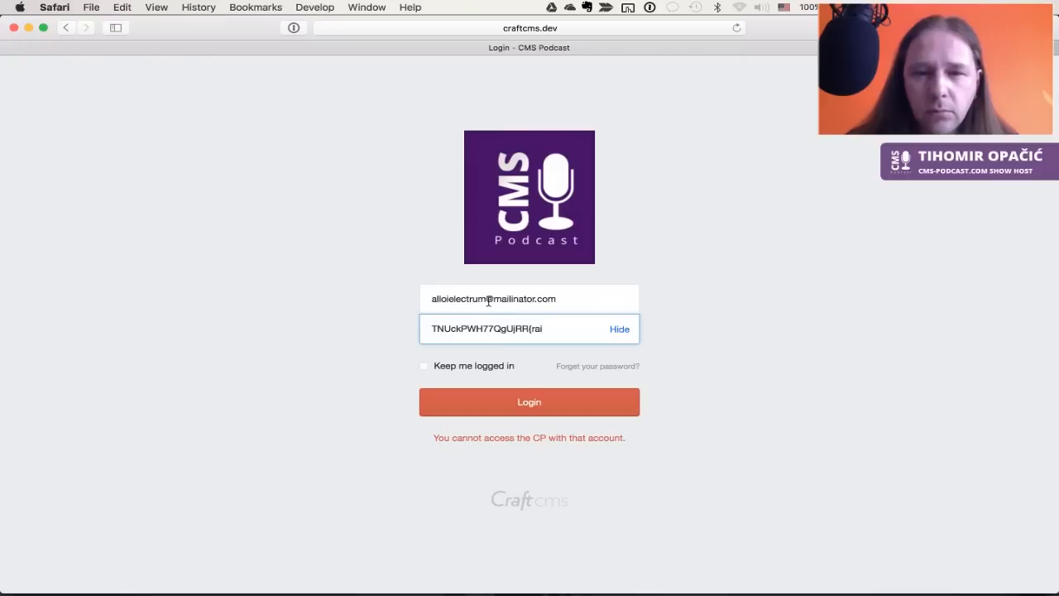
{"action": "left_click_drag", "start_coordinate": [489, 301], "coordinate": [865, 366]}
{"action": "key", "text": "BackSpace"}
{"action": "left_click", "coordinate": [603, 408]}
Clear the username and sign in as admin in Chrome using 1Password
{"action": "left_click", "coordinate": [532, 298]}
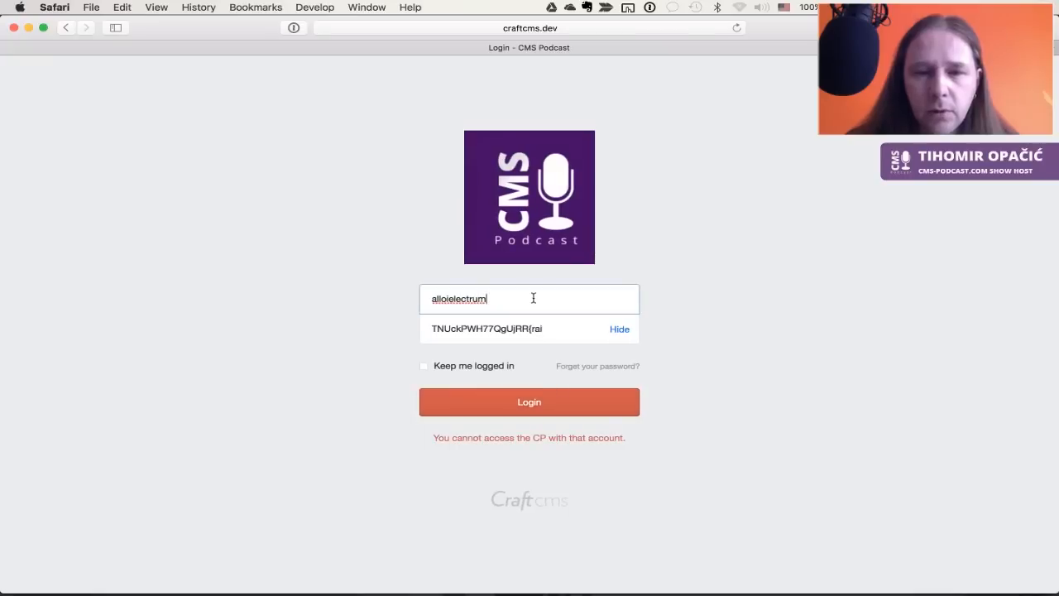
{"action": "key", "text": "super+a"}
{"action": "key", "text": "BackSpace"}
{"action": "key", "text": "super+Tab"}
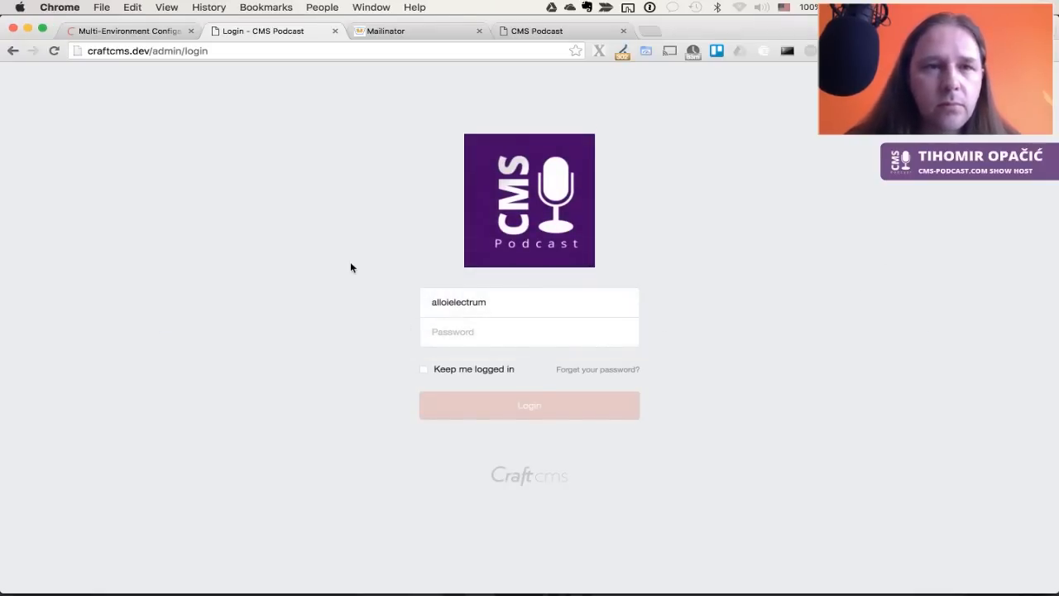
{"action": "left_click", "coordinate": [541, 300]}
{"action": "key", "text": "super+a"}
{"action": "key", "text": "BackSpace"}
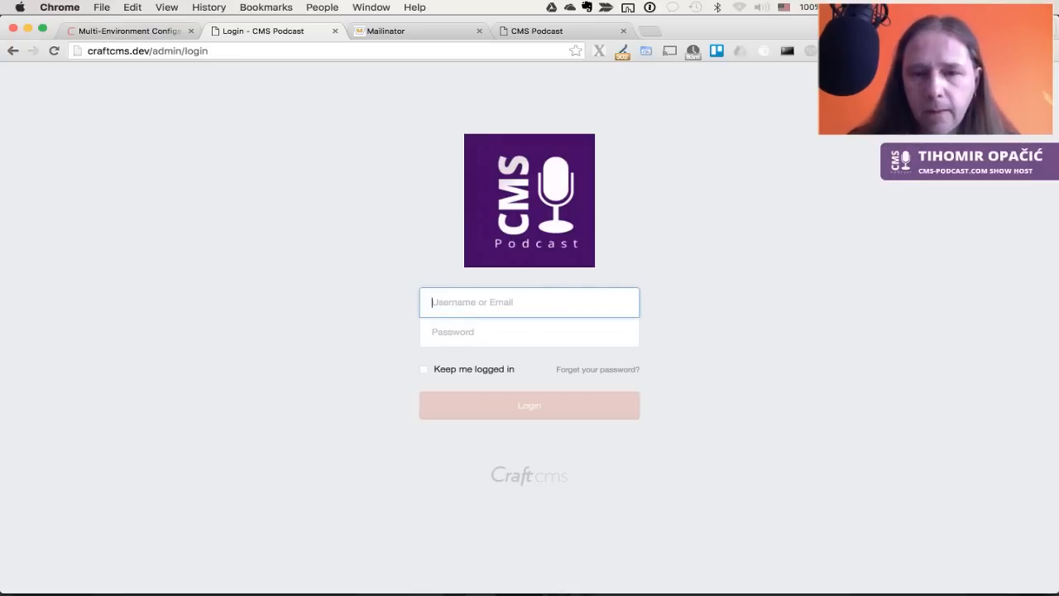
{"action": "key", "text": "super+alt+backslash"}
{"action": "key", "text": "Return"}
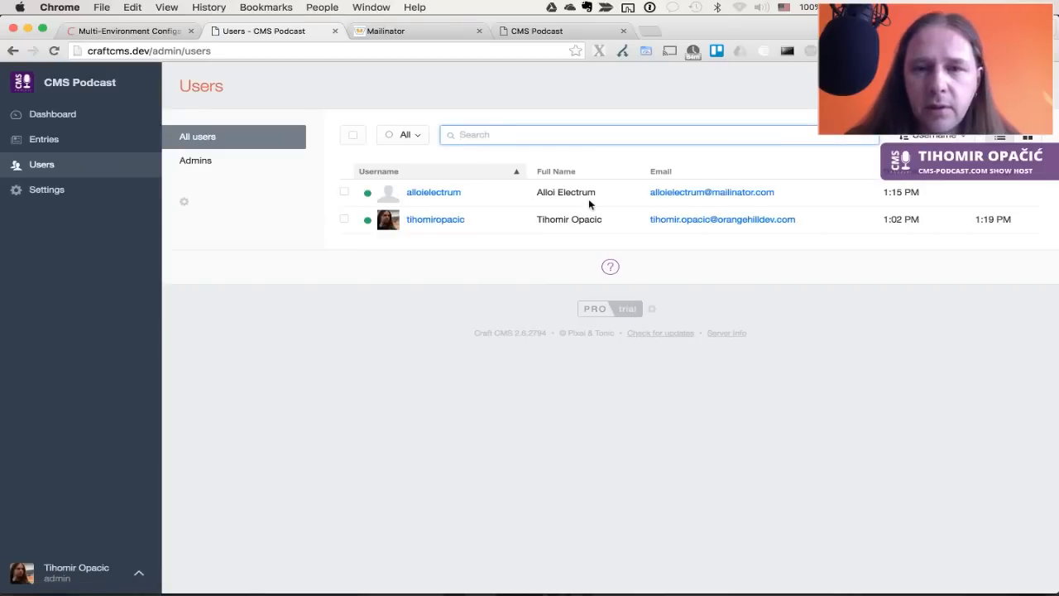
Copy the new user's email from the Users list and try it as the Safari login
{"action": "left_click_drag", "start_coordinate": [776, 191], "coordinate": [654, 199]}
{"action": "key", "text": "super+c"}
{"action": "key", "text": "super+Tab"}
{"action": "key", "text": "super+v"}
{"action": "left_click", "coordinate": [524, 405]}
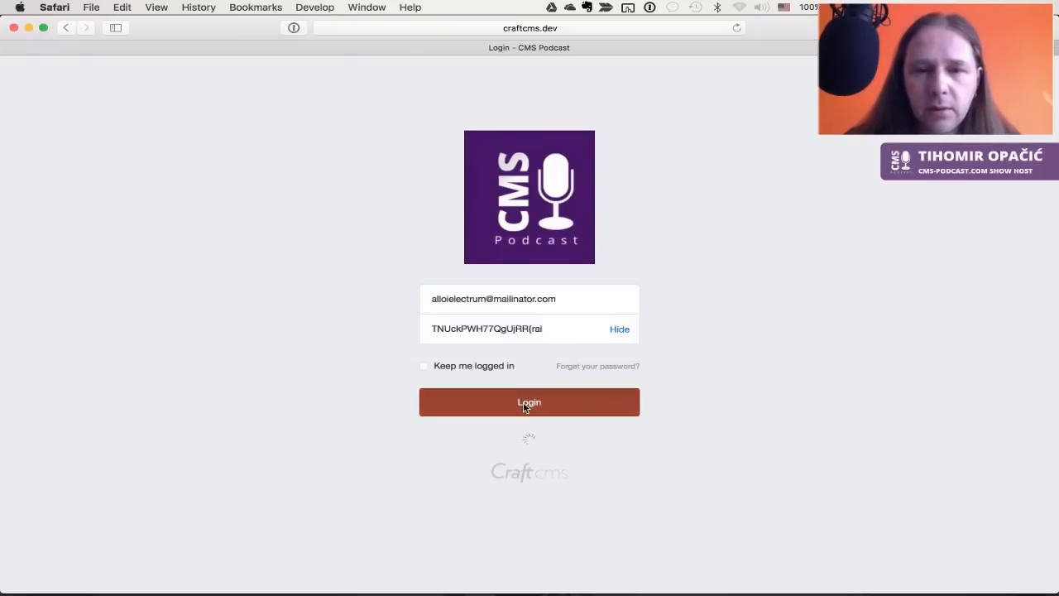
Discard the accidentally opened email message and return to the admin's Chrome window
{"action": "key", "text": "super+Tab"}
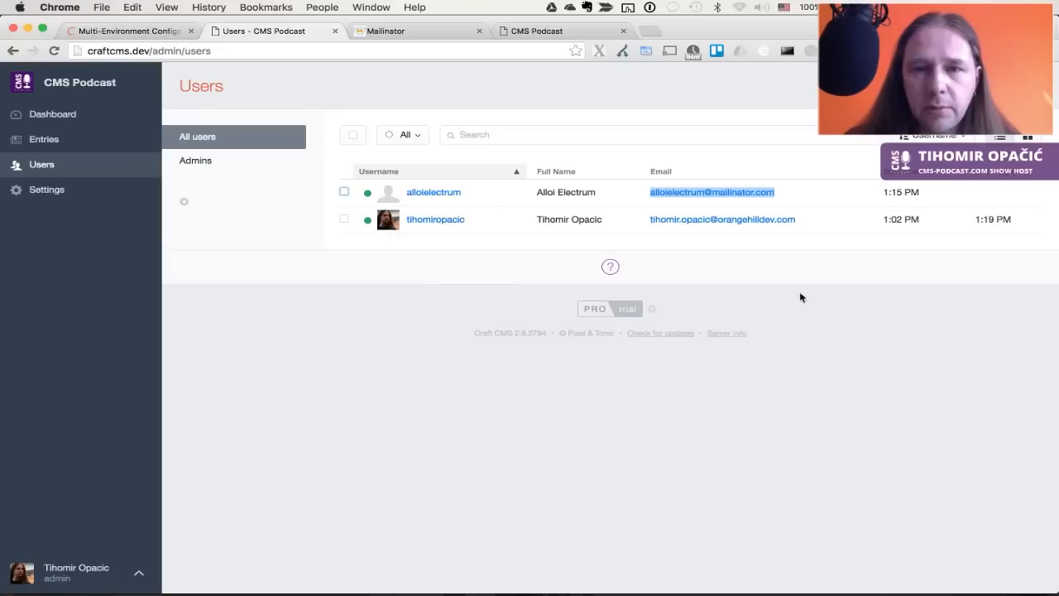
{"action": "left_click", "coordinate": [659, 194]}
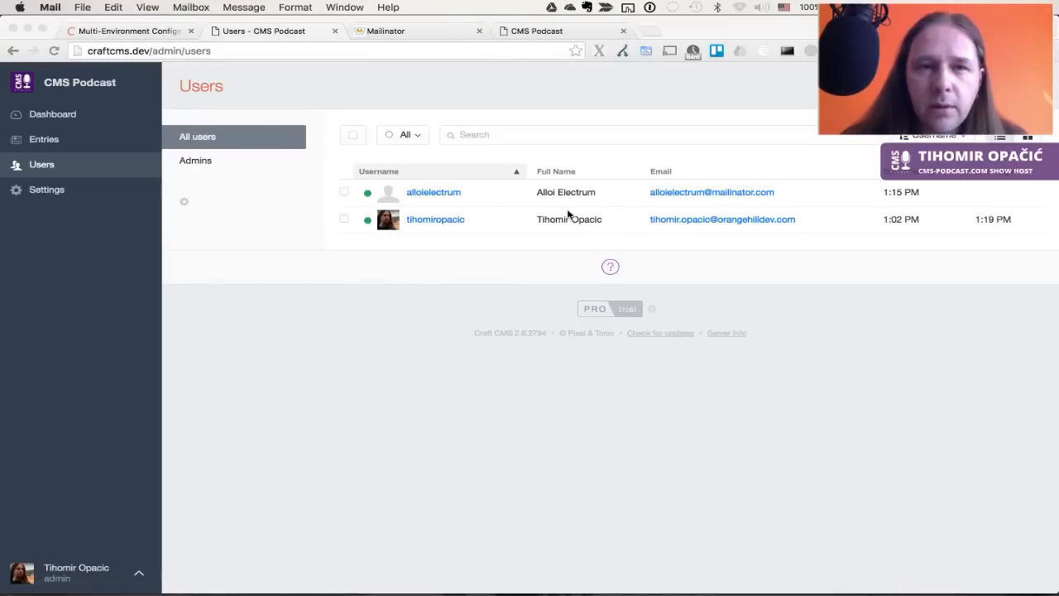
{"action": "key", "text": "super+w"}
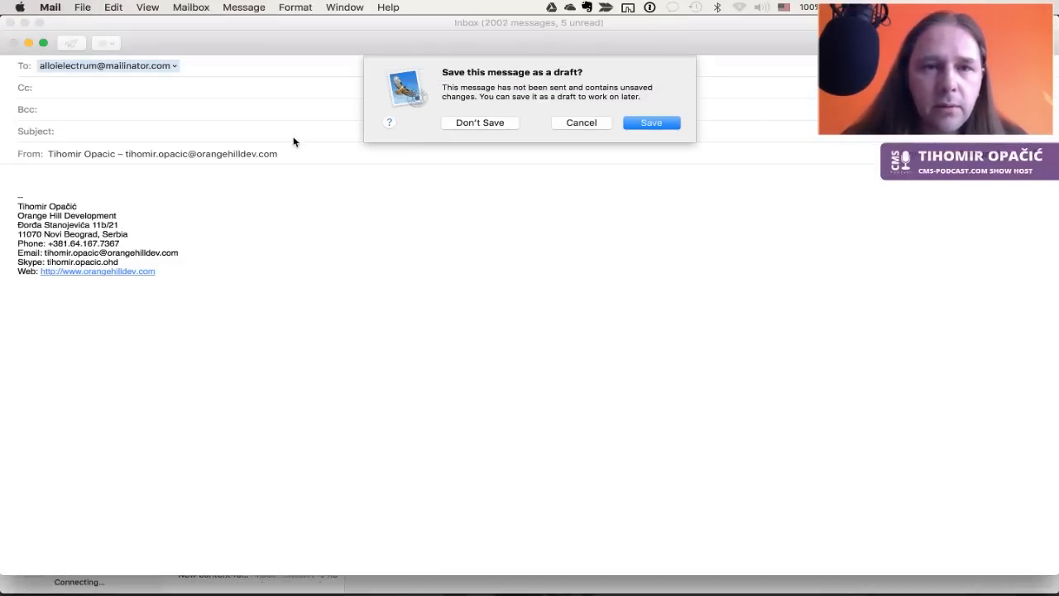
{"action": "left_click", "coordinate": [491, 122]}
{"action": "key", "text": "super+Tab"}
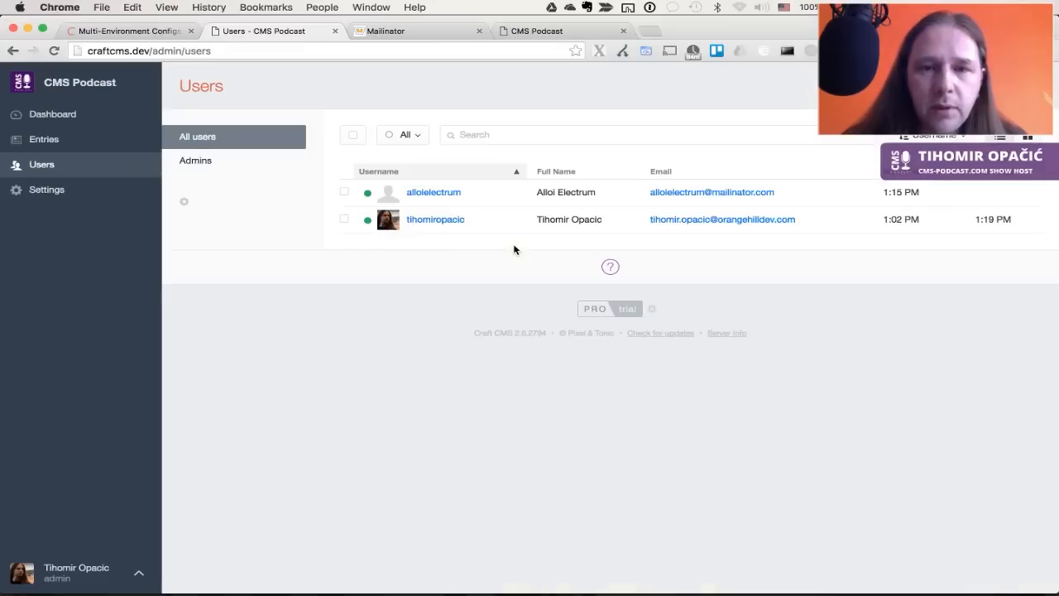
Tick 'Require a password reset on next login' for the new user and save
{"action": "left_click", "coordinate": [449, 192]}
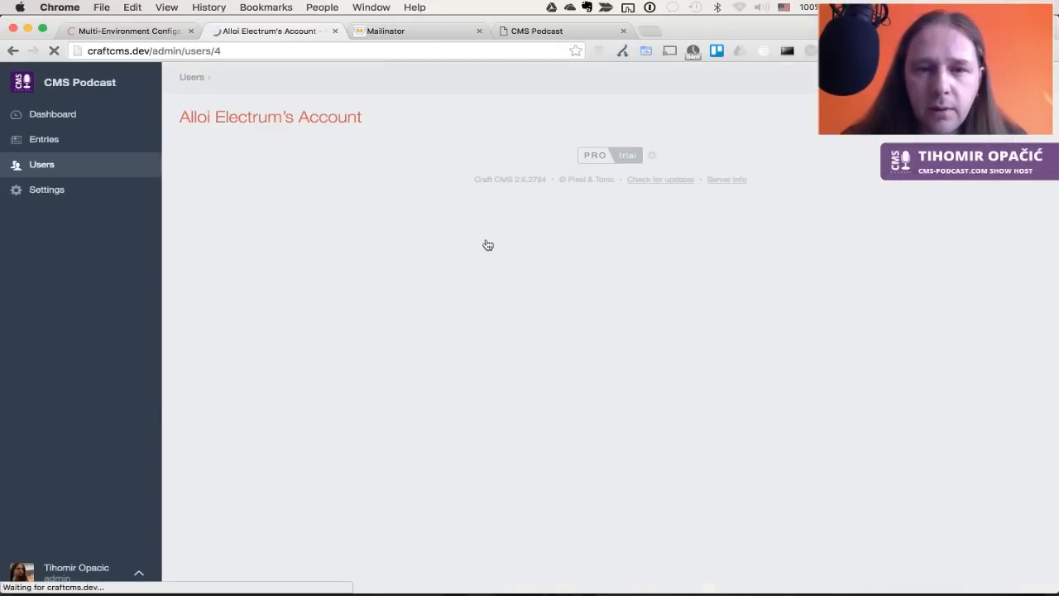
{"action": "left_click", "coordinate": [356, 346]}
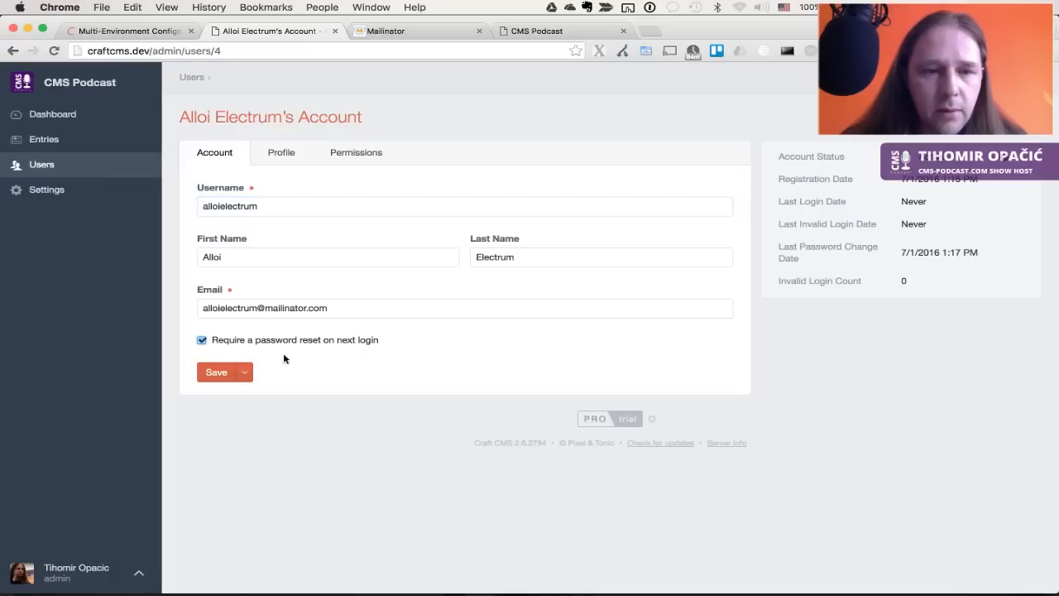
{"action": "left_click", "coordinate": [217, 371]}
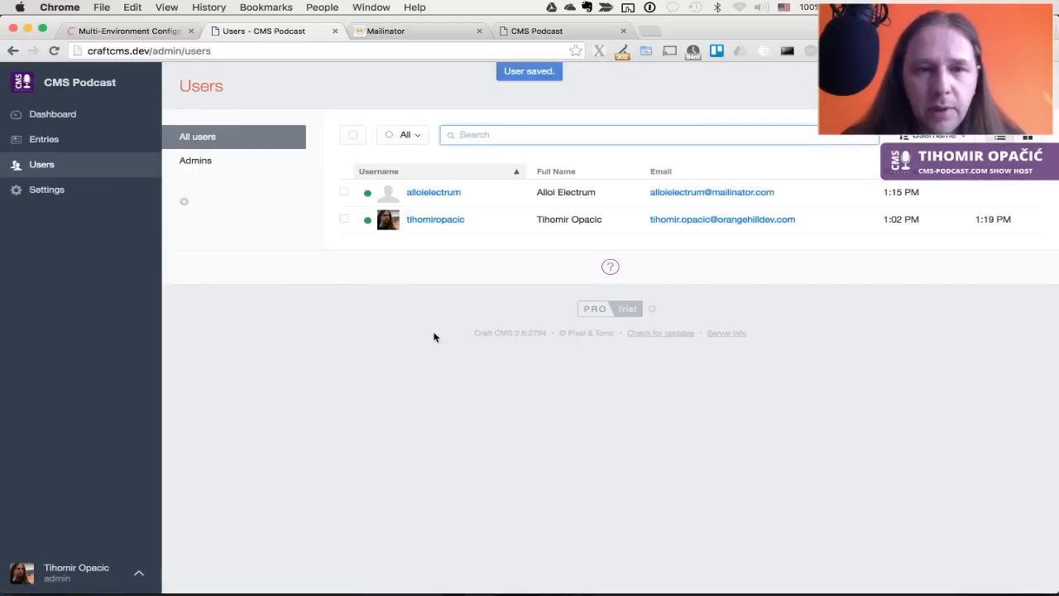
Switch to Safari and reload the Craft CMS login page
{"action": "key", "text": "super+Tab"}
{"action": "key", "text": "super+Tab"}
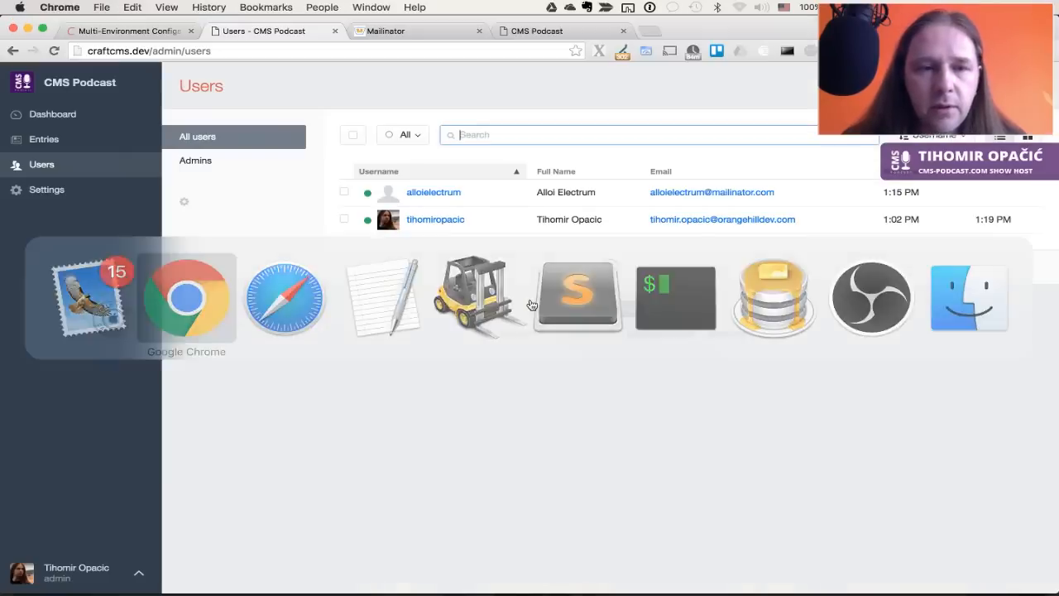
{"action": "key", "text": "super+Tab"}
{"action": "key", "text": "Tab"}
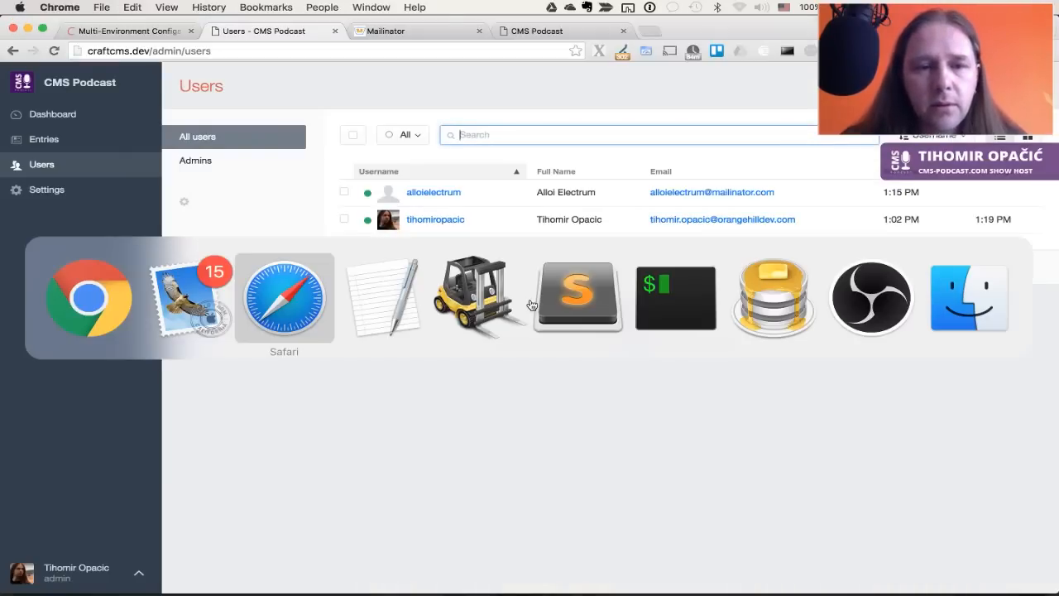
{"action": "key", "text": "super+r"}
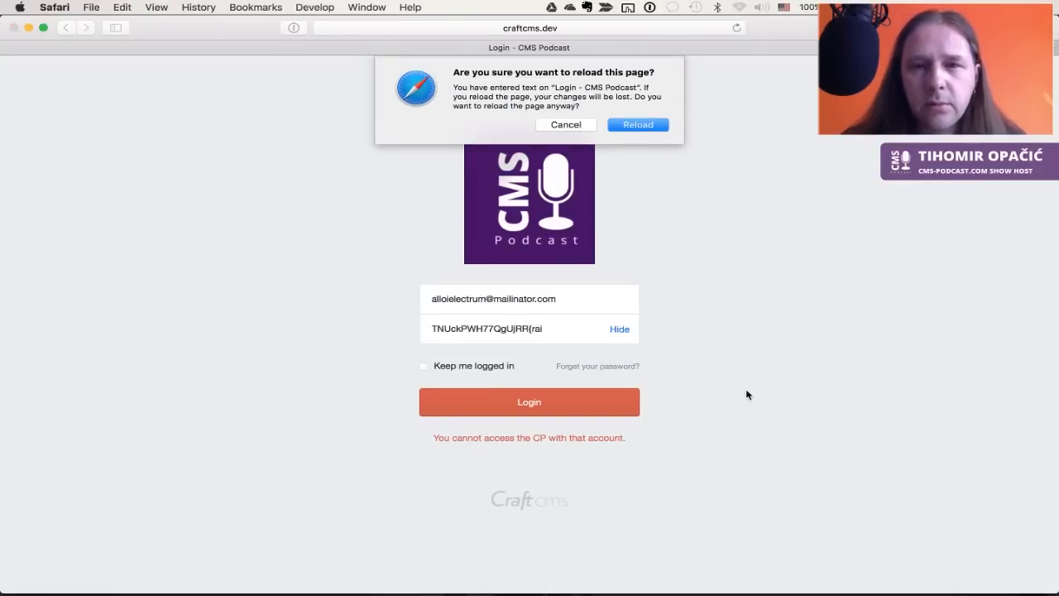
Reload the login page and paste the new user's email, copied from Chrome's Users list
{"action": "key", "text": "Return"}
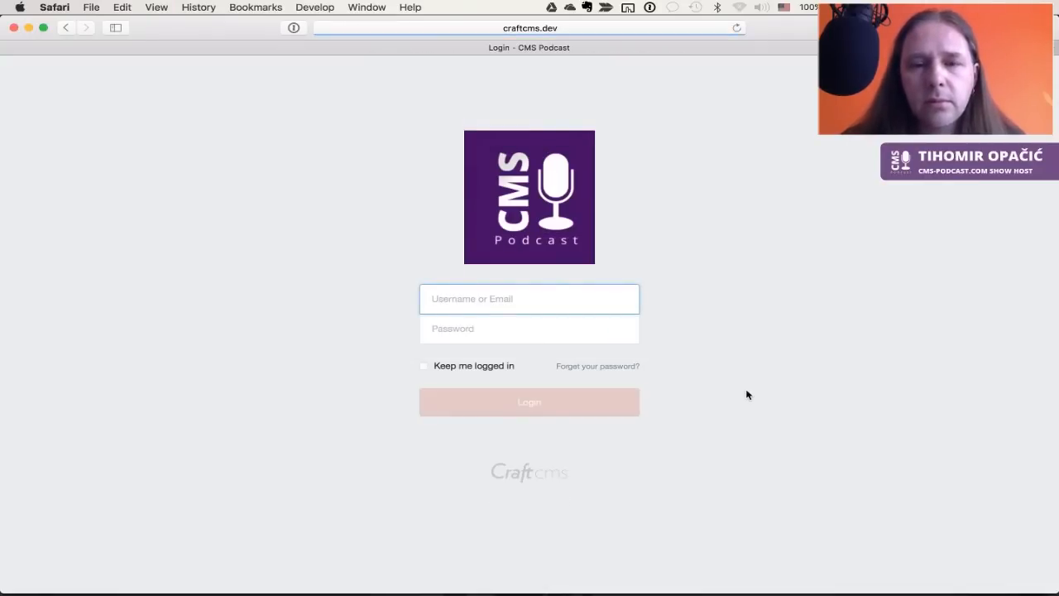
{"action": "key", "text": "super+Tab"}
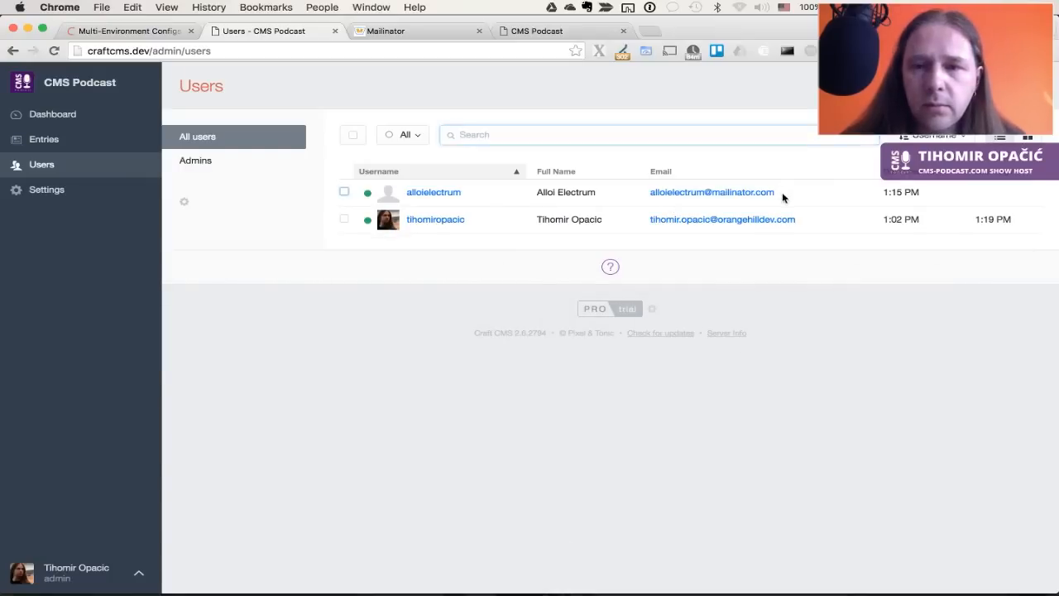
{"action": "left_click_drag", "start_coordinate": [784, 196], "coordinate": [645, 197]}
{"action": "key", "text": "super+c"}
{"action": "key", "text": "super+Tab"}
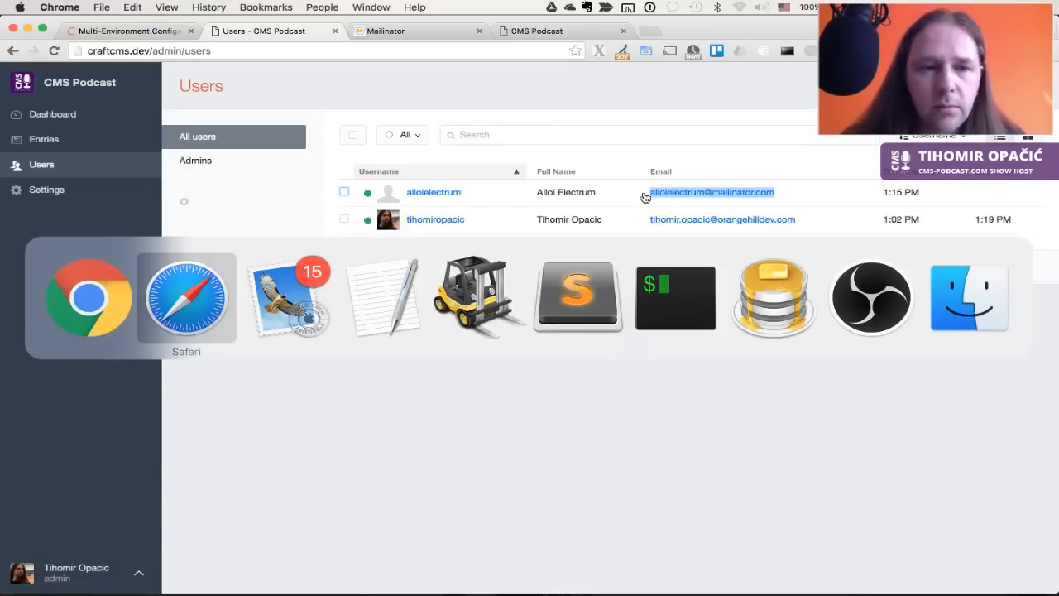
{"action": "key", "text": "super+v"}
Fill the saved Craftcms password from 1Password, attempt login, and return to Chrome
{"action": "key", "text": "Tab"}
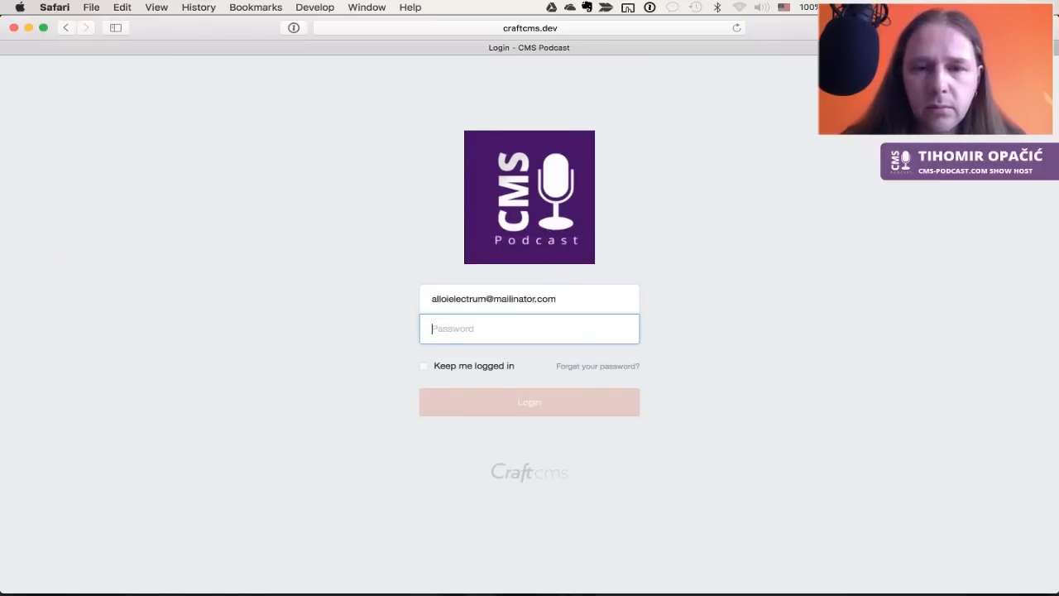
{"action": "key", "text": "alt+super+backslash"}
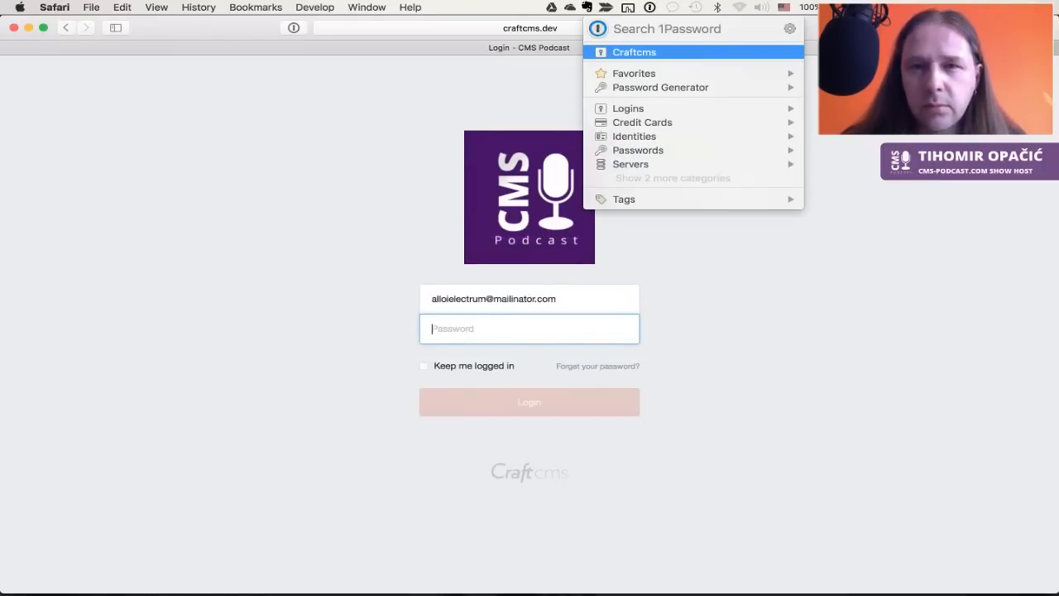
{"action": "key", "text": "Right"}
{"action": "key", "text": "Return"}
{"action": "key", "text": "super+v"}
{"action": "left_click", "coordinate": [499, 414]}
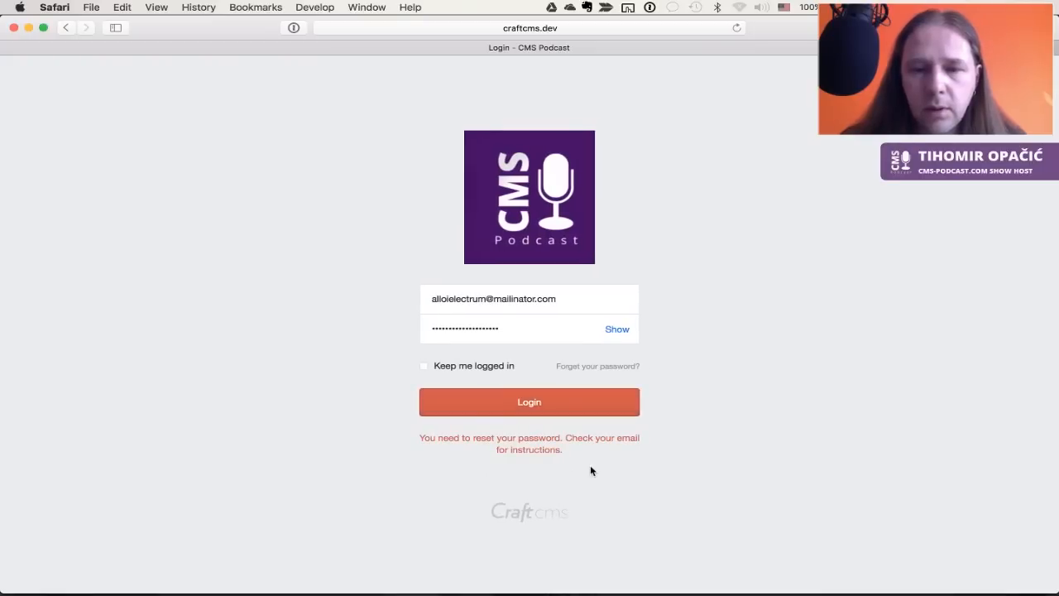
{"action": "key", "text": "super+Tab"}
Open the 'Reset your password' email in Mailinator and load its reset link in Safari
{"action": "key", "text": "ctrl+Tab"}
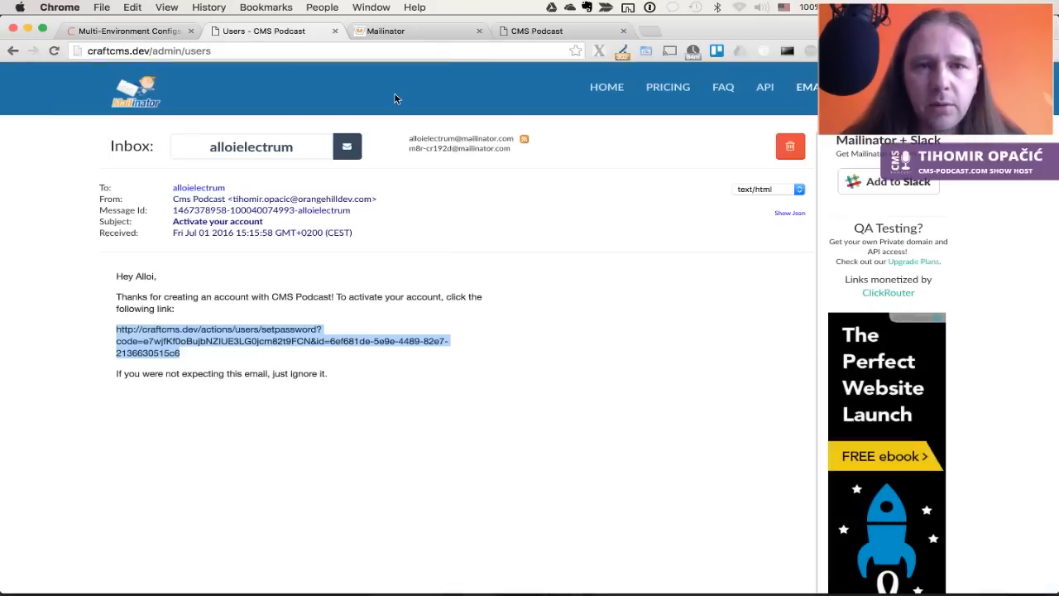
{"action": "key", "text": "super+bracketleft"}
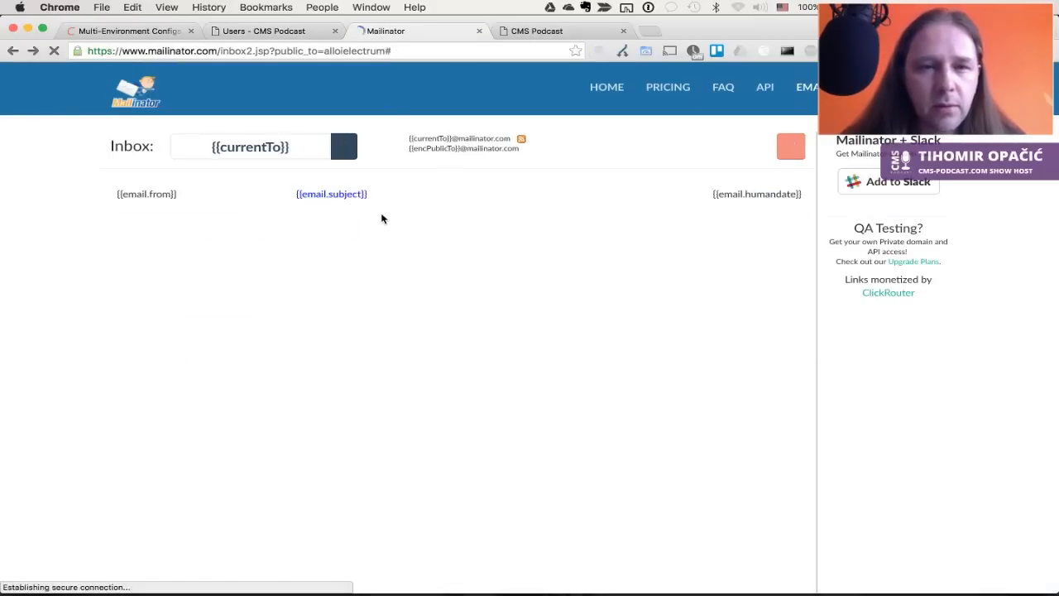
{"action": "left_click", "coordinate": [359, 193]}
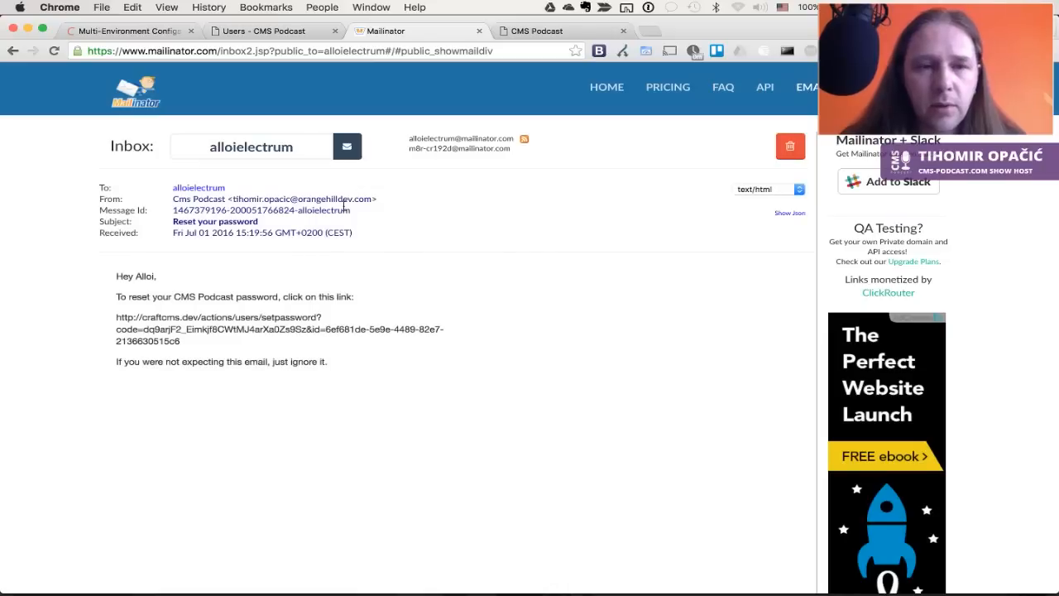
{"action": "left_click_drag", "start_coordinate": [193, 341], "coordinate": [116, 317]}
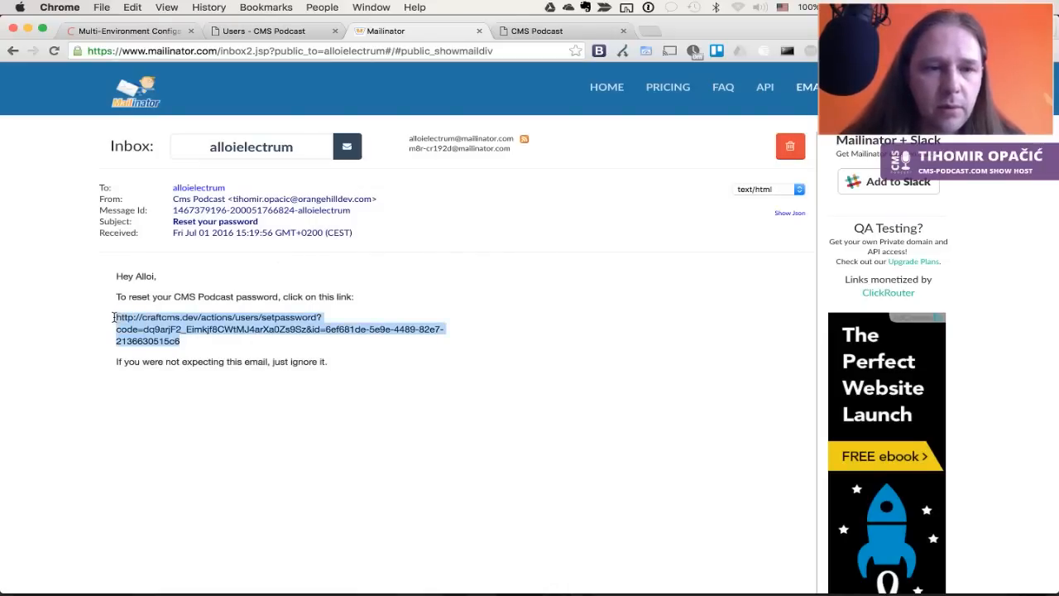
{"action": "key", "text": "super+Tab"}
{"action": "key", "text": "super+l"}
{"action": "key", "text": "super+v"}
{"action": "key", "text": "Return"}
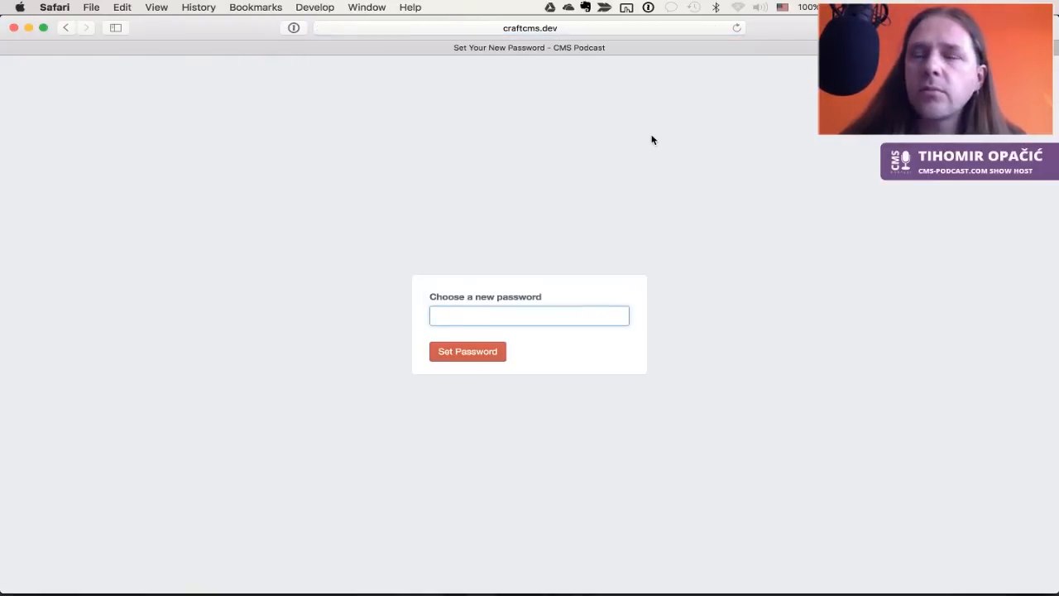
Set a new password via 1Password, retrying with a different one, and save the login
{"action": "key", "text": "alt+super+backslash"}
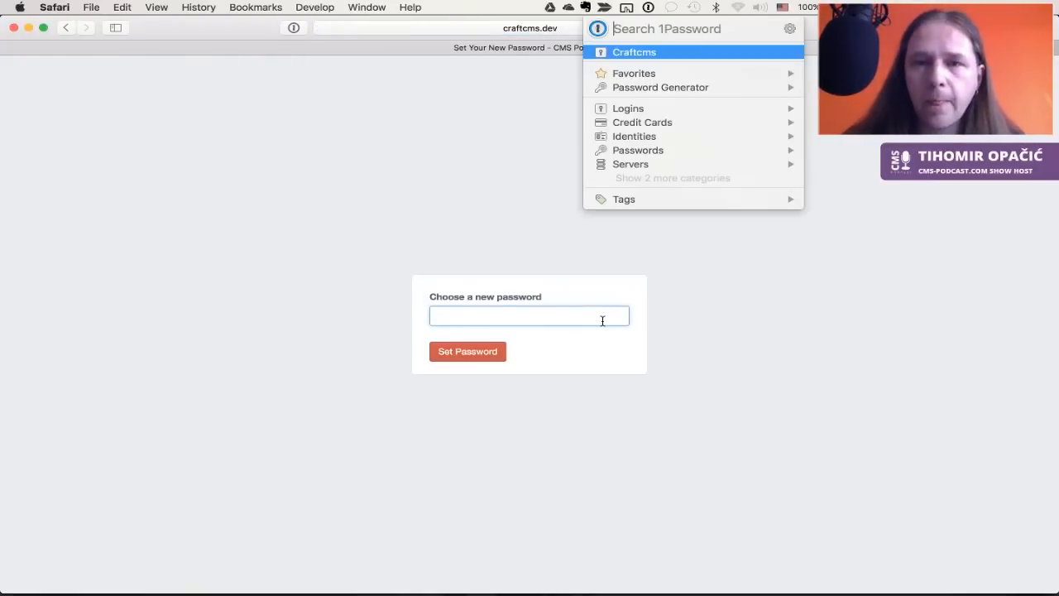
{"action": "key", "text": "Up"}
{"action": "key", "text": "Return"}
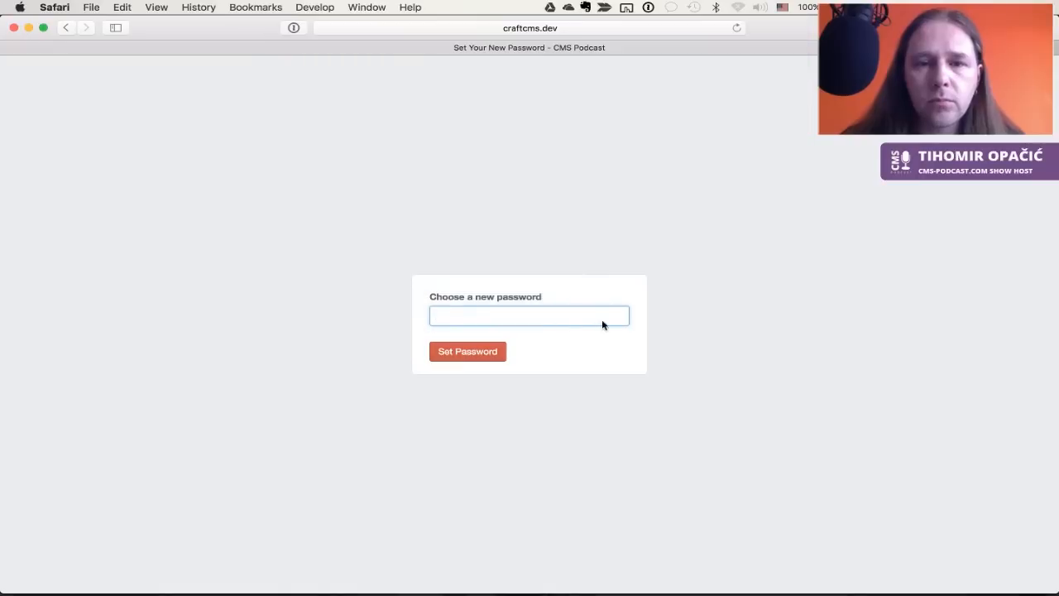
{"action": "key", "text": "super+v"}
{"action": "left_click", "coordinate": [486, 352]}
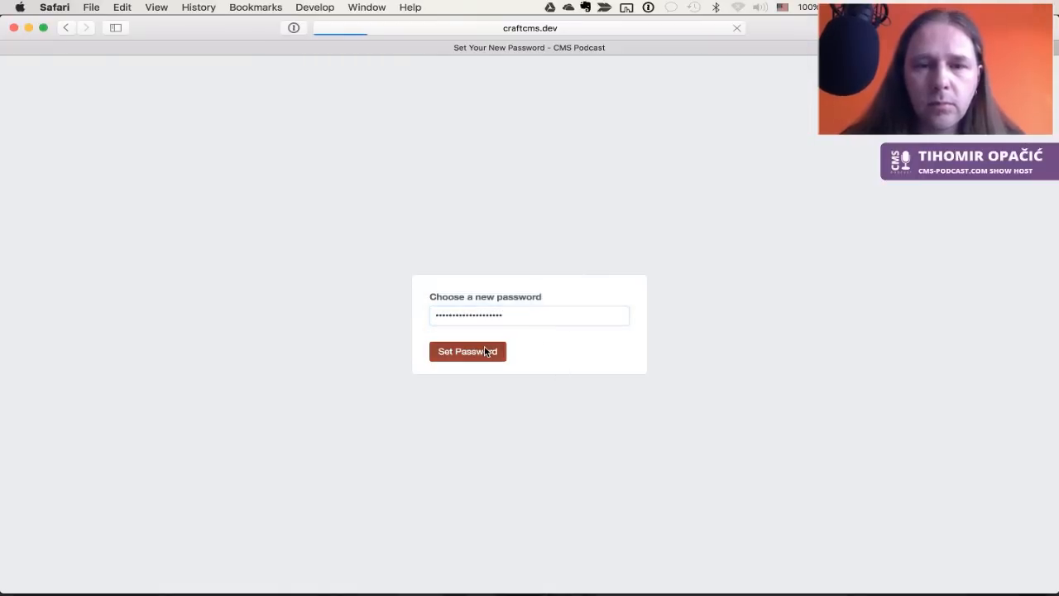
{"action": "key", "text": "super+v"}
{"action": "left_click", "coordinate": [469, 365]}
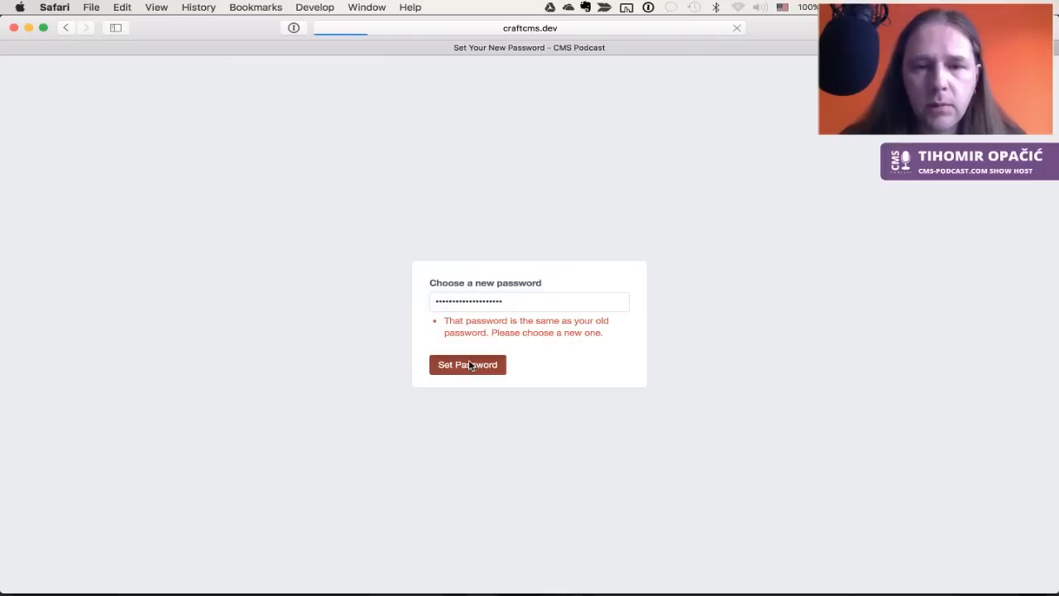
{"action": "key", "text": "super+v"}
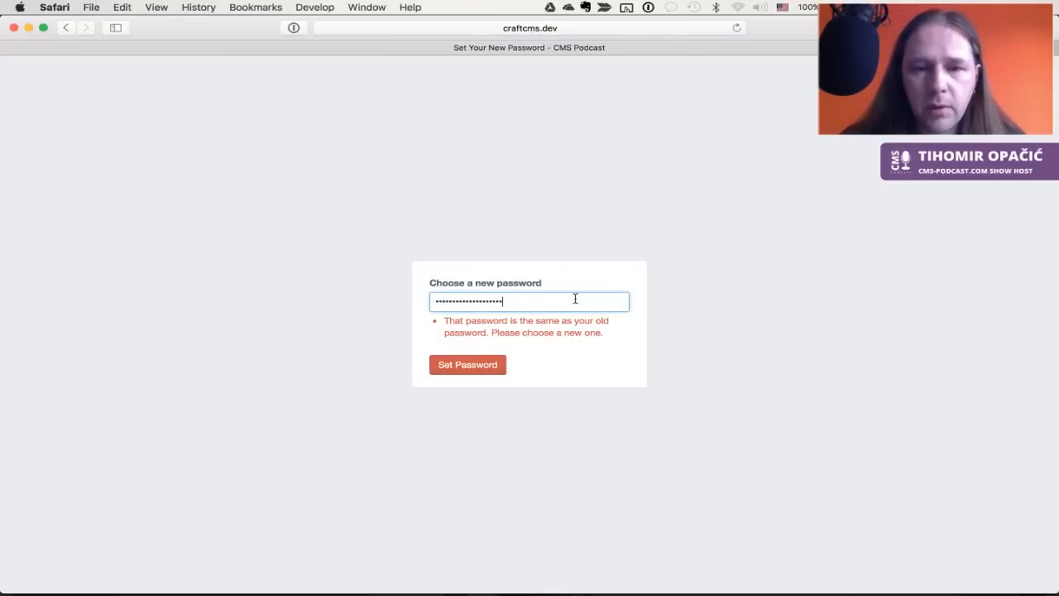
{"action": "left_click", "coordinate": [485, 365]}
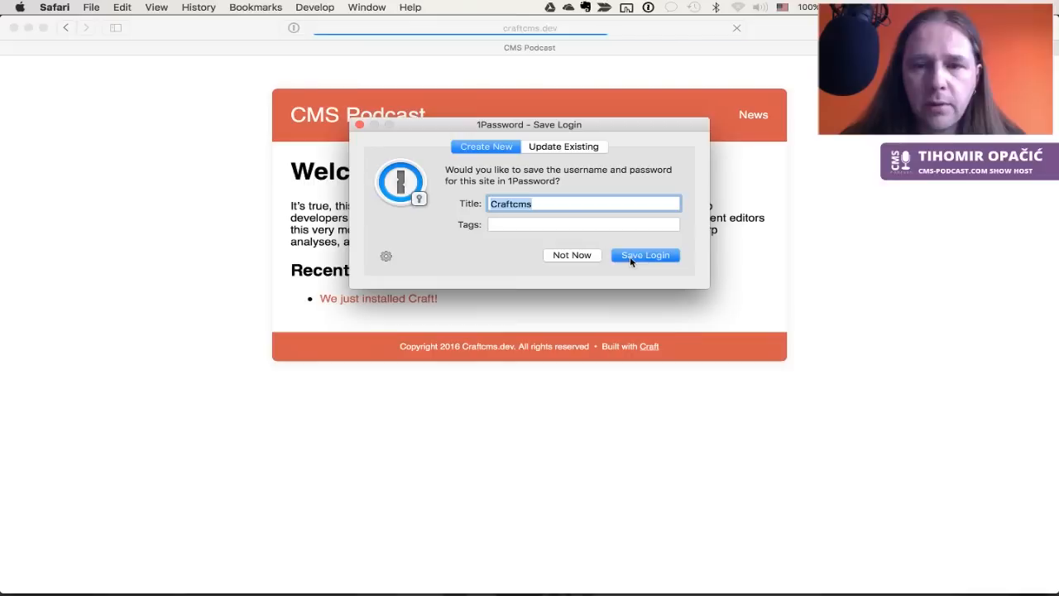
{"action": "left_click", "coordinate": [630, 257]}
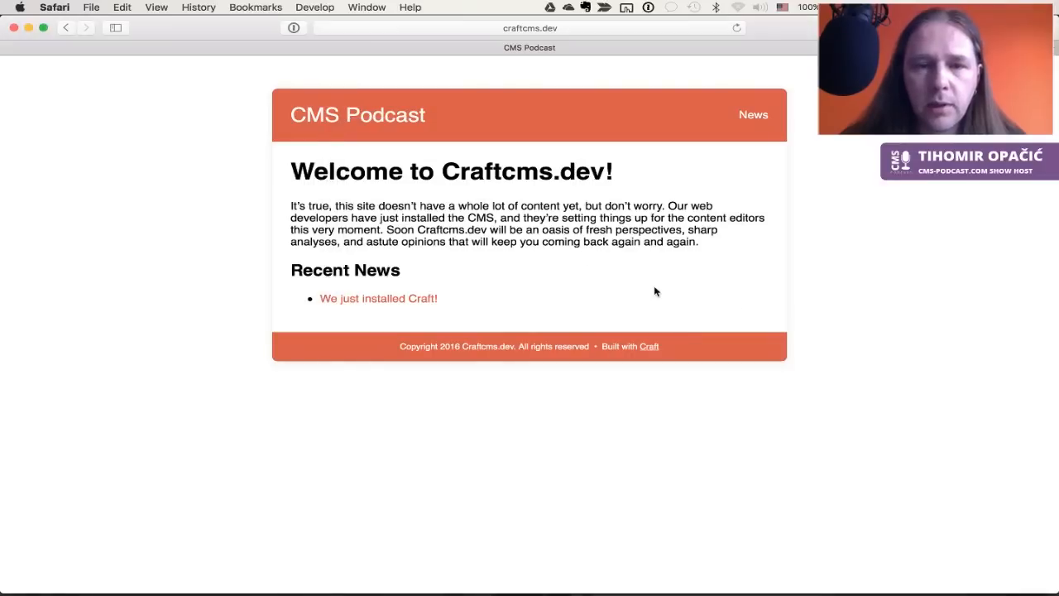
Close the Mailinator inbox tab and reload Craft's Users list in Chrome
{"action": "left_click", "coordinate": [421, 29]}
{"action": "left_click", "coordinate": [125, 149]}
{"action": "key", "text": "super+Tab"}
{"action": "left_click", "coordinate": [463, 418]}
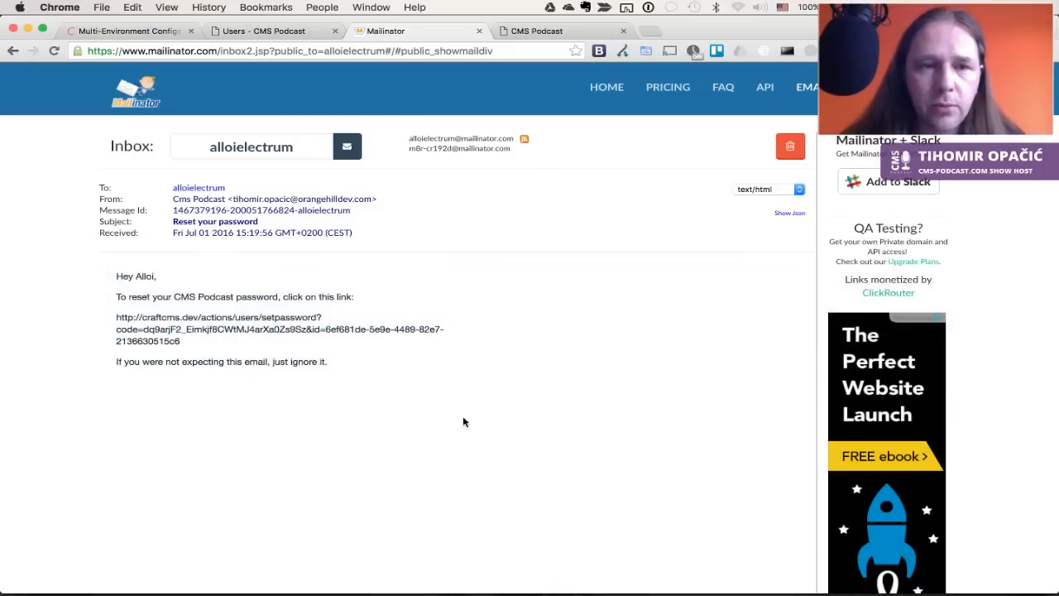
{"action": "key", "text": "super+w"}
{"action": "key", "text": "ctrl+shift+Tab"}
{"action": "left_click", "coordinate": [474, 425]}
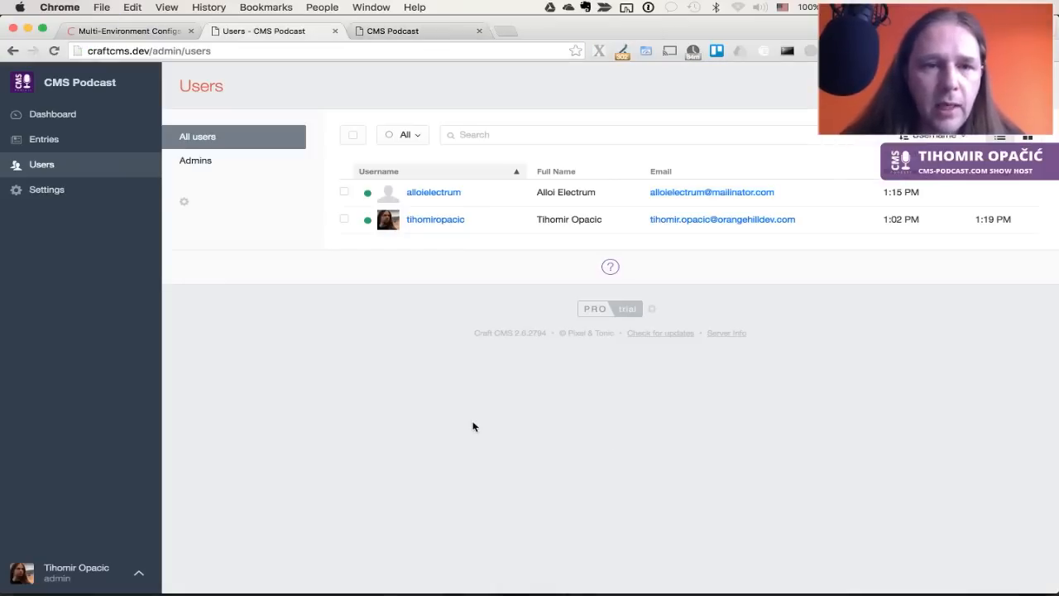
{"action": "left_click", "coordinate": [56, 167]}
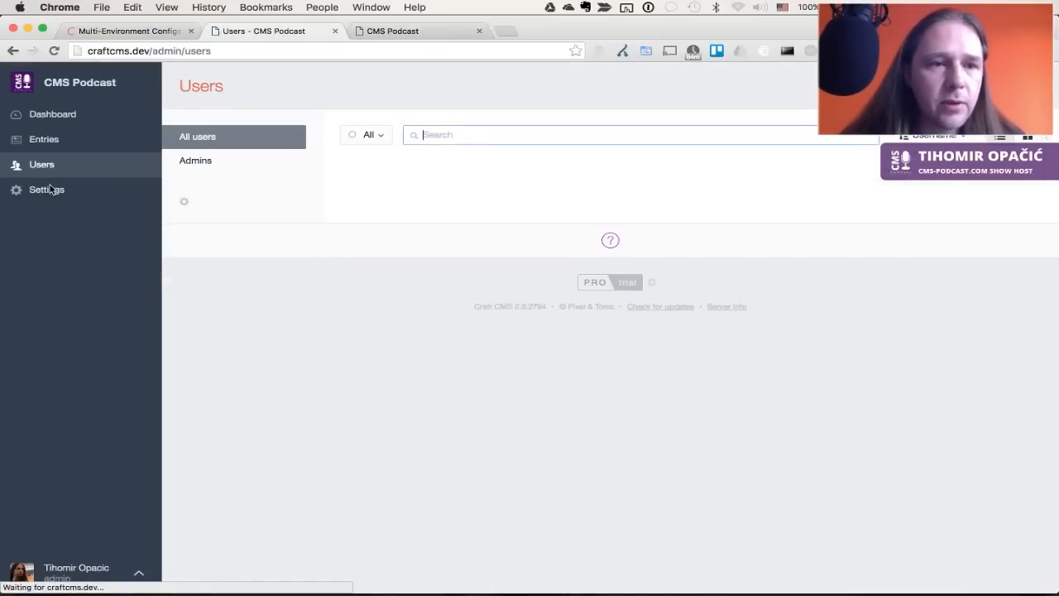
Review User Settings' fields and general options, confirming public registration is off
{"action": "left_click", "coordinate": [48, 187]}
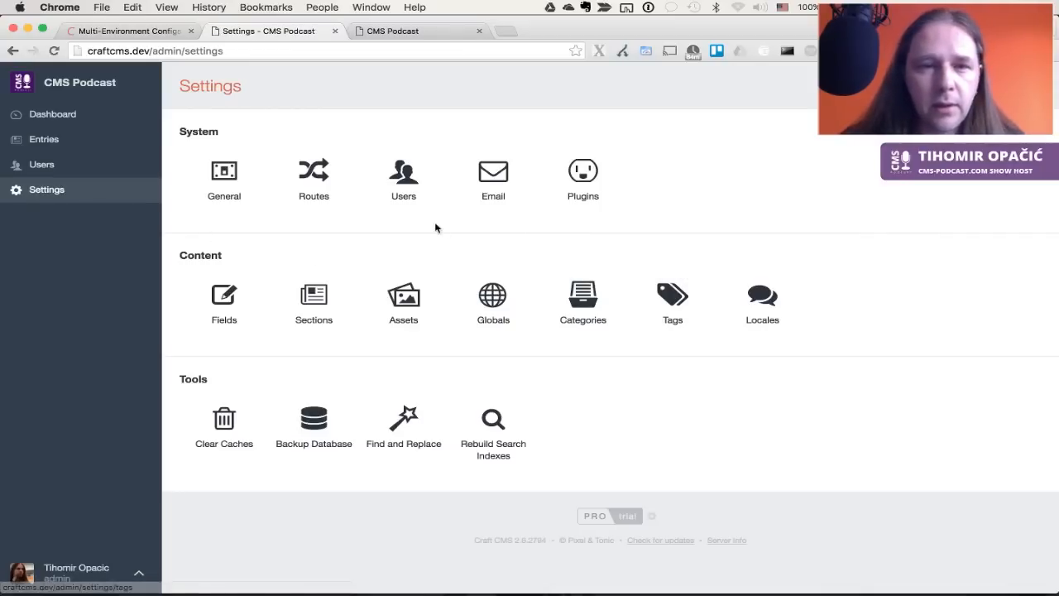
{"action": "left_click", "coordinate": [410, 187]}
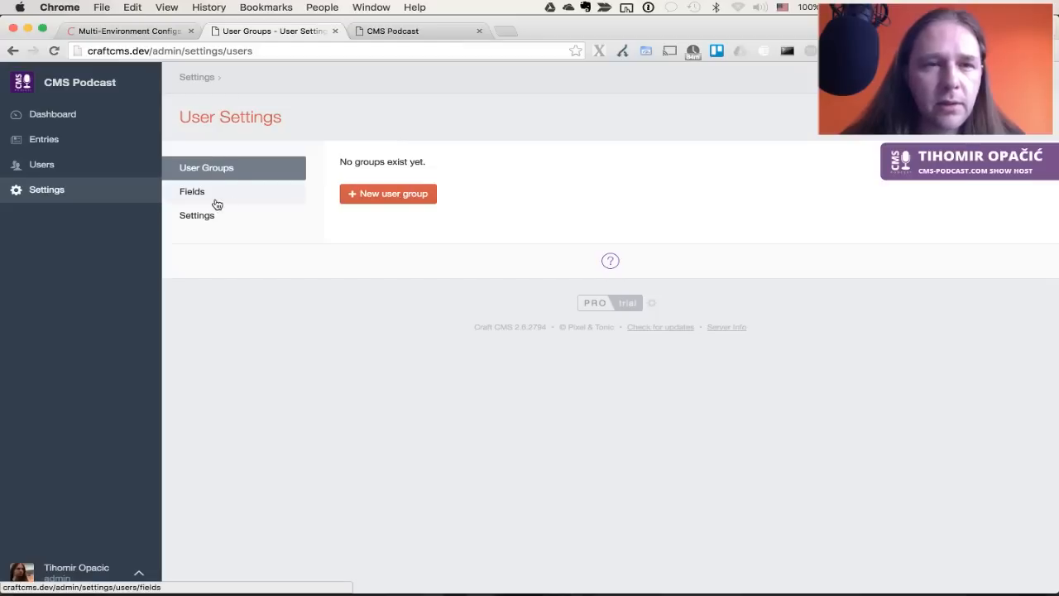
{"action": "left_click", "coordinate": [216, 193]}
{"action": "left_click", "coordinate": [216, 215]}
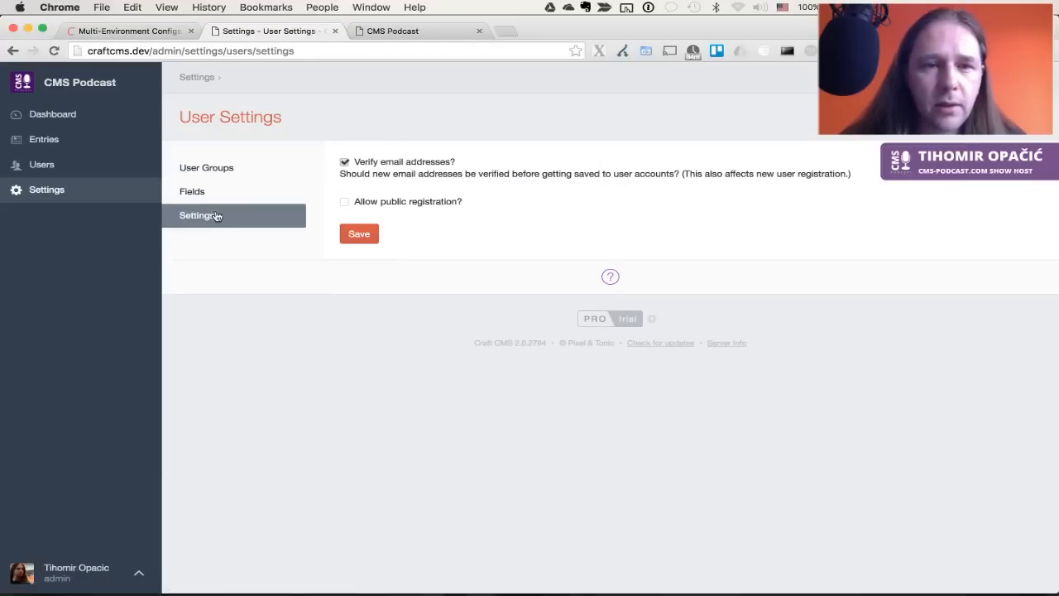
{"action": "left_click", "coordinate": [57, 193]}
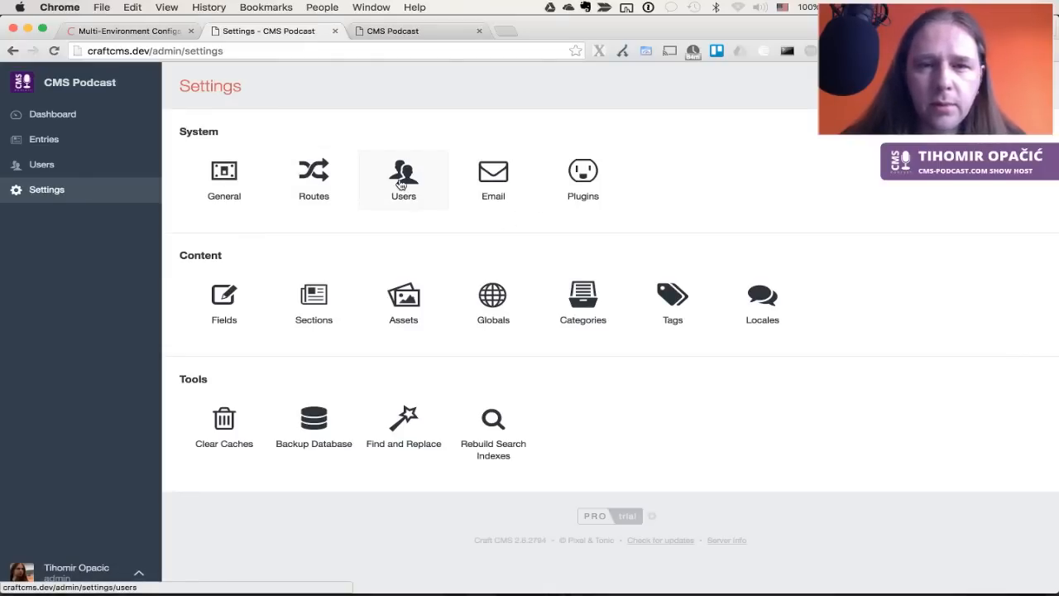
{"action": "left_click", "coordinate": [45, 164]}
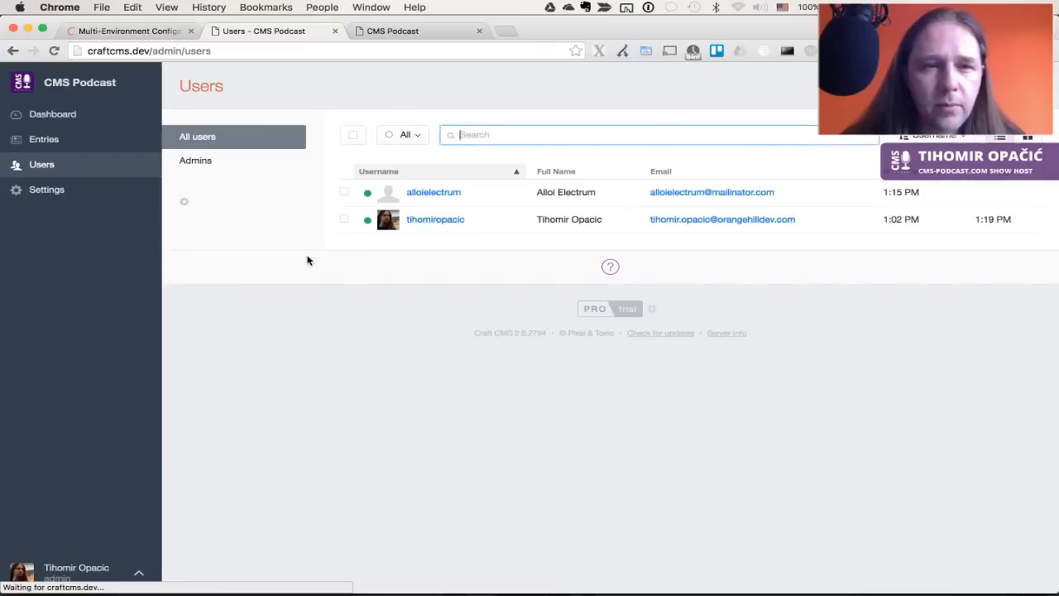
{"action": "left_click", "coordinate": [186, 203]}
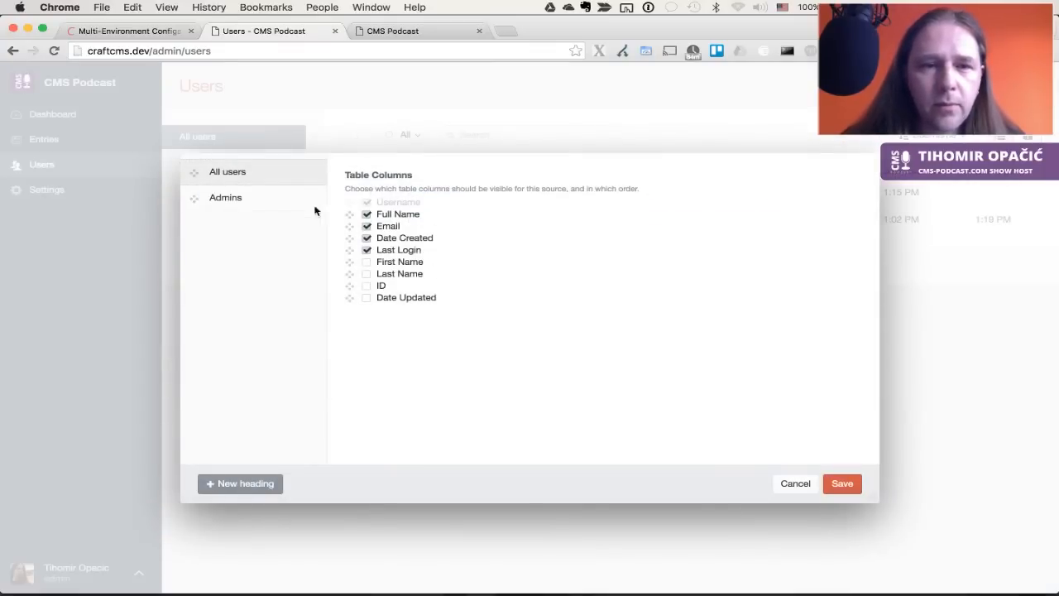
{"action": "left_click", "coordinate": [796, 485]}
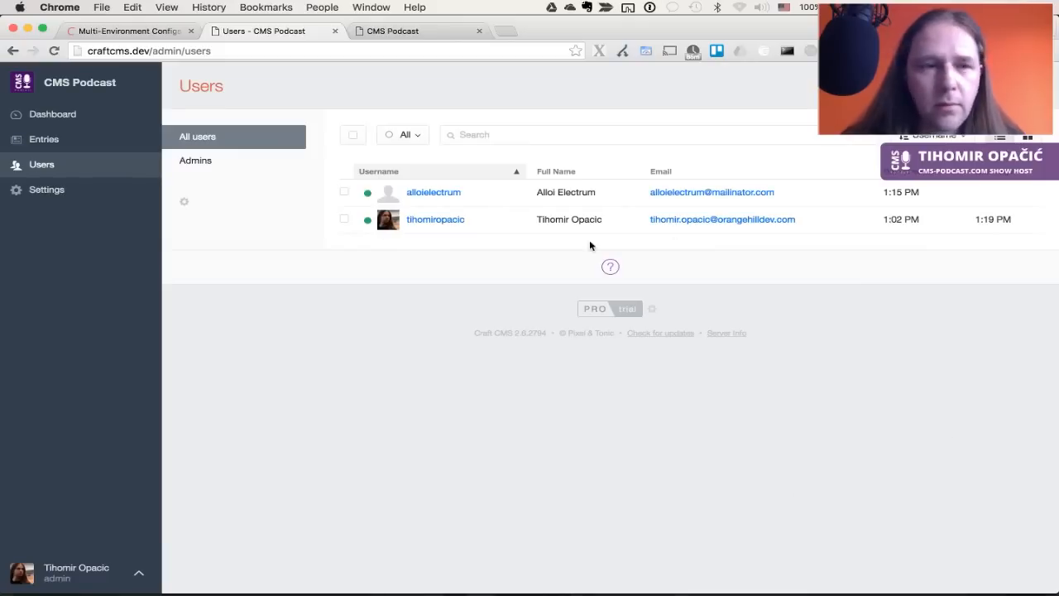
{"action": "key", "text": "super+Tab"}
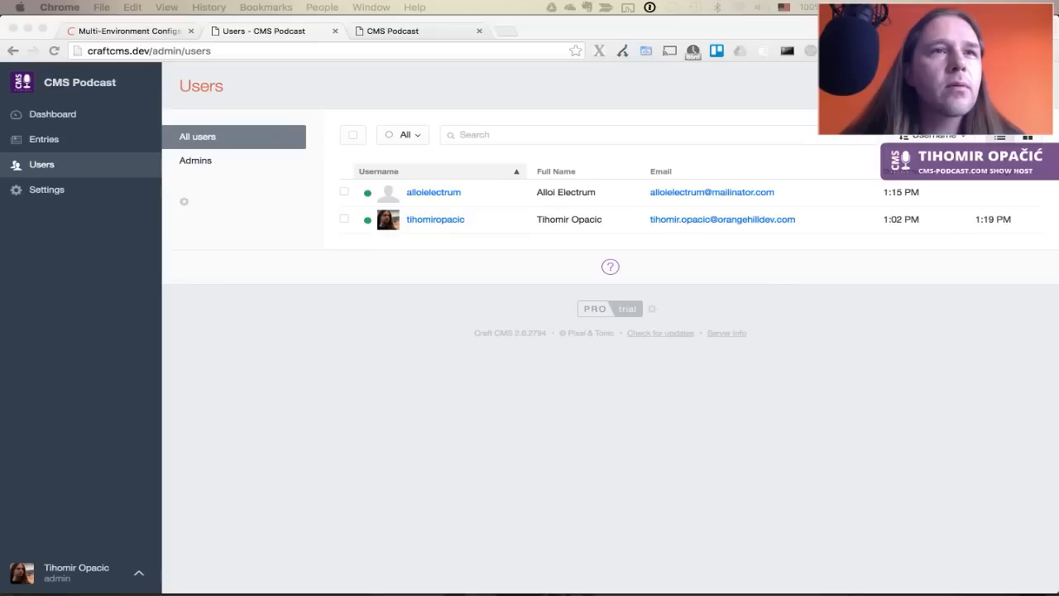
{"action": "key", "text": "super+Tab"}
{"action": "left_click", "coordinate": [47, 189]}
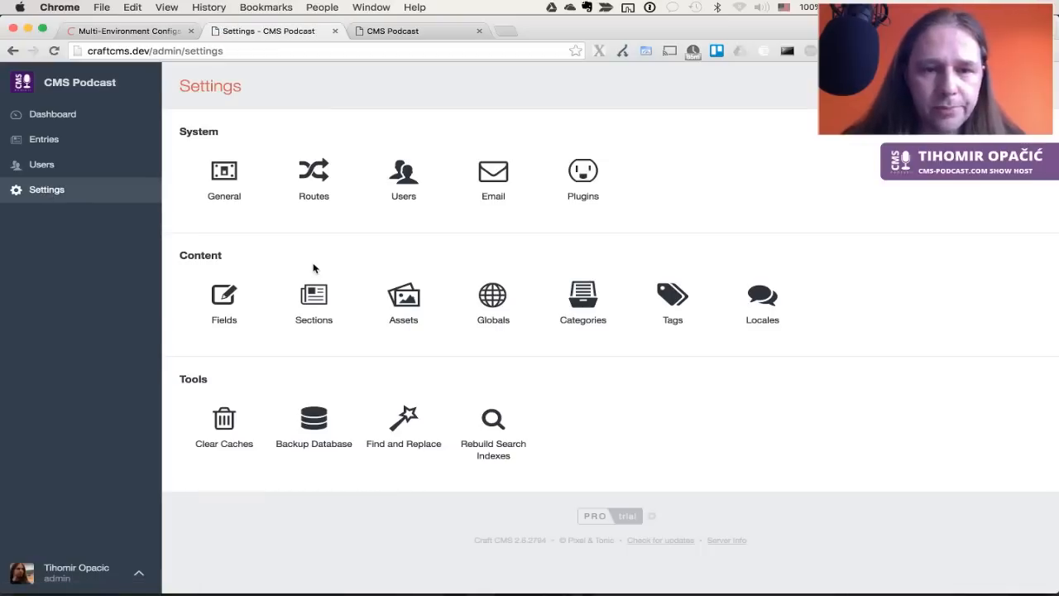
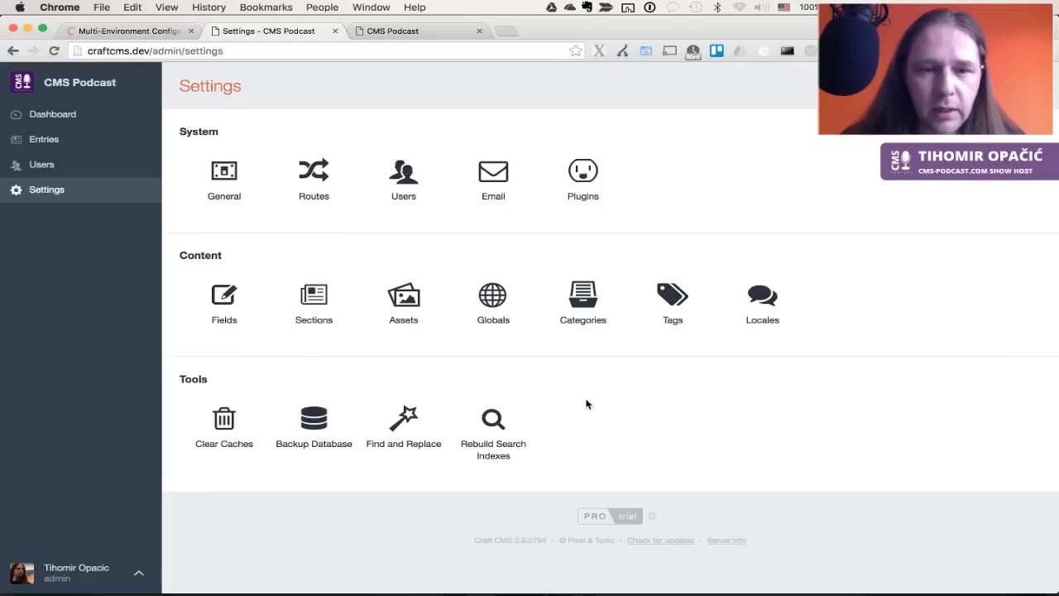
Look up user groups on the Users page of the Craft documentation
{"action": "key", "text": "super+Tab"}
{"action": "key", "text": "super+shift+Tab"}
{"action": "key", "text": "ctrl+shift+Tab"}
{"action": "scroll", "coordinate": [277, 334], "scroll_direction": "down", "scroll_amount": 5}
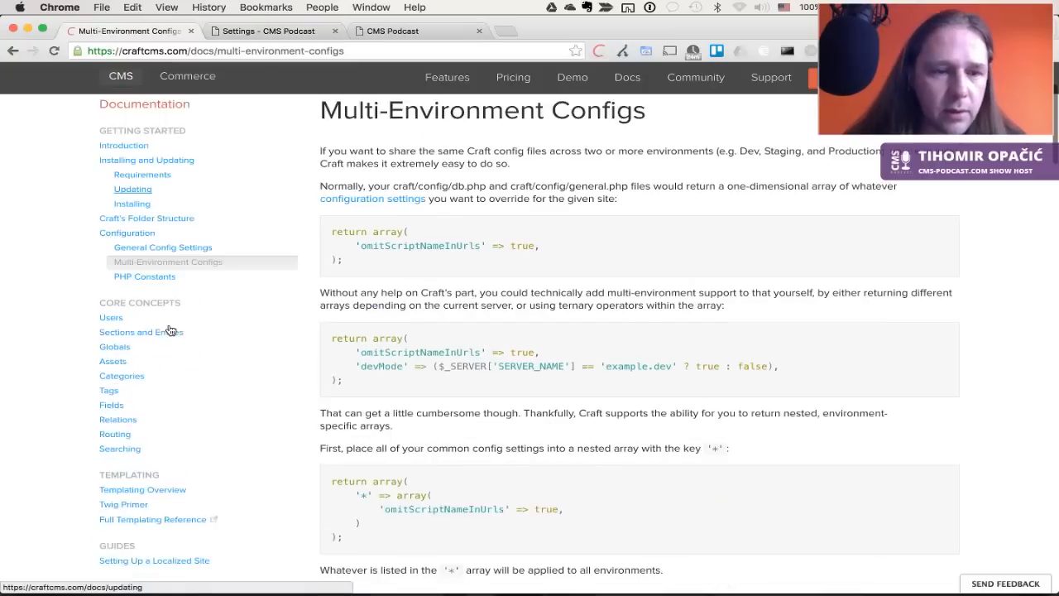
{"action": "left_click", "coordinate": [119, 292]}
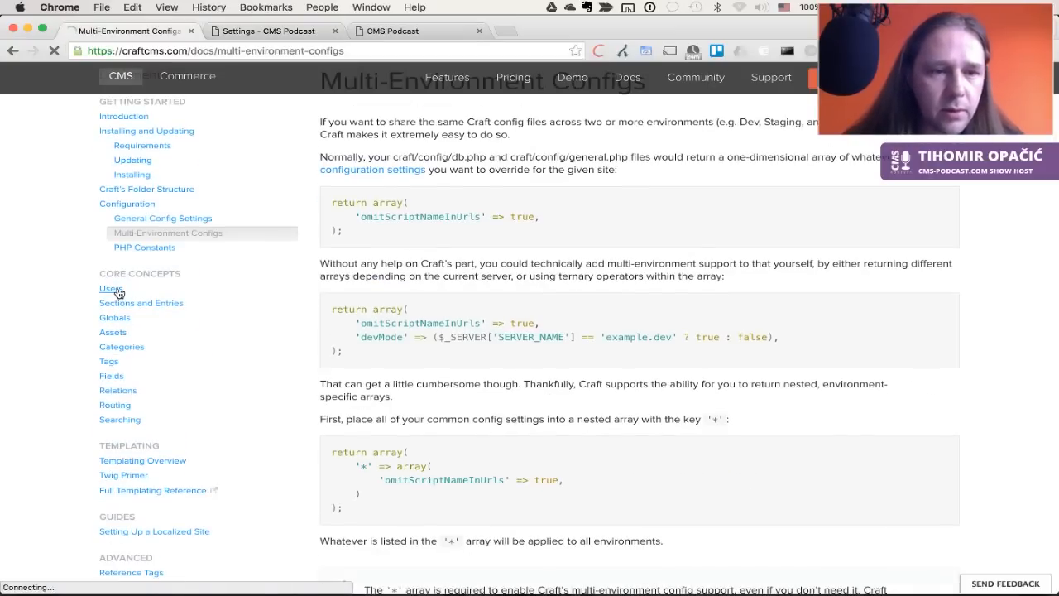
{"action": "key", "text": "super+f"}
{"action": "type", "text": "group"}
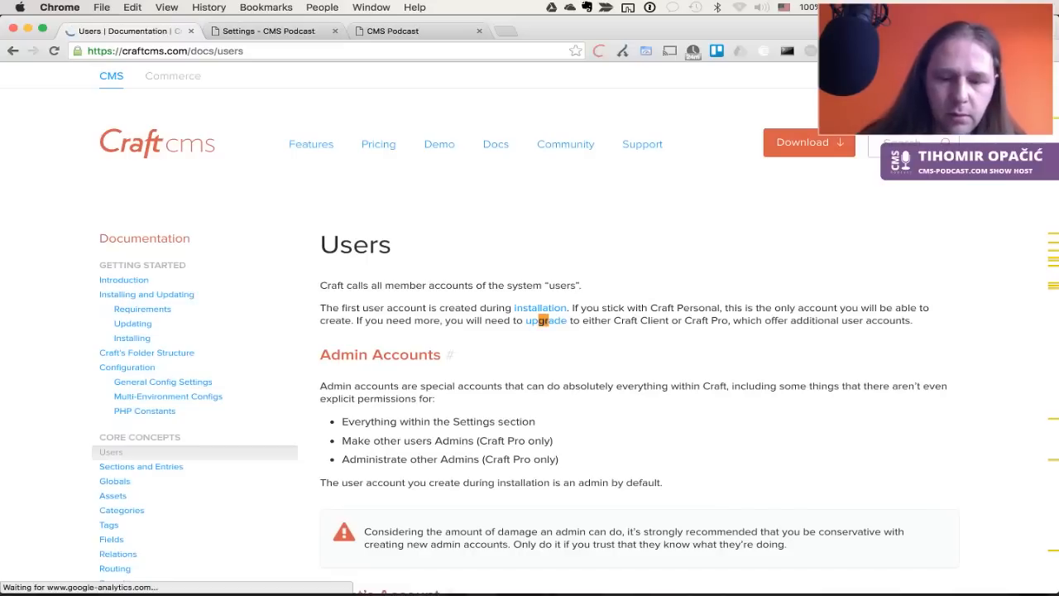
{"action": "scroll", "coordinate": [253, 428], "scroll_direction": "up", "scroll_amount": 4}
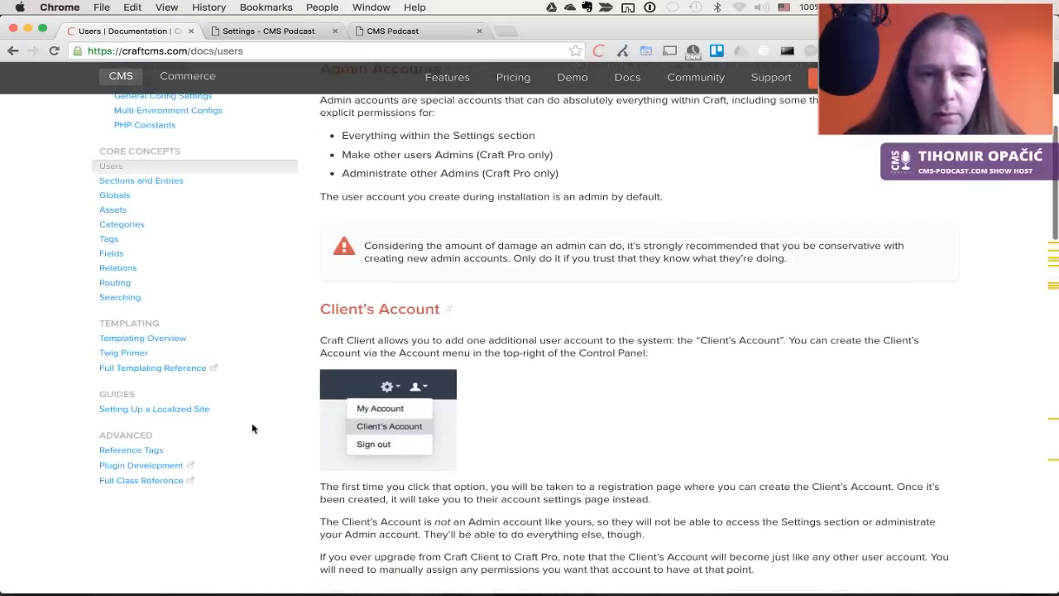
{"action": "scroll", "coordinate": [253, 428], "scroll_direction": "down", "scroll_amount": 3}
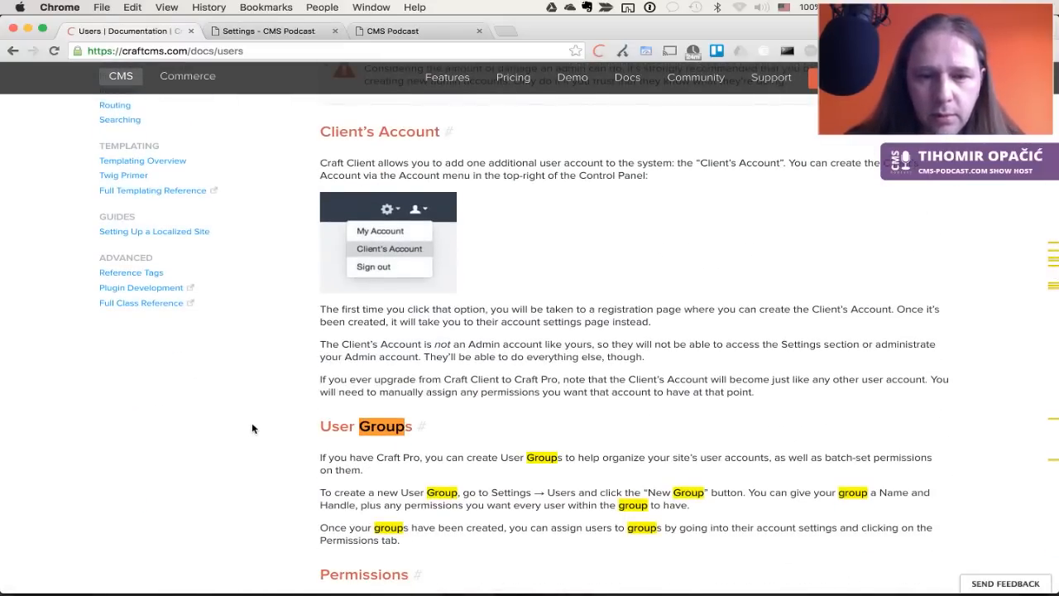
{"action": "scroll", "coordinate": [253, 427], "scroll_direction": "up", "scroll_amount": 4}
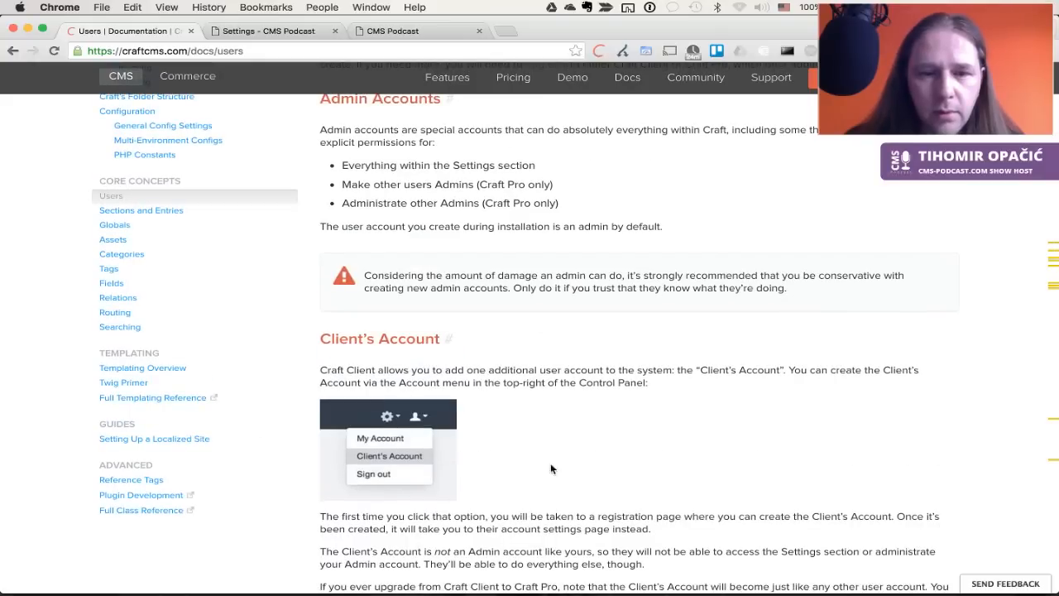
Back in the control panel, start a new user group named 'Copywriter'
{"action": "key", "text": "ctrl+Tab"}
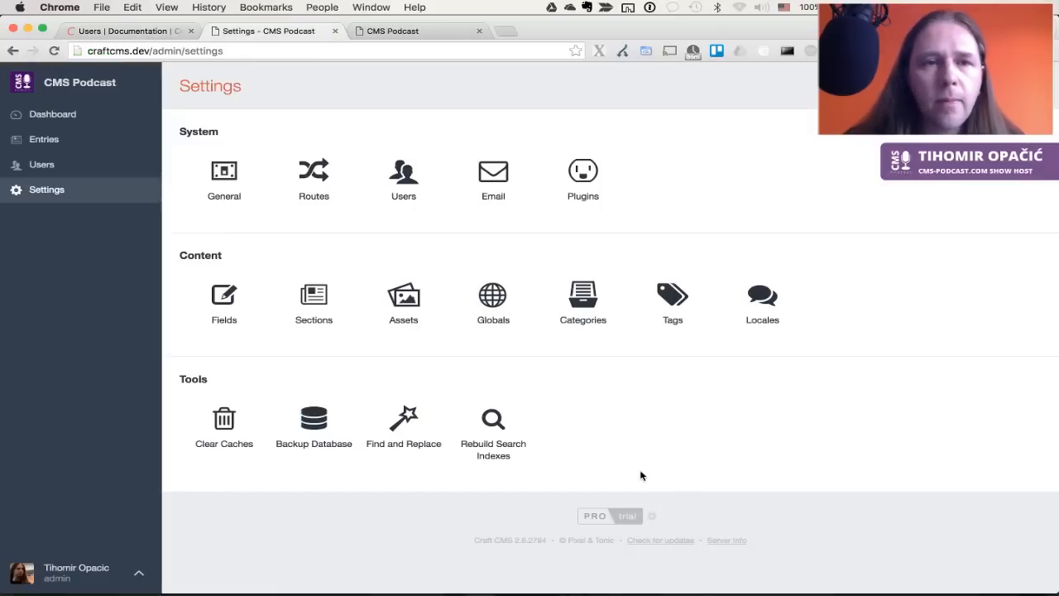
{"action": "scroll", "coordinate": [833, 265], "scroll_direction": "up", "scroll_amount": 1}
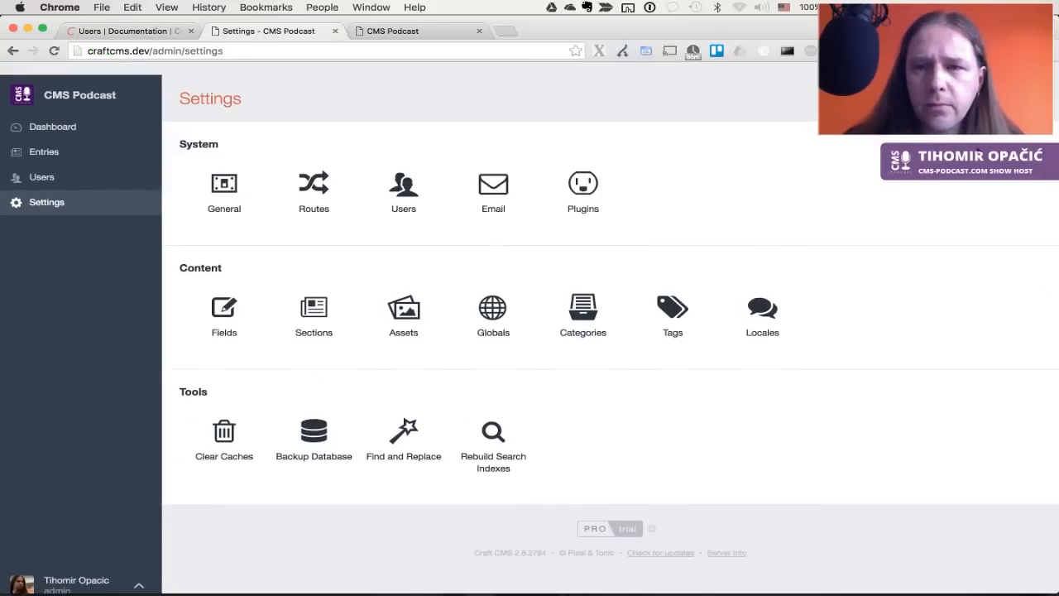
{"action": "right_click", "coordinate": [830, 136]}
{"action": "left_click", "coordinate": [812, 137]}
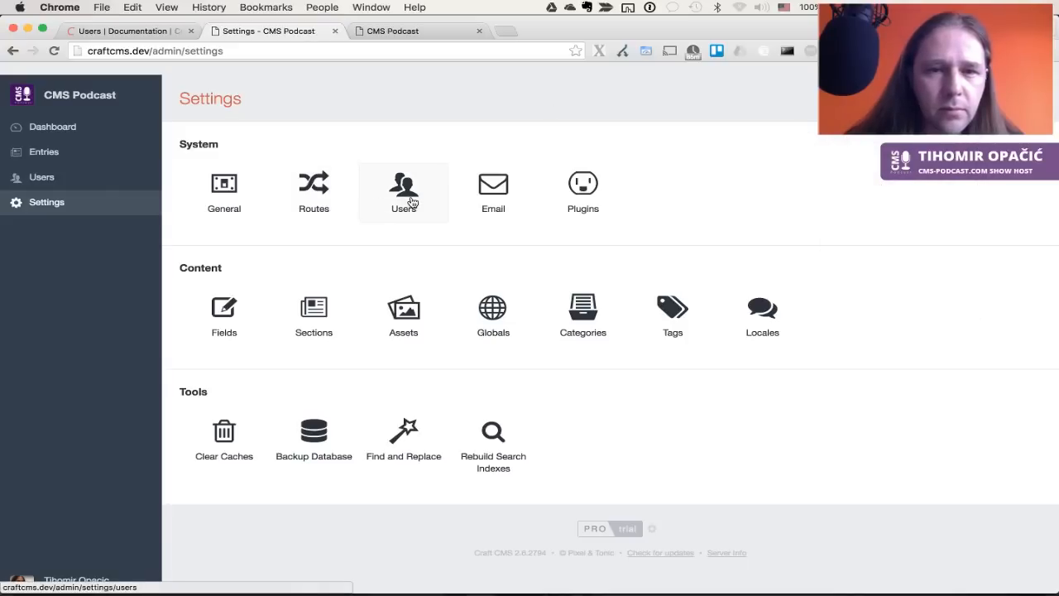
{"action": "left_click", "coordinate": [412, 202]}
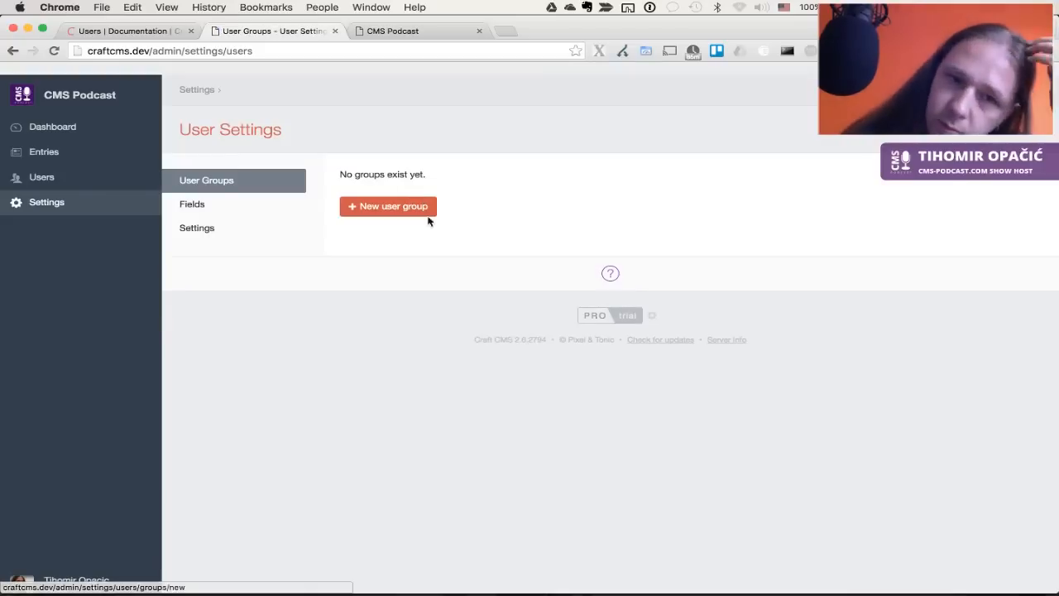
{"action": "left_click", "coordinate": [401, 214]}
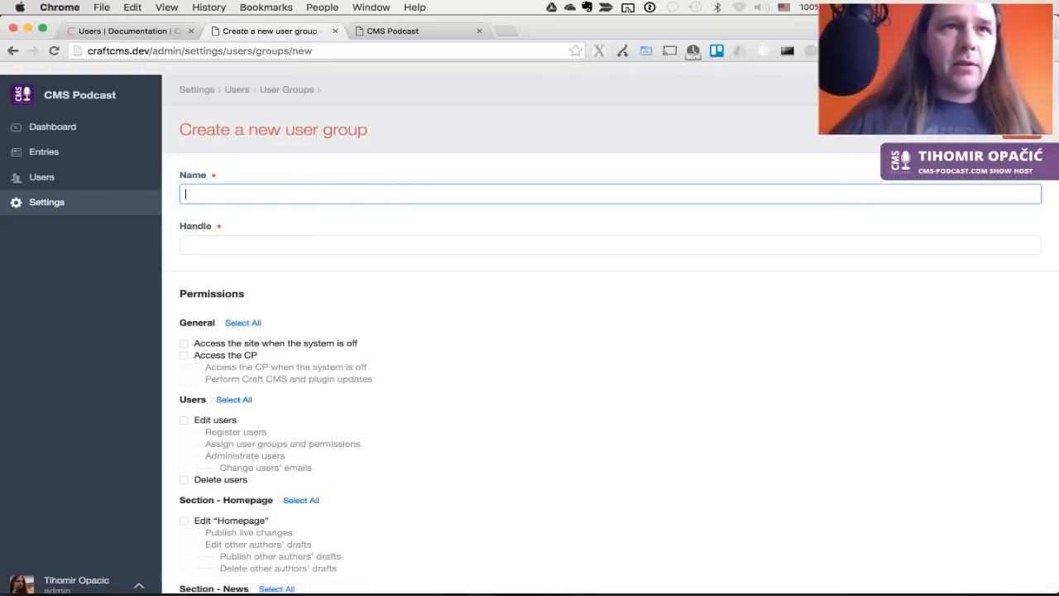
{"action": "left_click", "coordinate": [210, 193]}
{"action": "type", "text": "copywriter"}
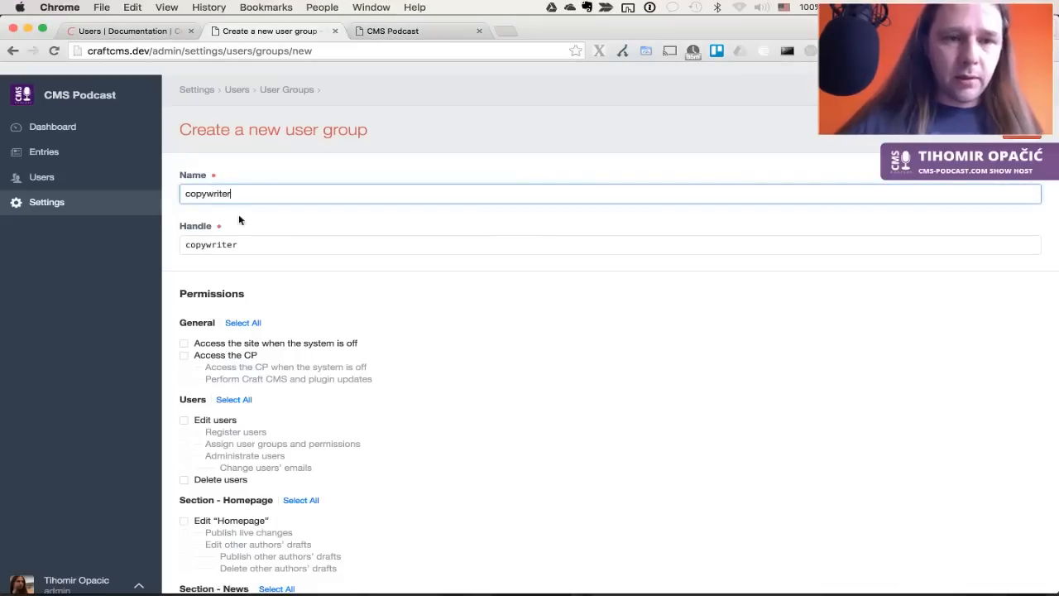
{"action": "key", "text": "super+Left"}
{"action": "key", "text": "Delete"}
{"action": "type", "text": "C"}
Let Copywriter edit and create News entries, save the group, and reload the site in Safari
{"action": "scroll", "coordinate": [436, 353], "scroll_direction": "down", "scroll_amount": 6}
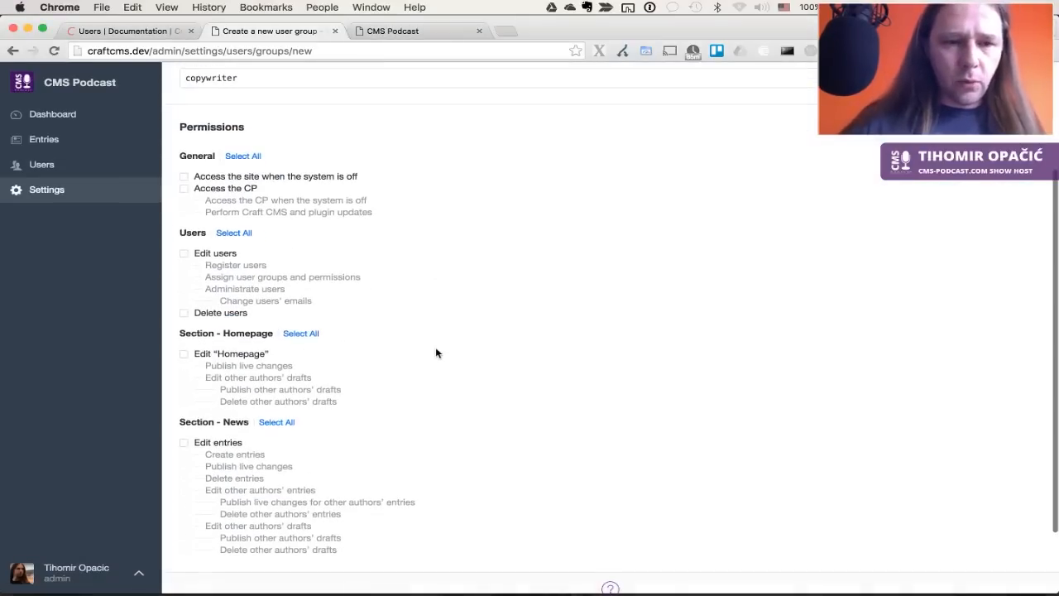
{"action": "left_click", "coordinate": [212, 357]}
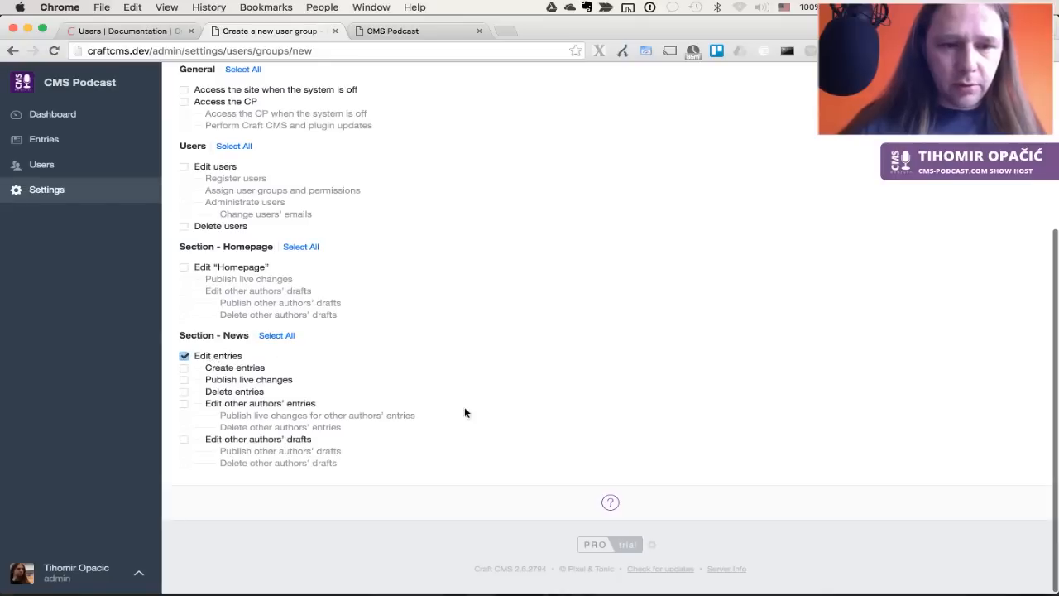
{"action": "left_click", "coordinate": [238, 368]}
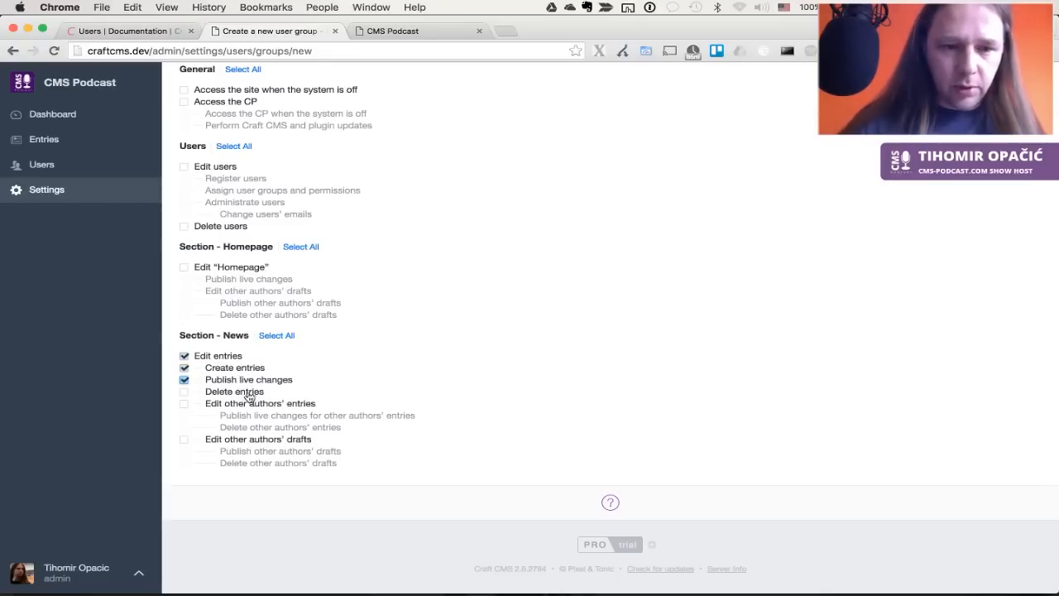
{"action": "scroll", "coordinate": [593, 295], "scroll_direction": "up", "scroll_amount": 5}
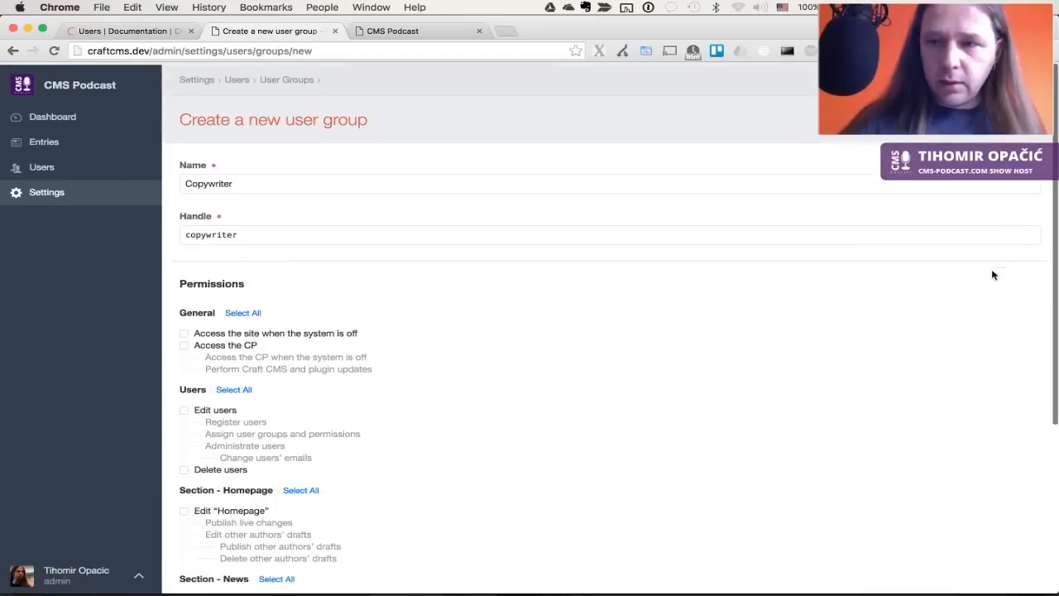
{"action": "left_click", "coordinate": [1018, 117]}
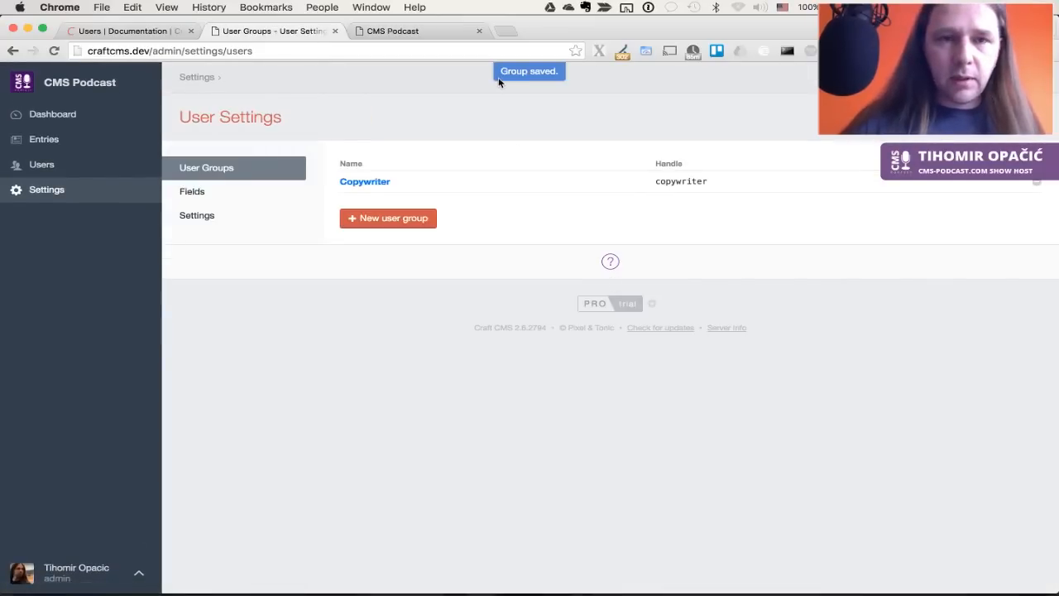
{"action": "key", "text": "super+Tab"}
{"action": "key", "text": "super+Tab"}
{"action": "key", "text": "super+r"}
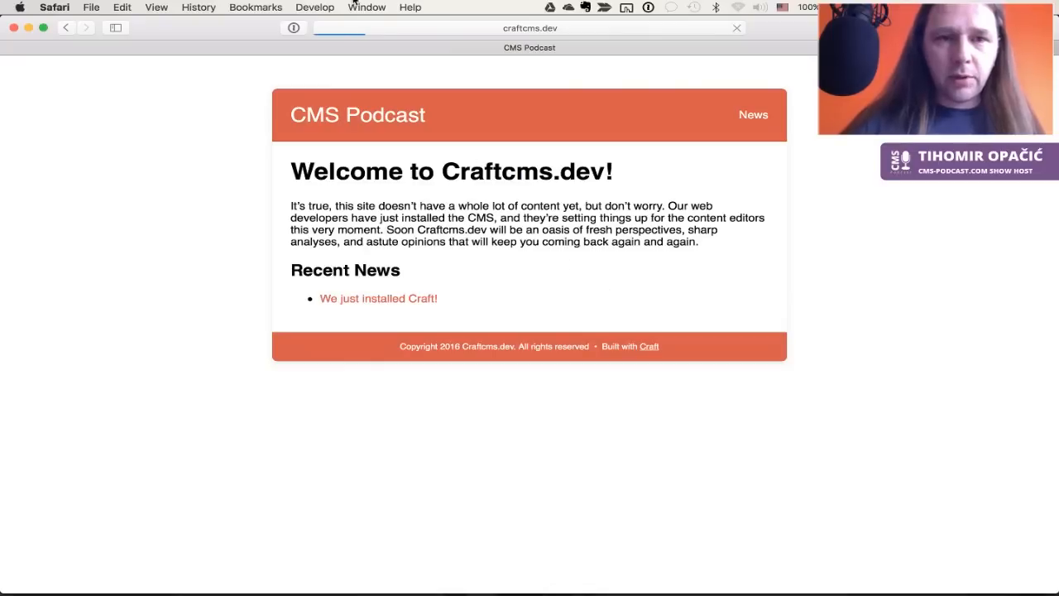
Load the /admin login page in Safari and try signing in with the 1Password-filled password
{"action": "left_click", "coordinate": [546, 32]}
{"action": "key", "text": "Right"}
{"action": "type", "text": "/admi"}
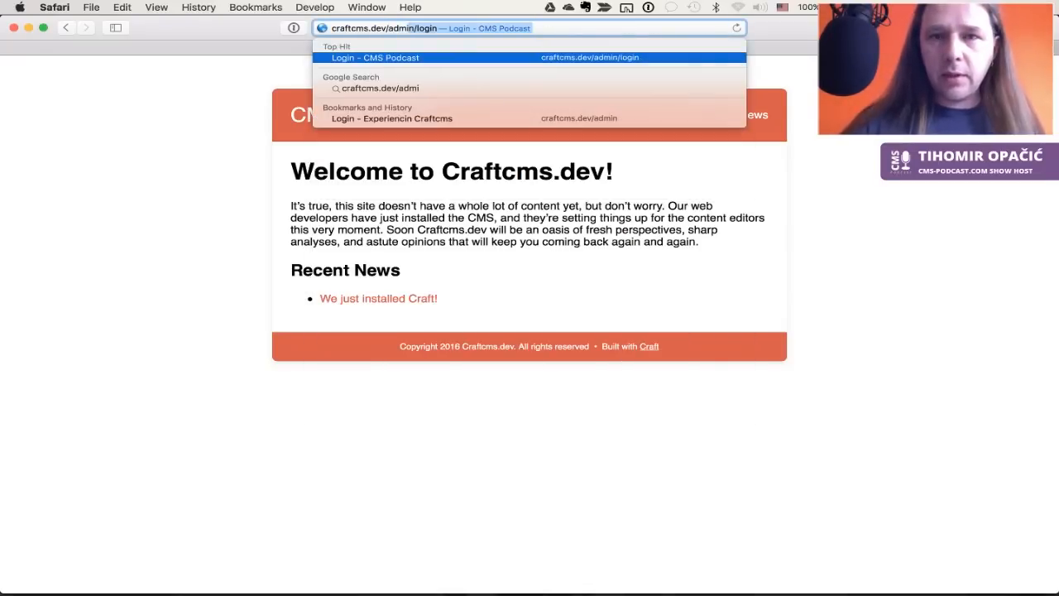
{"action": "key", "text": "Return"}
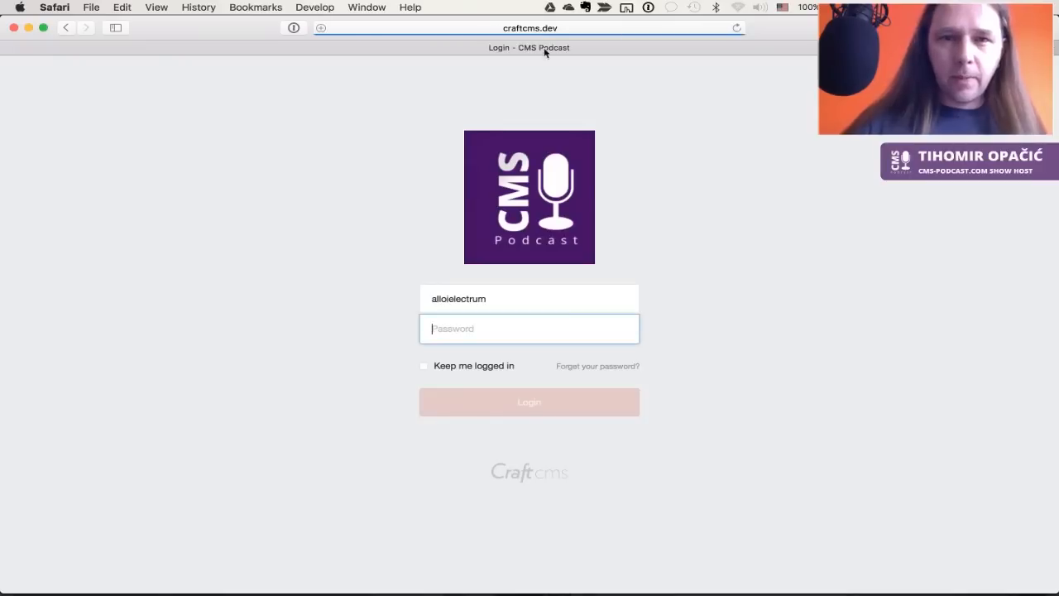
{"action": "key", "text": "alt+super+backslash"}
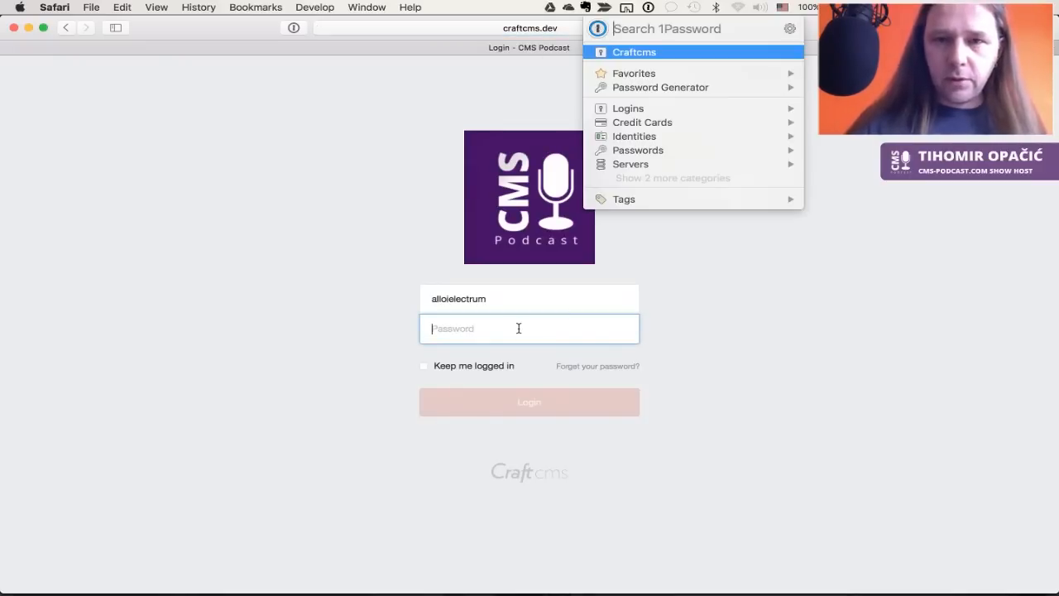
{"action": "key", "text": "Return"}
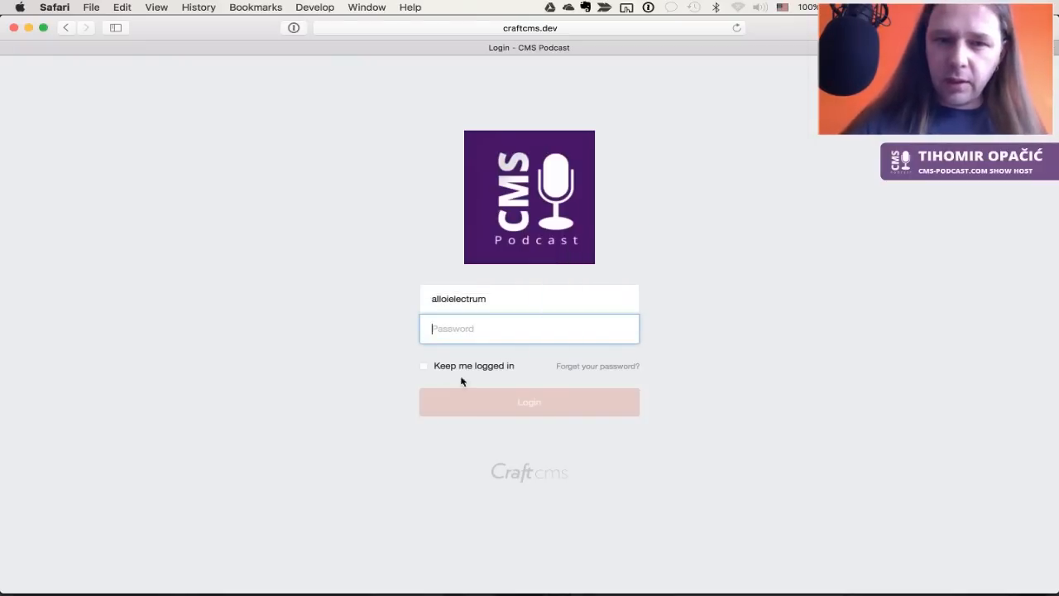
{"action": "left_click", "coordinate": [505, 406]}
{"action": "left_click", "coordinate": [527, 334]}
{"action": "type", "text": "•"}
{"action": "left_click", "coordinate": [532, 413]}
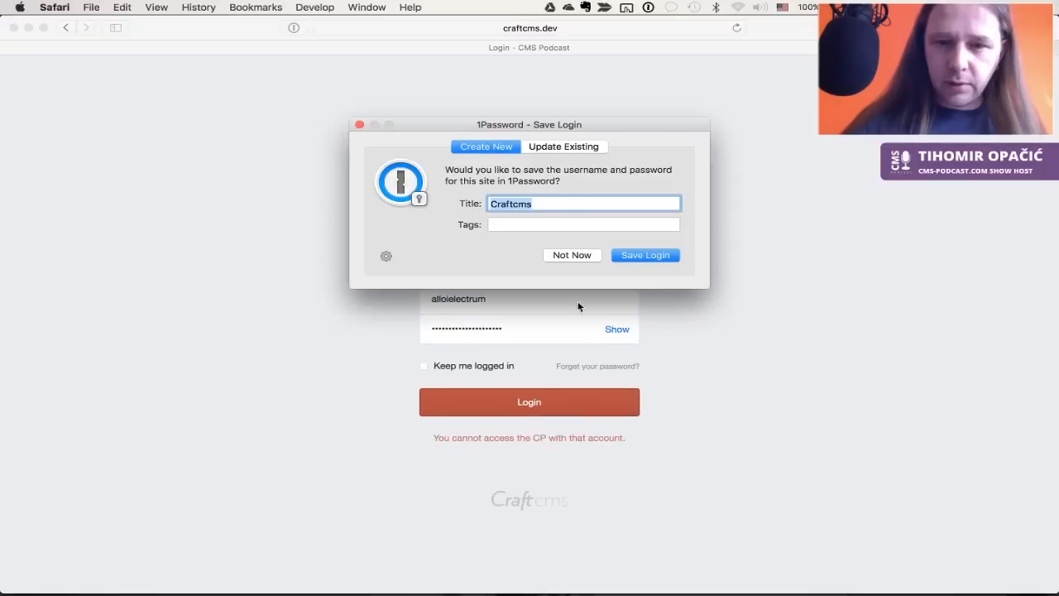
{"action": "left_click", "coordinate": [570, 253]}
Retry the login with the full e-mail as username, declining to save it, then return to Chrome
{"action": "left_click", "coordinate": [524, 327]}
{"action": "left_click", "coordinate": [524, 390]}
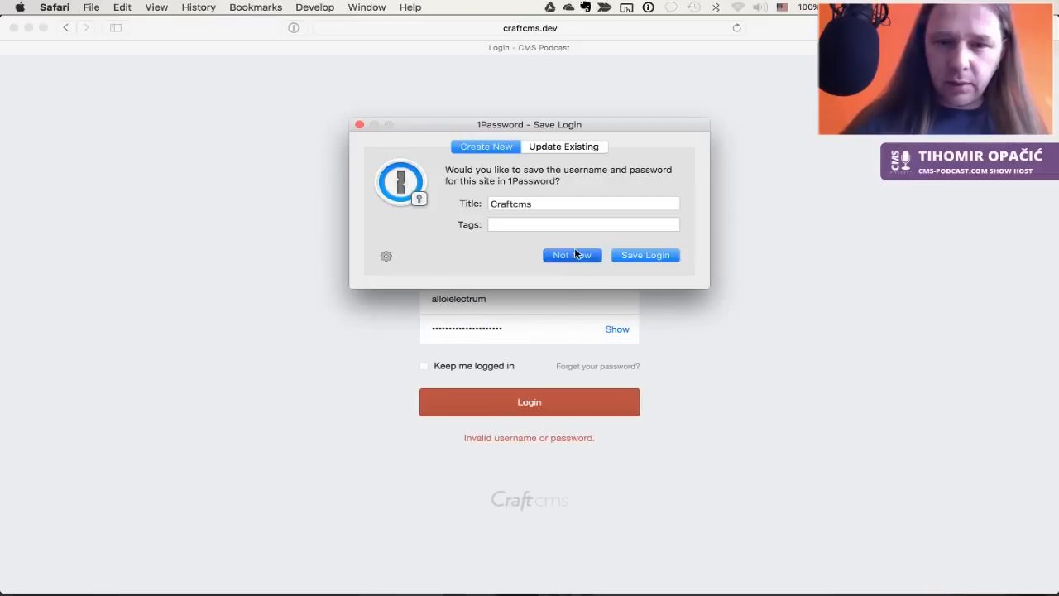
{"action": "left_click", "coordinate": [574, 255]}
{"action": "left_click", "coordinate": [516, 336]}
{"action": "left_click", "coordinate": [512, 305]}
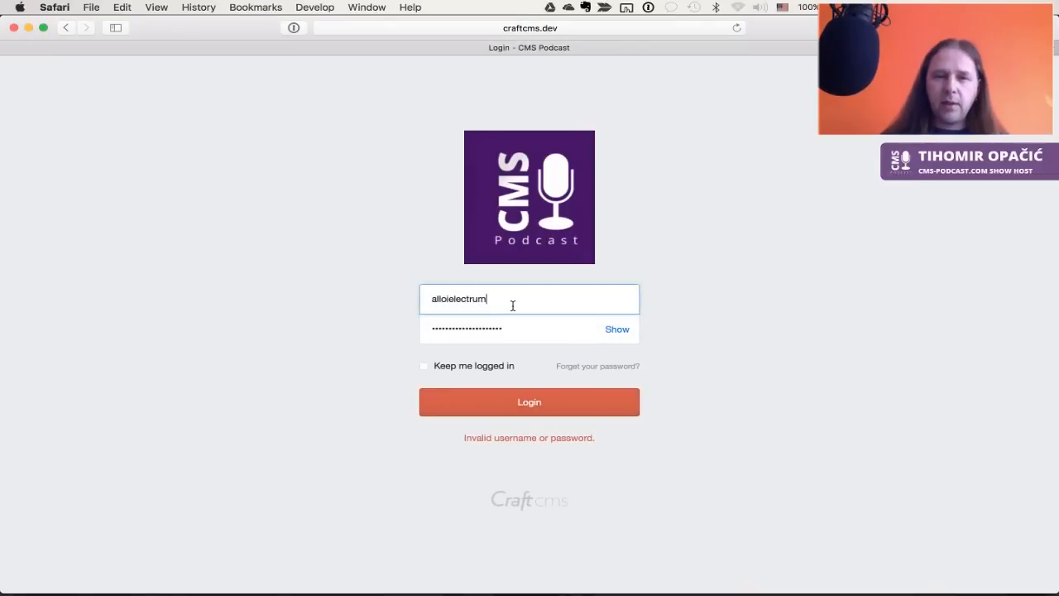
{"action": "type", "text": "@mai"}
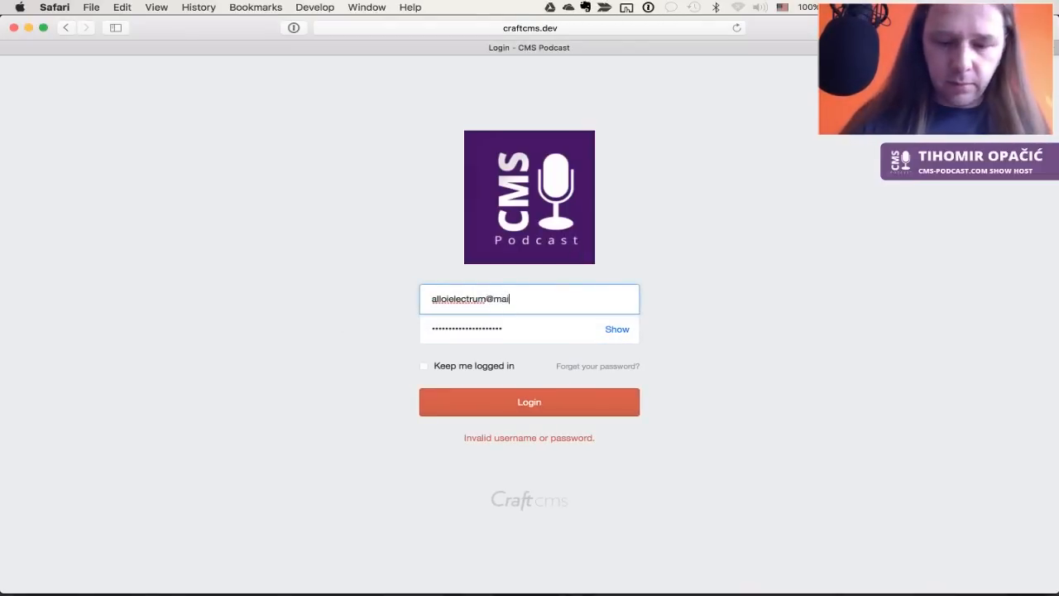
{"action": "type", "text": "linator.com"}
{"action": "key", "text": "Tab"}
{"action": "key", "text": "Right"}
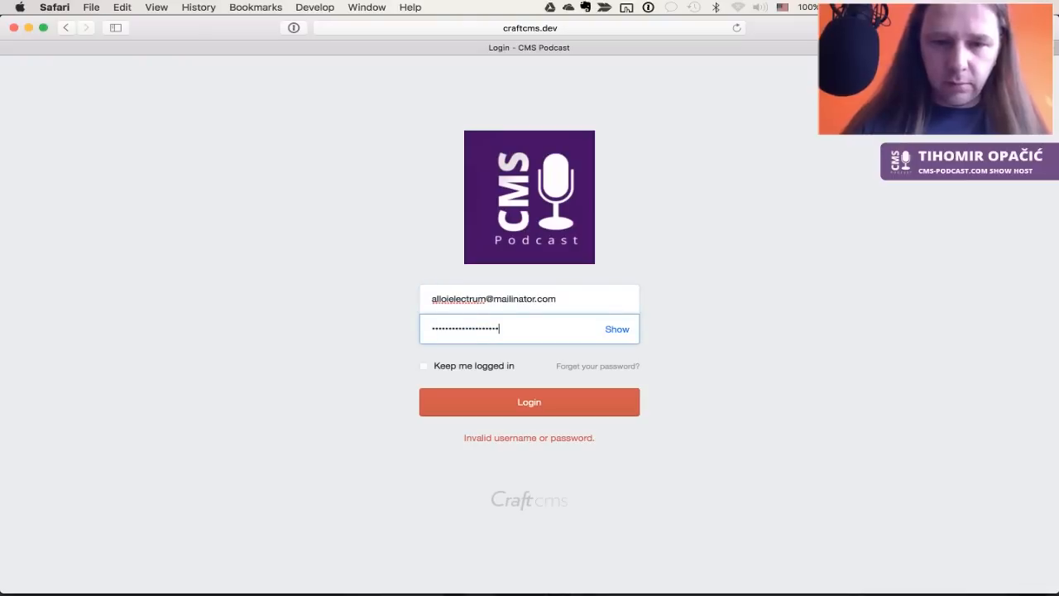
{"action": "key", "text": "Return"}
{"action": "left_click", "coordinate": [573, 254]}
{"action": "key", "text": "Return"}
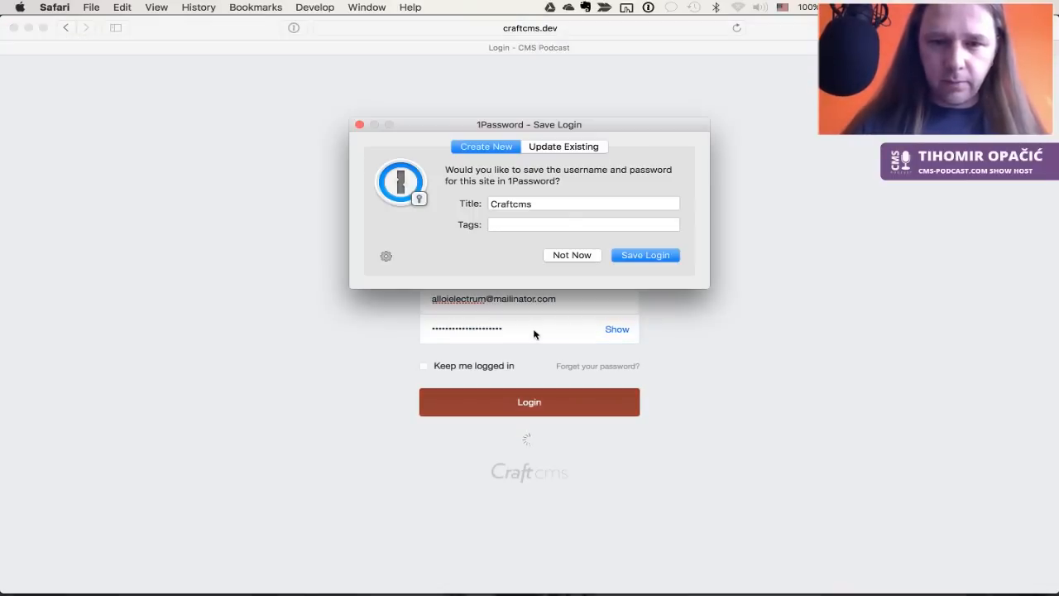
{"action": "left_click", "coordinate": [581, 257]}
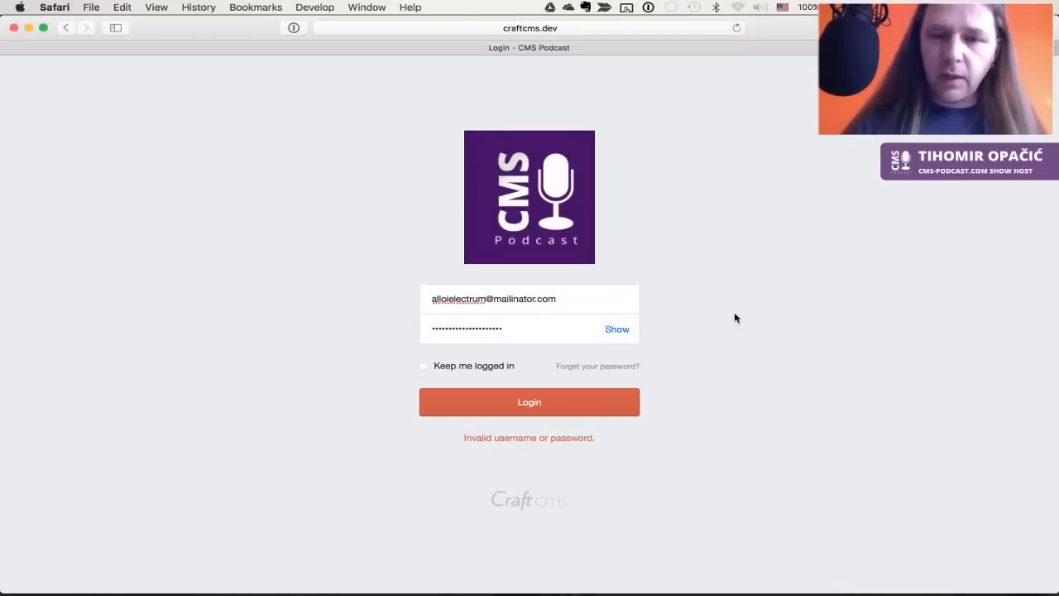
{"action": "key", "text": "super+Tab"}
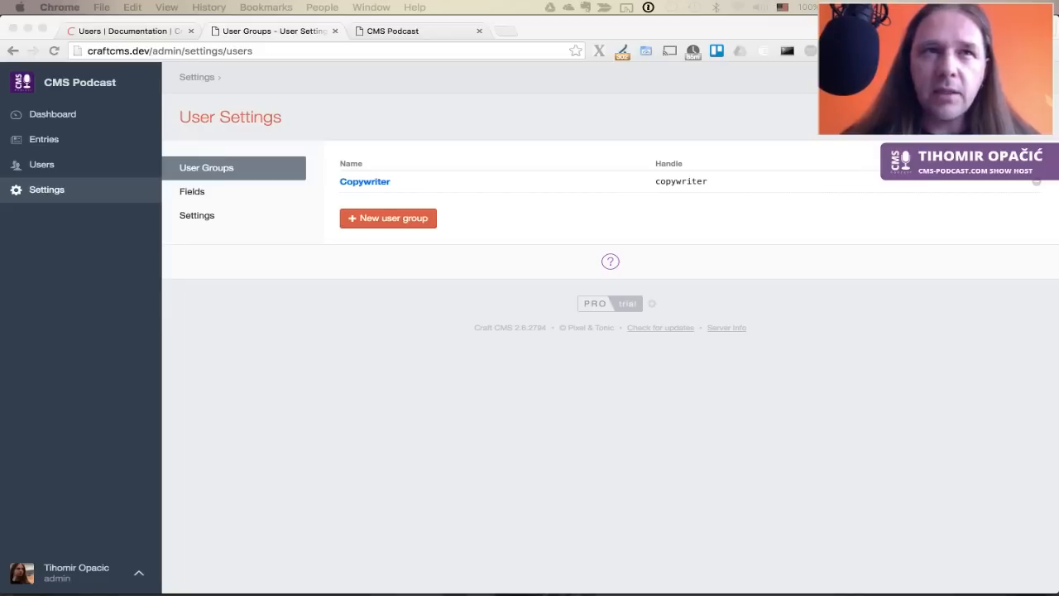
Go from the Entries list to Settings and open the Users settings
{"action": "left_click", "coordinate": [382, 284]}
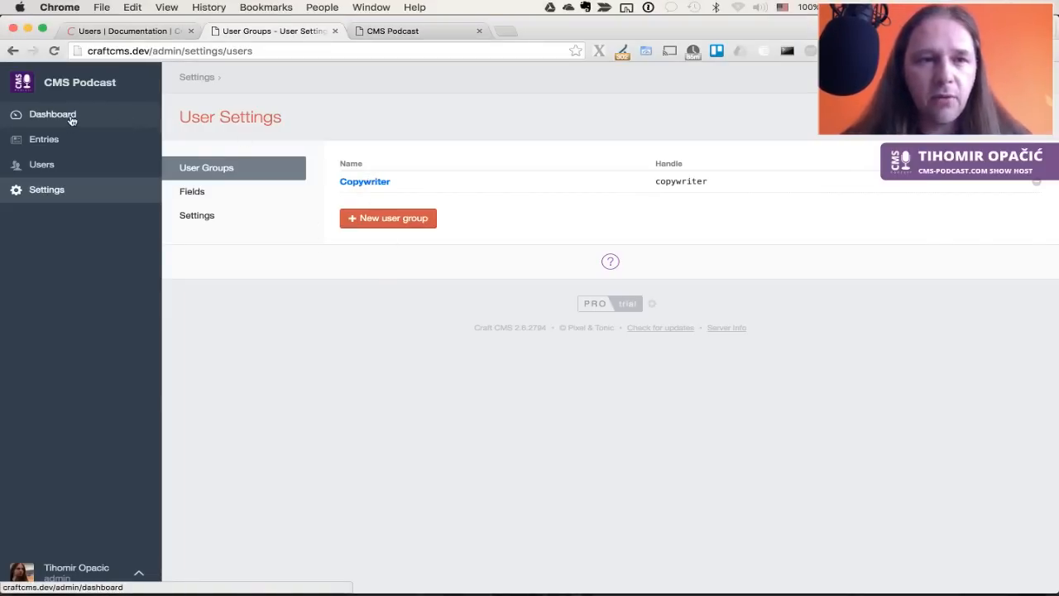
{"action": "left_click", "coordinate": [57, 143]}
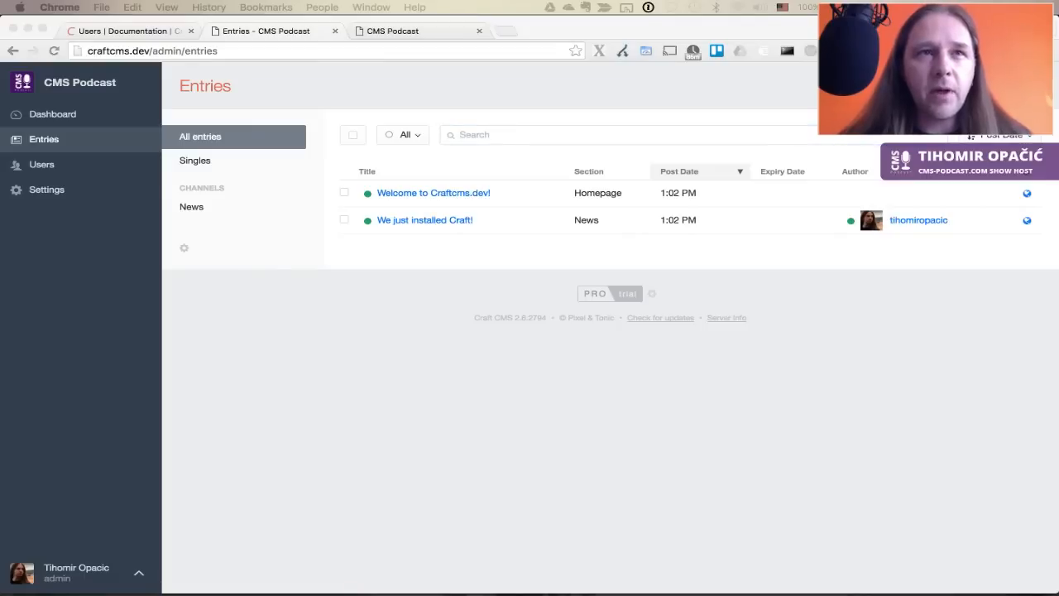
{"action": "left_click", "coordinate": [343, 427]}
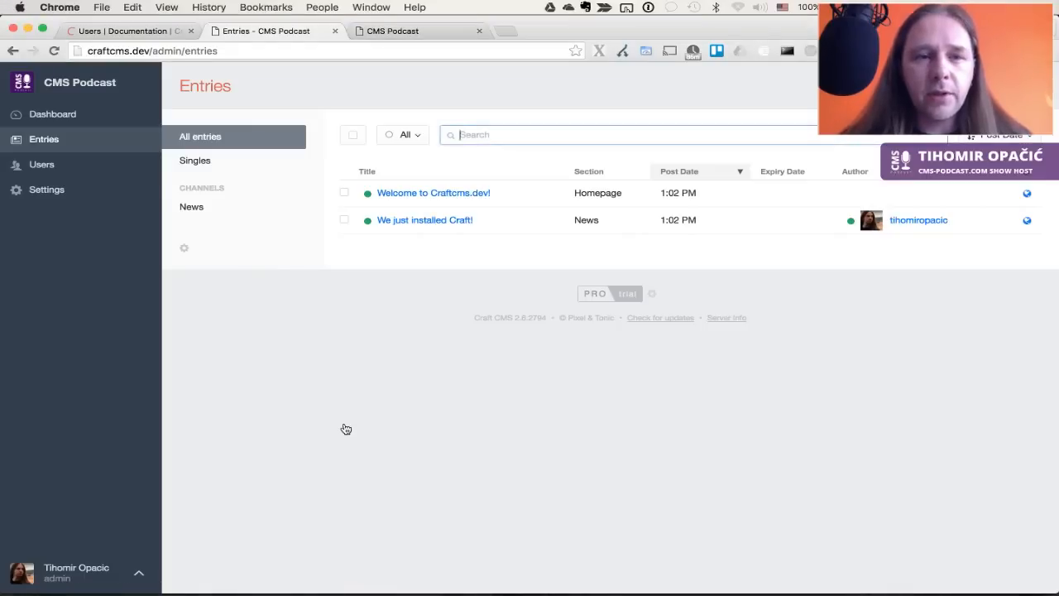
{"action": "left_click", "coordinate": [51, 190]}
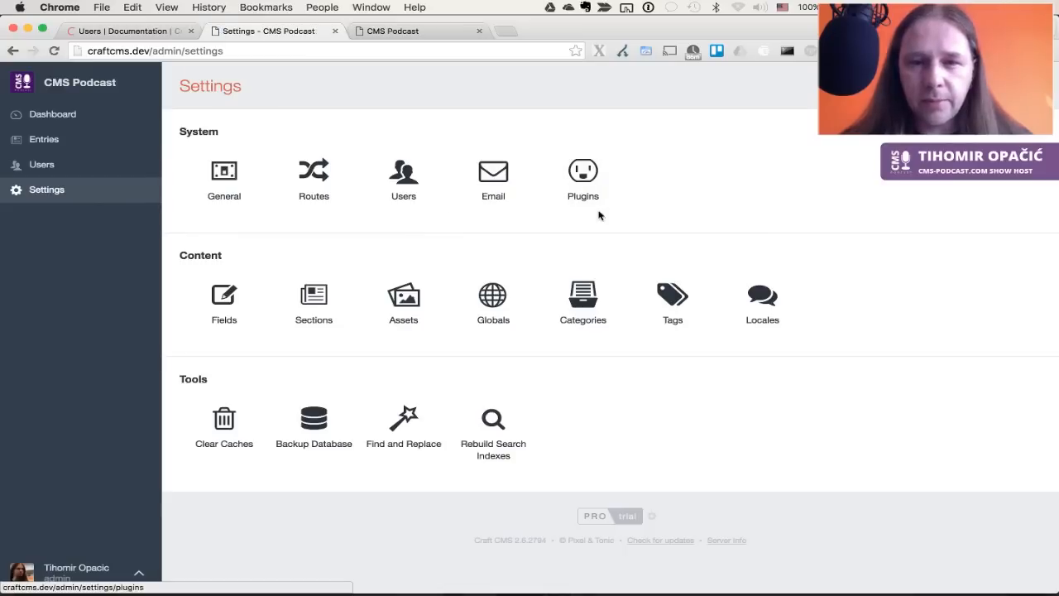
{"action": "left_click", "coordinate": [399, 187]}
Add a 'Propspect' user group (handle propspect) and save it with no permissions
{"action": "left_click", "coordinate": [393, 218]}
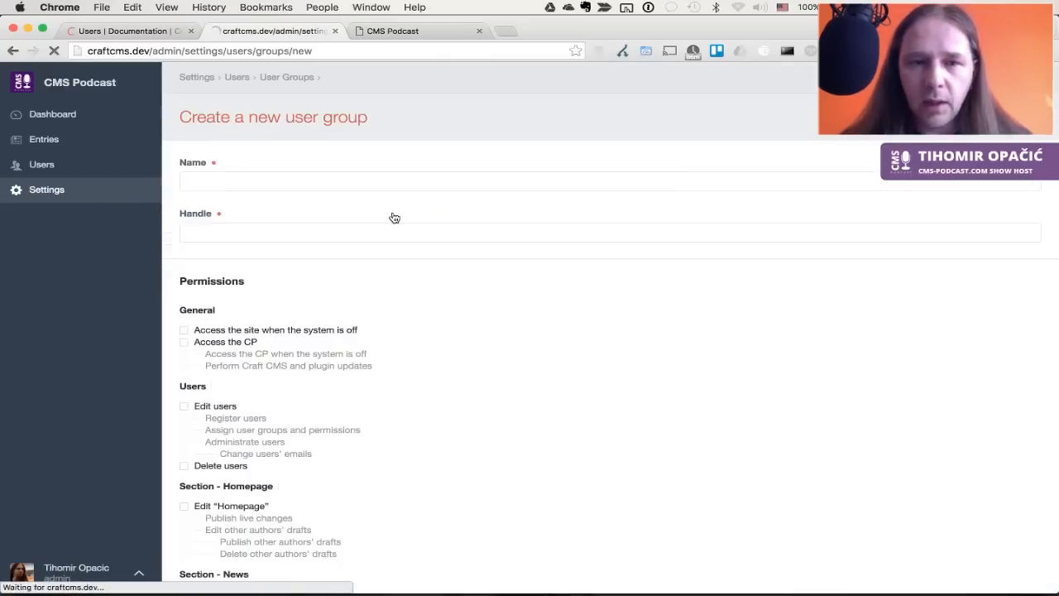
{"action": "type", "text": "Propspect"}
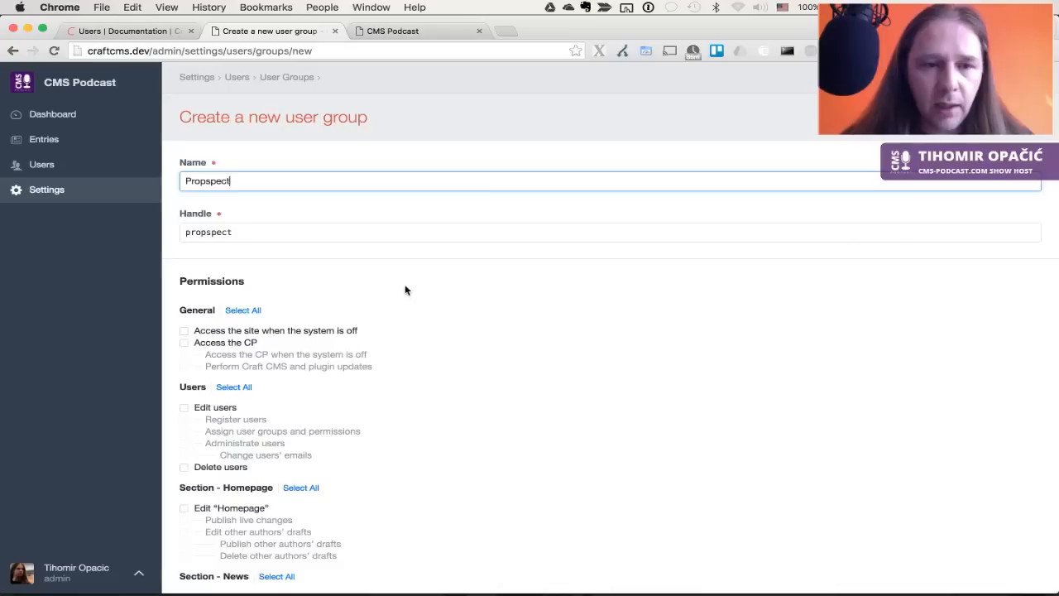
{"action": "scroll", "coordinate": [423, 364], "scroll_direction": "down", "scroll_amount": 5}
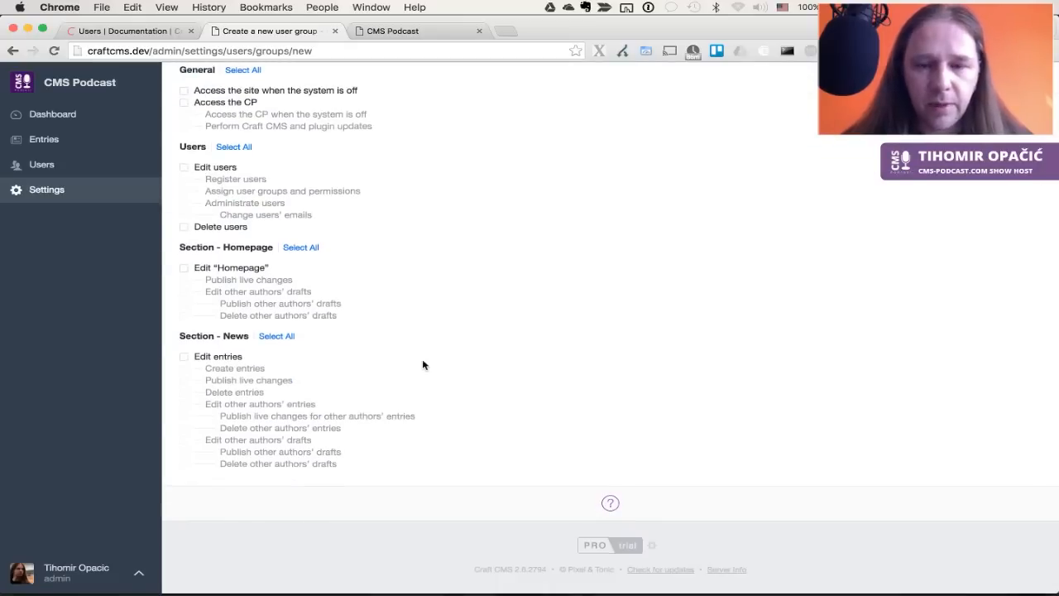
{"action": "scroll", "coordinate": [422, 361], "scroll_direction": "up", "scroll_amount": 5}
{"action": "key", "text": "Return"}
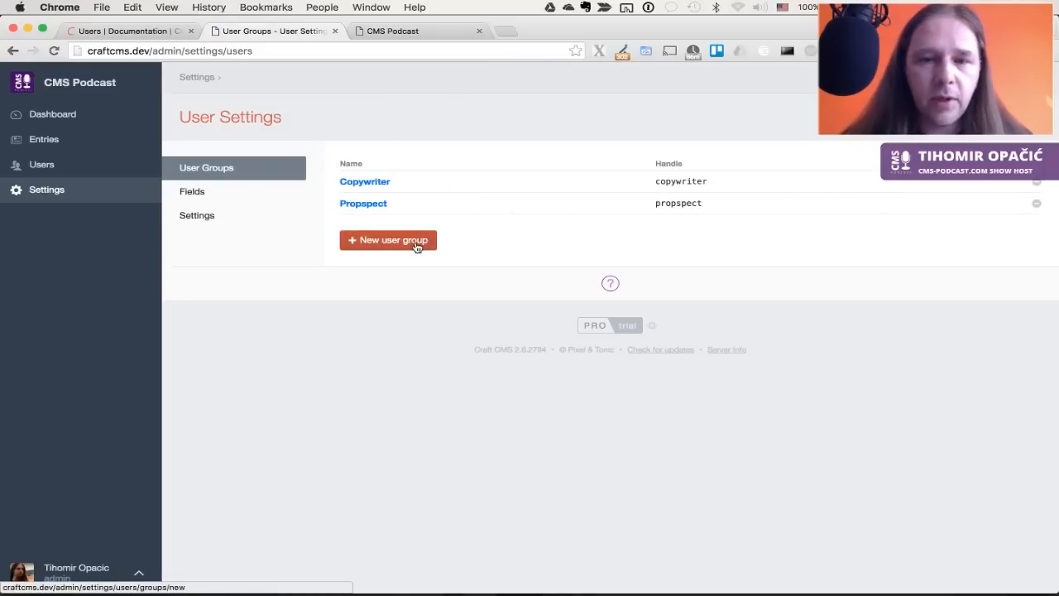
Review the user registration settings, then go to the Entries list with its two entries
{"action": "left_click", "coordinate": [217, 221]}
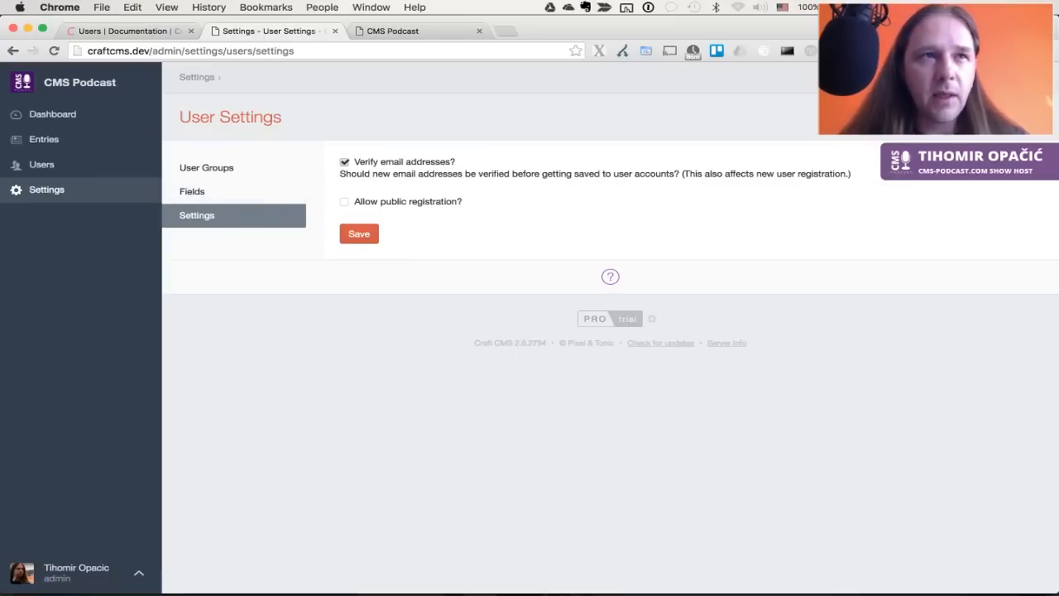
{"action": "left_click", "coordinate": [48, 140]}
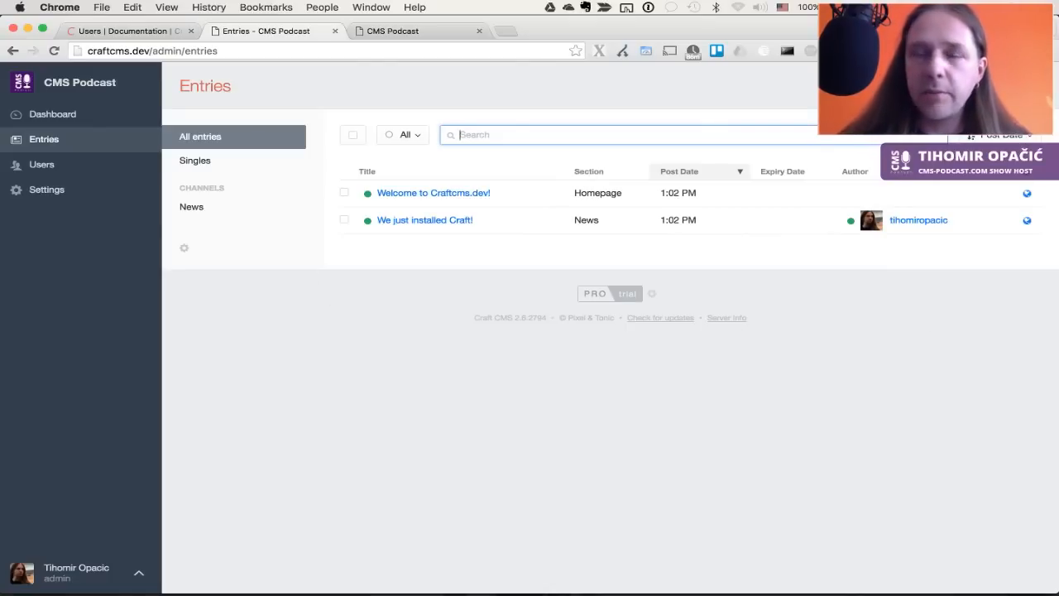
Open the 'Welcome to Craftcms.dev!' homepage entry and put the cursor in its Title field
{"action": "left_click", "coordinate": [376, 368]}
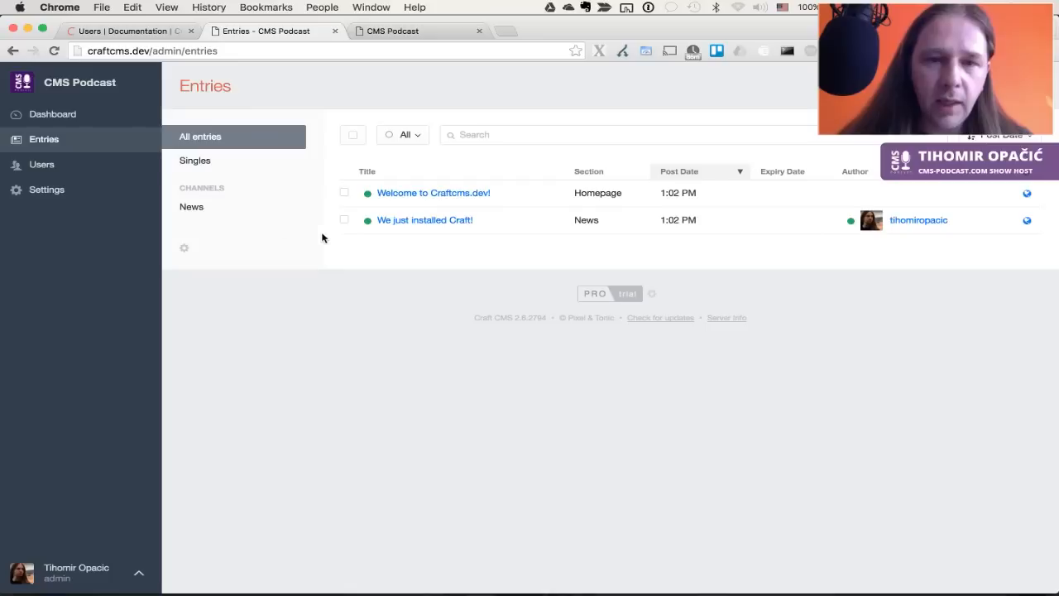
{"action": "key", "text": "super+Tab"}
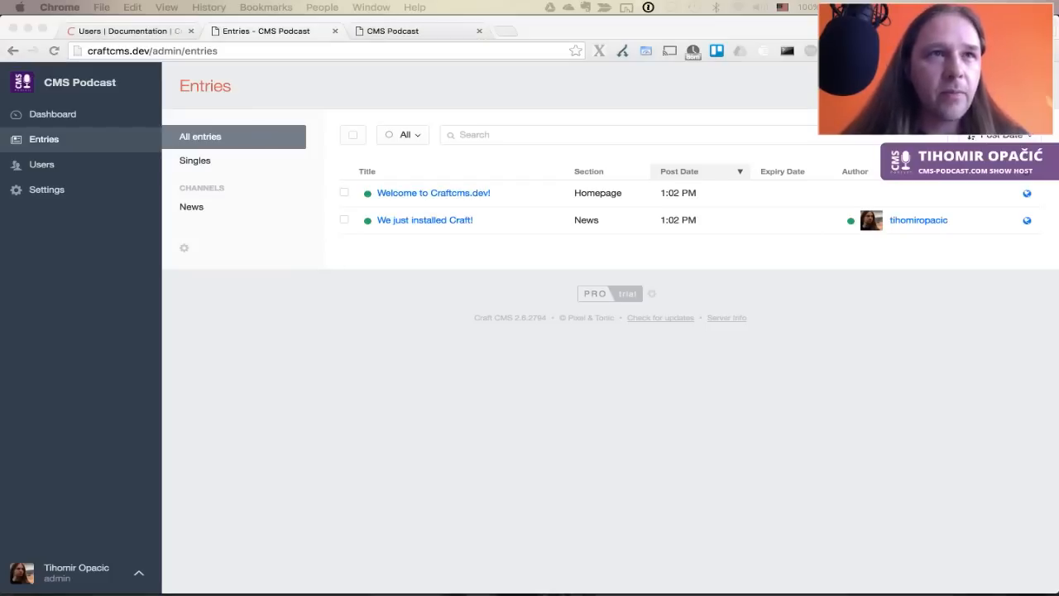
{"action": "left_click", "coordinate": [403, 311]}
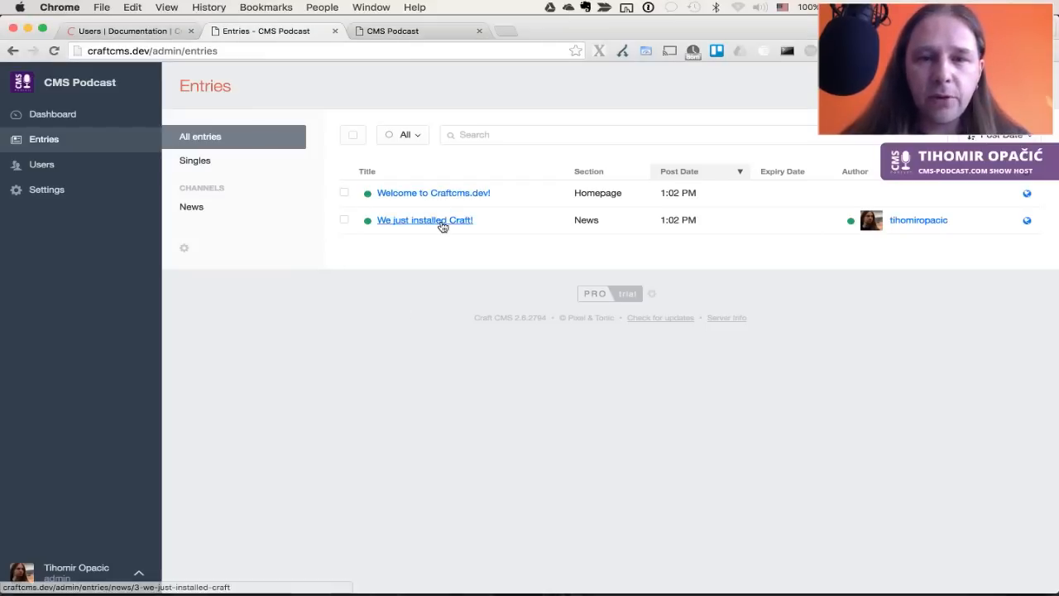
{"action": "left_click", "coordinate": [467, 195]}
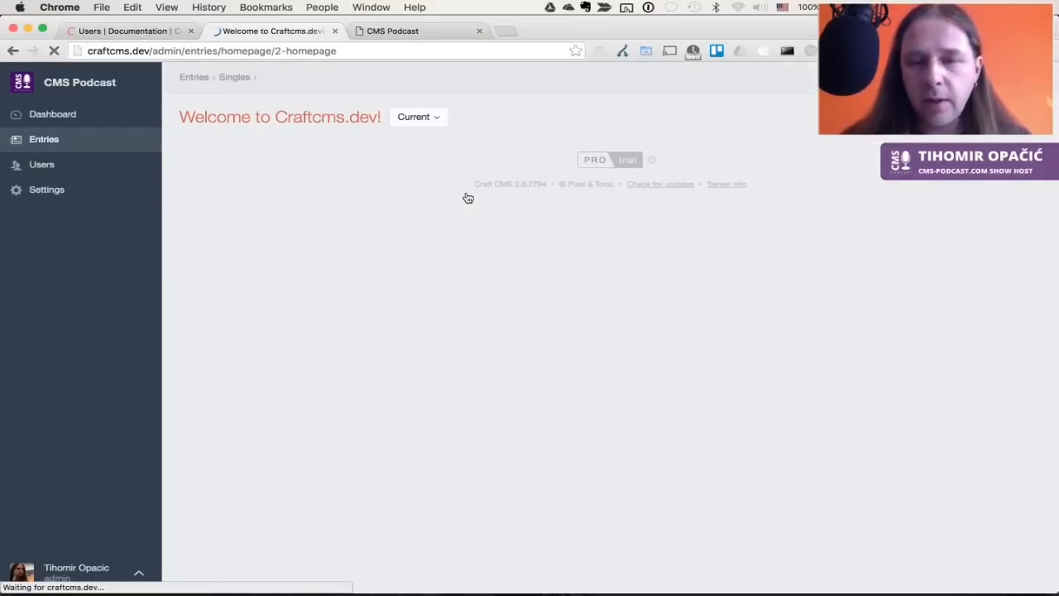
{"action": "left_click", "coordinate": [530, 192]}
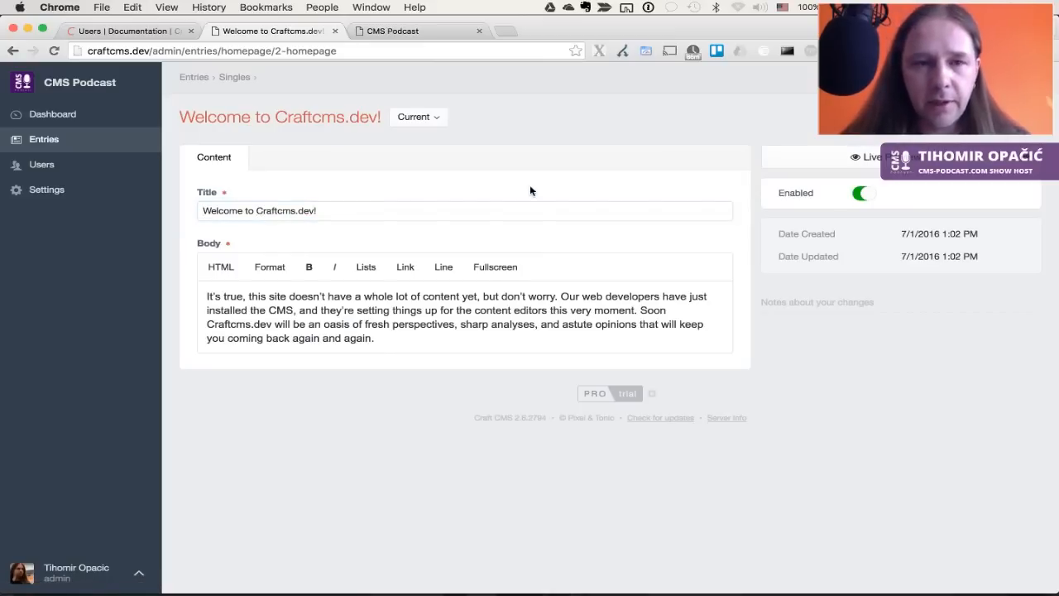
{"action": "left_click", "coordinate": [369, 208]}
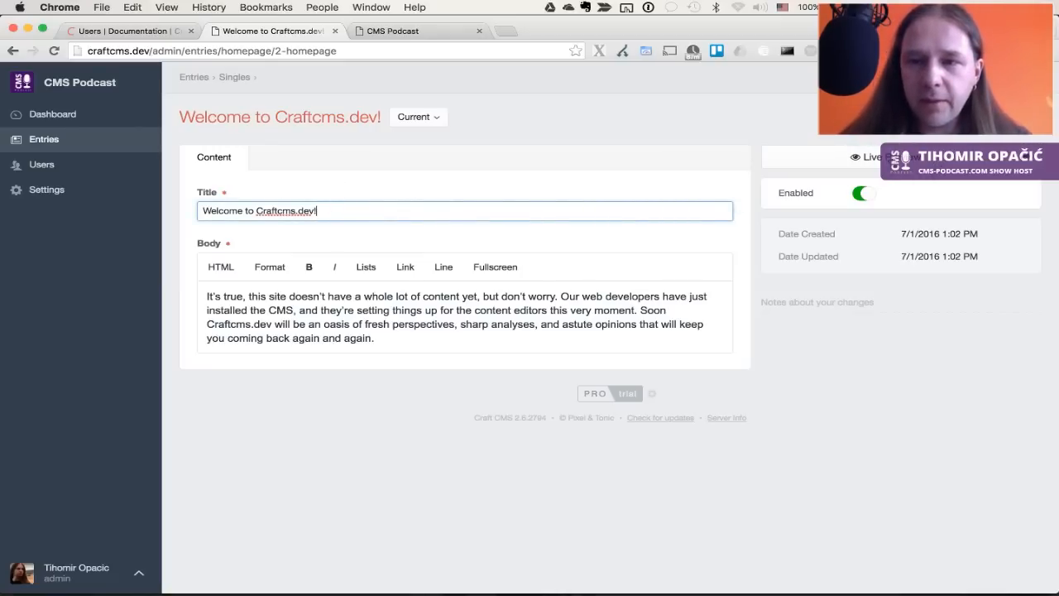
In Live Preview, remove '.dev!' from the title and save the entry
{"action": "left_click", "coordinate": [894, 158]}
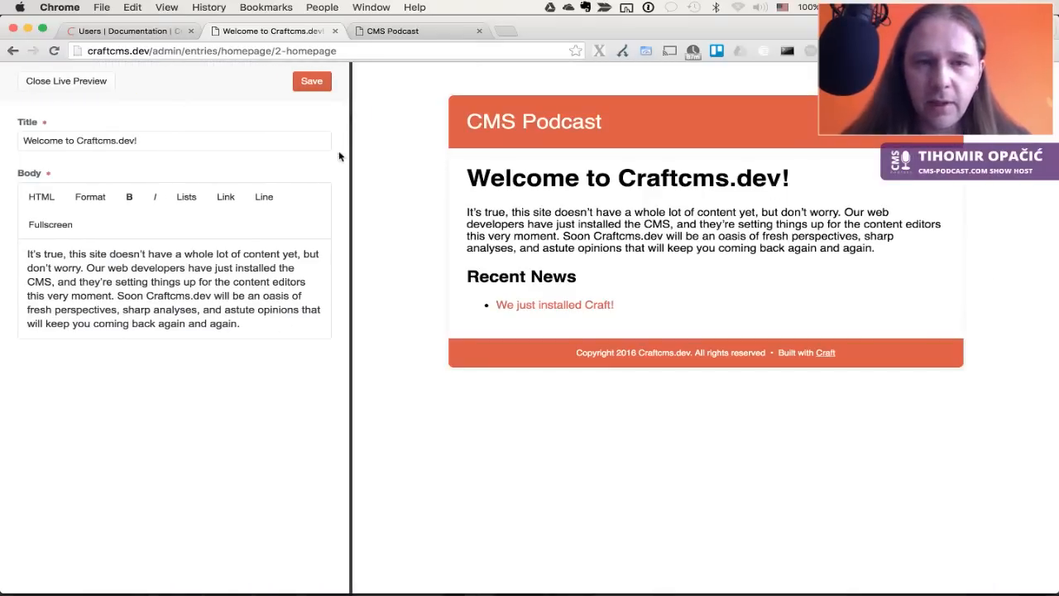
{"action": "left_click", "coordinate": [203, 142]}
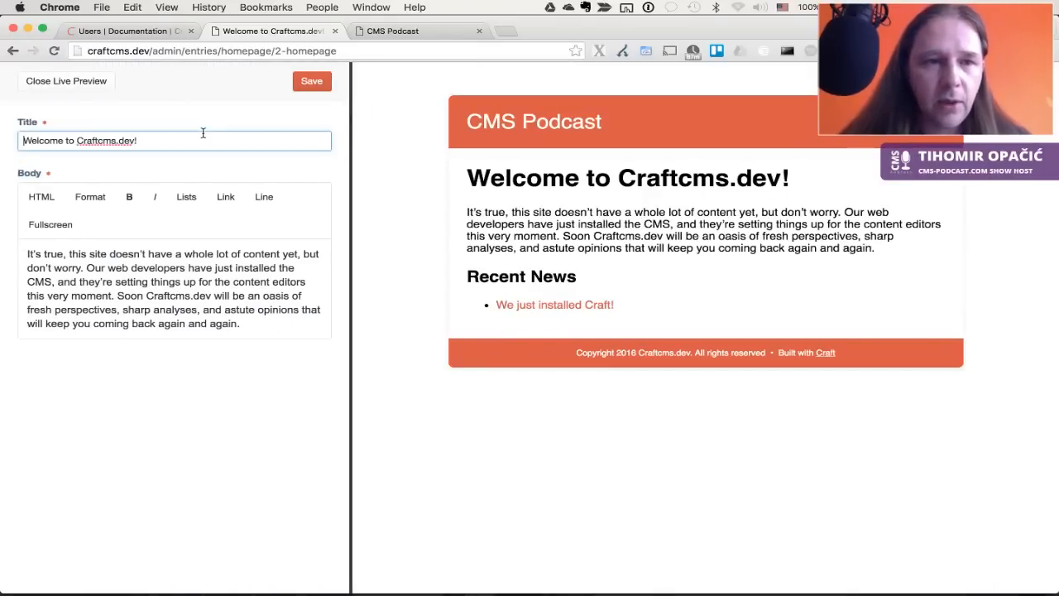
{"action": "key", "text": "BackSpace"}
{"action": "key", "text": "BackSpace"}
{"action": "key", "text": "BackSpace"}
{"action": "key", "text": "BackSpace"}
{"action": "key", "text": "BackSpace"}
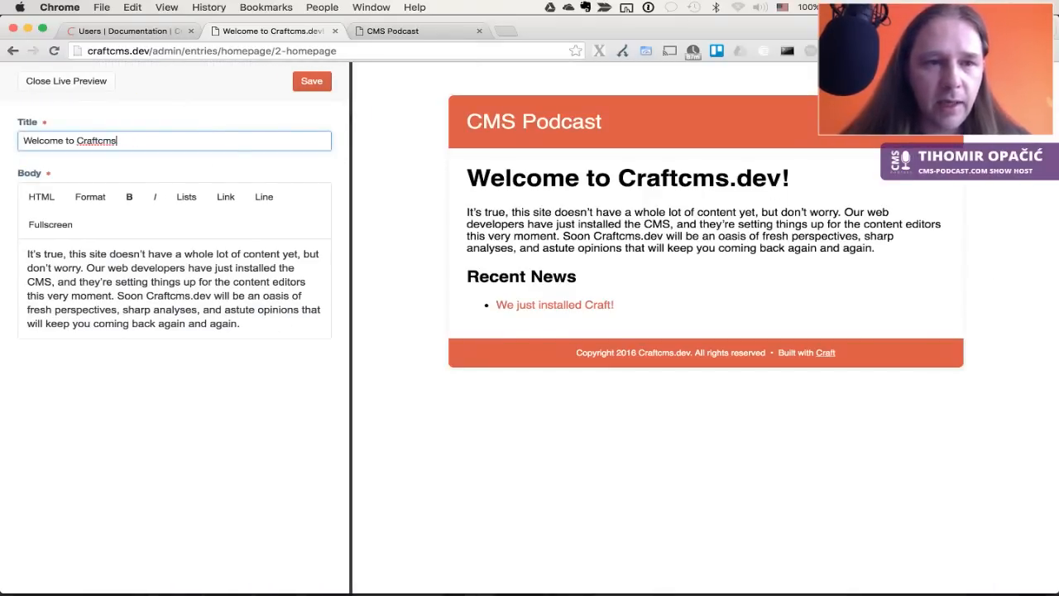
{"action": "left_click", "coordinate": [312, 80]}
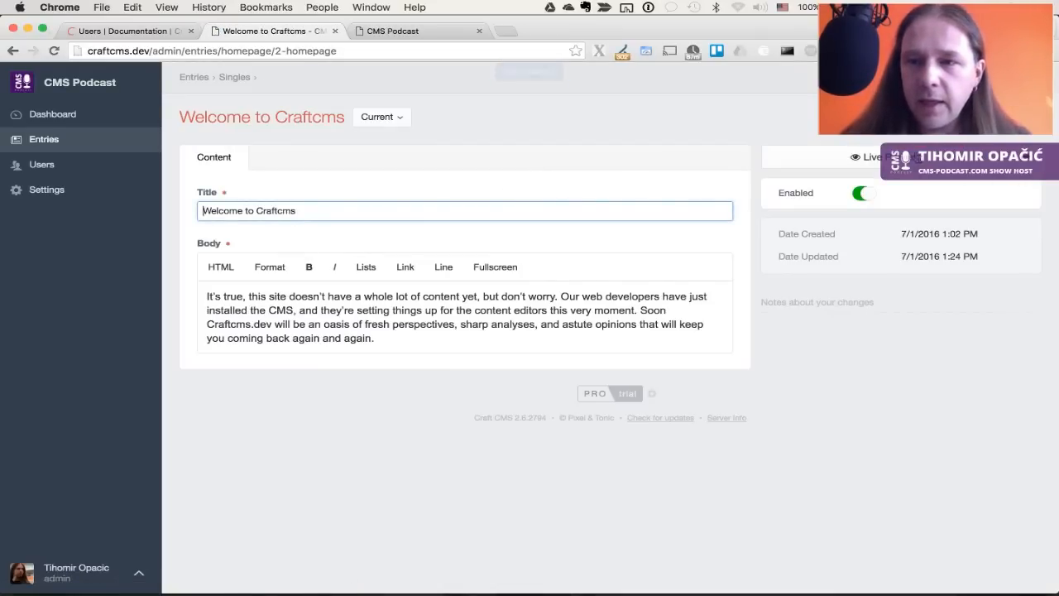
Replace the body's opening words with 'H' so it starts 'Have a whole lot of content'
{"action": "left_click", "coordinate": [1025, 159]}
{"action": "left_click", "coordinate": [161, 279]}
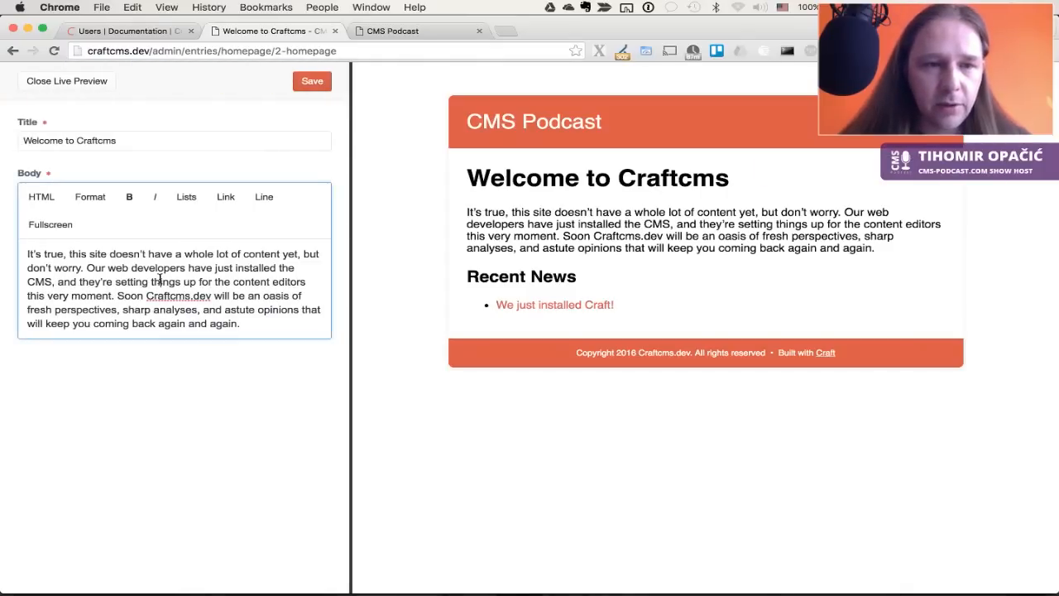
{"action": "left_click_drag", "start_coordinate": [153, 257], "coordinate": [27, 254]}
{"action": "type", "text": "H"}
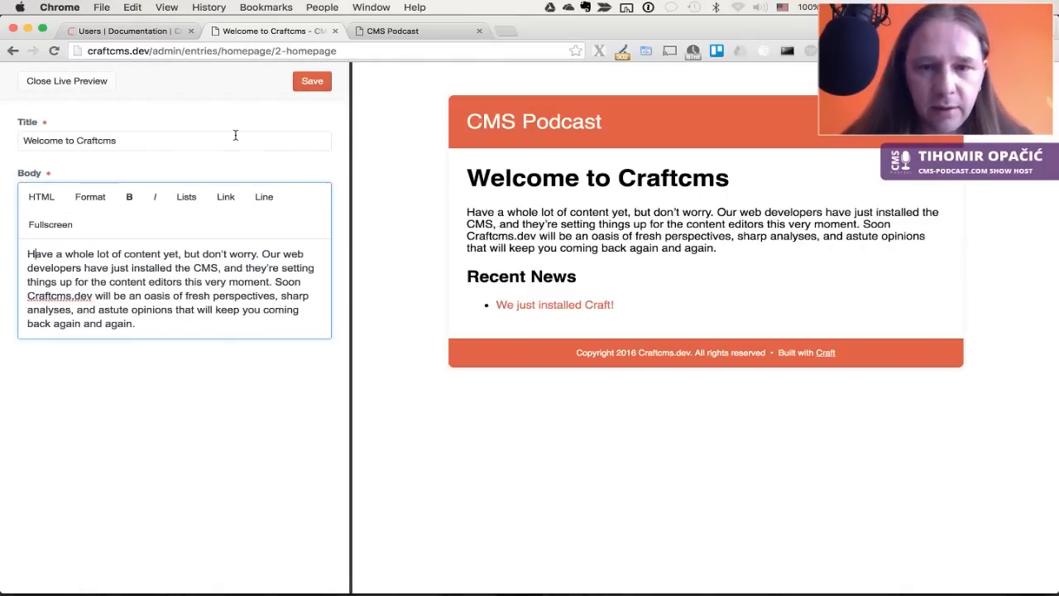
{"action": "left_click", "coordinate": [509, 225]}
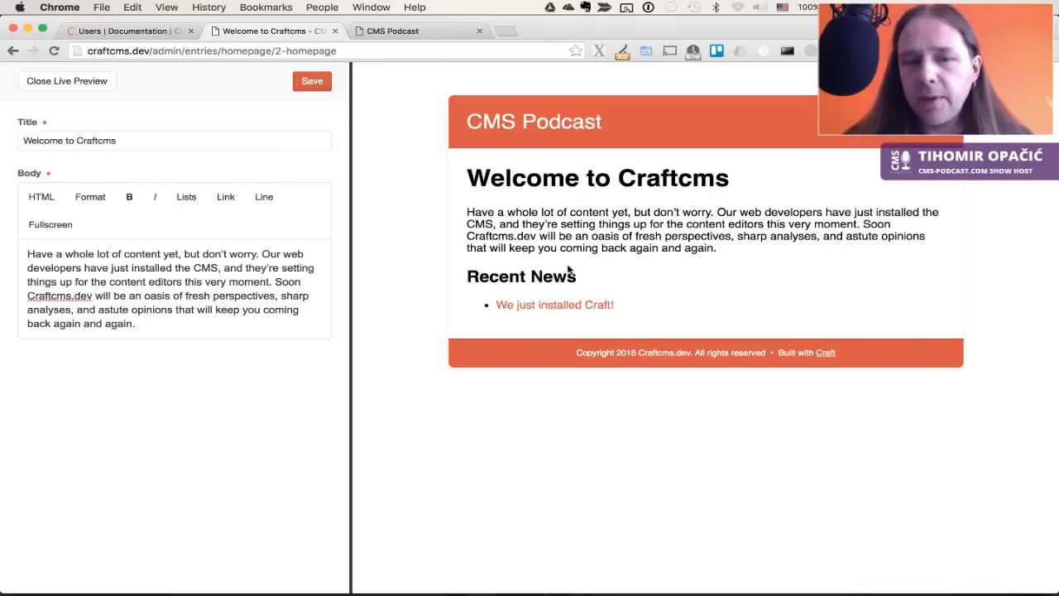
{"action": "left_click", "coordinate": [55, 228]}
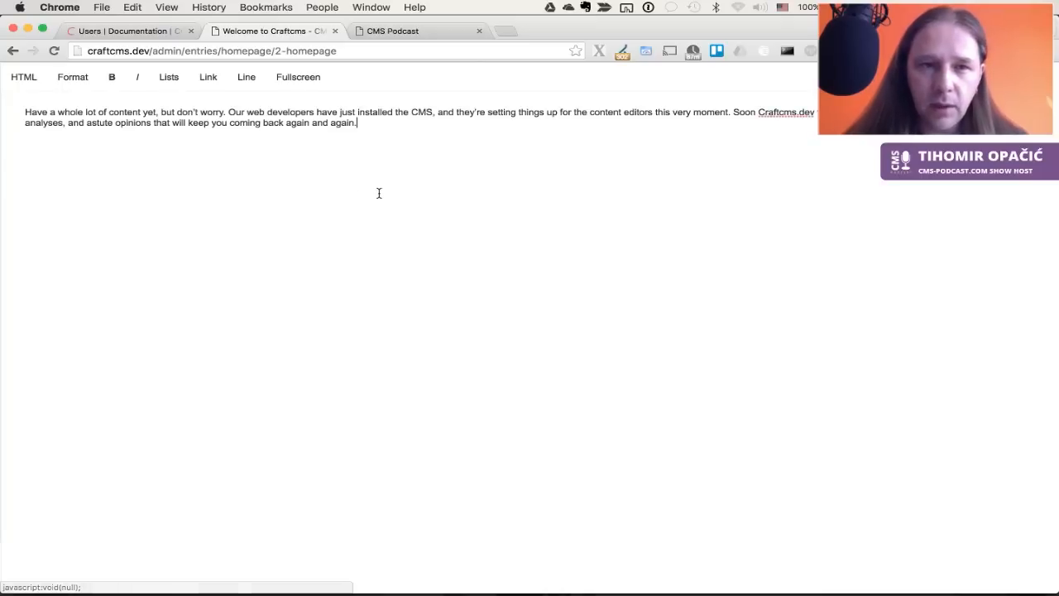
{"action": "left_click", "coordinate": [309, 78]}
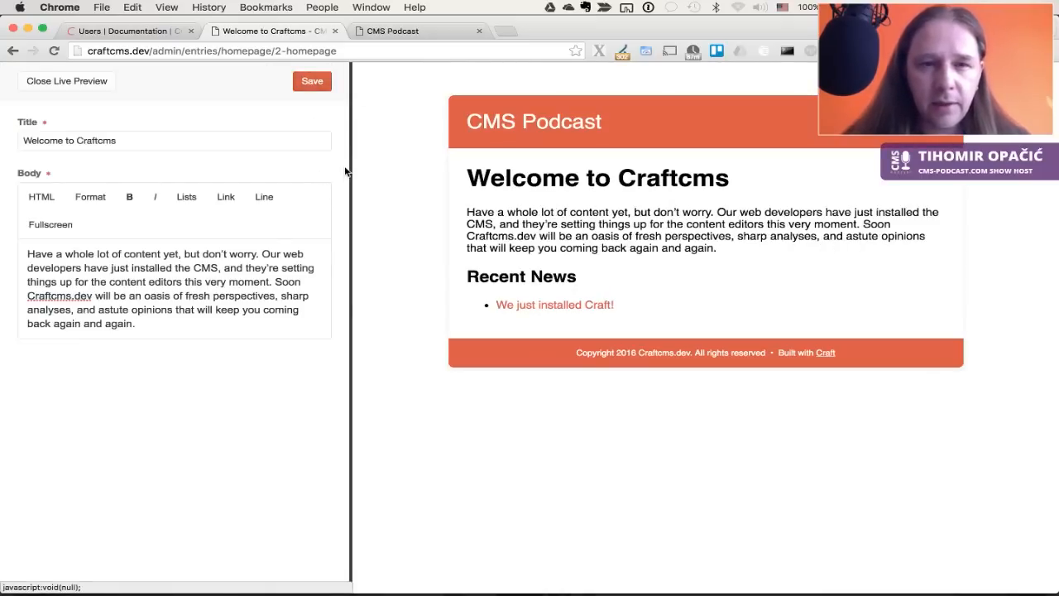
{"action": "key", "text": "super+t"}
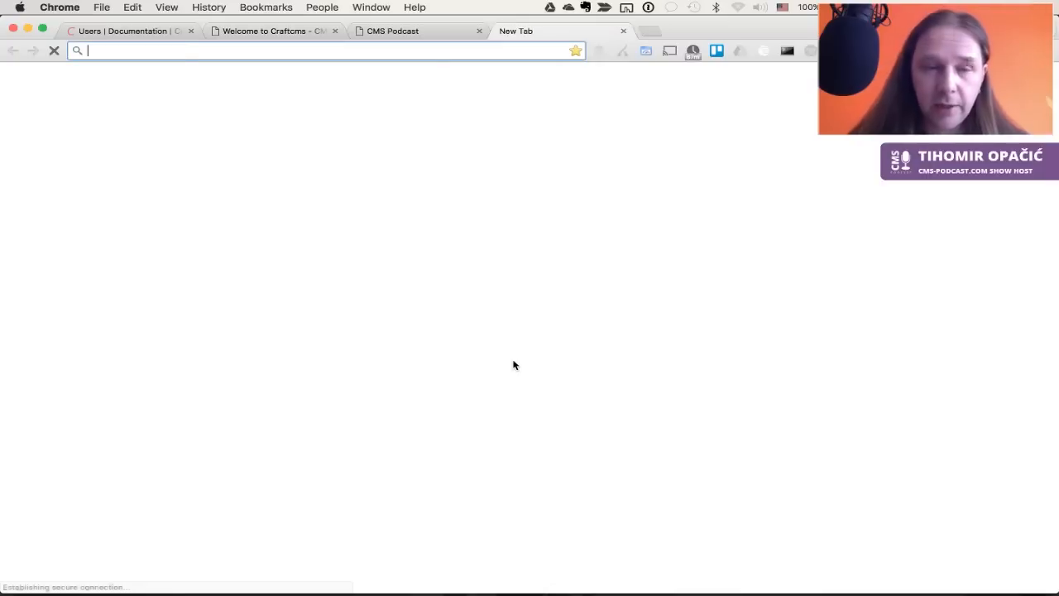
Search Google for Redactor, view its imperavi.com page, then close that tab
{"action": "type", "text": "reda"}
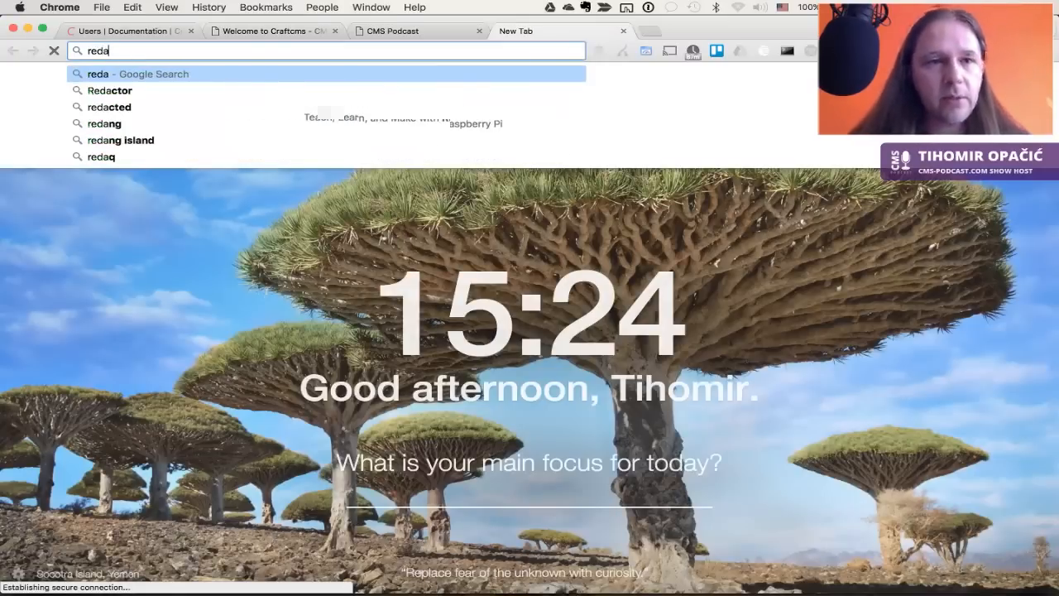
{"action": "key", "text": "Down"}
{"action": "key", "text": "Return"}
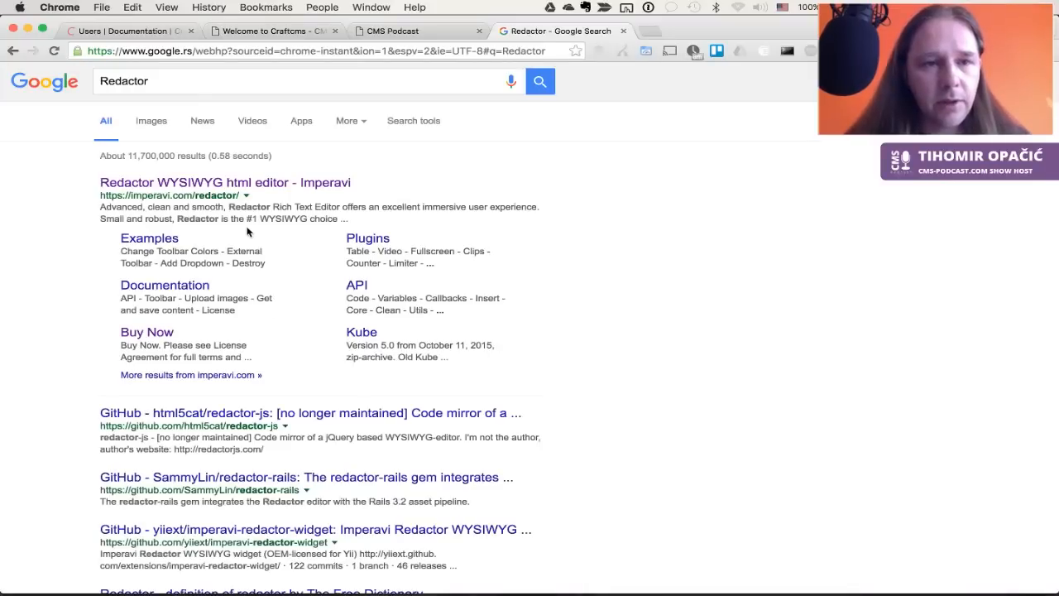
{"action": "left_click", "coordinate": [241, 183]}
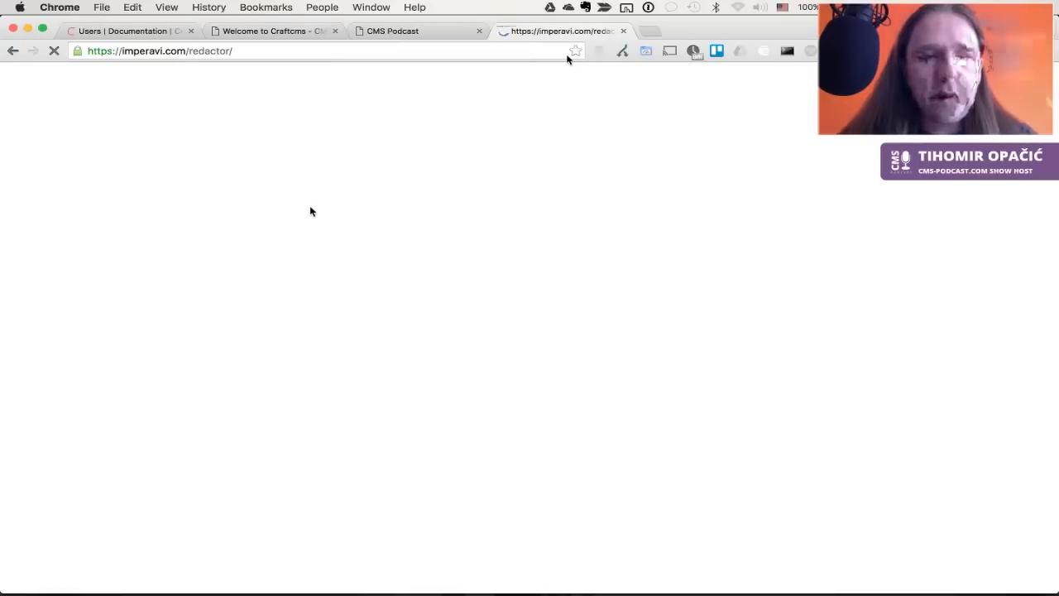
{"action": "left_click", "coordinate": [622, 31]}
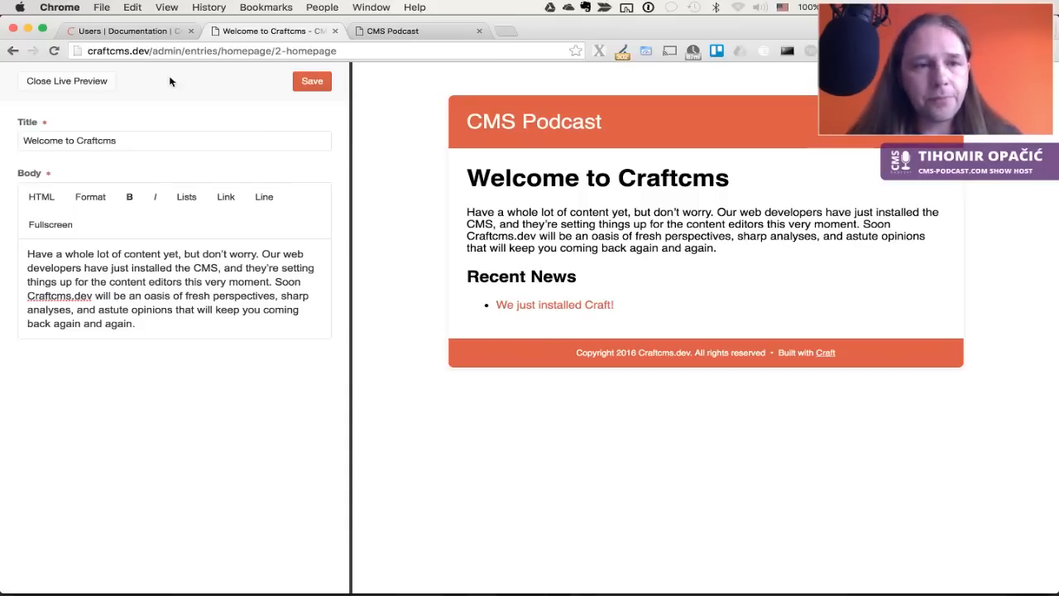
Close Live Preview, then briefly open the public site in a new tab and close it
{"action": "left_click", "coordinate": [84, 85]}
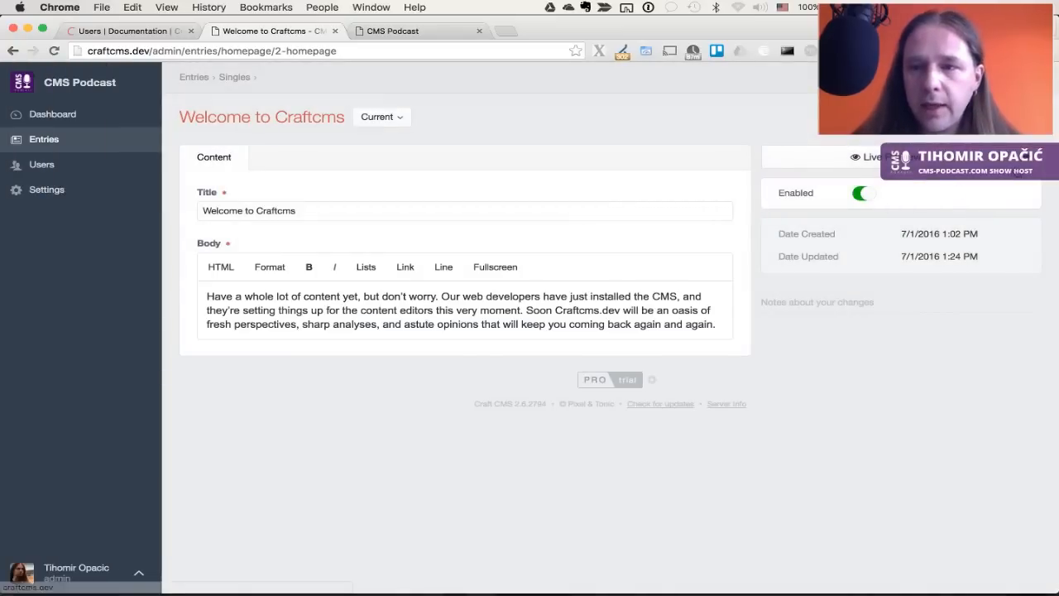
{"action": "left_click", "coordinate": [1027, 163]}
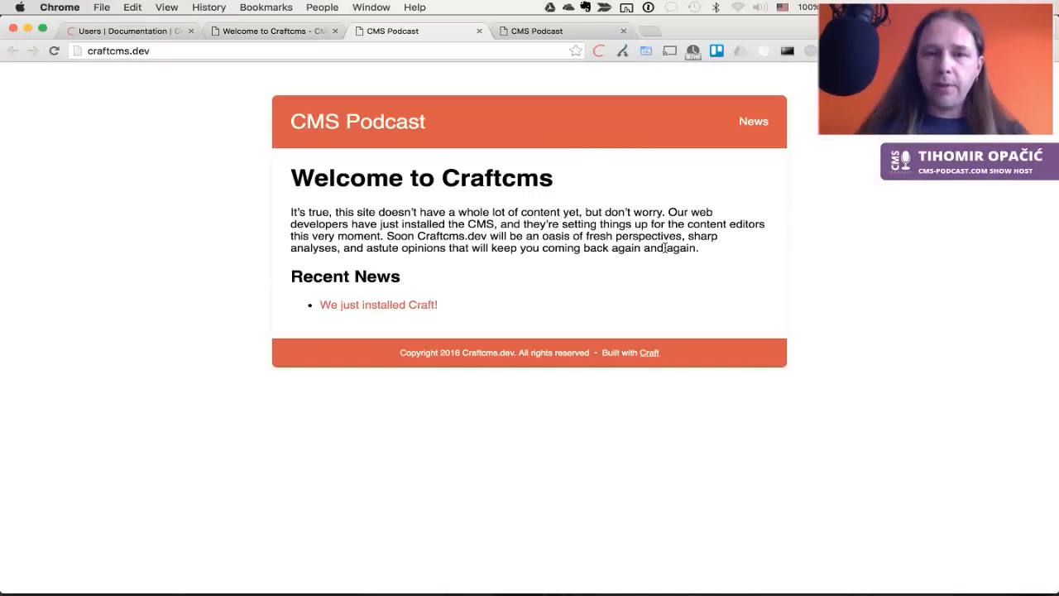
{"action": "key", "text": "super+w"}
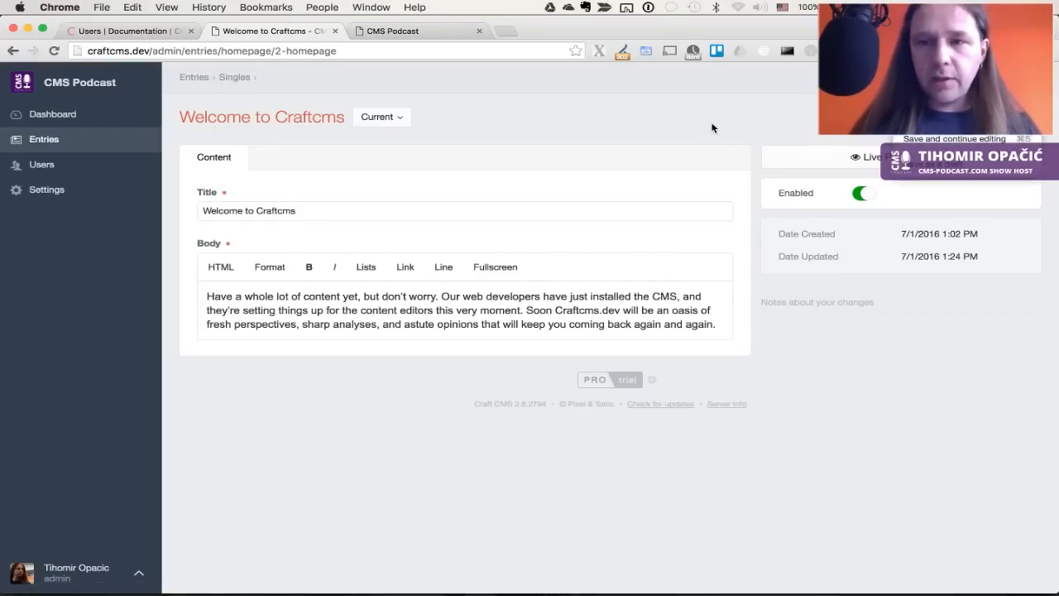
Append '.dev' to the title, save, and check the entry's saved versions list
{"action": "left_click", "coordinate": [297, 211]}
{"action": "type", "text": ".dev"}
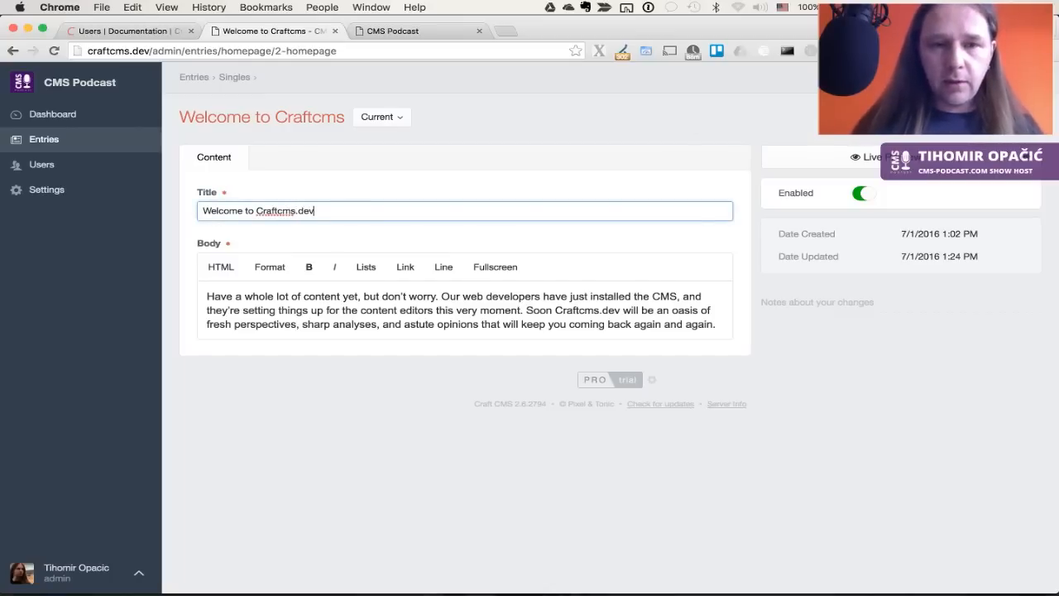
{"action": "key", "text": "super+s"}
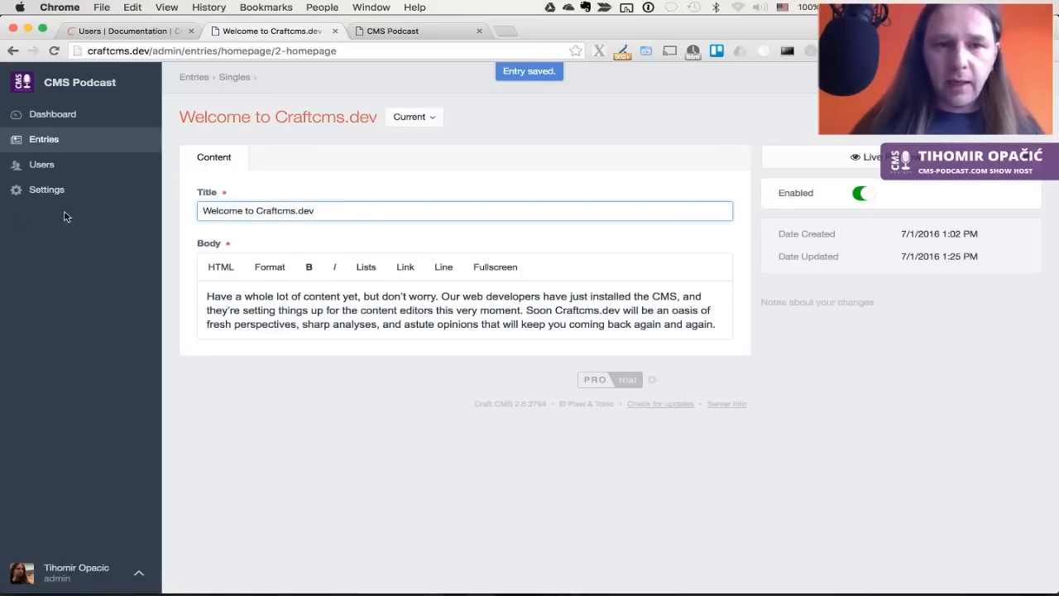
{"action": "left_click", "coordinate": [537, 177]}
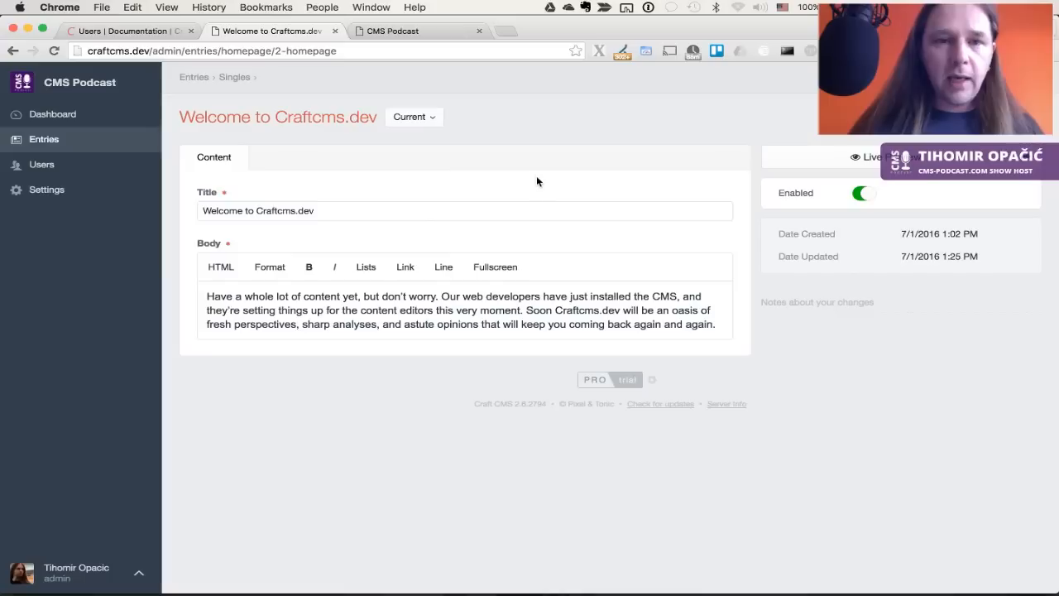
{"action": "left_click", "coordinate": [439, 123]}
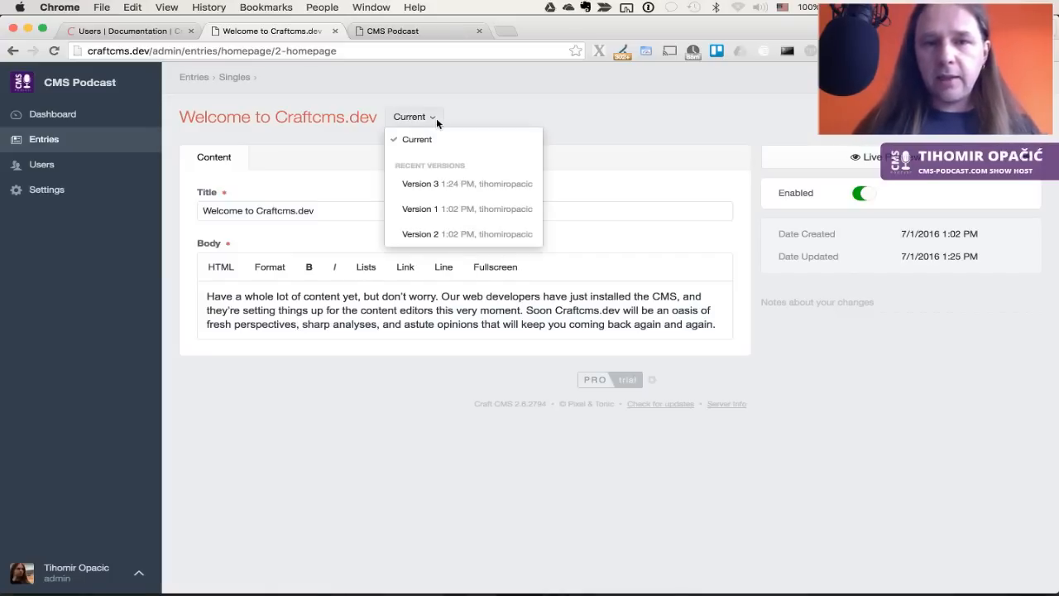
{"action": "left_click", "coordinate": [569, 118]}
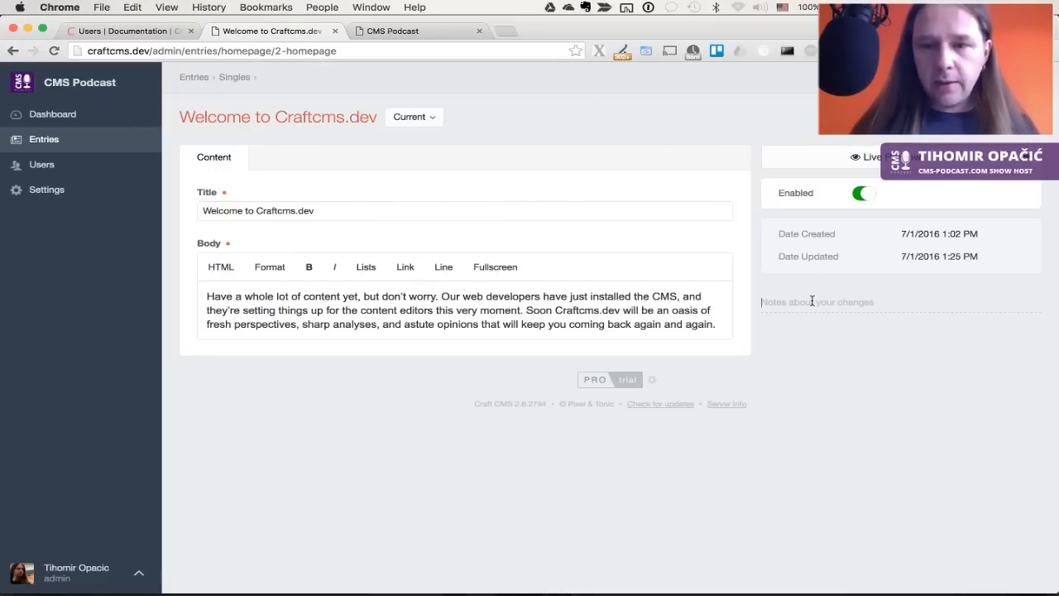
Enter the version note 'Add a comment here' and save the entry
{"action": "type", "text": "A"}
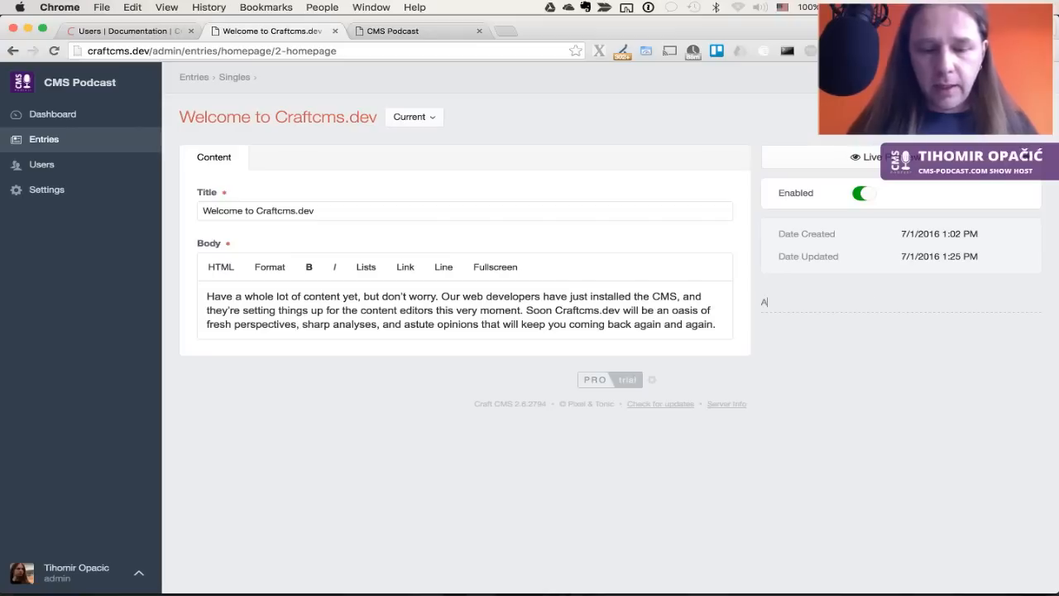
{"action": "type", "text": "dd a comment"}
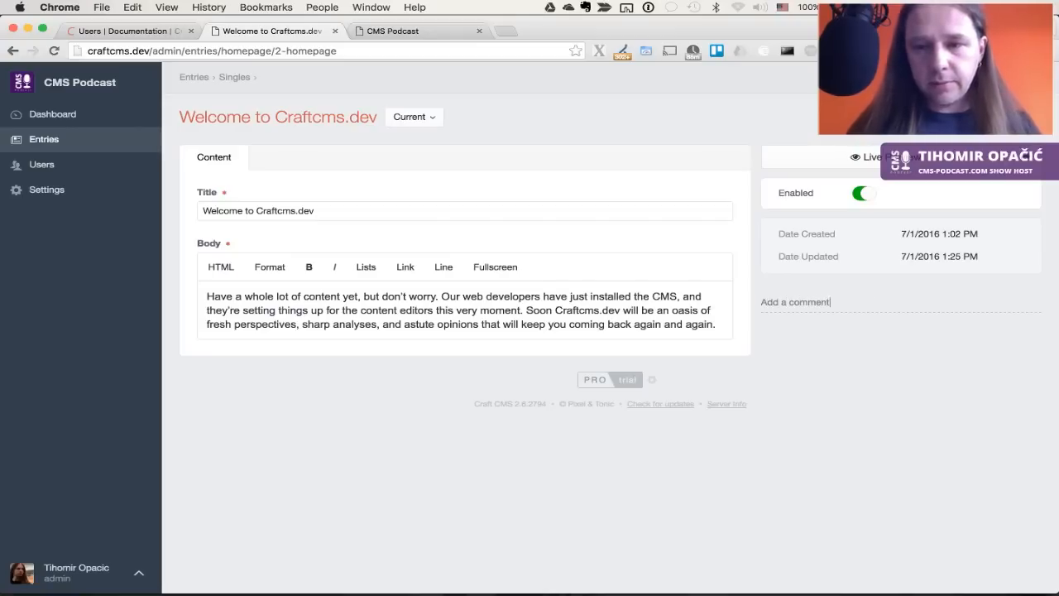
{"action": "type", "text": " here"}
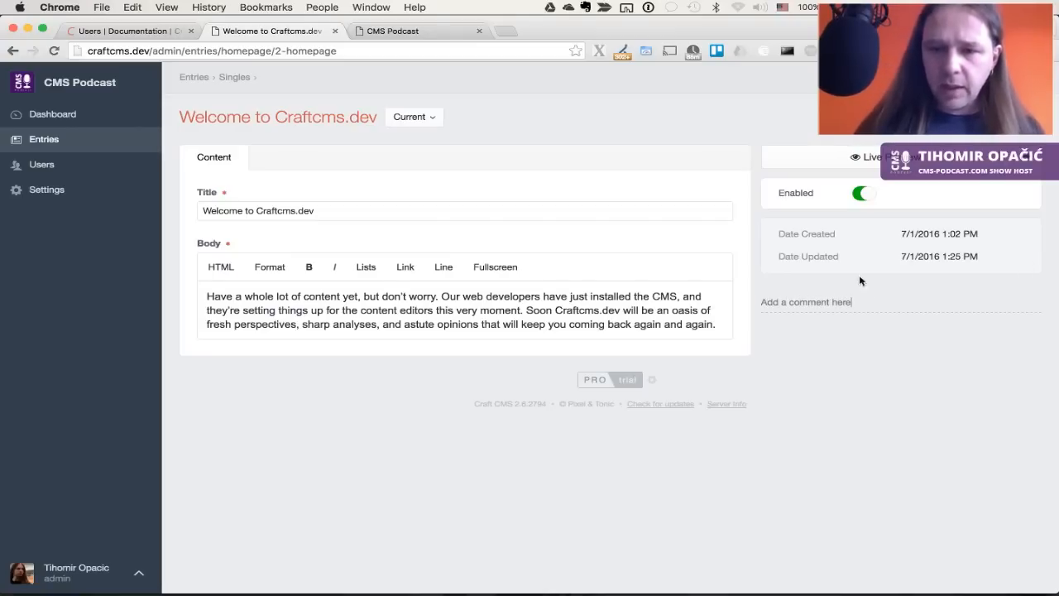
{"action": "type", "text": " de"}
{"action": "key", "text": "BackSpace"}
{"action": "key", "text": "BackSpace"}
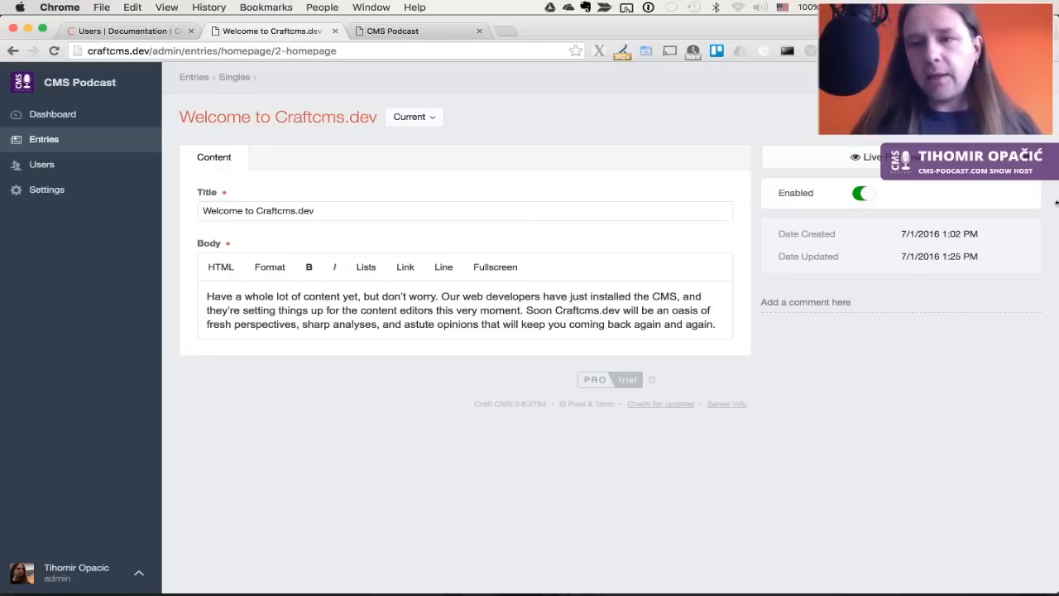
{"action": "left_click", "coordinate": [994, 116]}
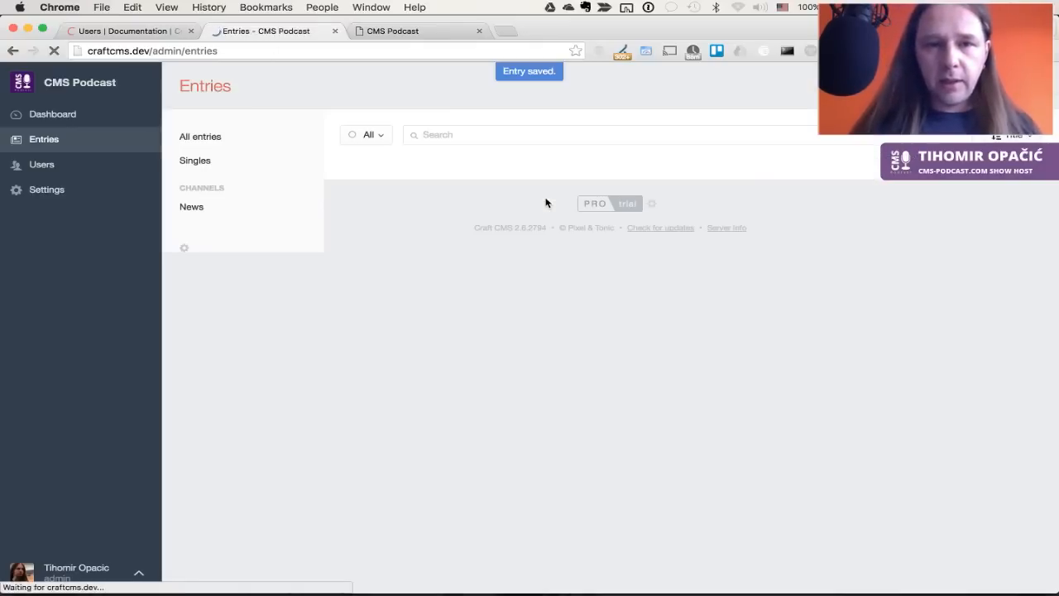
Open the Welcome to Craftcms.dev entry and preview Versions 4, 3 and 1, then return to current
{"action": "left_click", "coordinate": [470, 193]}
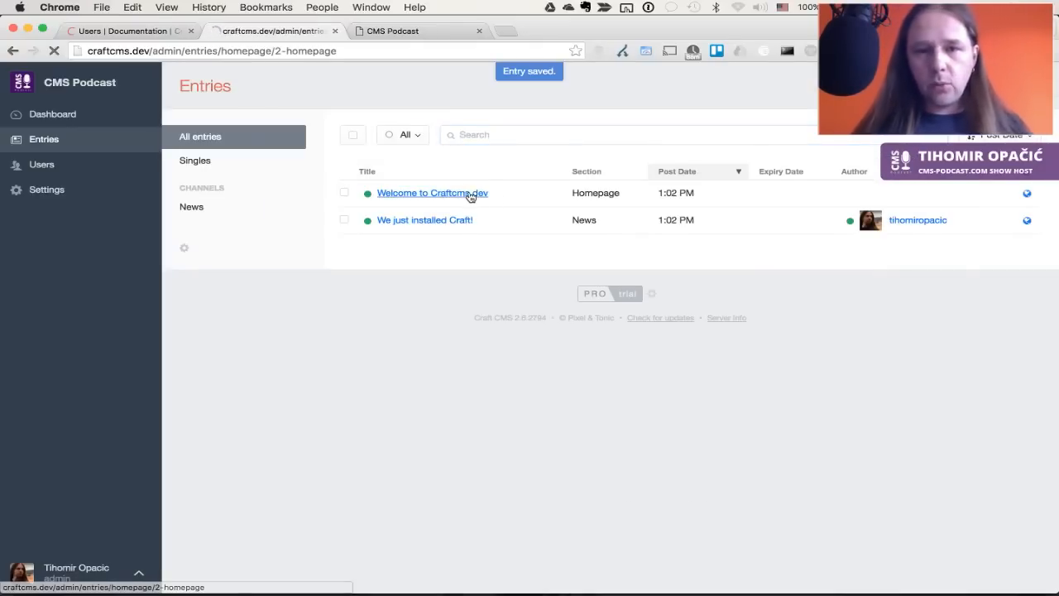
{"action": "left_click", "coordinate": [434, 118]}
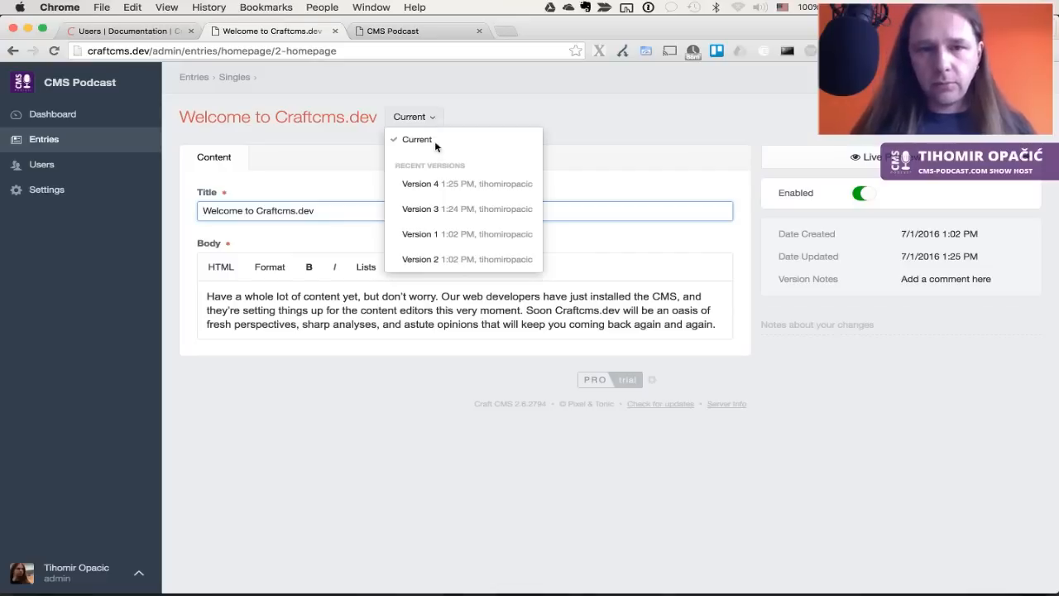
{"action": "left_click", "coordinate": [447, 180]}
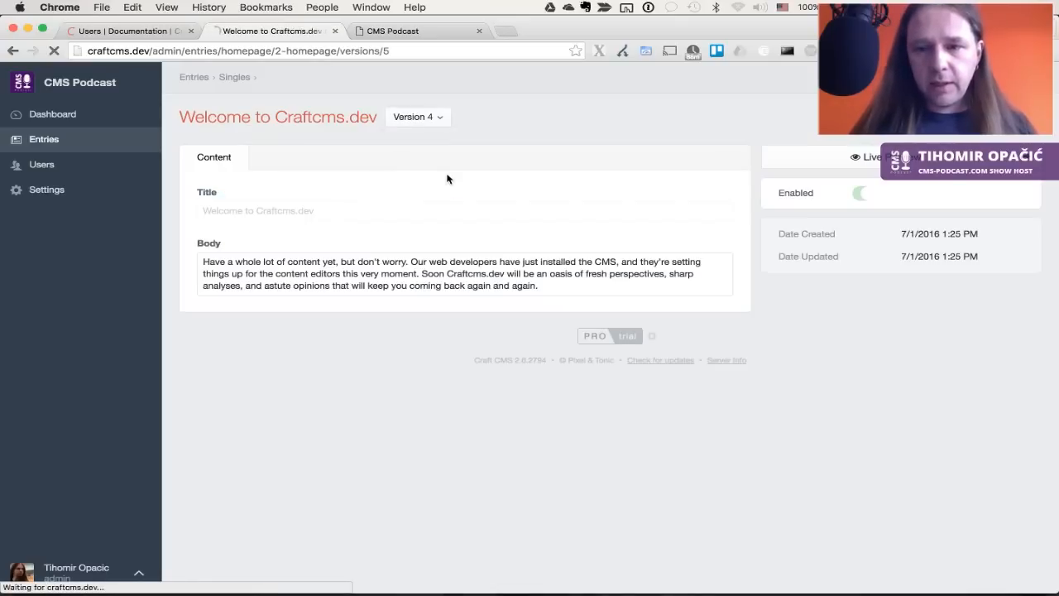
{"action": "left_click", "coordinate": [435, 118]}
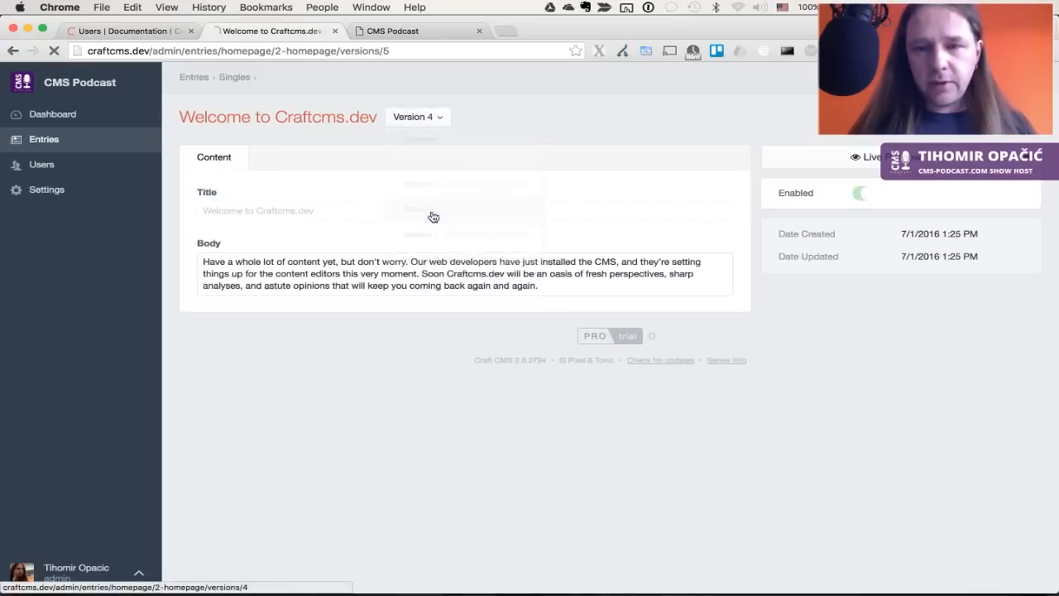
{"action": "left_click", "coordinate": [439, 199]}
{"action": "left_click", "coordinate": [407, 118]}
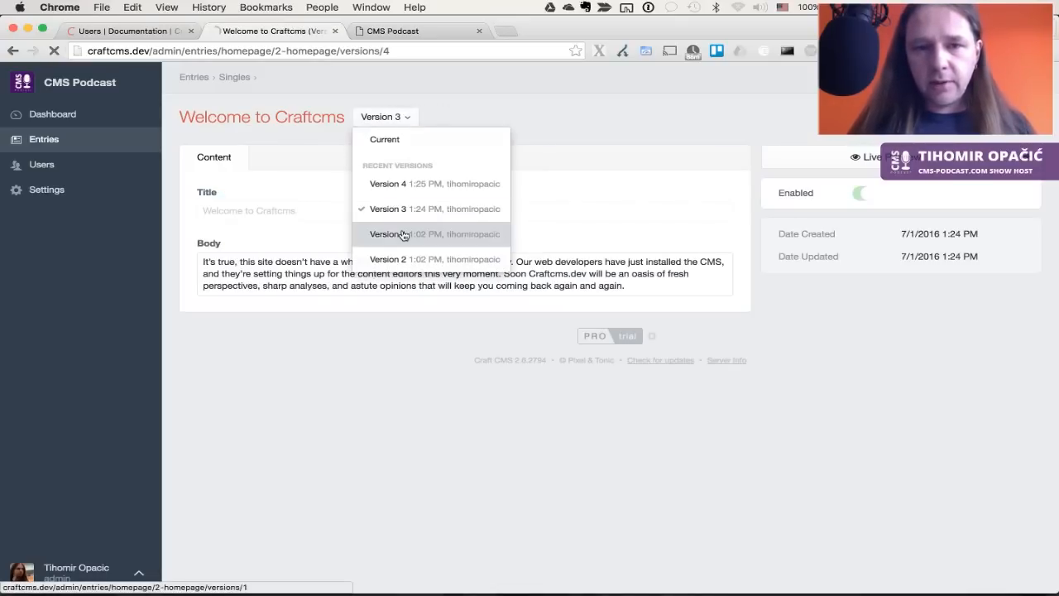
{"action": "left_click", "coordinate": [402, 235]}
{"action": "left_click", "coordinate": [329, 117]}
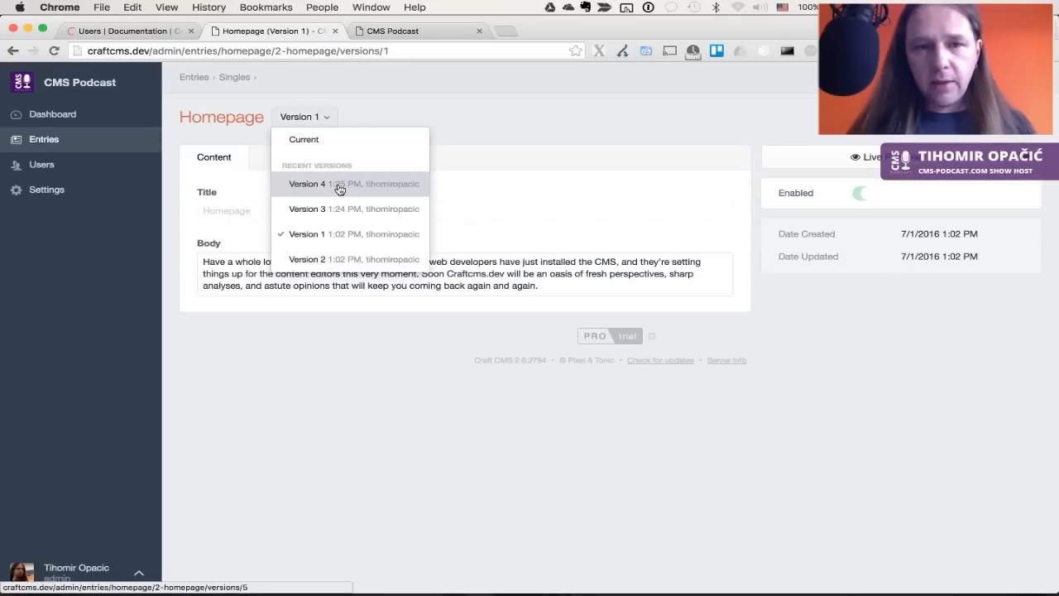
{"action": "left_click", "coordinate": [334, 149]}
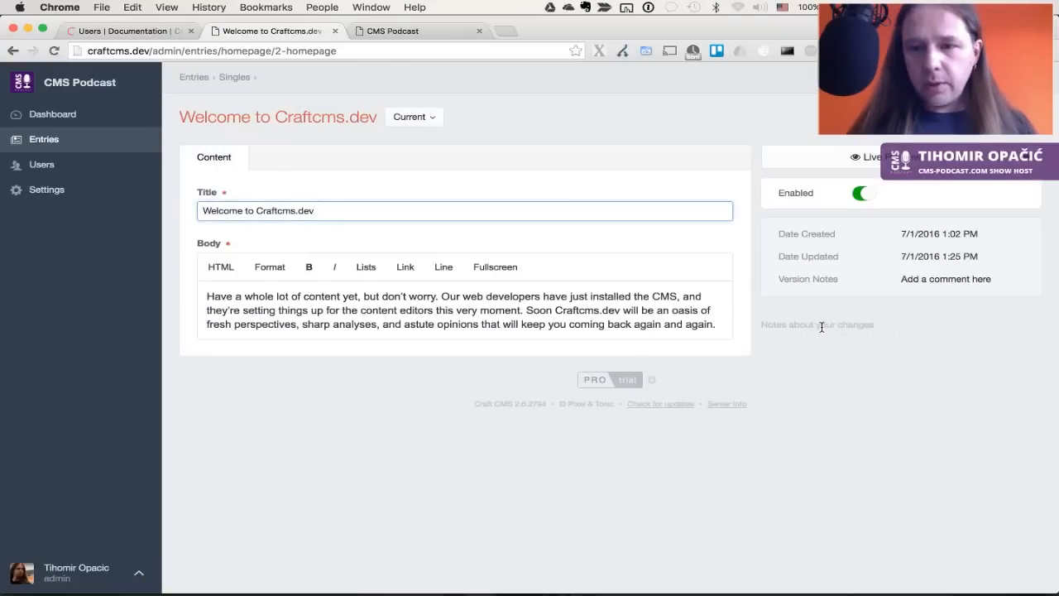
Load Version 2 of the entry and revert the homepage to that version
{"action": "left_click", "coordinate": [769, 328]}
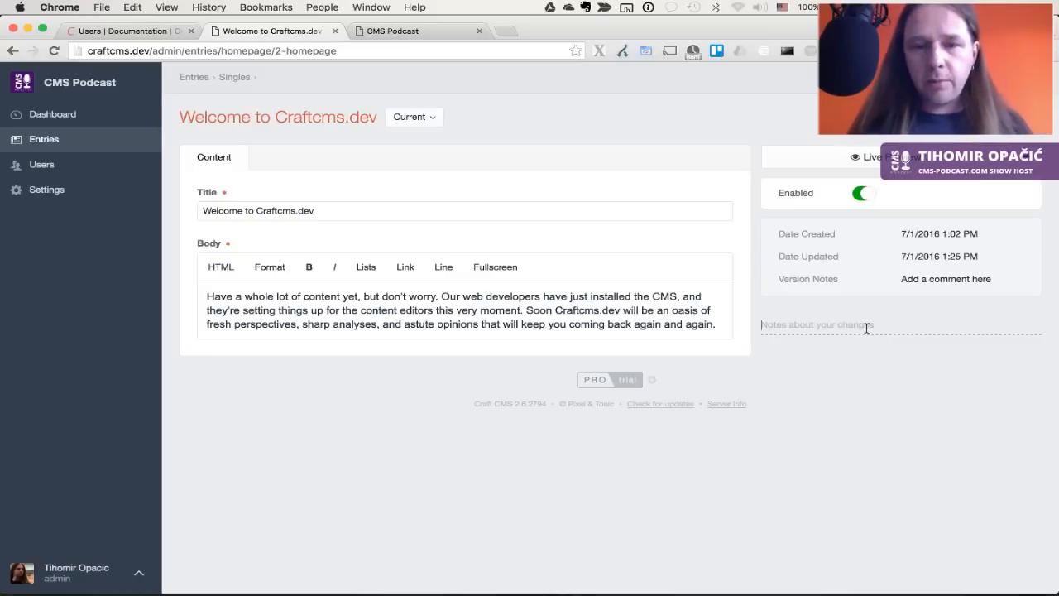
{"action": "left_click", "coordinate": [700, 324]}
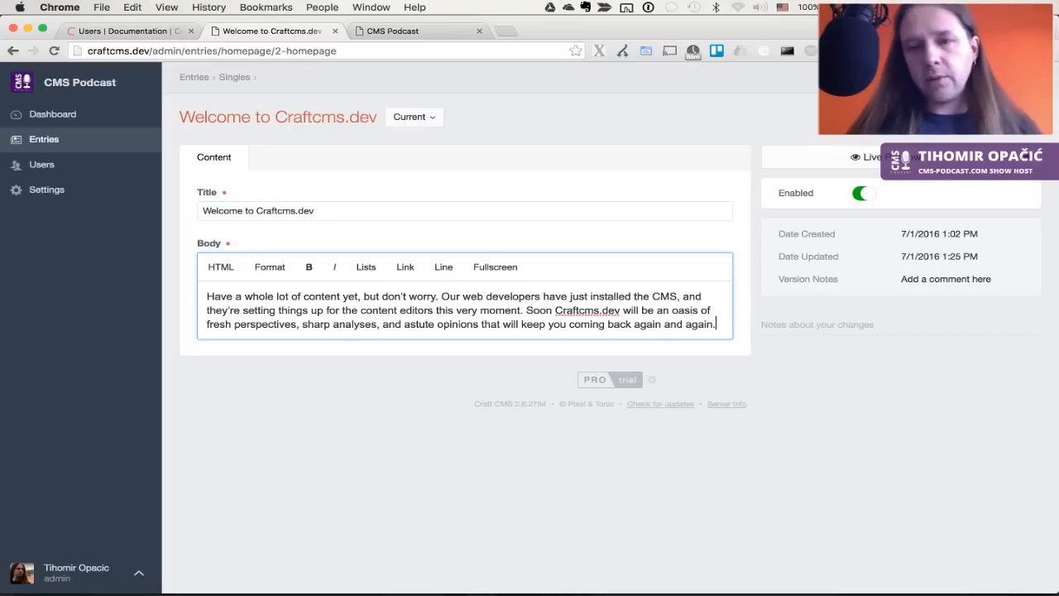
{"action": "left_click", "coordinate": [372, 162]}
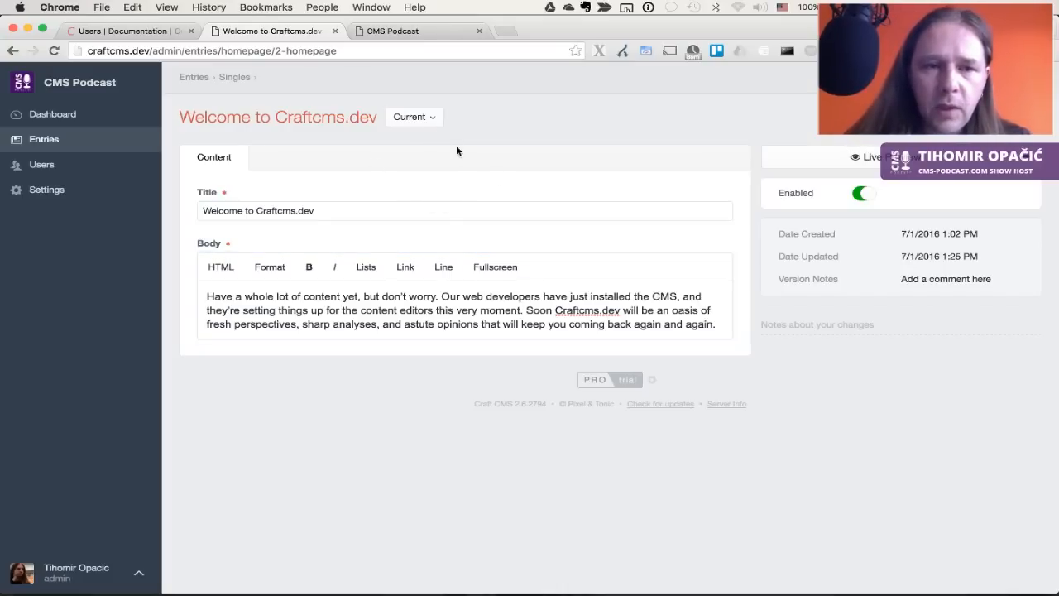
{"action": "left_click", "coordinate": [432, 120]}
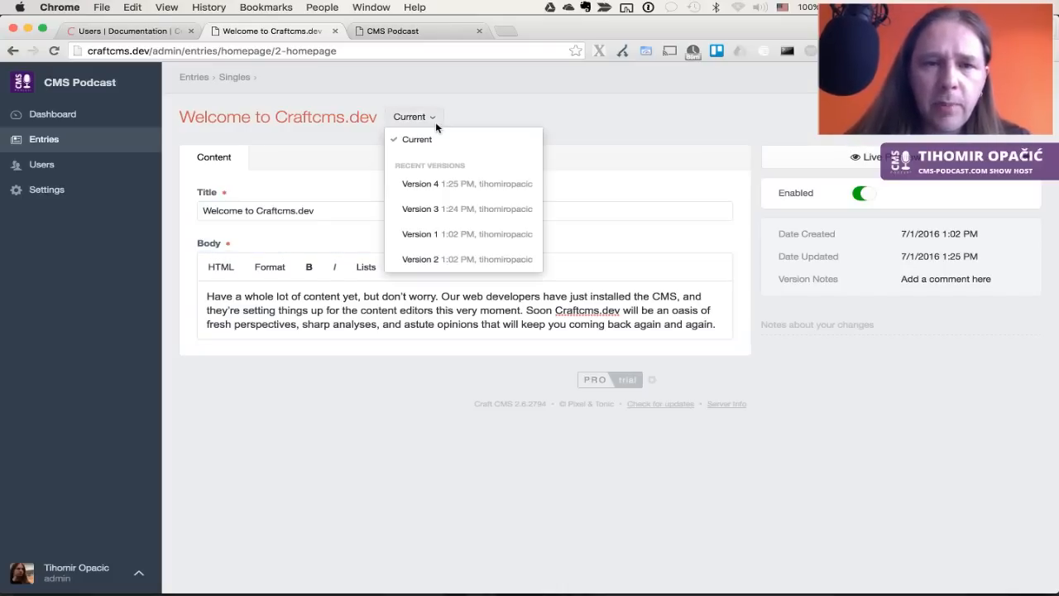
{"action": "left_click", "coordinate": [432, 258]}
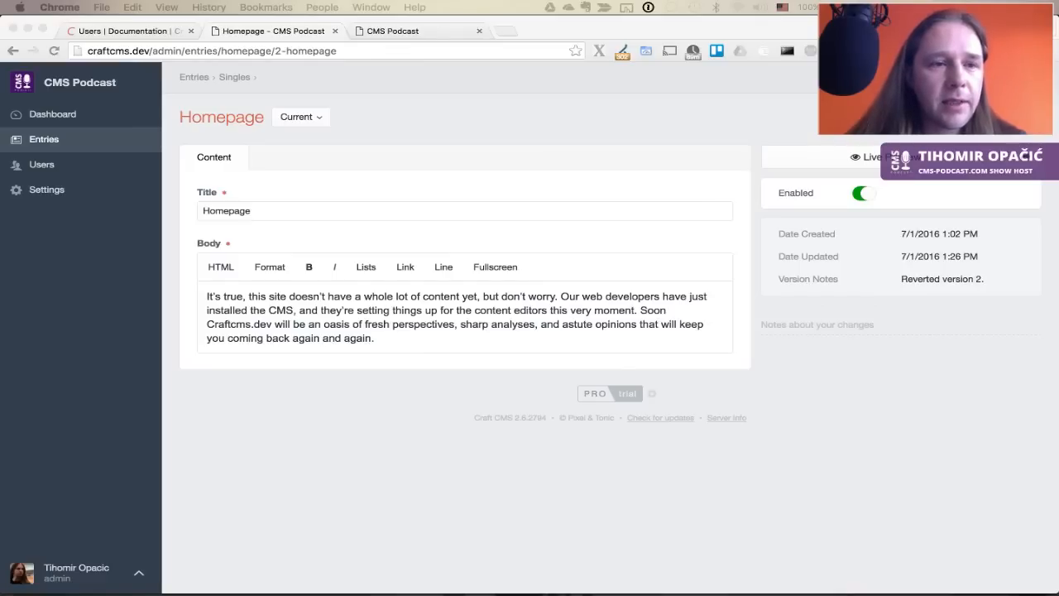
{"action": "left_click", "coordinate": [50, 191]}
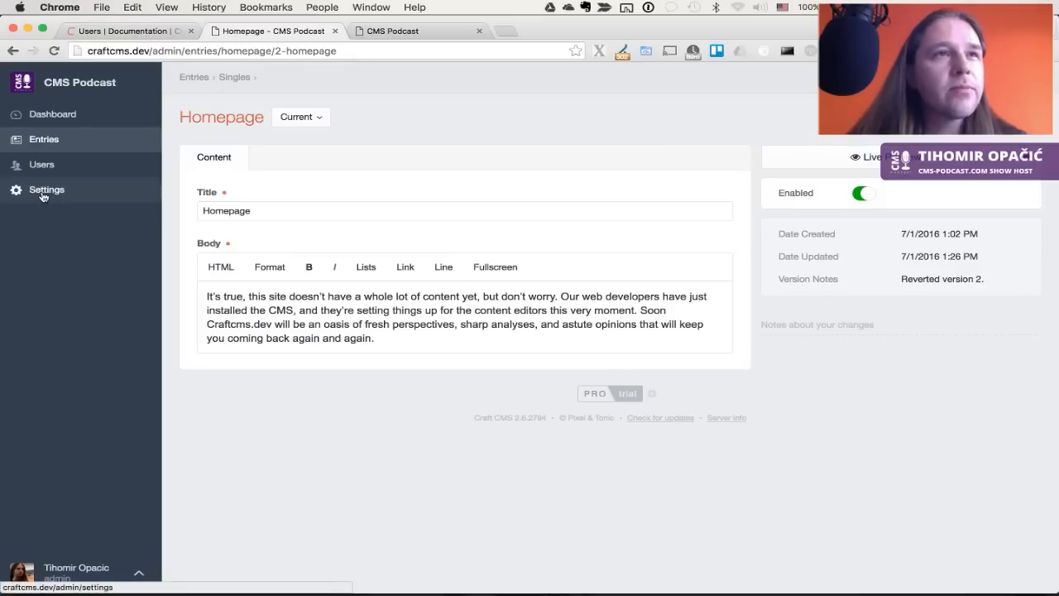
From Settings > Sections, start a new section, keeping Channel as the section type
{"action": "left_click", "coordinate": [43, 196]}
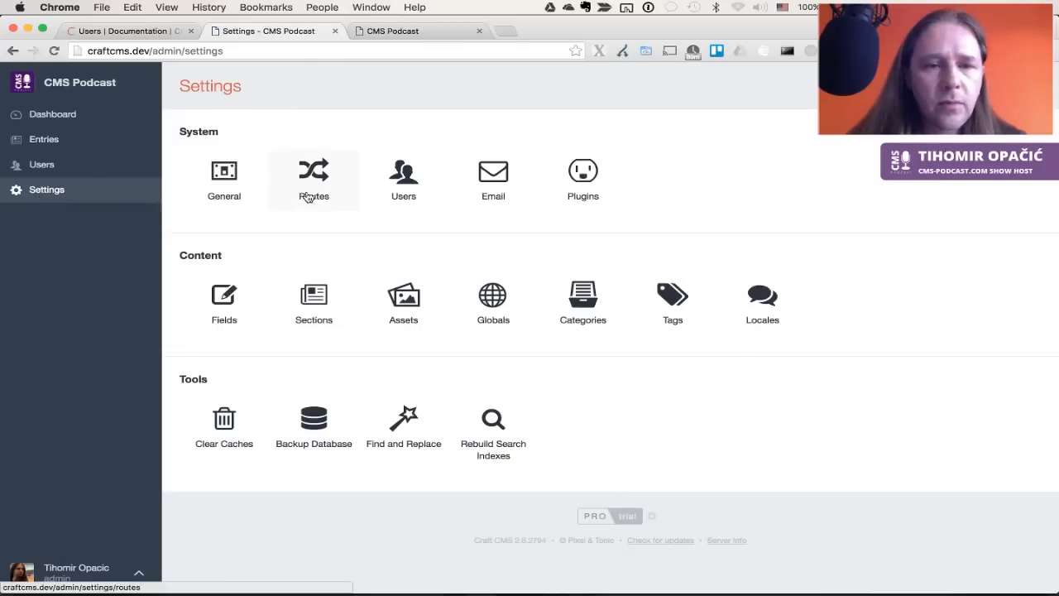
{"action": "left_click", "coordinate": [322, 304]}
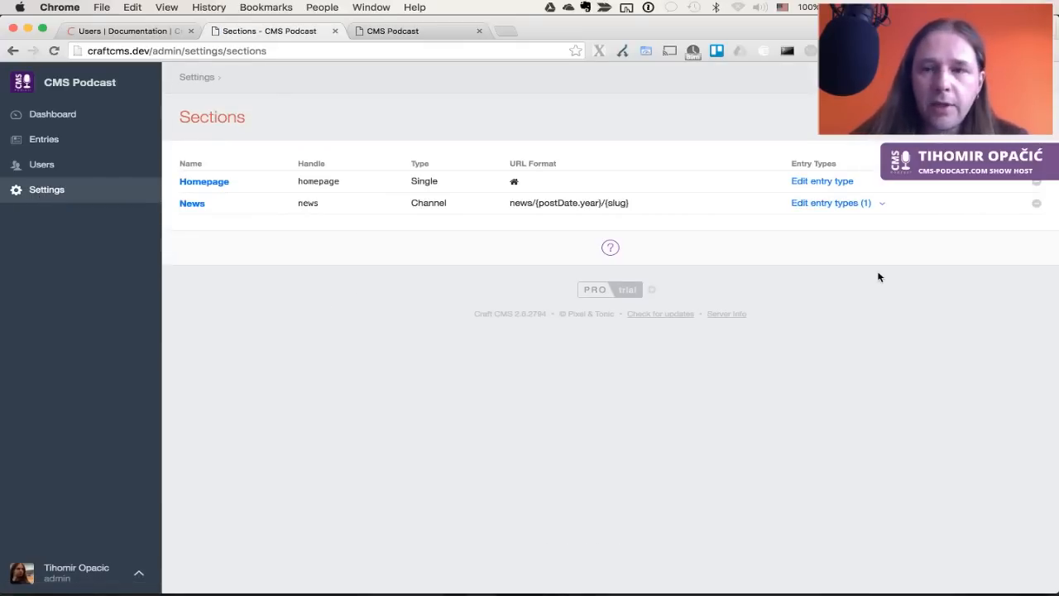
{"action": "left_click", "coordinate": [984, 116]}
{"action": "left_click", "coordinate": [218, 320]}
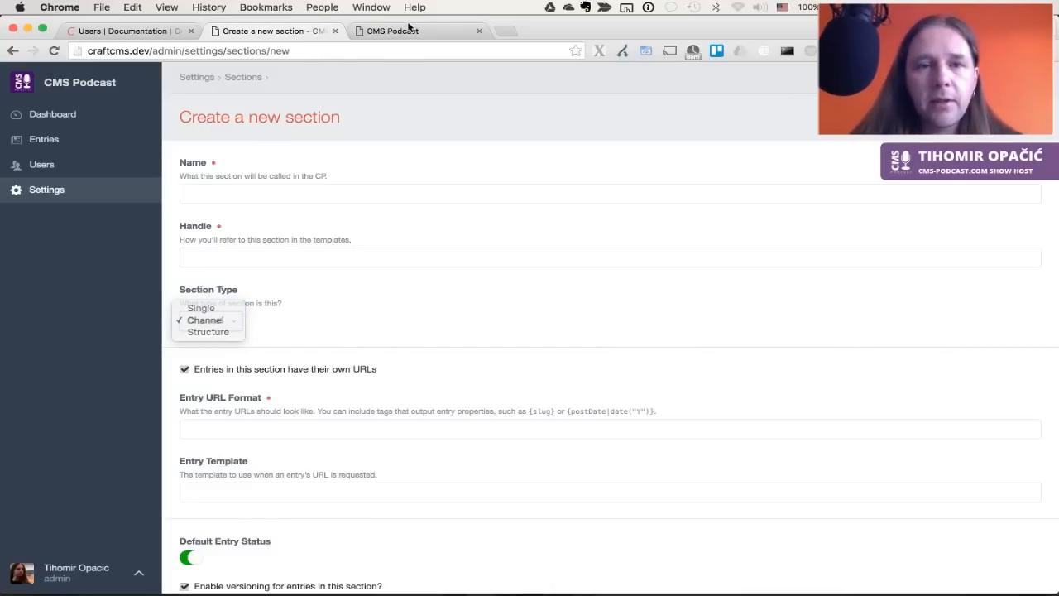
{"action": "left_click", "coordinate": [408, 28]}
{"action": "left_click", "coordinate": [392, 36]}
{"action": "left_click", "coordinate": [197, 52]}
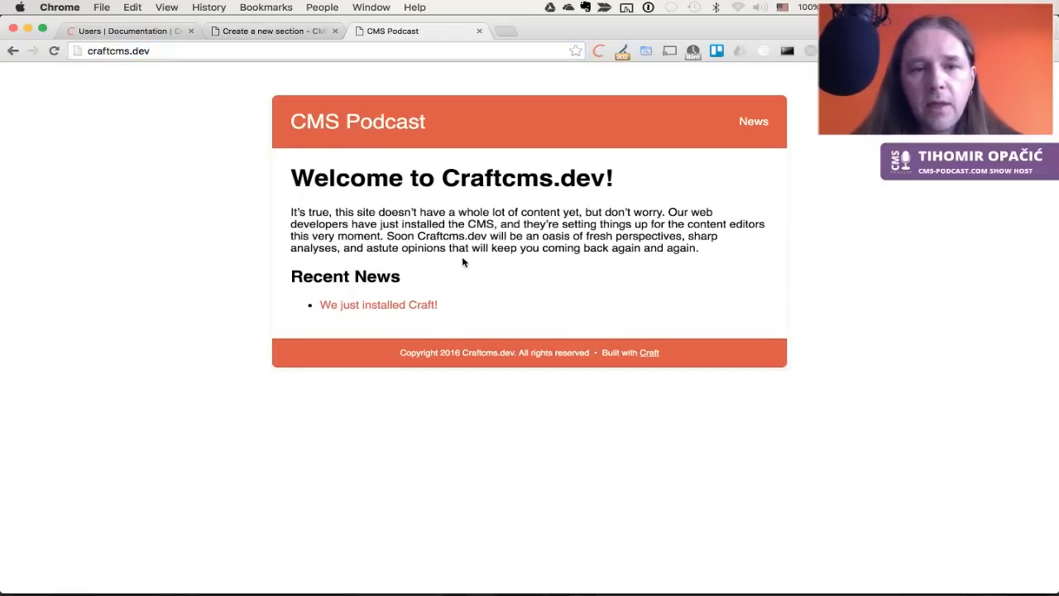
{"action": "key", "text": "ctrl+shift+Tab"}
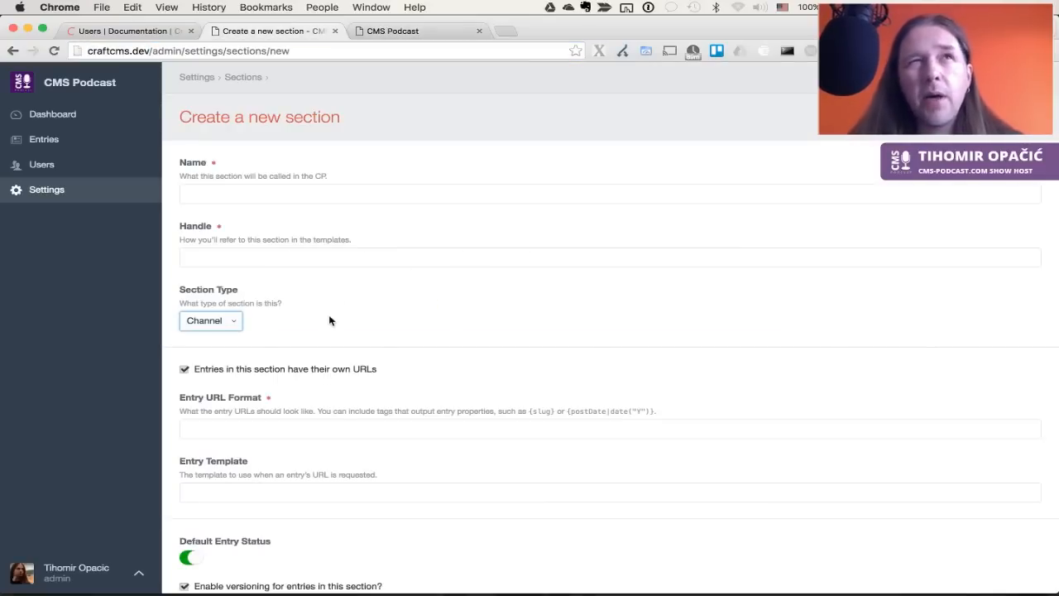
{"action": "left_click", "coordinate": [237, 321]}
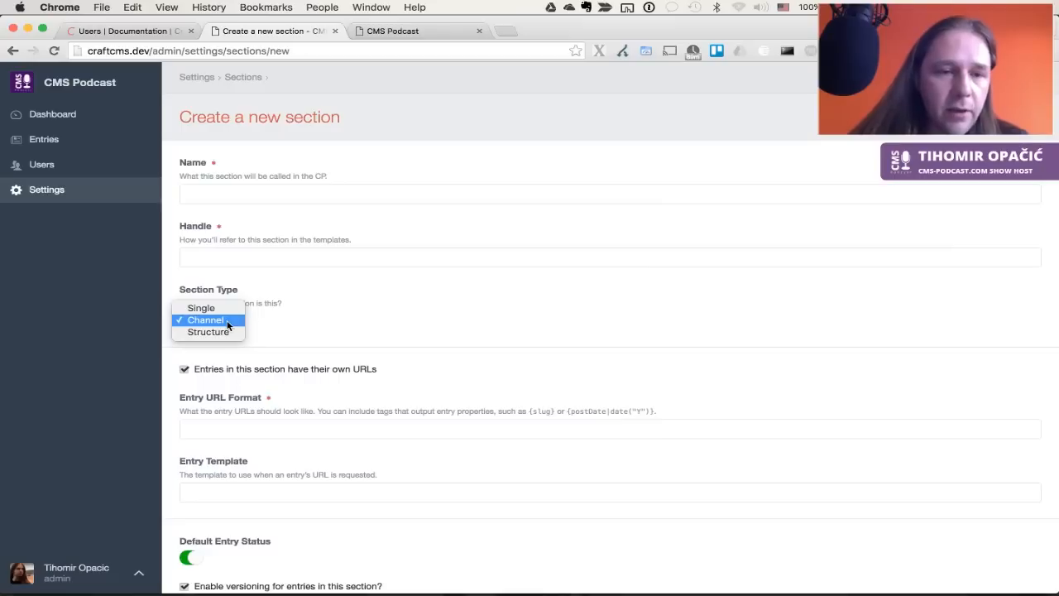
{"action": "left_click", "coordinate": [219, 321]}
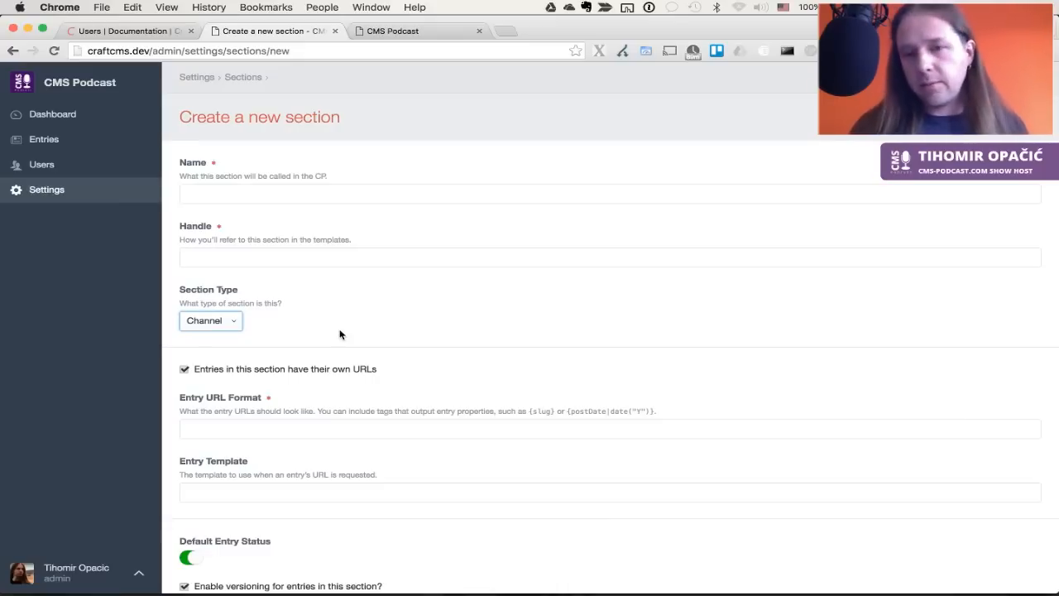
{"action": "left_click", "coordinate": [340, 334]}
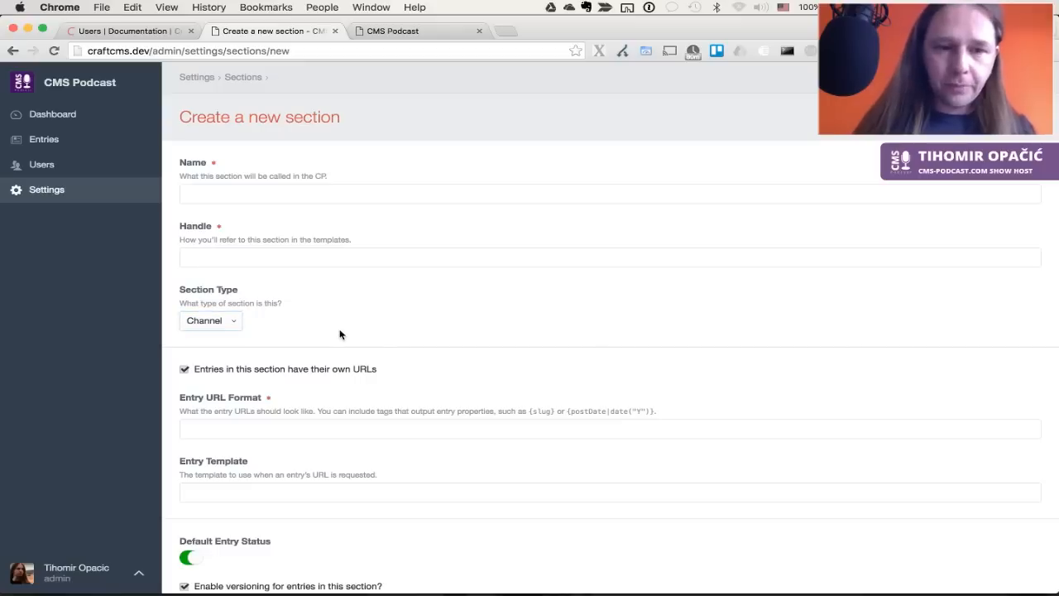
{"action": "left_click", "coordinate": [213, 320]}
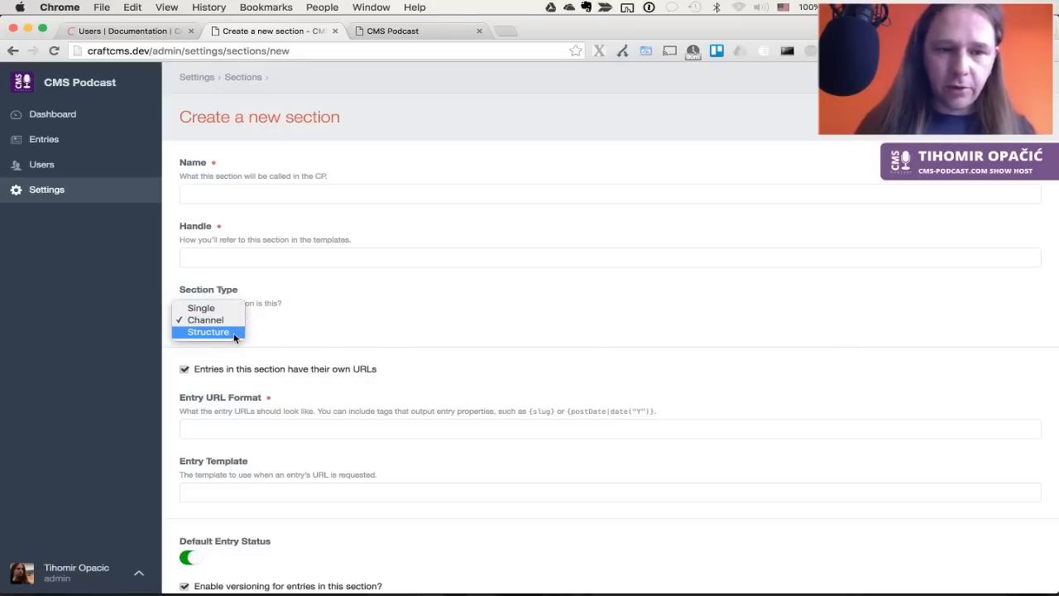
{"action": "left_click", "coordinate": [234, 332]}
{"action": "left_click", "coordinate": [237, 320]}
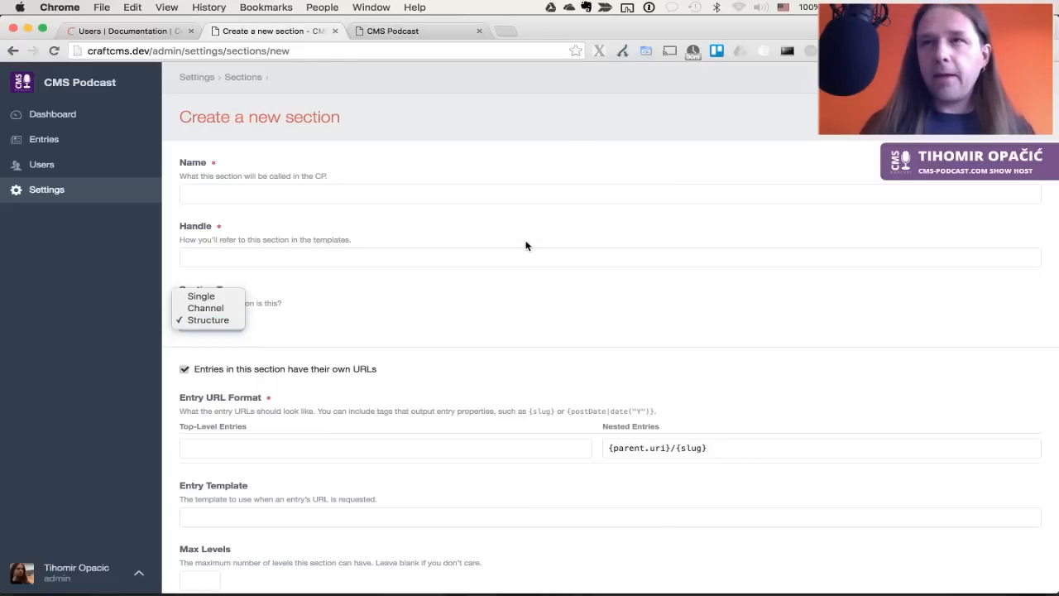
{"action": "left_click", "coordinate": [414, 290]}
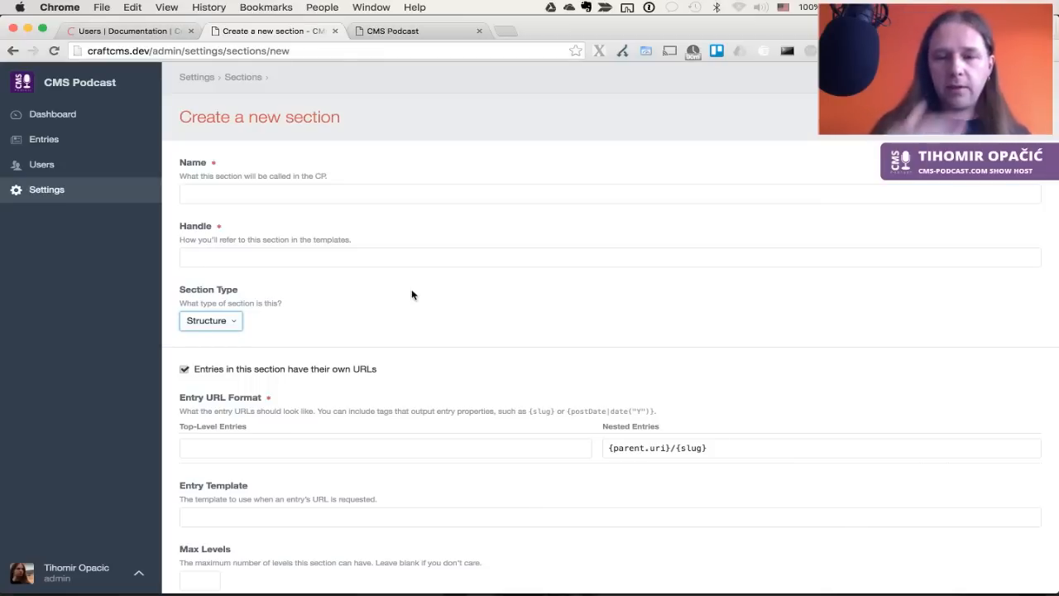
{"action": "left_click", "coordinate": [412, 292]}
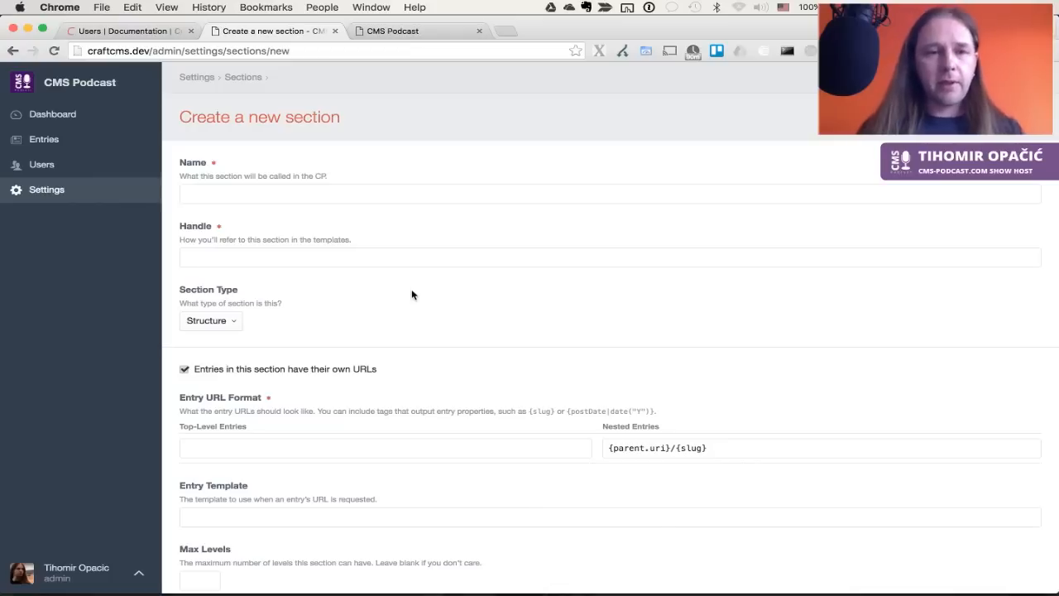
{"action": "left_click", "coordinate": [213, 316]}
{"action": "left_click", "coordinate": [213, 311]}
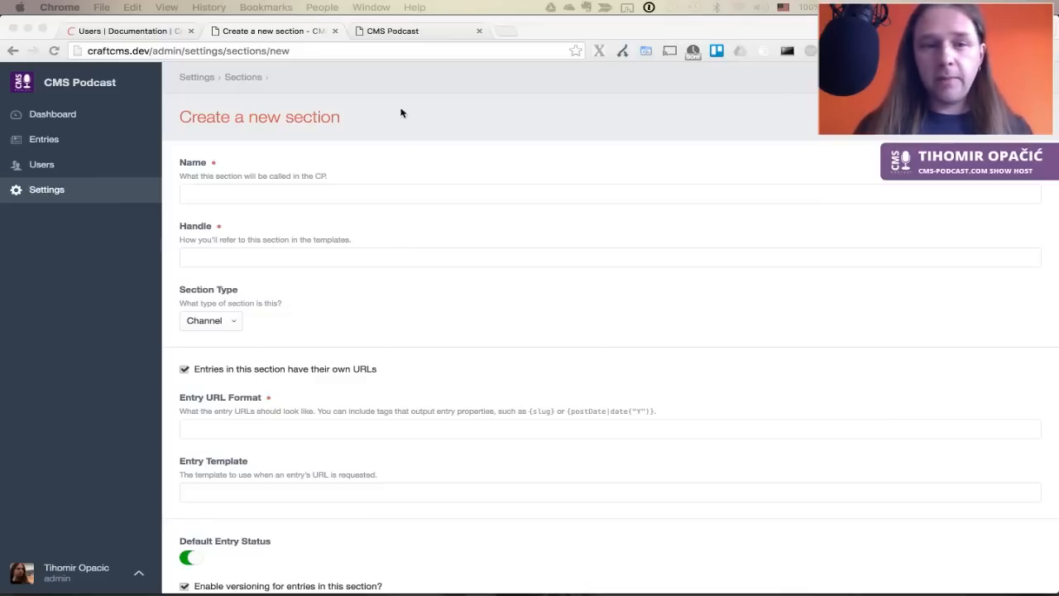
Load cms-podcast.com in a new browser tab, then go back to Craft's main Settings page
{"action": "left_click", "coordinate": [403, 321]}
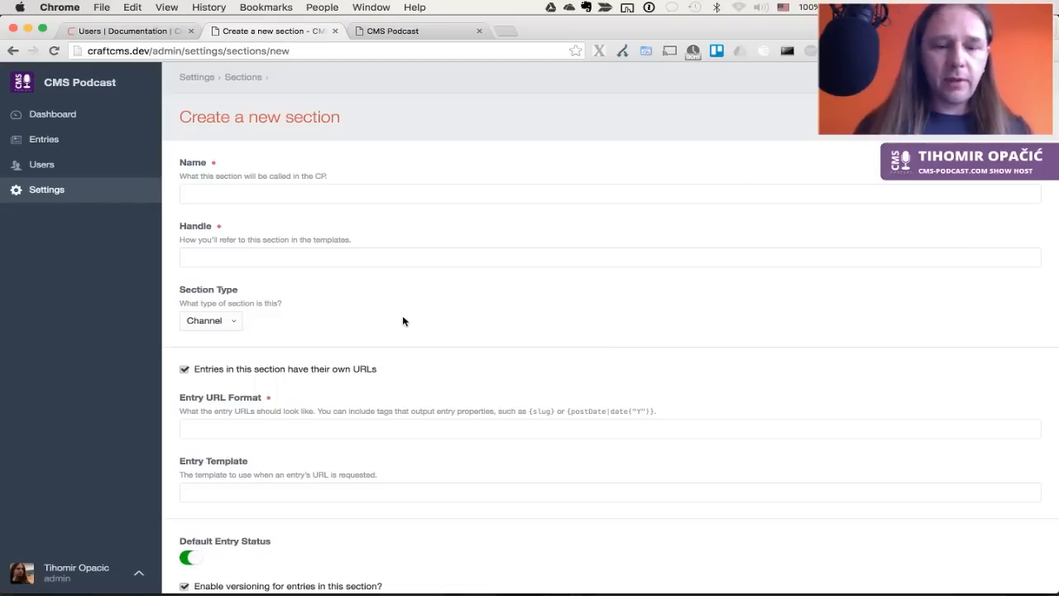
{"action": "key", "text": "super+t"}
{"action": "type", "text": "cms-podcast.com"}
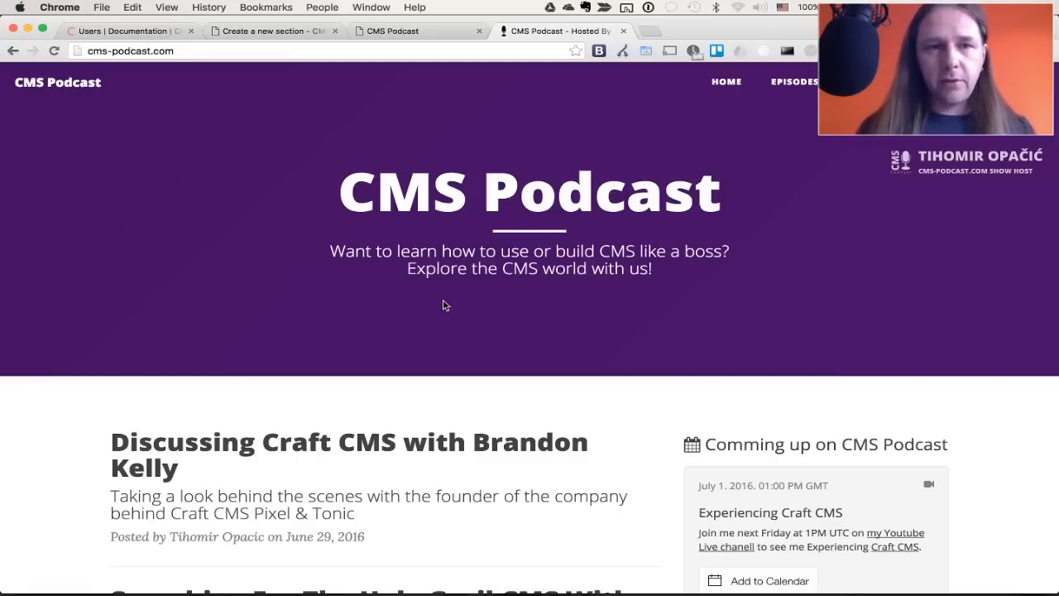
{"action": "key", "text": "super+2"}
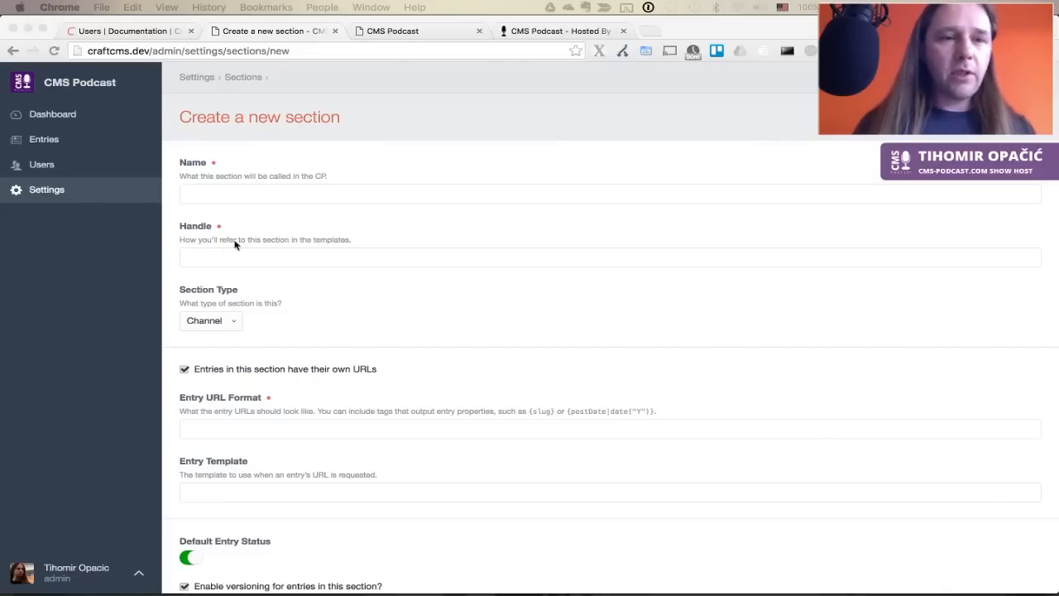
{"action": "left_click", "coordinate": [57, 196]}
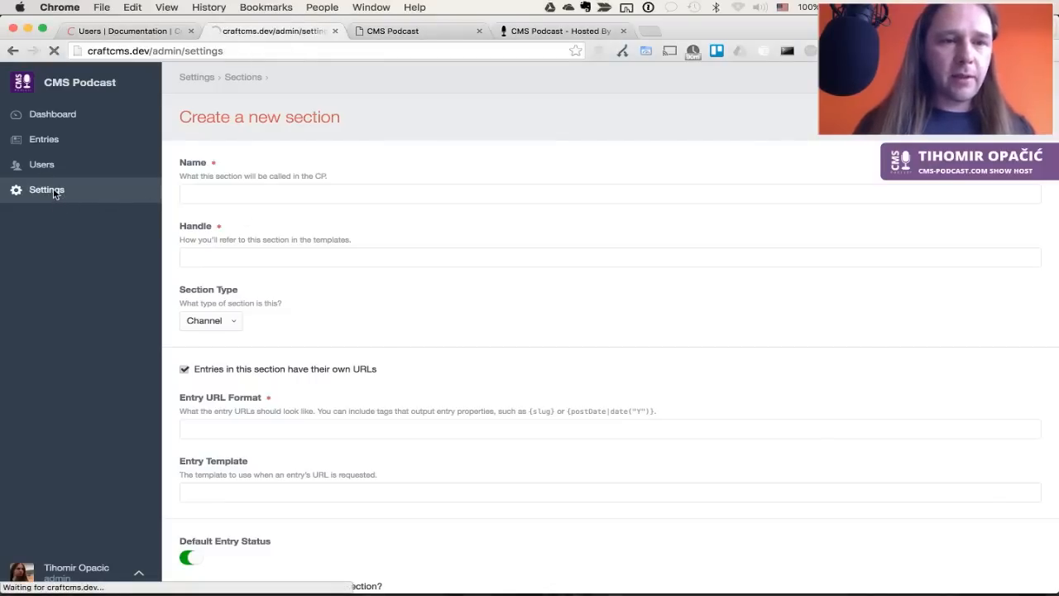
Open the News section and rename it Blog with handle blog
{"action": "left_click", "coordinate": [320, 320]}
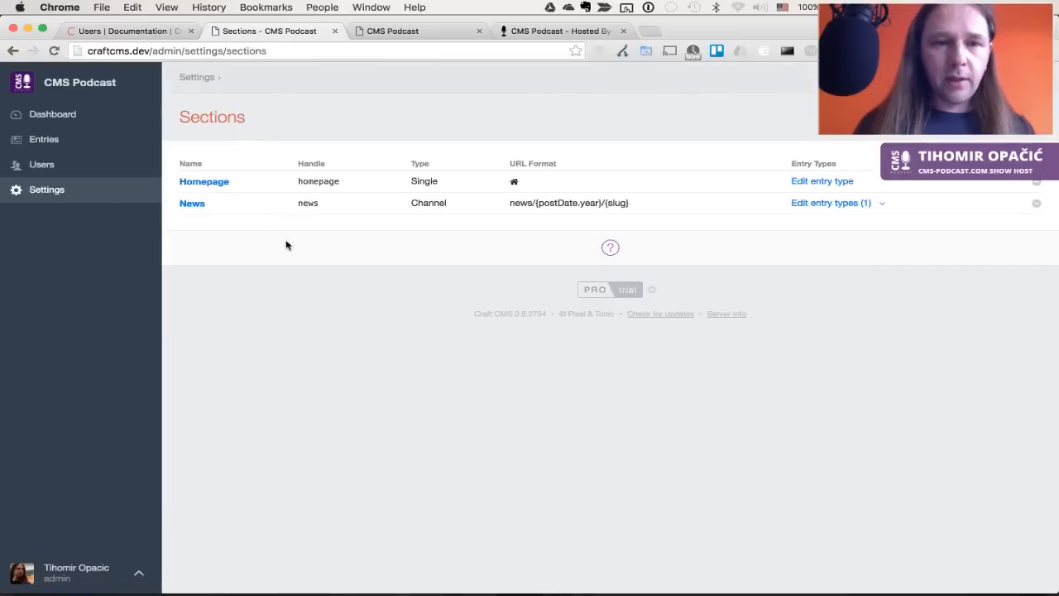
{"action": "left_click", "coordinate": [192, 203]}
{"action": "double_click", "coordinate": [245, 196]}
{"action": "type", "text": "Blog"}
{"action": "key", "text": "Tab"}
{"action": "type", "text": "blog"}
{"action": "key", "text": "Tab"}
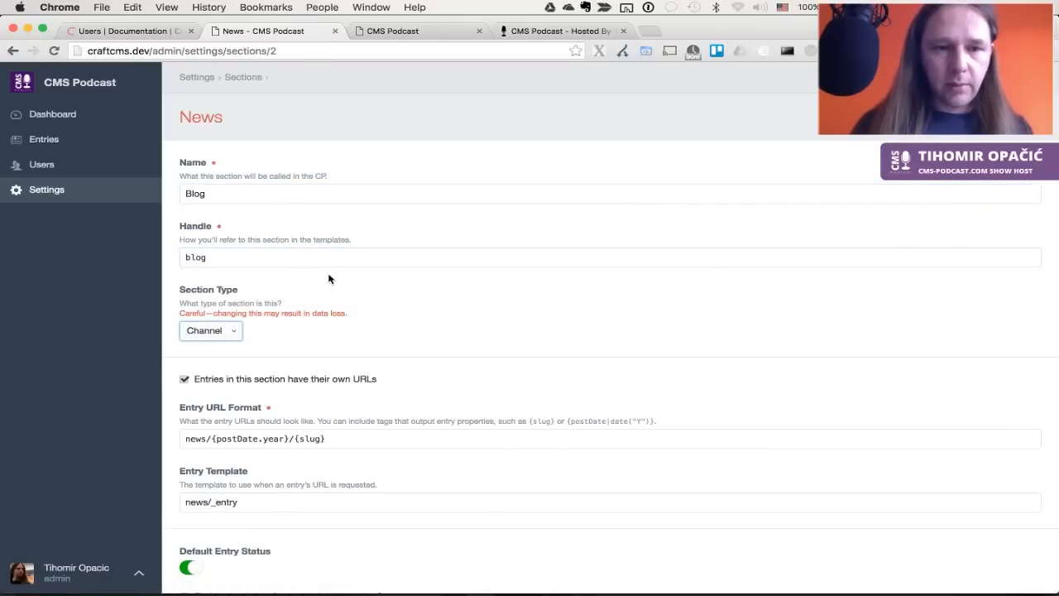
Set the URL format to blog/{postDate.year}/{slug} and entry template to post, then save
{"action": "scroll", "coordinate": [329, 276], "scroll_direction": "down", "scroll_amount": 1}
{"action": "scroll", "coordinate": [328, 278], "scroll_direction": "down", "scroll_amount": 1}
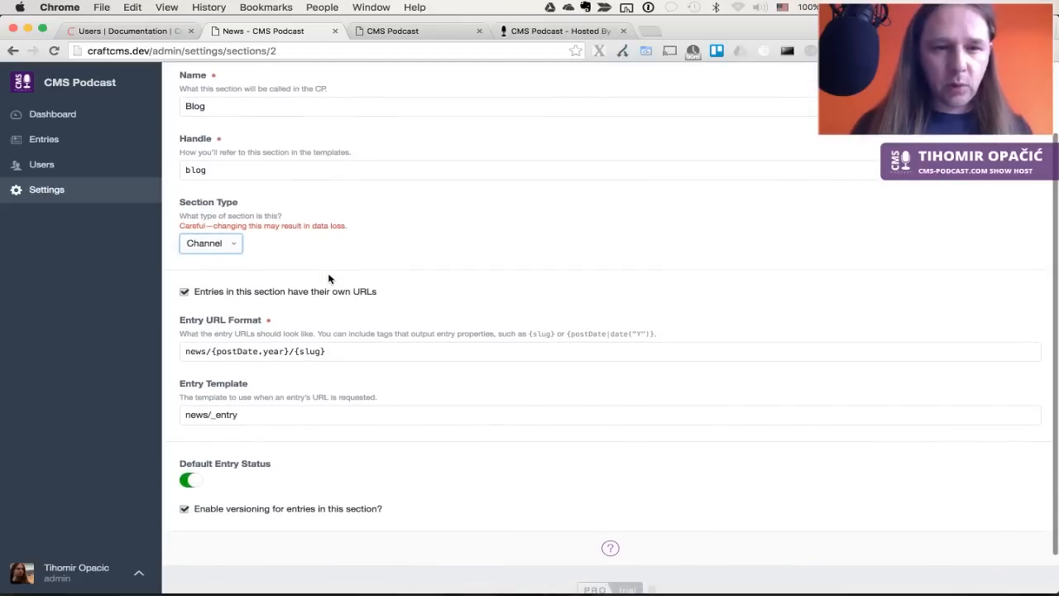
{"action": "double_click", "coordinate": [196, 351]}
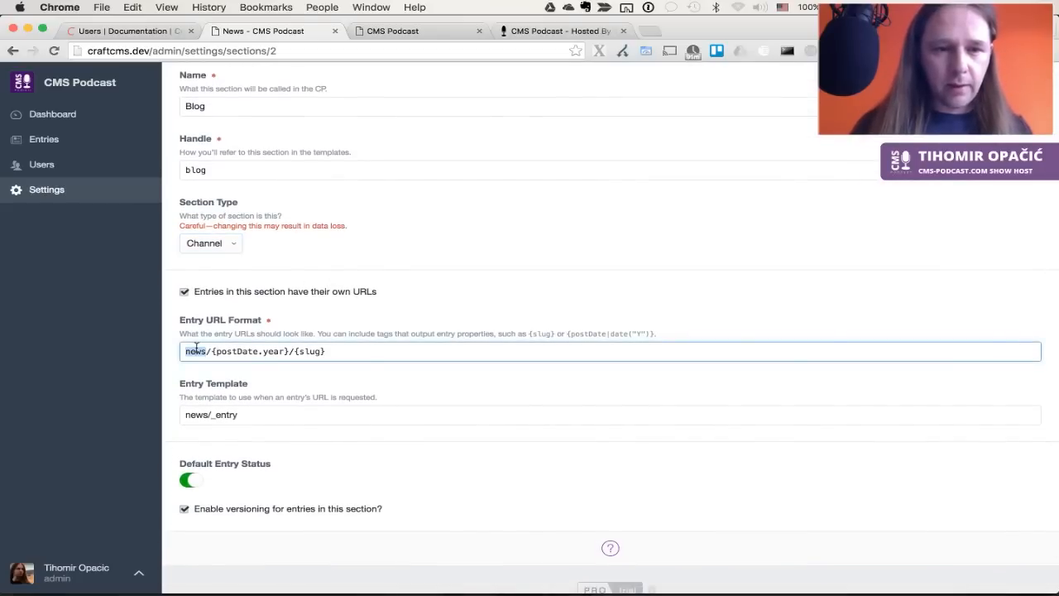
{"action": "type", "text": "blog"}
{"action": "double_click", "coordinate": [196, 414]}
{"action": "triple_click", "coordinate": [196, 414]}
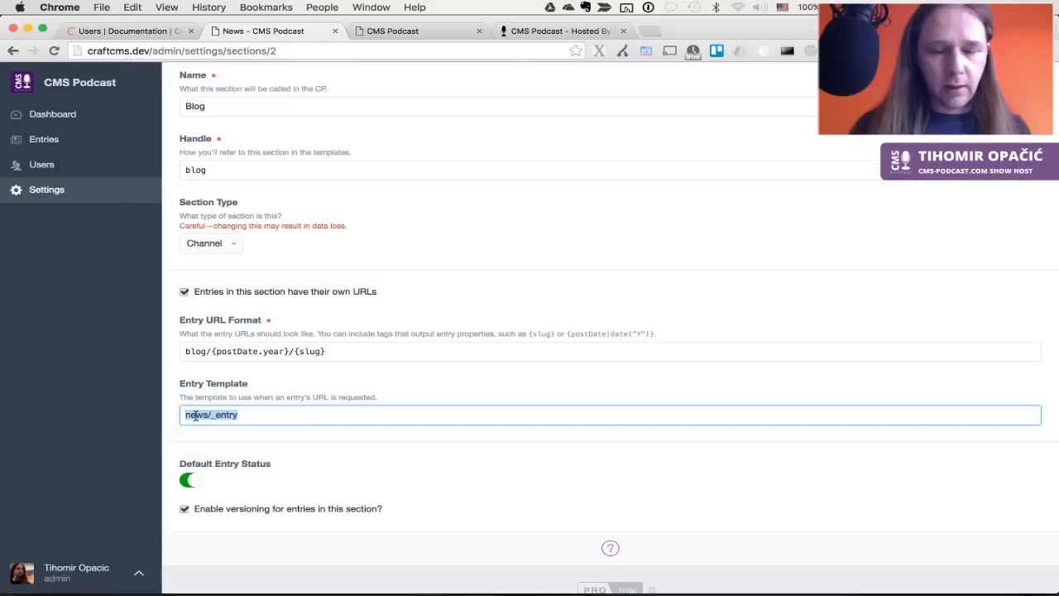
{"action": "type", "text": "post"}
{"action": "key", "text": "Tab"}
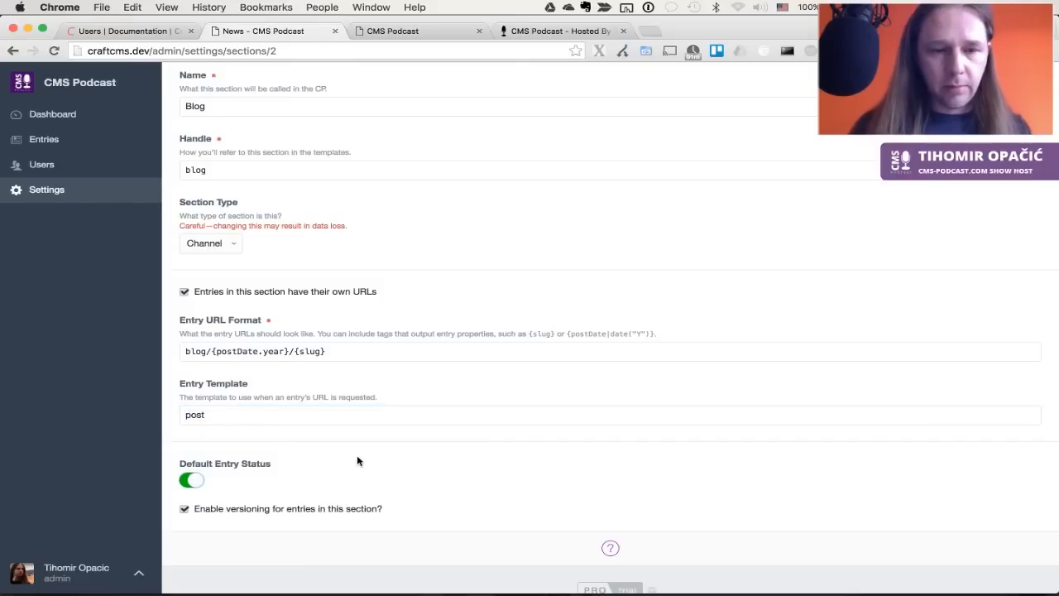
{"action": "scroll", "coordinate": [357, 460], "scroll_direction": "up", "scroll_amount": 3}
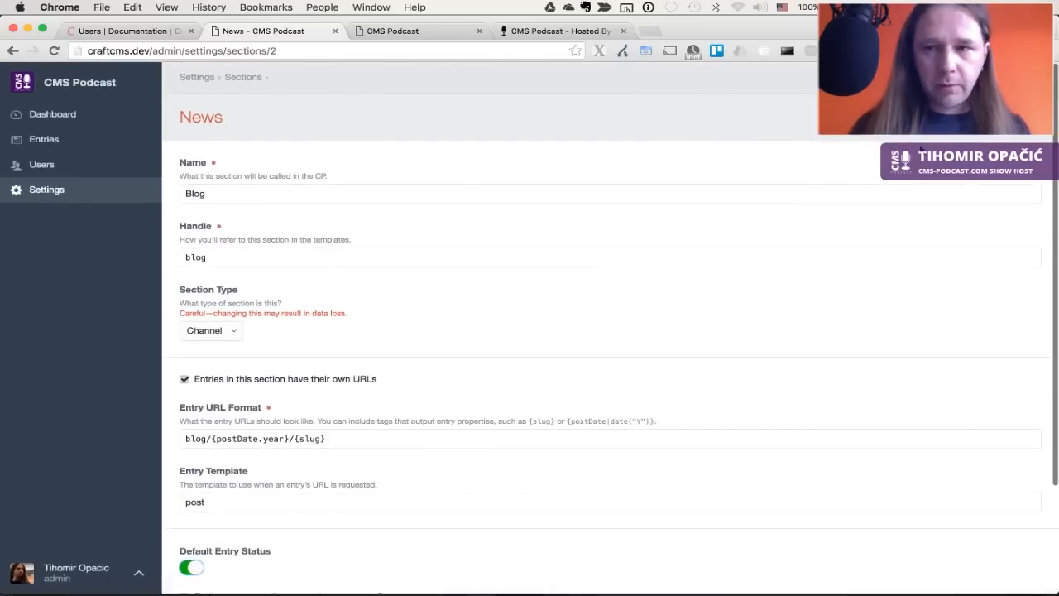
{"action": "key", "text": "super+s"}
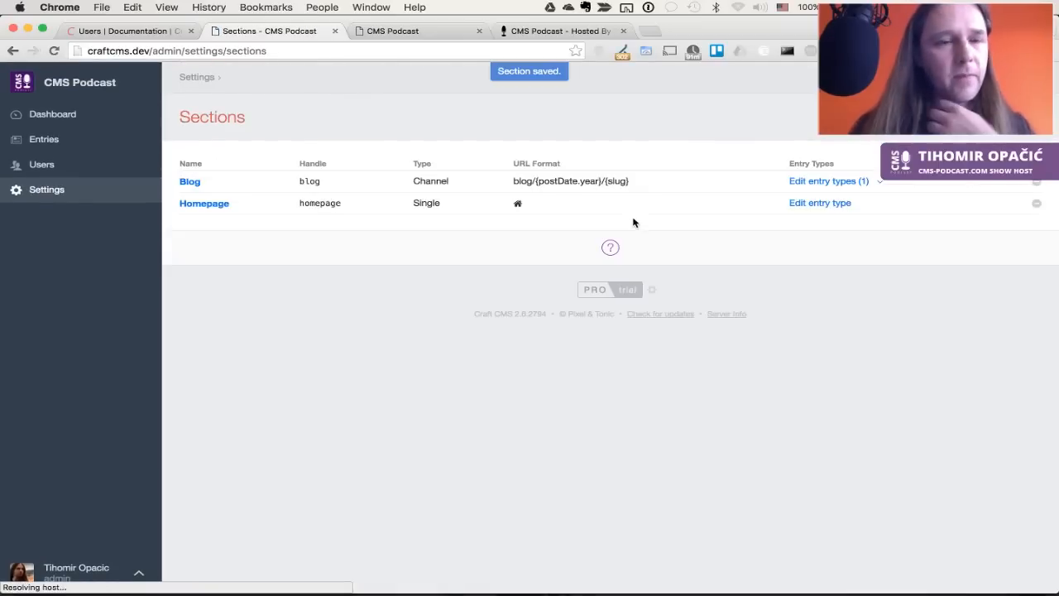
Open the Homepage section settings and save them unchanged
{"action": "left_click", "coordinate": [214, 204]}
{"action": "scroll", "coordinate": [355, 366], "scroll_direction": "down", "scroll_amount": 1}
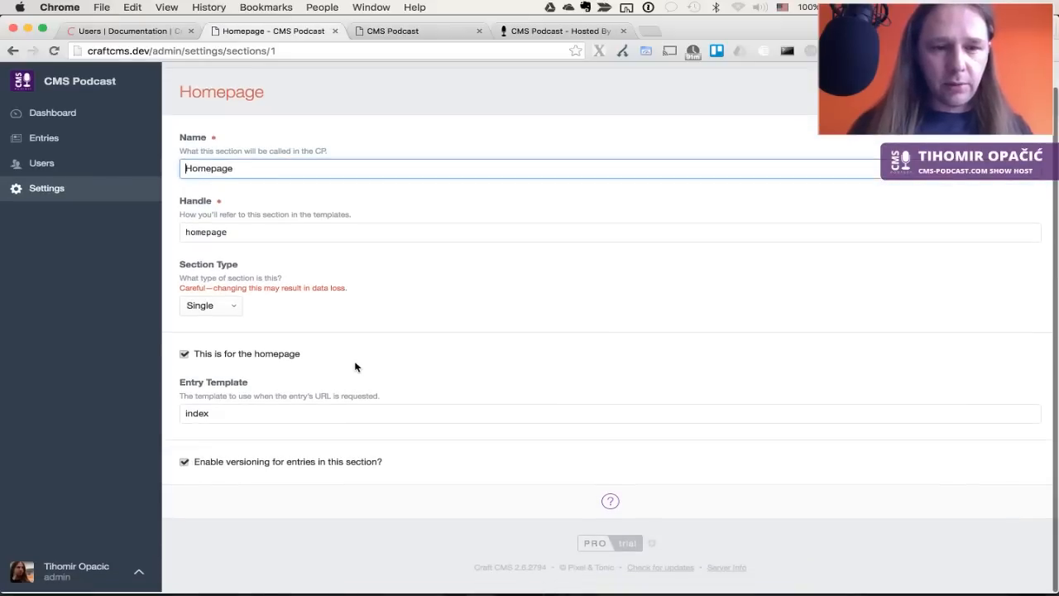
{"action": "scroll", "coordinate": [355, 367], "scroll_direction": "up", "scroll_amount": 1}
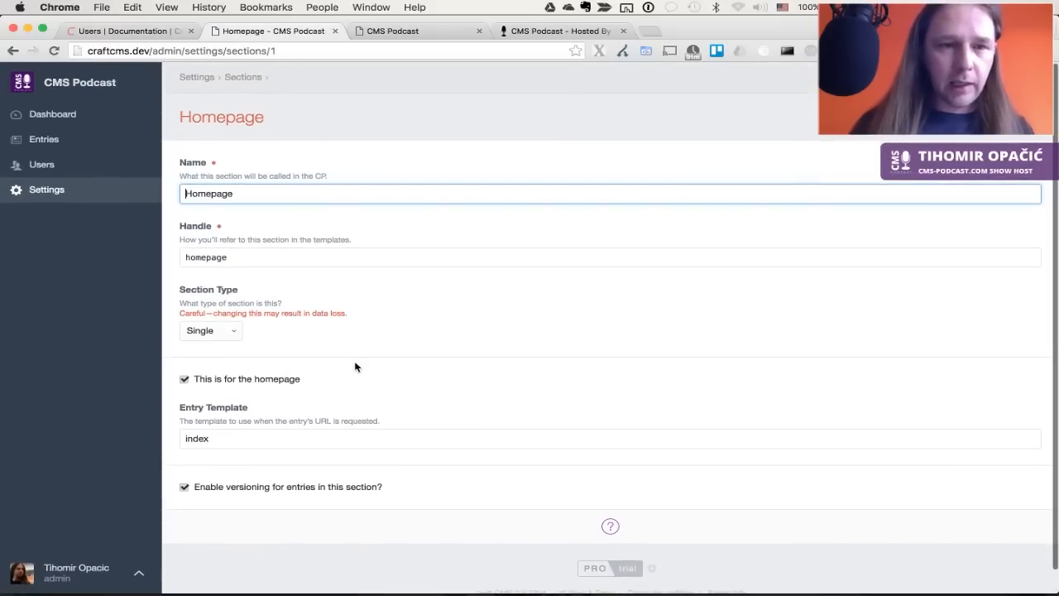
{"action": "key", "text": "Return"}
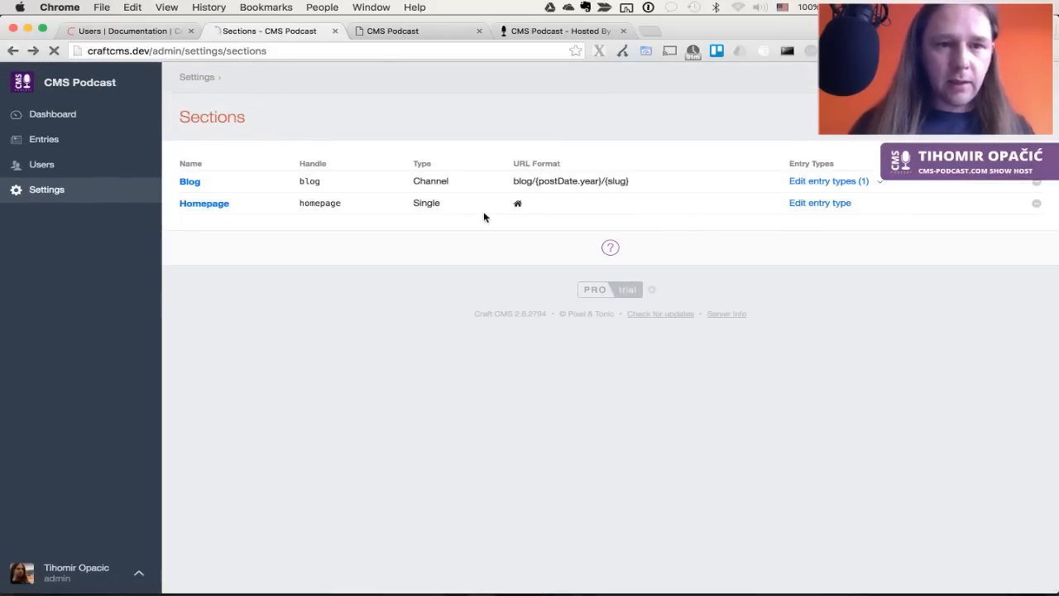
Start a new section named Newsletter, checking the live site's newsletter page for reference
{"action": "left_click", "coordinate": [993, 117]}
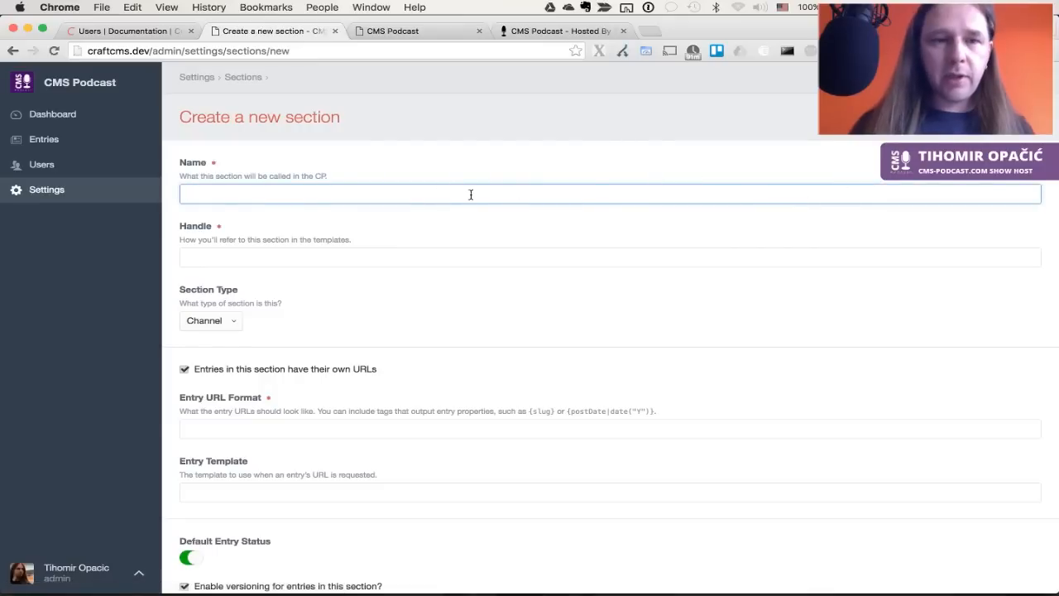
{"action": "type", "text": "N"}
{"action": "key", "text": "BackSpace"}
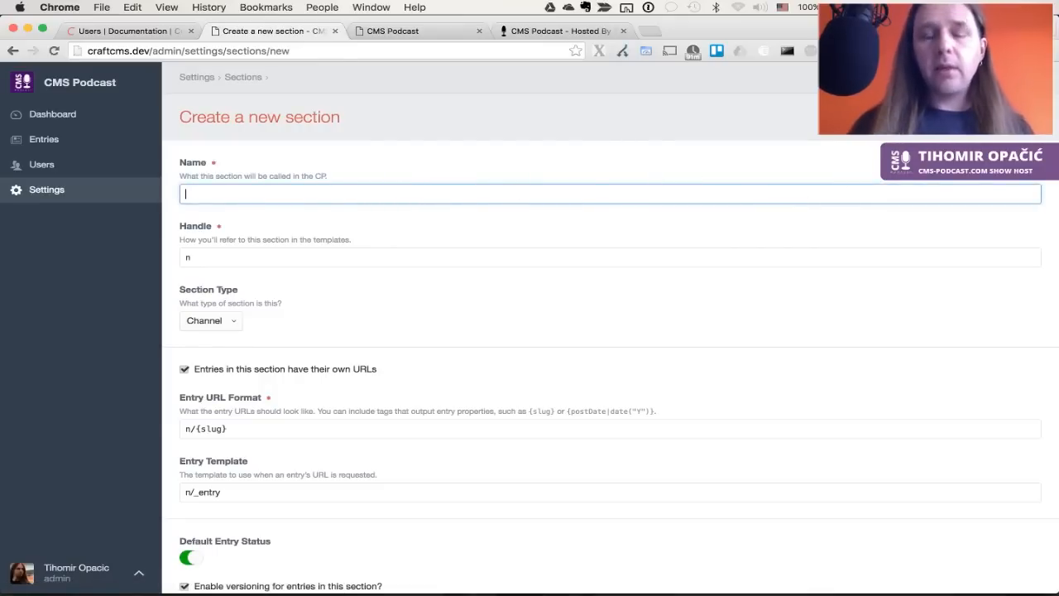
{"action": "type", "text": "Newsletter"}
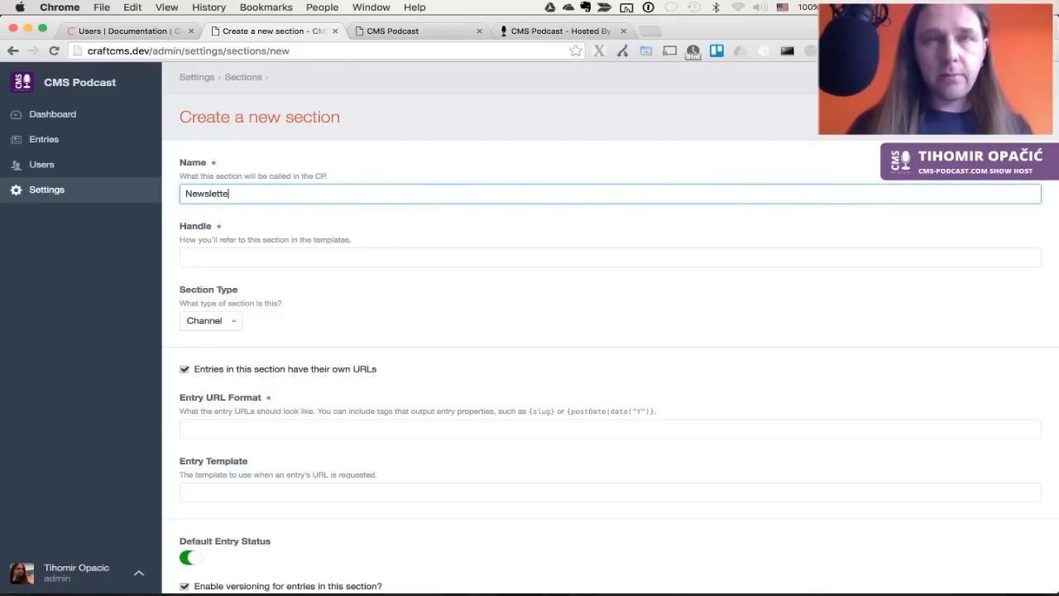
{"action": "key", "text": "Tab"}
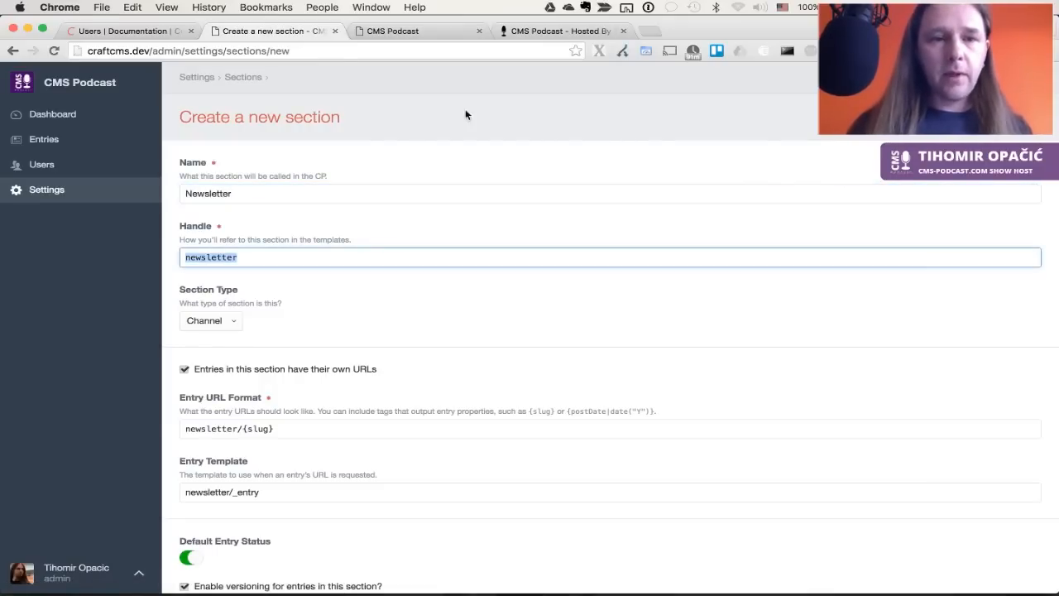
{"action": "left_click", "coordinate": [551, 32]}
{"action": "left_click", "coordinate": [880, 82]}
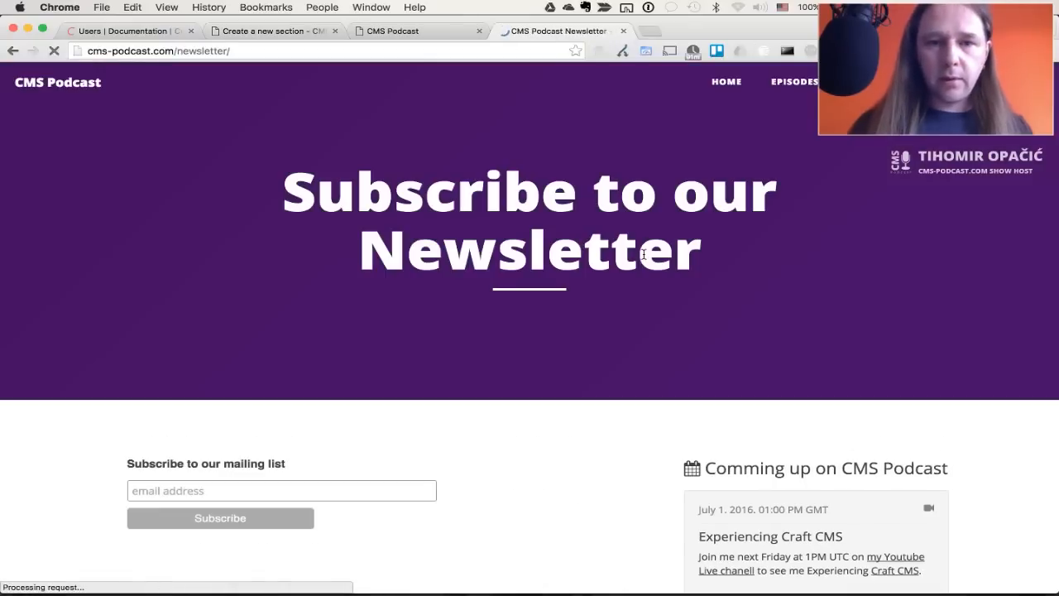
{"action": "key", "text": "super+2"}
Make Newsletter a Single section with URI and template newsletter, and save it
{"action": "left_click", "coordinate": [427, 361]}
{"action": "scroll", "coordinate": [331, 298], "scroll_direction": "down", "scroll_amount": 3}
{"action": "left_click", "coordinate": [213, 197]}
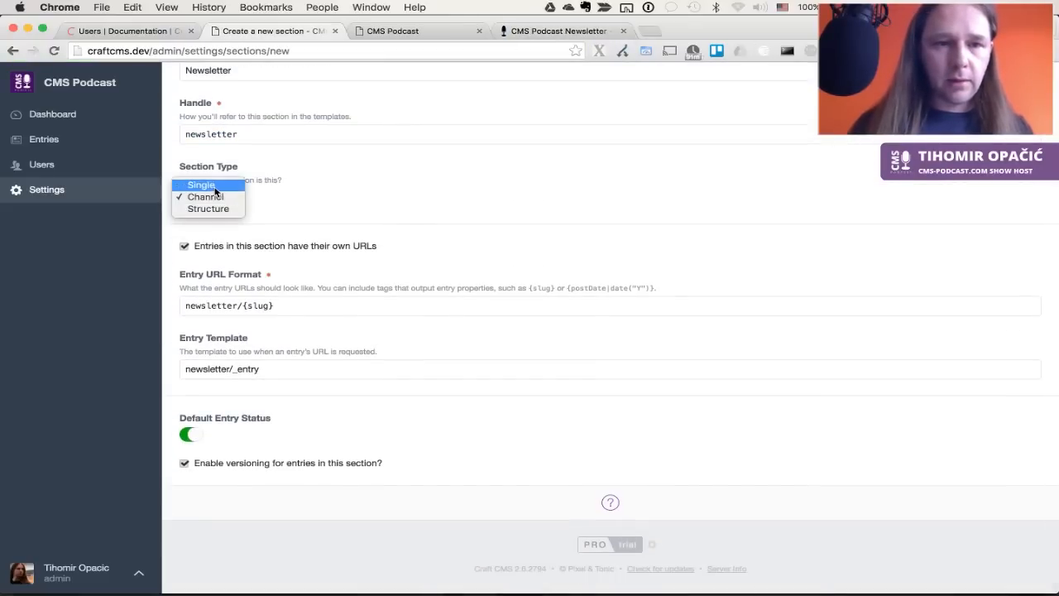
{"action": "left_click", "coordinate": [214, 192]}
{"action": "double_click", "coordinate": [249, 470]}
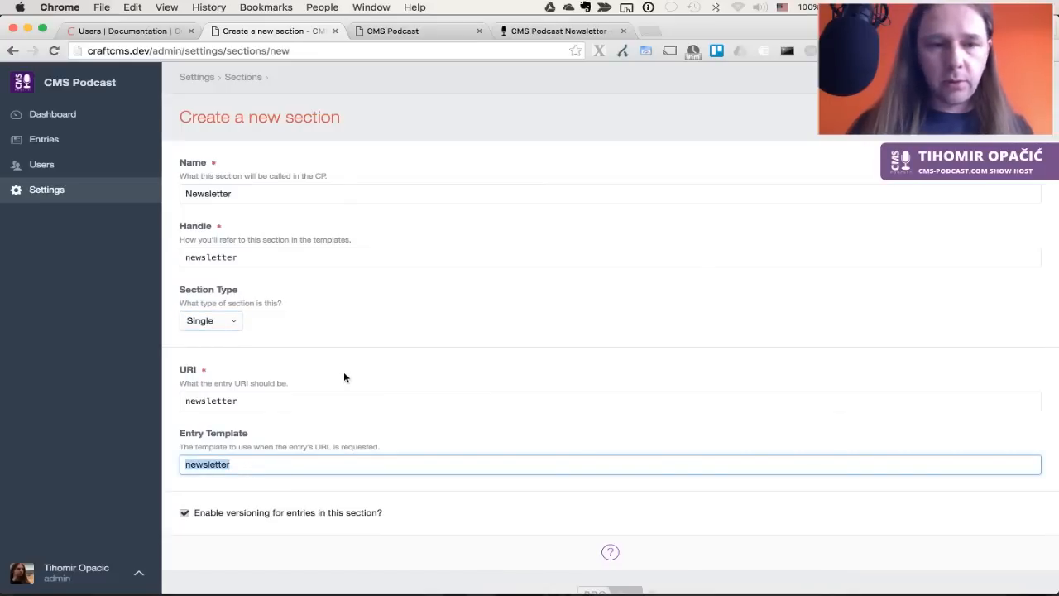
{"action": "scroll", "coordinate": [343, 377], "scroll_direction": "down", "scroll_amount": 1}
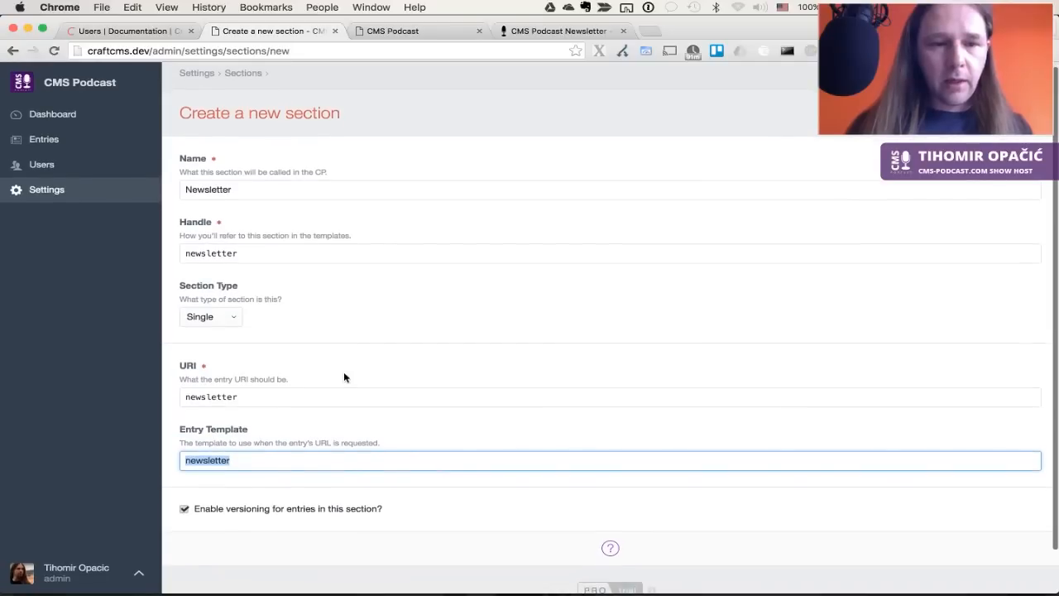
{"action": "scroll", "coordinate": [390, 309], "scroll_direction": "up", "scroll_amount": 2}
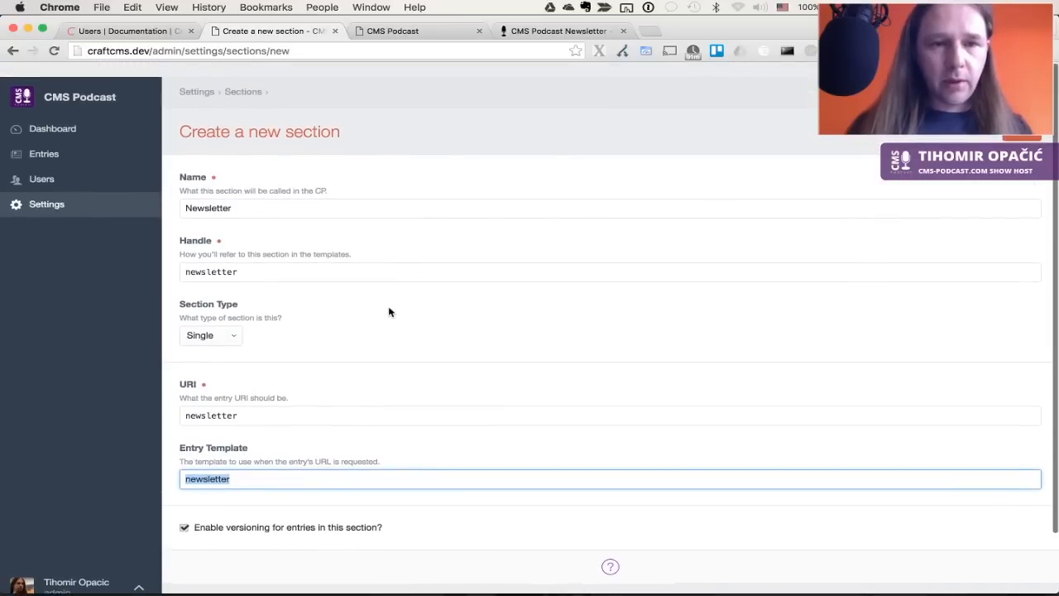
{"action": "left_click", "coordinate": [1011, 116]}
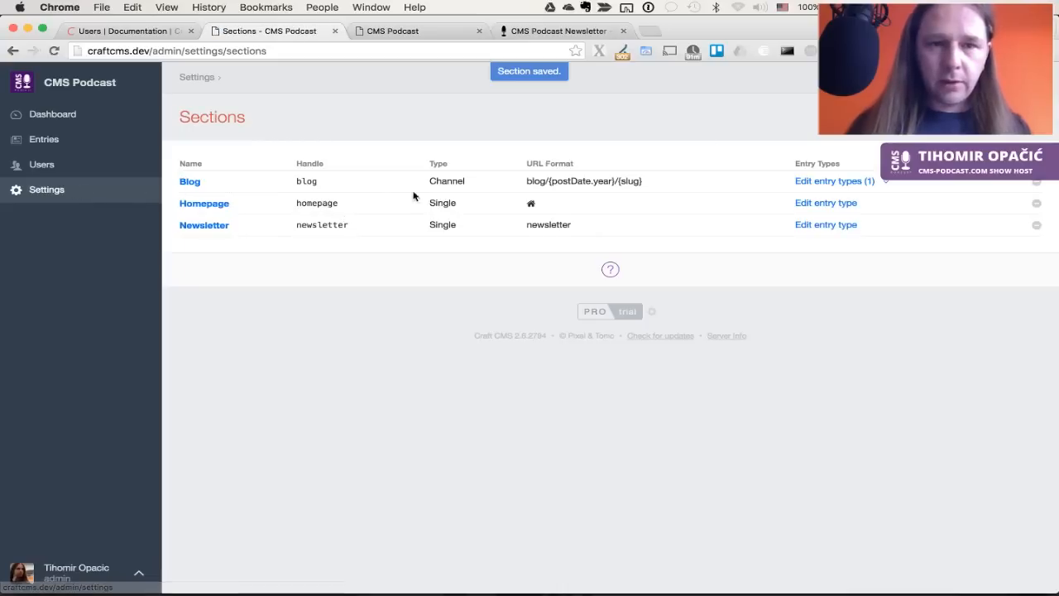
Start a new section named Episodes, after glancing at the live newsletter page
{"action": "left_click", "coordinate": [992, 116]}
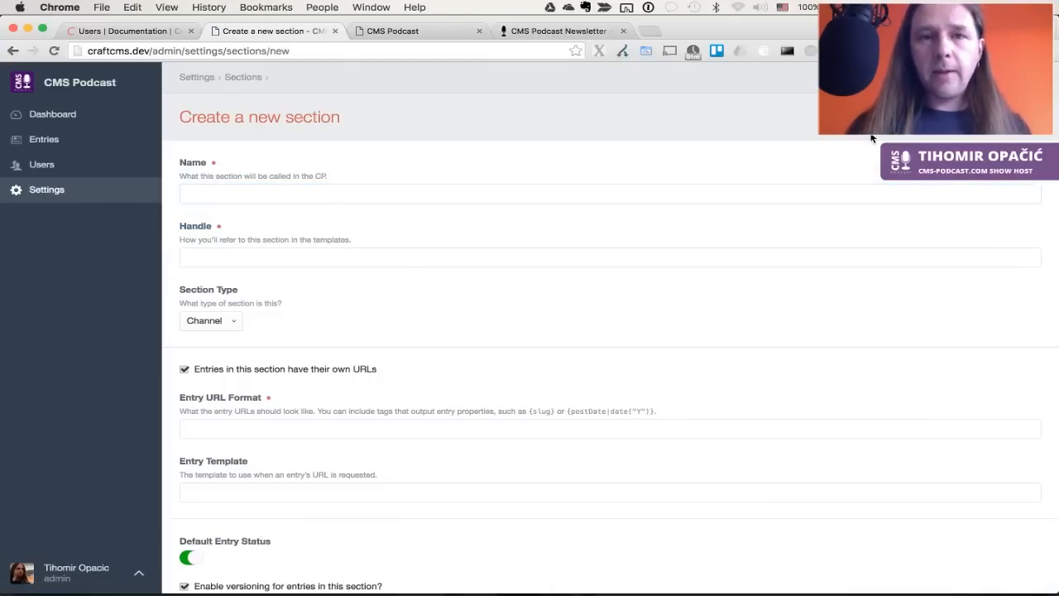
{"action": "key", "text": "super+4"}
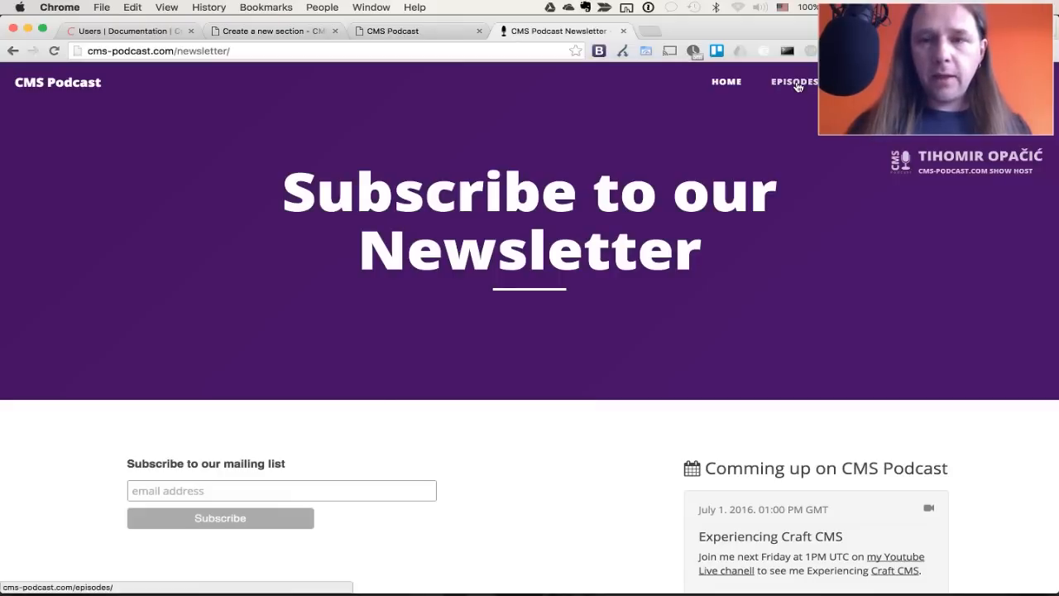
{"action": "key", "text": "super+2"}
{"action": "left_click", "coordinate": [193, 192]}
{"action": "type", "text": "Episodes"}
{"action": "key", "text": "Tab"}
Make Episodes a Channel with entry template index and save it
{"action": "left_click", "coordinate": [220, 319]}
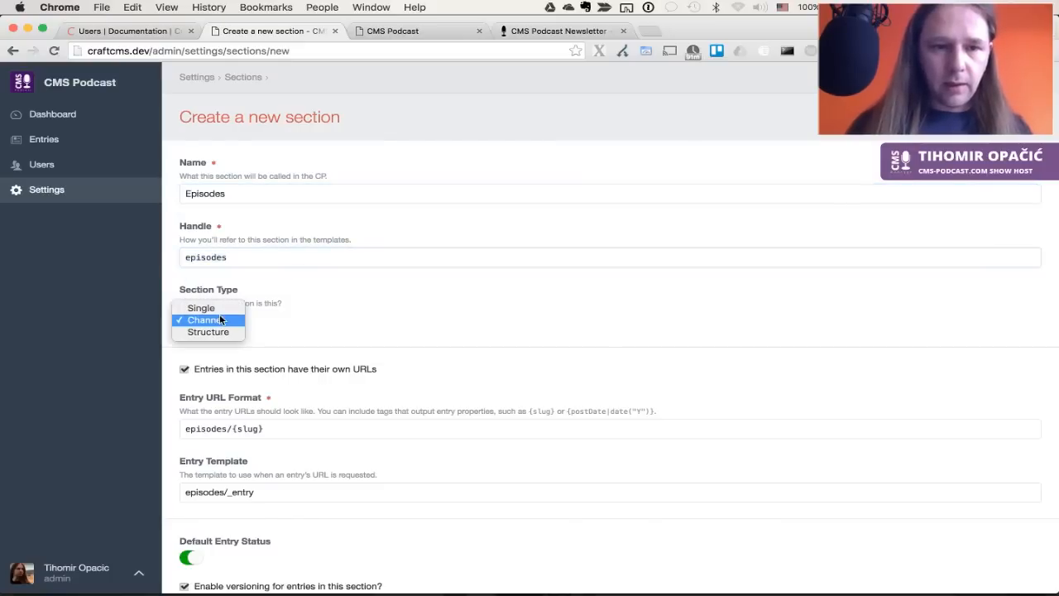
{"action": "left_click", "coordinate": [220, 319]}
{"action": "scroll", "coordinate": [350, 325], "scroll_direction": "down", "scroll_amount": 3}
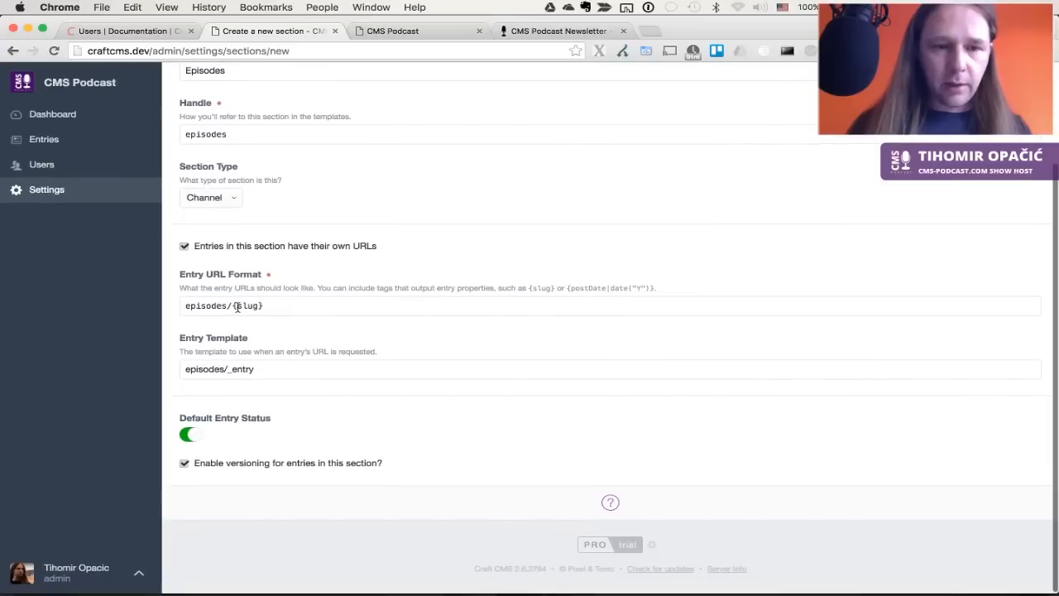
{"action": "triple_click", "coordinate": [272, 368]}
{"action": "type", "text": "index"}
{"action": "left_click", "coordinate": [374, 339]}
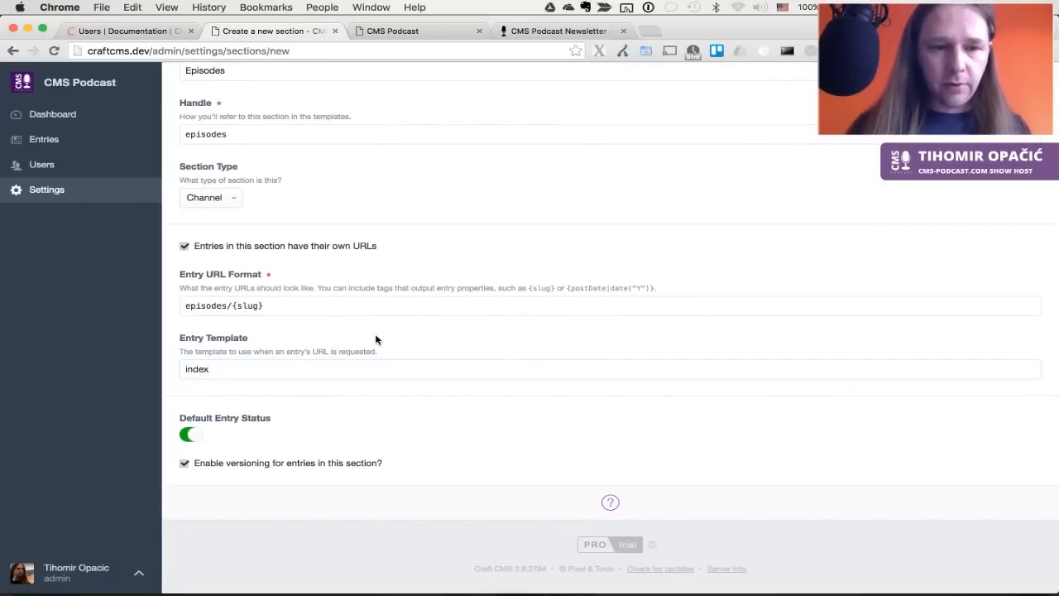
{"action": "scroll", "coordinate": [374, 333], "scroll_direction": "up", "scroll_amount": 3}
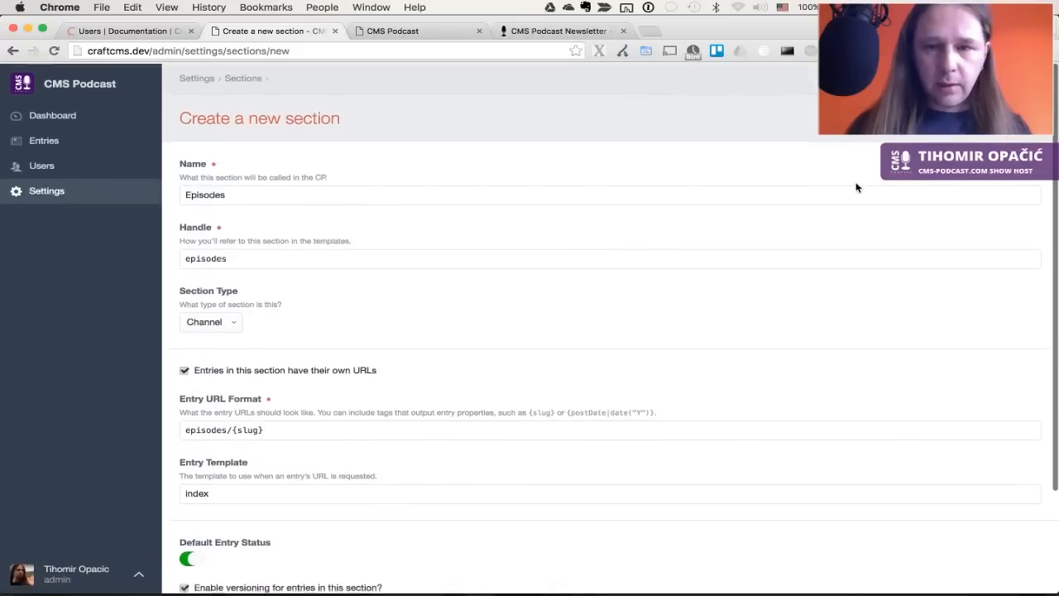
{"action": "key", "text": "super+s"}
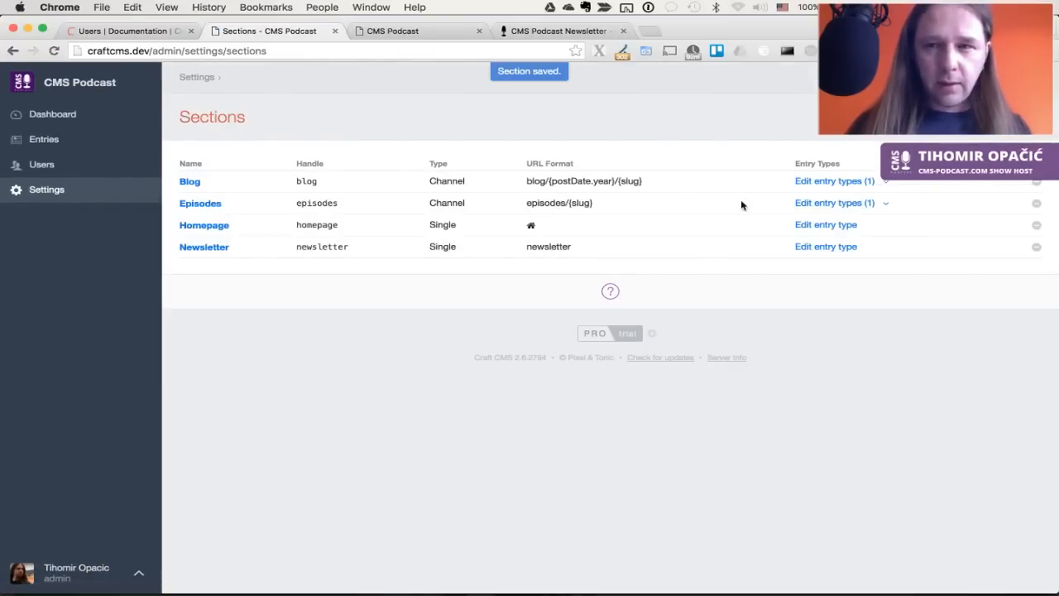
{"action": "left_click", "coordinate": [999, 116]}
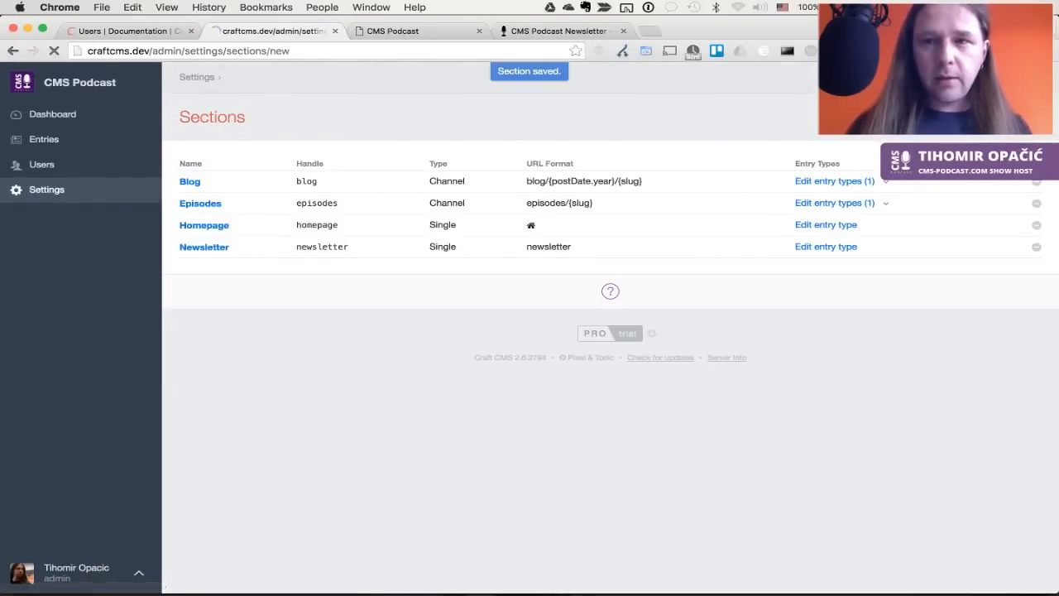
{"action": "key", "text": "ctrl+Tab"}
{"action": "key", "text": "ctrl+Tab"}
Name the new section Reviews after checking the site's front and newsletter pages
{"action": "key", "text": "ctrl+shift+Tab"}
{"action": "key", "text": "ctrl+Tab"}
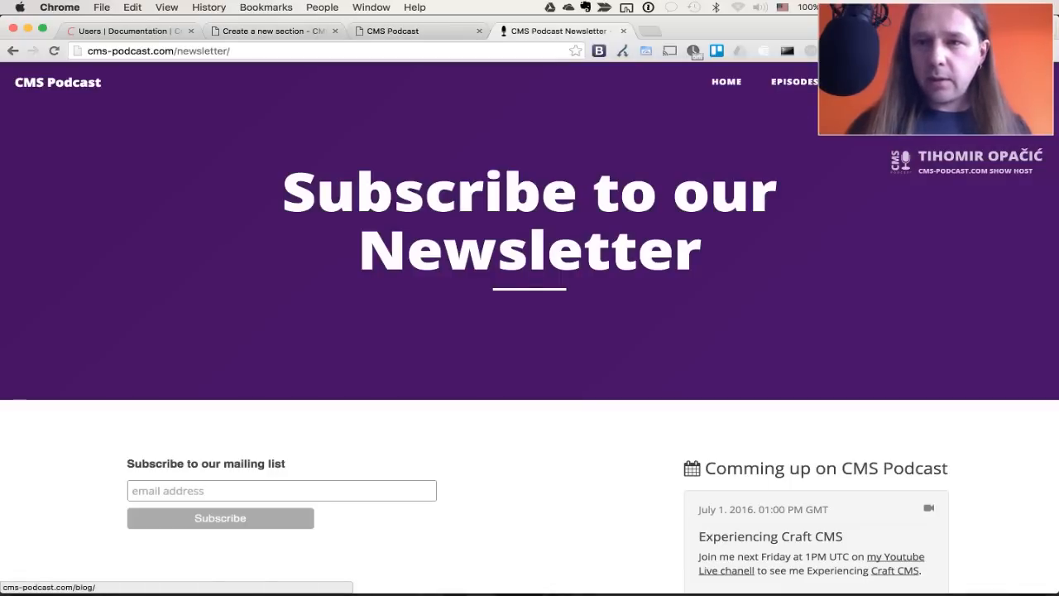
{"action": "key", "text": "ctrl+shift+Tab"}
{"action": "key", "text": "ctrl+shift+Tab"}
{"action": "left_click", "coordinate": [317, 195]}
{"action": "type", "text": "Reviews"}
{"action": "key", "text": "Tab"}
Make Reviews a Channel with entry template index and save it
{"action": "left_click", "coordinate": [217, 328]}
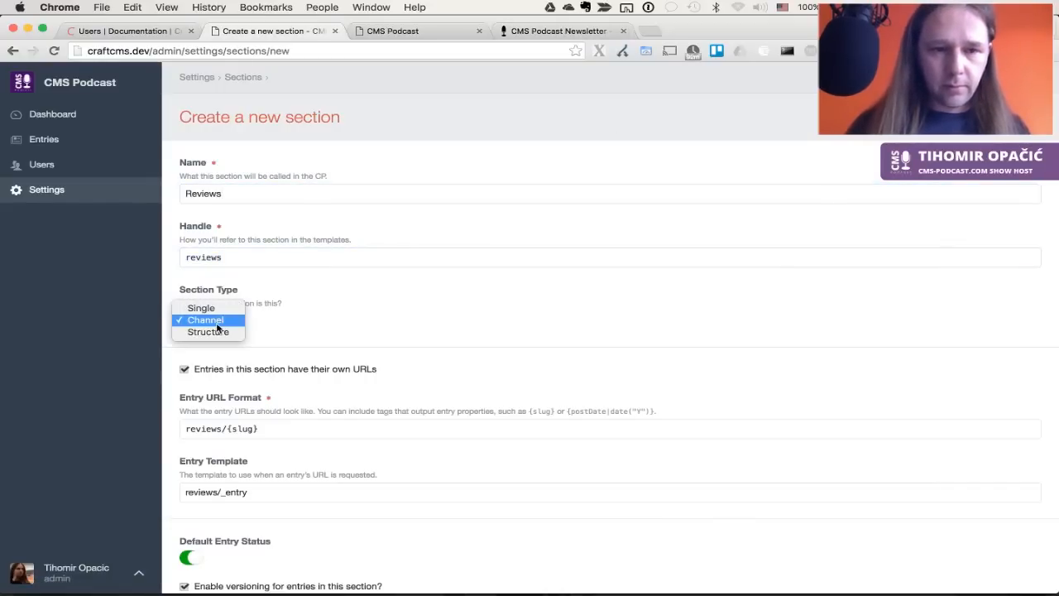
{"action": "left_click", "coordinate": [217, 322]}
{"action": "scroll", "coordinate": [416, 371], "scroll_direction": "down", "scroll_amount": 3}
{"action": "triple_click", "coordinate": [254, 370]}
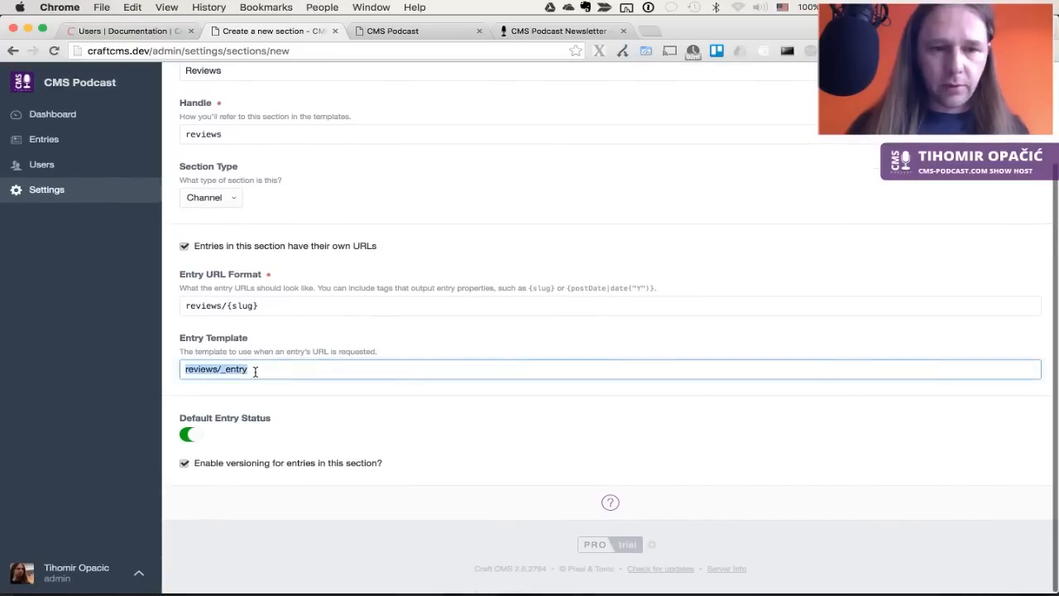
{"action": "type", "text": "index"}
{"action": "key", "text": "Tab"}
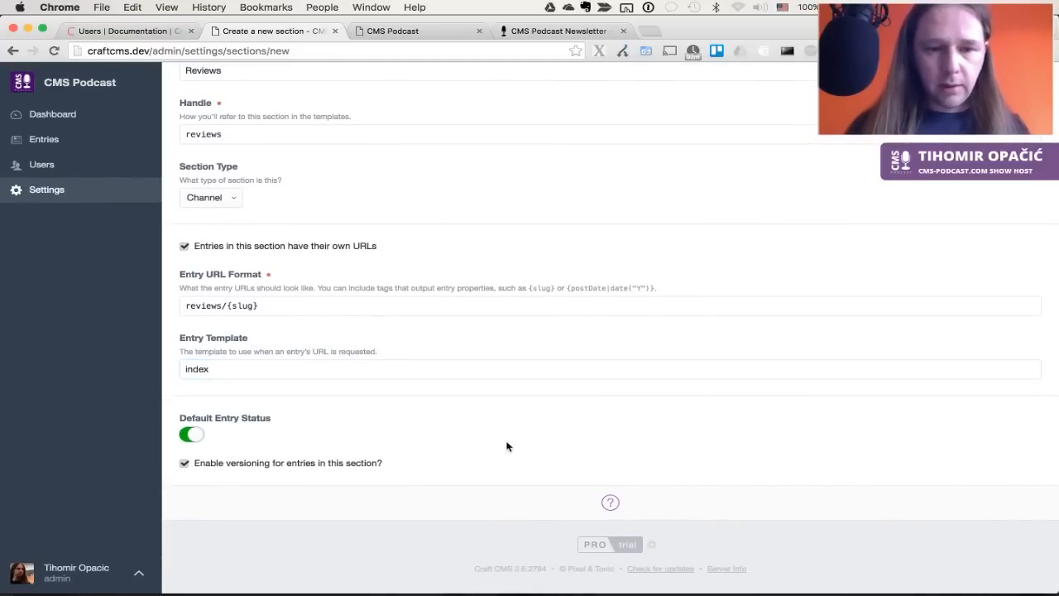
{"action": "scroll", "coordinate": [507, 446], "scroll_direction": "up", "scroll_amount": 3}
{"action": "left_click", "coordinate": [1010, 117]}
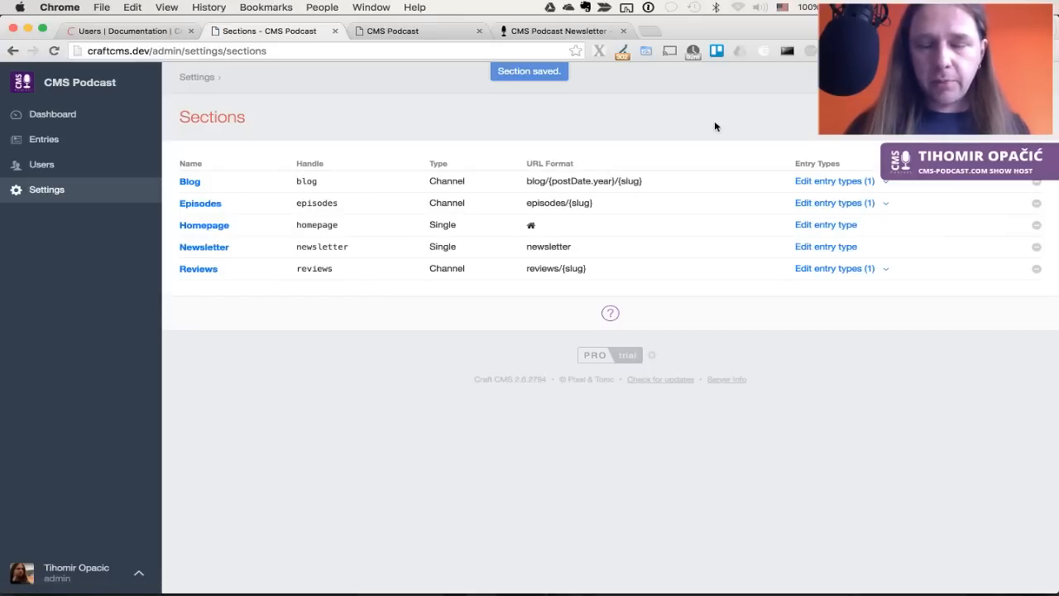
{"action": "key", "text": "super+alt+Right"}
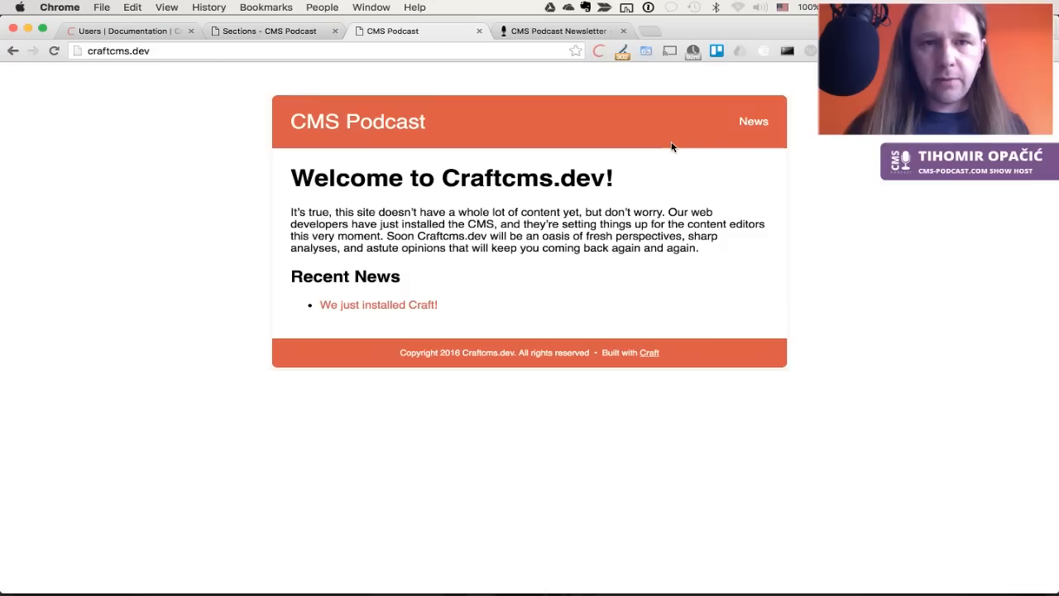
{"action": "key", "text": "super+alt+Right"}
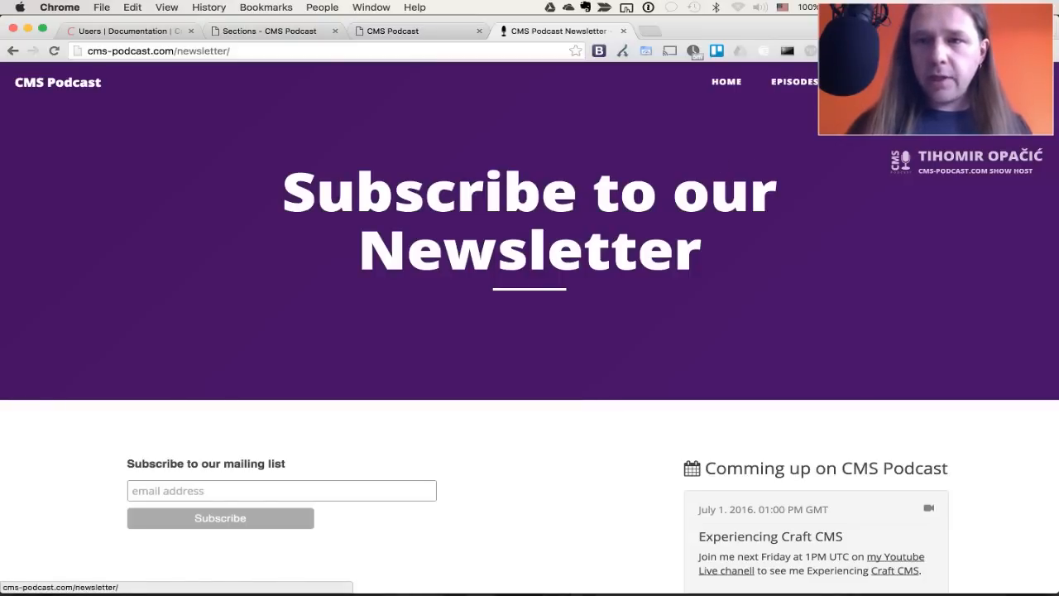
{"action": "scroll", "coordinate": [831, 447], "scroll_direction": "down", "scroll_amount": 5}
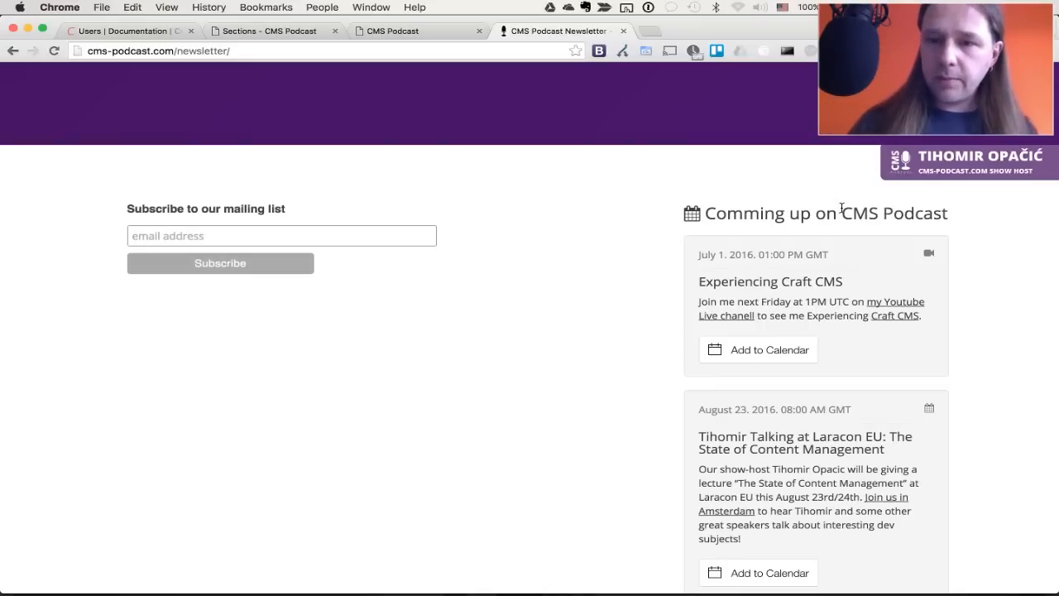
{"action": "key", "text": "super+2"}
Name the new section Events, turn off 'Entries in this section have their own URLs', and save
{"action": "left_click", "coordinate": [994, 116]}
{"action": "type", "text": "Events"}
{"action": "key", "text": "Tab"}
{"action": "double_click", "coordinate": [337, 253]}
{"action": "left_click", "coordinate": [302, 331]}
{"action": "scroll", "coordinate": [302, 330], "scroll_direction": "down", "scroll_amount": 3}
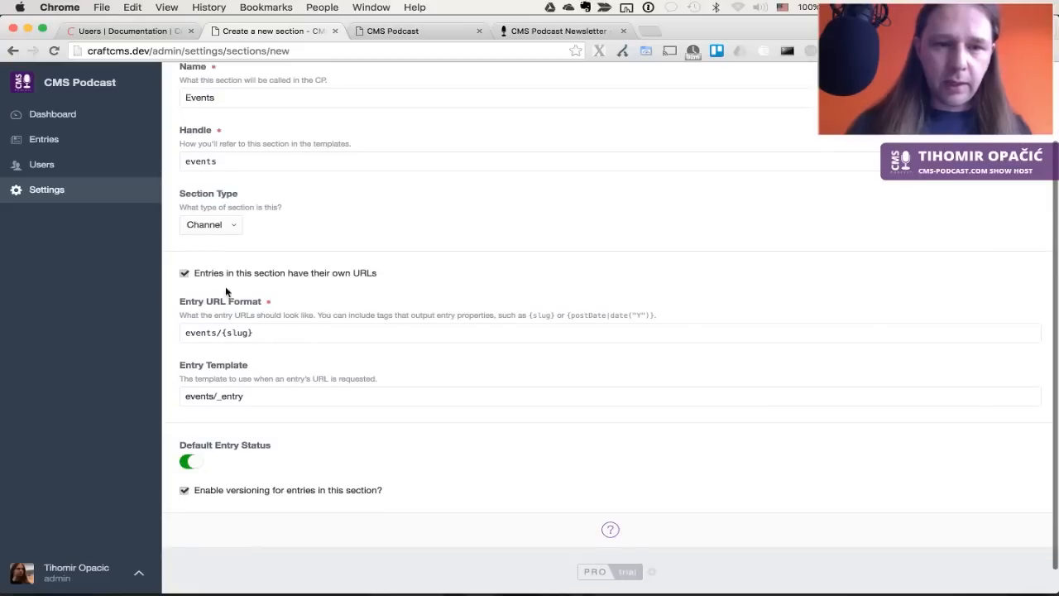
{"action": "left_click", "coordinate": [243, 273]}
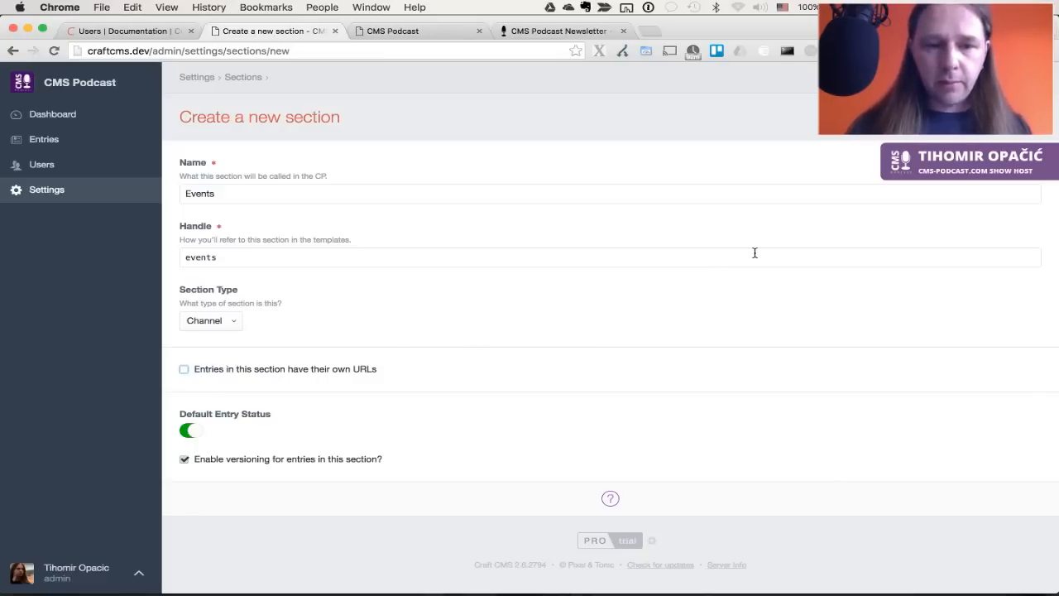
{"action": "left_click", "coordinate": [1015, 122]}
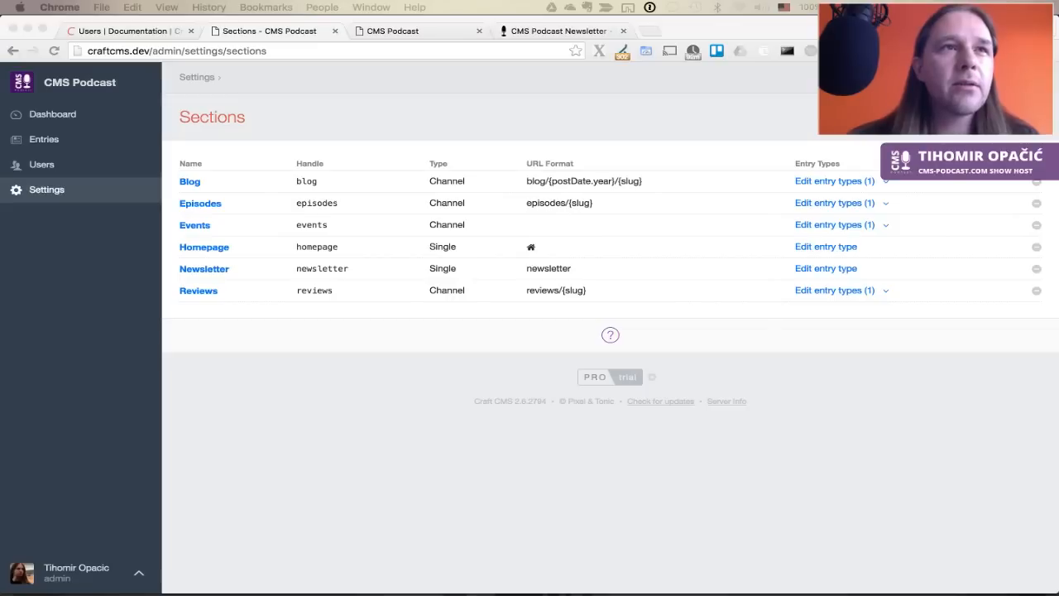
From Settings > Assets, start a Local Folder asset source named Episodes
{"action": "left_click", "coordinate": [441, 428]}
{"action": "left_click", "coordinate": [59, 194]}
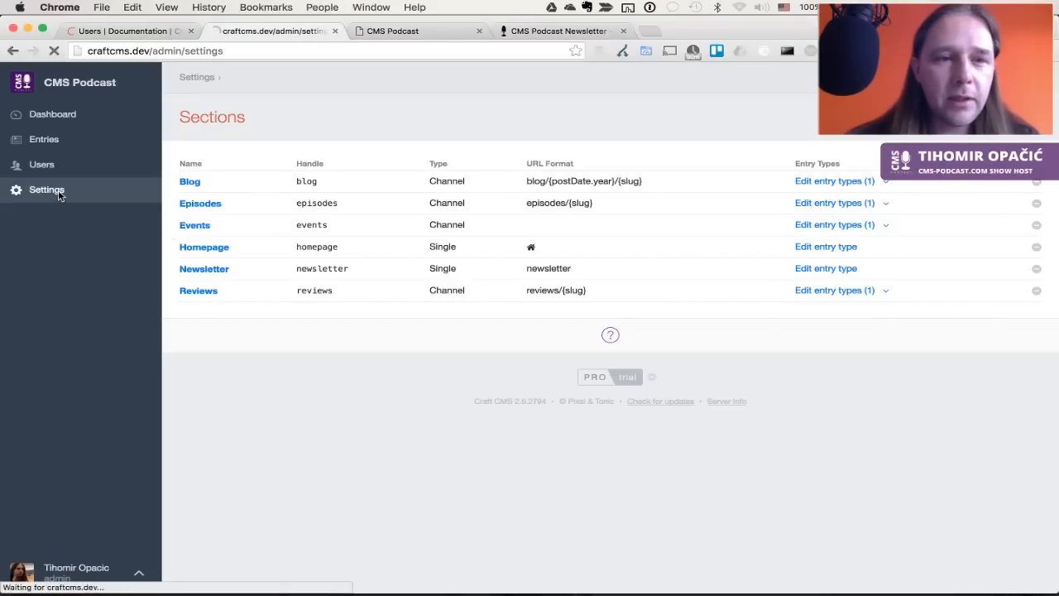
{"action": "left_click", "coordinate": [407, 303]}
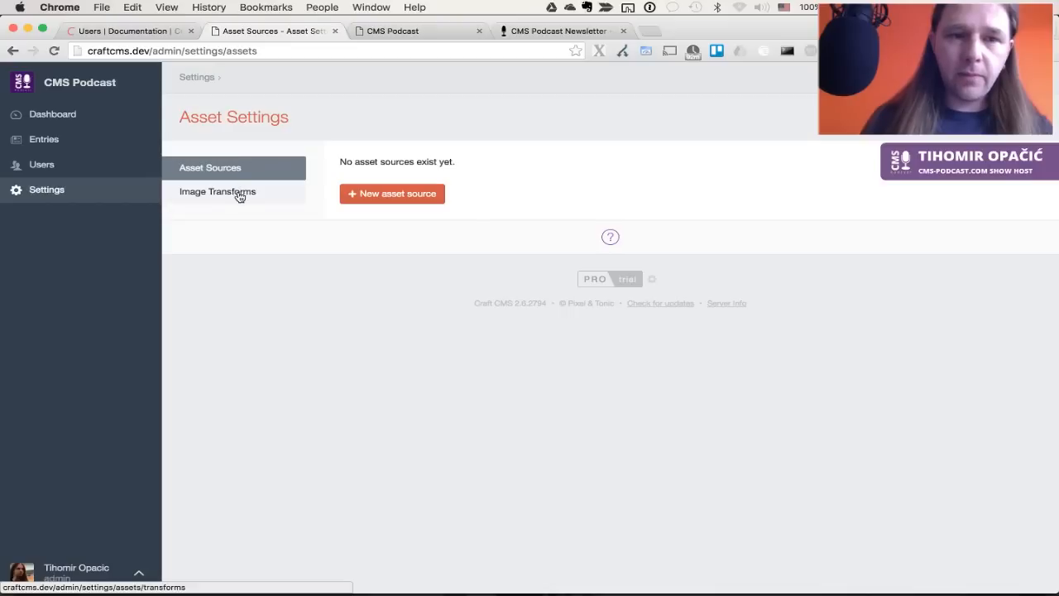
{"action": "left_click", "coordinate": [377, 190]}
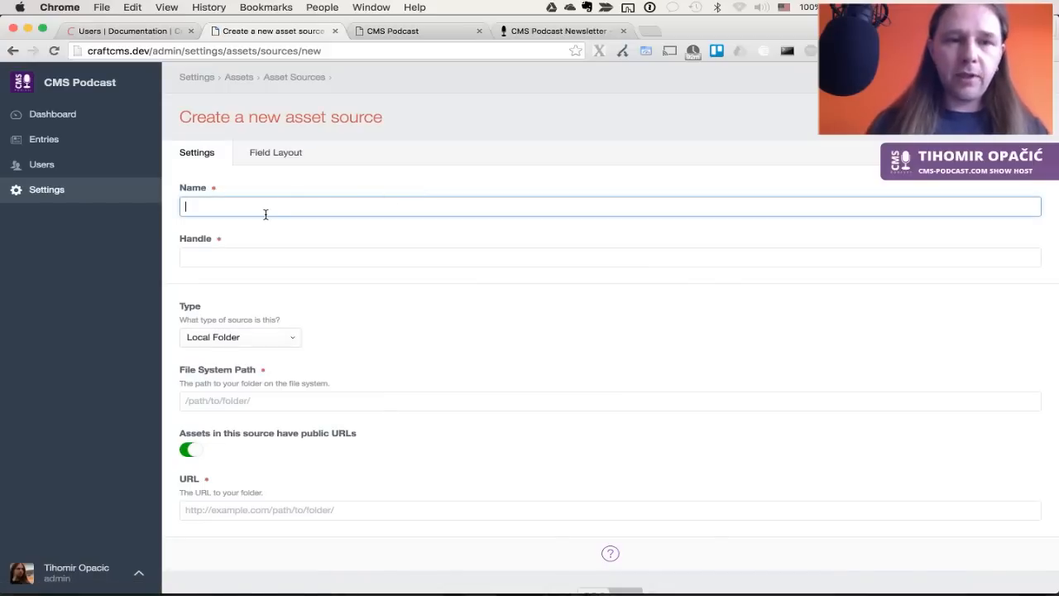
{"action": "type", "text": "E"}
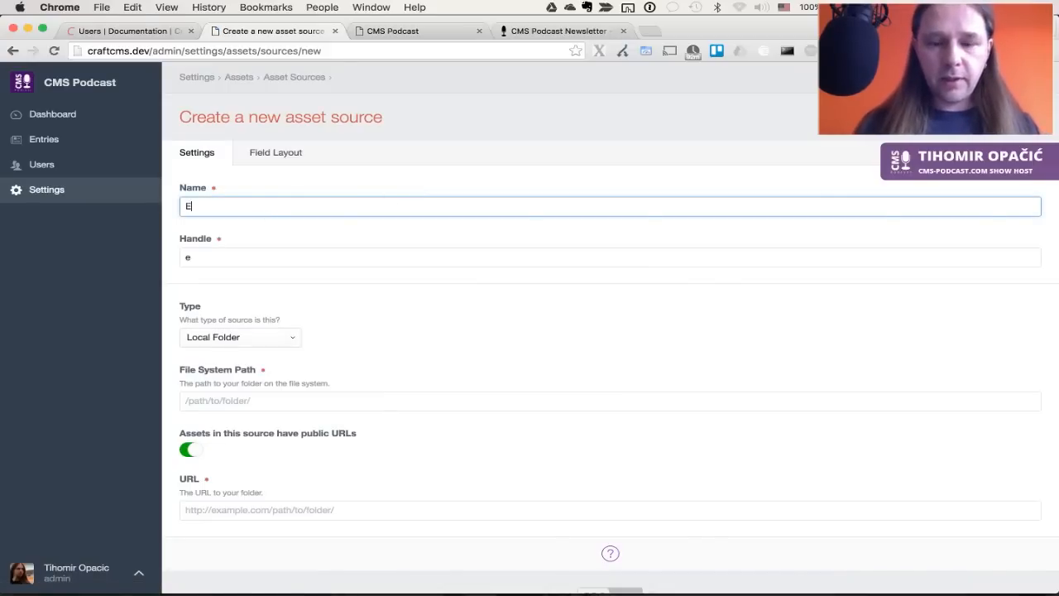
{"action": "type", "text": "pisodes"}
{"action": "left_click", "coordinate": [452, 362]}
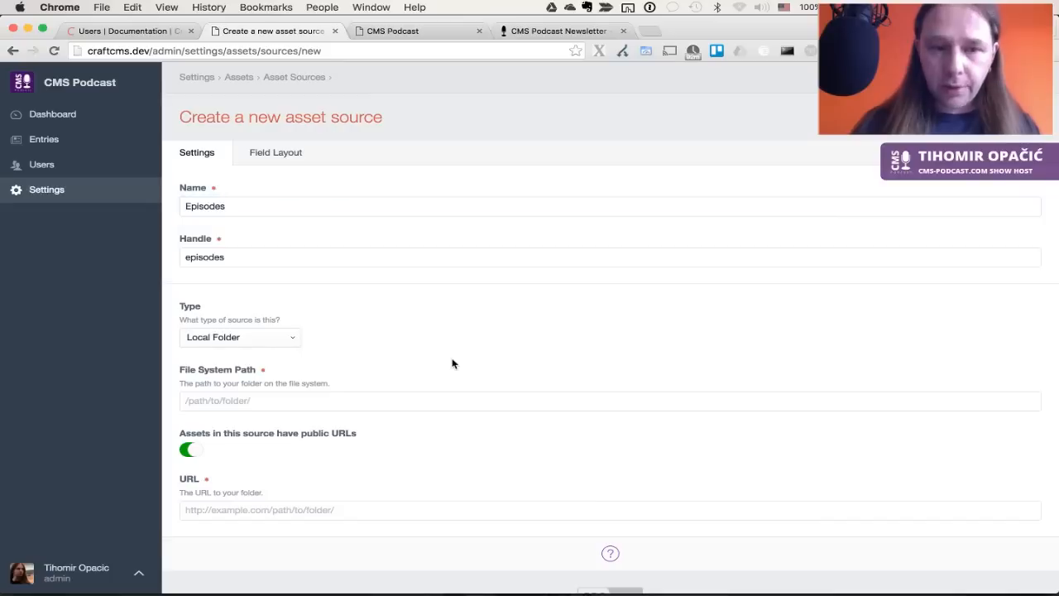
{"action": "left_click", "coordinate": [258, 337]}
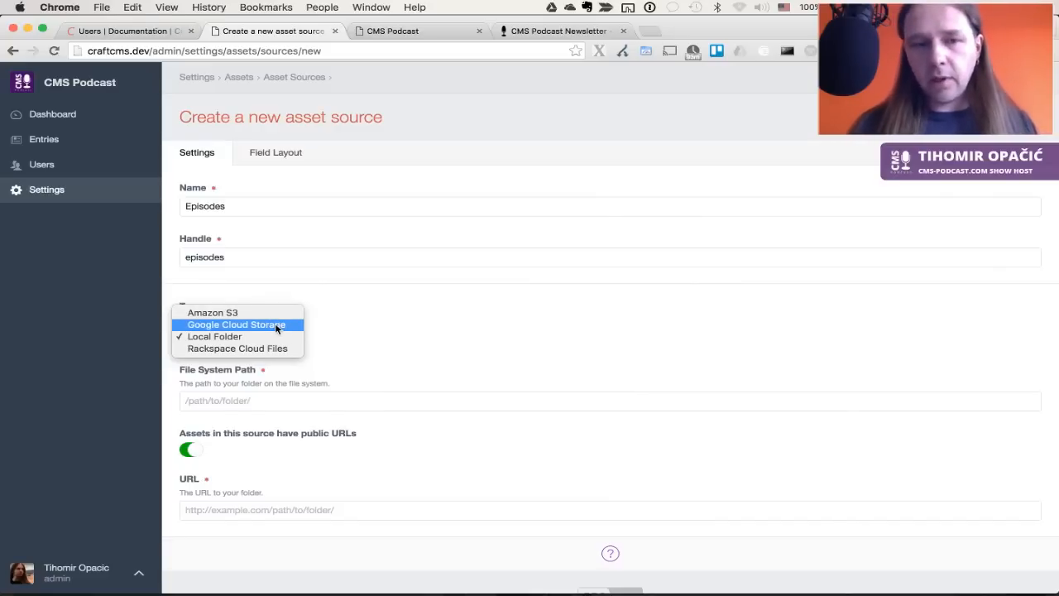
{"action": "left_click", "coordinate": [313, 353]}
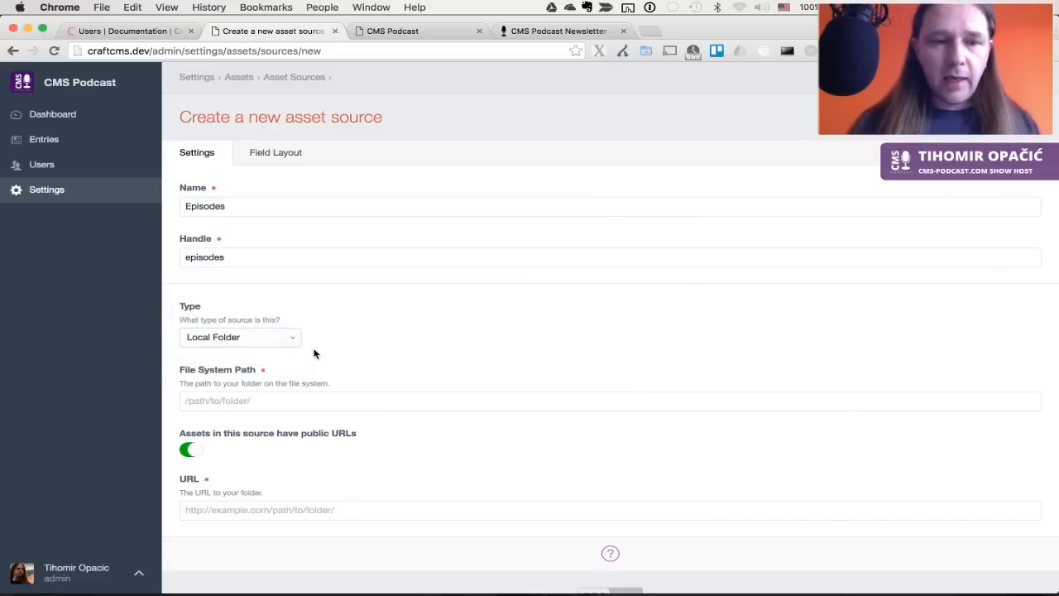
Set the file system path to episodes and URL to /episodes/, then save
{"action": "scroll", "coordinate": [313, 352], "scroll_direction": "down", "scroll_amount": 2}
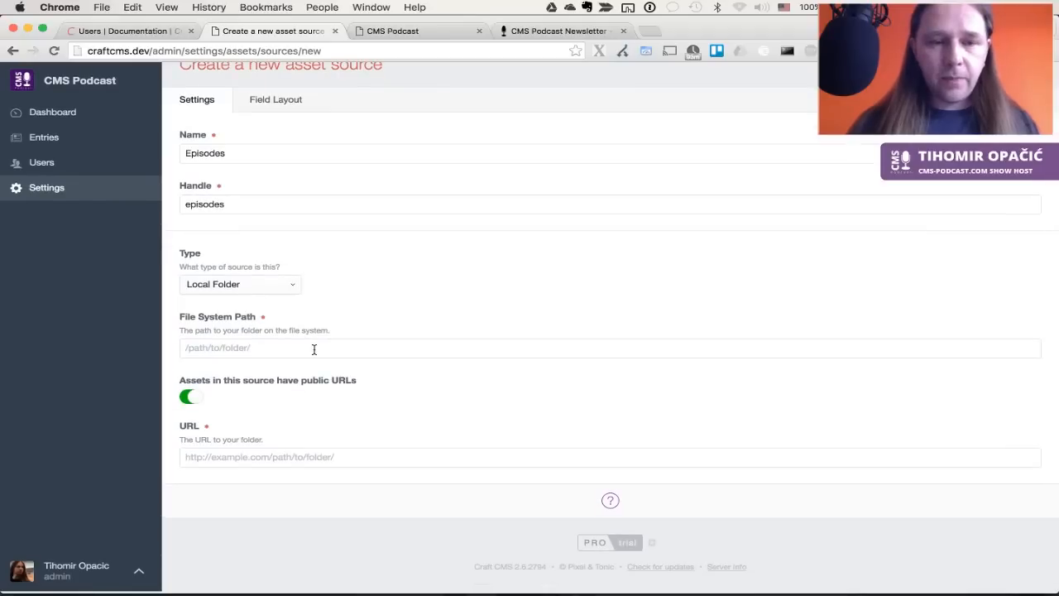
{"action": "left_click", "coordinate": [315, 349]}
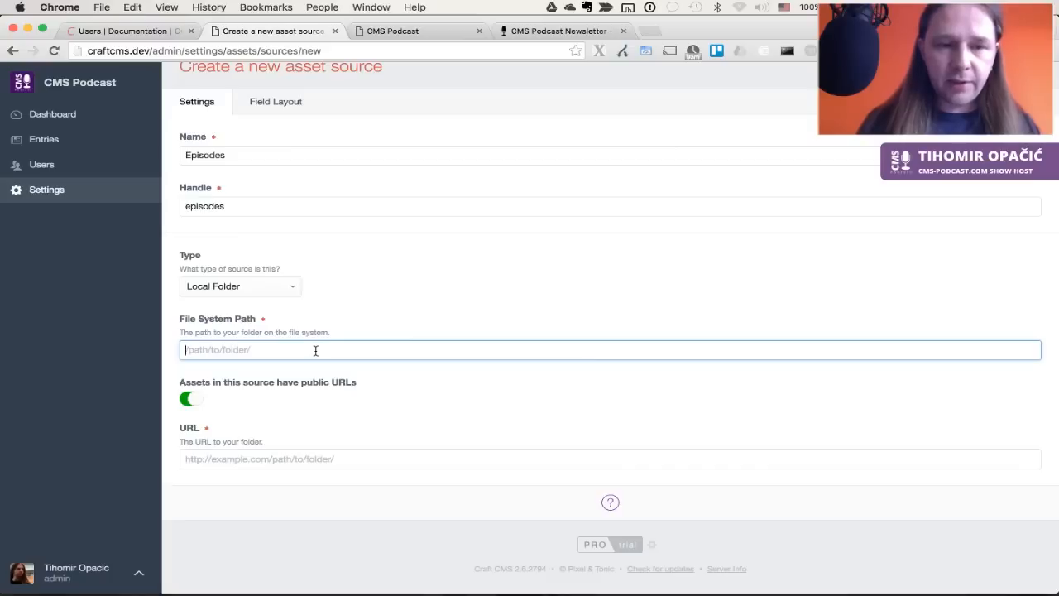
{"action": "type", "text": "episodes"}
{"action": "key", "text": "Tab"}
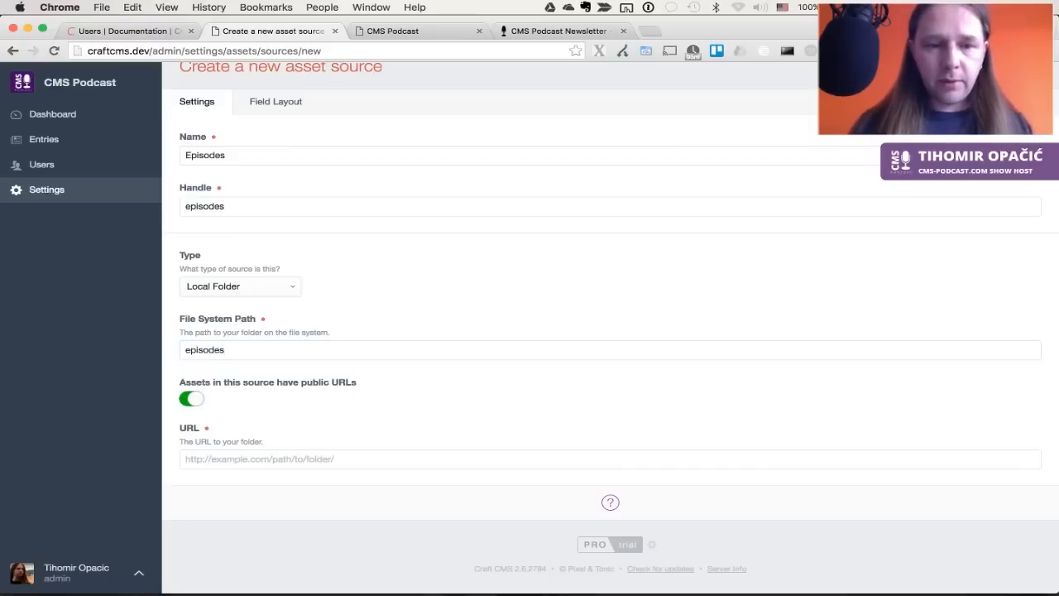
{"action": "left_click", "coordinate": [354, 459]}
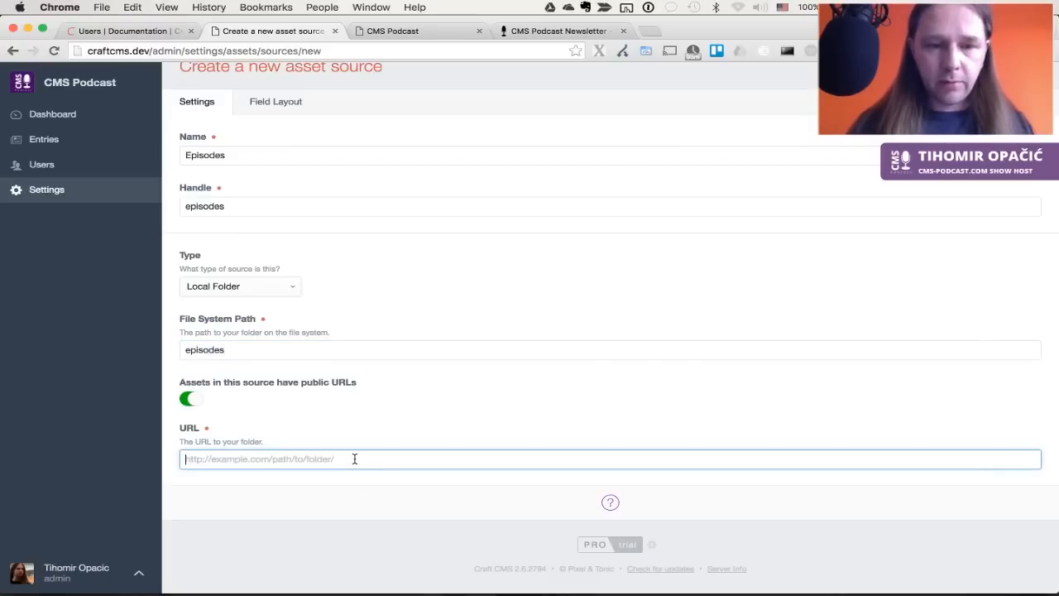
{"action": "type", "text": "/"}
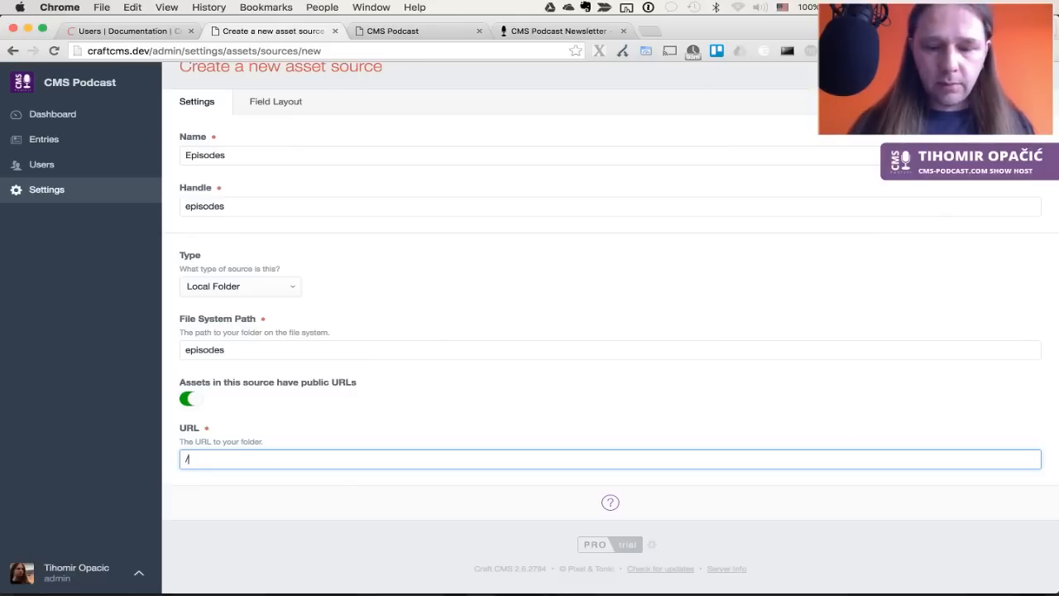
{"action": "type", "text": "episodes"}
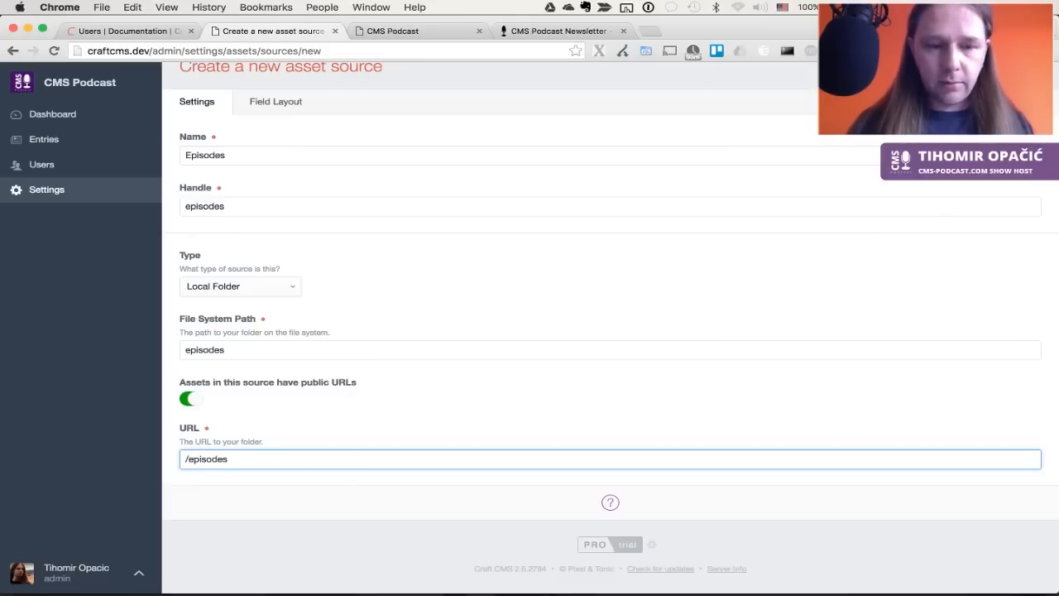
{"action": "type", "text": "/"}
{"action": "scroll", "coordinate": [574, 416], "scroll_direction": "up", "scroll_amount": 2}
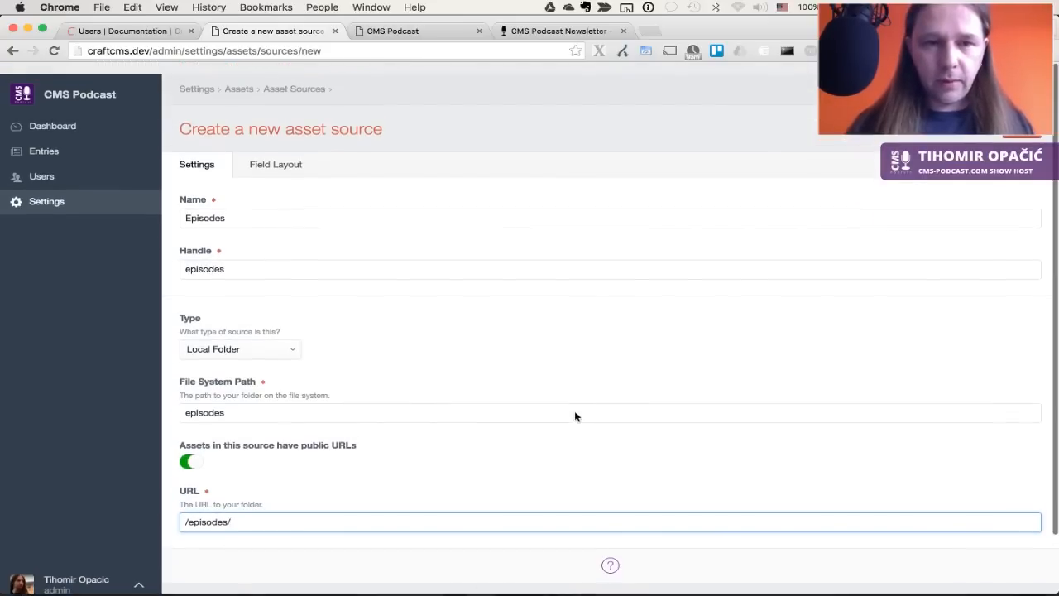
{"action": "key", "text": "Return"}
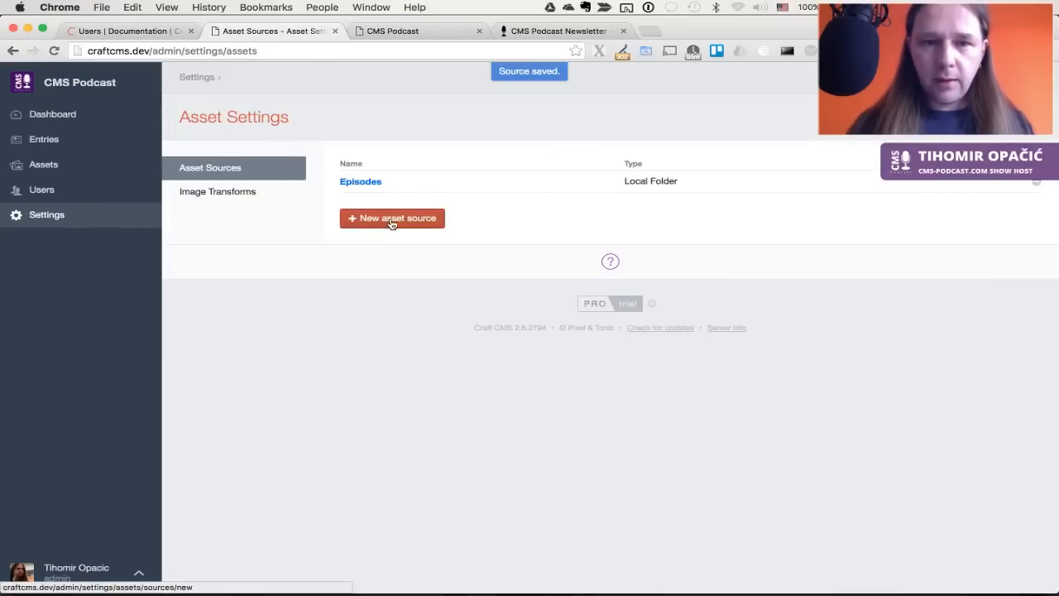
Start a new Local Folder asset source named Header Graphics
{"action": "left_click", "coordinate": [393, 220]}
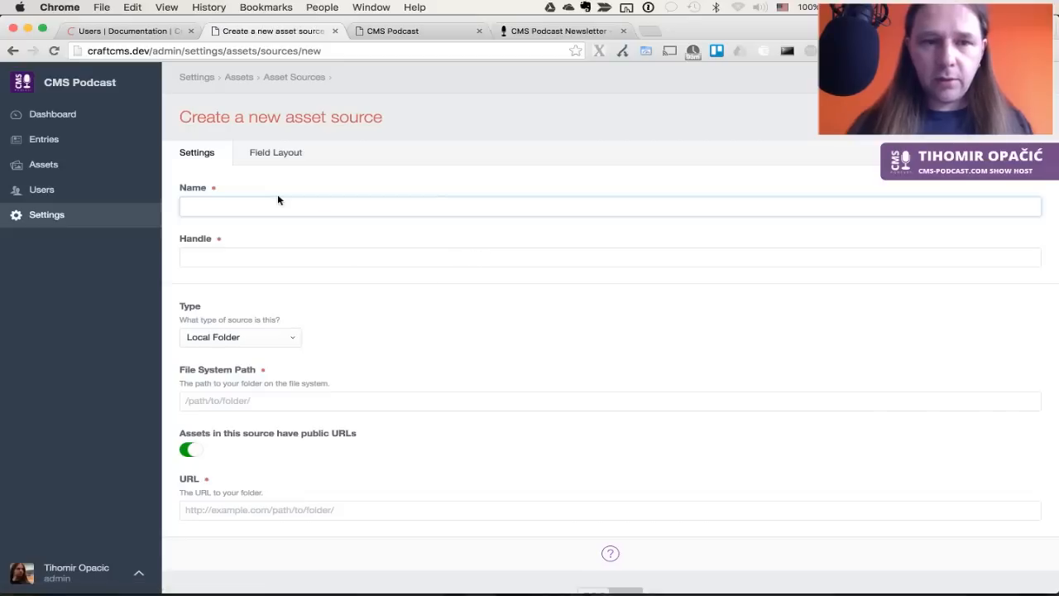
{"action": "left_click", "coordinate": [271, 199]}
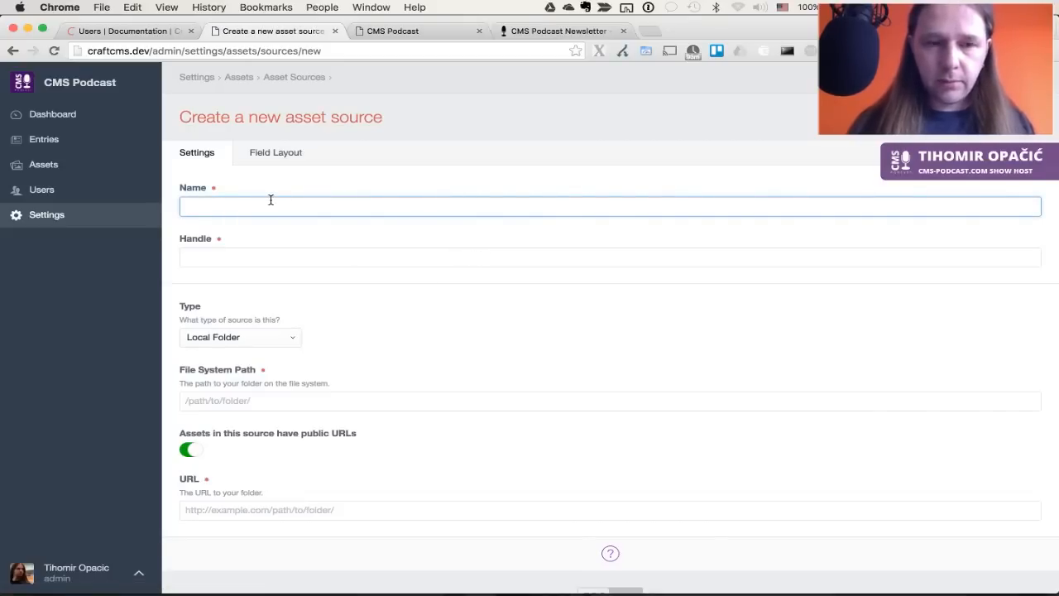
{"action": "type", "text": "Hea"}
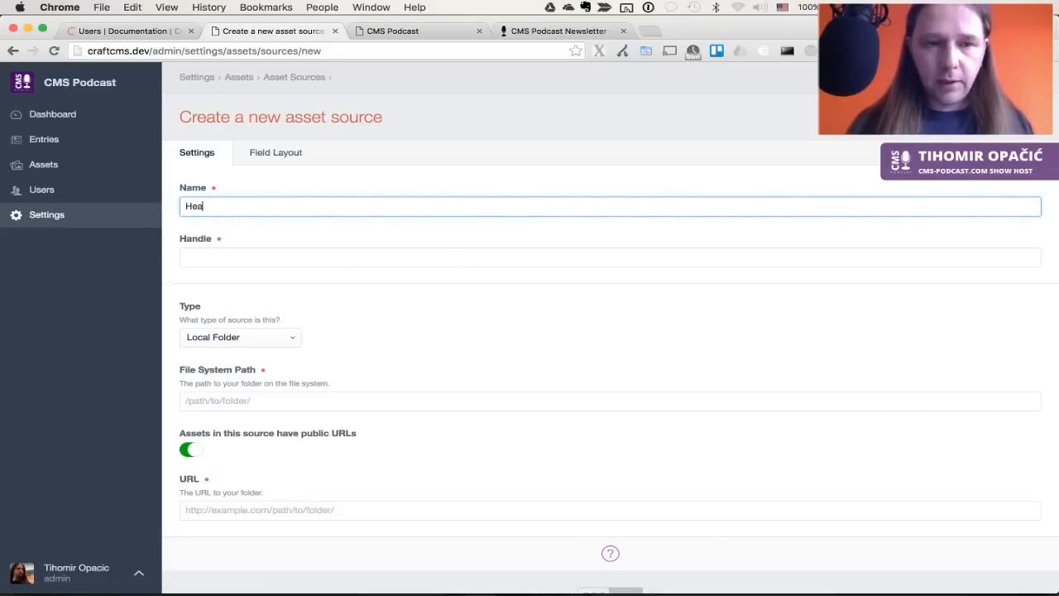
{"action": "type", "text": "der Ph"}
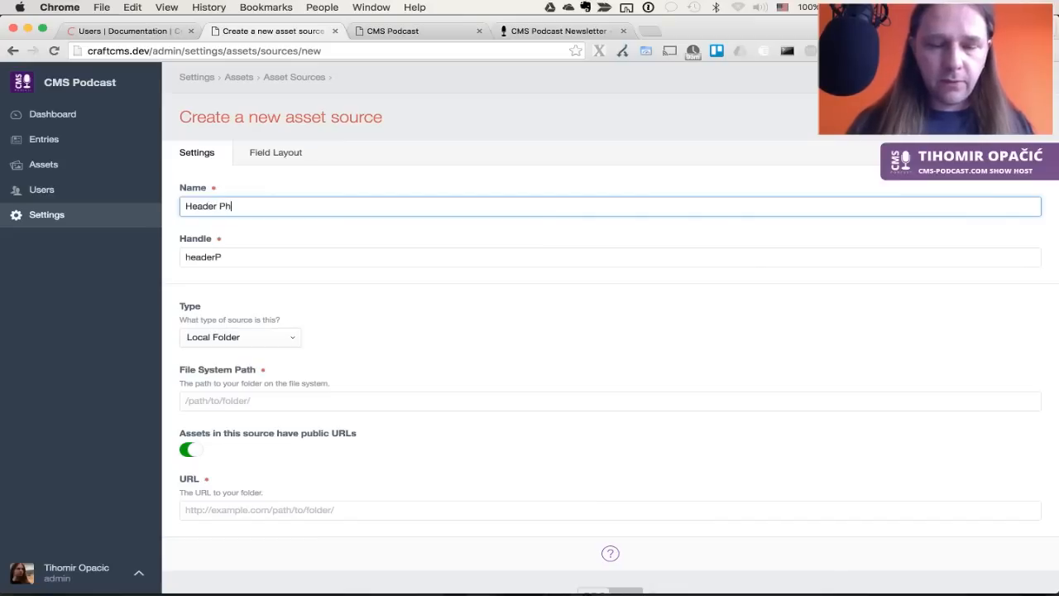
{"action": "key", "text": "BackSpace"}
{"action": "key", "text": "BackSpace"}
{"action": "type", "text": "Graphics"}
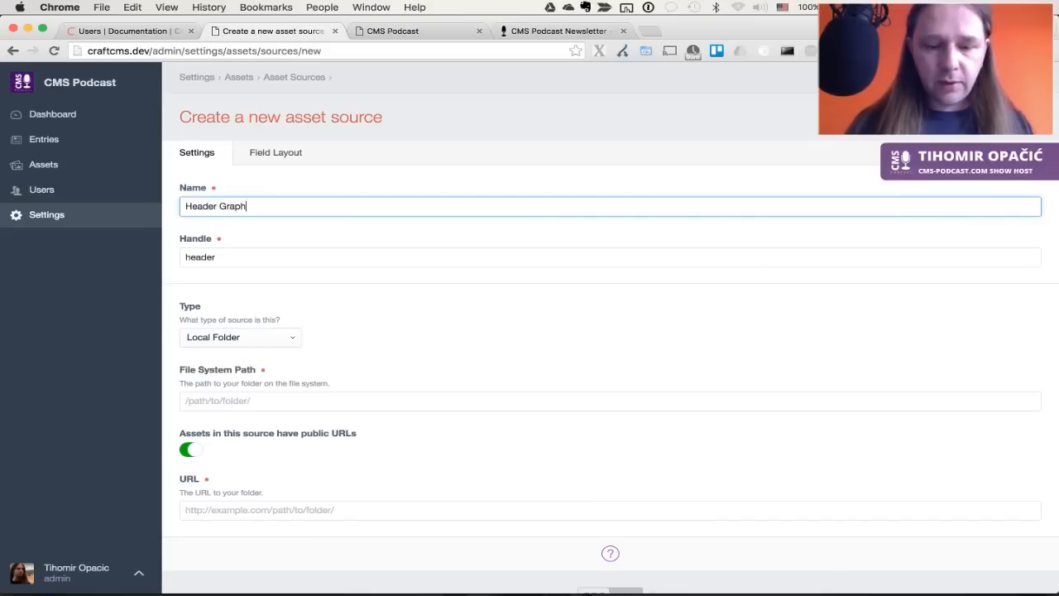
{"action": "key", "text": "Tab"}
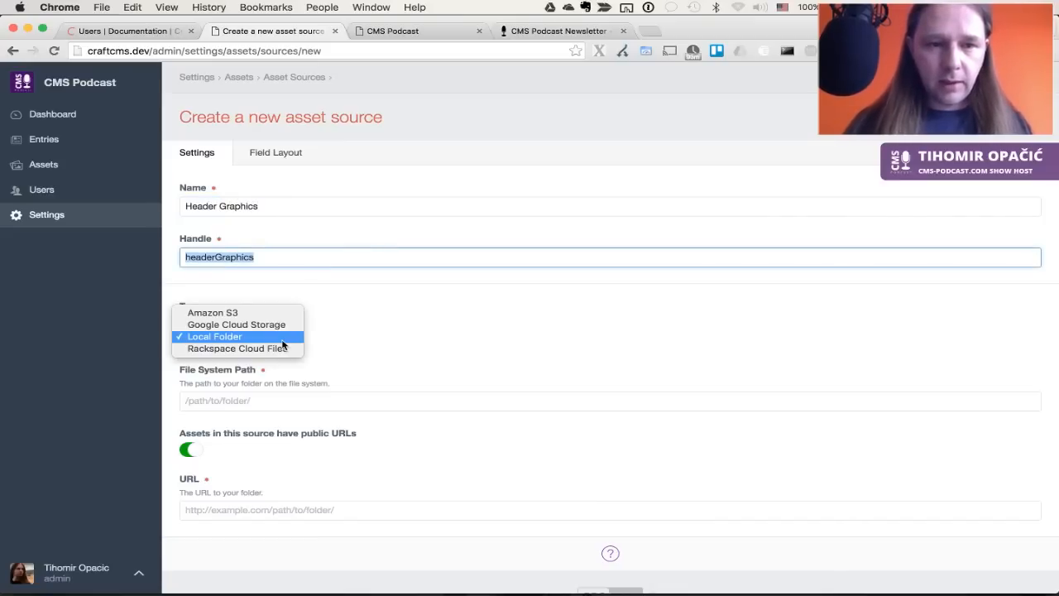
{"action": "left_click", "coordinate": [283, 343]}
{"action": "left_click", "coordinate": [272, 390]}
Enter /header-graphics/ as both the file system path and URL, then save
{"action": "left_click", "coordinate": [272, 395]}
{"action": "type", "text": "/"}
{"action": "key", "text": "super+Tab"}
{"action": "type", "text": "header-graphics"}
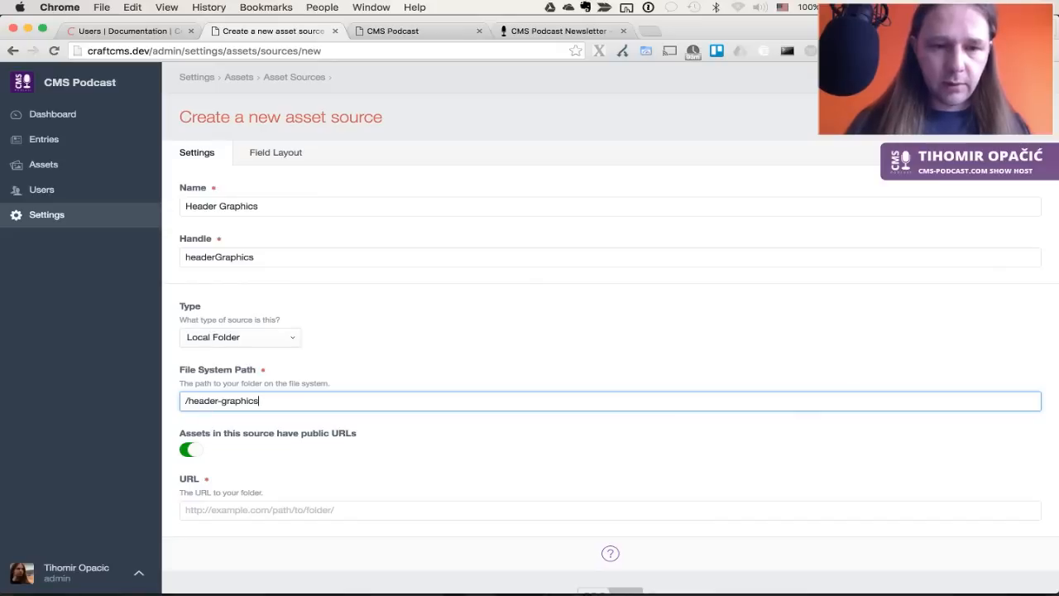
{"action": "key", "text": "super+a"}
{"action": "key", "text": "super+c"}
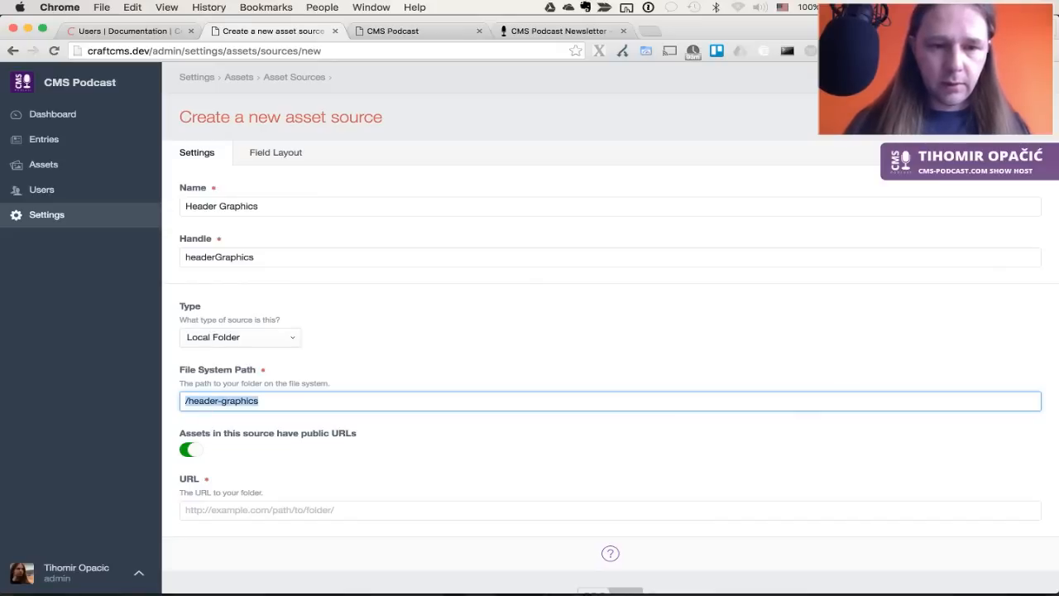
{"action": "key", "text": "BackSpace"}
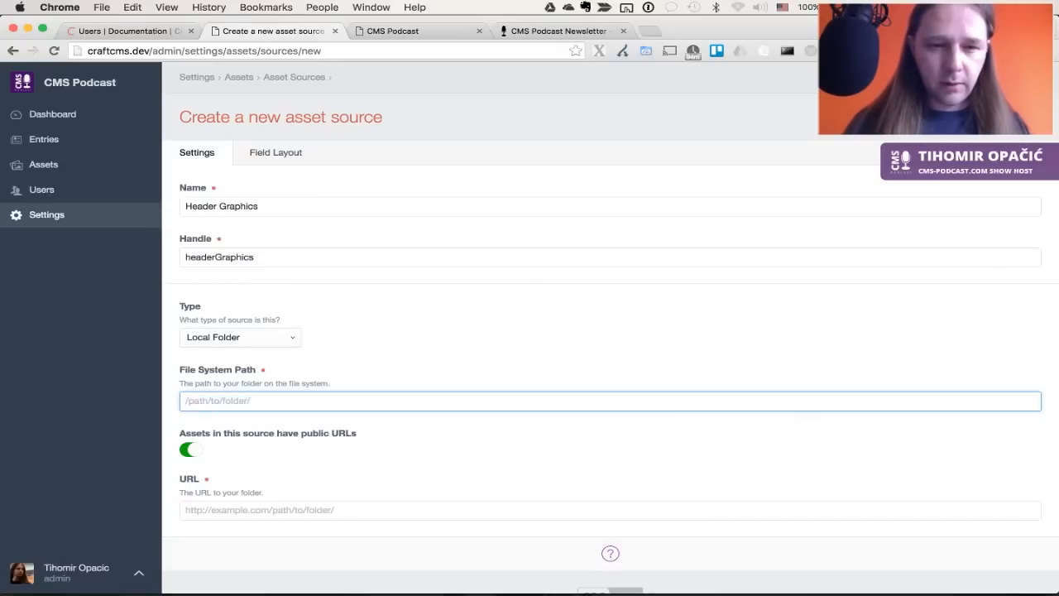
{"action": "key", "text": "super+v"}
{"action": "type", "text": "/"}
{"action": "left_click", "coordinate": [240, 511]}
{"action": "key", "text": "super+v"}
{"action": "type", "text": "/"}
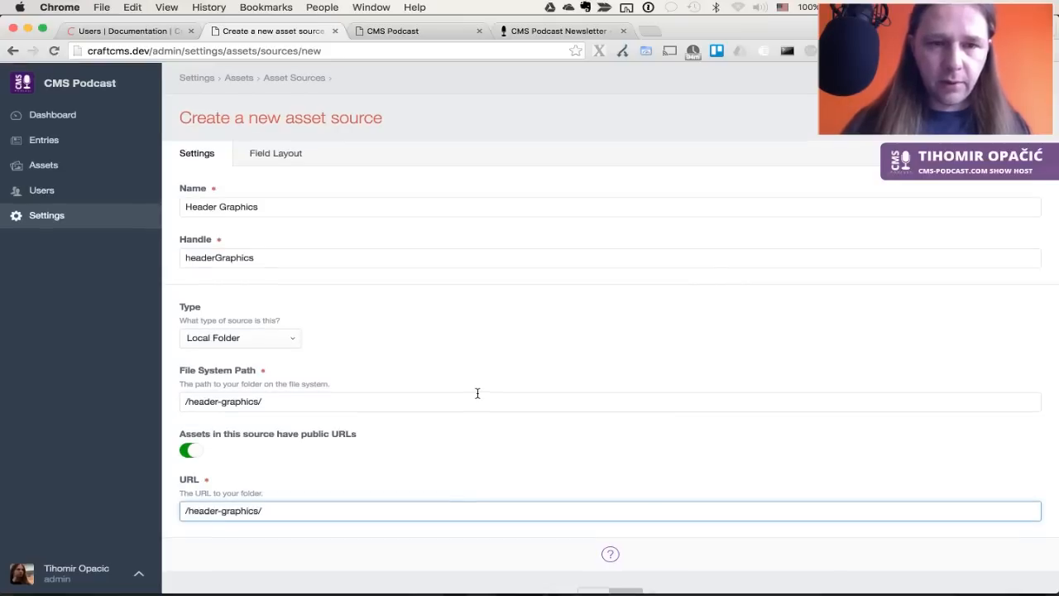
{"action": "key", "text": "Return"}
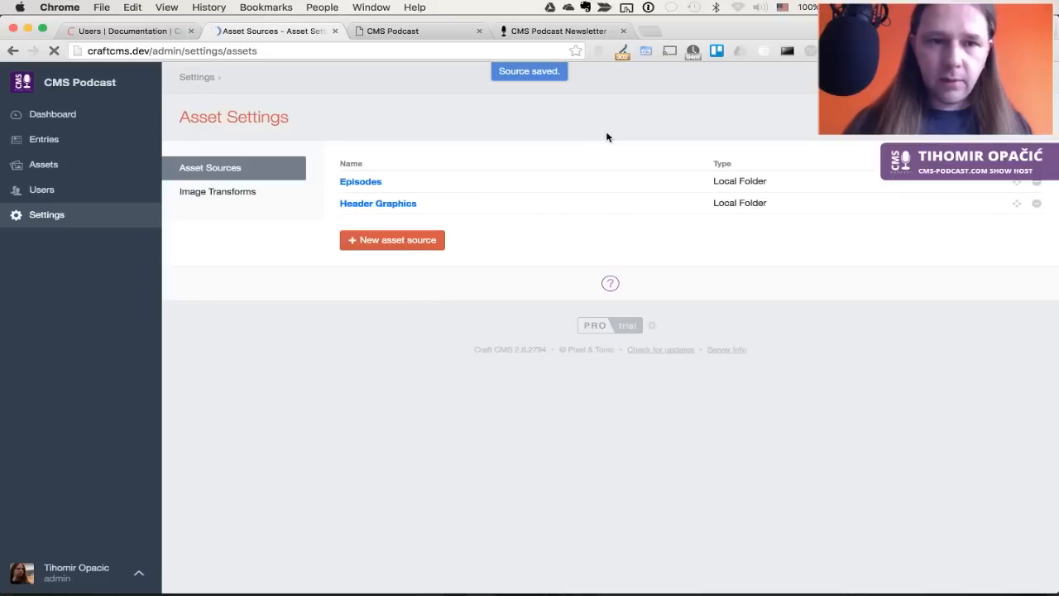
Check the Episodes asset source's settings and field layout, then return to the source list
{"action": "left_click", "coordinate": [359, 182]}
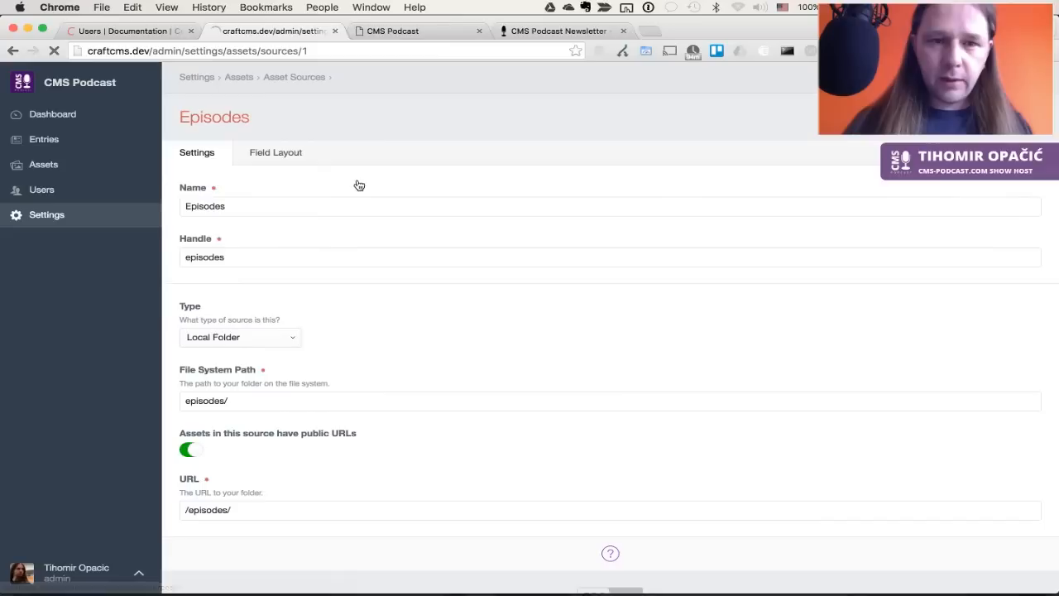
{"action": "left_click", "coordinate": [313, 174]}
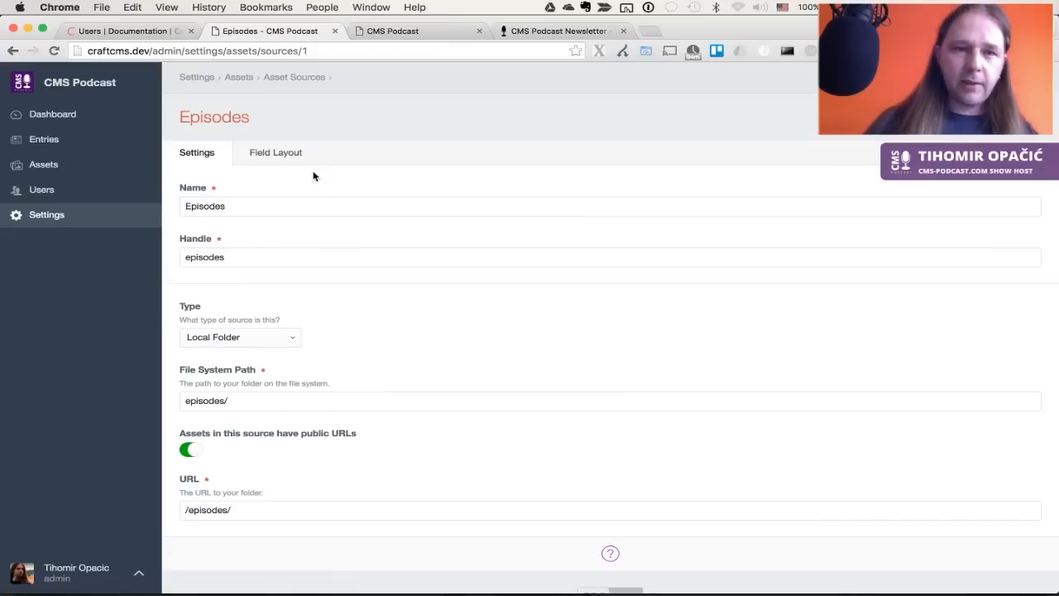
{"action": "left_click", "coordinate": [284, 157]}
{"action": "left_click", "coordinate": [201, 152]}
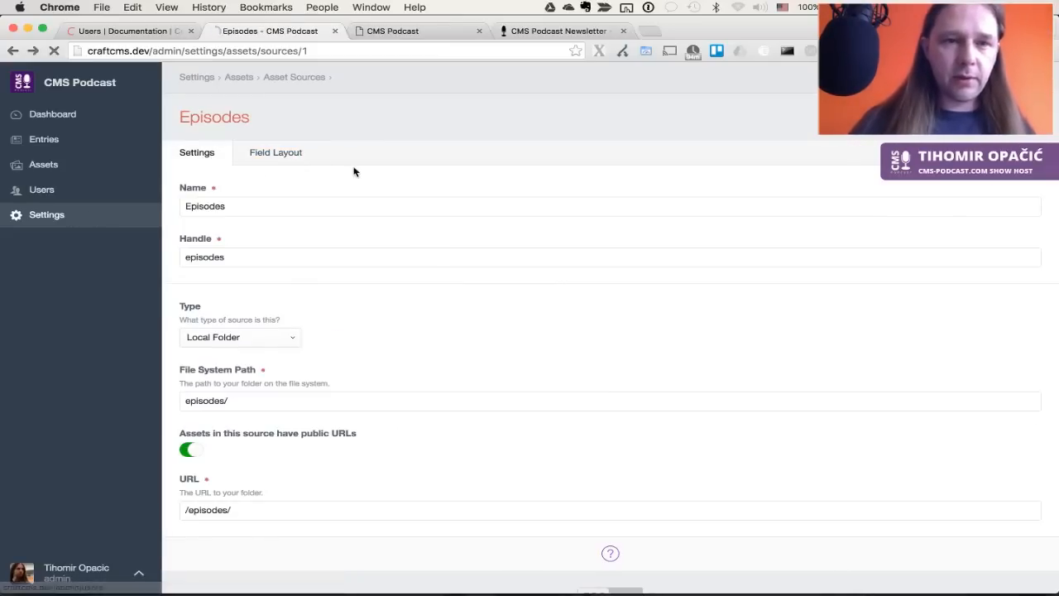
{"action": "key", "text": "super+Left"}
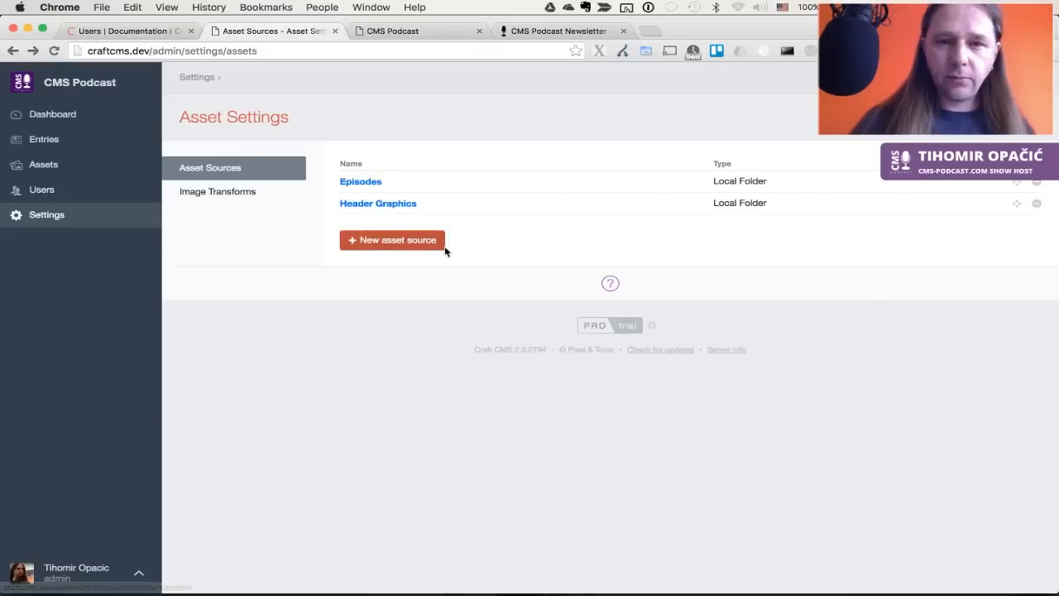
Look over the Header Graphics source settings, then go back to the Settings overview
{"action": "left_click", "coordinate": [394, 208]}
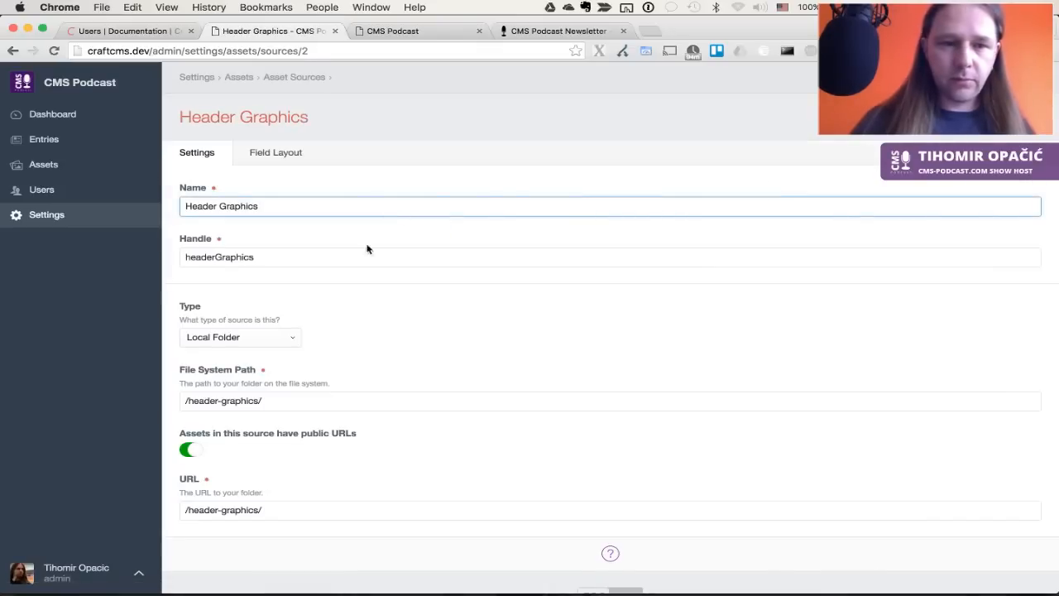
{"action": "scroll", "coordinate": [377, 377], "scroll_direction": "down", "scroll_amount": 3}
{"action": "scroll", "coordinate": [381, 368], "scroll_direction": "up", "scroll_amount": 3}
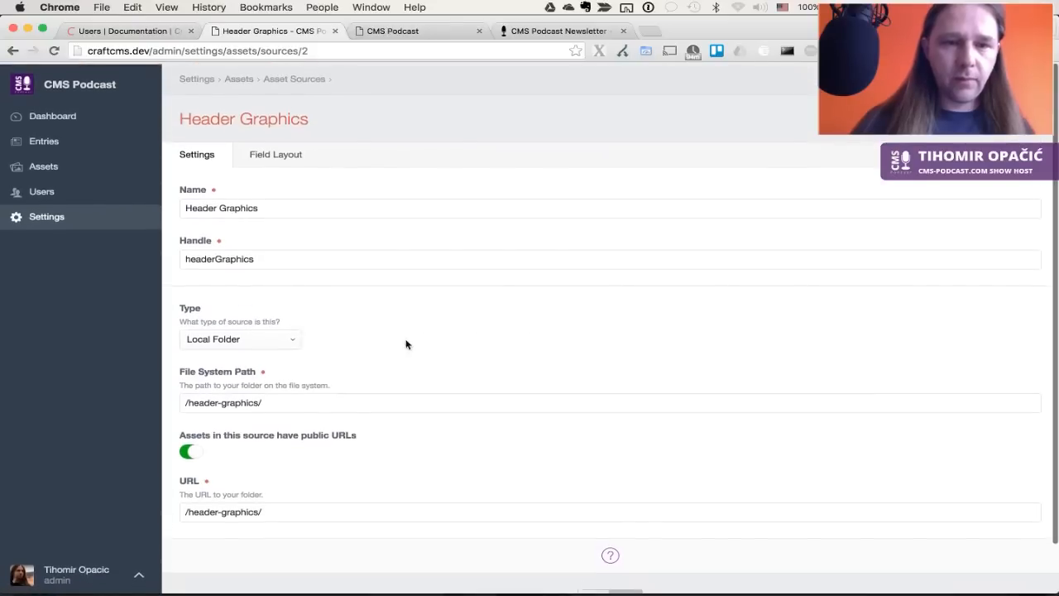
{"action": "key", "text": "super+bracketleft"}
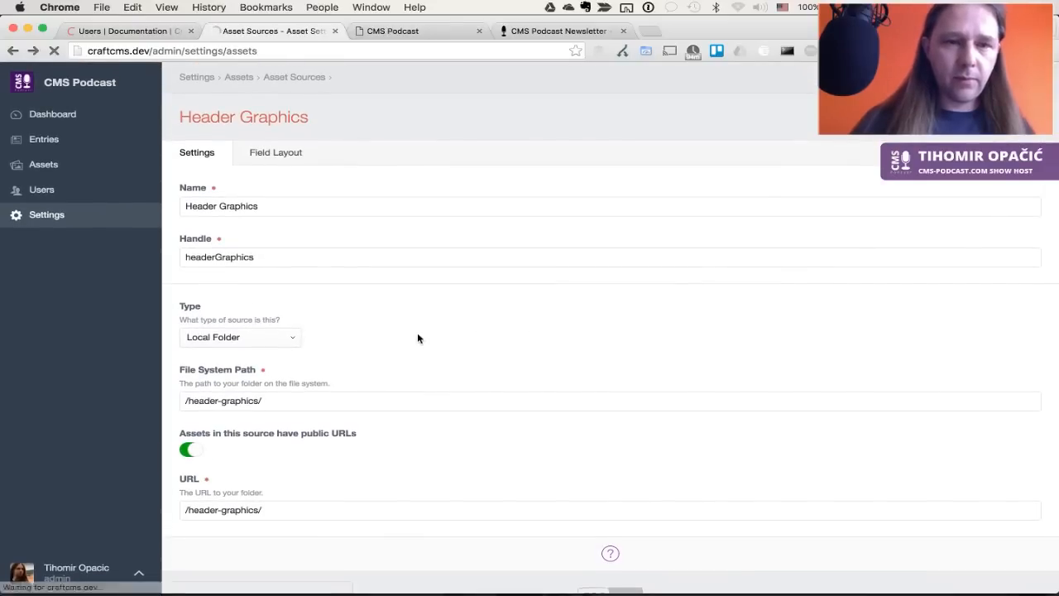
{"action": "left_click", "coordinate": [53, 218]}
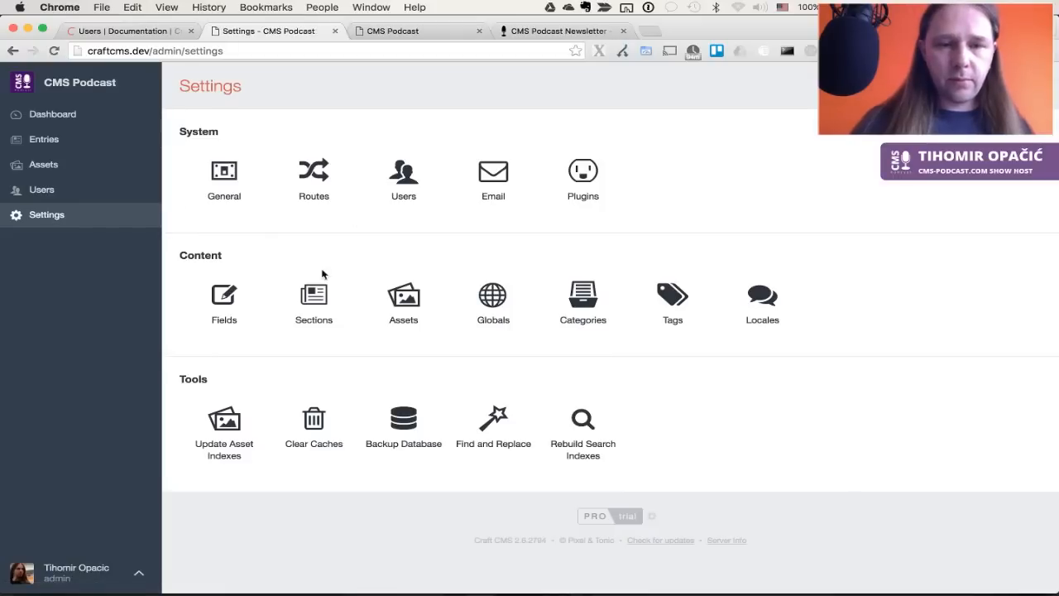
Open the Body field from the Default group in the Fields settings
{"action": "left_click", "coordinate": [234, 310]}
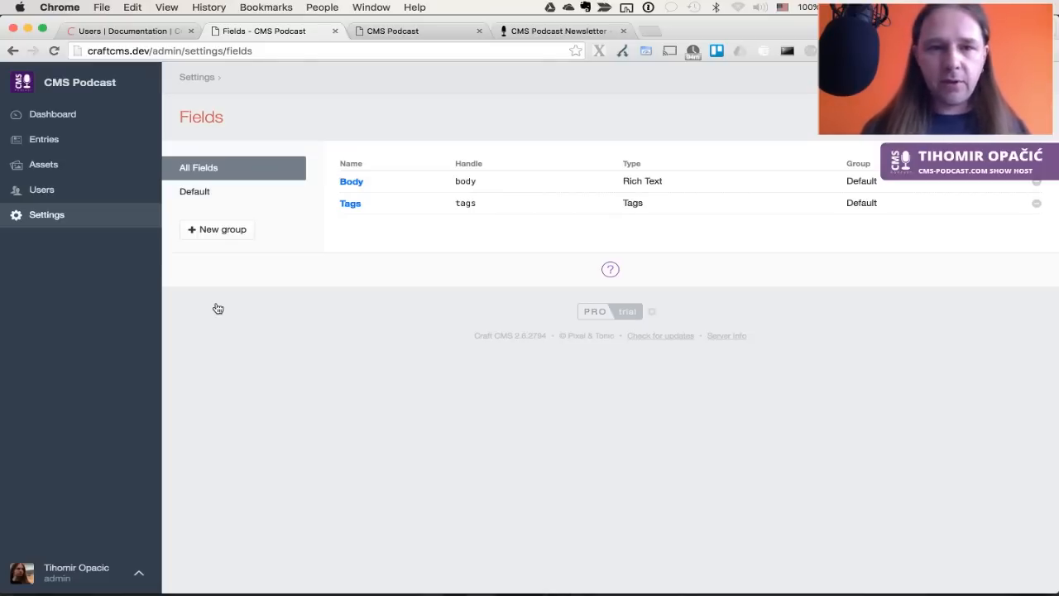
{"action": "left_click", "coordinate": [207, 191]}
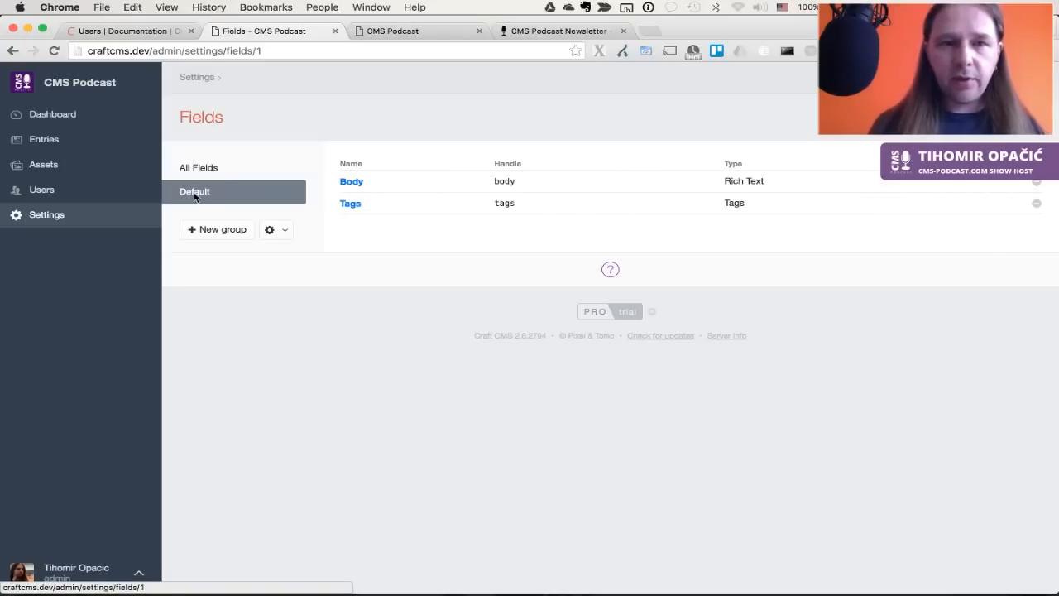
{"action": "left_click", "coordinate": [359, 185]}
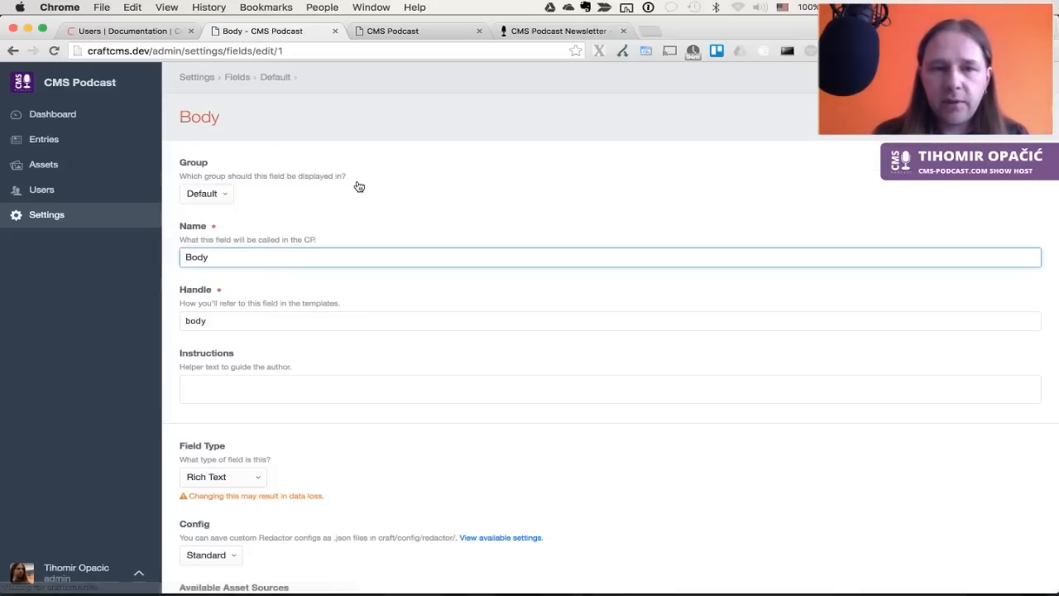
Keep Body's field type as Rich Text and save the field
{"action": "scroll", "coordinate": [428, 349], "scroll_direction": "down", "scroll_amount": 3}
{"action": "scroll", "coordinate": [428, 348], "scroll_direction": "down", "scroll_amount": 4}
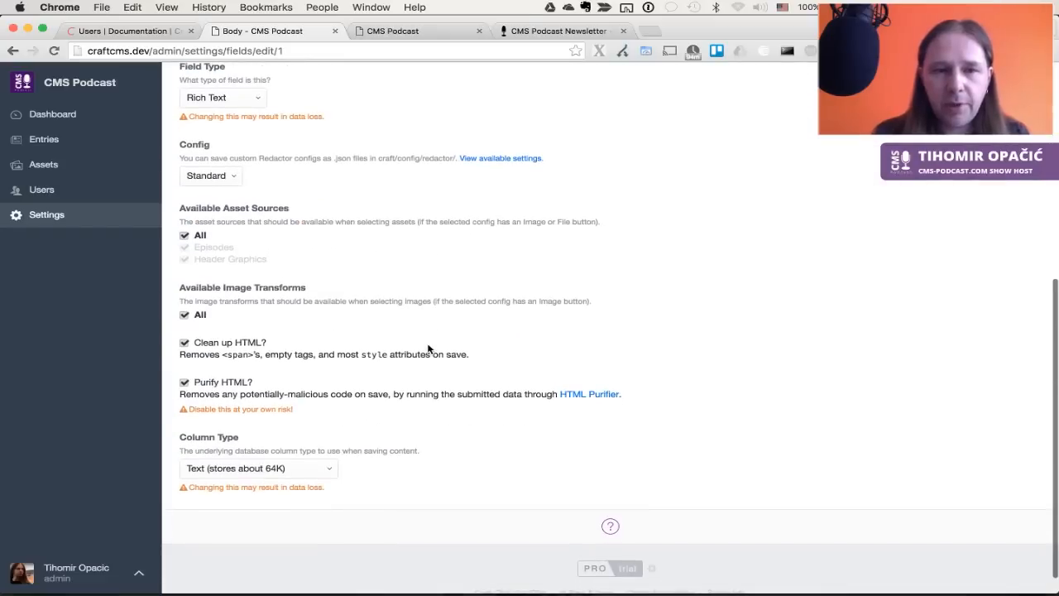
{"action": "left_click", "coordinate": [256, 199]}
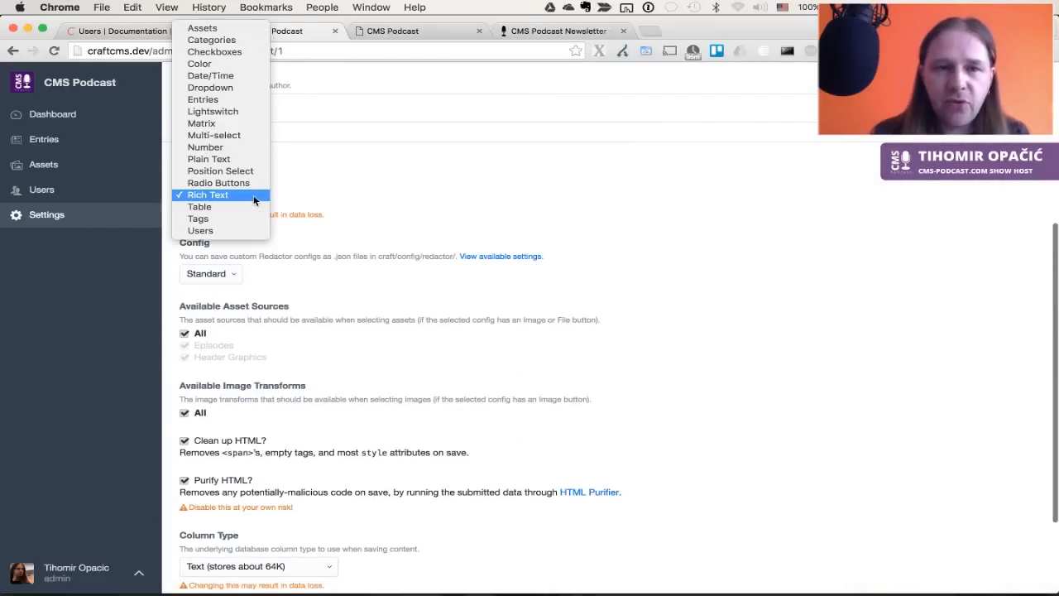
{"action": "left_click", "coordinate": [254, 198]}
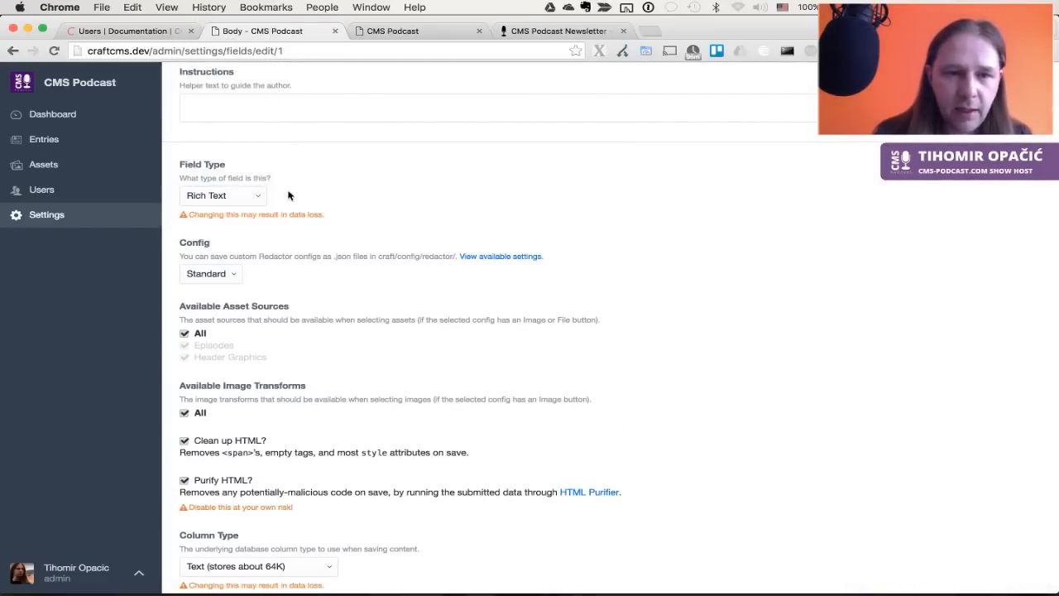
{"action": "scroll", "coordinate": [293, 368], "scroll_direction": "down", "scroll_amount": 3}
{"action": "scroll", "coordinate": [334, 428], "scroll_direction": "up", "scroll_amount": 10}
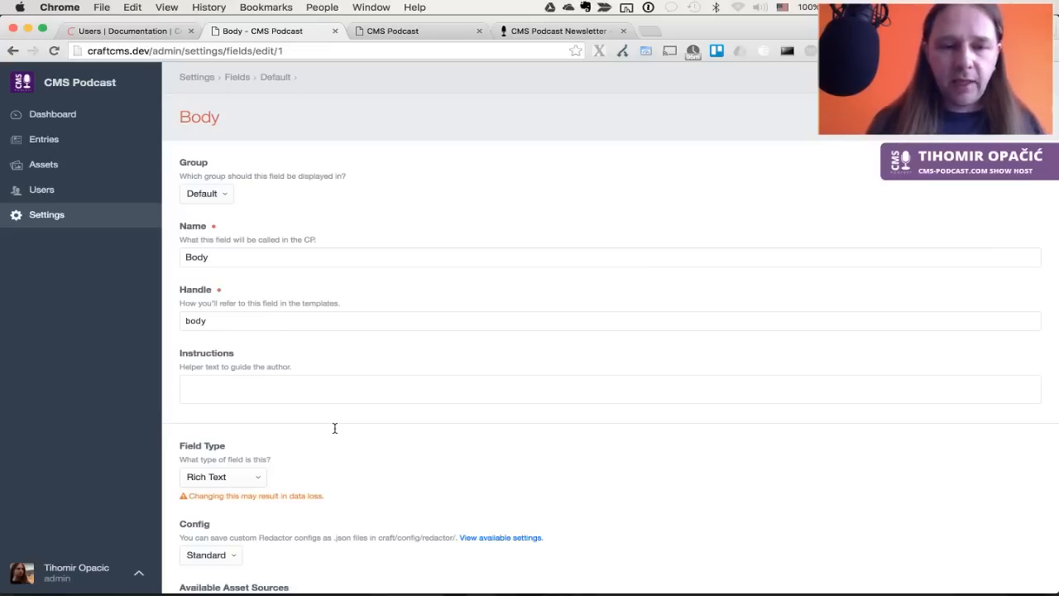
{"action": "key", "text": "super+s"}
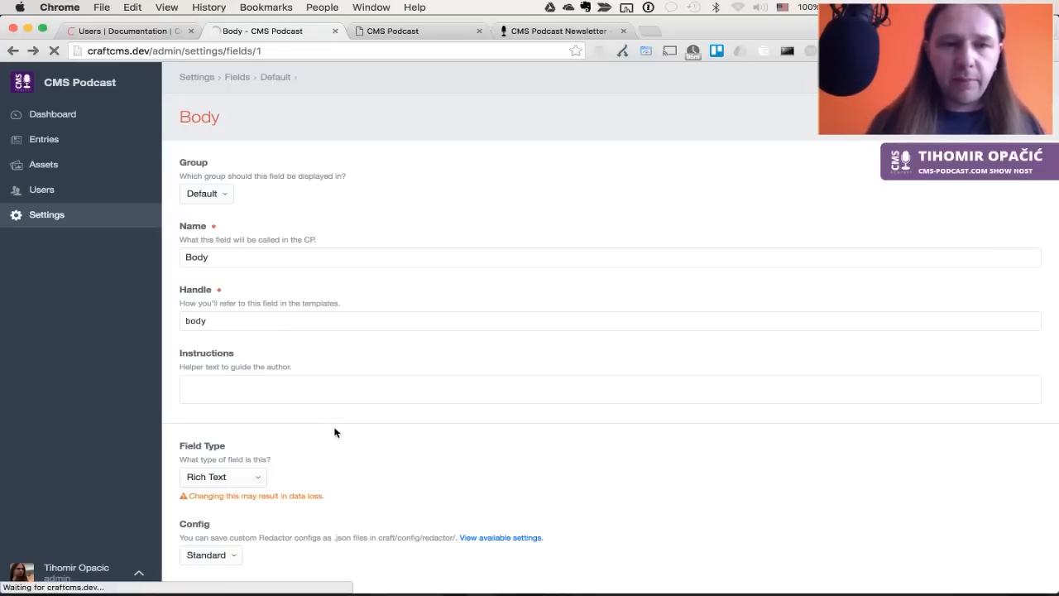
{"action": "left_click", "coordinate": [350, 202]}
{"action": "scroll", "coordinate": [343, 331], "scroll_direction": "down", "scroll_amount": 3}
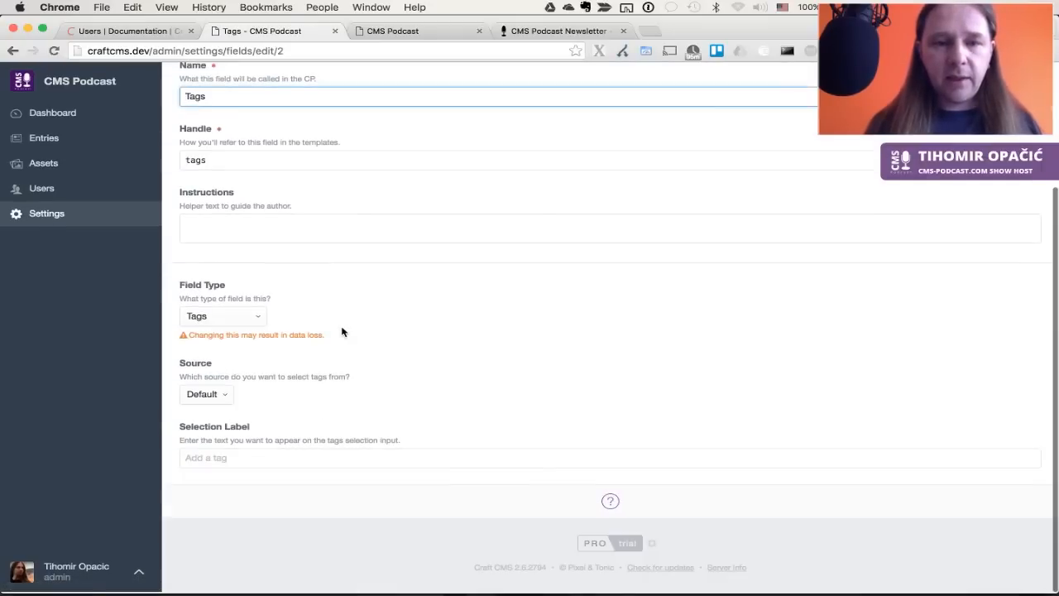
{"action": "left_click", "coordinate": [254, 319]}
{"action": "left_click", "coordinate": [256, 319]}
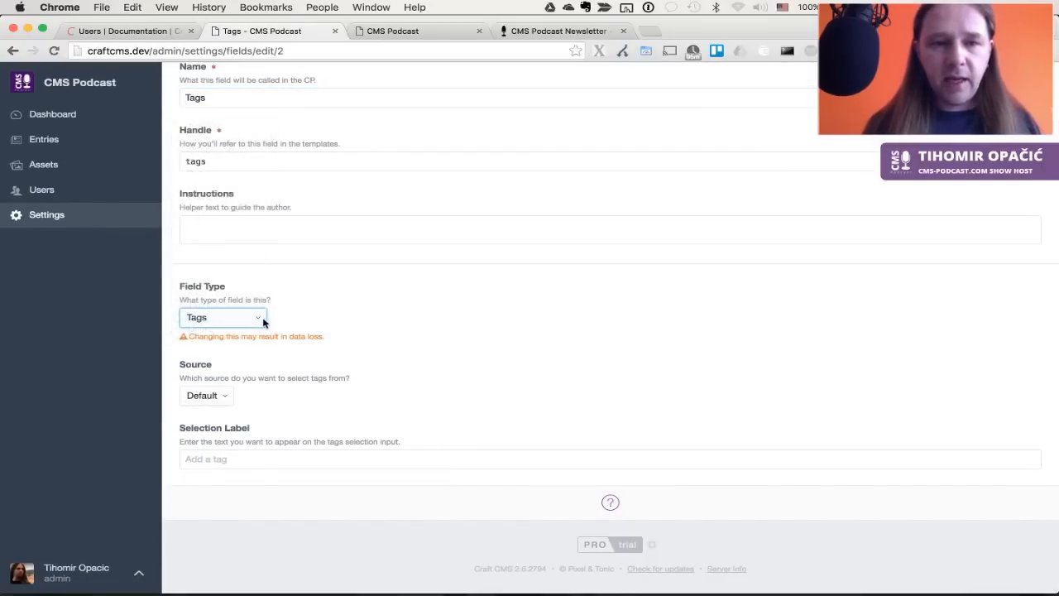
{"action": "left_click", "coordinate": [217, 399]}
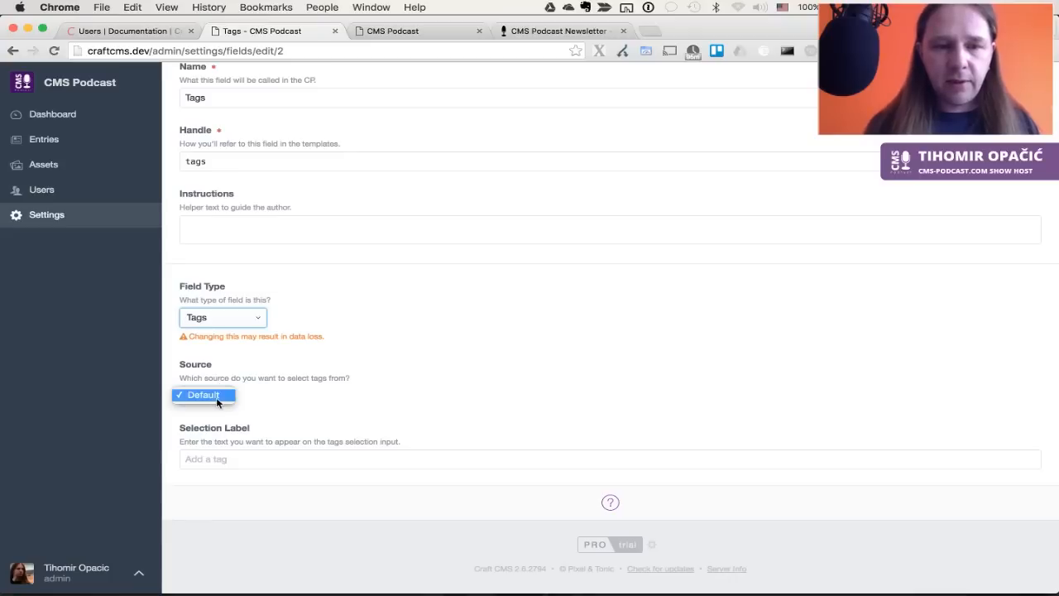
{"action": "left_click", "coordinate": [216, 397]}
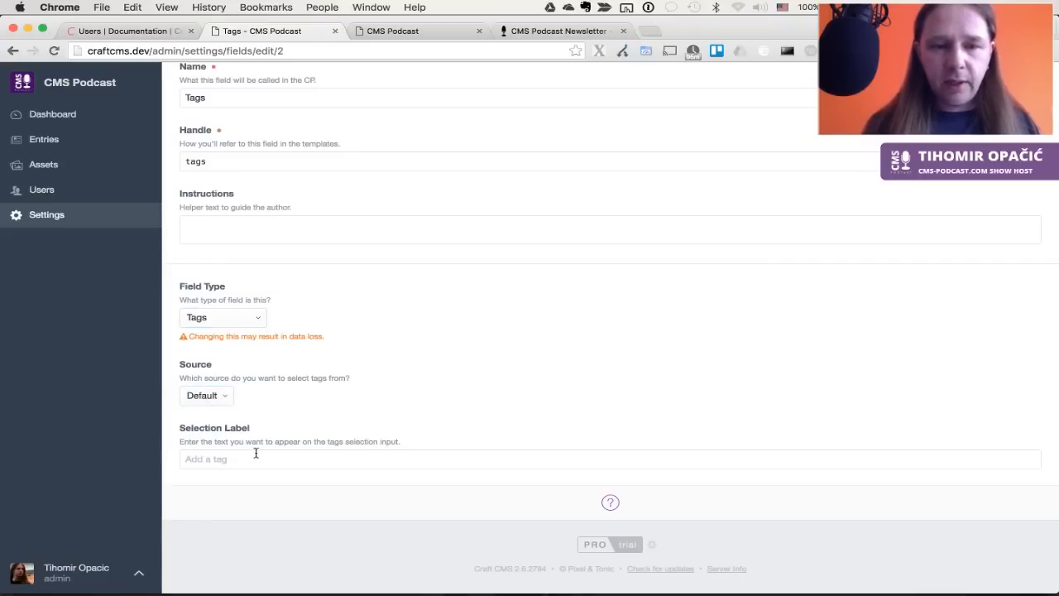
{"action": "scroll", "coordinate": [343, 404], "scroll_direction": "up", "scroll_amount": 5}
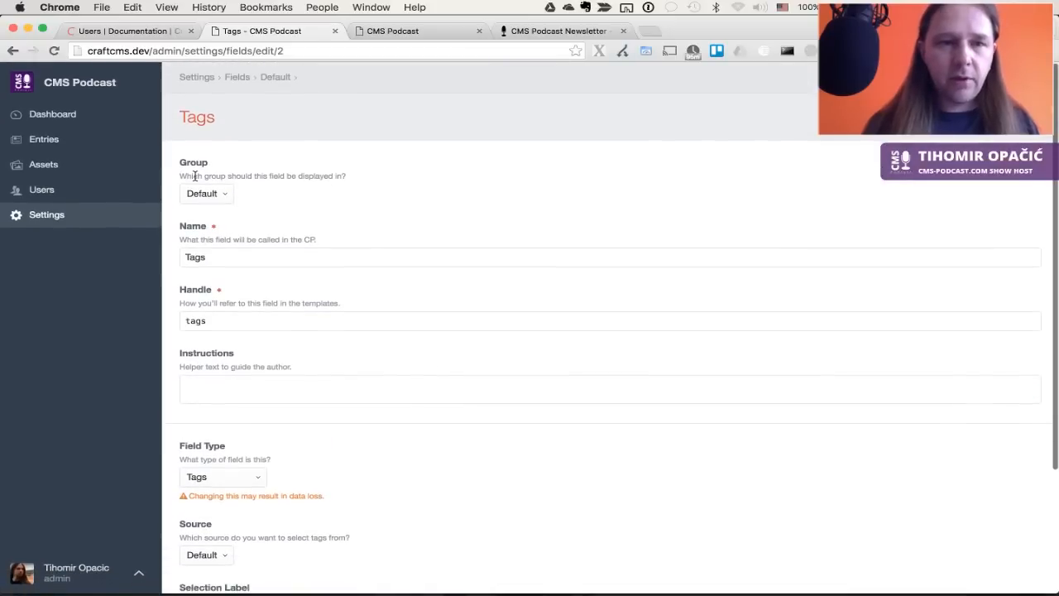
{"action": "left_click", "coordinate": [275, 76]}
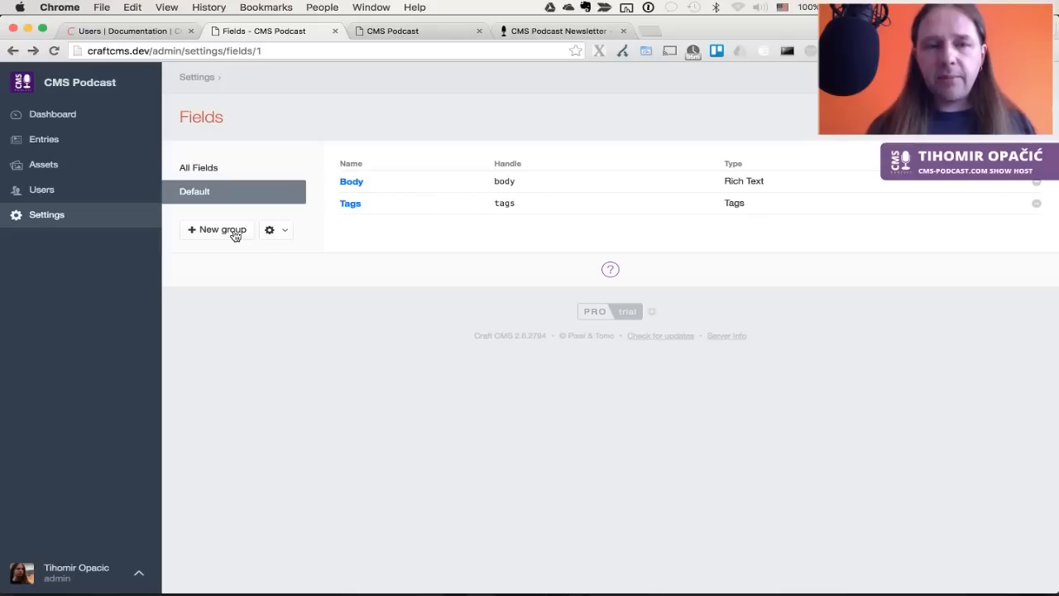
Create an empty field group named 'Episodes' and begin a new field in it
{"action": "left_click", "coordinate": [235, 235]}
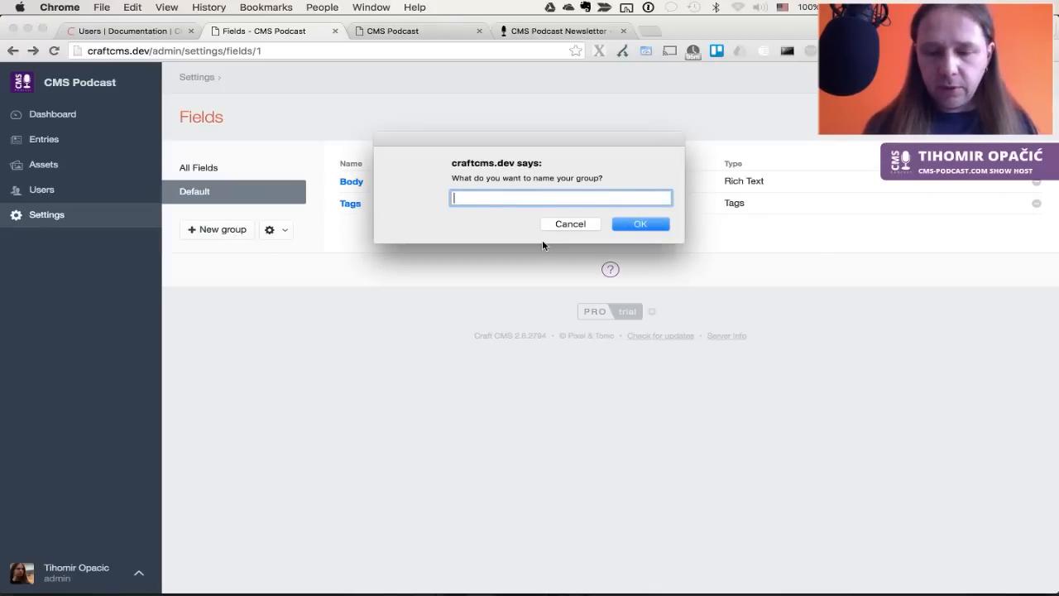
{"action": "type", "text": "Episodes"}
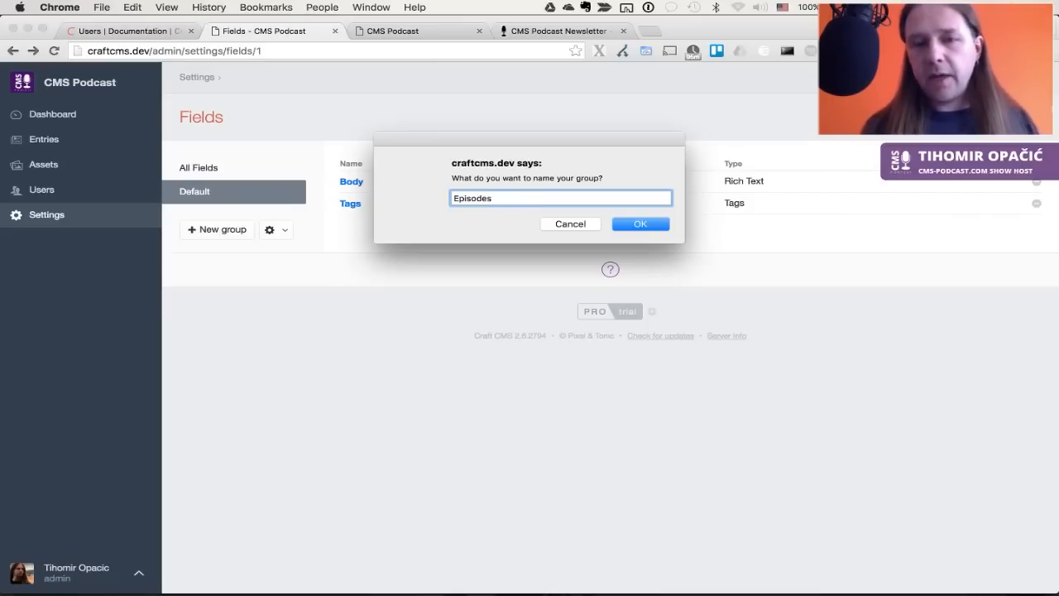
{"action": "key", "text": "Return"}
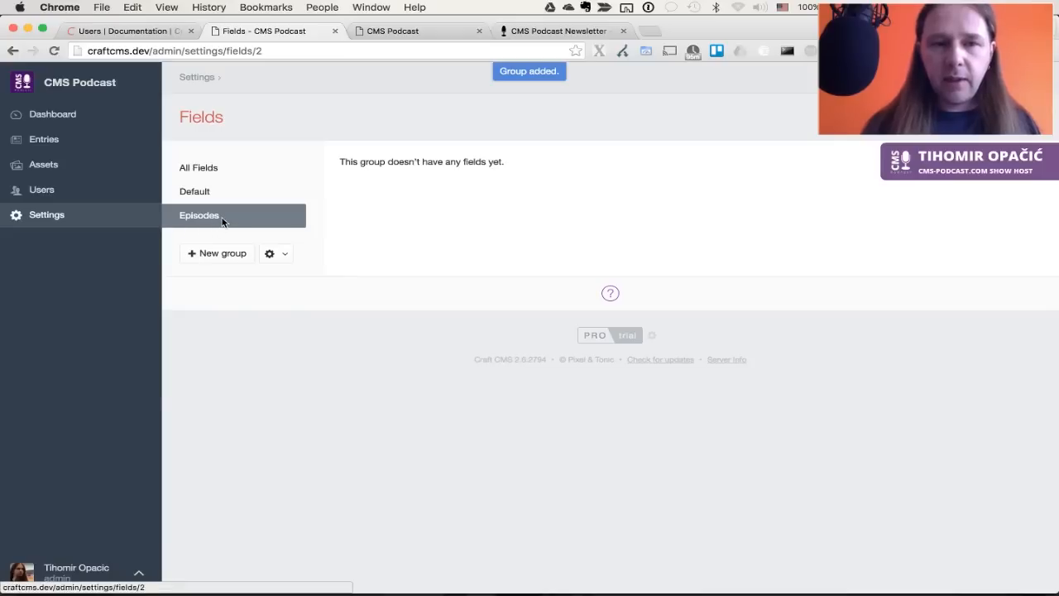
{"action": "left_click", "coordinate": [1003, 116]}
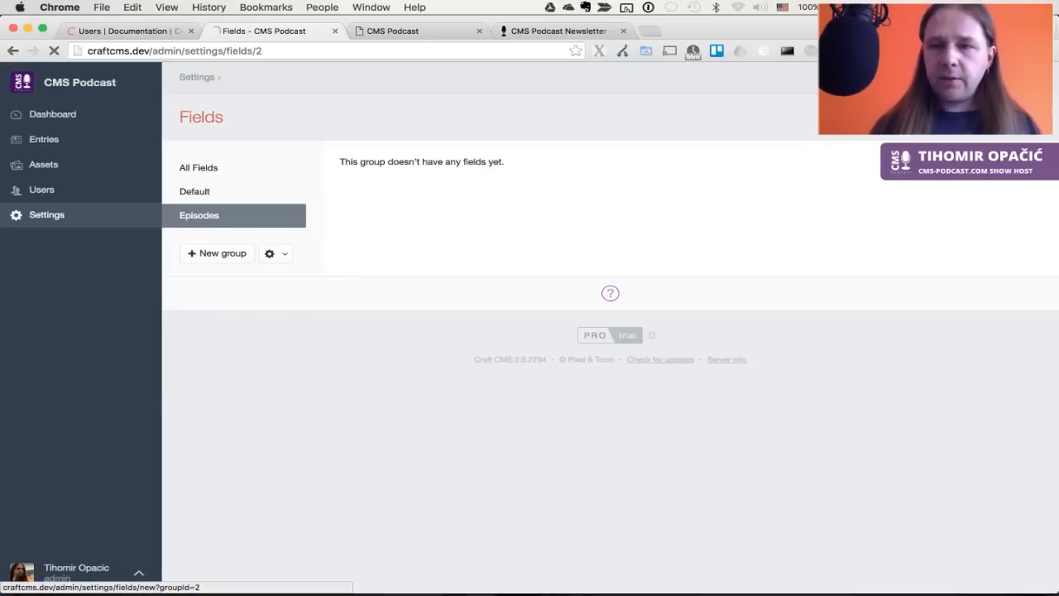
Name the new Episodes-group field 'Episodes Audio' (episodesAudio) with instructions 'Please upload audio file'
{"action": "left_click", "coordinate": [219, 193]}
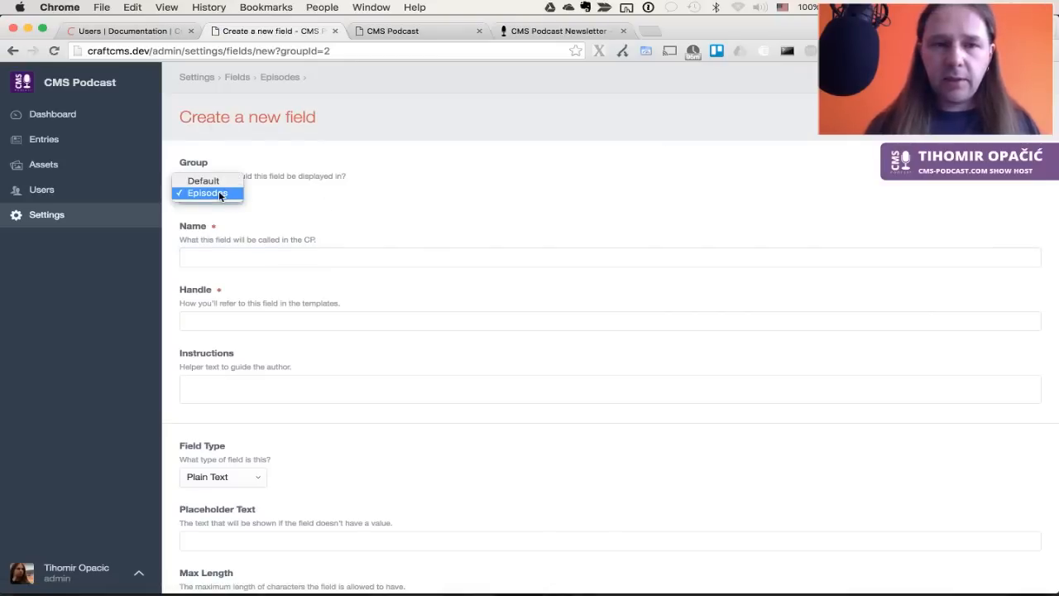
{"action": "left_click", "coordinate": [218, 193]}
{"action": "left_click", "coordinate": [248, 260]}
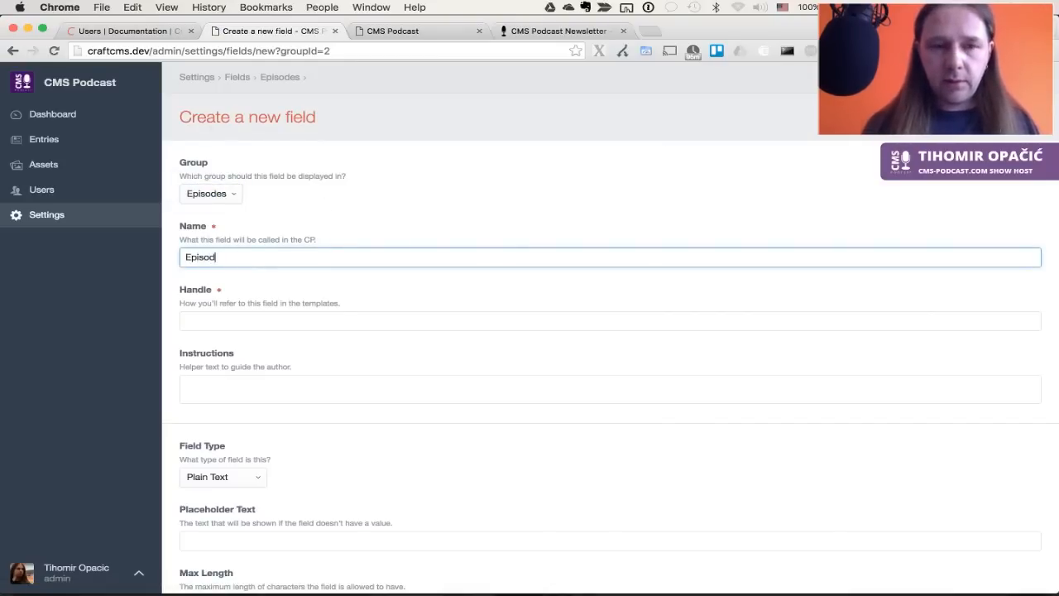
{"action": "type", "text": "des Audio"}
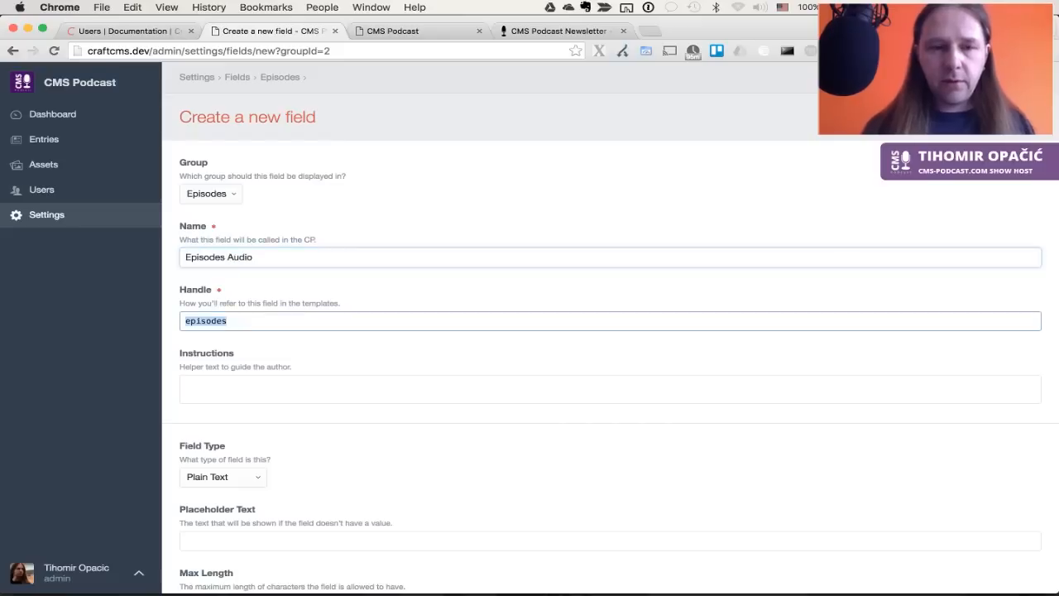
{"action": "key", "text": "Tab"}
{"action": "left_click", "coordinate": [330, 393]}
{"action": "scroll", "coordinate": [337, 386], "scroll_direction": "down", "scroll_amount": 3}
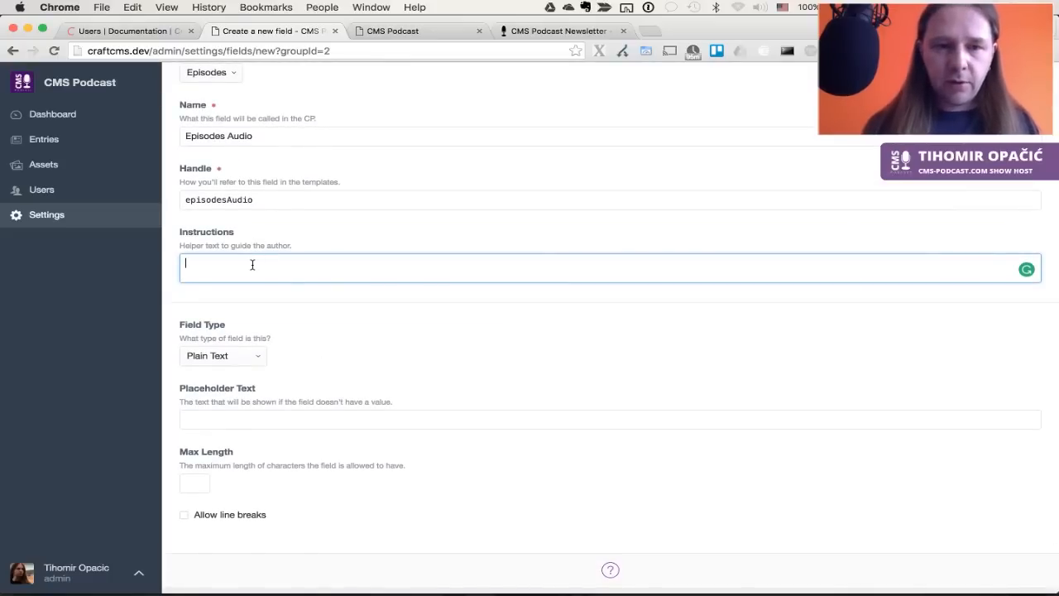
{"action": "type", "text": "Please upload audio file"}
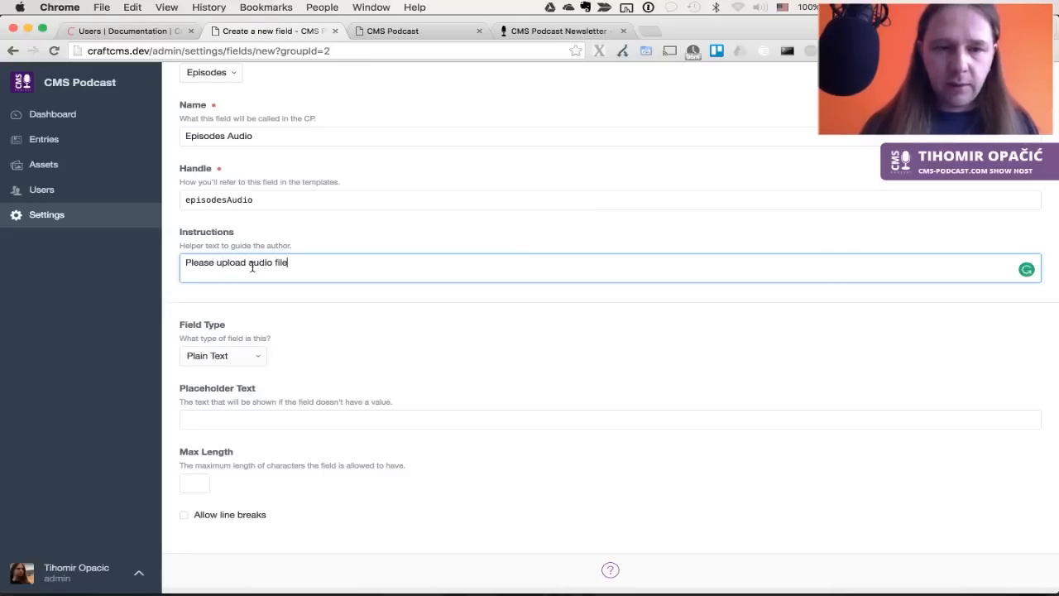
{"action": "left_click", "coordinate": [244, 360]}
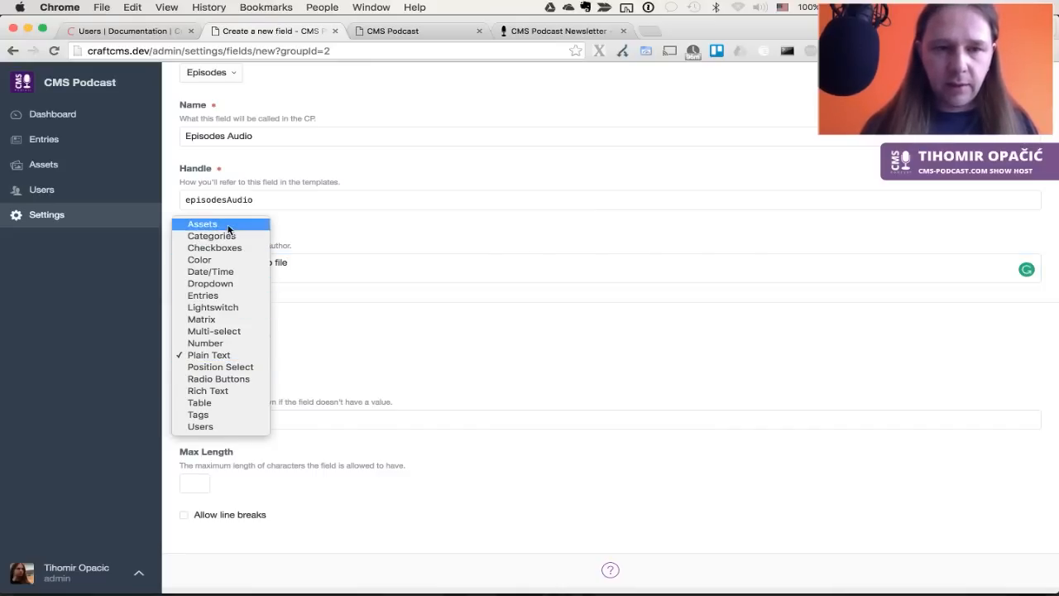
Make the field an Assets field with uploads restricted to the Episodes folder
{"action": "left_click", "coordinate": [324, 318]}
{"action": "scroll", "coordinate": [367, 378], "scroll_direction": "down", "scroll_amount": 5}
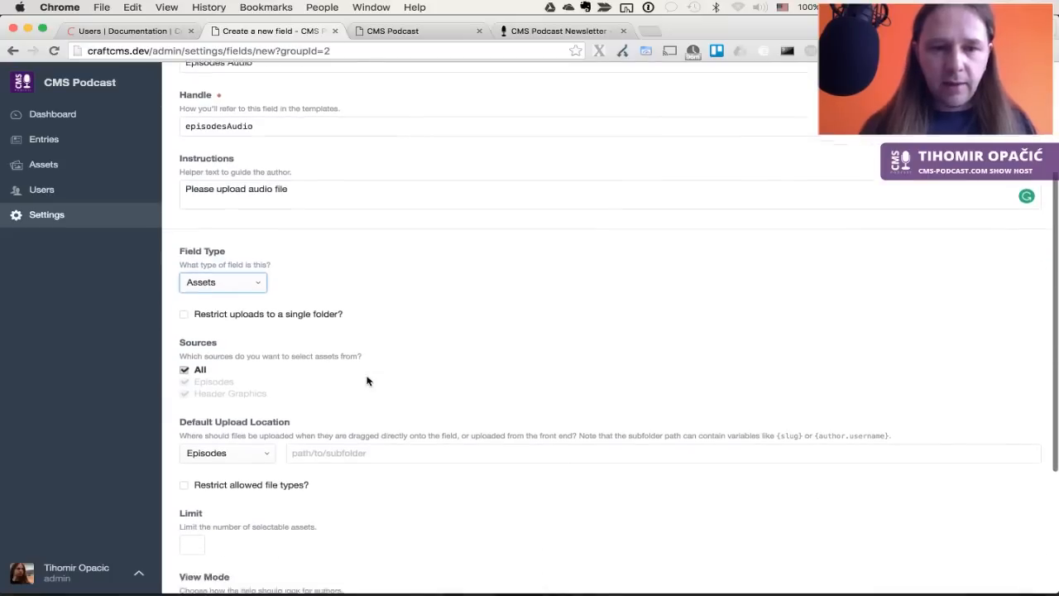
{"action": "left_click", "coordinate": [314, 240]}
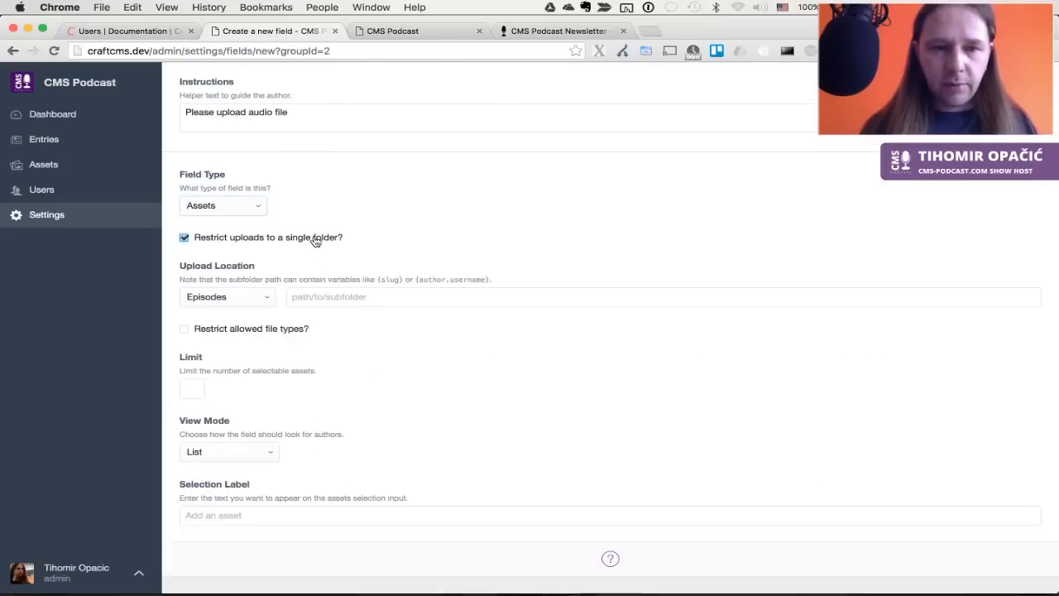
{"action": "left_click", "coordinate": [242, 305]}
{"action": "left_click", "coordinate": [236, 296]}
{"action": "left_click", "coordinate": [338, 296]}
Allow only Audio files, keep List view with a limit of 1, and save the field
{"action": "left_click", "coordinate": [281, 328]}
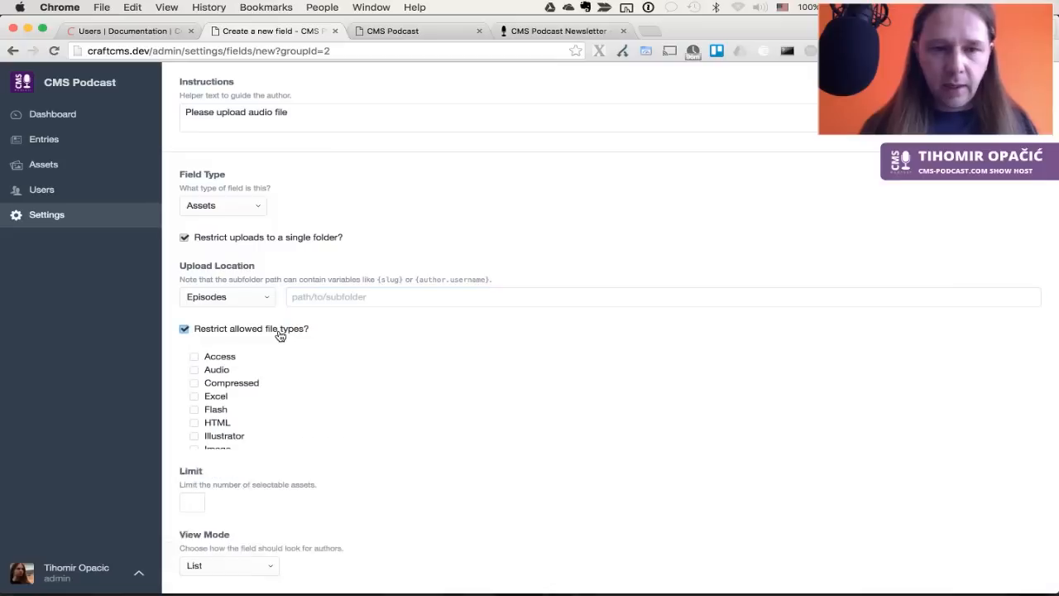
{"action": "scroll", "coordinate": [399, 431], "scroll_direction": "down", "scroll_amount": 1}
{"action": "scroll", "coordinate": [399, 431], "scroll_direction": "down", "scroll_amount": 1}
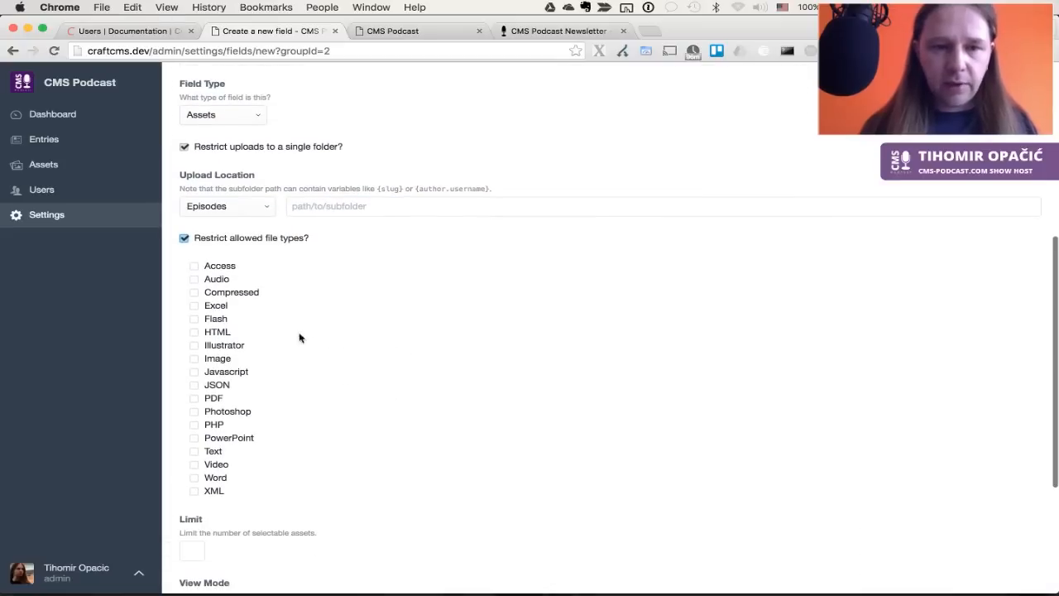
{"action": "left_click", "coordinate": [216, 280]}
{"action": "scroll", "coordinate": [433, 361], "scroll_direction": "down", "scroll_amount": 5}
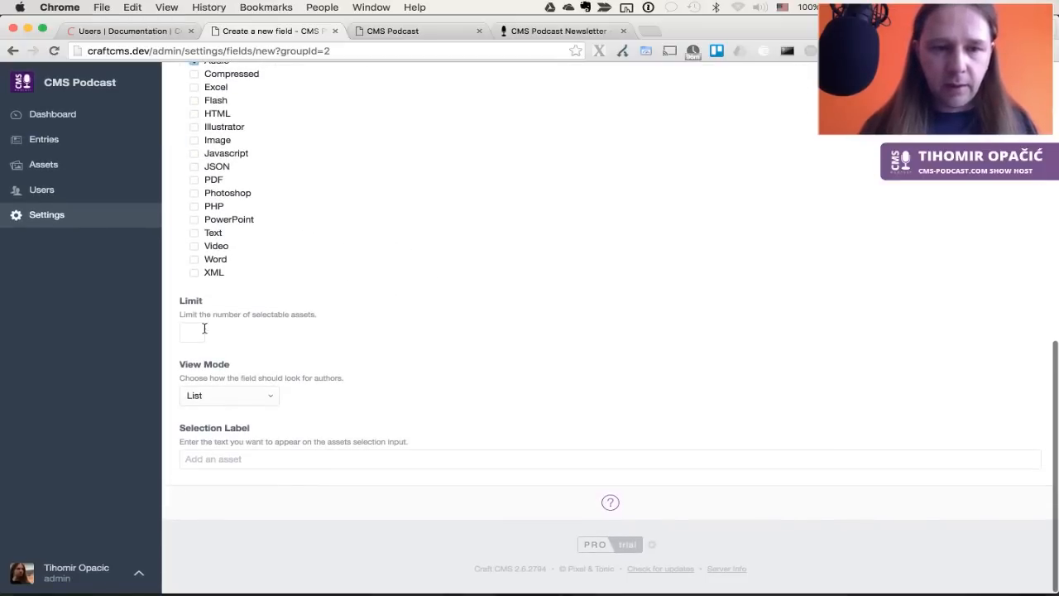
{"action": "left_click", "coordinate": [263, 399]}
{"action": "left_click", "coordinate": [262, 398]}
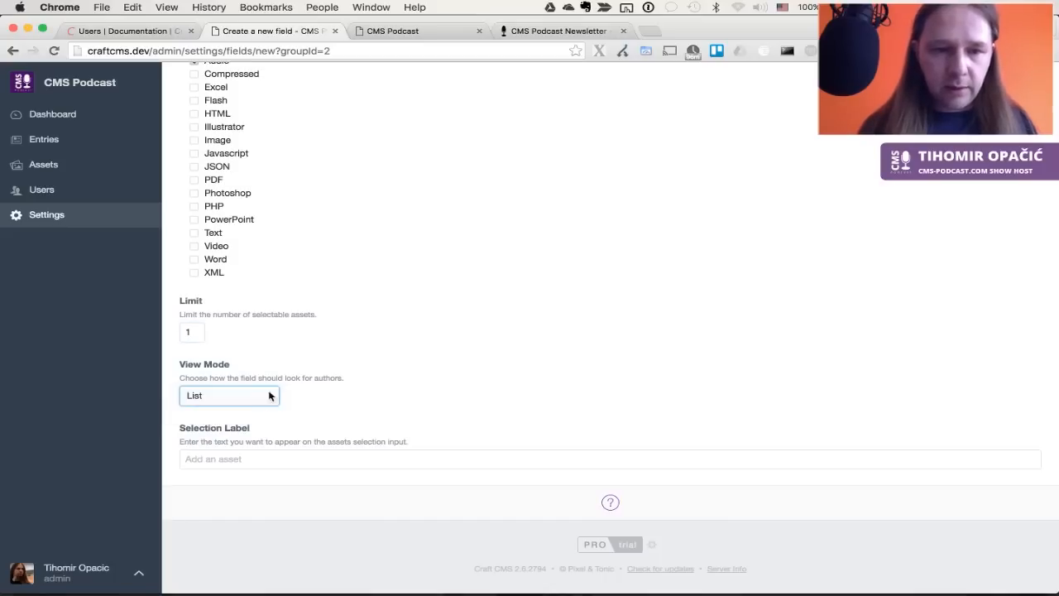
{"action": "left_click", "coordinate": [418, 380]}
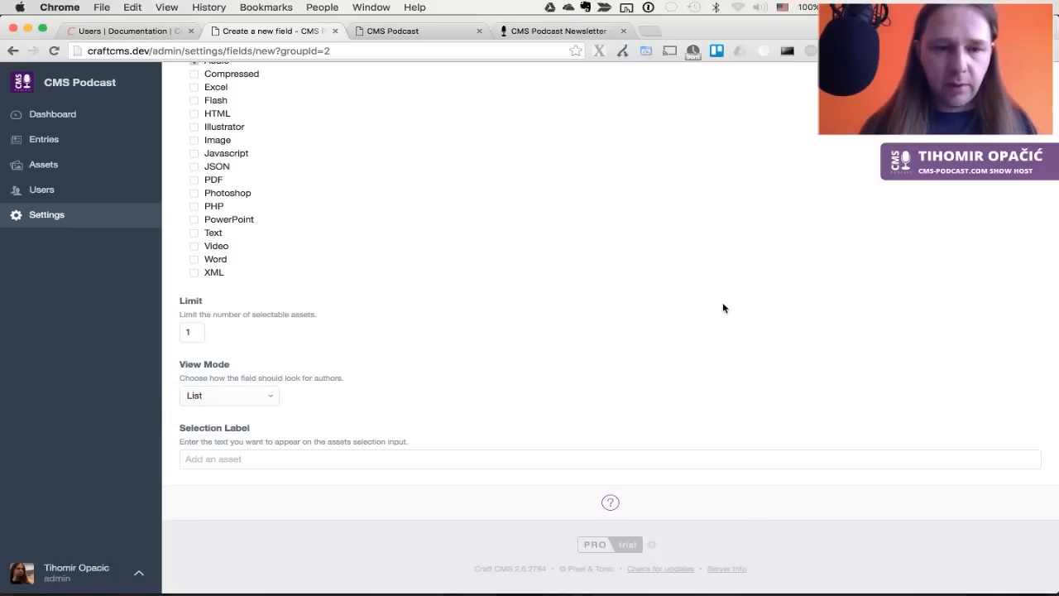
{"action": "scroll", "coordinate": [723, 303], "scroll_direction": "up", "scroll_amount": 7}
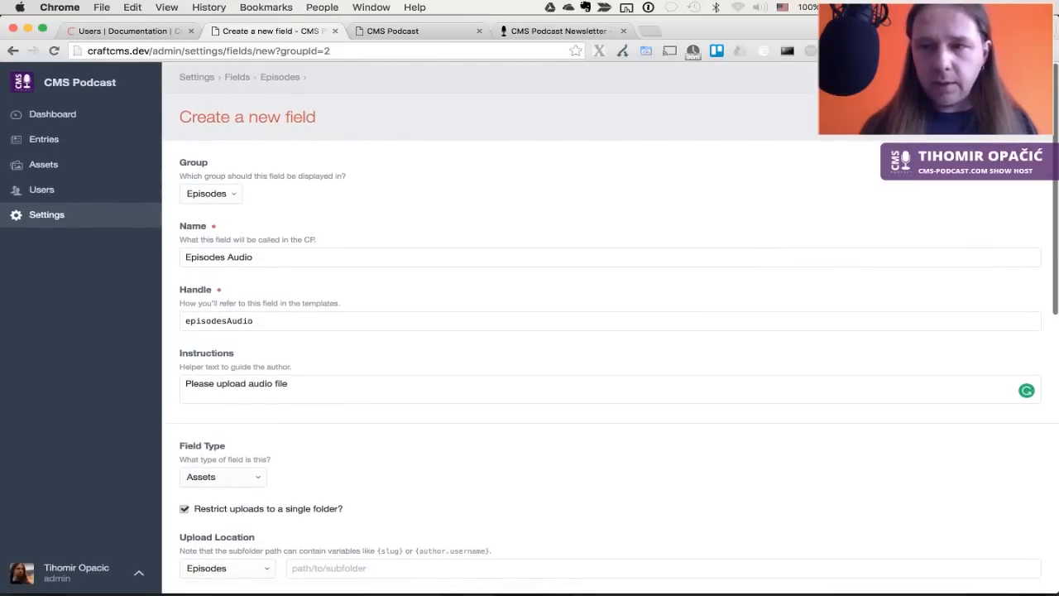
{"action": "left_click", "coordinate": [1002, 116]}
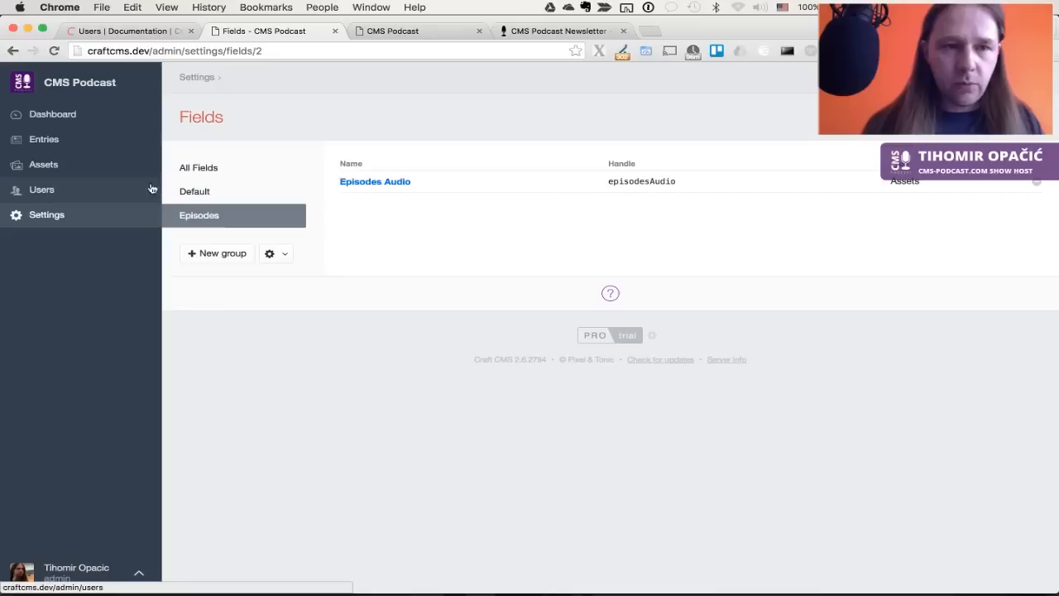
Go to Settings > Sections and view the Episodes section's entry types
{"action": "left_click", "coordinate": [61, 218]}
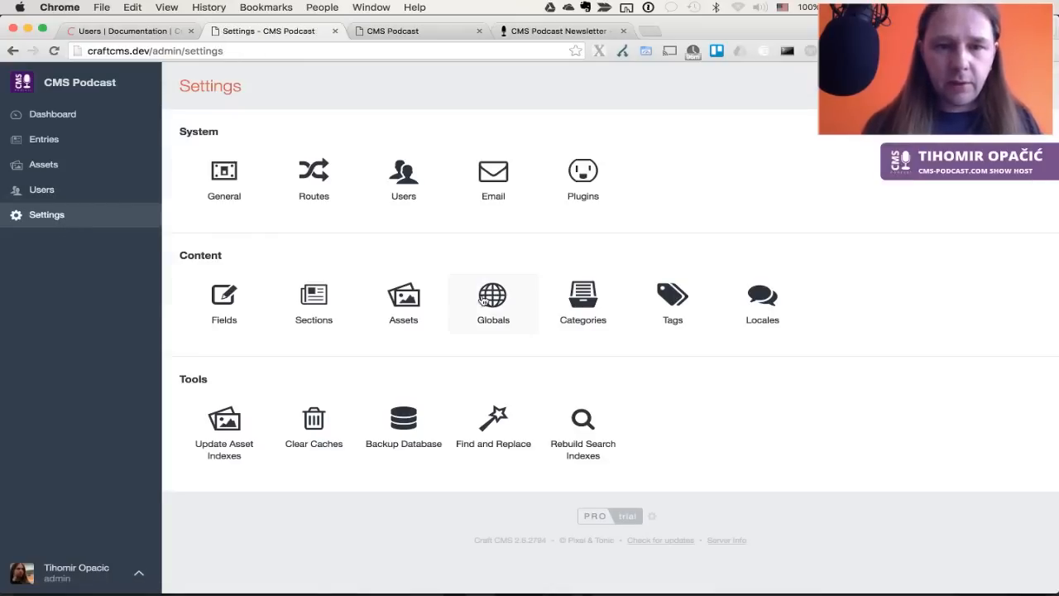
{"action": "left_click", "coordinate": [317, 293]}
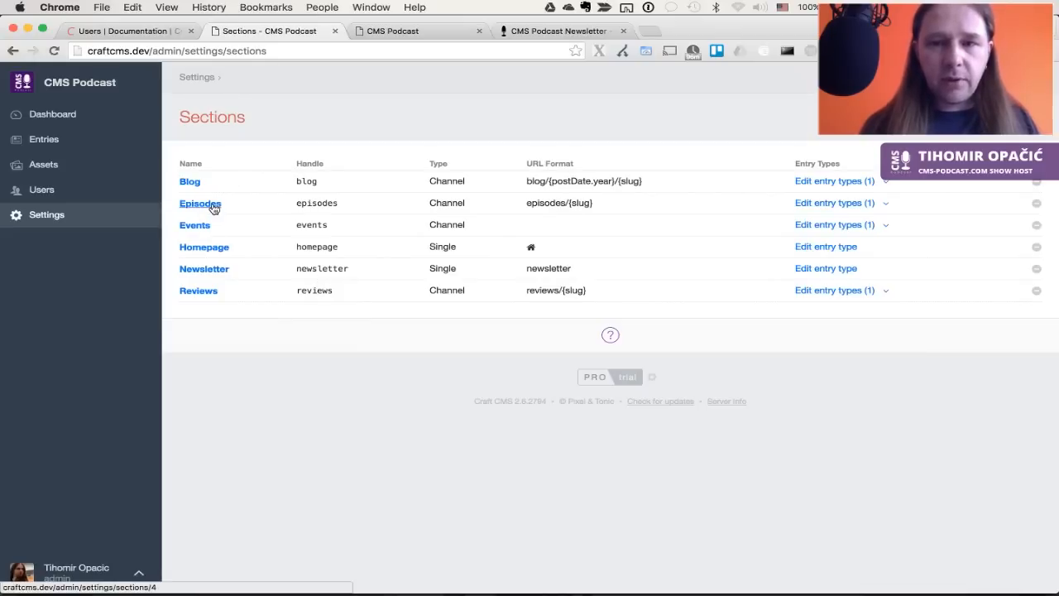
{"action": "left_click", "coordinate": [843, 206]}
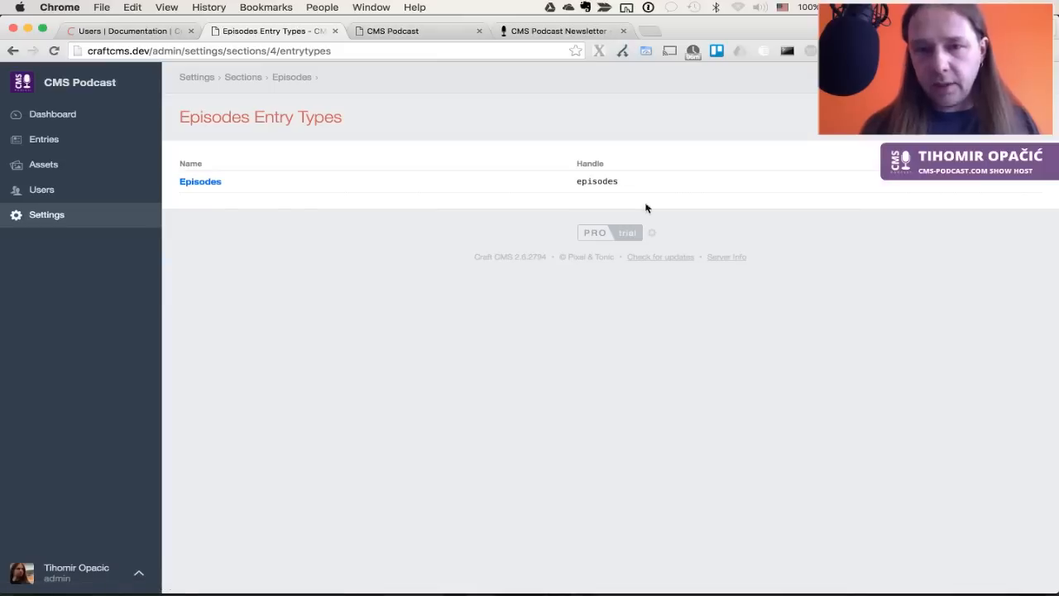
Add the Default and Episodes field groups as tabs in the Episodes entry type, save, then view Entries
{"action": "left_click", "coordinate": [210, 183]}
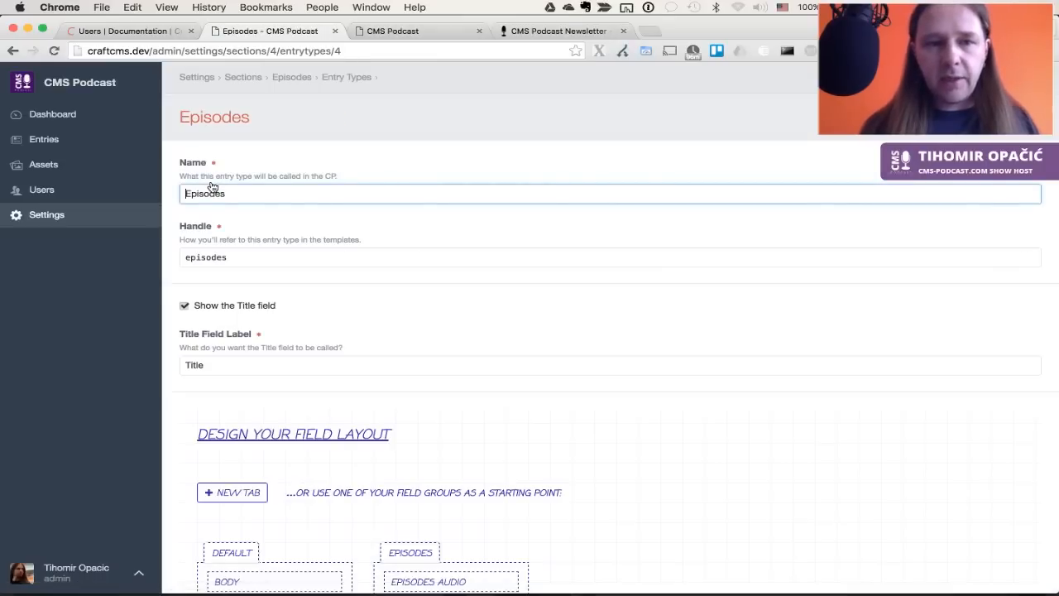
{"action": "scroll", "coordinate": [518, 402], "scroll_direction": "down", "scroll_amount": 4}
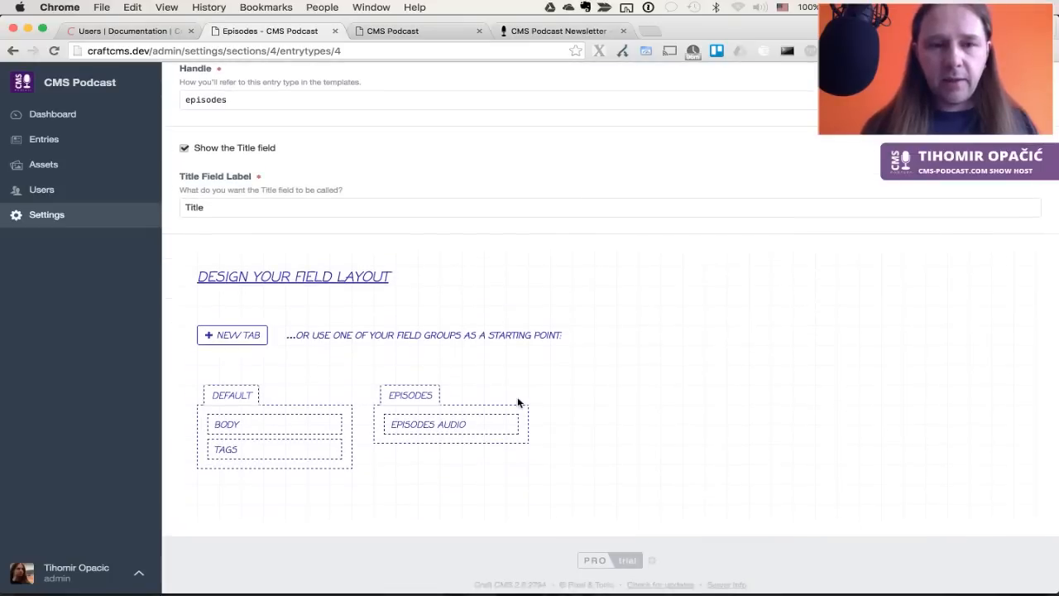
{"action": "left_click_drag", "start_coordinate": [239, 395], "coordinate": [226, 322]}
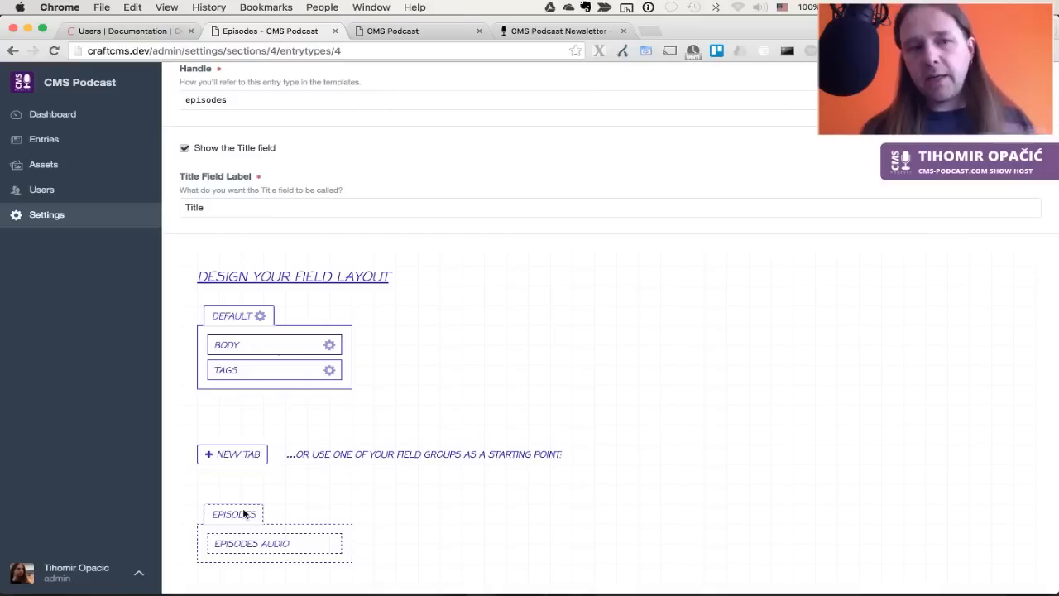
{"action": "left_click_drag", "start_coordinate": [243, 514], "coordinate": [428, 320]}
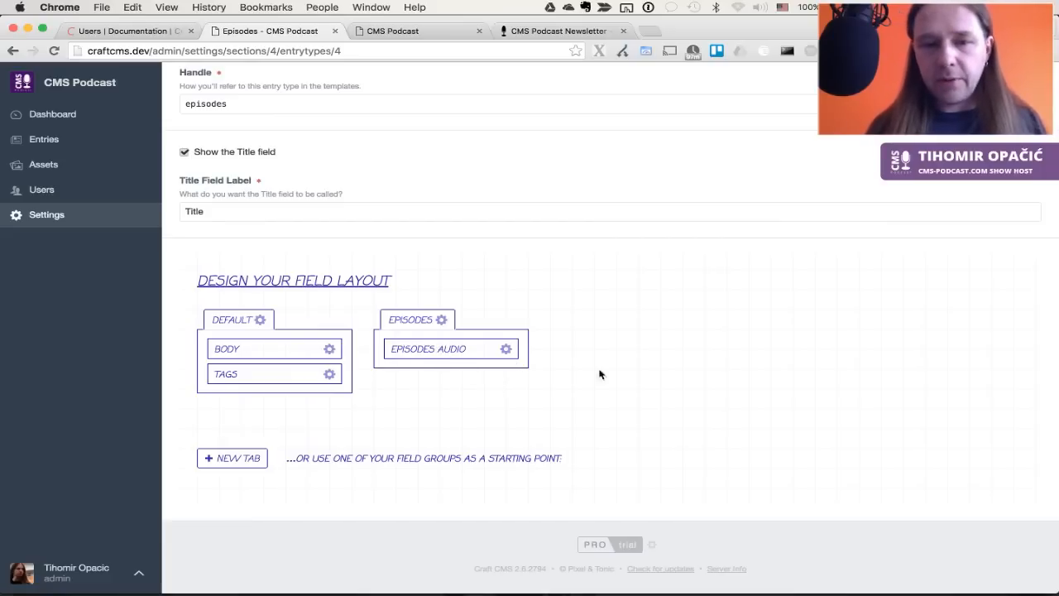
{"action": "scroll", "coordinate": [612, 351], "scroll_direction": "up", "scroll_amount": 4}
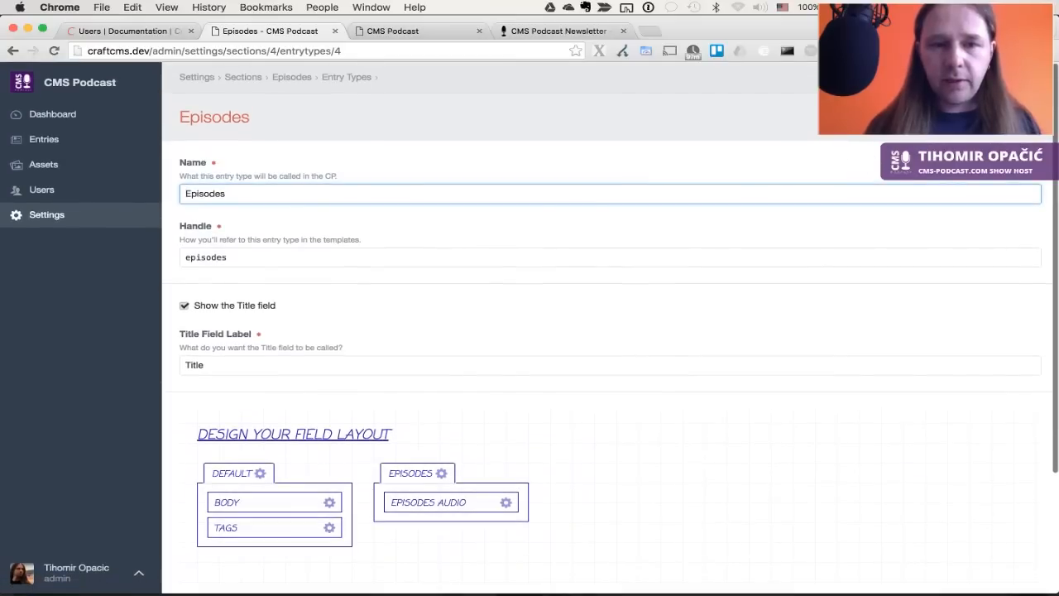
{"action": "key", "text": "Return"}
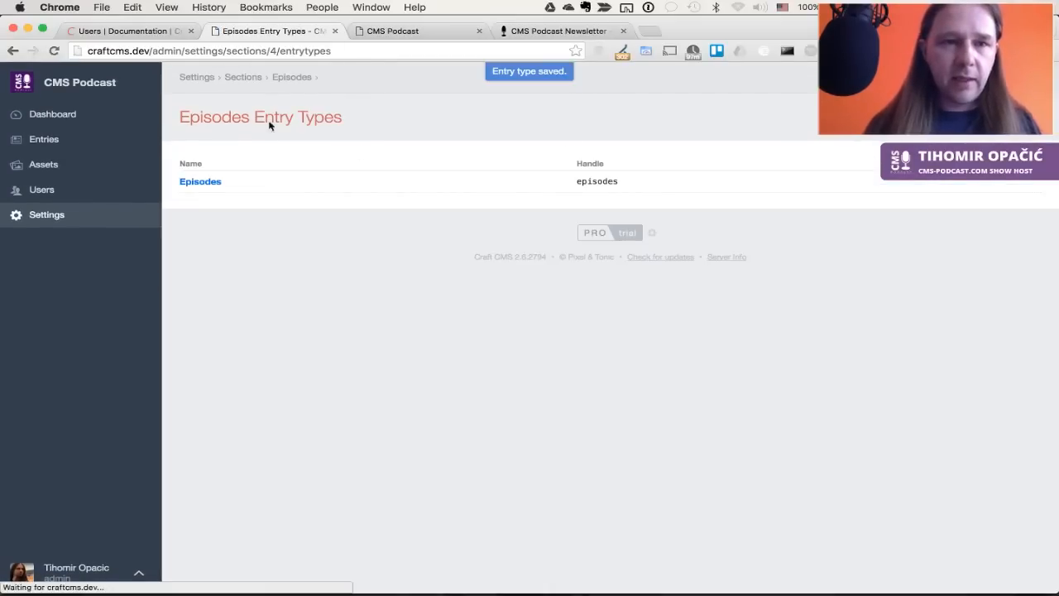
{"action": "left_click", "coordinate": [42, 141], "text": "super"}
{"action": "key", "text": "ctrl+Tab"}
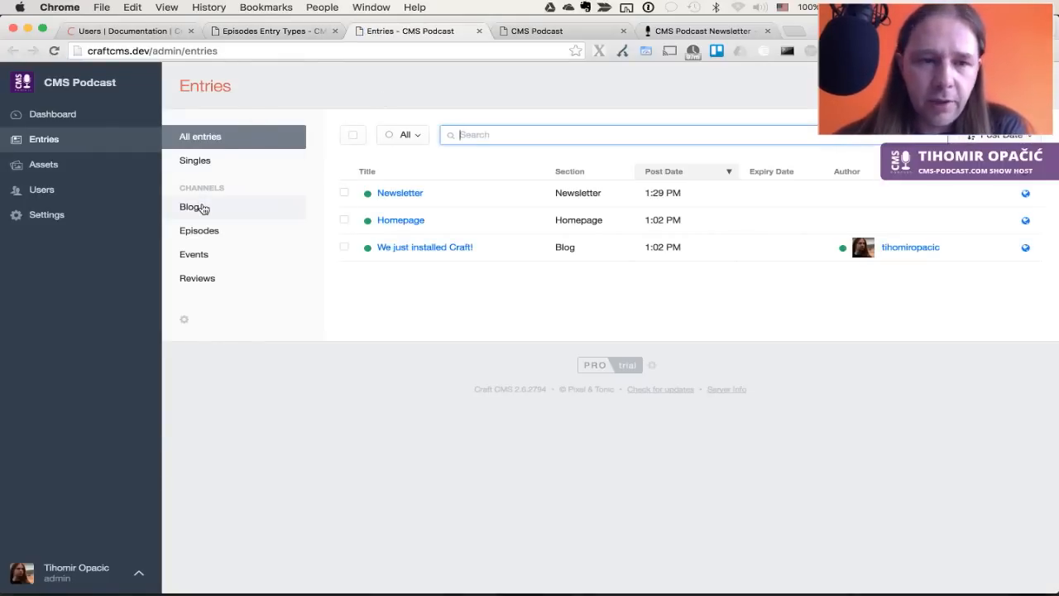
Create a new Episodes channel entry and switch to its Episodes tab with the Episodes Audio field
{"action": "left_click", "coordinate": [207, 231]}
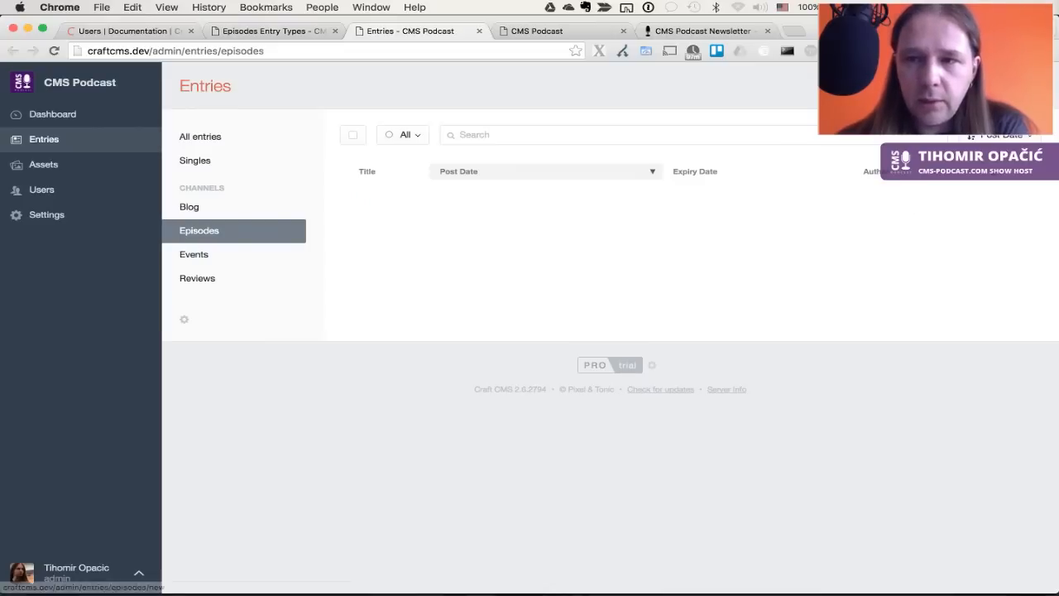
{"action": "left_click", "coordinate": [970, 86]}
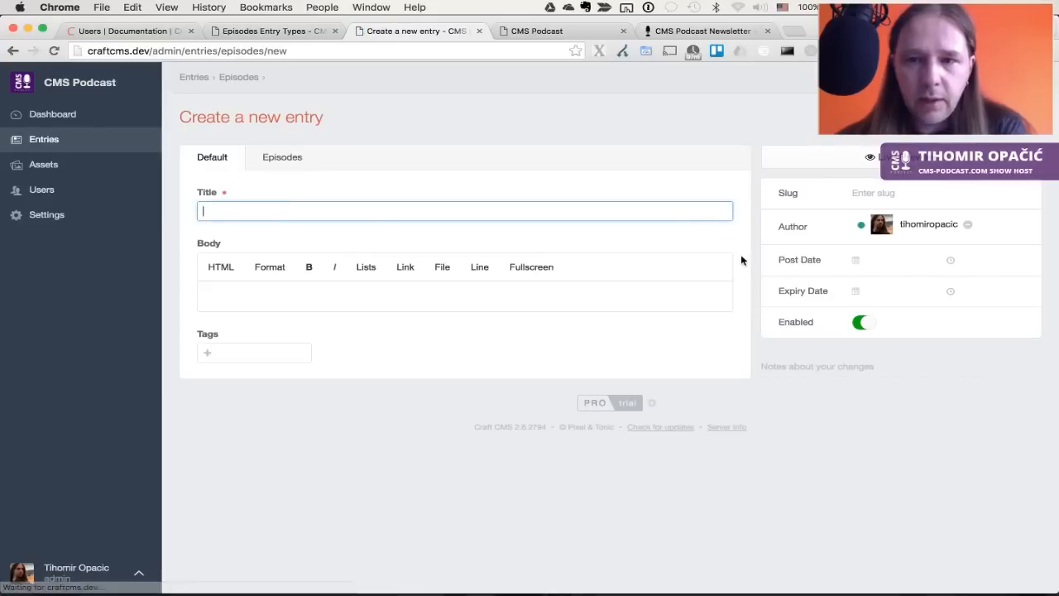
{"action": "left_click", "coordinate": [455, 331]}
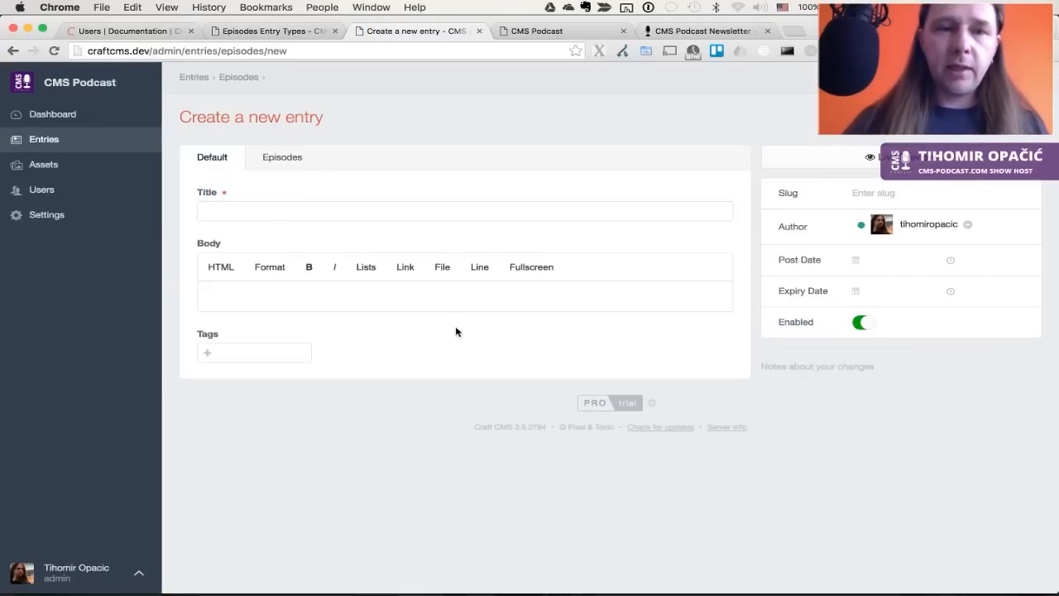
{"action": "left_click", "coordinate": [298, 158]}
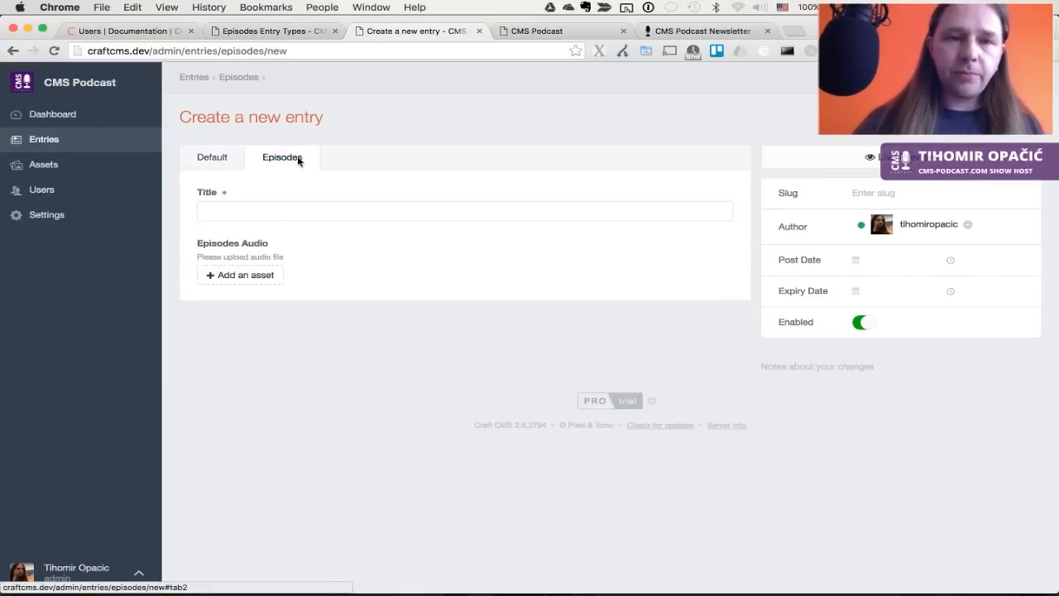
Try uploading cmspodcast000.m4a to Episodes Audio and dismiss the missing episodes/ path error
{"action": "left_click", "coordinate": [256, 209]}
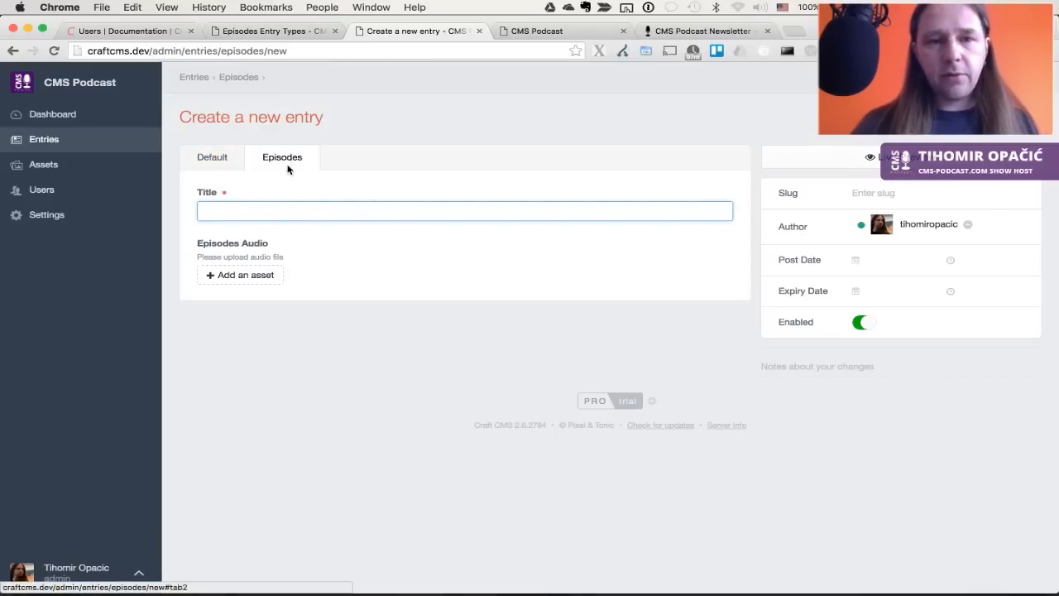
{"action": "left_click", "coordinate": [220, 157]}
{"action": "left_click", "coordinate": [268, 156]}
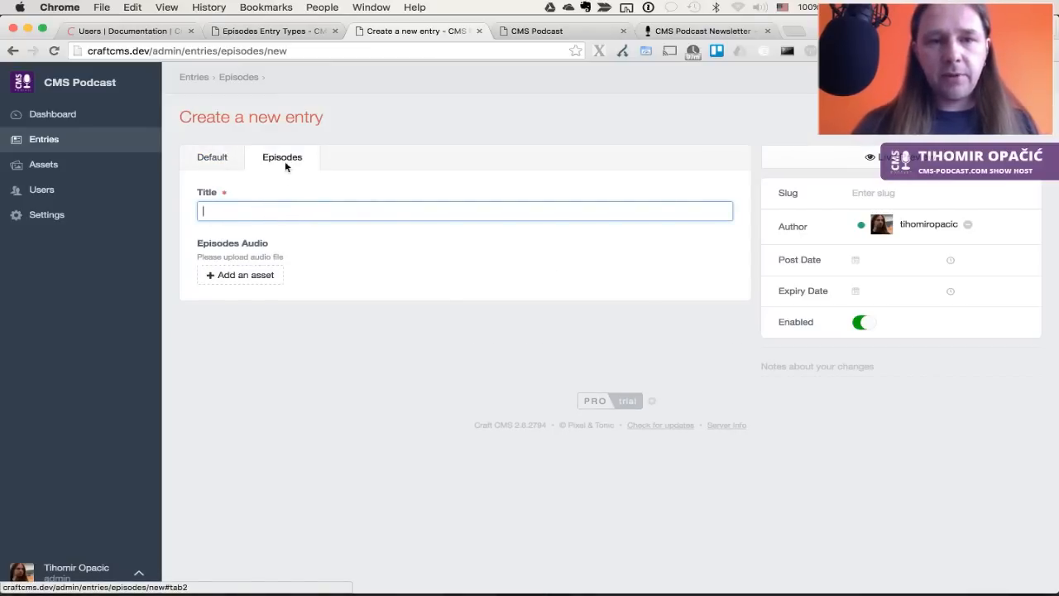
{"action": "left_click", "coordinate": [260, 282]}
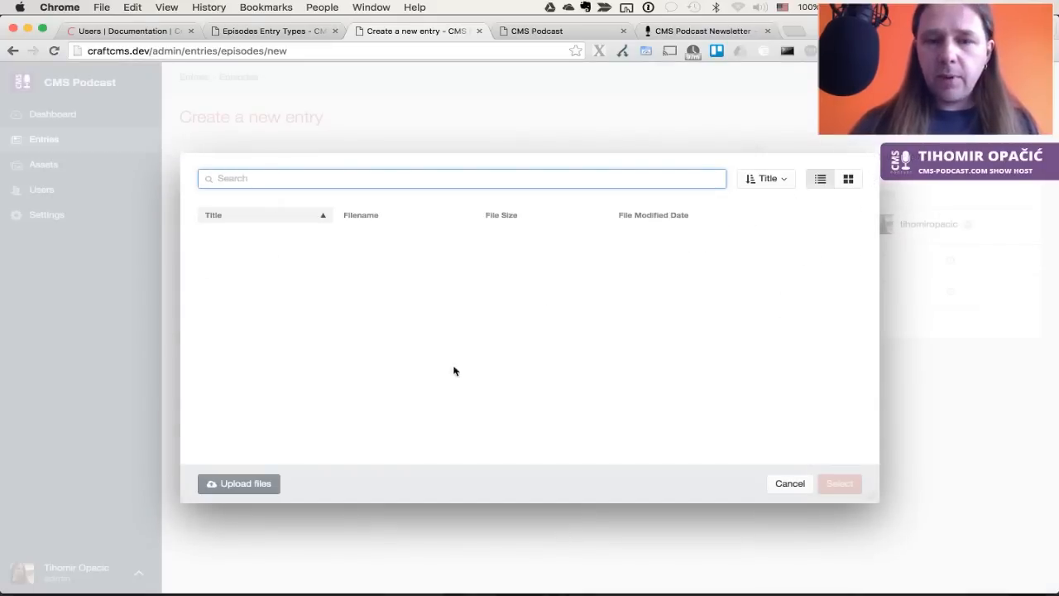
{"action": "left_click", "coordinate": [266, 483]}
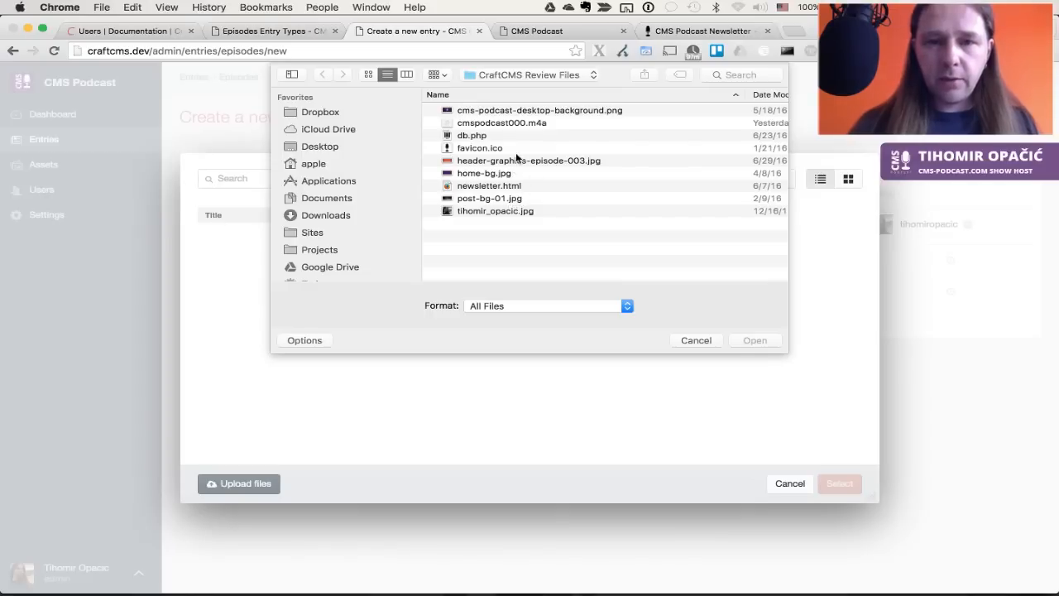
{"action": "double_click", "coordinate": [497, 122]}
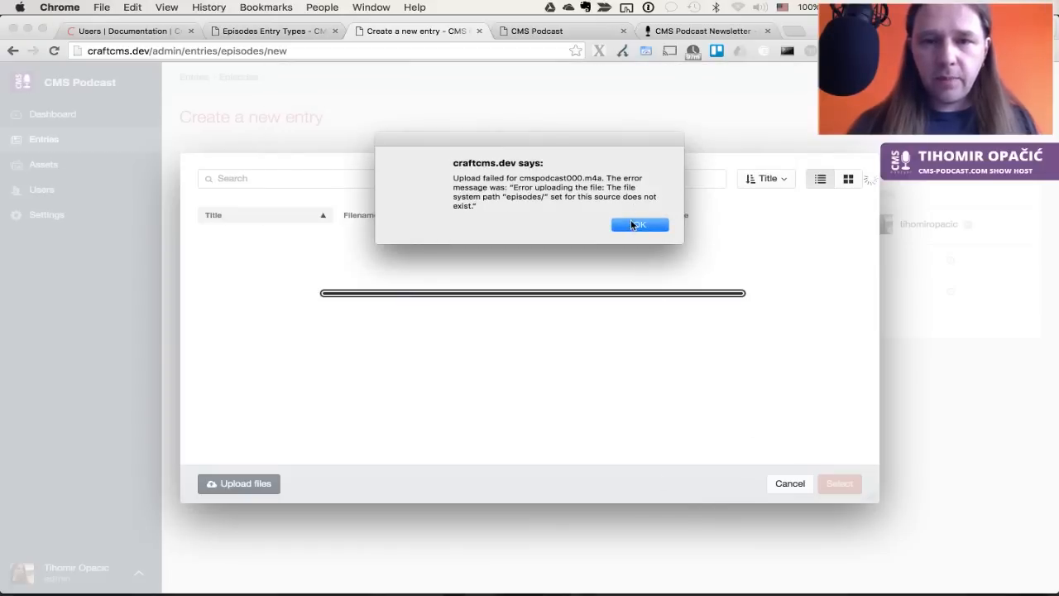
{"action": "left_click", "coordinate": [633, 225]}
{"action": "key", "text": "super+Tab"}
{"action": "key", "text": "super+Tab"}
{"action": "key", "text": "super+Tab"}
{"action": "key", "text": "super+Tab"}
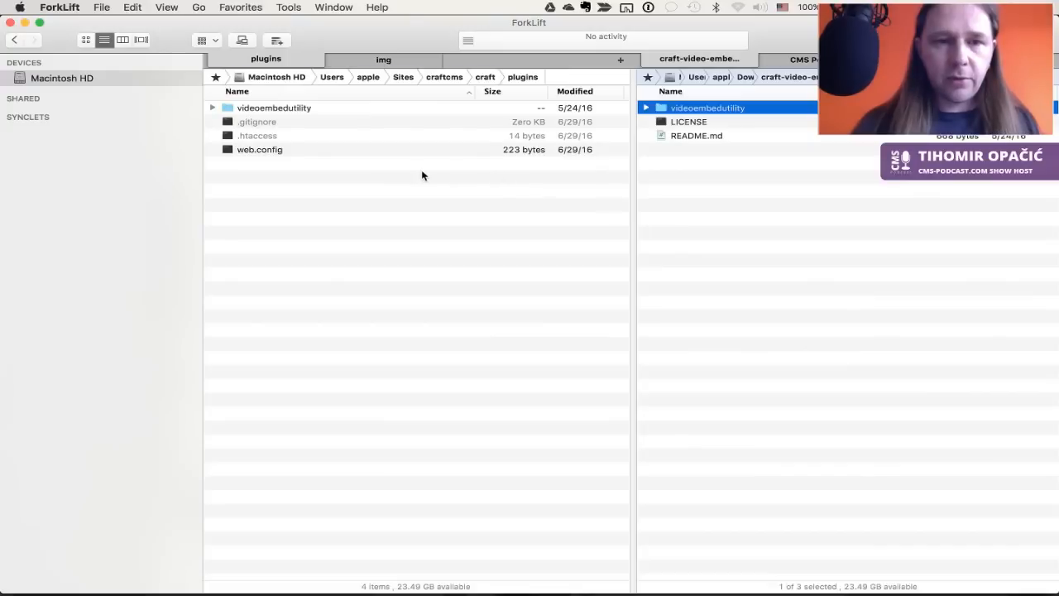
In ForkLift, create an episodes folder in craftcms/public, then retry the upload in the browser
{"action": "left_click", "coordinate": [420, 175]}
{"action": "key", "text": "super+Up"}
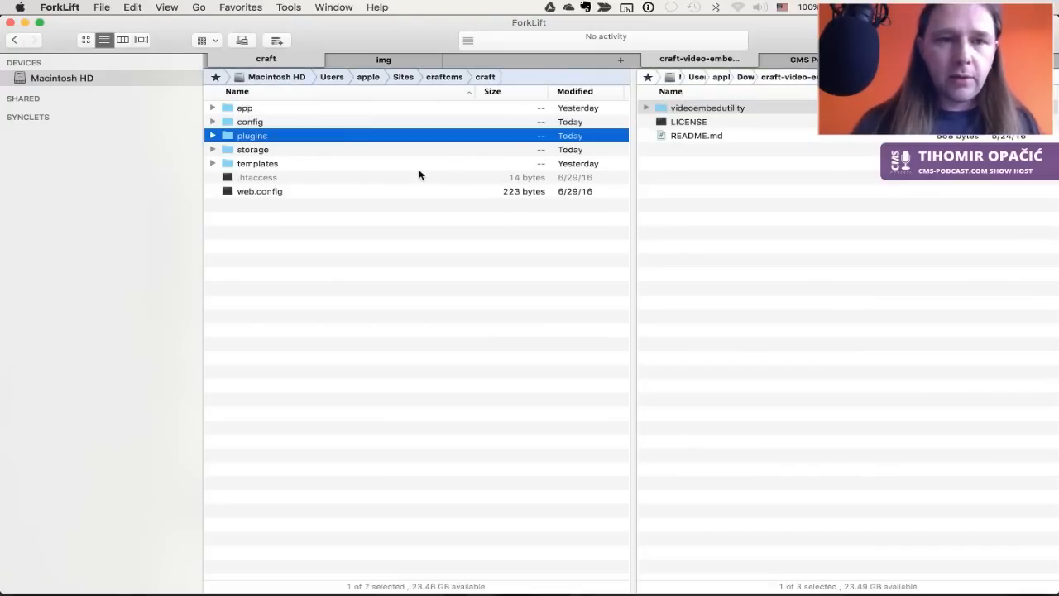
{"action": "key", "text": "super+Up"}
{"action": "key", "text": "Down"}
{"action": "key", "text": "super+Down"}
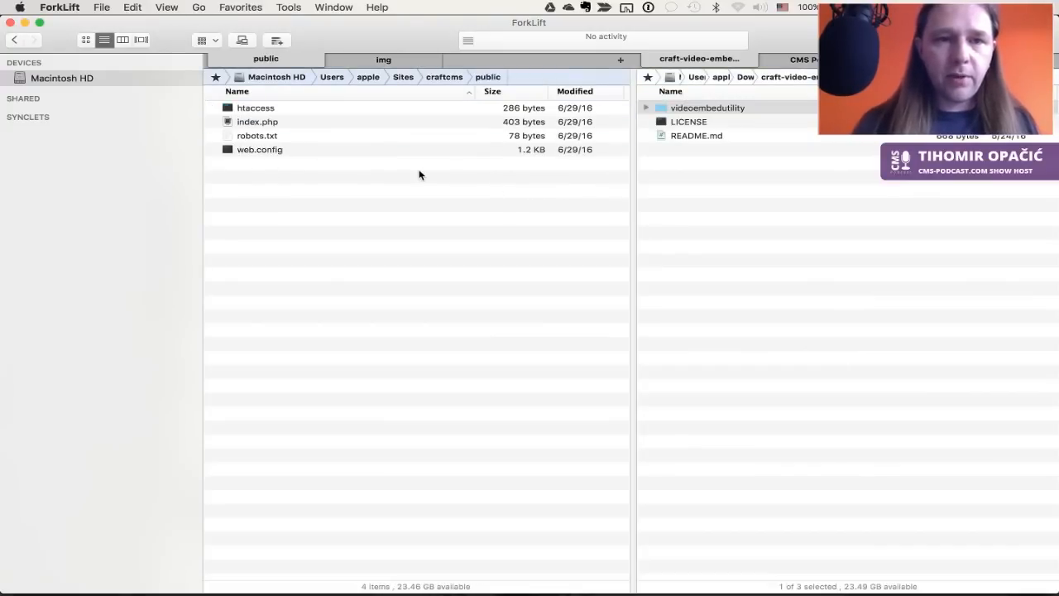
{"action": "key", "text": "super+shift+n"}
{"action": "type", "text": "assets"}
{"action": "key", "text": "Return"}
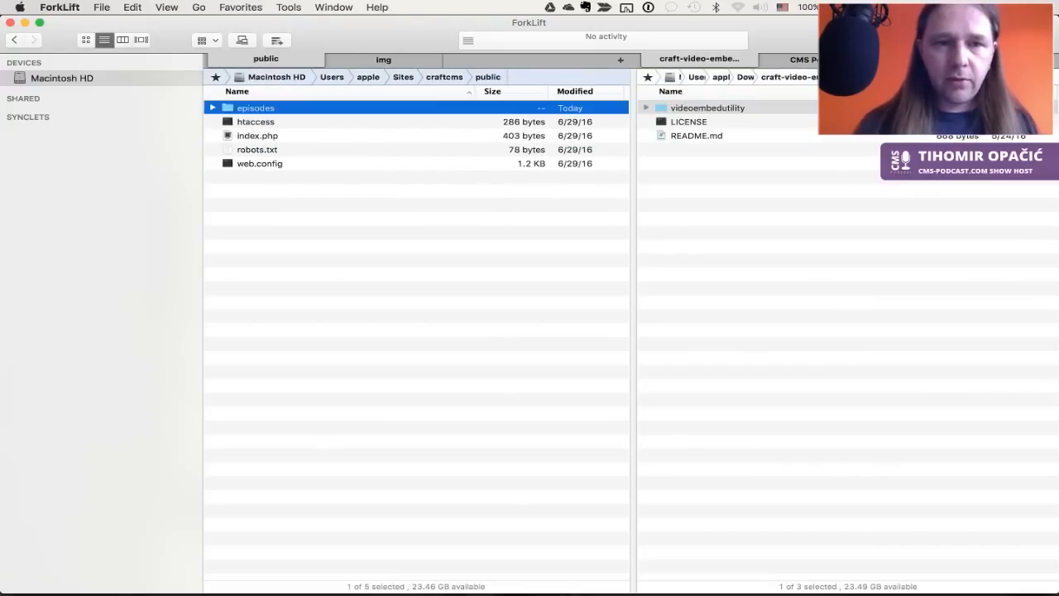
{"action": "key", "text": "super+Tab"}
{"action": "left_click", "coordinate": [281, 483]}
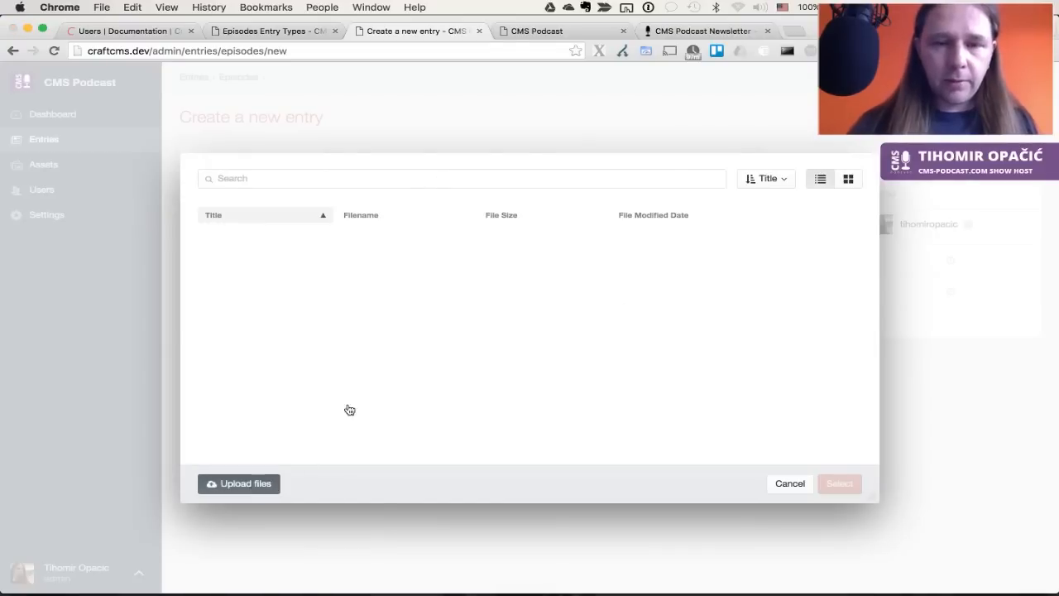
Upload cmspodcast000.m4a and select it for the entry's audio field
{"action": "left_click", "coordinate": [465, 122]}
{"action": "key", "text": "Return"}
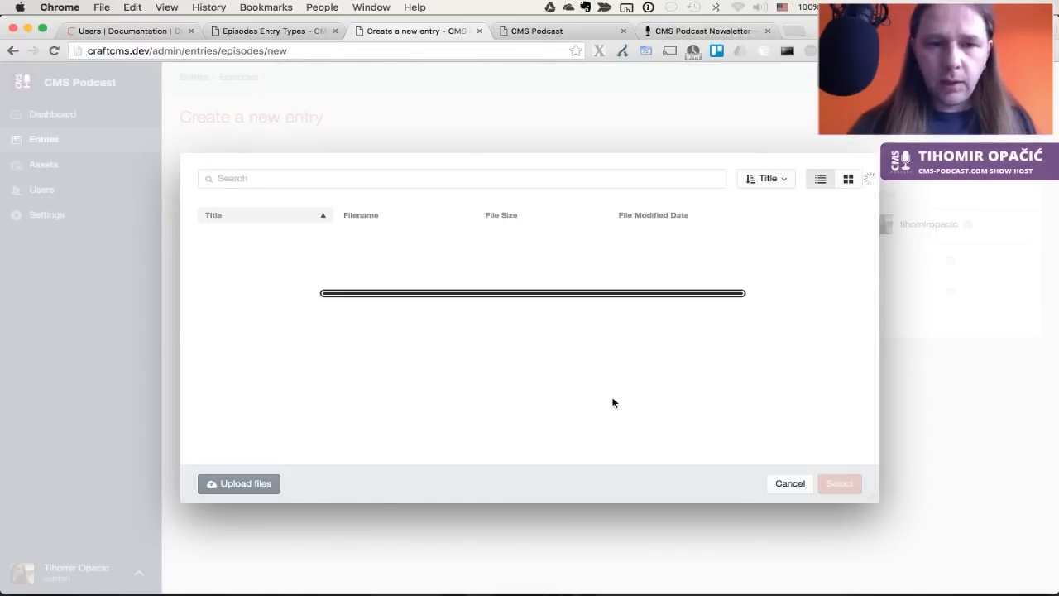
{"action": "left_click", "coordinate": [840, 484]}
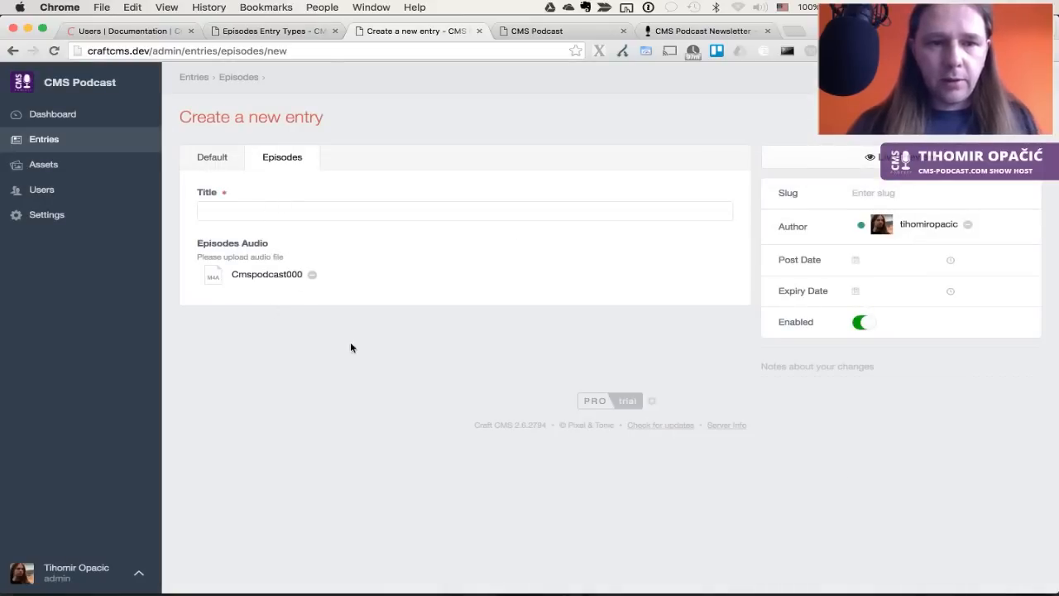
Check the attached audio on the Episodes tab, return to the Default tab's title, and switch to the CMS Podcast site
{"action": "left_click", "coordinate": [232, 158]}
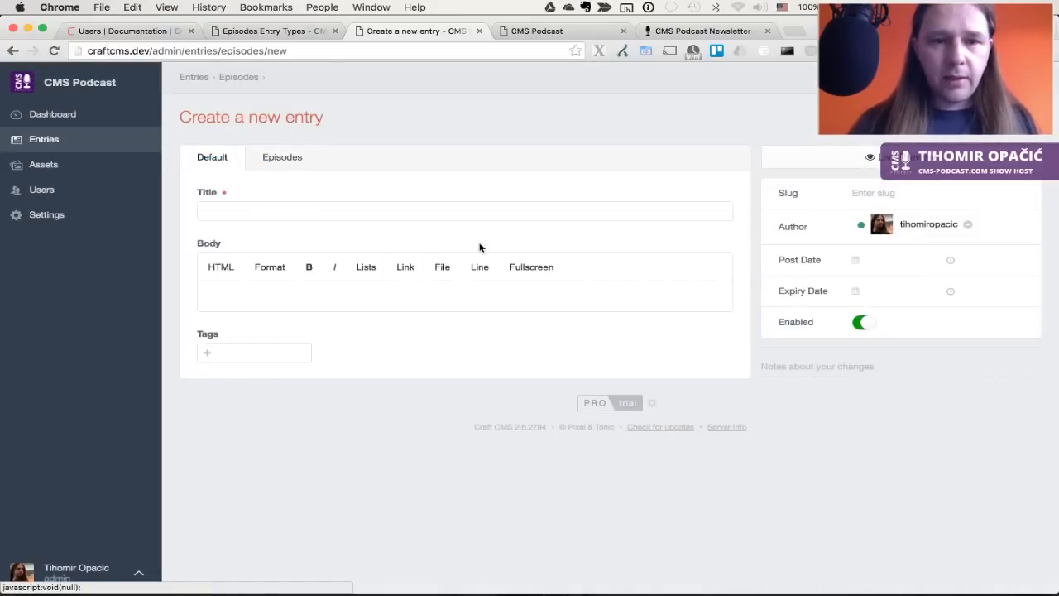
{"action": "left_click", "coordinate": [293, 159]}
{"action": "left_click", "coordinate": [213, 158]}
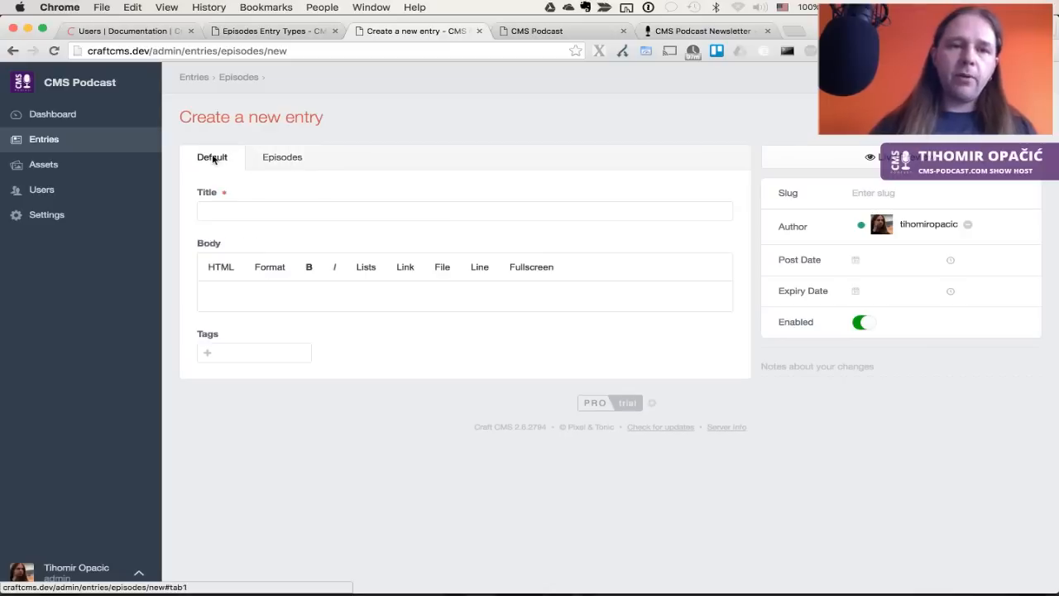
{"action": "left_click", "coordinate": [352, 210]}
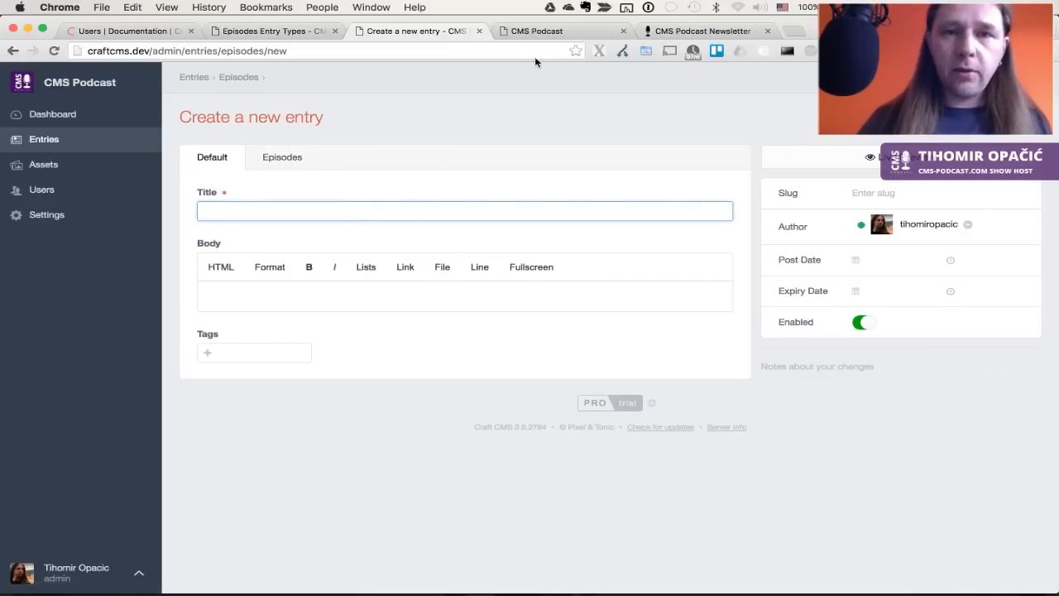
{"action": "left_click", "coordinate": [549, 34]}
Copy the title 'The CMS Exploration Program' from its episode page on cms-podcast.com
{"action": "key", "text": "ctrl+Tab"}
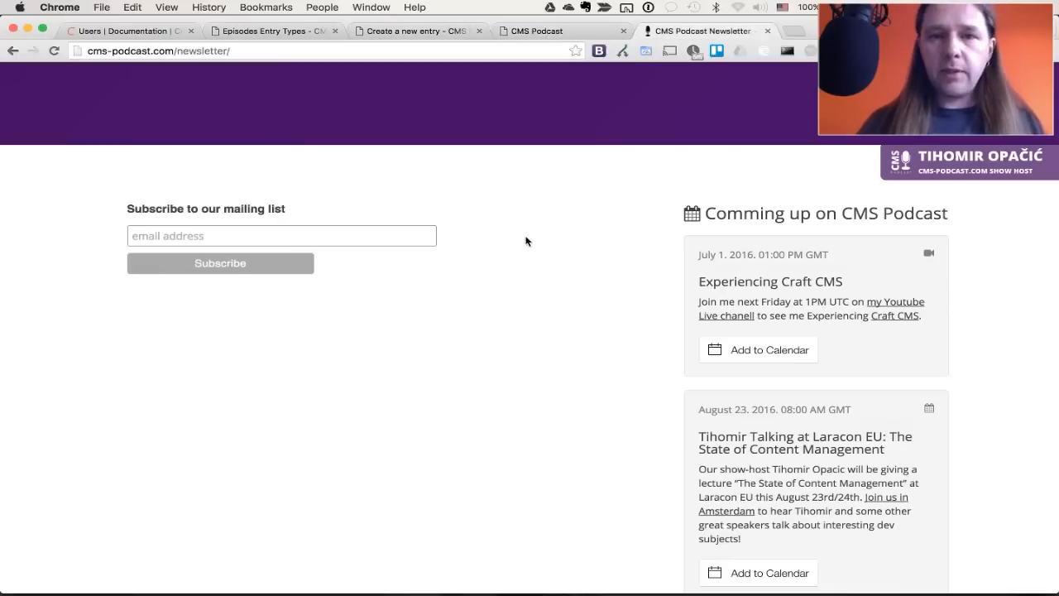
{"action": "scroll", "coordinate": [267, 130], "scroll_direction": "up", "scroll_amount": 5}
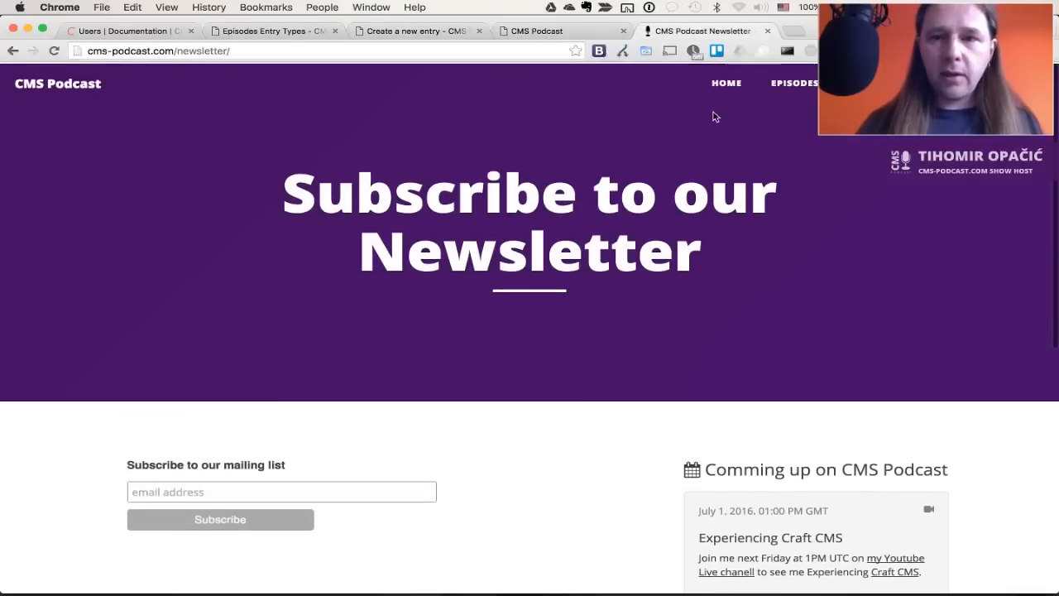
{"action": "left_click", "coordinate": [792, 88]}
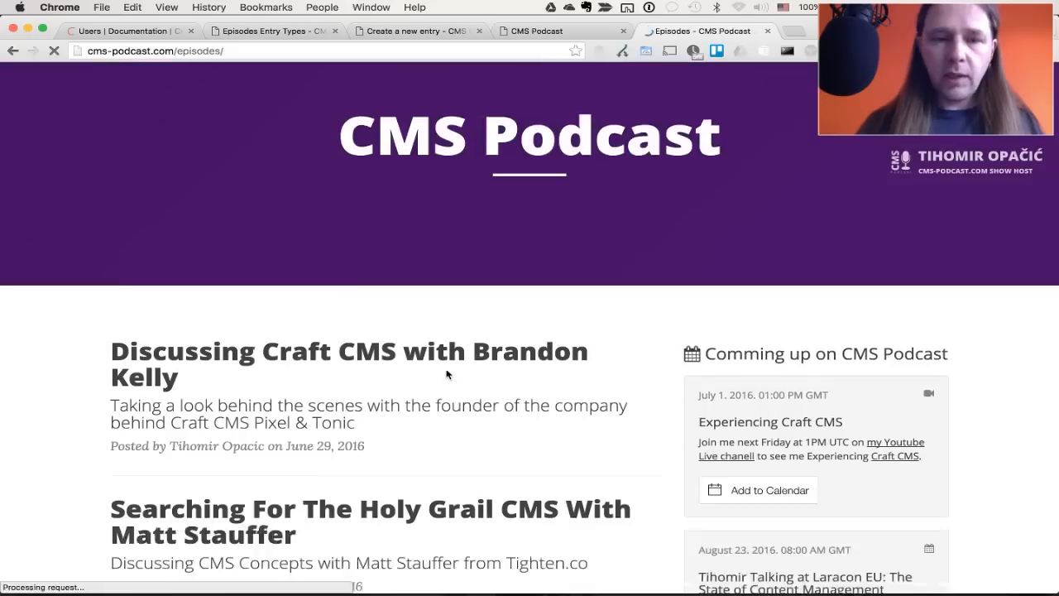
{"action": "scroll", "coordinate": [446, 372], "scroll_direction": "down", "scroll_amount": 3}
{"action": "scroll", "coordinate": [447, 374], "scroll_direction": "down", "scroll_amount": 2}
{"action": "left_click", "coordinate": [450, 383]}
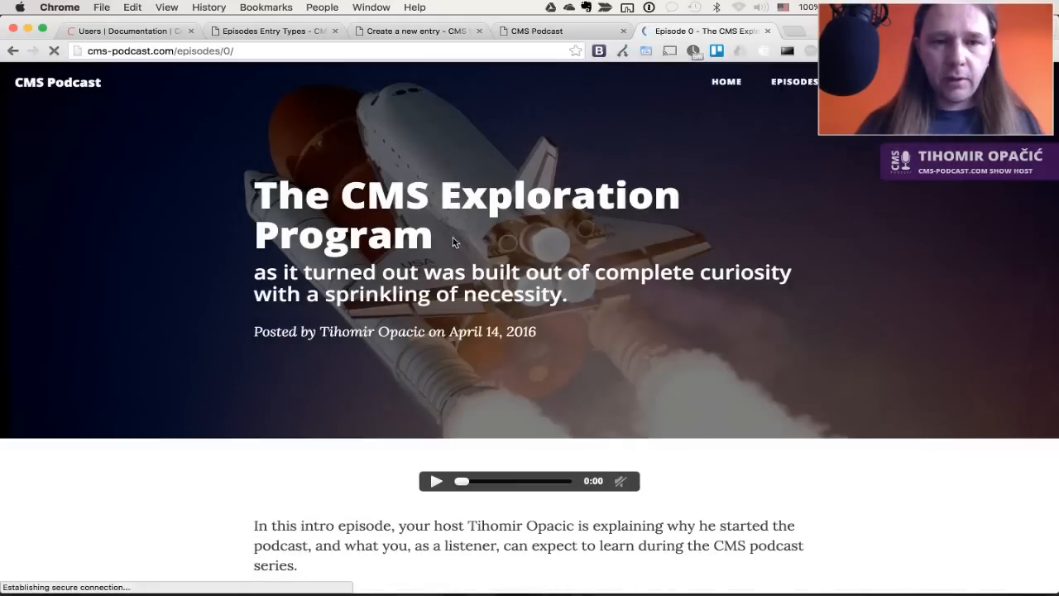
{"action": "left_click_drag", "start_coordinate": [454, 241], "coordinate": [254, 186]}
{"action": "key", "text": "super+c"}
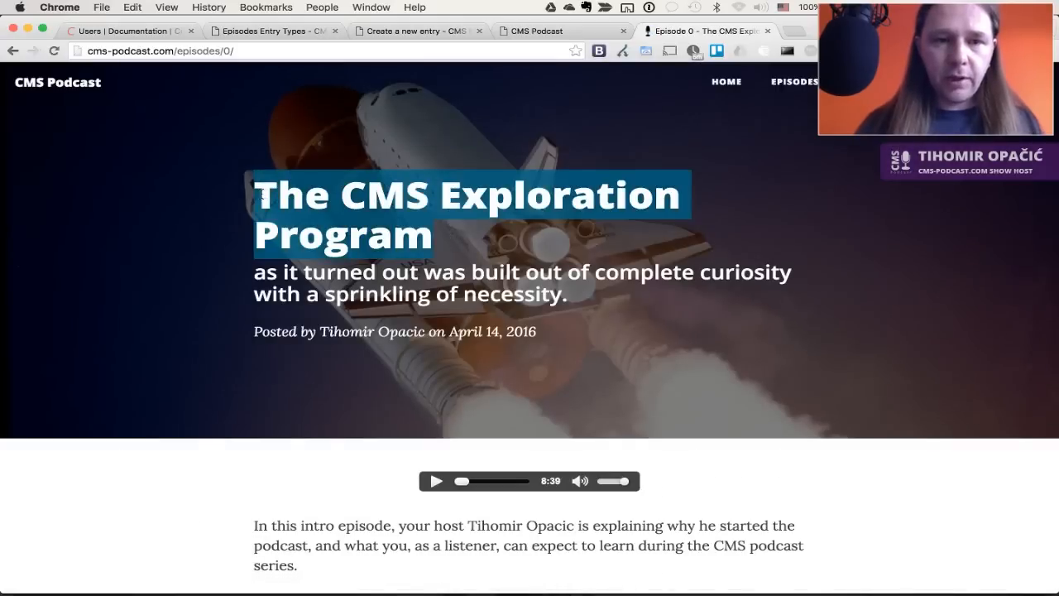
{"action": "key", "text": "super+2"}
{"action": "key", "text": "super+3"}
Paste 'The CMS Exploration Program' as the entry title
{"action": "left_click", "coordinate": [421, 203]}
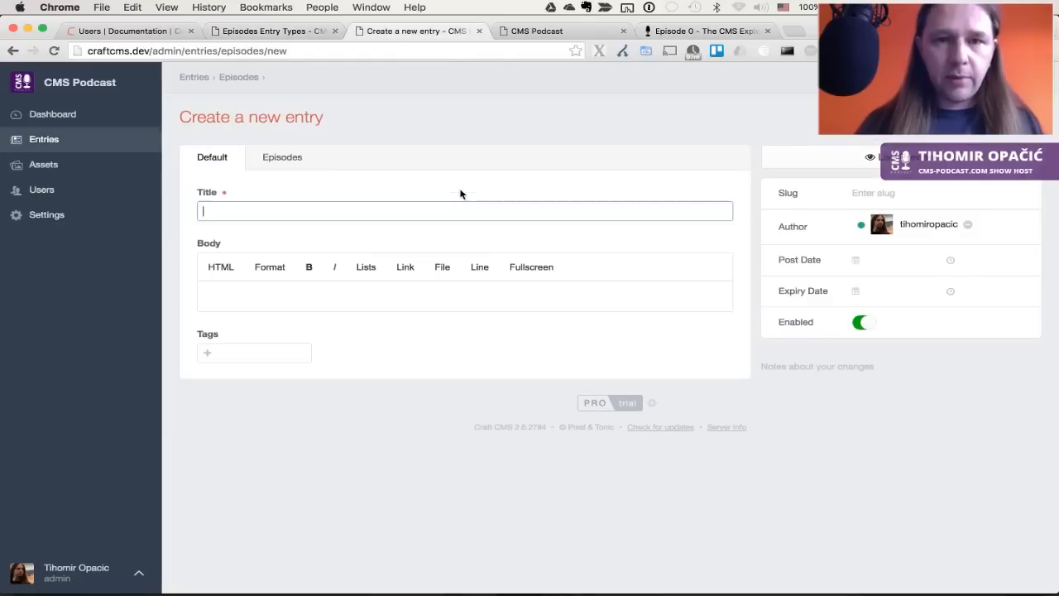
{"action": "key", "text": "super+v"}
{"action": "key", "text": "Tab"}
Copy the episode's two description paragraphs into Body, ending with a period
{"action": "key", "text": "super+4"}
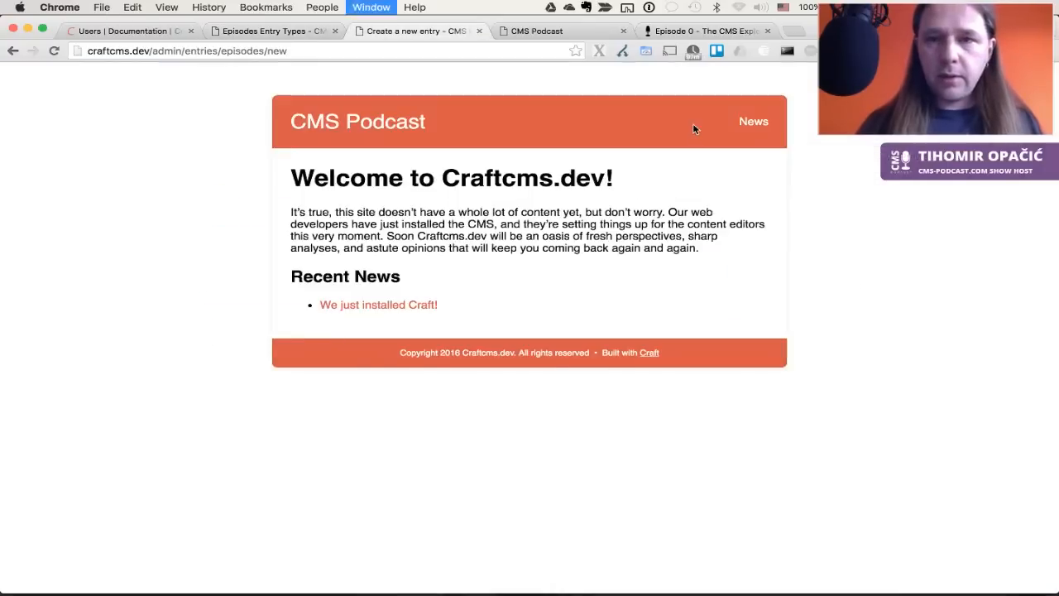
{"action": "key", "text": "super+5"}
{"action": "scroll", "coordinate": [653, 345], "scroll_direction": "down", "scroll_amount": 5}
{"action": "left_click_drag", "start_coordinate": [648, 365], "coordinate": [251, 263]}
{"action": "key", "text": "super+c"}
{"action": "key", "text": "super+4"}
{"action": "key", "text": "super+3"}
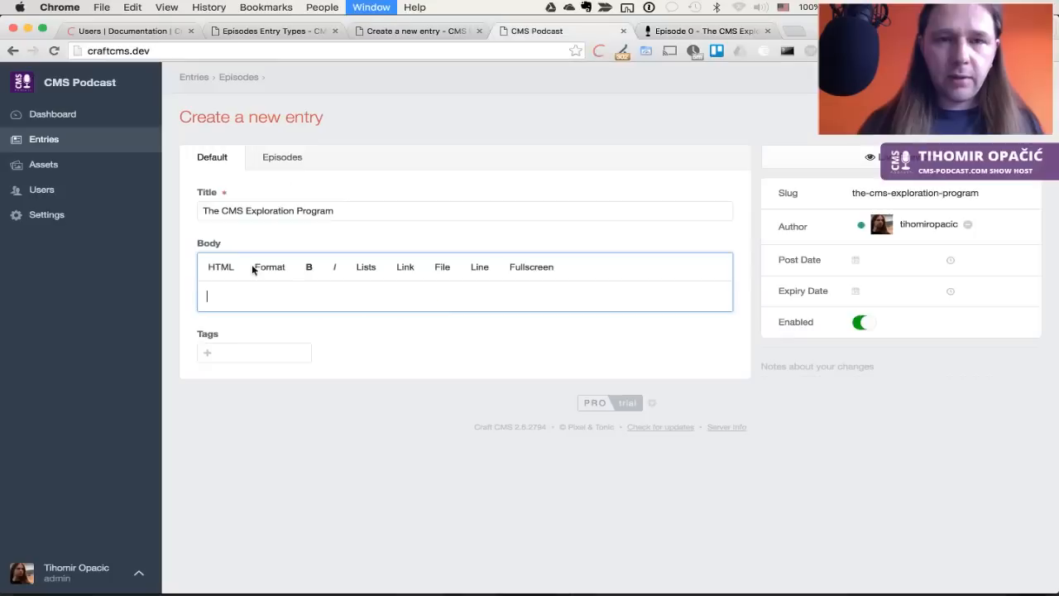
{"action": "key", "text": "super+v"}
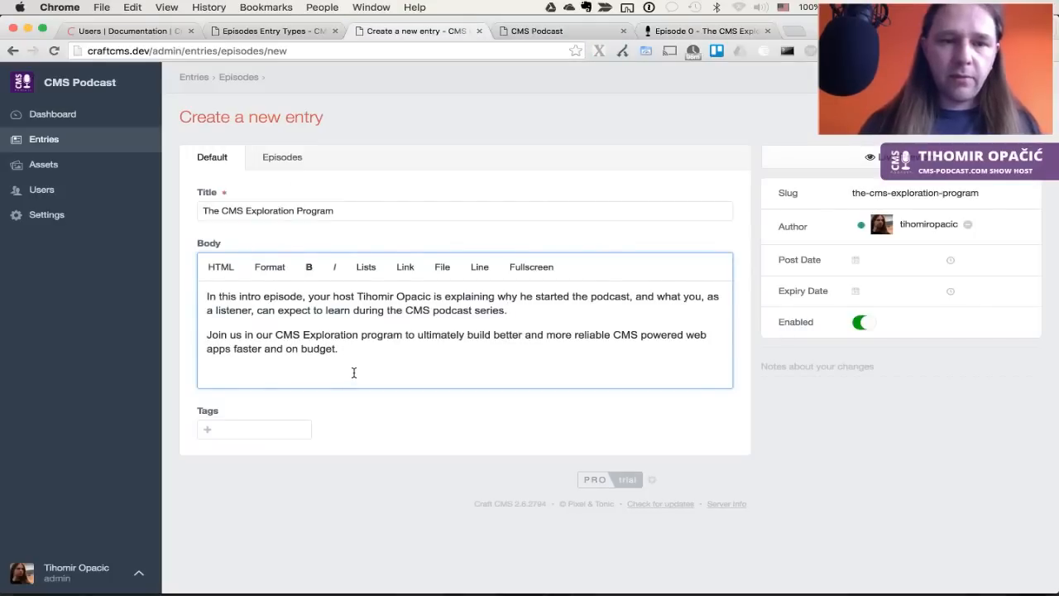
{"action": "key", "text": "BackSpace"}
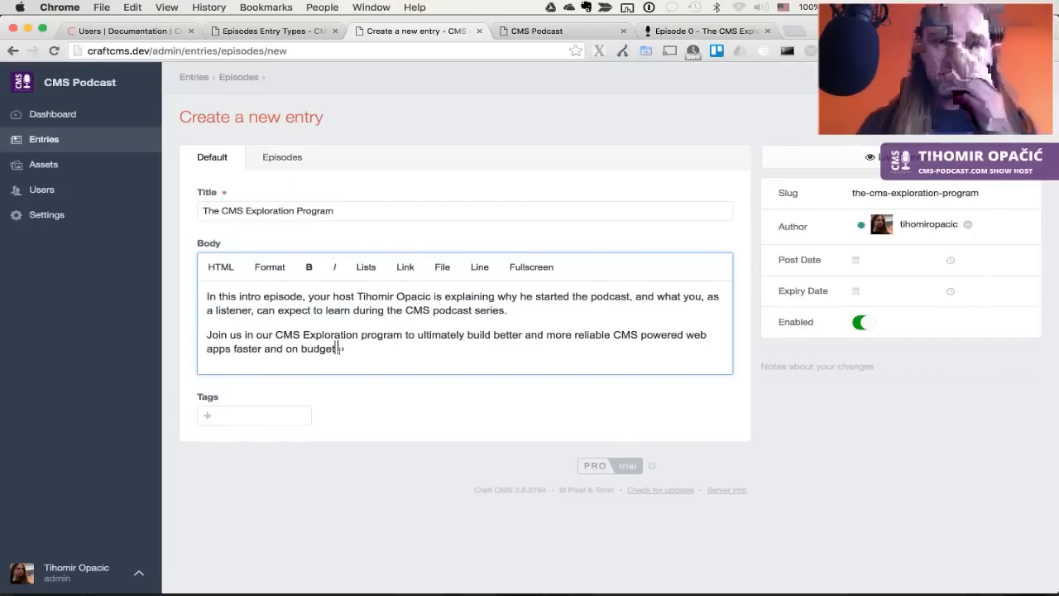
{"action": "type", "text": "."}
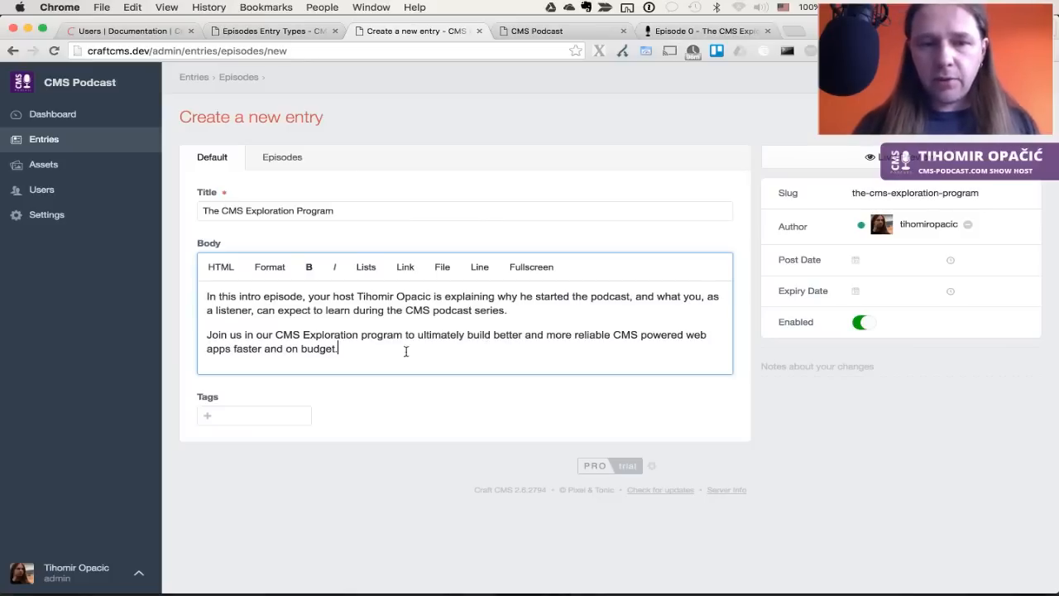
Tag the entry 'episode' and 'one' and save it
{"action": "left_click", "coordinate": [236, 415]}
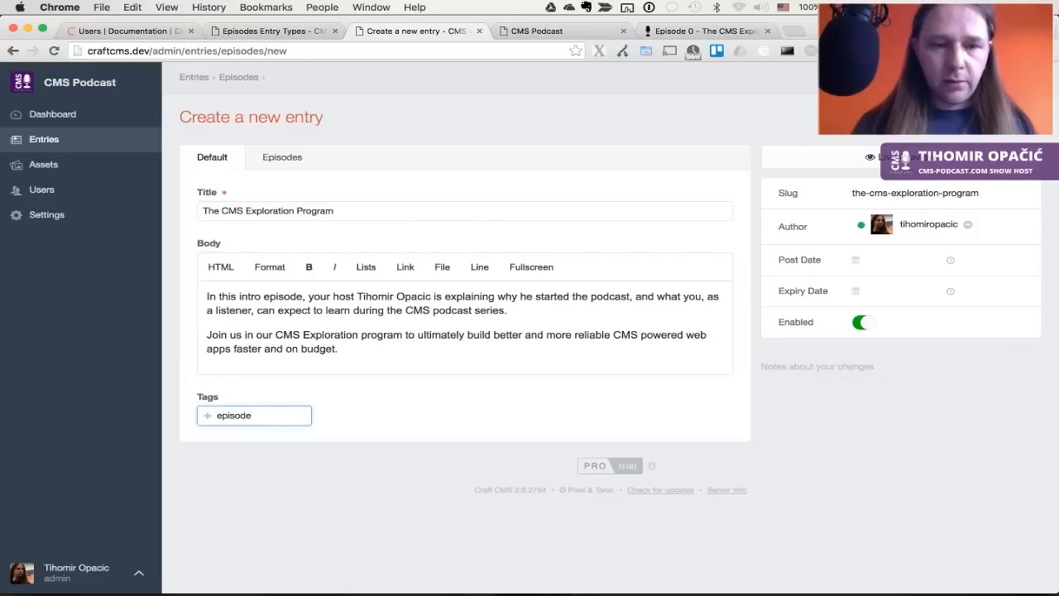
{"action": "type", "text": "episode"}
{"action": "key", "text": "Return"}
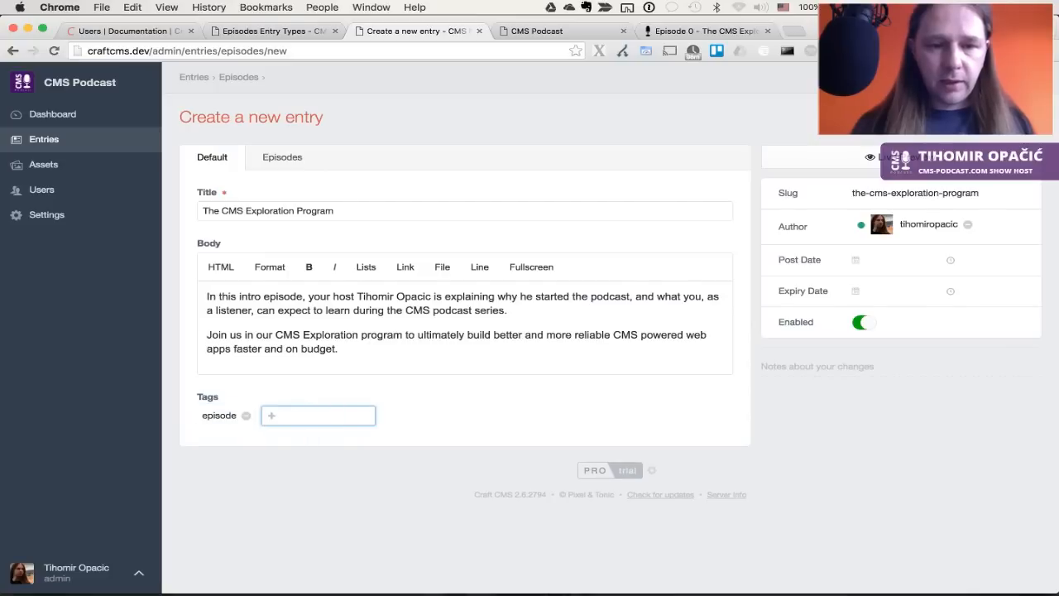
{"action": "type", "text": "one"}
{"action": "key", "text": "Return"}
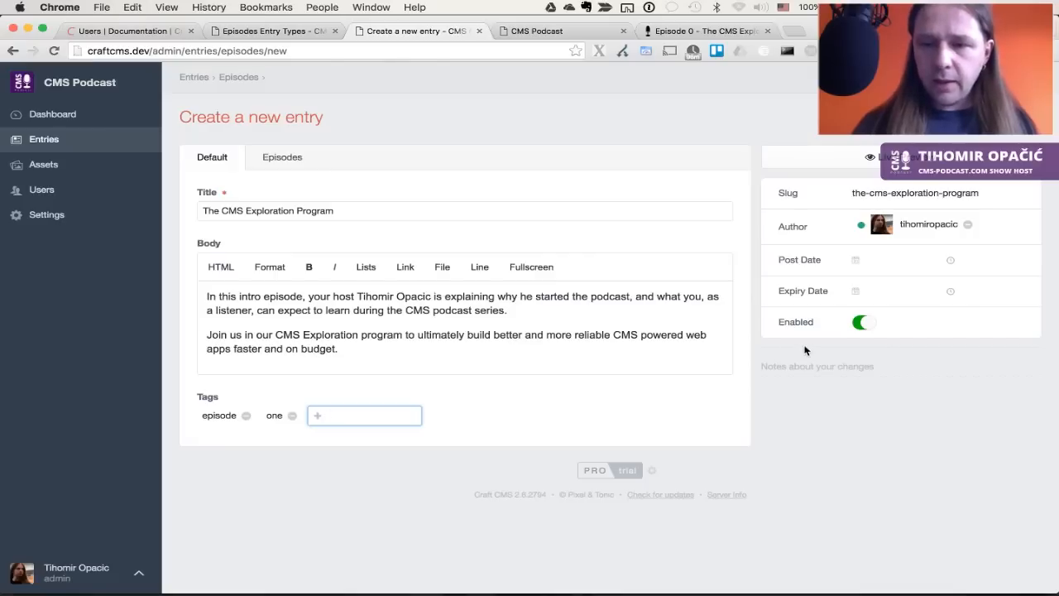
{"action": "key", "text": "super+s"}
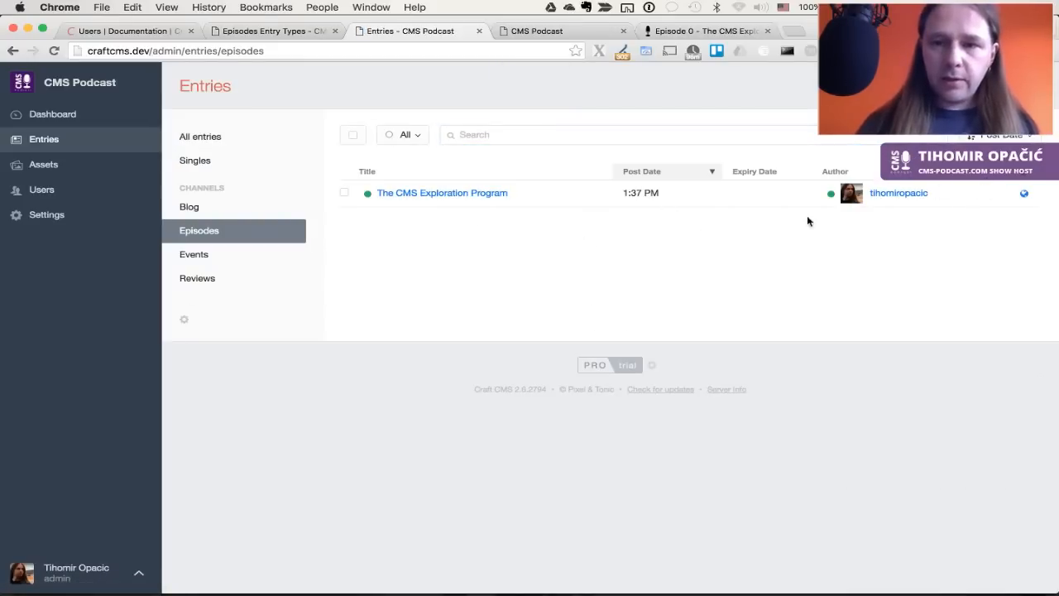
Add a Date Created column to the Episodes table, save, and reopen source customization
{"action": "left_click", "coordinate": [185, 321]}
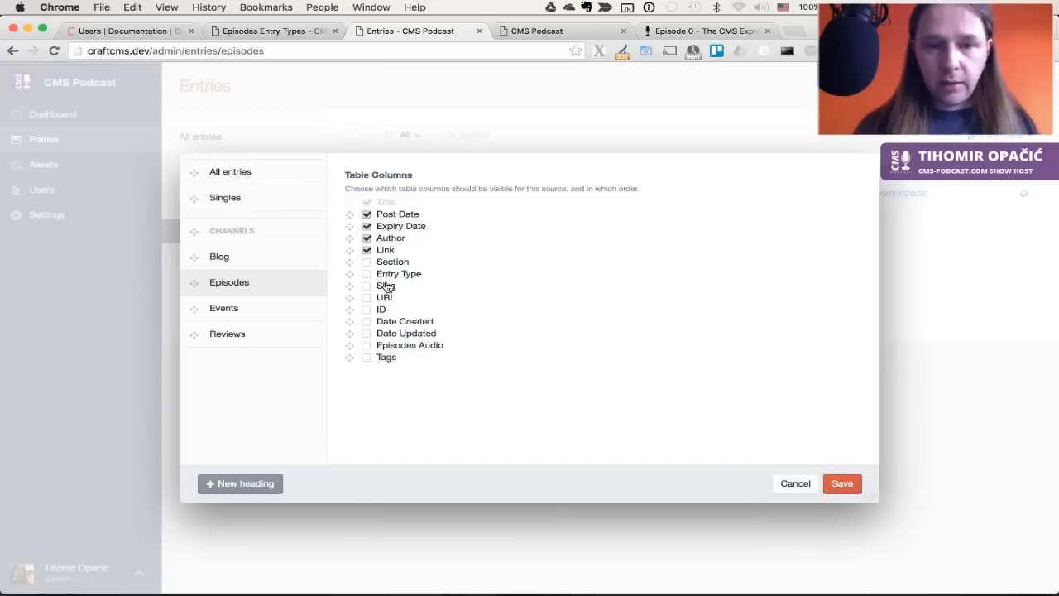
{"action": "left_click", "coordinate": [411, 323]}
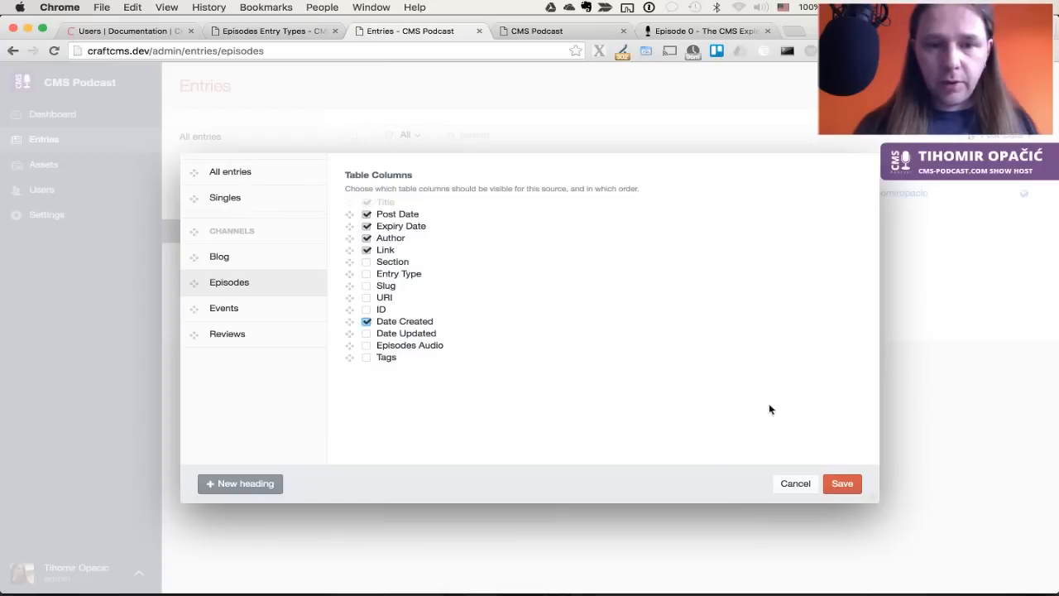
{"action": "left_click", "coordinate": [842, 485]}
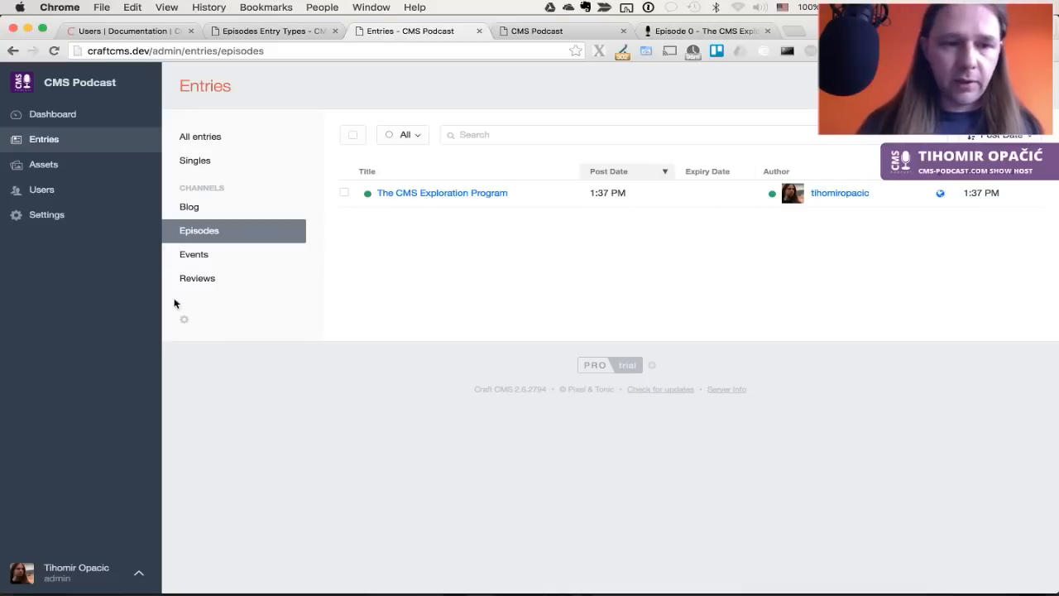
{"action": "left_click", "coordinate": [185, 321]}
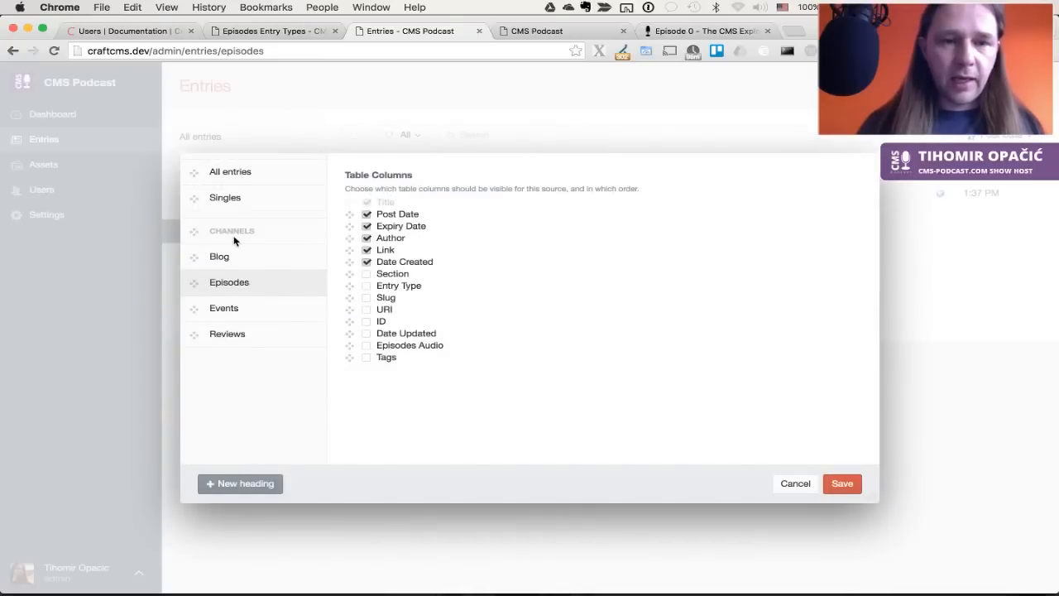
Add a new sidebar heading named 'Audio Channels'
{"action": "left_click", "coordinate": [252, 483]}
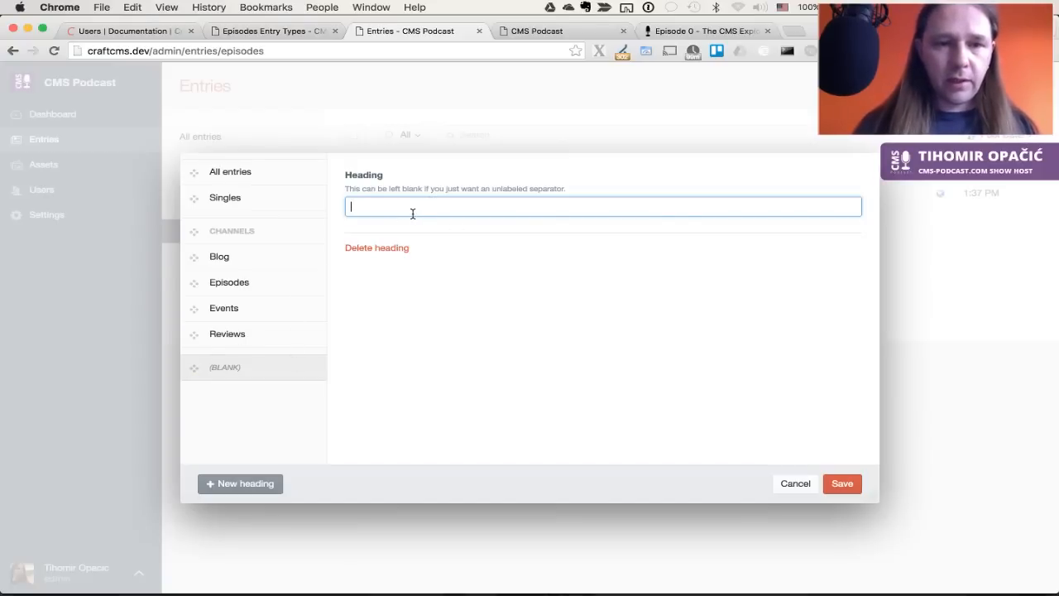
{"action": "type", "text": "Ad"}
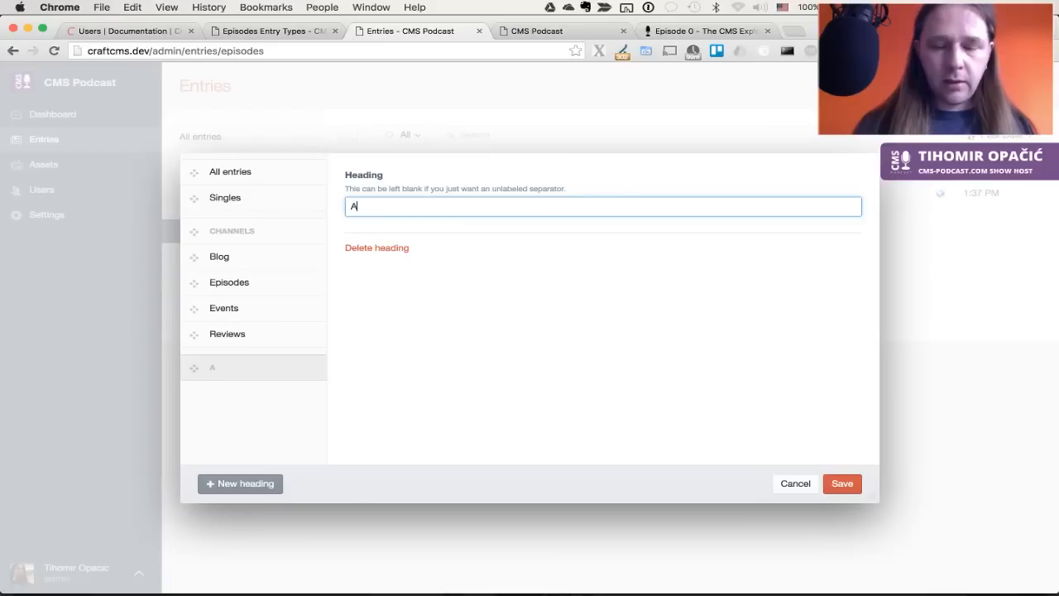
{"action": "key", "text": "BackSpace"}
{"action": "type", "text": "udio "}
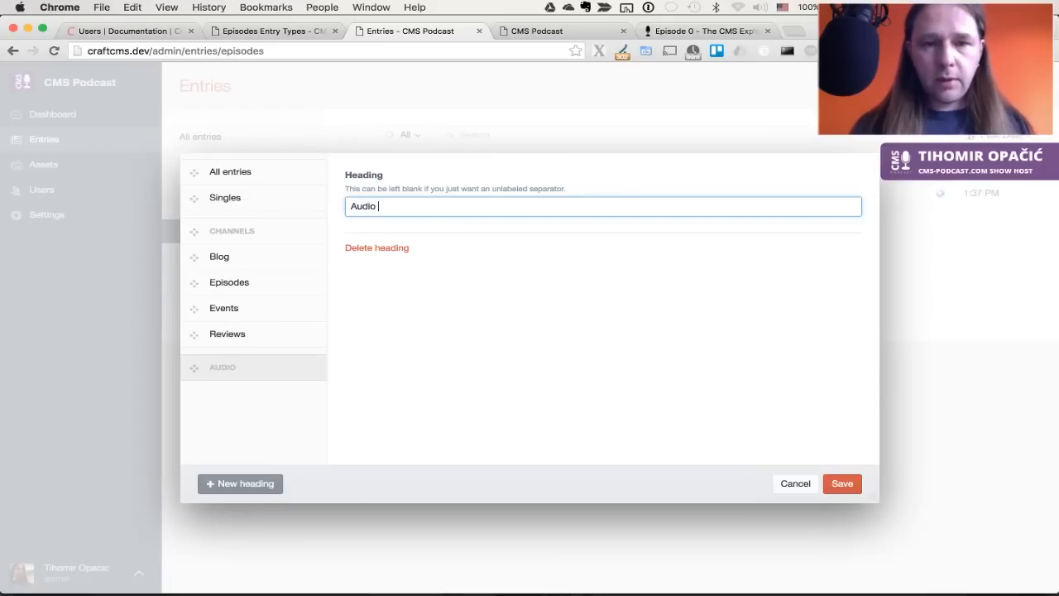
{"action": "type", "text": "Chanell"}
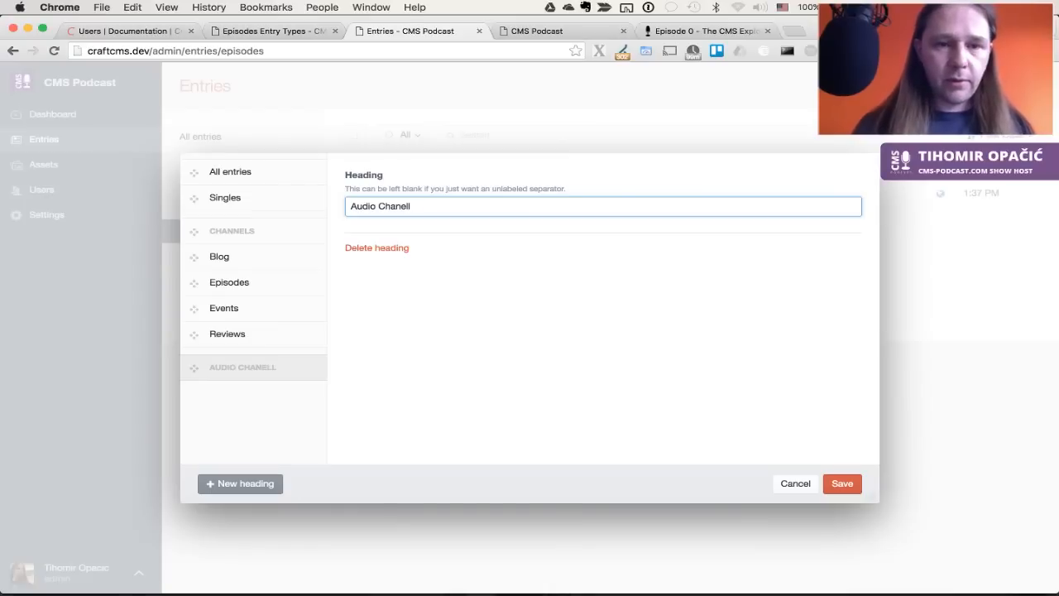
{"action": "key", "text": "BackSpace"}
{"action": "key", "text": "BackSpace"}
{"action": "type", "text": "nnels"}
Place the heading after Reviews, move Episodes beneath it, and save
{"action": "left_click_drag", "start_coordinate": [196, 369], "coordinate": [190, 334]}
{"action": "left_click_drag", "start_coordinate": [192, 282], "coordinate": [193, 363]}
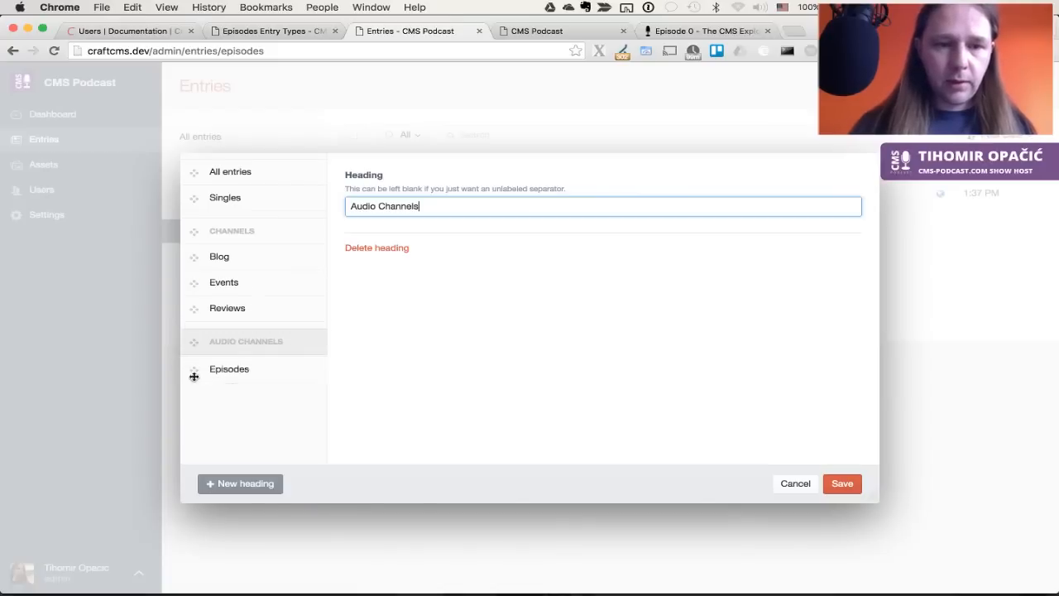
{"action": "left_click", "coordinate": [842, 483]}
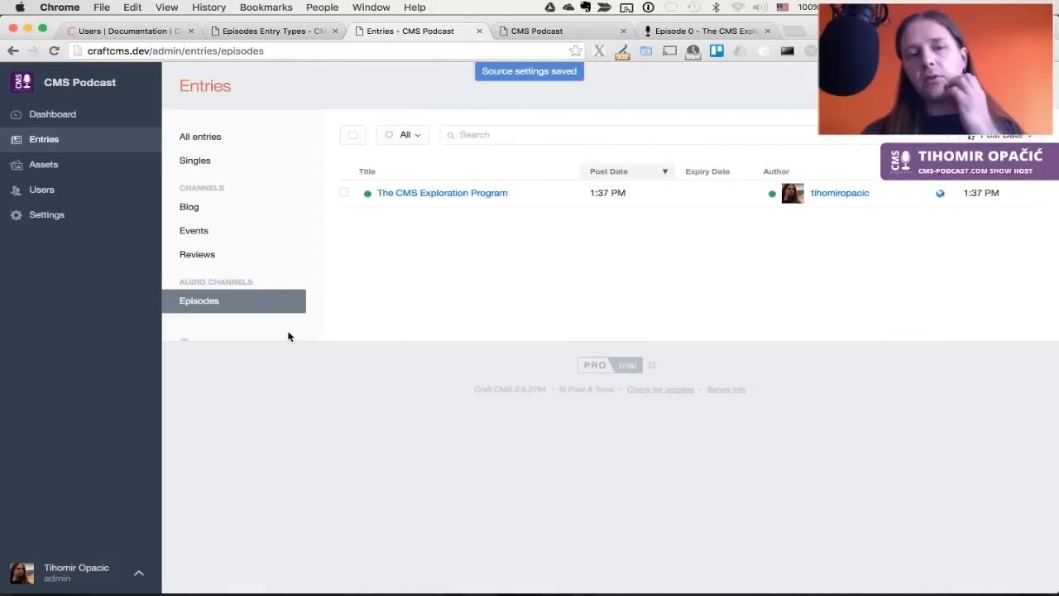
{"action": "scroll", "coordinate": [256, 273], "scroll_direction": "down", "scroll_amount": 2}
{"action": "scroll", "coordinate": [256, 268], "scroll_direction": "up", "scroll_amount": 2}
{"action": "key", "text": "super+r"}
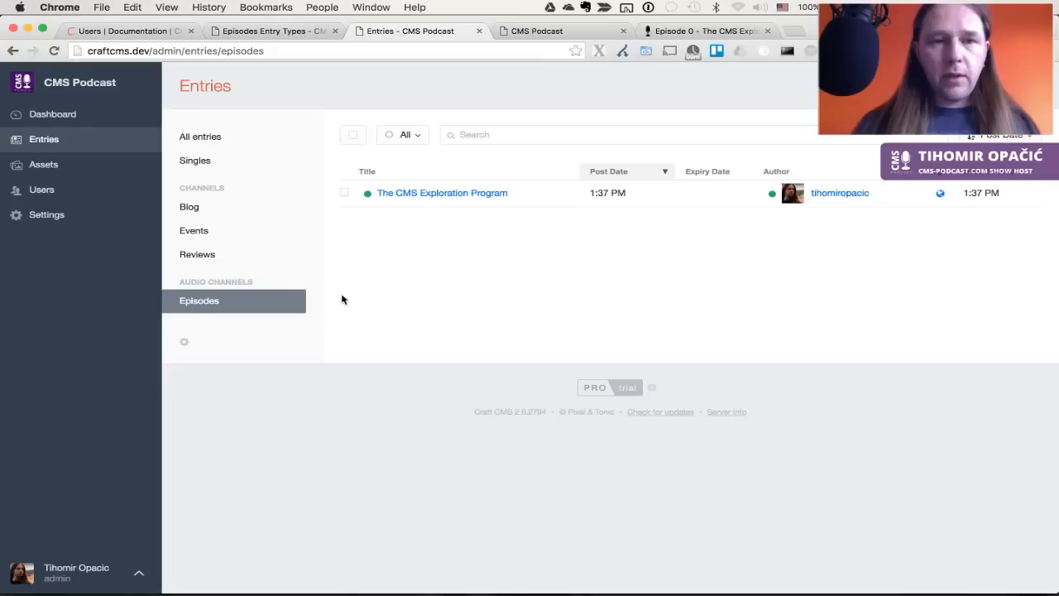
{"action": "key", "text": "super+Tab"}
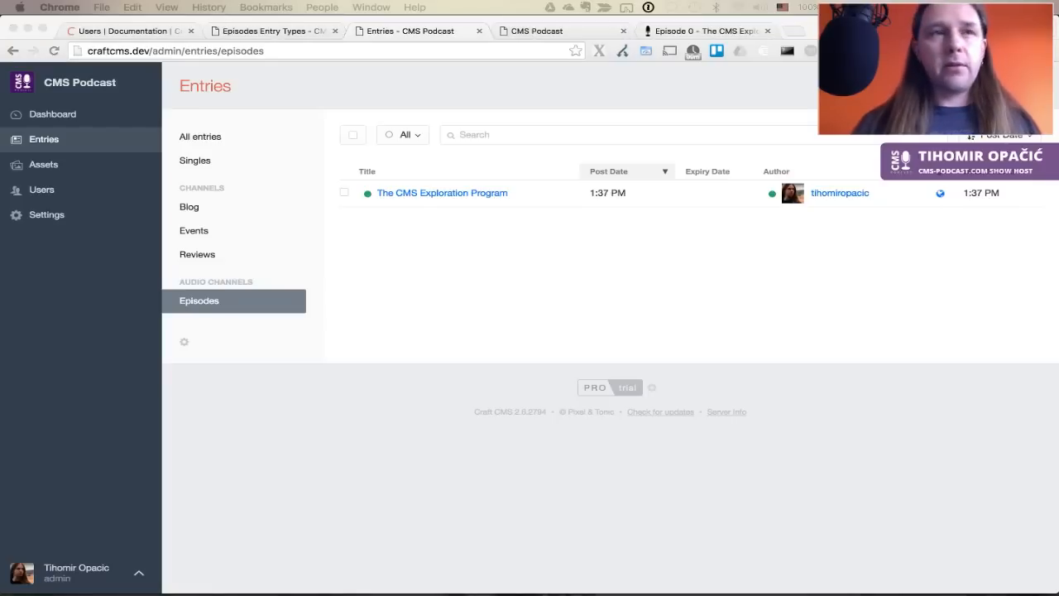
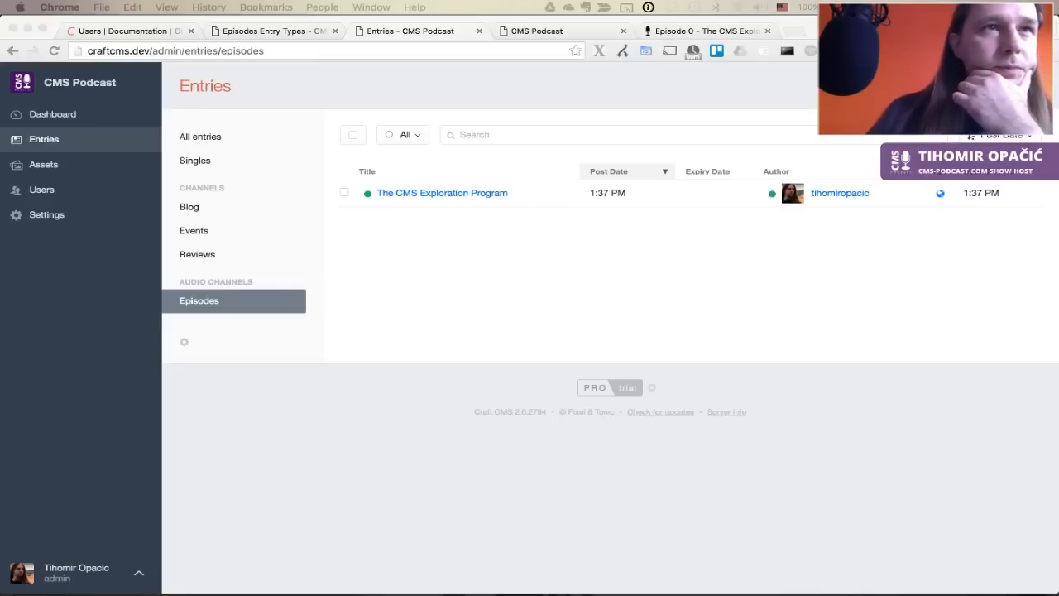
Look over the live Episode 0 page, then return to the control panel's Settings
{"action": "left_click", "coordinate": [356, 260]}
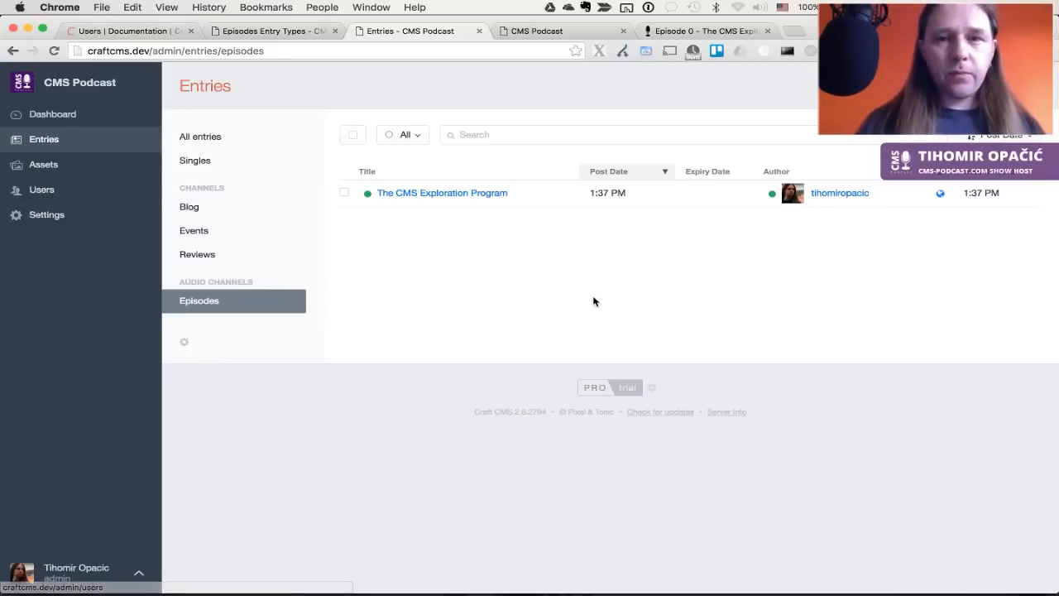
{"action": "key", "text": "ctrl+Tab"}
{"action": "key", "text": "ctrl+Tab"}
{"action": "left_click", "coordinate": [513, 285]}
{"action": "scroll", "coordinate": [513, 285], "scroll_direction": "up", "scroll_amount": 5}
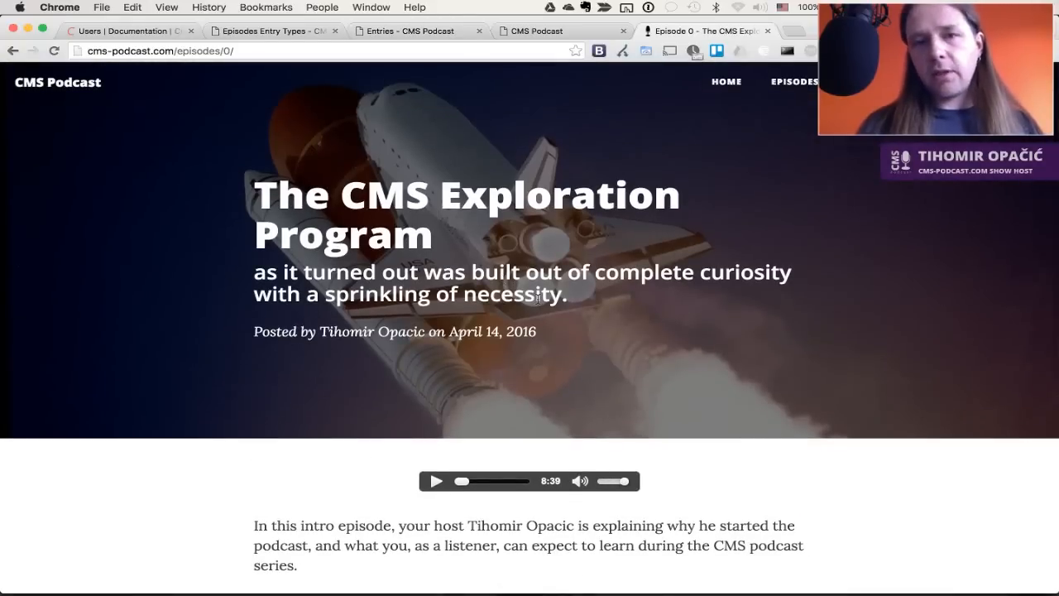
{"action": "key", "text": "ctrl+Tab"}
{"action": "key", "text": "ctrl+Tab"}
{"action": "left_click", "coordinate": [99, 219]}
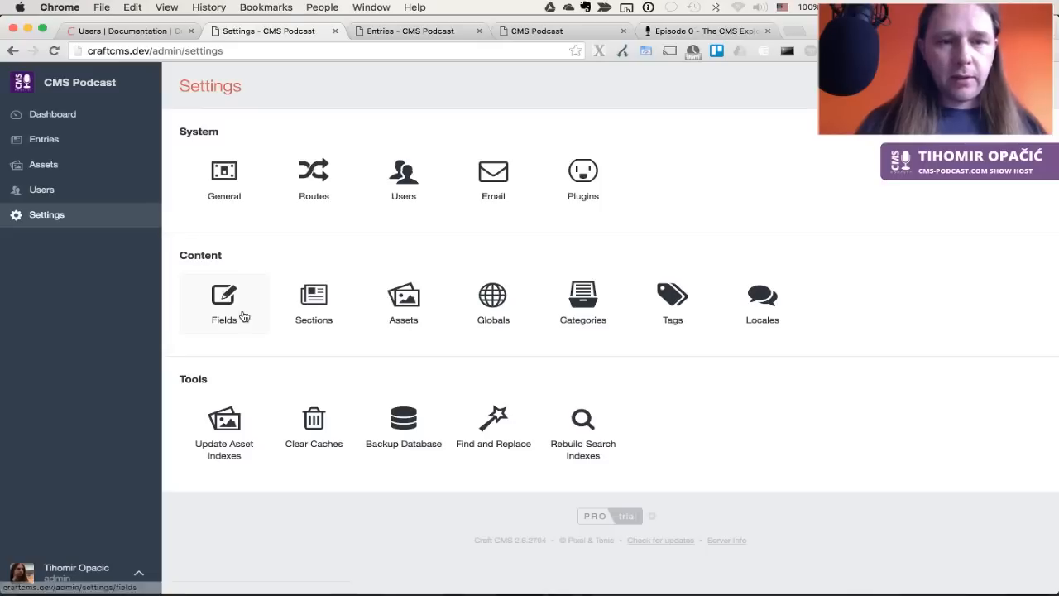
Start a new field in the Default group named 'Subtitle'
{"action": "left_click", "coordinate": [244, 316]}
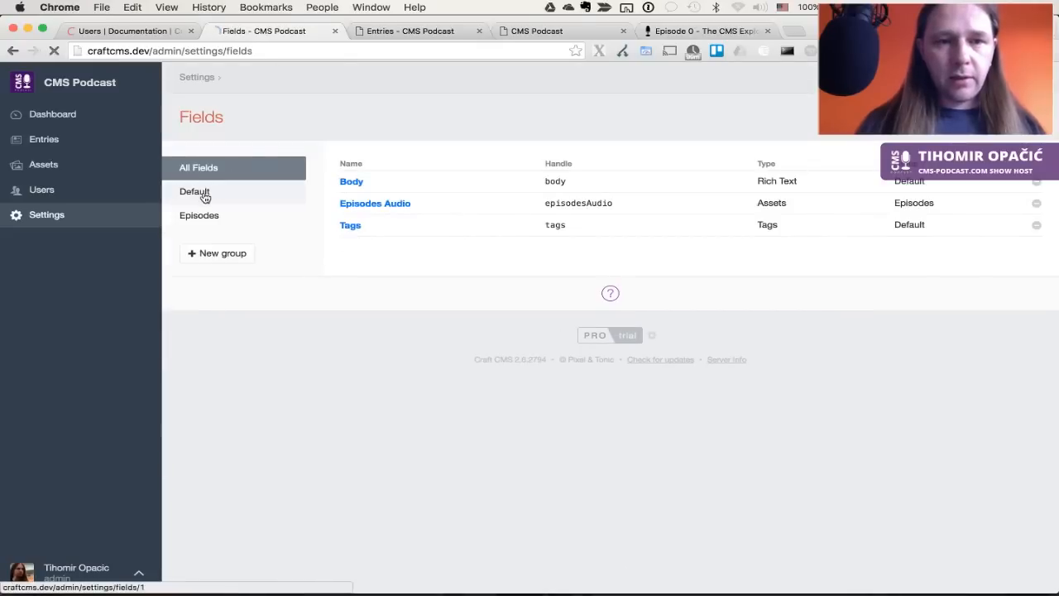
{"action": "left_click", "coordinate": [205, 195]}
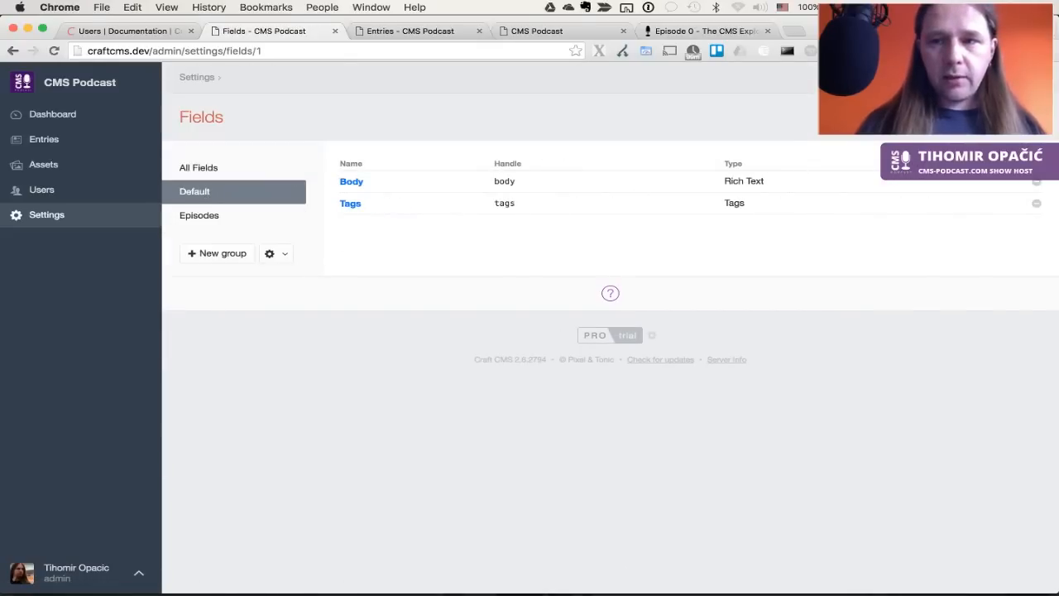
{"action": "left_click", "coordinate": [1003, 117]}
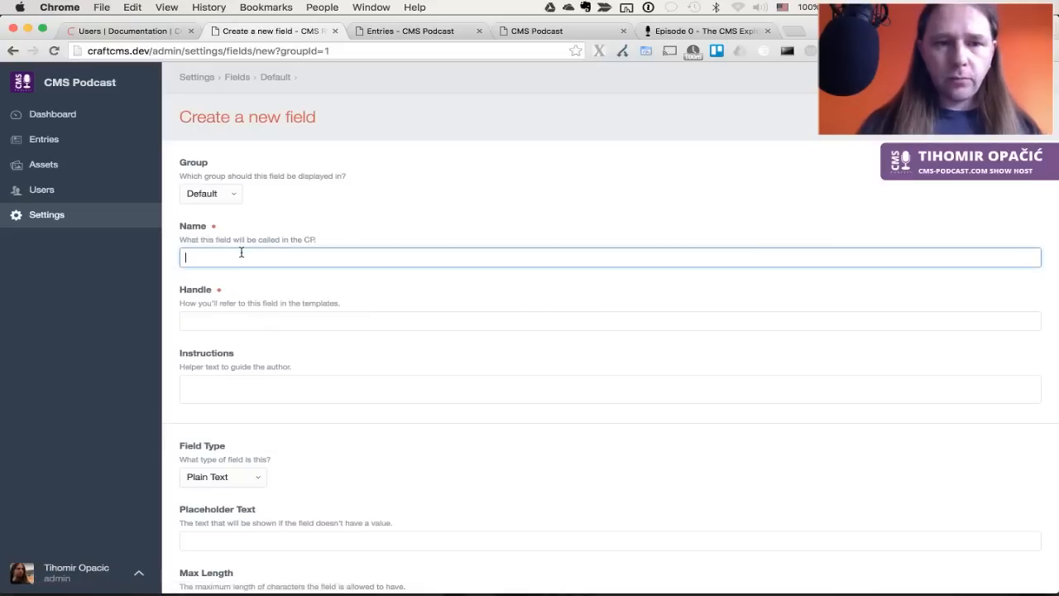
{"action": "type", "text": "Subtitle"}
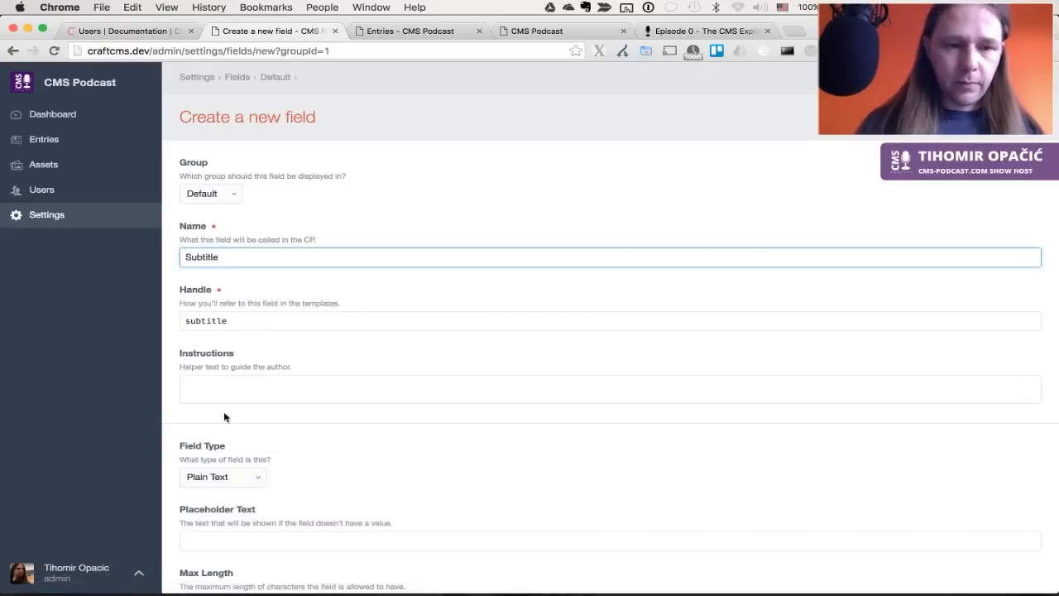
Allow line breaks with 2 initial rows and save the Subtitle field
{"action": "scroll", "coordinate": [224, 417], "scroll_direction": "down", "scroll_amount": 5}
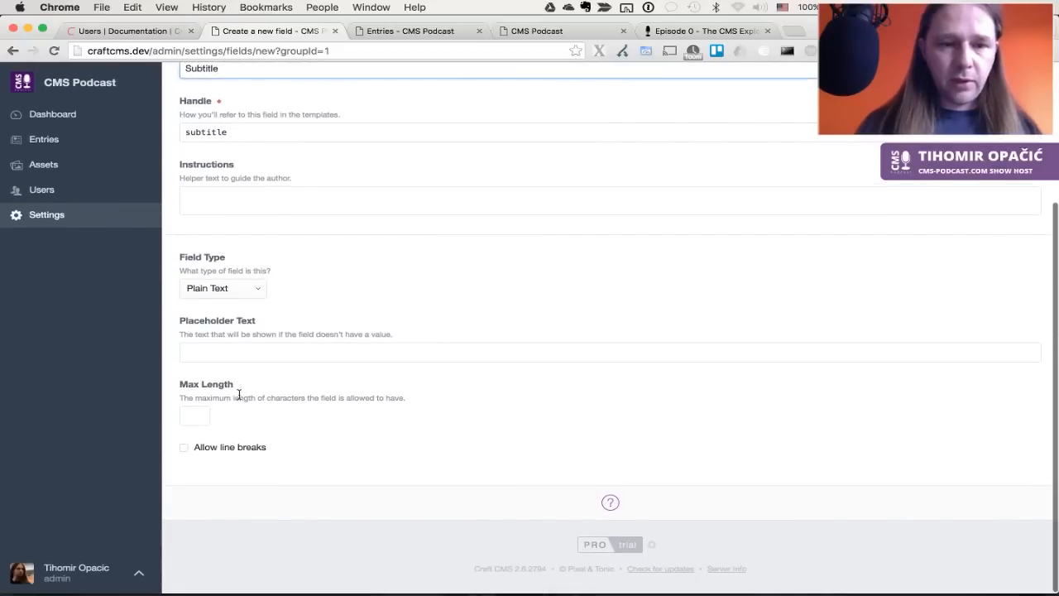
{"action": "left_click", "coordinate": [225, 450]}
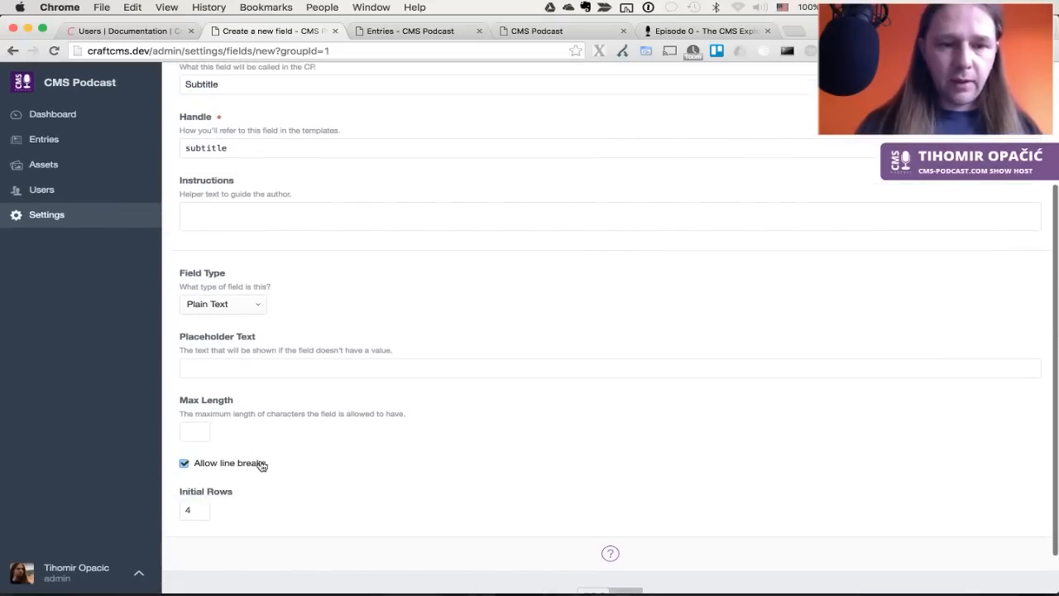
{"action": "double_click", "coordinate": [189, 513]}
{"action": "type", "text": "2"}
{"action": "left_click", "coordinate": [291, 363]}
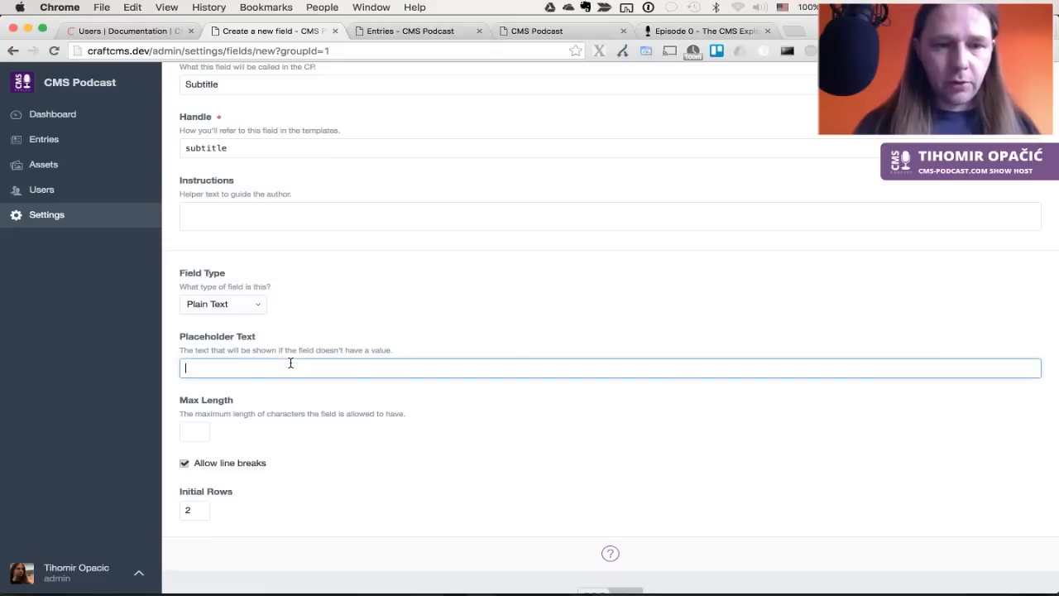
{"action": "scroll", "coordinate": [330, 371], "scroll_direction": "up", "scroll_amount": 3}
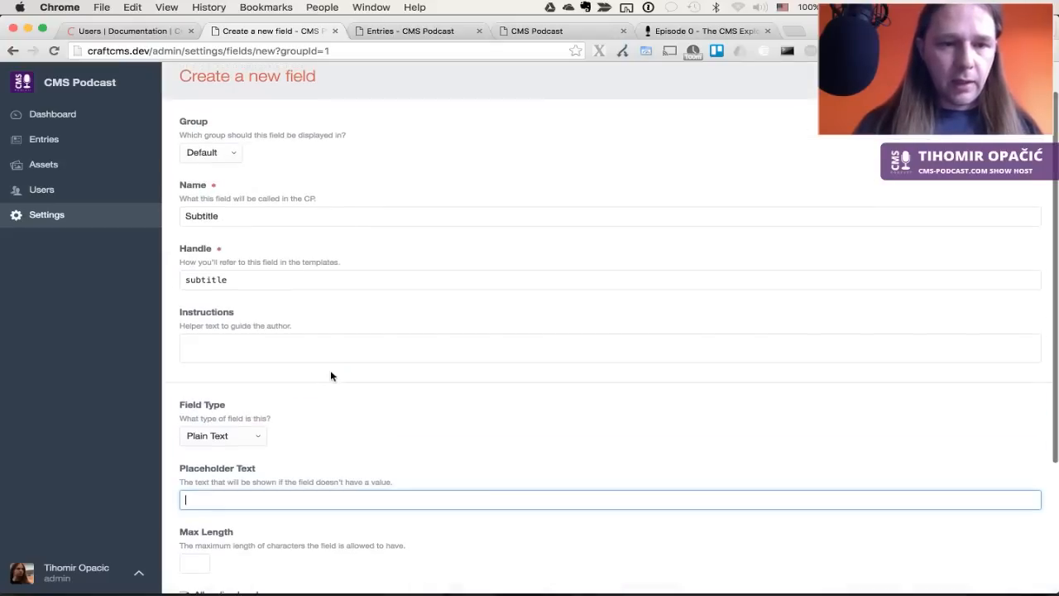
{"action": "scroll", "coordinate": [333, 376], "scroll_direction": "up", "scroll_amount": 2}
{"action": "left_click", "coordinate": [998, 117]}
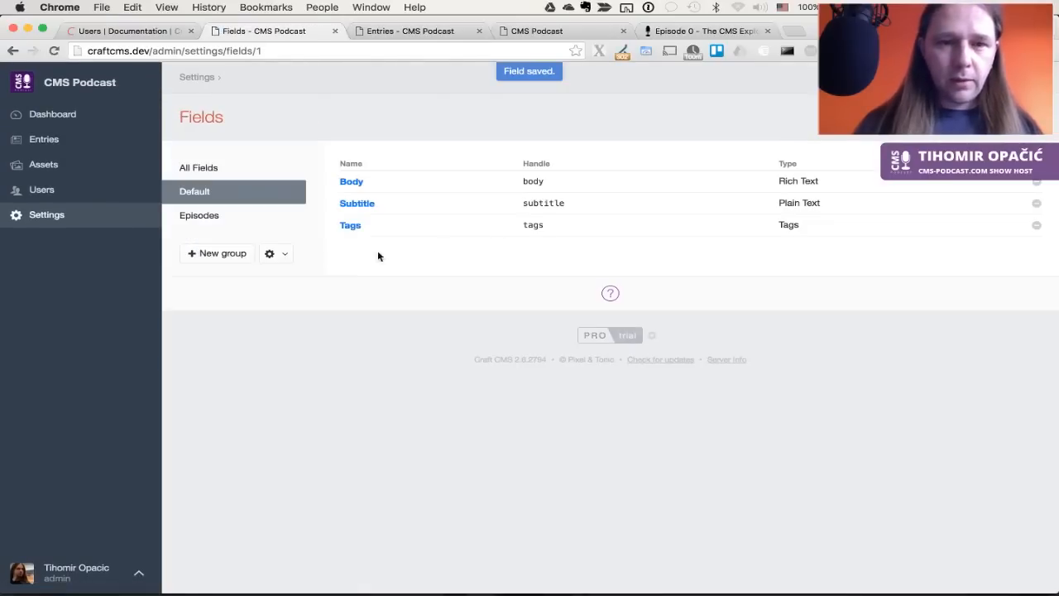
{"action": "left_click", "coordinate": [220, 257]}
{"action": "key", "text": "Escape"}
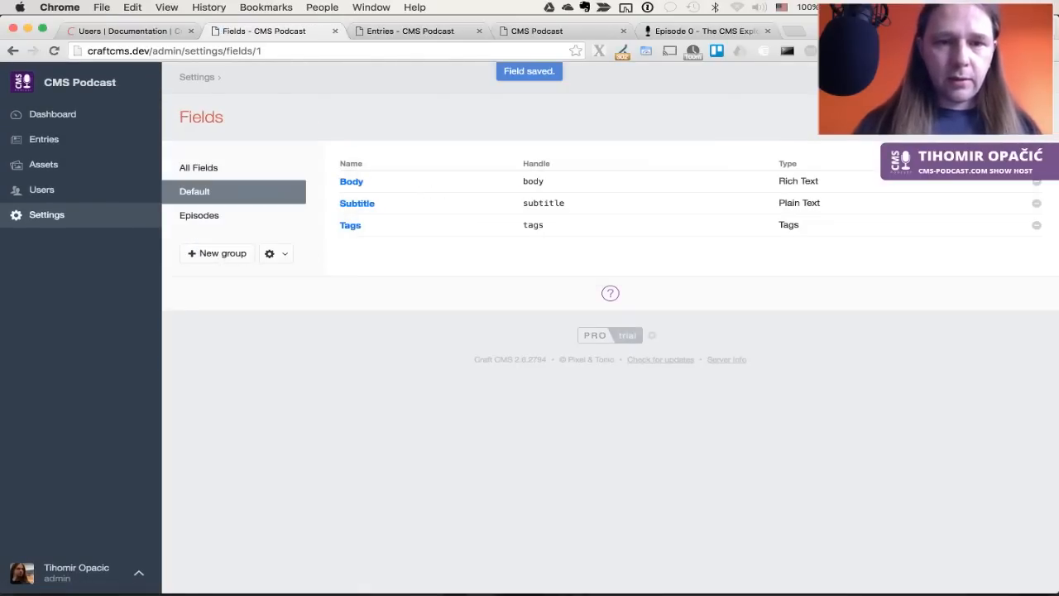
Start another new field named 'Header Graphics'
{"action": "left_click", "coordinate": [998, 116]}
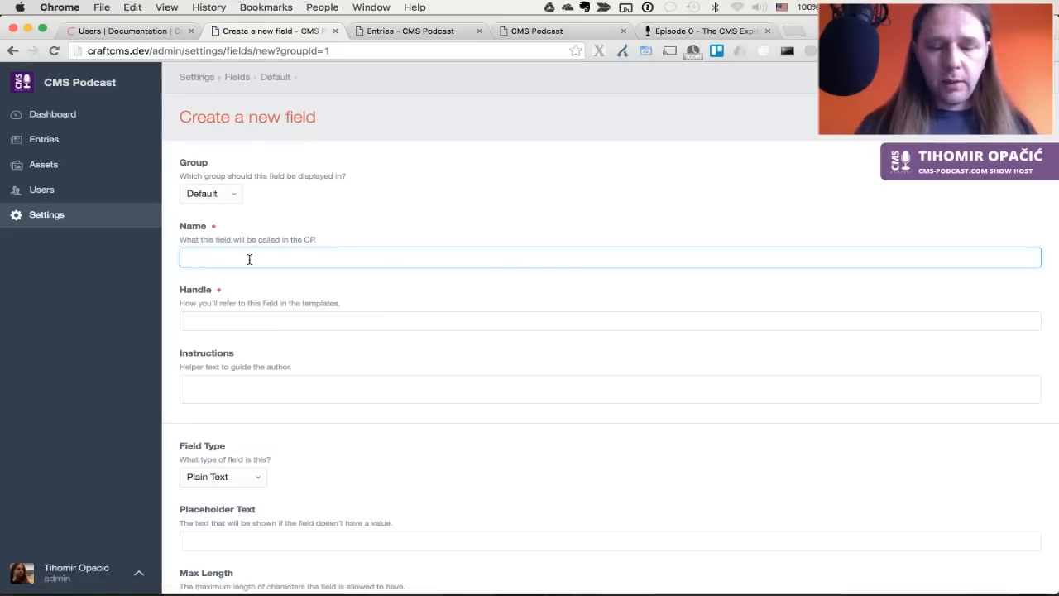
{"action": "type", "text": "Header Grah"}
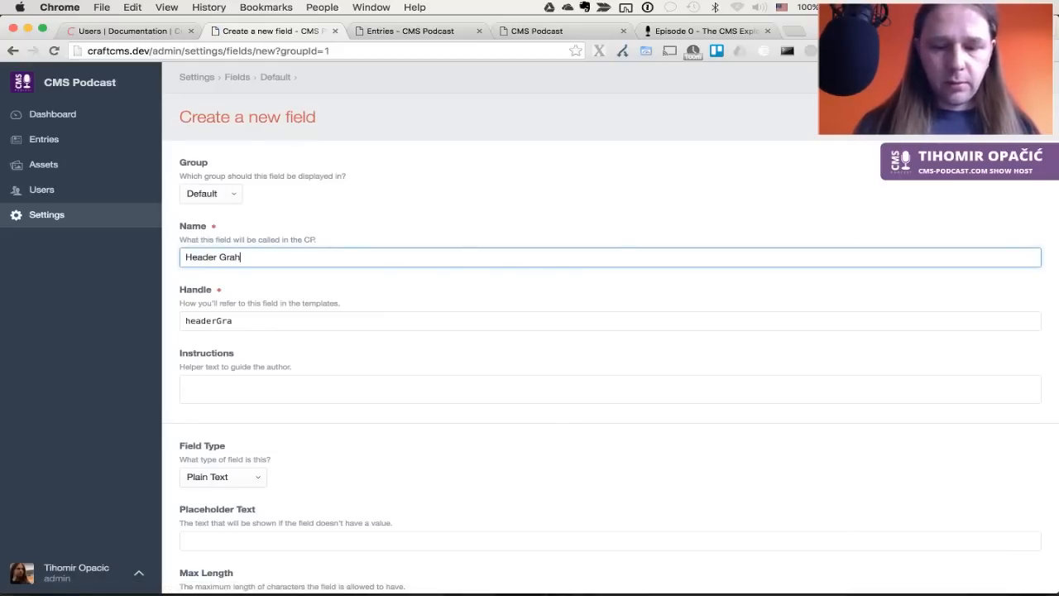
{"action": "key", "text": "BackSpace"}
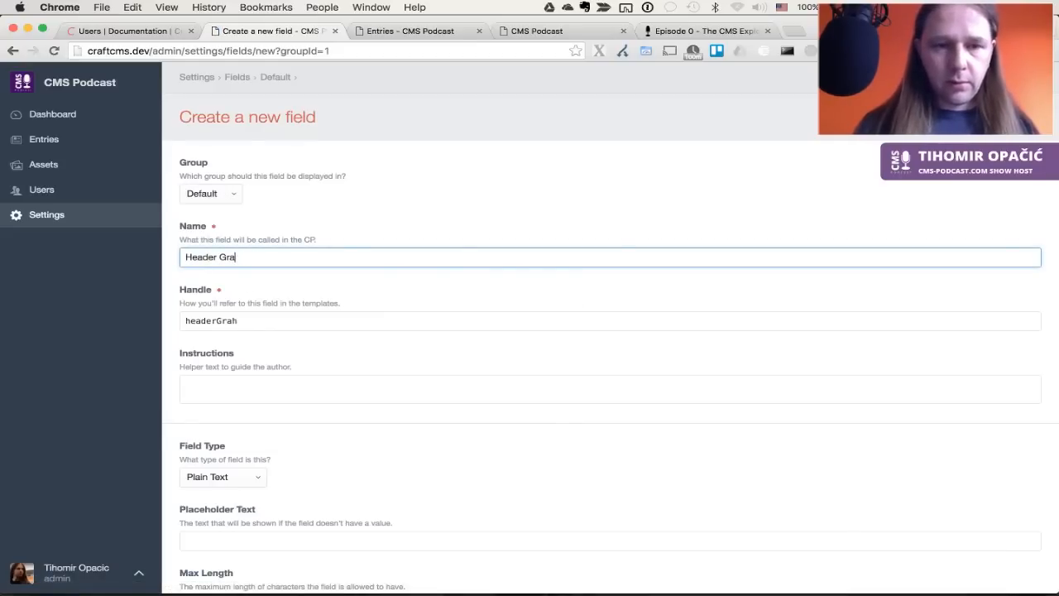
{"action": "type", "text": "phics"}
{"action": "key", "text": "Tab"}
{"action": "key", "text": "Tab"}
{"action": "scroll", "coordinate": [262, 369], "scroll_direction": "down", "scroll_amount": 2}
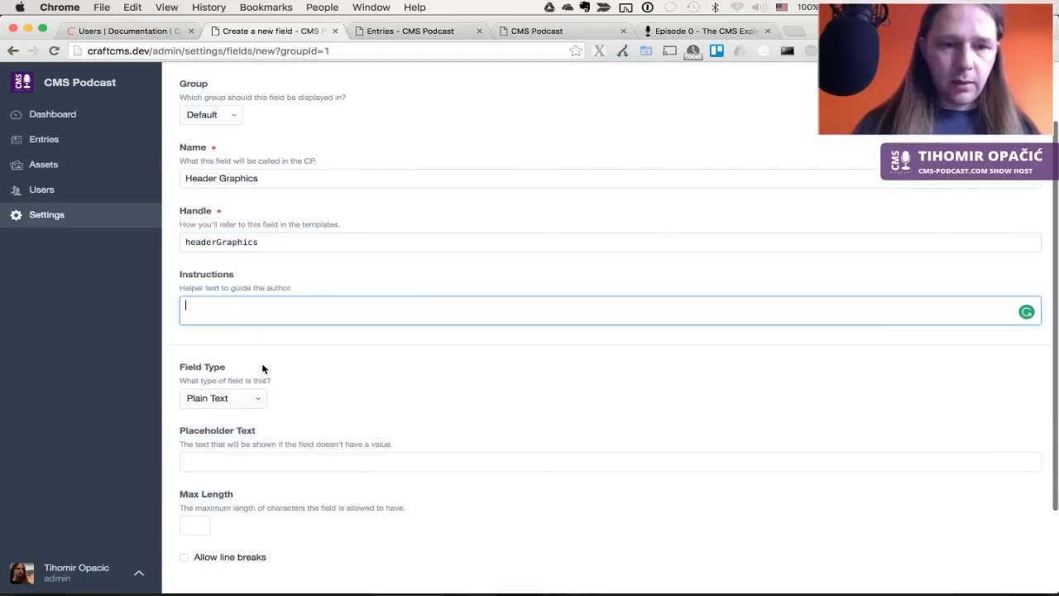
Inspect the Episode 0 page header to confirm its background image is 1900×800 pixels
{"action": "key", "text": "ctrl+Tab"}
{"action": "key", "text": "ctrl+Tab"}
{"action": "key", "text": "ctrl+Tab"}
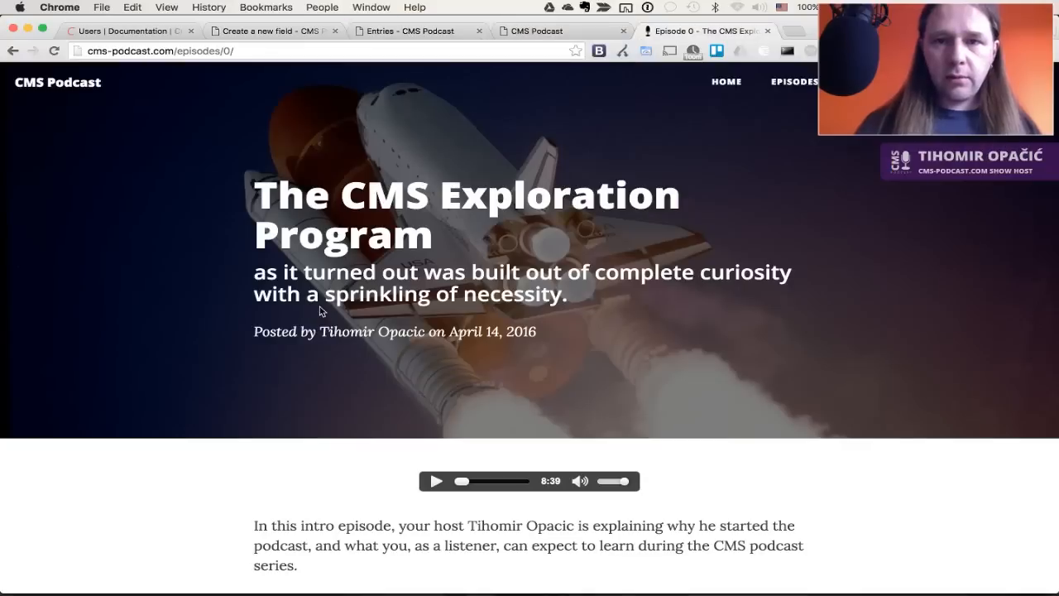
{"action": "right_click", "coordinate": [155, 252]}
{"action": "left_click", "coordinate": [203, 427]}
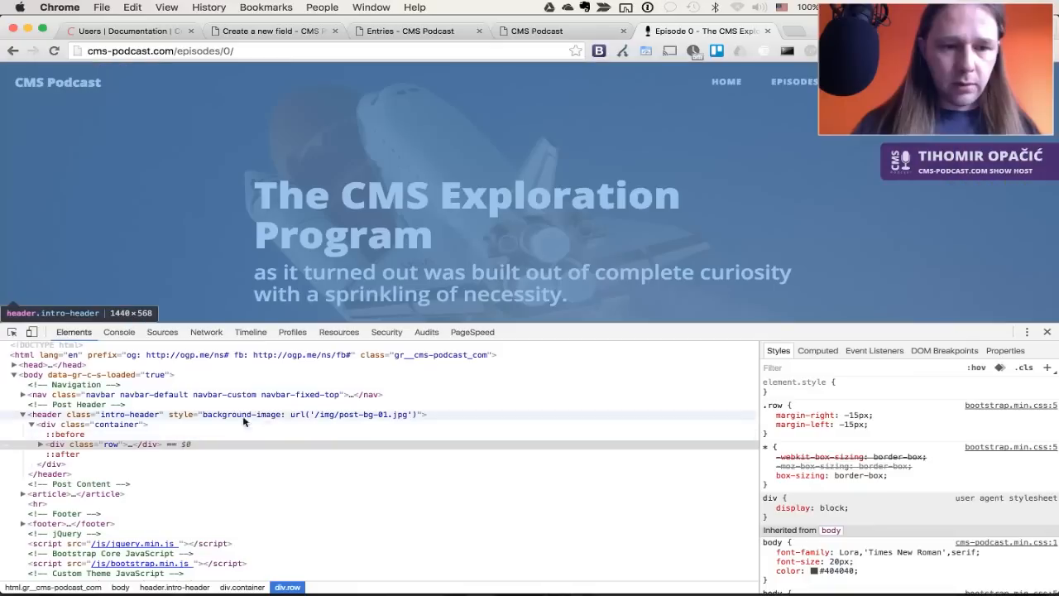
{"action": "left_click", "coordinate": [306, 416]}
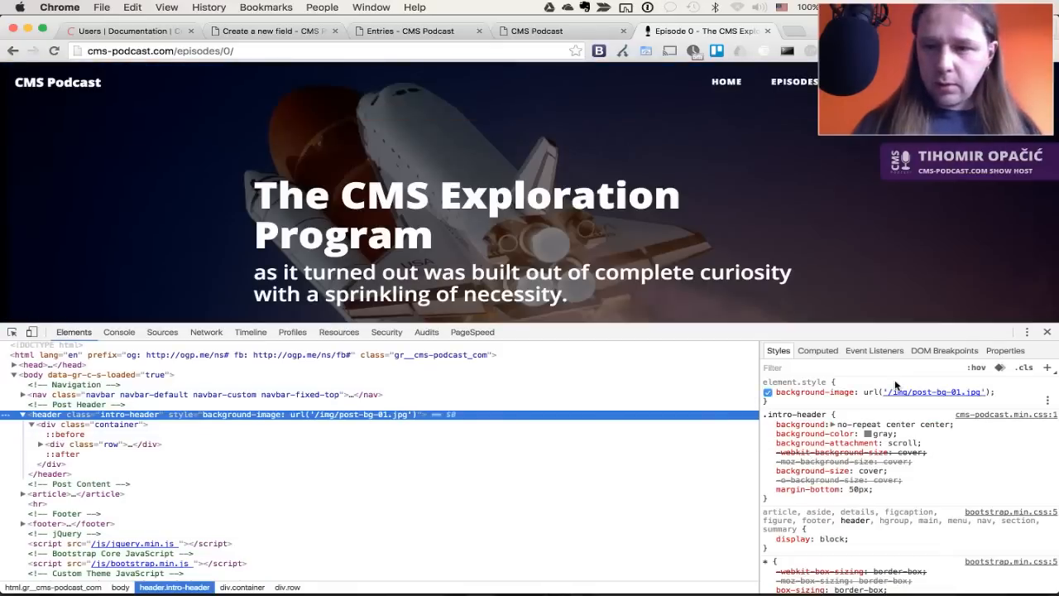
{"action": "left_click", "coordinate": [914, 391]}
{"action": "key", "text": "Escape"}
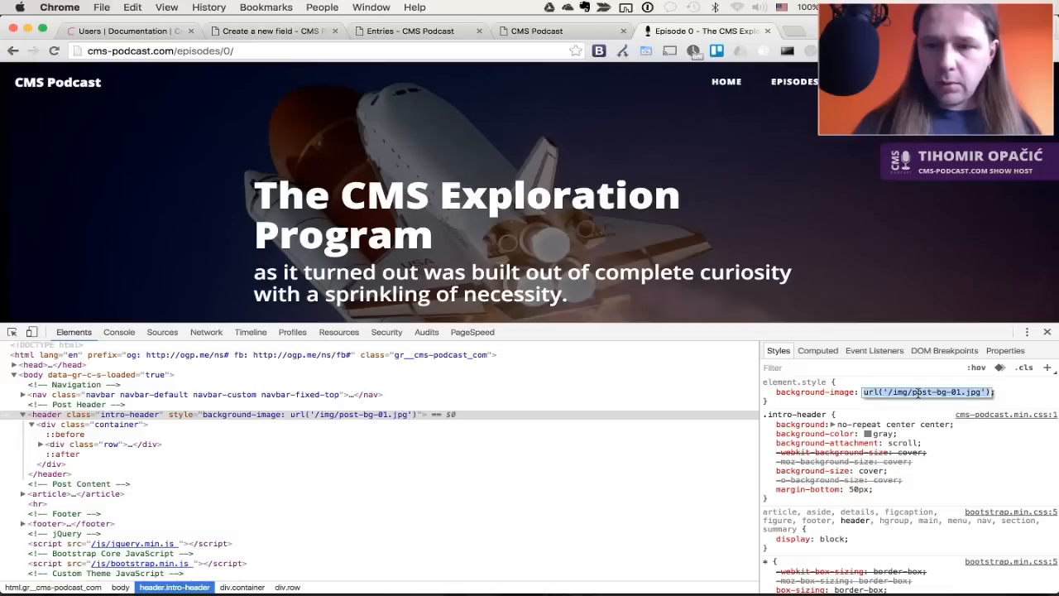
{"action": "mouse_move", "coordinate": [934, 400]}
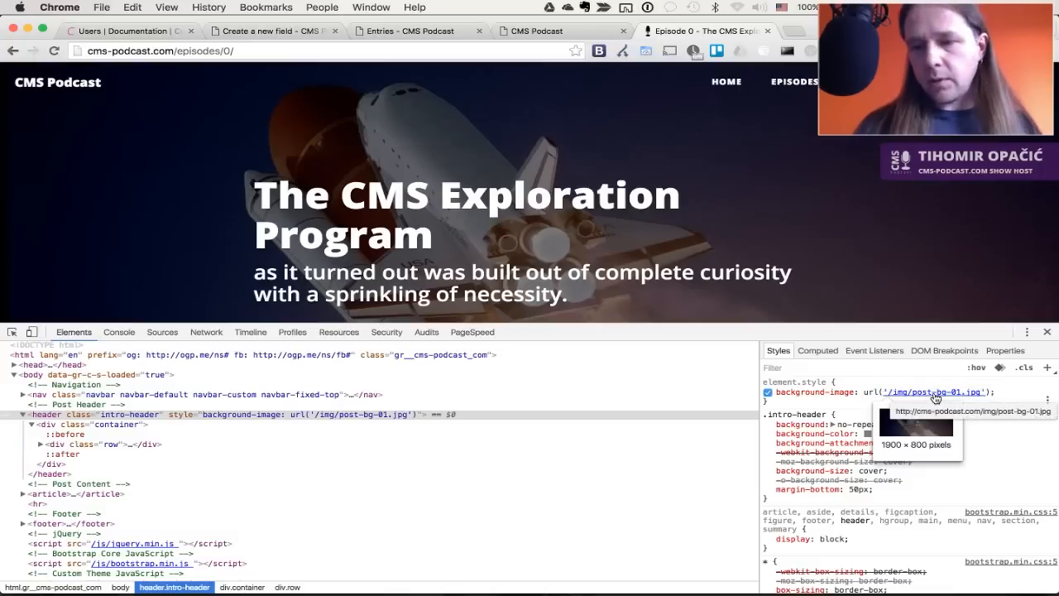
{"action": "left_click", "coordinate": [505, 31]}
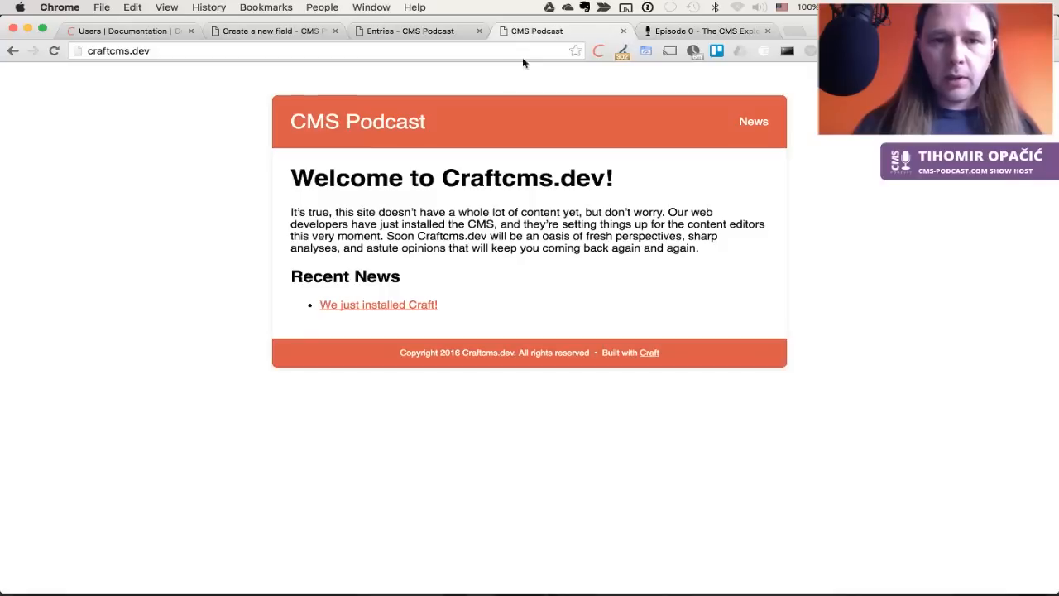
{"action": "key", "text": "super+shift+bracketleft"}
{"action": "key", "text": "super+shift+bracketleft"}
Add upload instructions and make it an Assets field restricted to the Header Graphics folder
{"action": "type", "text": "1900x800 pixel"}
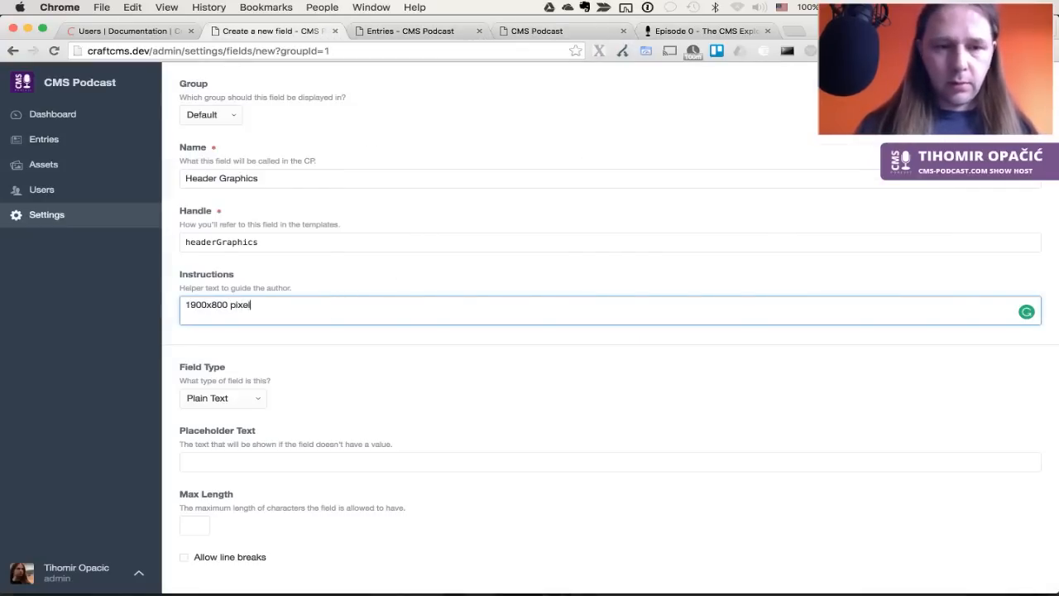
{"action": "type", "text": "Please up"}
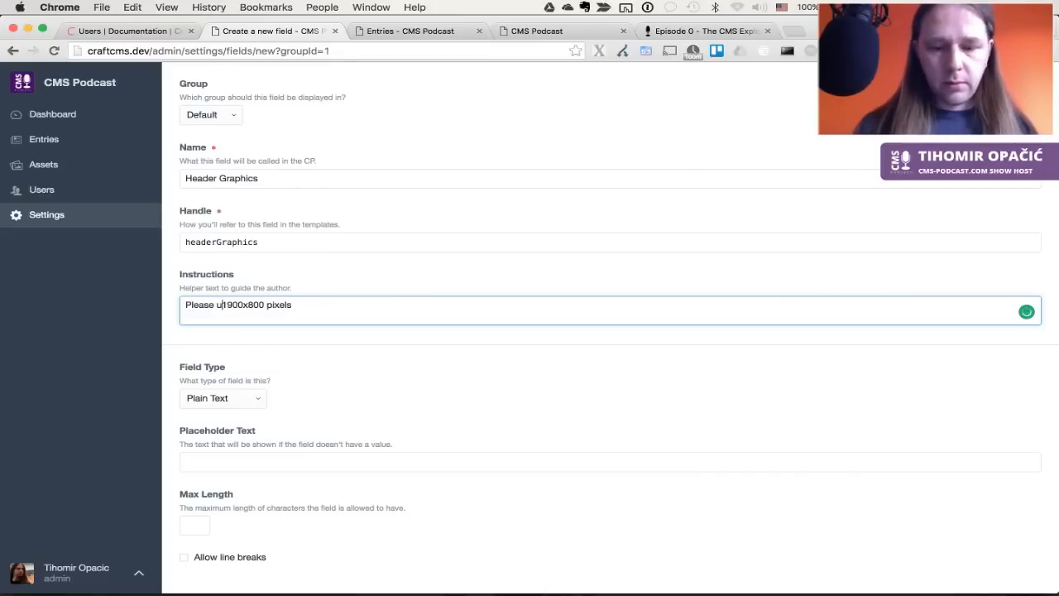
{"action": "type", "text": "load image "}
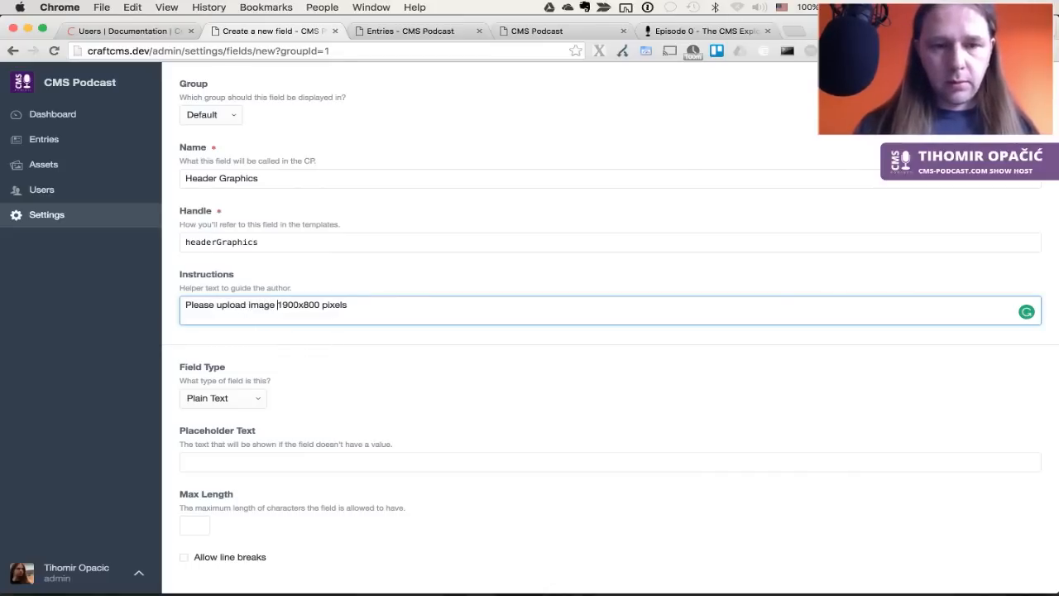
{"action": "type", "text": "that's"}
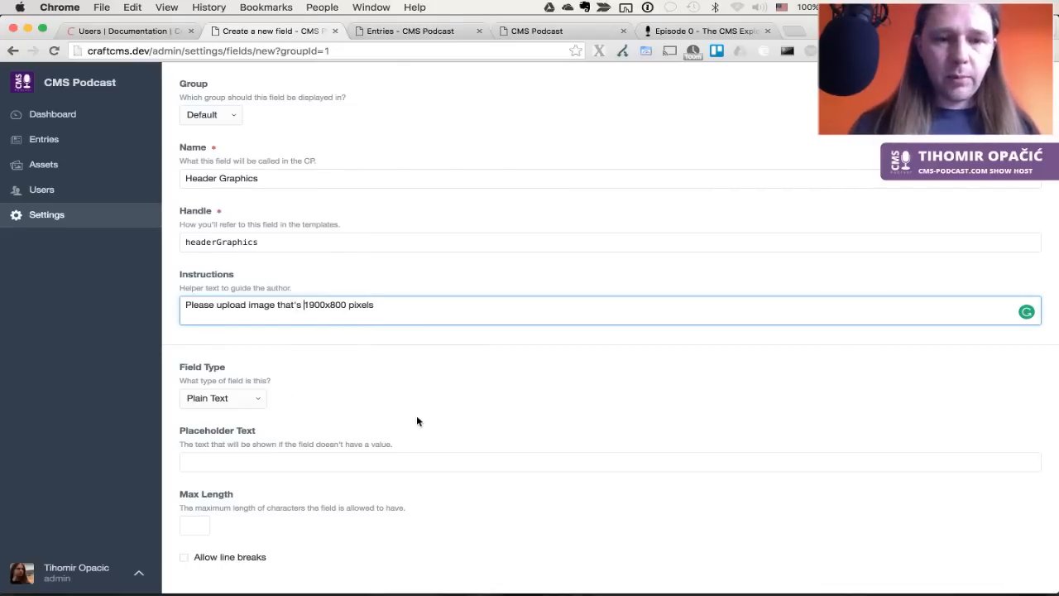
{"action": "scroll", "coordinate": [416, 415], "scroll_direction": "down", "scroll_amount": 3}
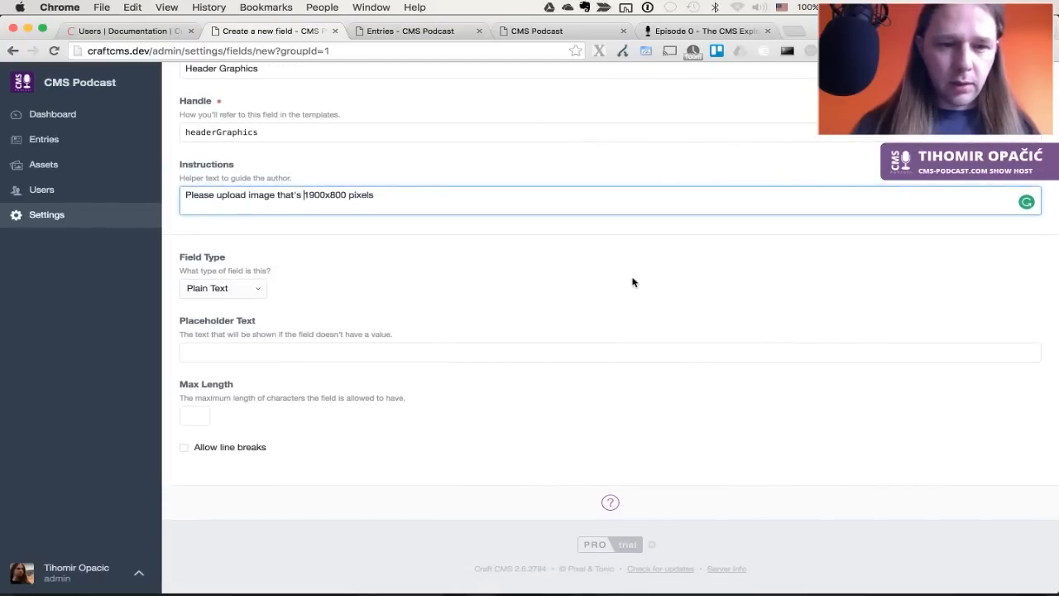
{"action": "left_click", "coordinate": [260, 294]}
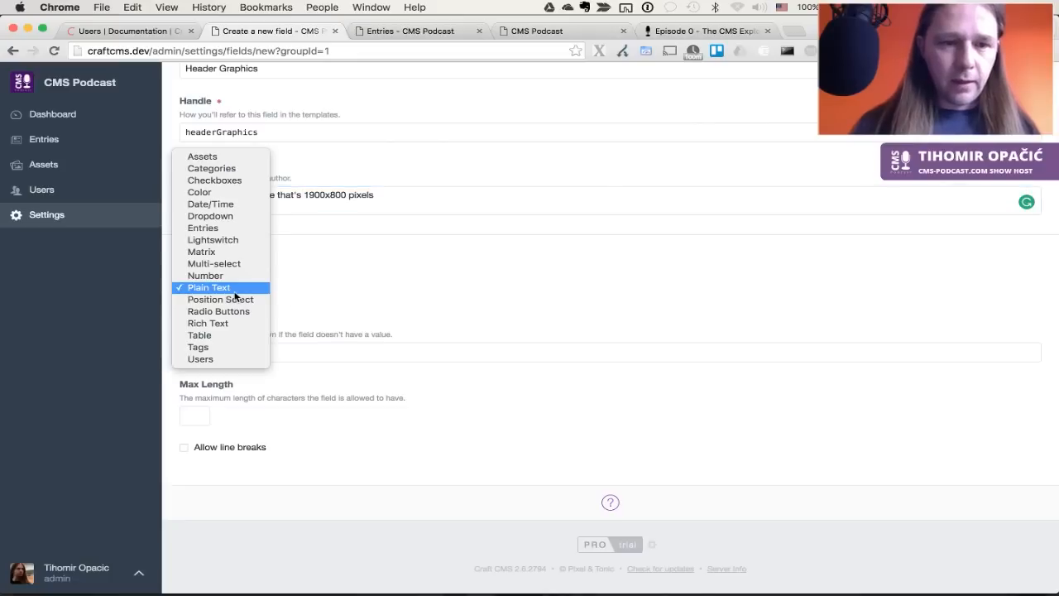
{"action": "left_click", "coordinate": [236, 159]}
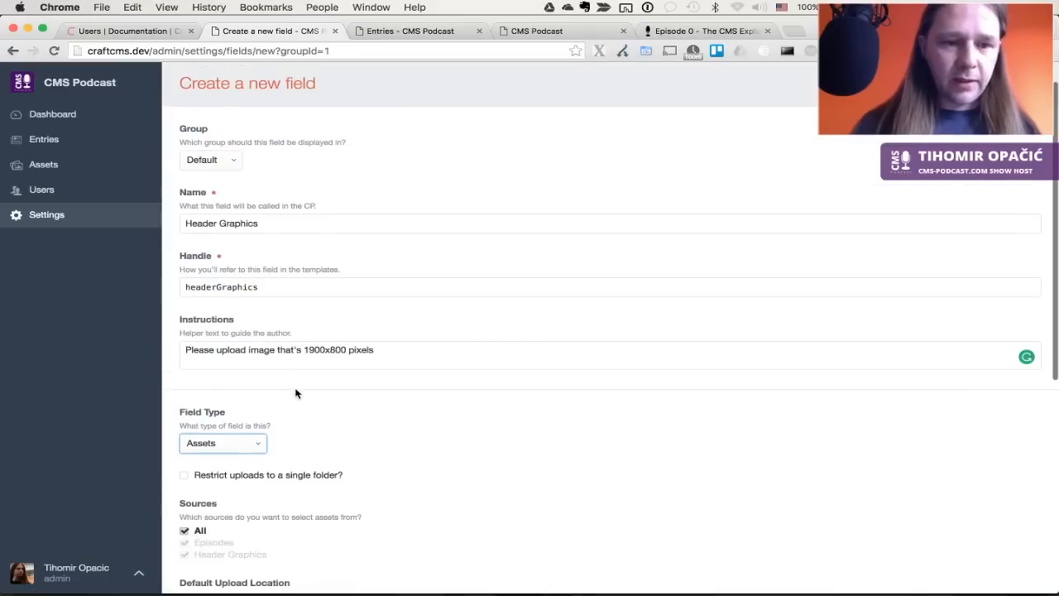
{"action": "scroll", "coordinate": [295, 392], "scroll_direction": "down", "scroll_amount": 3}
{"action": "left_click", "coordinate": [310, 285]}
{"action": "scroll", "coordinate": [309, 286], "scroll_direction": "down", "scroll_amount": 3}
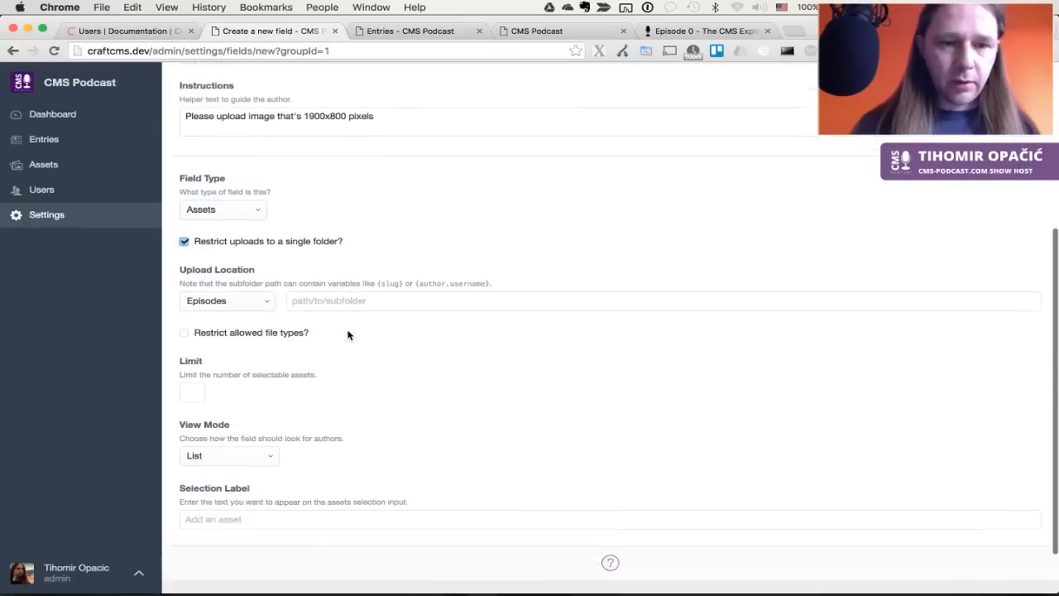
{"action": "left_click", "coordinate": [248, 266]}
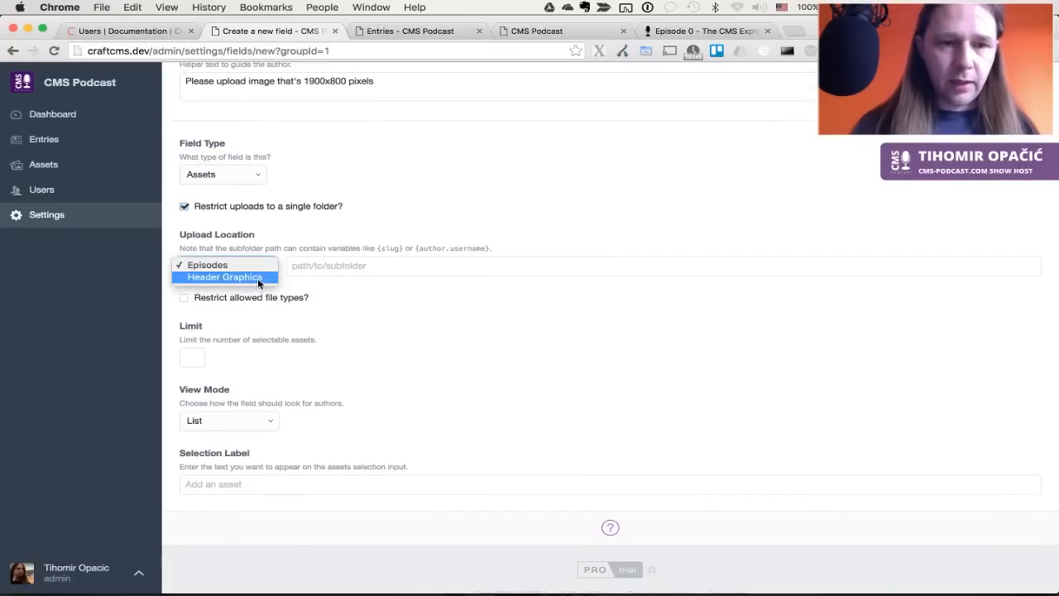
{"action": "left_click", "coordinate": [257, 278]}
Allow only images, limit to 1, show large thumbnails, and save the field
{"action": "scroll", "coordinate": [437, 350], "scroll_direction": "down", "scroll_amount": 1}
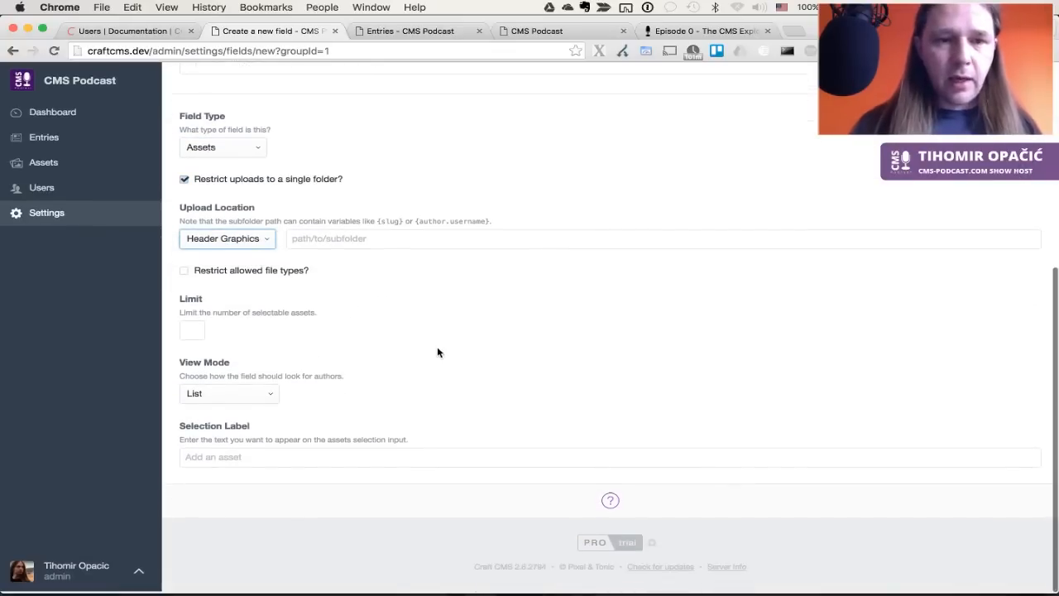
{"action": "left_click", "coordinate": [289, 273]}
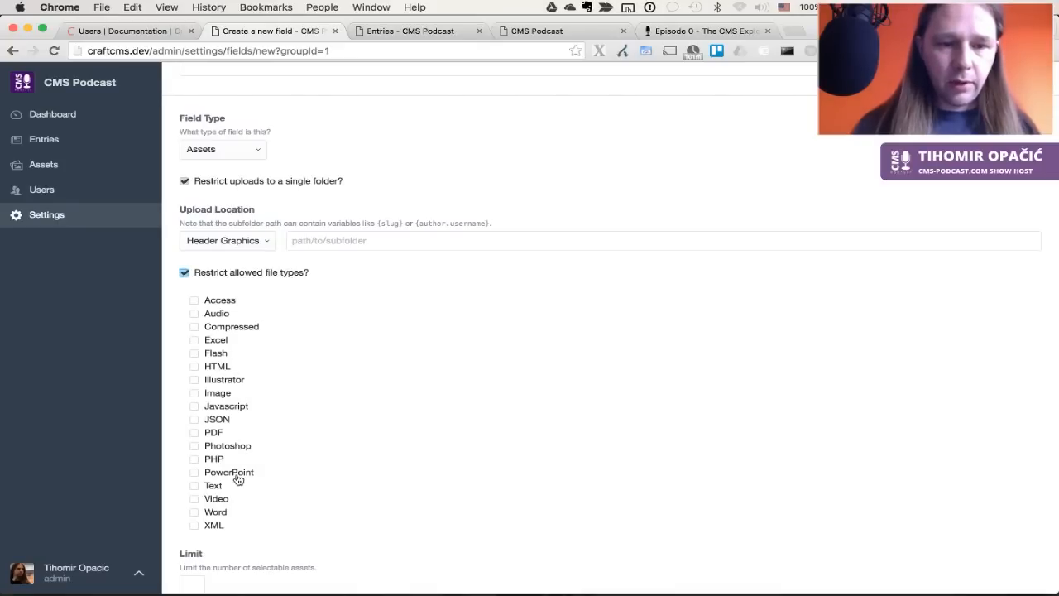
{"action": "left_click", "coordinate": [221, 395]}
{"action": "scroll", "coordinate": [340, 432], "scroll_direction": "down", "scroll_amount": 4}
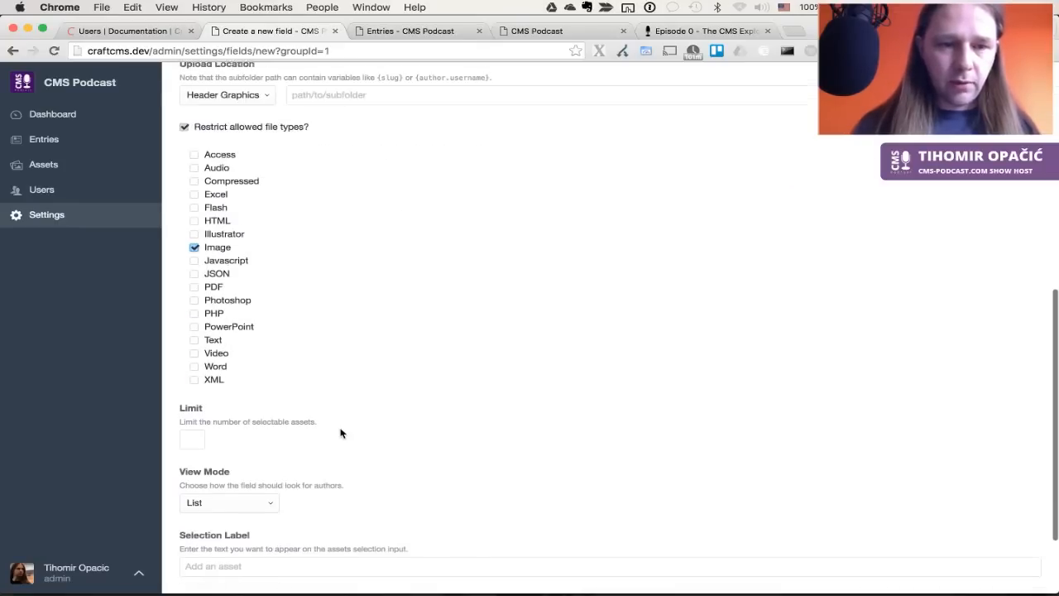
{"action": "left_click", "coordinate": [191, 435]}
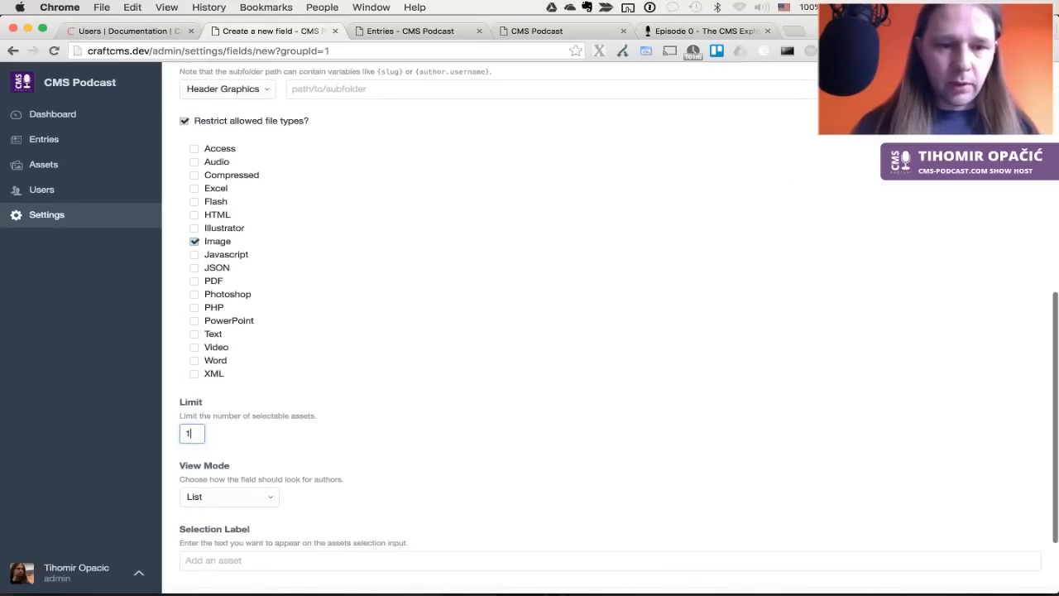
{"action": "scroll", "coordinate": [190, 433], "scroll_direction": "down", "scroll_amount": 3}
{"action": "left_click", "coordinate": [228, 397]}
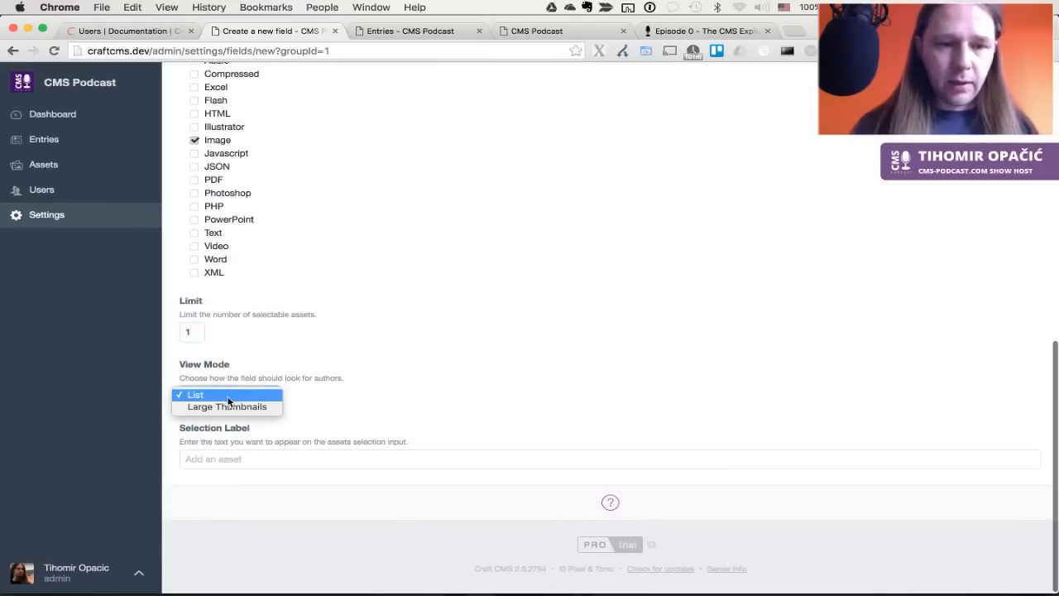
{"action": "left_click", "coordinate": [225, 405]}
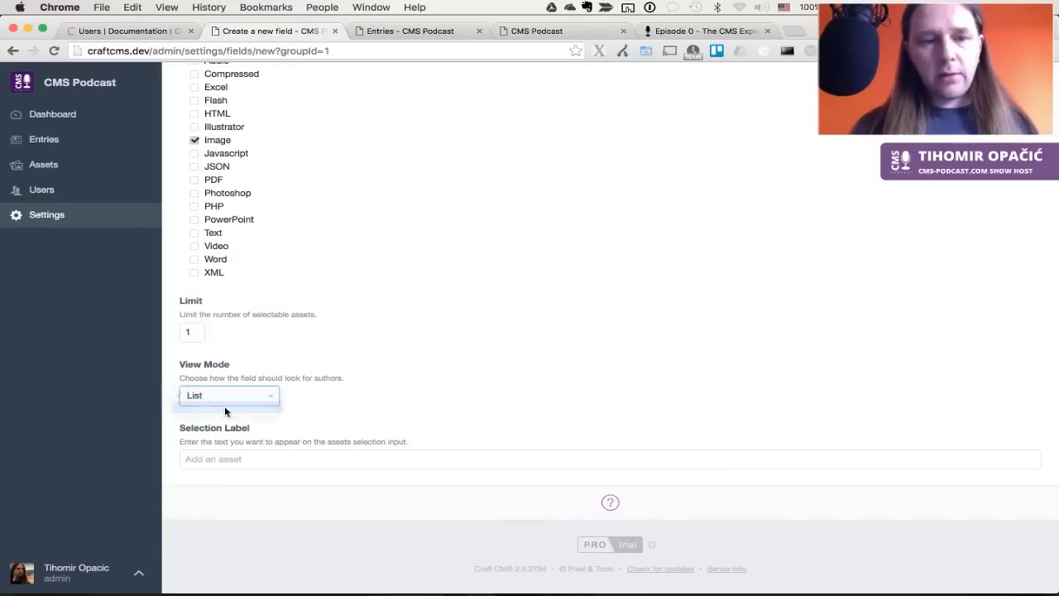
{"action": "key", "text": "super+s"}
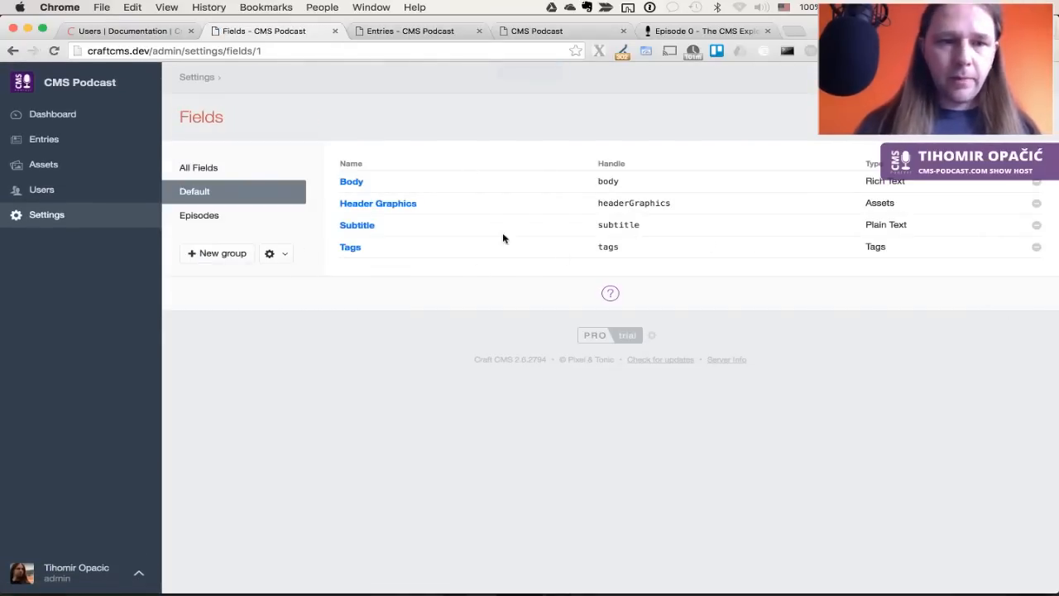
Rename the Blog section's News entry type to 'Blog' with handle 'blog'
{"action": "left_click", "coordinate": [51, 217]}
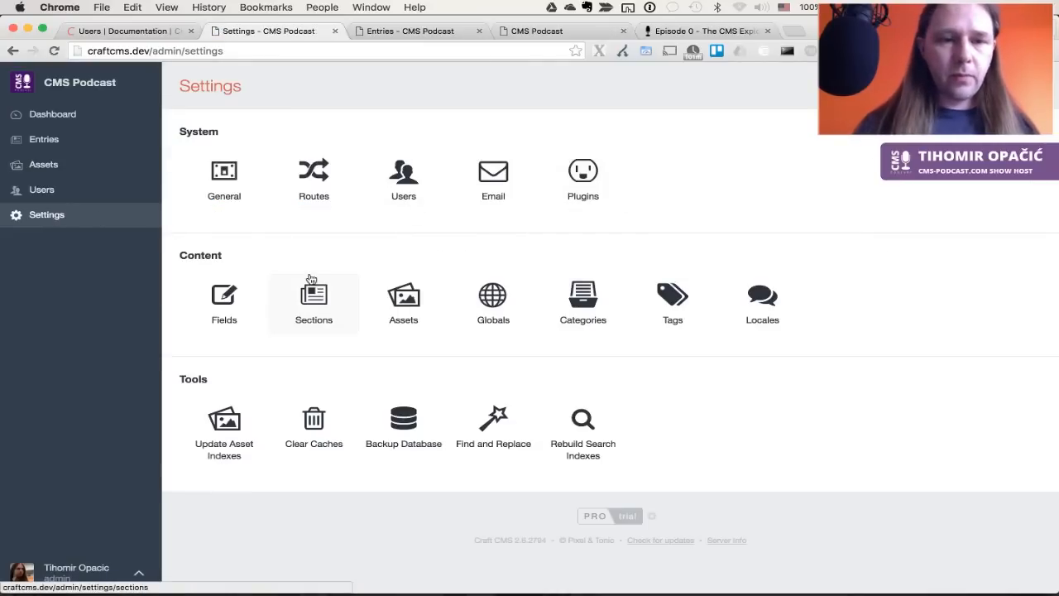
{"action": "left_click", "coordinate": [325, 306]}
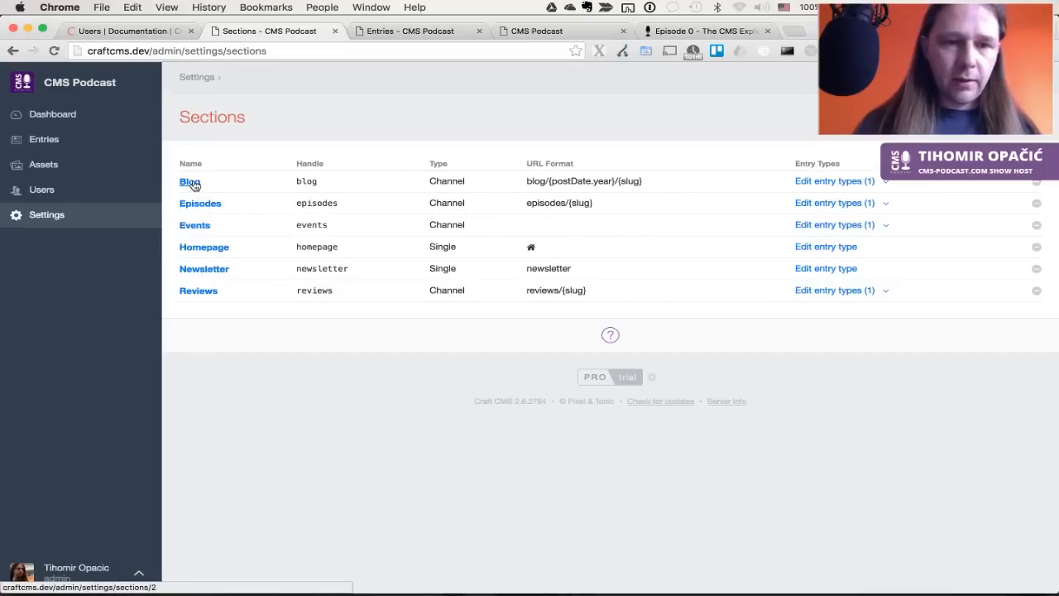
{"action": "left_click", "coordinate": [849, 180]}
{"action": "left_click", "coordinate": [188, 184]}
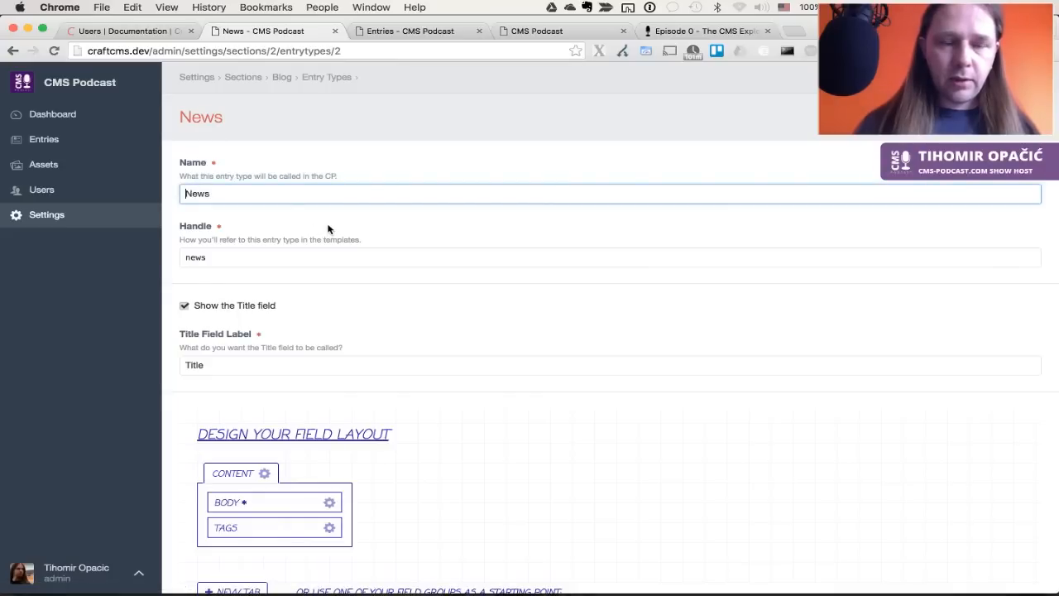
{"action": "key", "text": "super+a"}
{"action": "type", "text": "Blog"}
{"action": "key", "text": "Tab"}
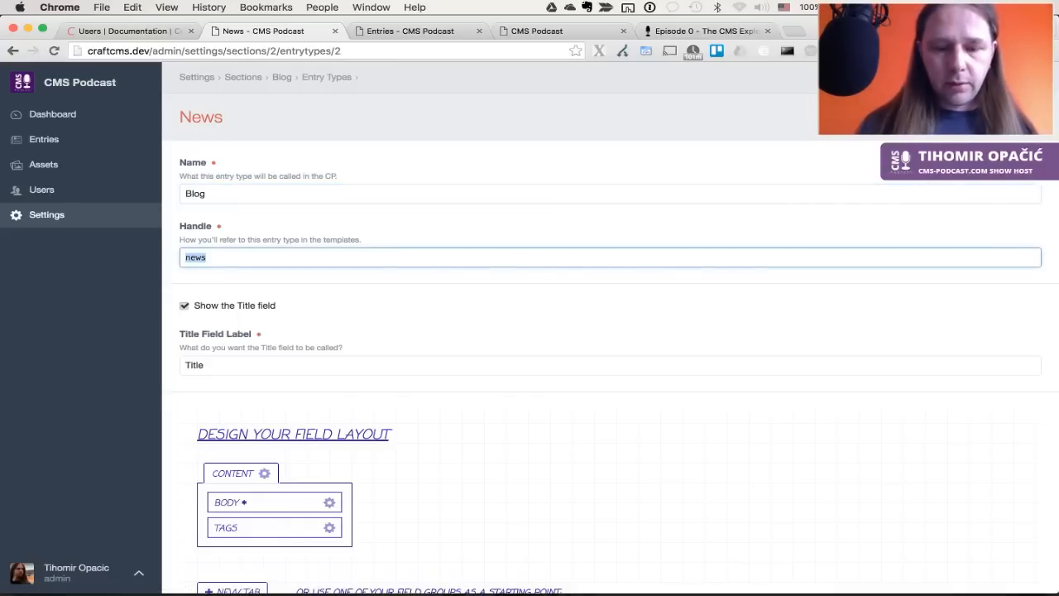
{"action": "type", "text": "blog"}
{"action": "left_click", "coordinate": [367, 323]}
Add Header Graphics and Subtitle to the Content tab and save the entry type
{"action": "scroll", "coordinate": [366, 323], "scroll_direction": "down", "scroll_amount": 3}
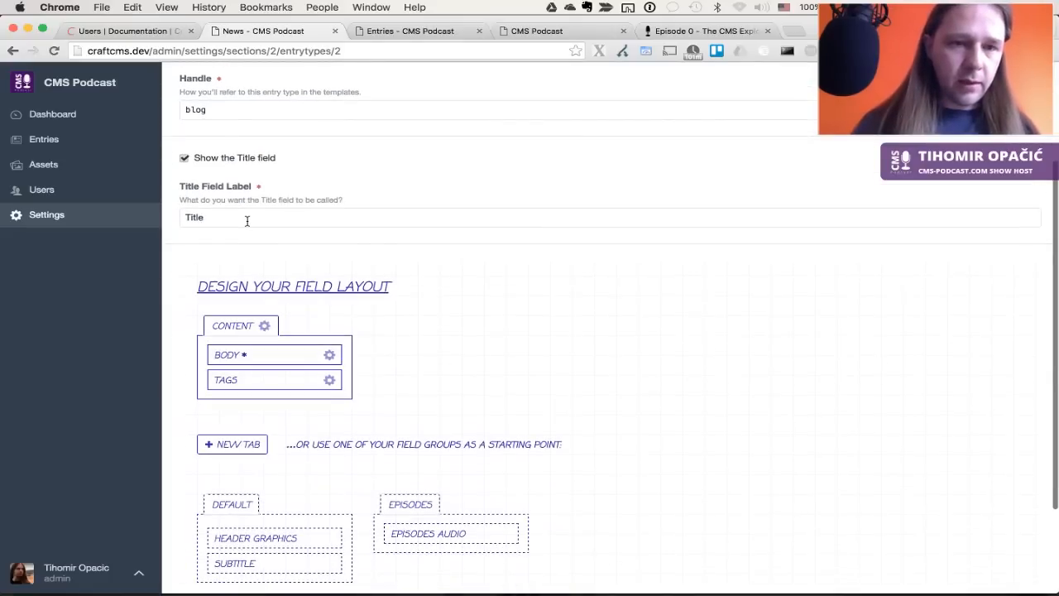
{"action": "scroll", "coordinate": [407, 350], "scroll_direction": "down", "scroll_amount": 3}
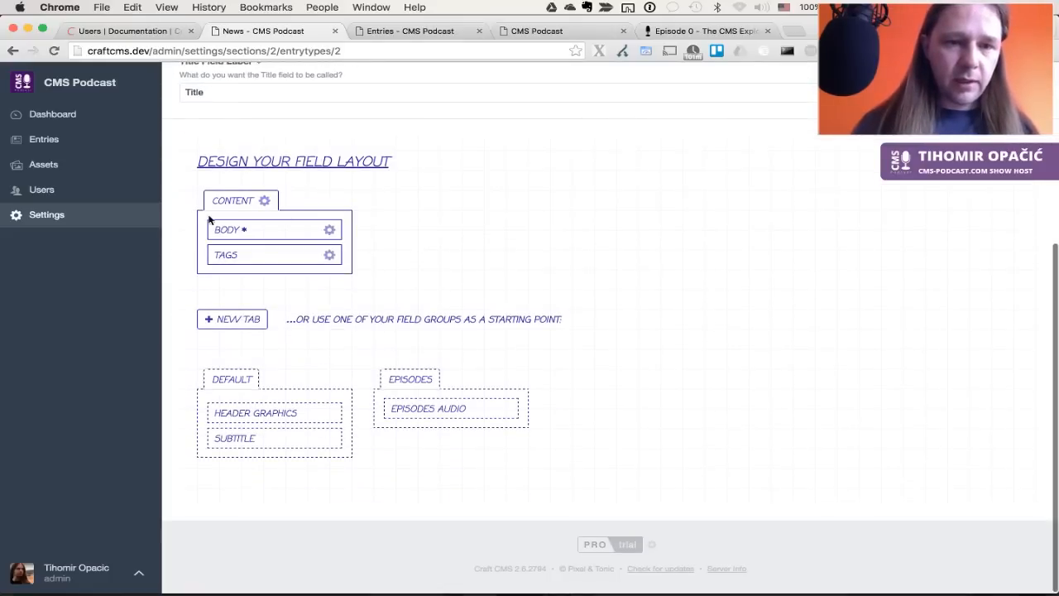
{"action": "left_click_drag", "start_coordinate": [272, 416], "coordinate": [263, 275]}
{"action": "left_click_drag", "start_coordinate": [242, 407], "coordinate": [249, 258]}
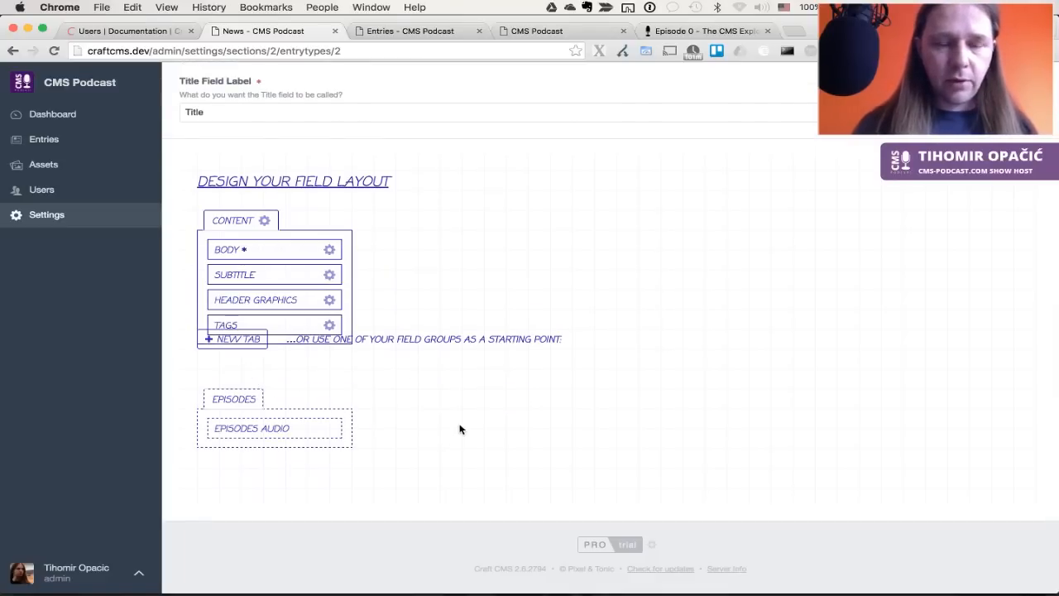
{"action": "scroll", "coordinate": [460, 429], "scroll_direction": "up", "scroll_amount": 5}
{"action": "key", "text": "super+s"}
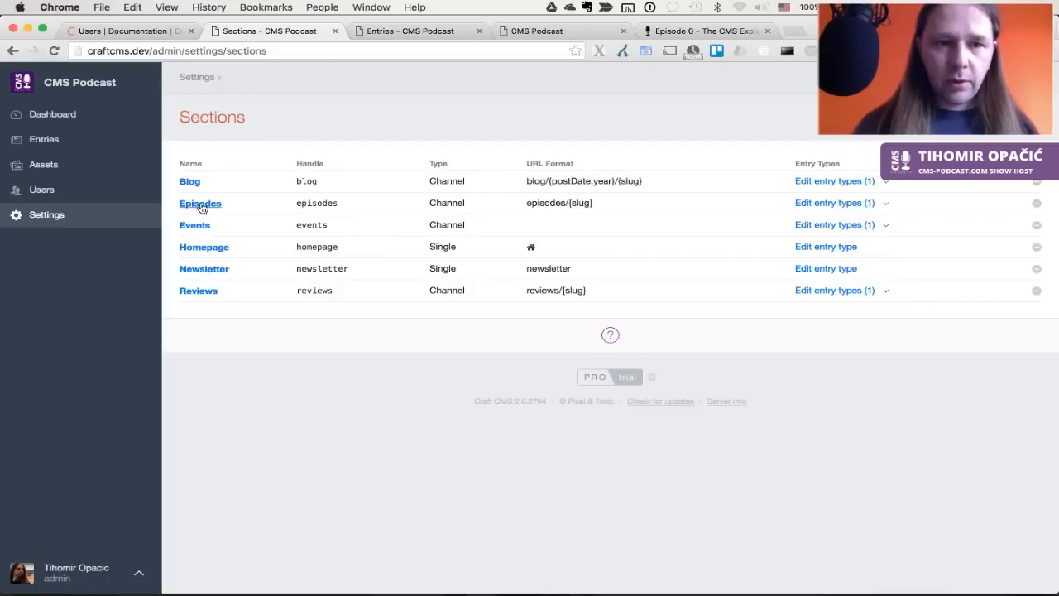
Open the Episodes section's Episodes entry type for editing
{"action": "left_click", "coordinate": [201, 206]}
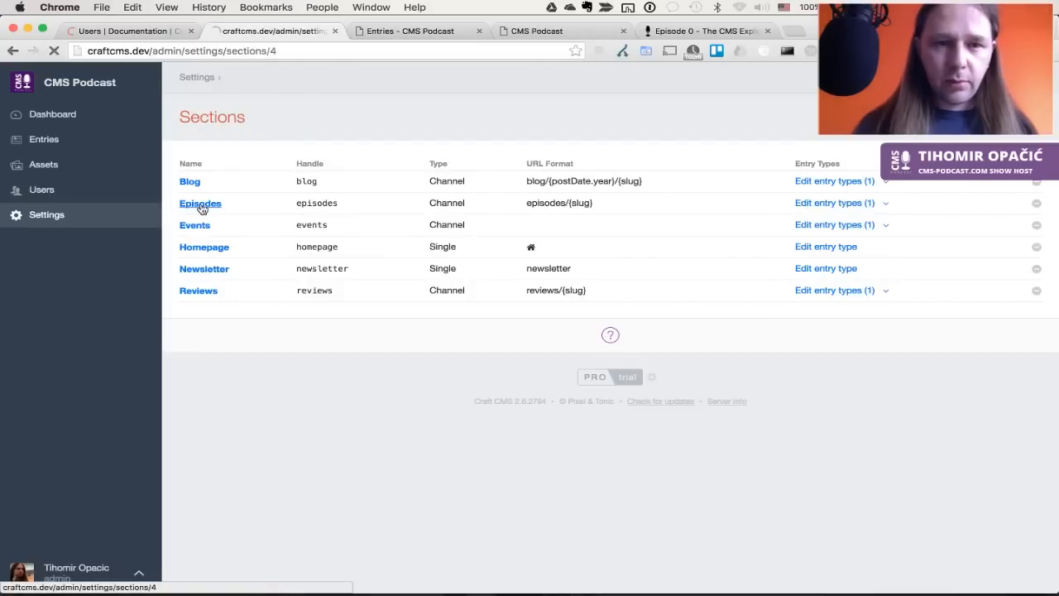
{"action": "left_click", "coordinate": [12, 51]}
{"action": "left_click", "coordinate": [861, 203]}
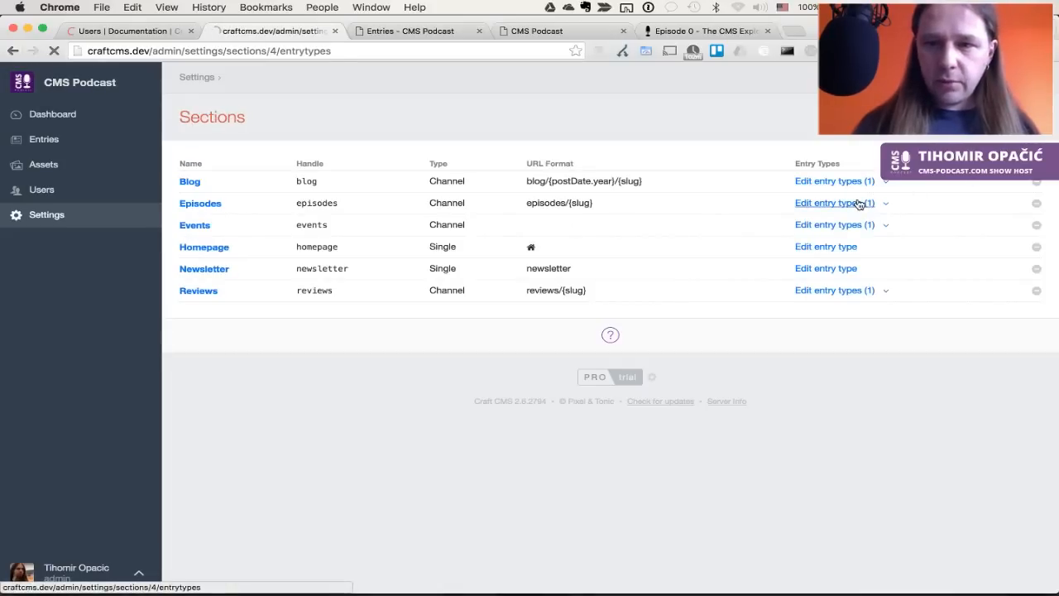
{"action": "left_click", "coordinate": [211, 184]}
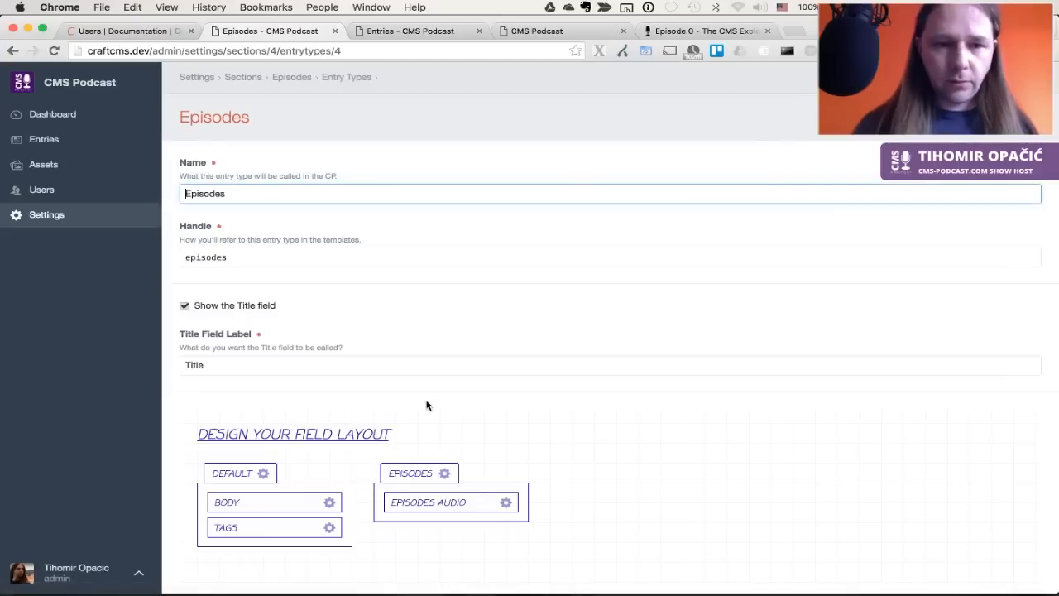
Drag Header Graphics and Subtitle below Body in the Default tab, save, and return to Sections
{"action": "scroll", "coordinate": [395, 406], "scroll_direction": "down", "scroll_amount": 5}
{"action": "scroll", "coordinate": [395, 406], "scroll_direction": "down", "scroll_amount": 3}
{"action": "left_click_drag", "start_coordinate": [279, 411], "coordinate": [279, 241]}
{"action": "left_click_drag", "start_coordinate": [245, 412], "coordinate": [248, 231]}
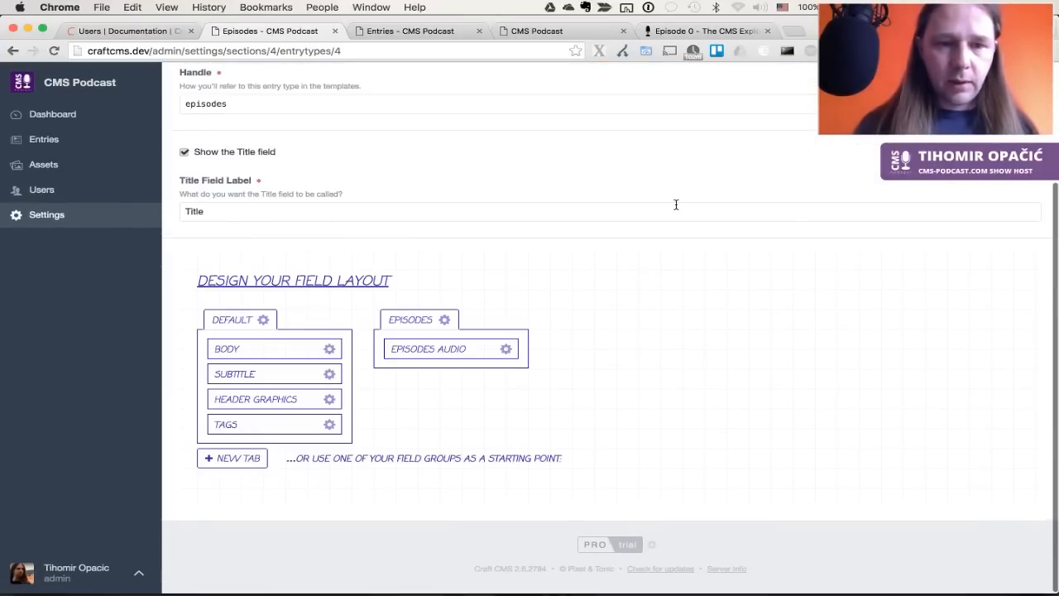
{"action": "scroll", "coordinate": [676, 204], "scroll_direction": "up", "scroll_amount": 4}
{"action": "key", "text": "super+s"}
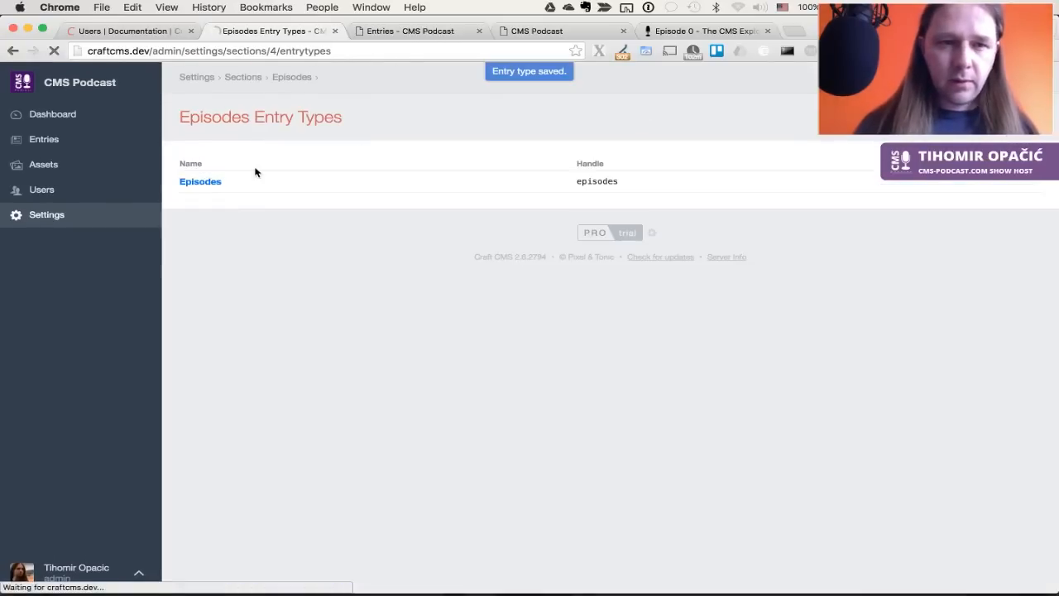
{"action": "left_click", "coordinate": [253, 78]}
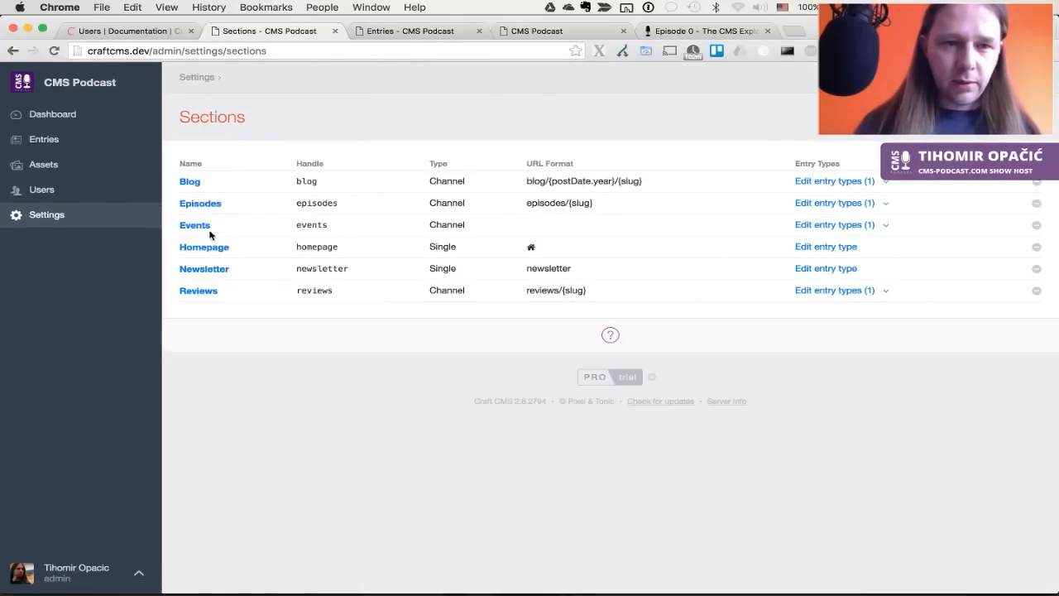
Open the Events section settings, then close the developer tools on the Episode 0 page
{"action": "left_click", "coordinate": [204, 227]}
{"action": "left_click", "coordinate": [245, 220]}
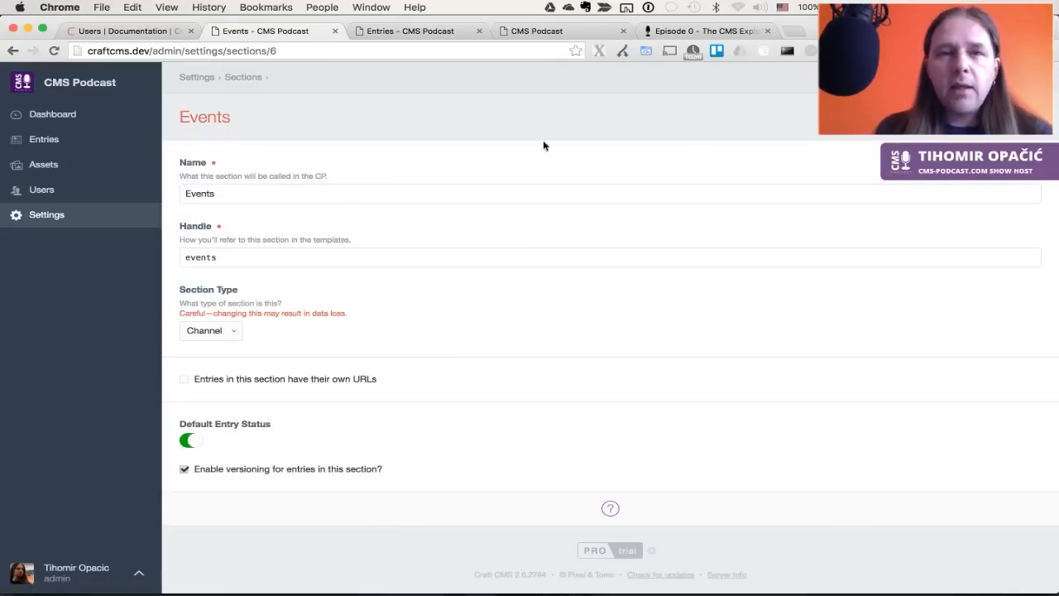
{"action": "left_click", "coordinate": [571, 33]}
{"action": "left_click", "coordinate": [666, 30]}
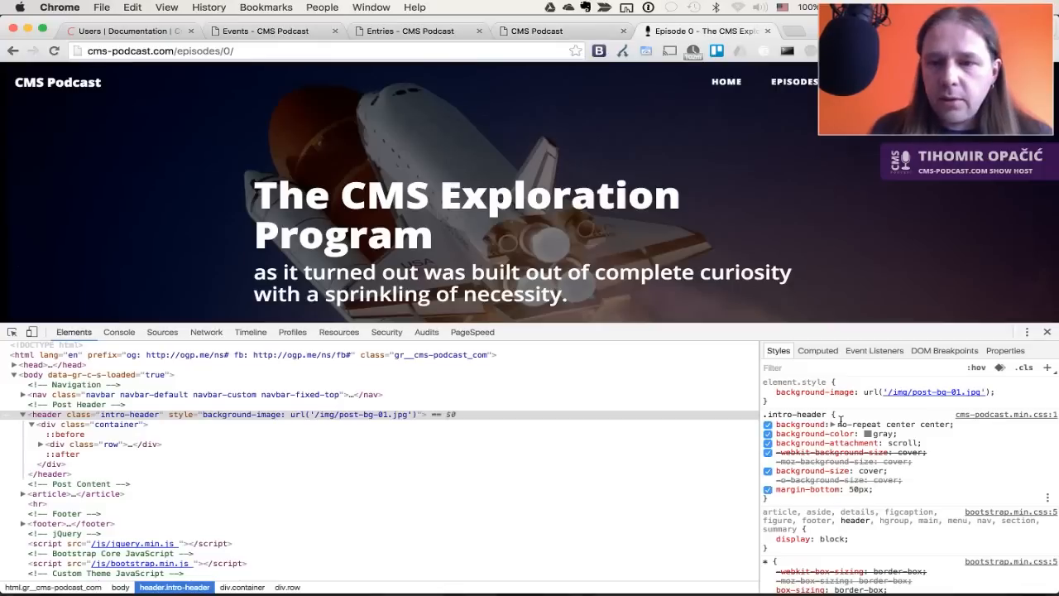
{"action": "key", "text": "Escape"}
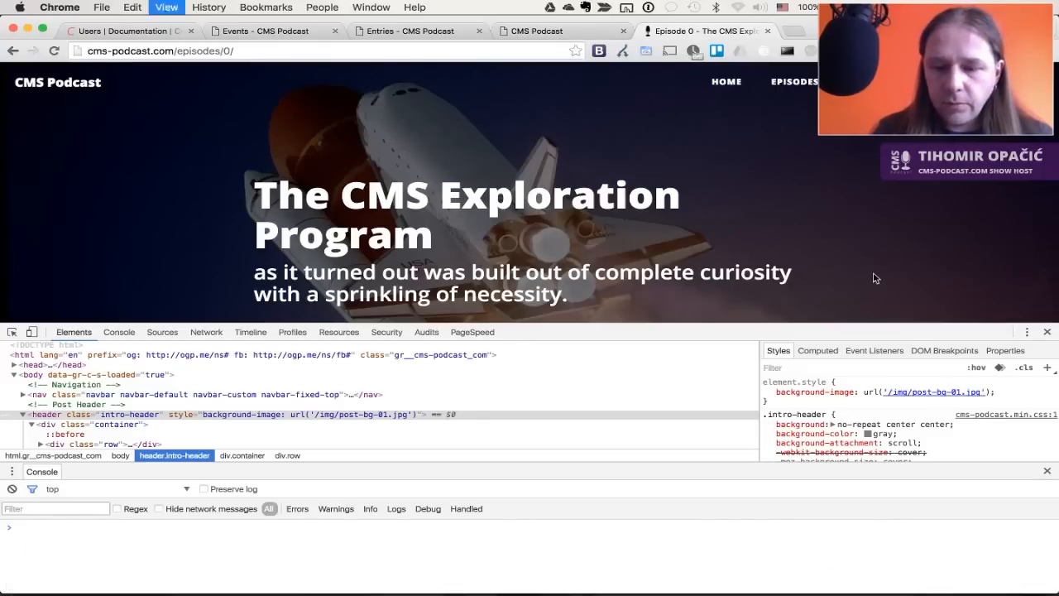
{"action": "key", "text": "super+alt+i"}
{"action": "scroll", "coordinate": [877, 282], "scroll_direction": "down", "scroll_amount": 3}
{"action": "scroll", "coordinate": [876, 282], "scroll_direction": "up", "scroll_amount": 3}
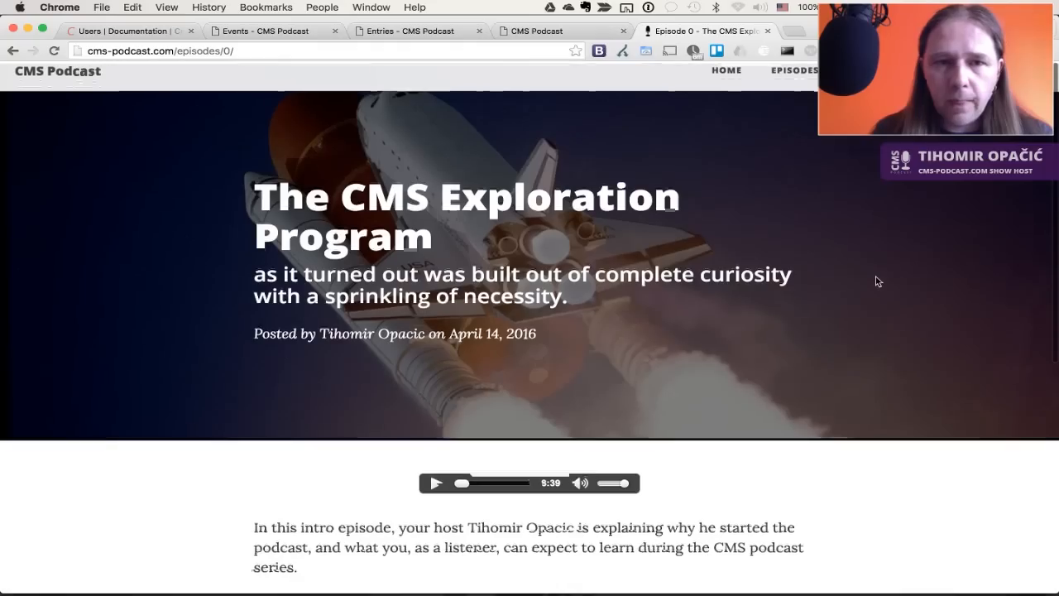
Review the 'Experiencing Craft CMS' event and its date on the podcast home page
{"action": "left_click", "coordinate": [62, 81]}
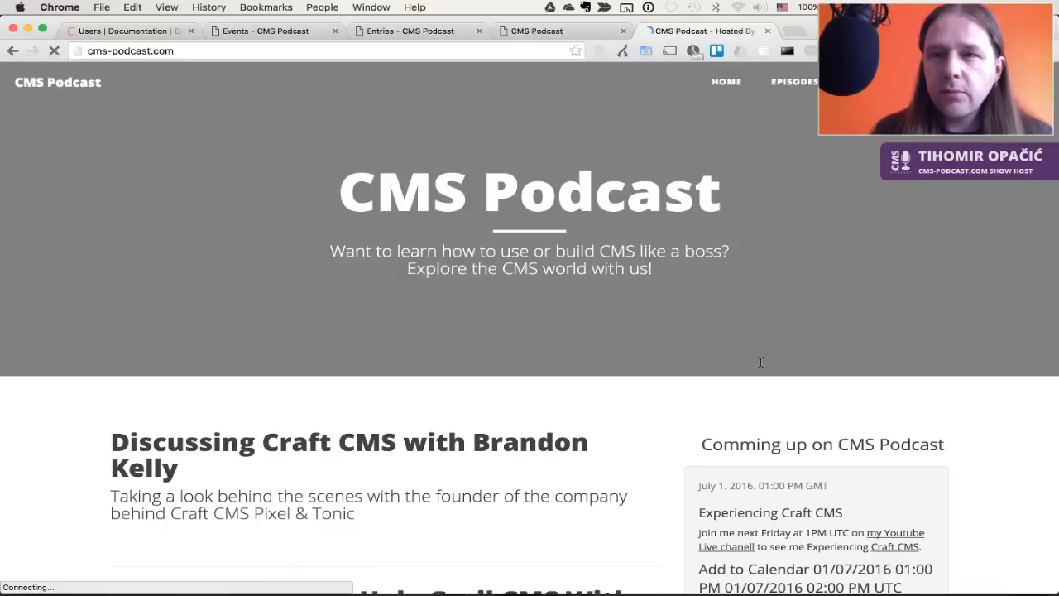
{"action": "scroll", "coordinate": [760, 360], "scroll_direction": "down", "scroll_amount": 5}
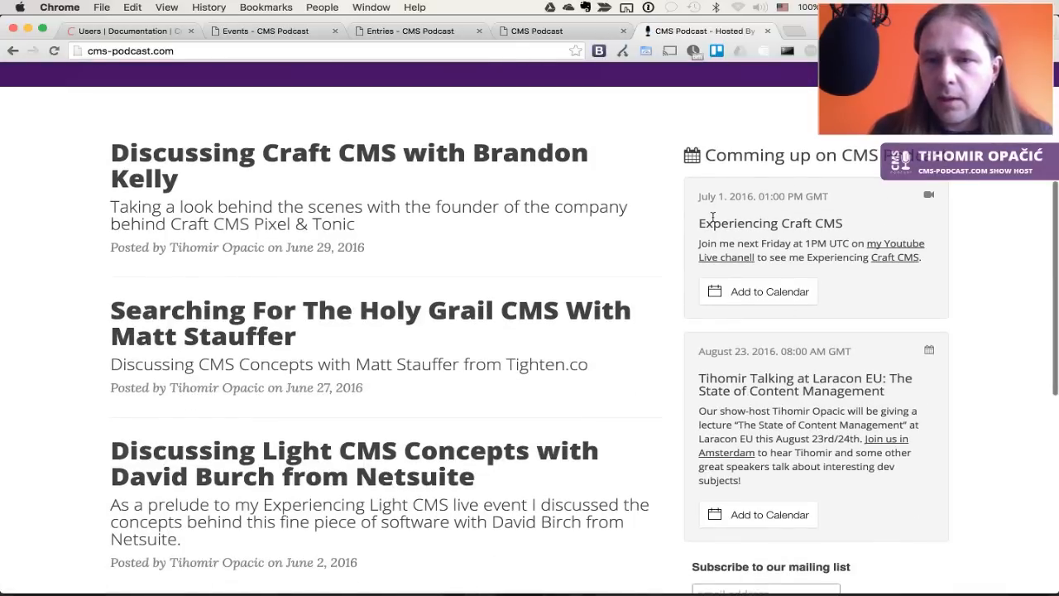
{"action": "left_click_drag", "start_coordinate": [700, 223], "coordinate": [858, 223]}
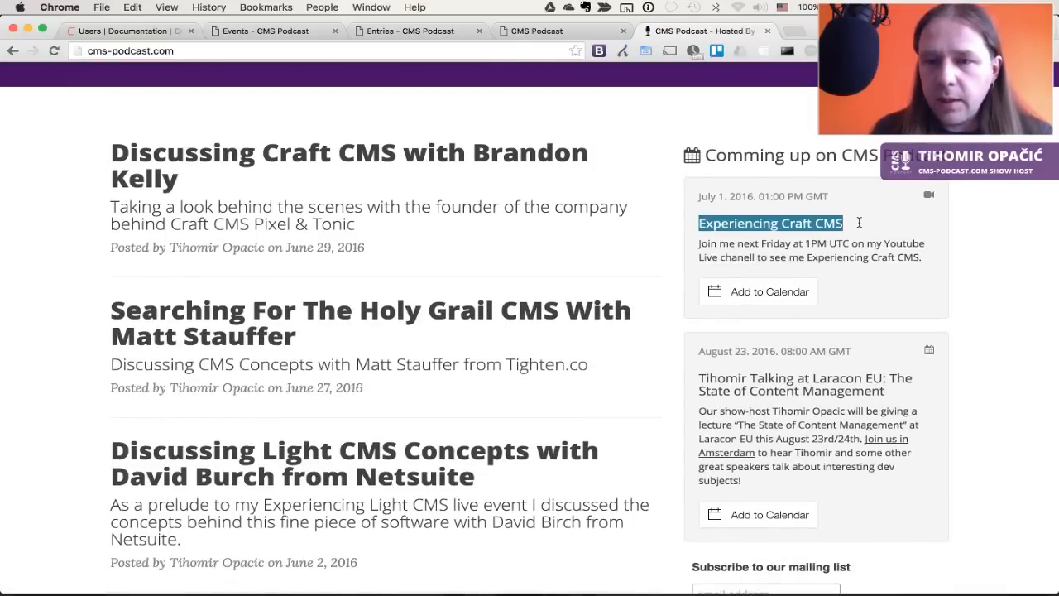
{"action": "left_click_drag", "start_coordinate": [699, 243], "coordinate": [928, 263]}
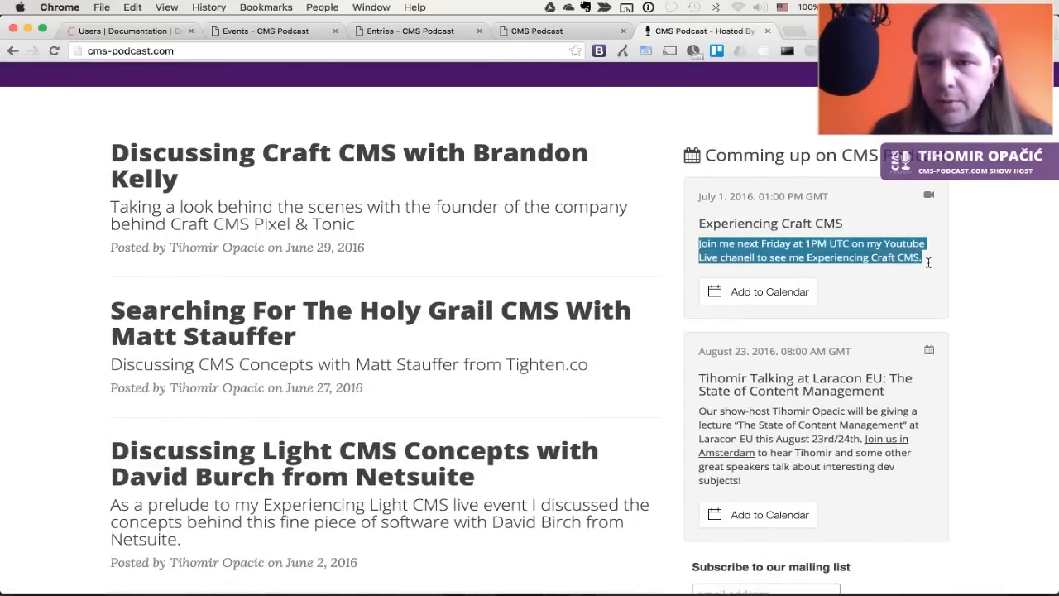
{"action": "left_click", "coordinate": [887, 285]}
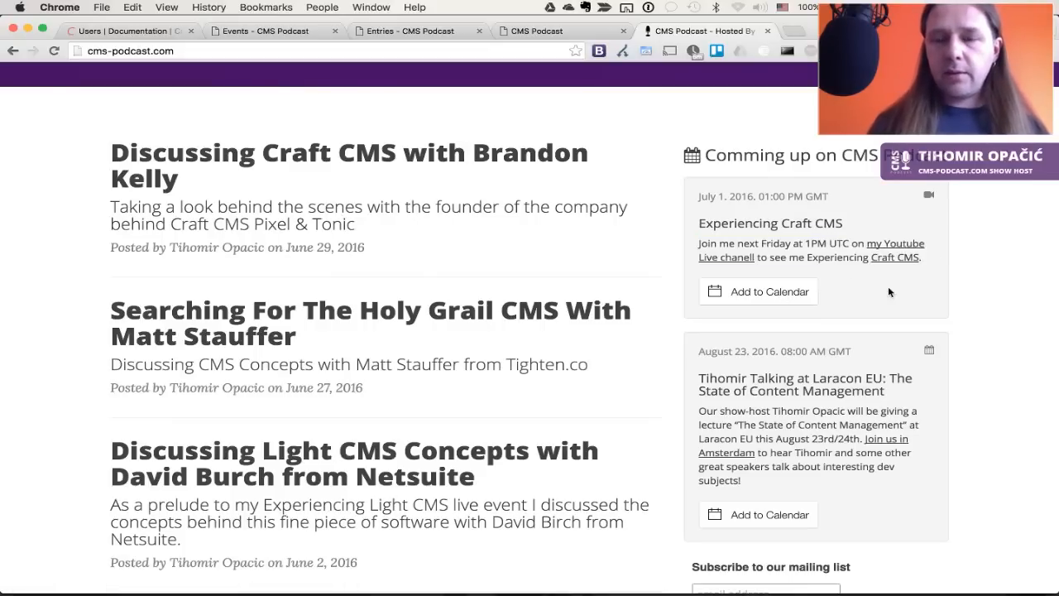
{"action": "left_click_drag", "start_coordinate": [699, 199], "coordinate": [842, 192]}
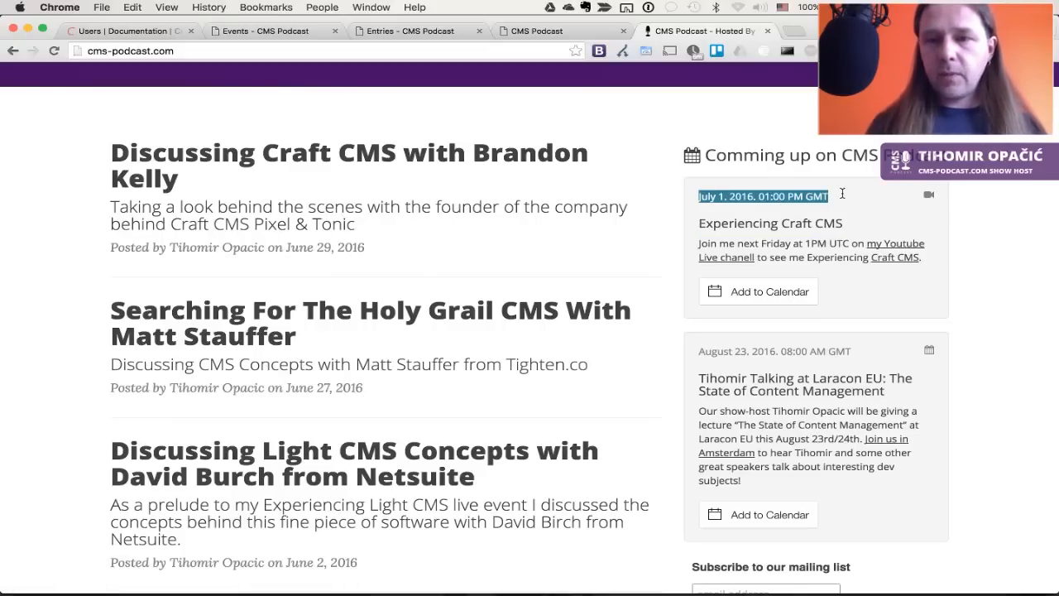
{"action": "left_click", "coordinate": [845, 192]}
{"action": "key", "text": "super+2"}
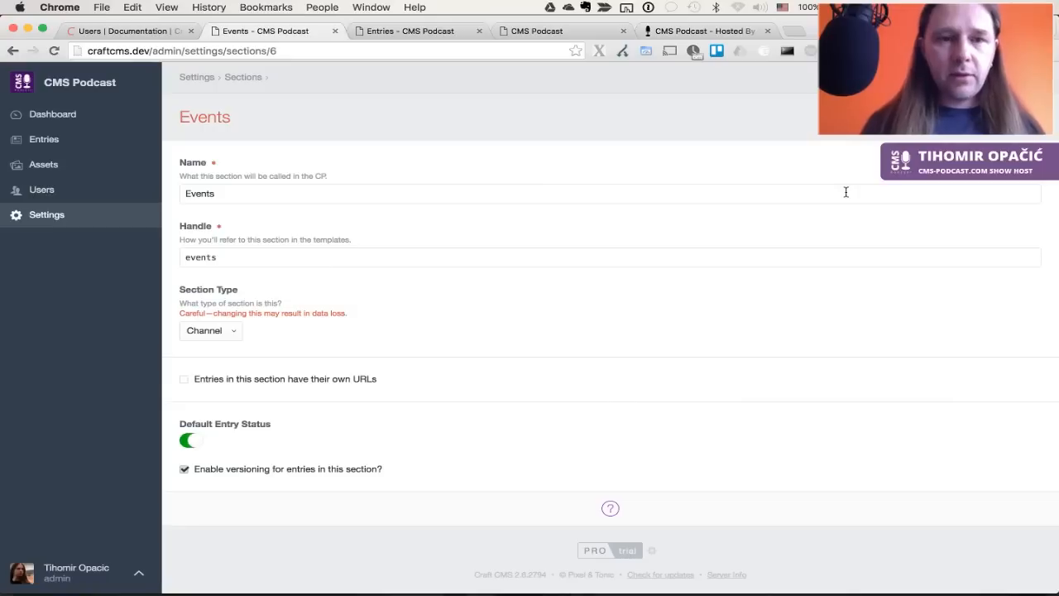
Start a new Default-group field named 'Date And Time'
{"action": "left_click", "coordinate": [54, 218]}
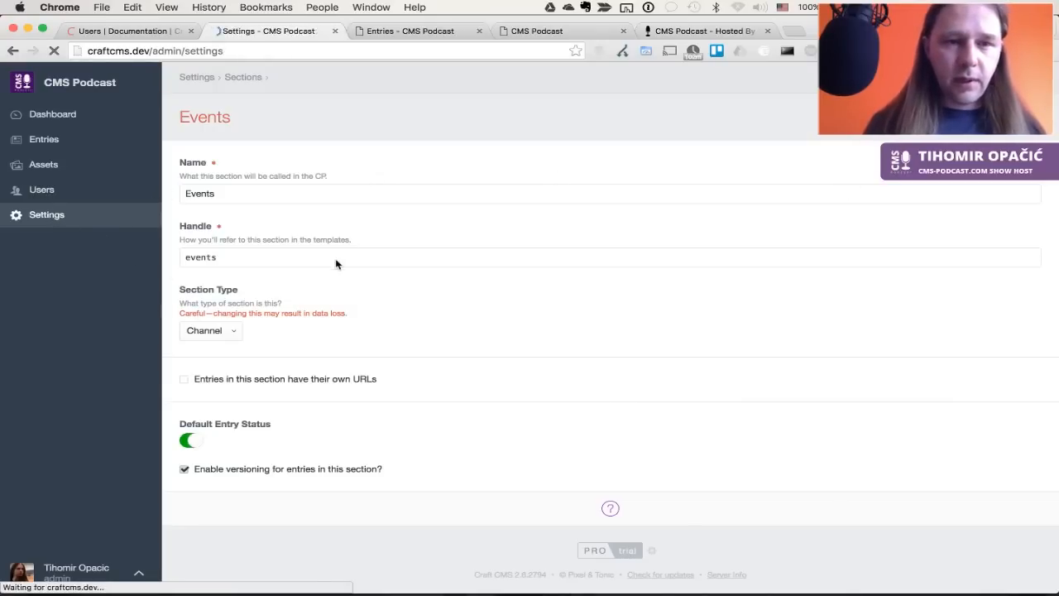
{"action": "left_click", "coordinate": [228, 296]}
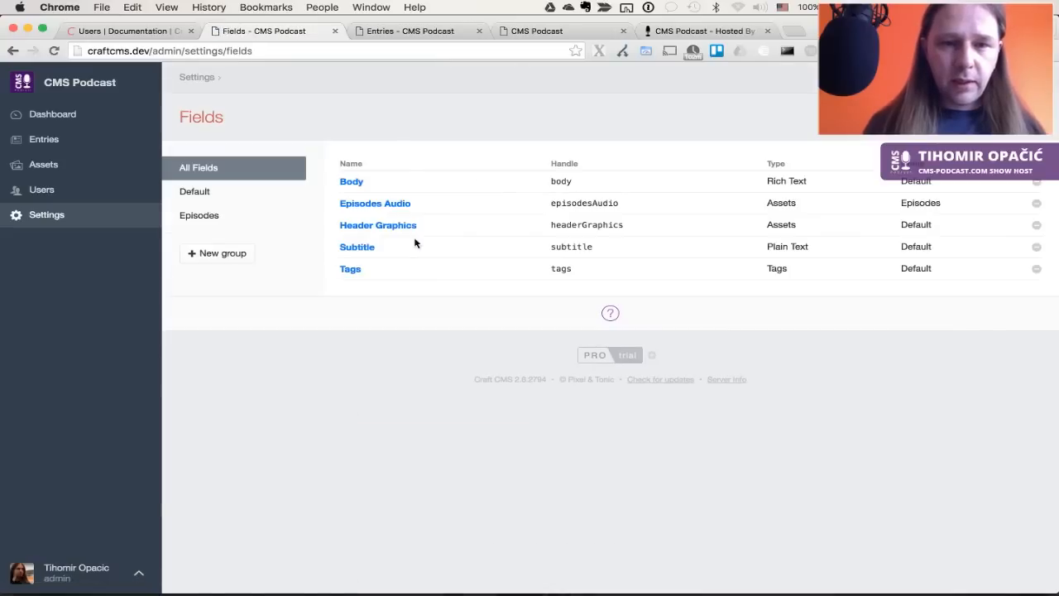
{"action": "left_click", "coordinate": [218, 197]}
{"action": "left_click", "coordinate": [1018, 136]}
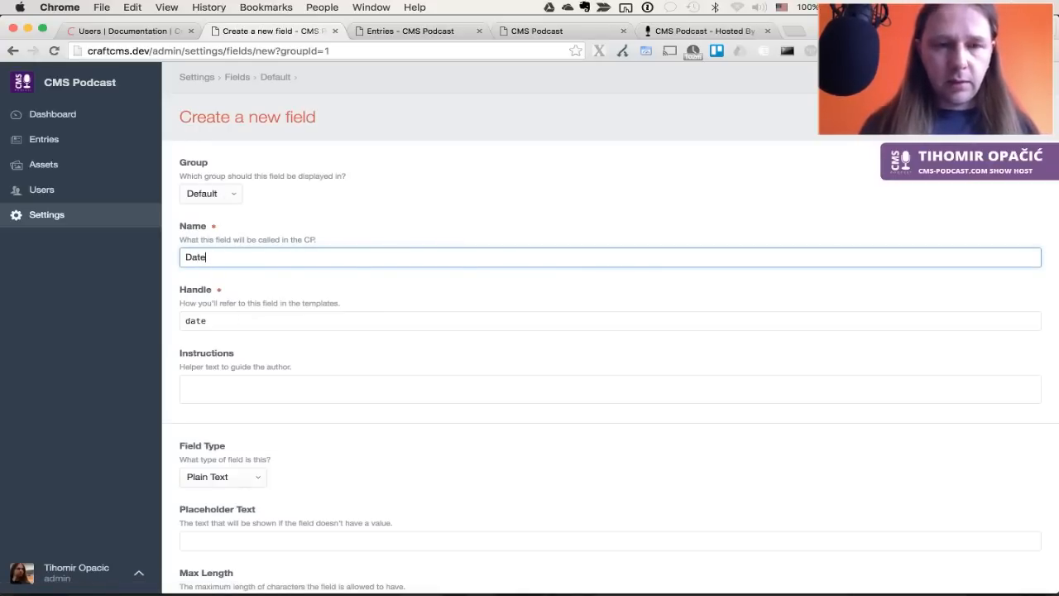
{"action": "type", "text": "ime"}
{"action": "key", "text": "Tab"}
Make it a Date/Time field showing date and time, and save it
{"action": "scroll", "coordinate": [277, 361], "scroll_direction": "down", "scroll_amount": 3}
{"action": "left_click", "coordinate": [246, 291]}
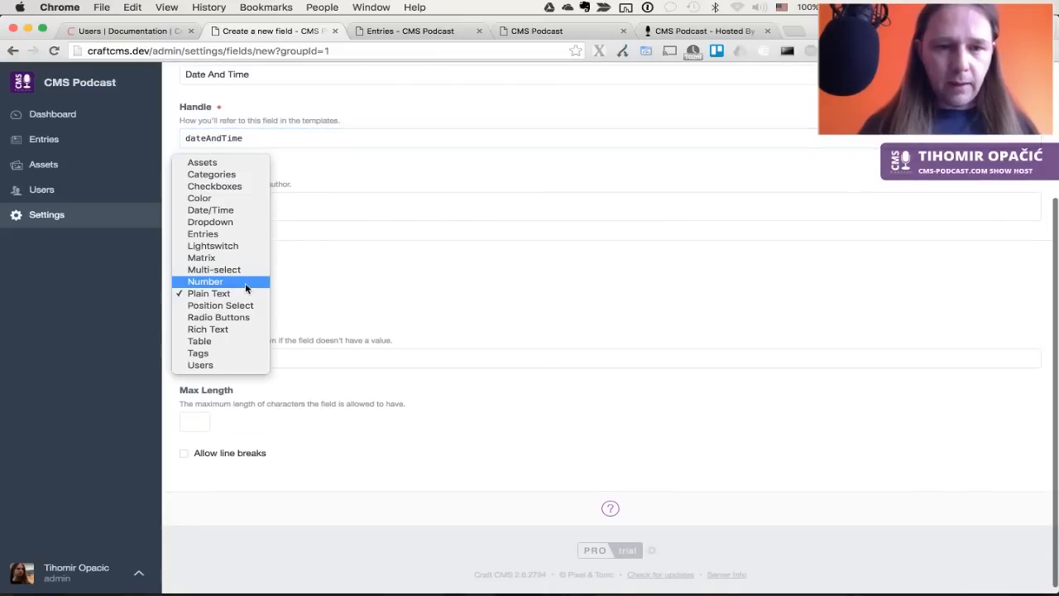
{"action": "left_click", "coordinate": [234, 209]}
{"action": "scroll", "coordinate": [255, 368], "scroll_direction": "down", "scroll_amount": 2}
{"action": "left_click", "coordinate": [234, 412]}
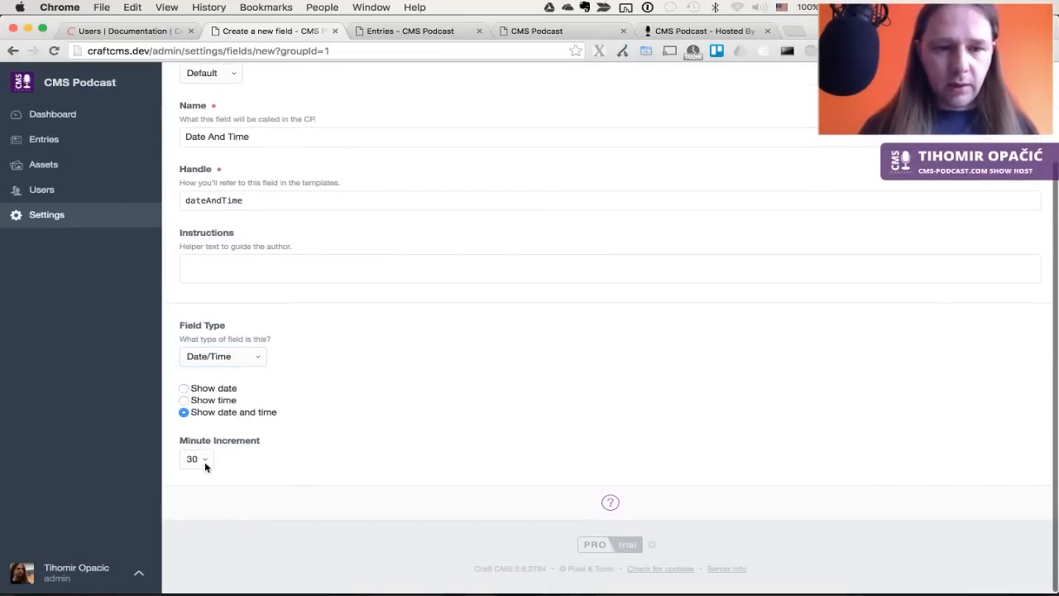
{"action": "scroll", "coordinate": [695, 362], "scroll_direction": "up", "scroll_amount": 4}
{"action": "left_click", "coordinate": [1003, 117]}
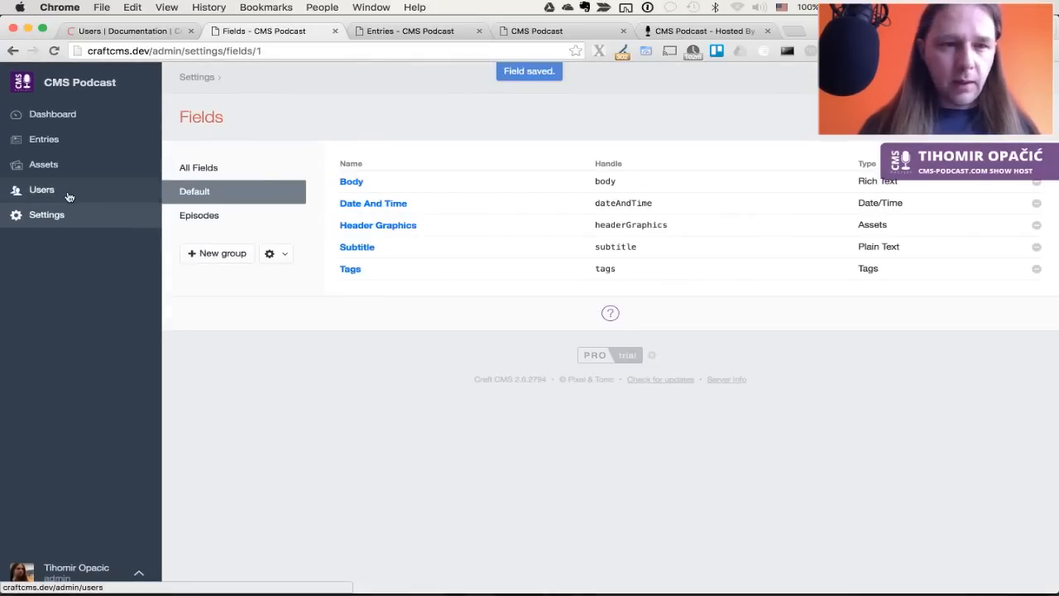
{"action": "left_click", "coordinate": [46, 221]}
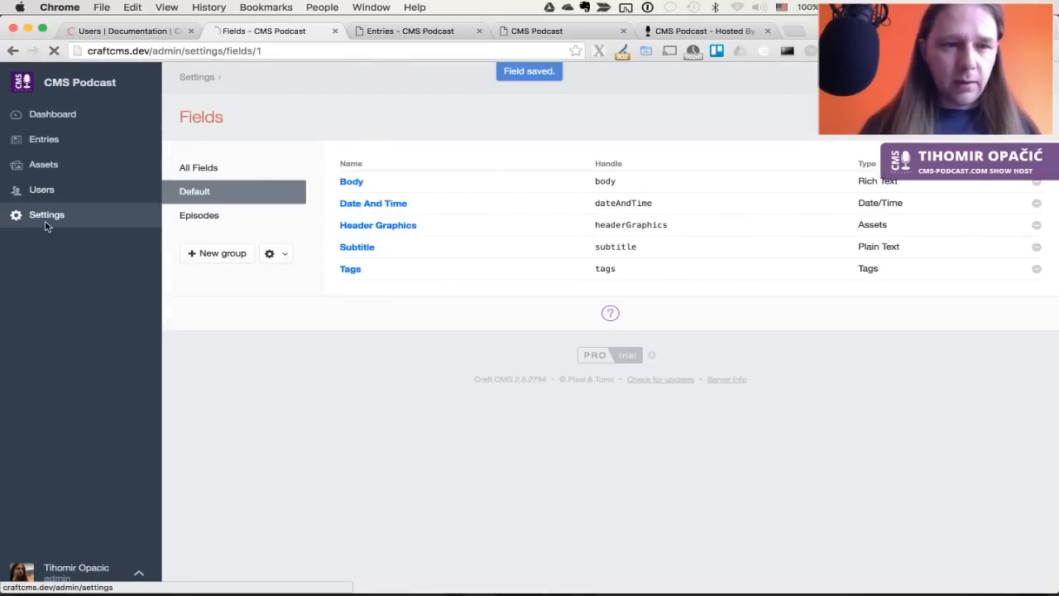
{"action": "left_click", "coordinate": [314, 291]}
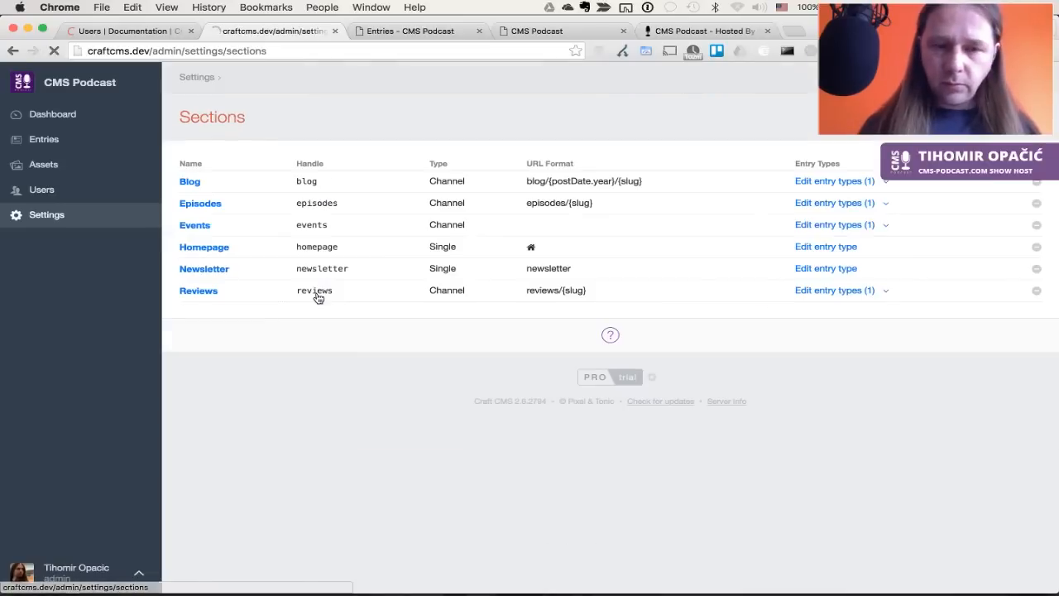
Open the Events entry type and add the Default field group as a layout tab
{"action": "left_click", "coordinate": [823, 225]}
{"action": "left_click", "coordinate": [205, 183]}
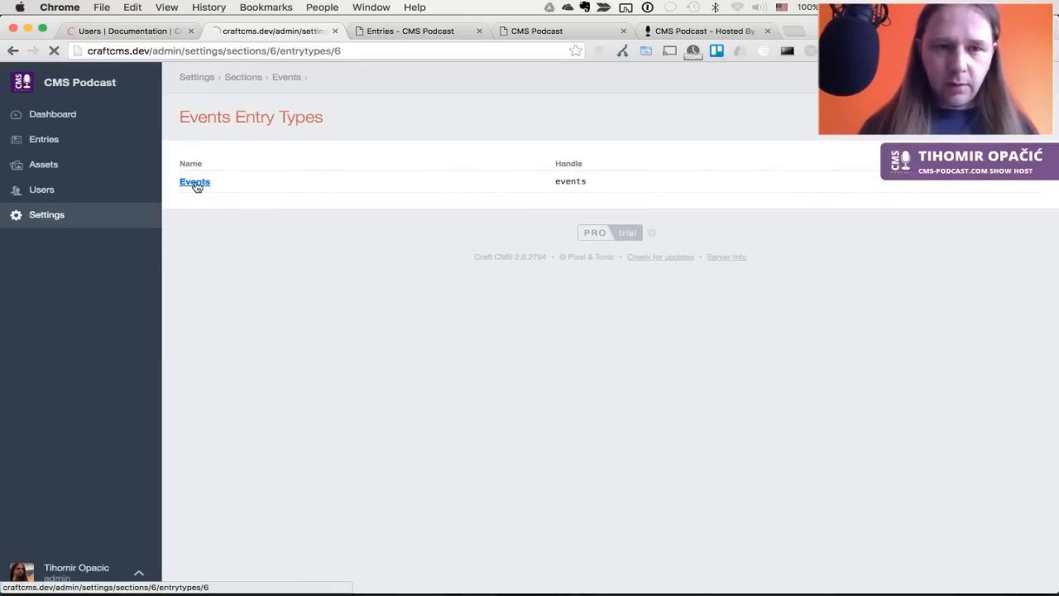
{"action": "scroll", "coordinate": [325, 319], "scroll_direction": "down", "scroll_amount": 5}
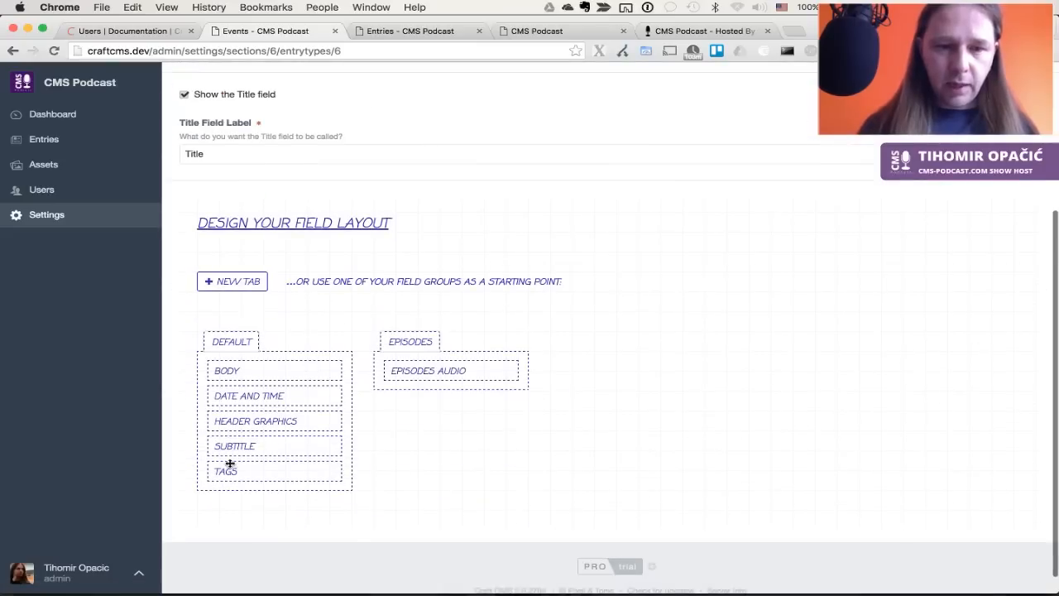
{"action": "mouse_move", "coordinate": [231, 397]}
{"action": "left_mouse_down"}
{"action": "mouse_move", "coordinate": [269, 306]}
{"action": "mouse_move", "coordinate": [231, 397]}
{"action": "left_mouse_up"}
{"action": "left_click_drag", "start_coordinate": [233, 358], "coordinate": [240, 258]}
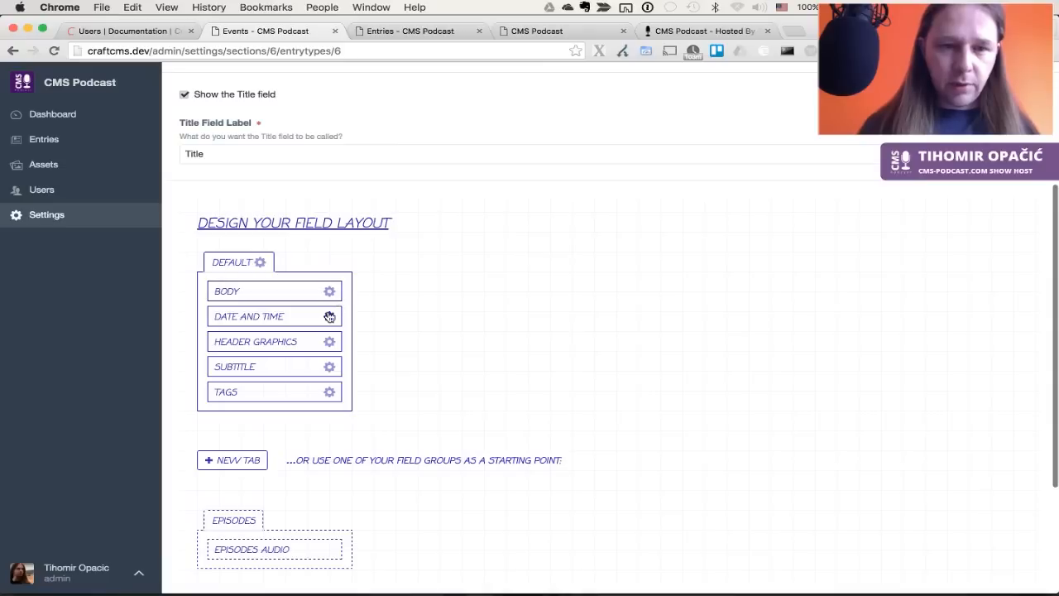
Remove Header Graphics, Subtitle and Tags, make Body and Date And Time required, and save
{"action": "left_click", "coordinate": [331, 342]}
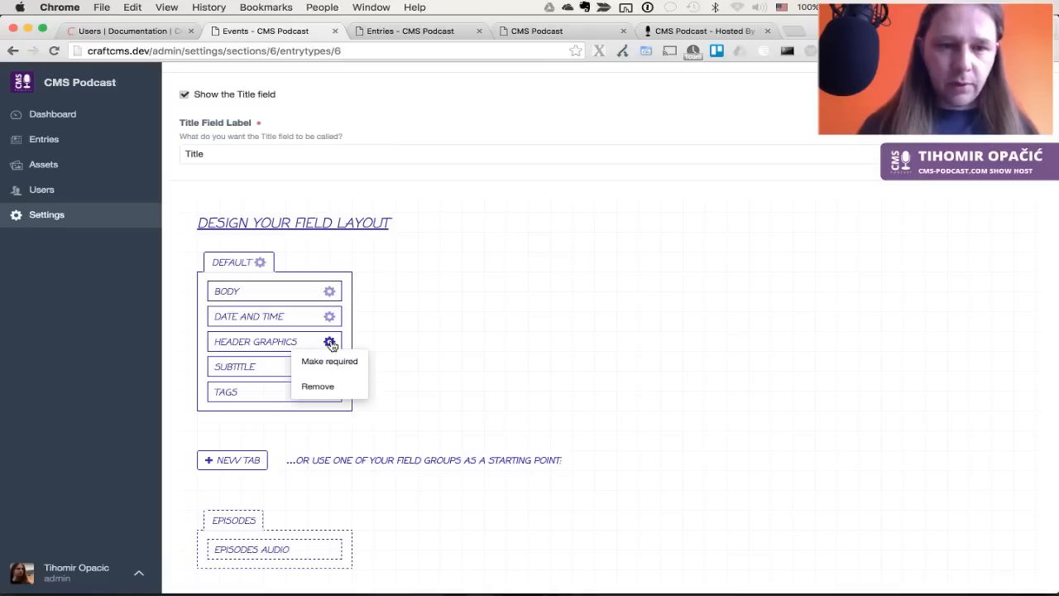
{"action": "left_click", "coordinate": [318, 383]}
{"action": "left_click", "coordinate": [329, 343]}
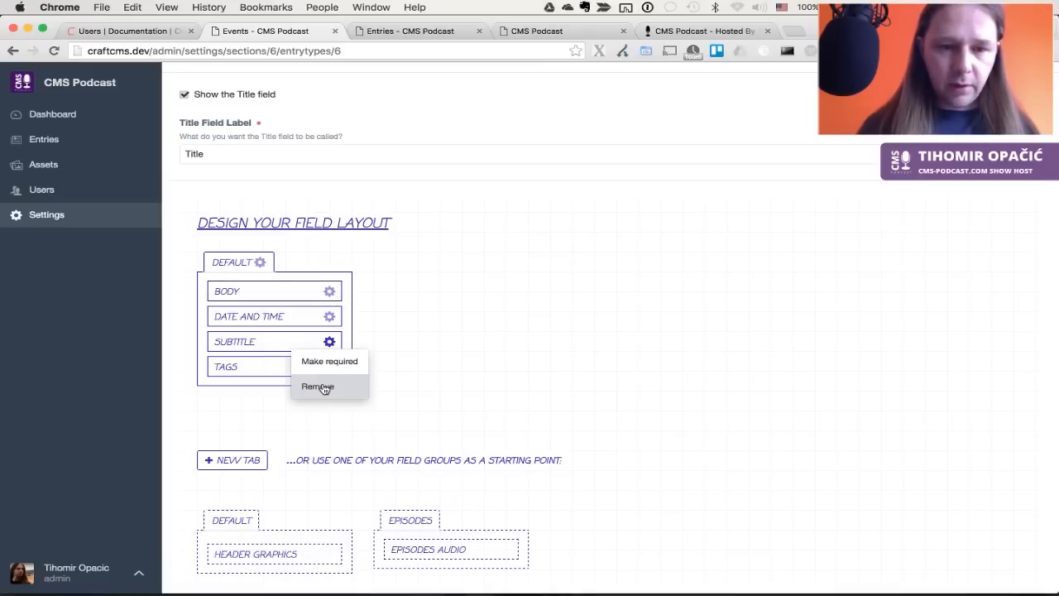
{"action": "left_click", "coordinate": [319, 383]}
{"action": "left_click", "coordinate": [329, 342]}
{"action": "left_click", "coordinate": [321, 383]}
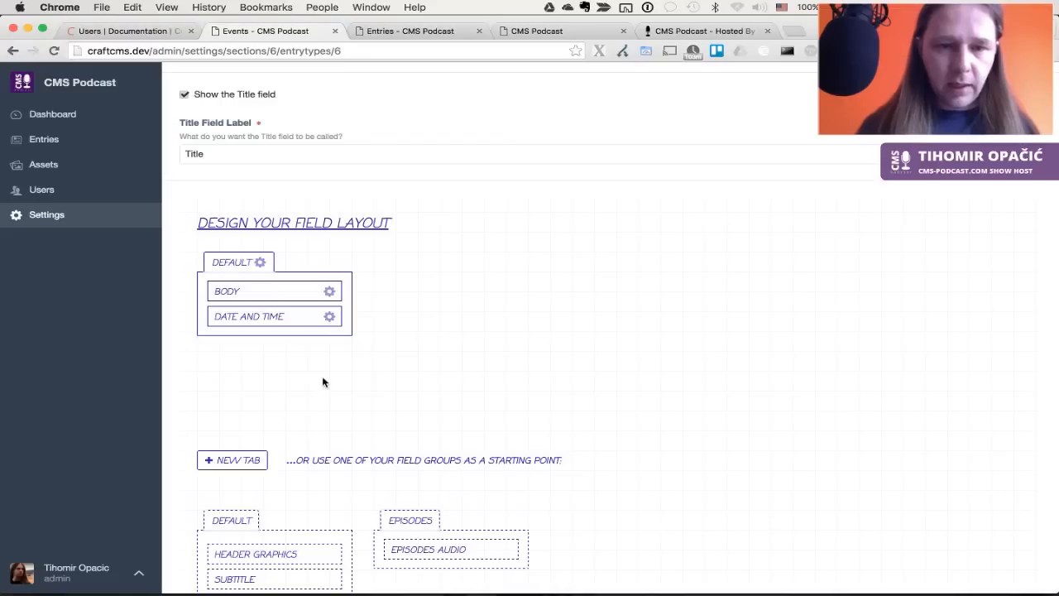
{"action": "left_click", "coordinate": [329, 292]}
{"action": "left_click", "coordinate": [328, 312]}
{"action": "left_click", "coordinate": [329, 316]}
{"action": "left_click", "coordinate": [326, 335]}
{"action": "scroll", "coordinate": [564, 237], "scroll_direction": "up", "scroll_amount": 5}
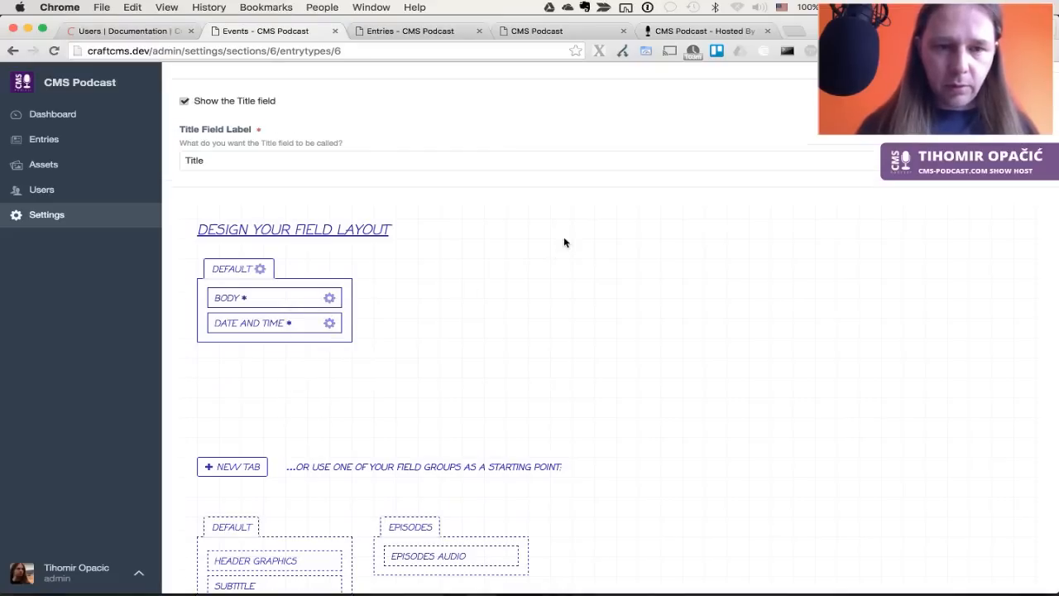
{"action": "key", "text": "super+s"}
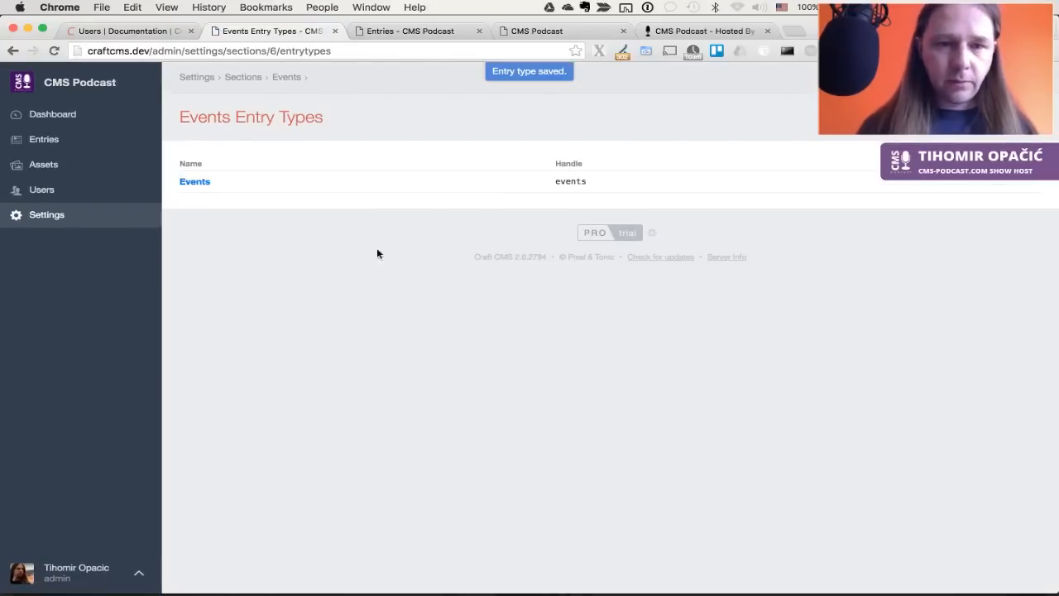
Place Subtitle, then Header Graphics, above Body in Homepage's Content tab and save
{"action": "left_click", "coordinate": [52, 214]}
{"action": "left_click", "coordinate": [309, 316]}
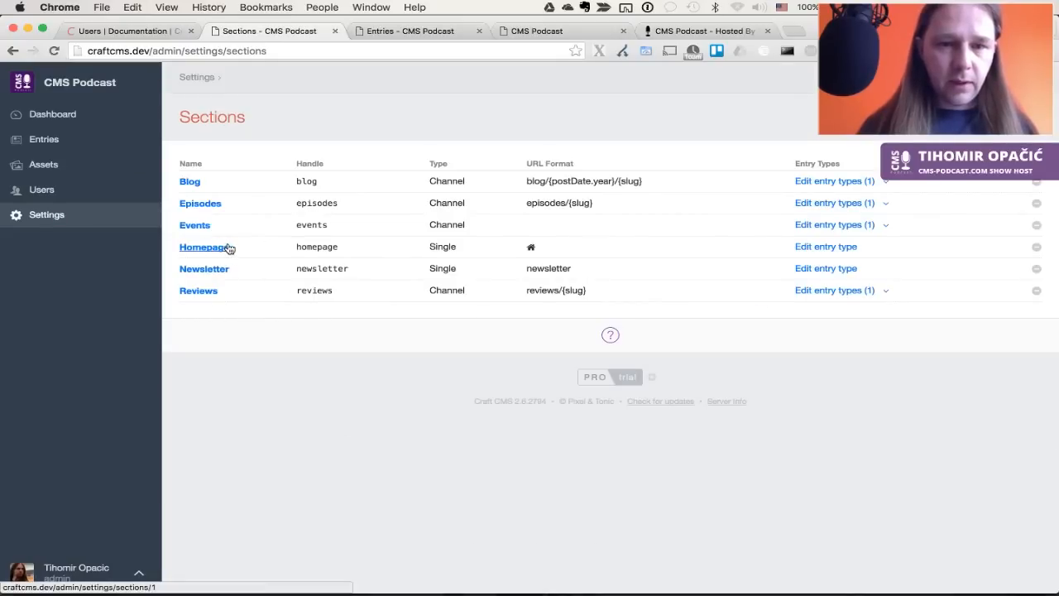
{"action": "left_click", "coordinate": [833, 249]}
{"action": "scroll", "coordinate": [262, 374], "scroll_direction": "down", "scroll_amount": 3}
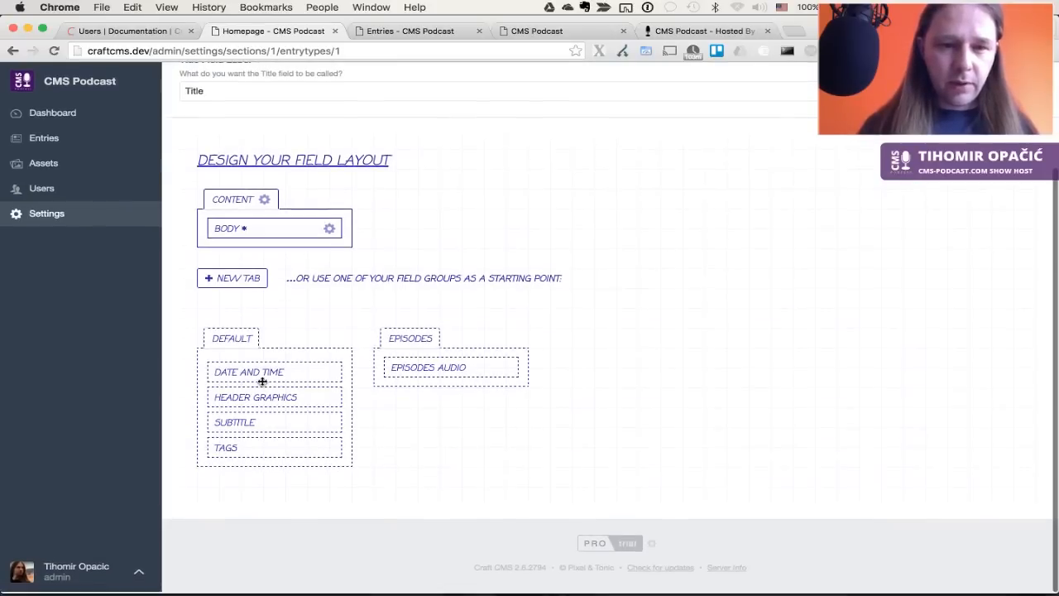
{"action": "left_click_drag", "start_coordinate": [271, 392], "coordinate": [266, 229]}
{"action": "left_click_drag", "start_coordinate": [232, 403], "coordinate": [237, 238]}
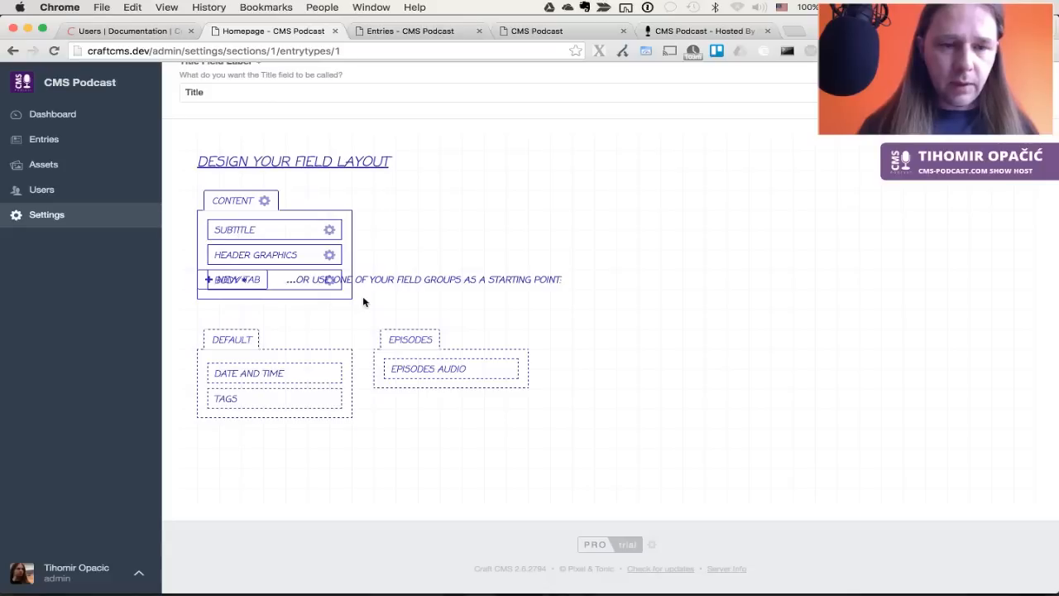
{"action": "scroll", "coordinate": [706, 222], "scroll_direction": "up", "scroll_amount": 5}
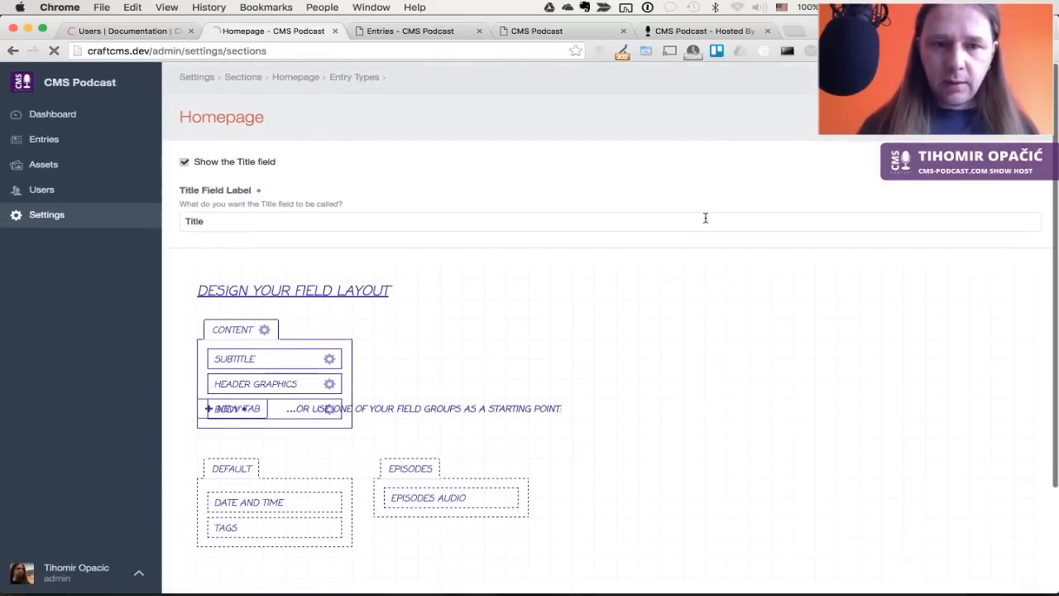
{"action": "key", "text": "super+s"}
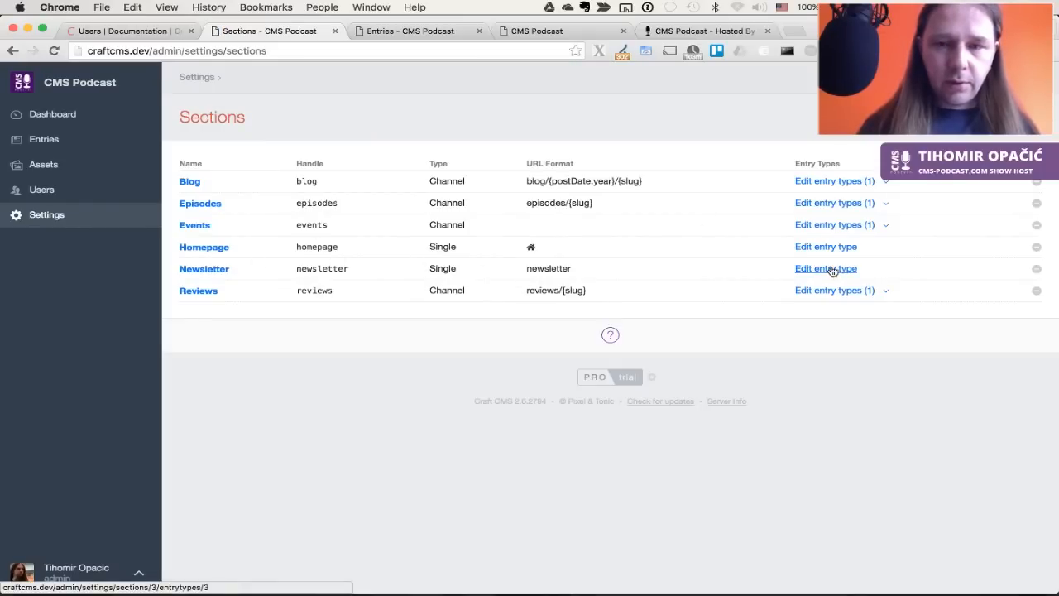
Give the Reviews entry type a Default tab with Body, Header Graphics, Subtitle and Tags, and save it
{"action": "left_click", "coordinate": [827, 269]}
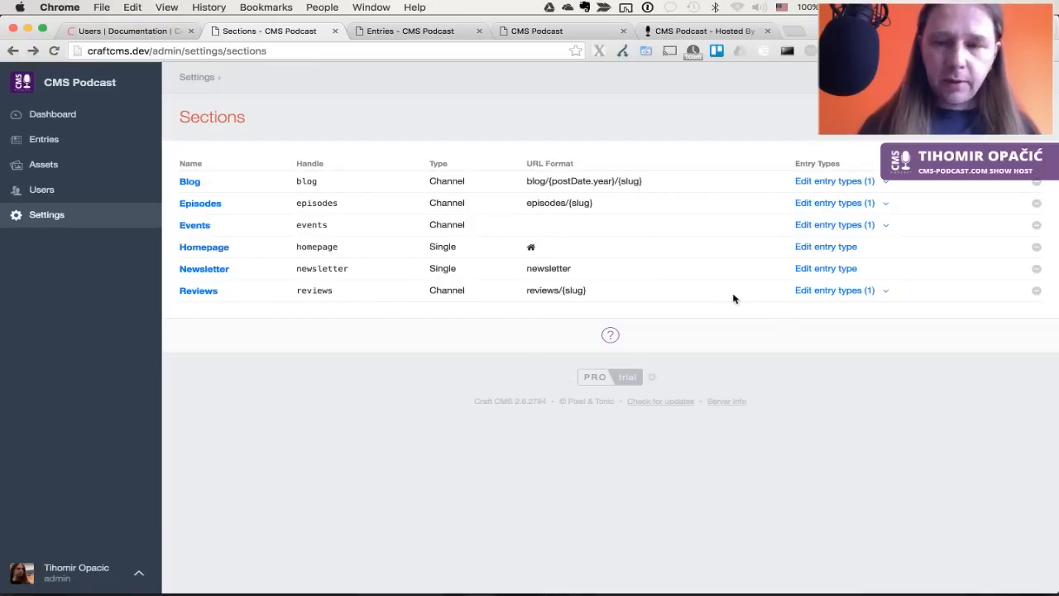
{"action": "left_click", "coordinate": [827, 292]}
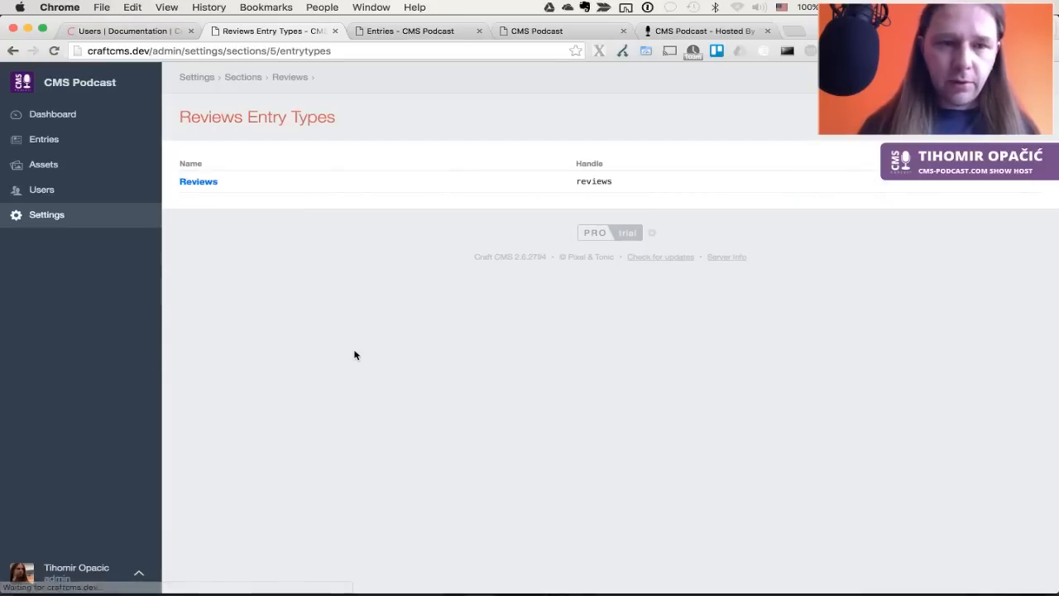
{"action": "left_click", "coordinate": [204, 183]}
{"action": "scroll", "coordinate": [309, 424], "scroll_direction": "down", "scroll_amount": 3}
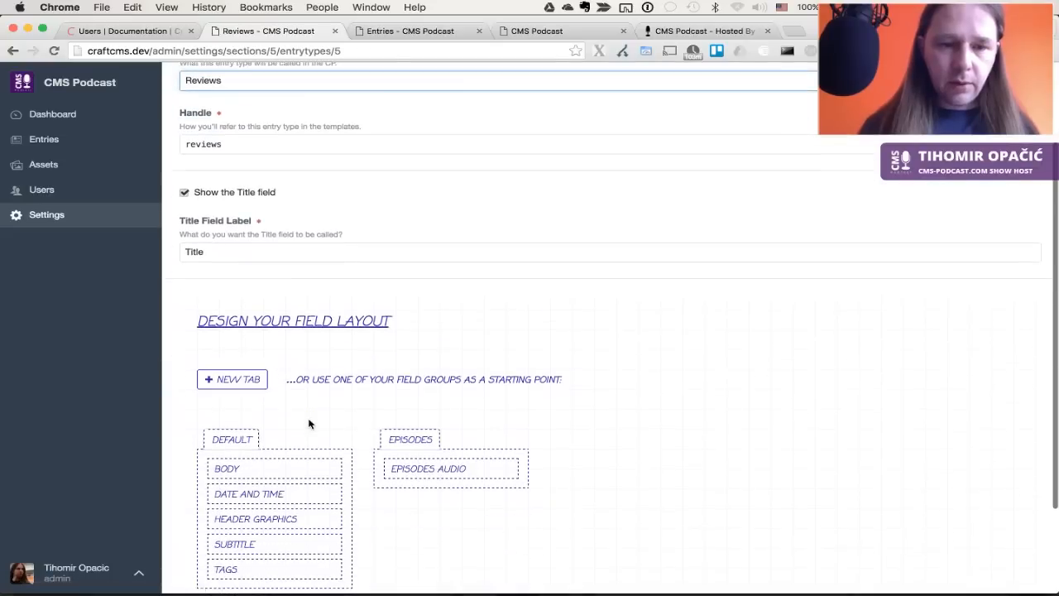
{"action": "left_click_drag", "start_coordinate": [236, 440], "coordinate": [240, 364]}
{"action": "scroll", "coordinate": [410, 355], "scroll_direction": "down", "scroll_amount": 2}
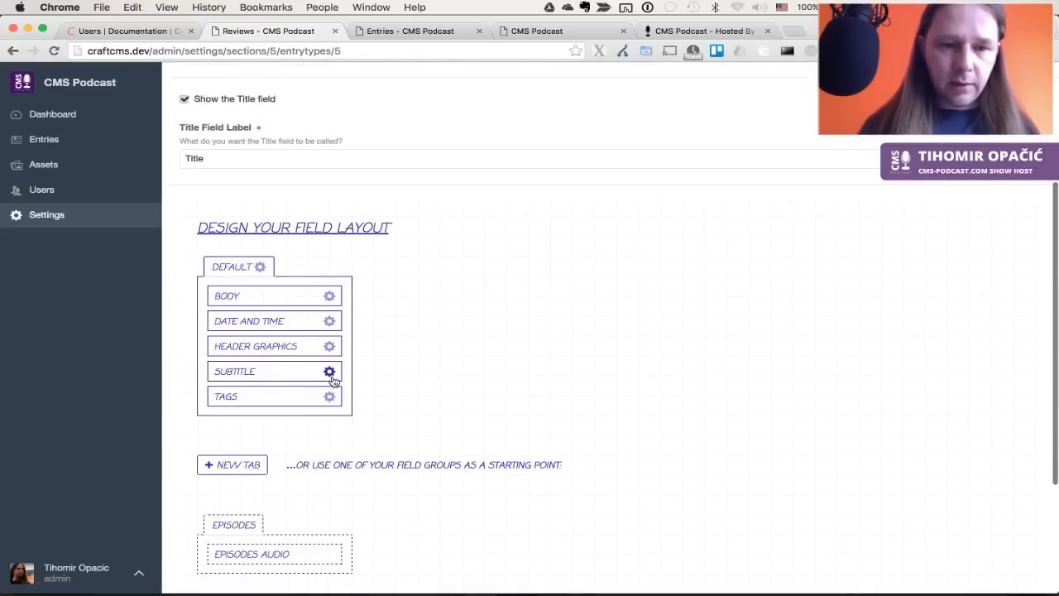
{"action": "left_click", "coordinate": [329, 321]}
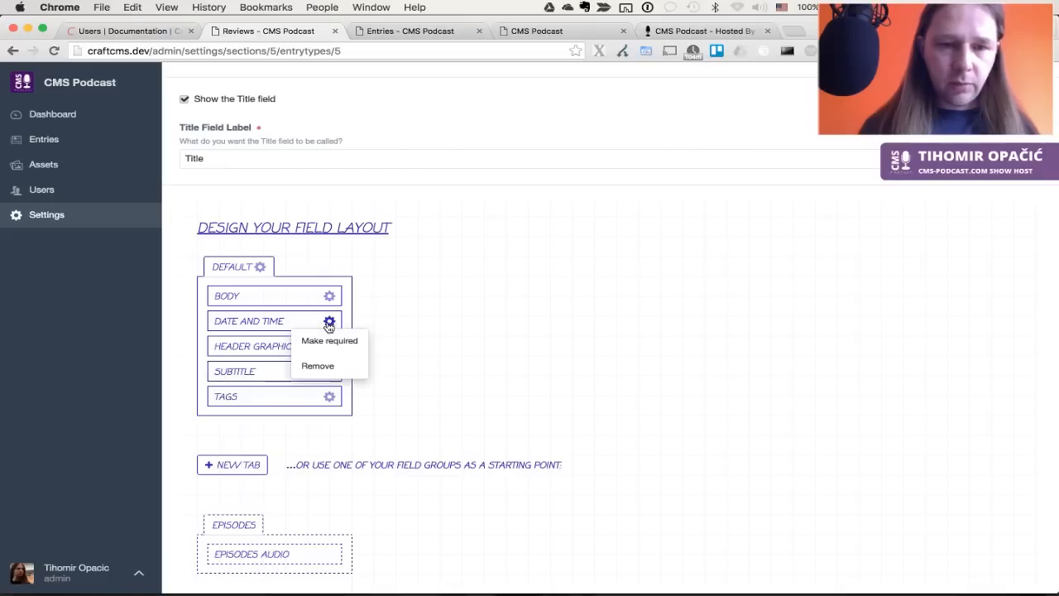
{"action": "left_click", "coordinate": [318, 365]}
{"action": "key", "text": "super+s"}
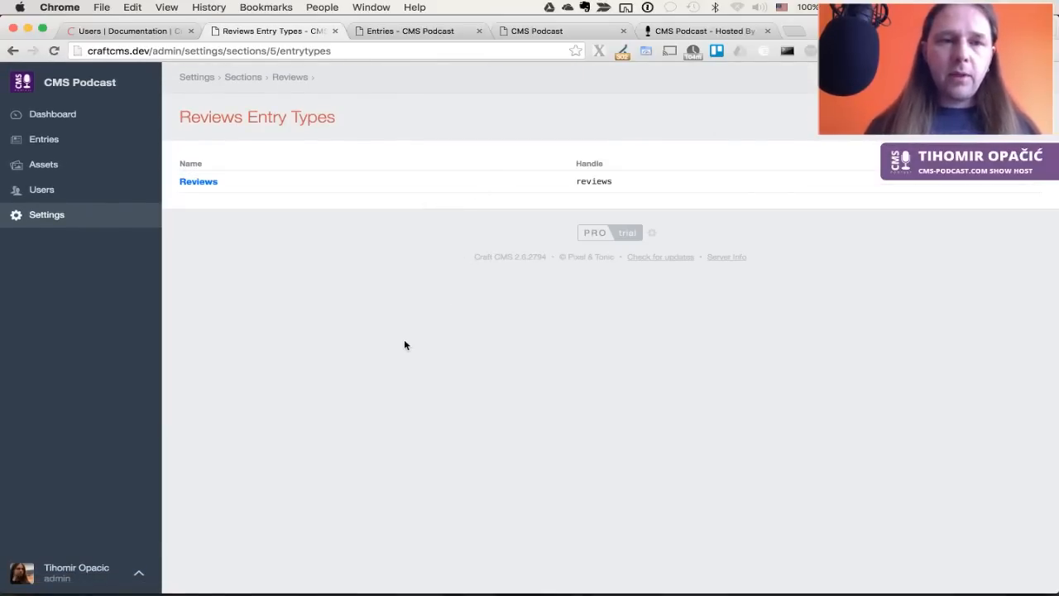
Go to the Entries list, which opens on the Episodes channel
{"action": "key", "text": "super+Tab"}
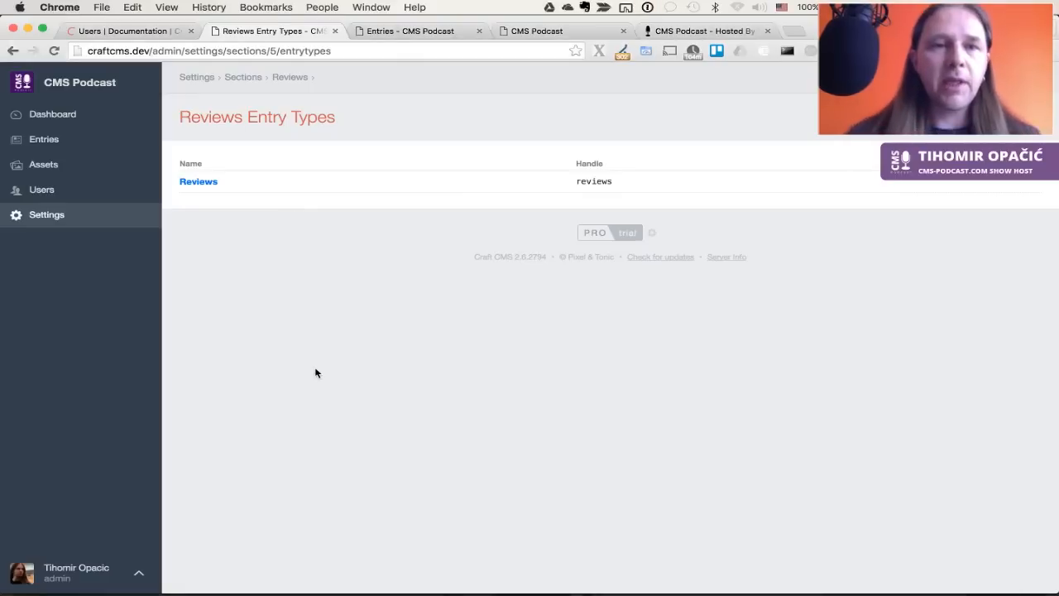
{"action": "left_click", "coordinate": [63, 141]}
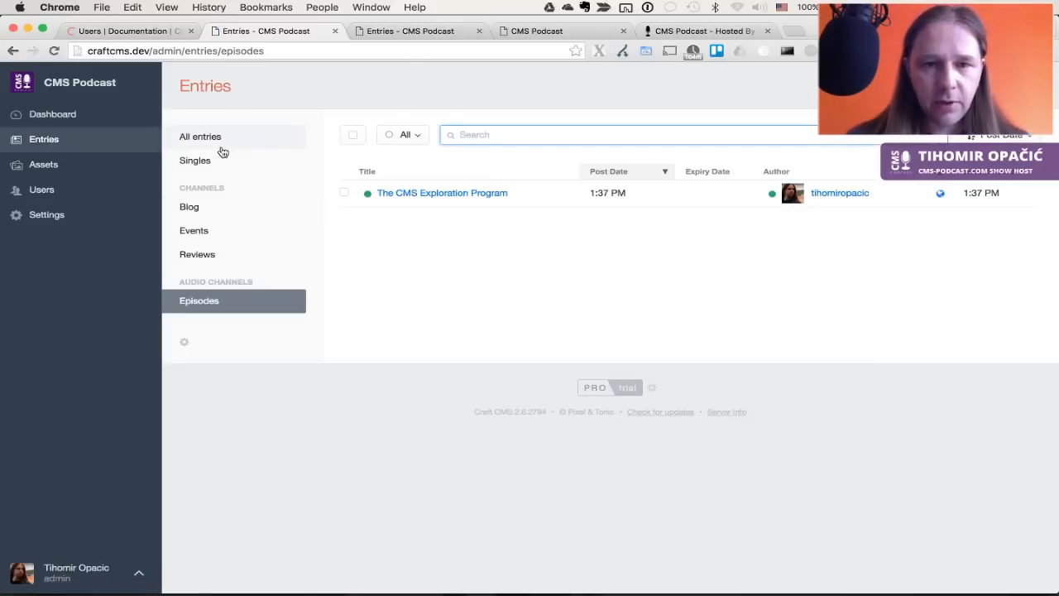
Try uploading home-bg.jpg to the 'We just installed Craft!' blog entry, noting the missing header-graphics path error
{"action": "left_click", "coordinate": [195, 207]}
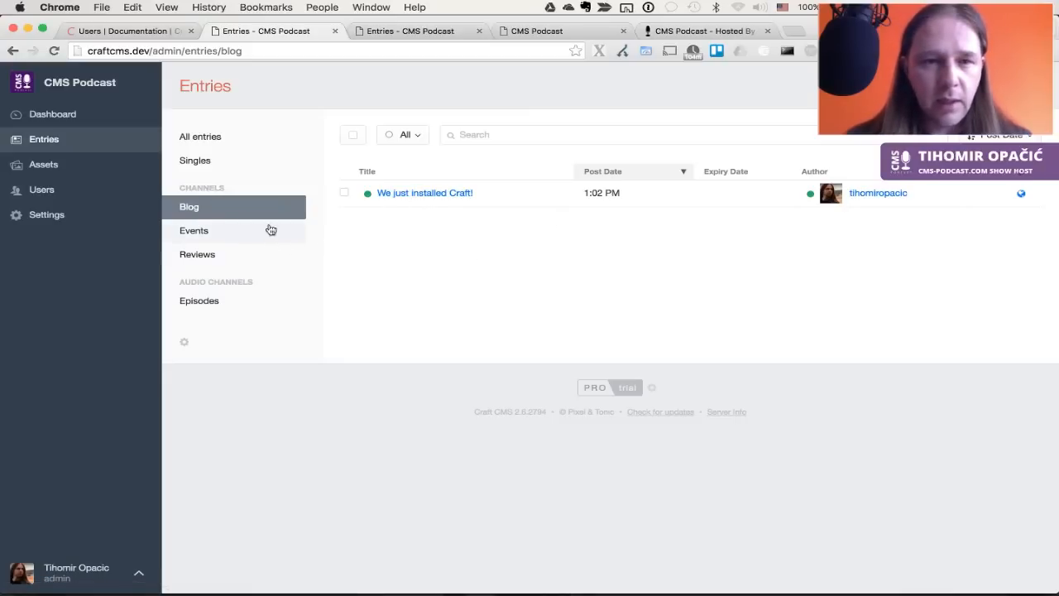
{"action": "left_click", "coordinate": [450, 194]}
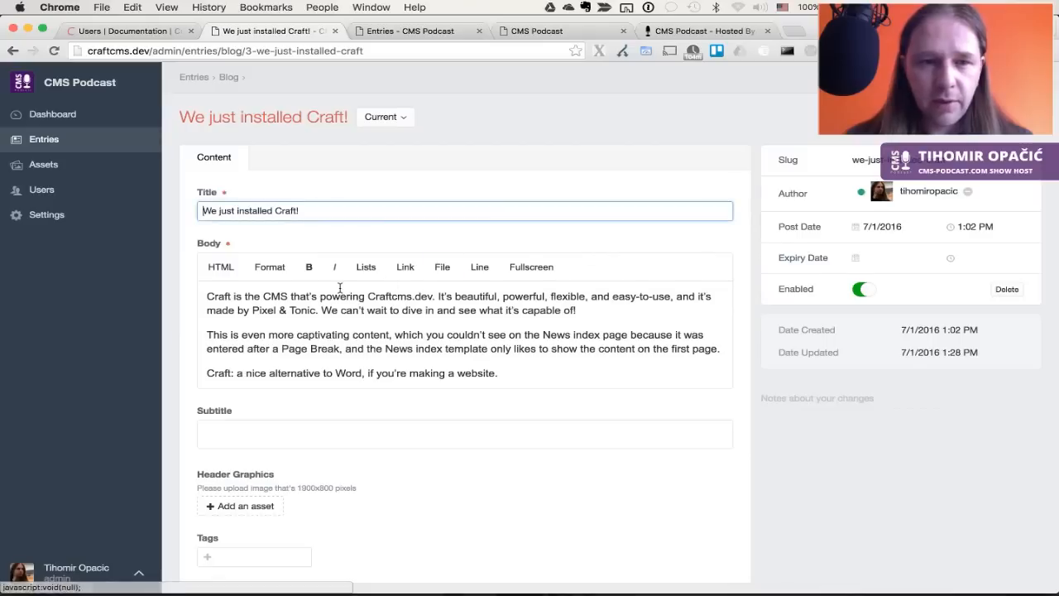
{"action": "scroll", "coordinate": [339, 288], "scroll_direction": "down", "scroll_amount": 2}
{"action": "left_click", "coordinate": [231, 444]}
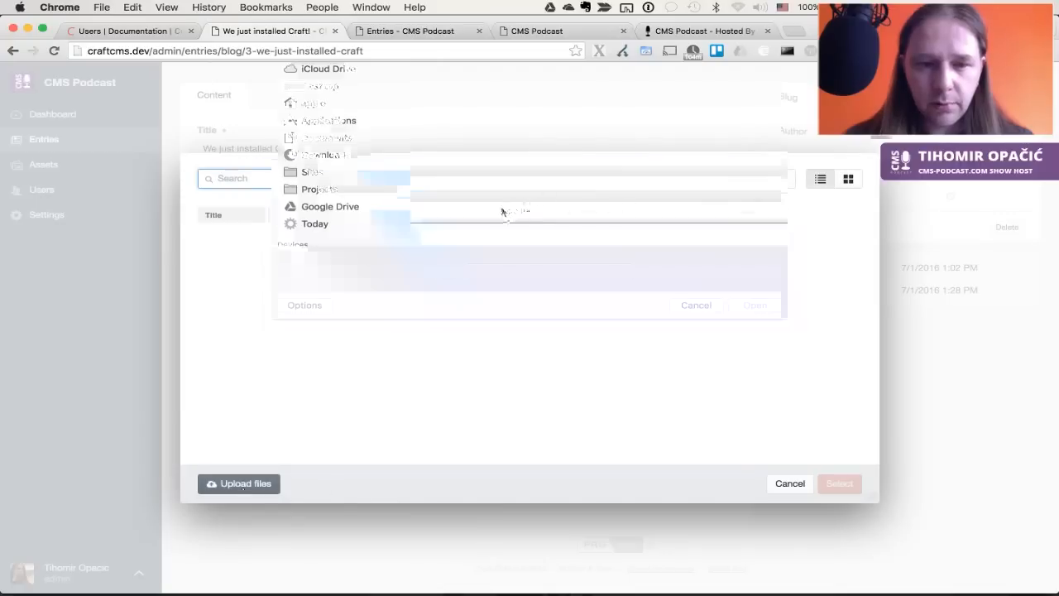
{"action": "left_click", "coordinate": [494, 175]}
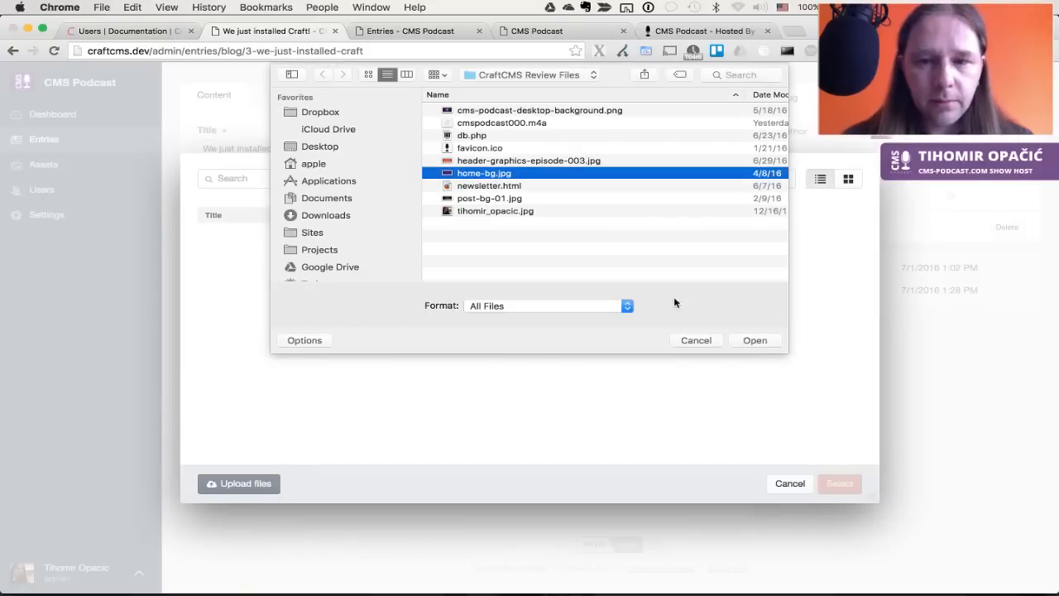
{"action": "left_click", "coordinate": [760, 339]}
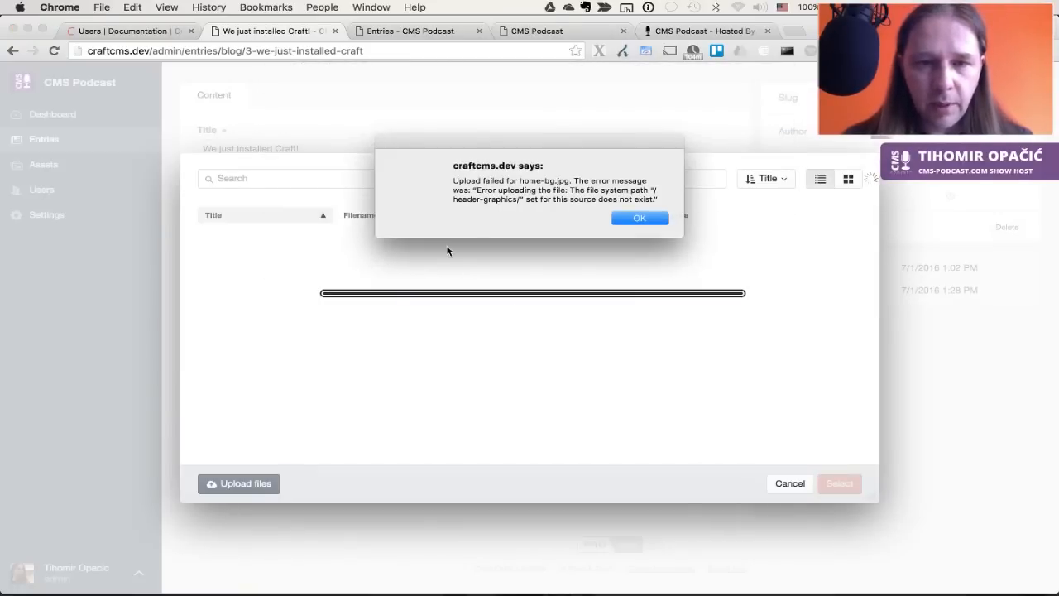
{"action": "left_click_drag", "start_coordinate": [519, 200], "coordinate": [443, 200]}
{"action": "key", "text": "super+c"}
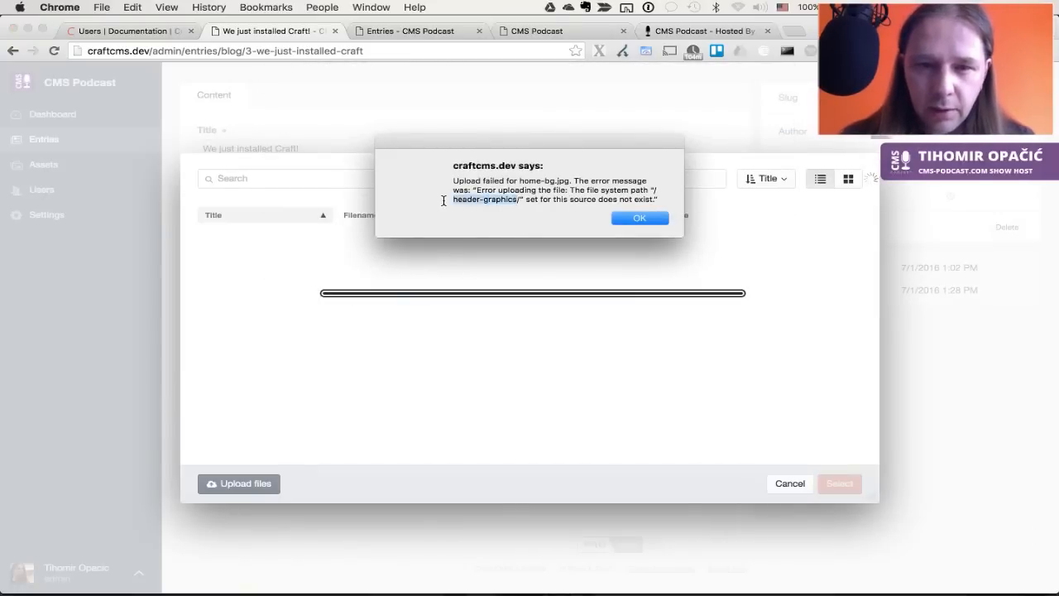
{"action": "left_click", "coordinate": [640, 218]}
Create a header-graphics folder inside public in ForkLift
{"action": "key", "text": "super+Tab"}
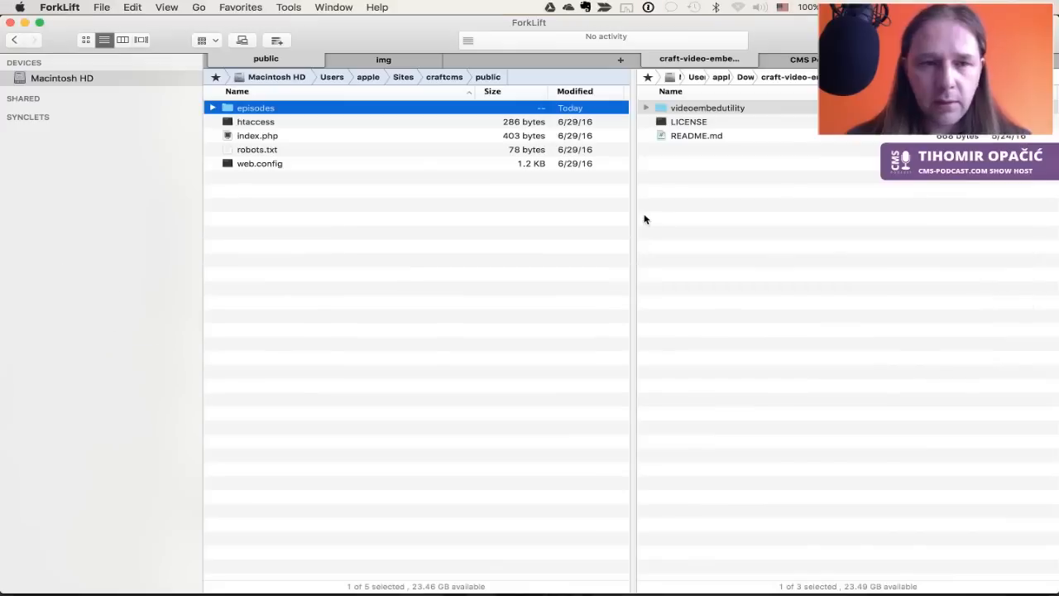
{"action": "key", "text": "super+shift+n"}
{"action": "key", "text": "super+v"}
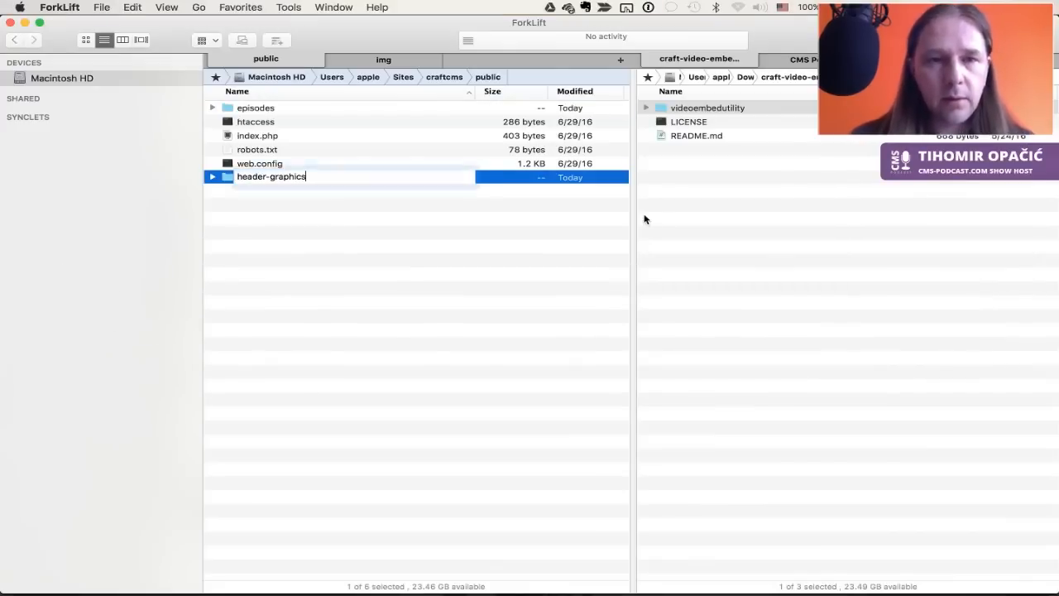
{"action": "key", "text": "Return"}
{"action": "key", "text": "super+Tab"}
{"action": "key", "text": "super+Tab"}
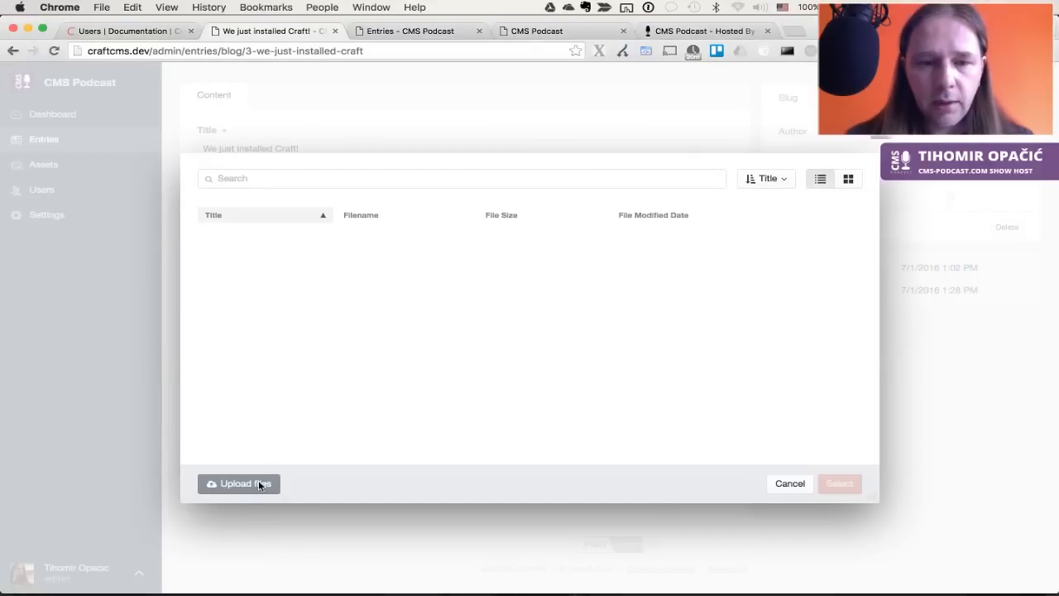
Retry uploading home-bg.jpg from the review files folder and dismiss the repeated path error
{"action": "left_click", "coordinate": [244, 483]}
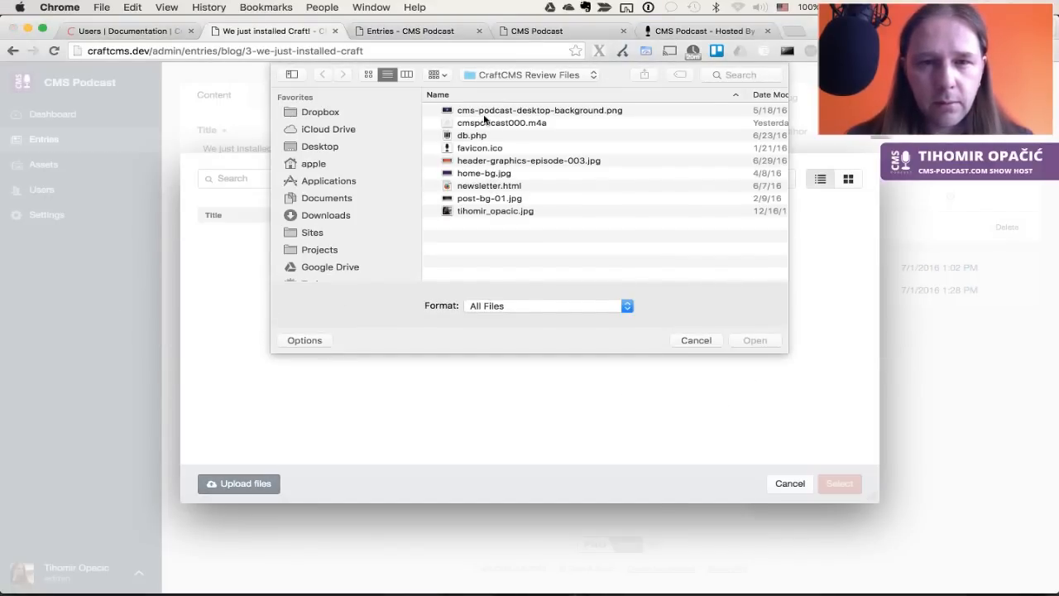
{"action": "left_click", "coordinate": [491, 199]}
{"action": "key", "text": "space"}
{"action": "key", "text": "Up"}
{"action": "key", "text": "Up"}
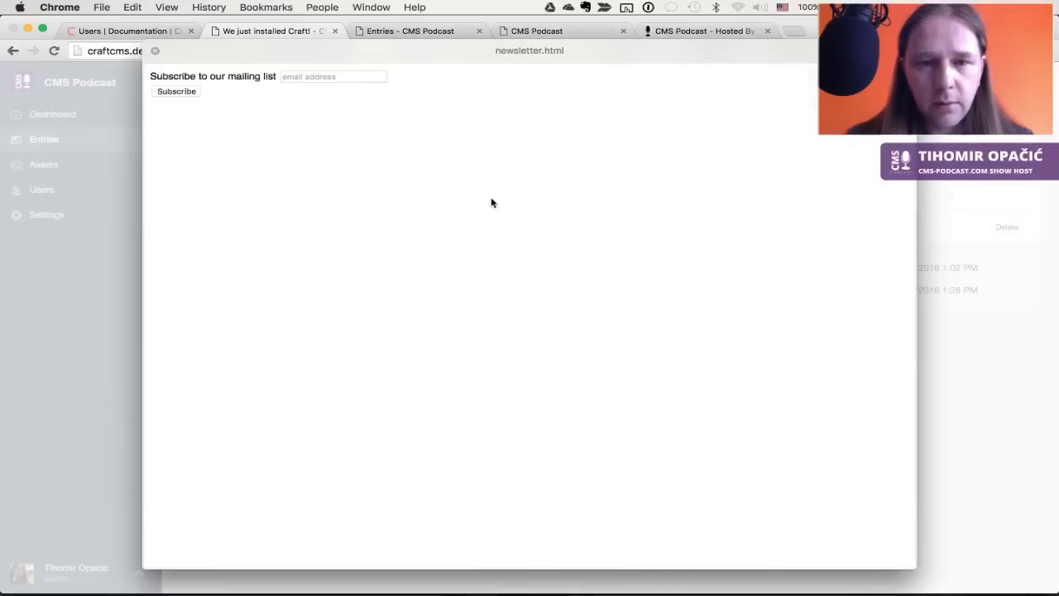
{"action": "key", "text": "space"}
{"action": "key", "text": "Return"}
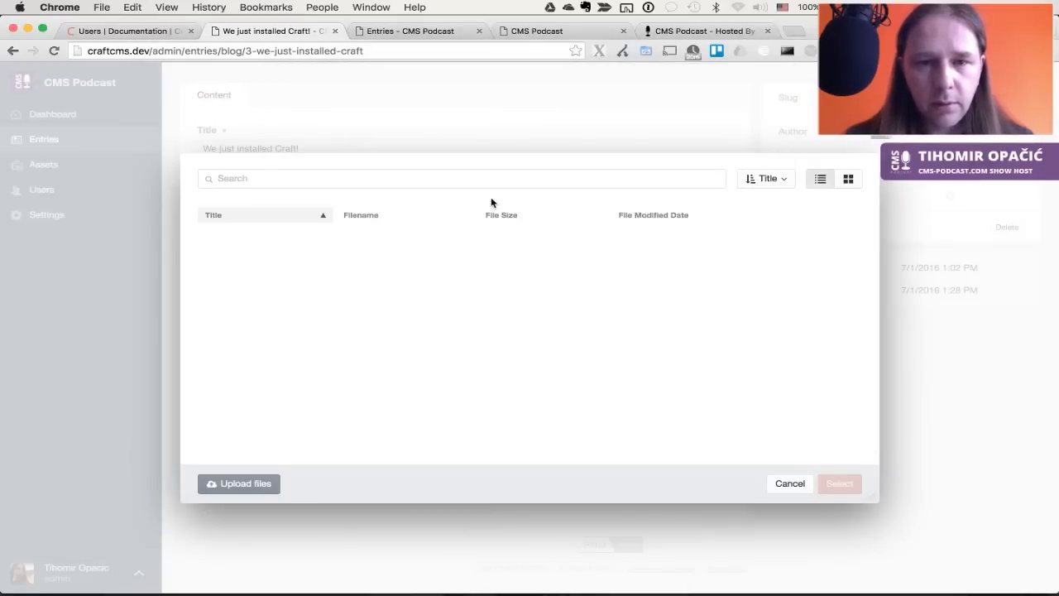
{"action": "left_click", "coordinate": [648, 236]}
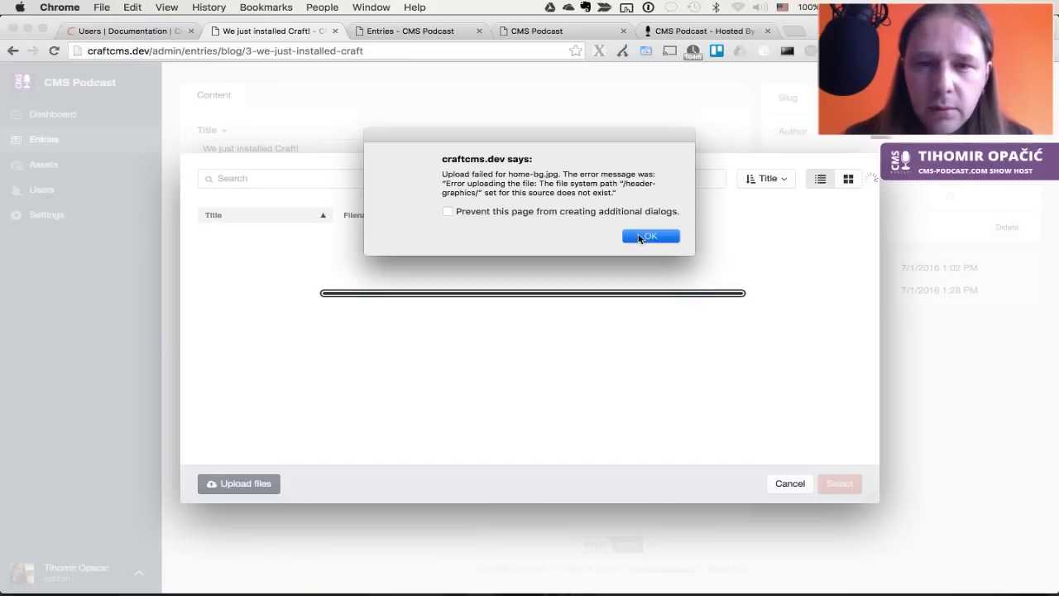
{"action": "left_click", "coordinate": [643, 236]}
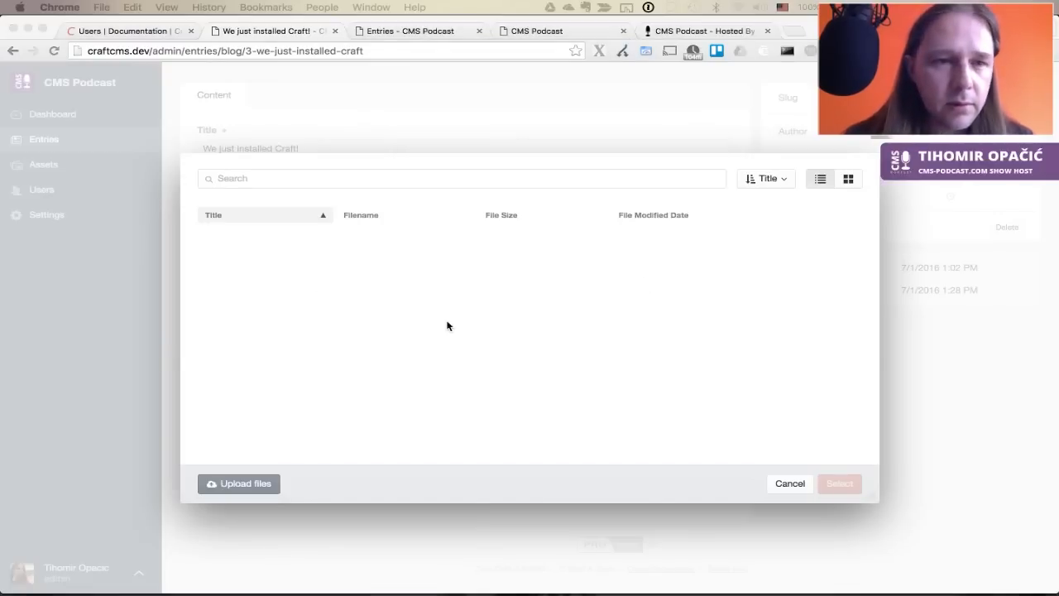
{"action": "key", "text": "super+Tab"}
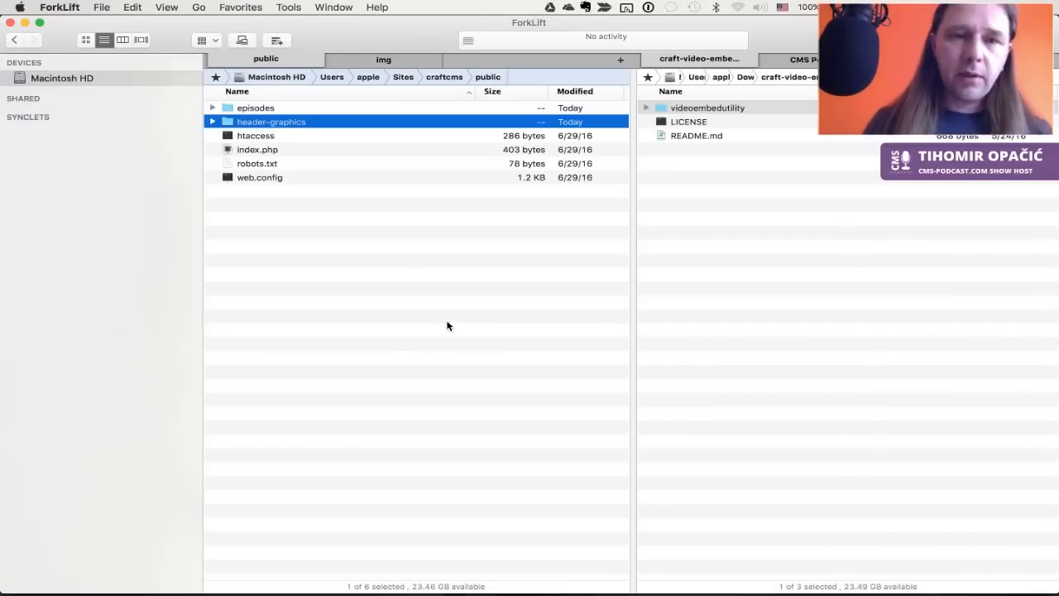
Confirm in ForkLift that header-graphics is empty and sits in public beside episodes
{"action": "key", "text": "super+Down"}
{"action": "key", "text": "super+Up"}
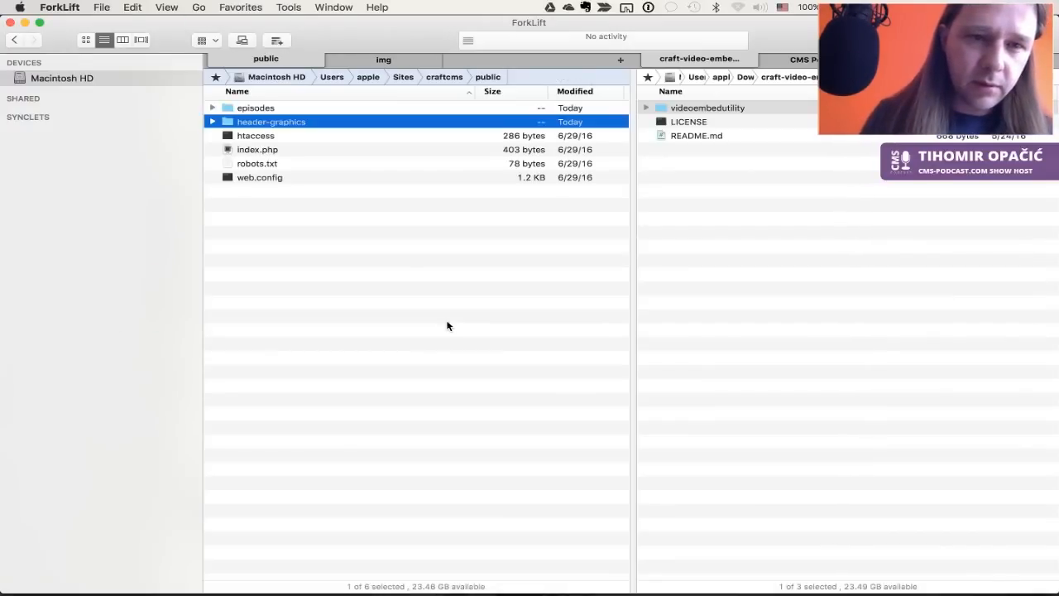
{"action": "key", "text": "super+Down"}
{"action": "key", "text": "super+Up"}
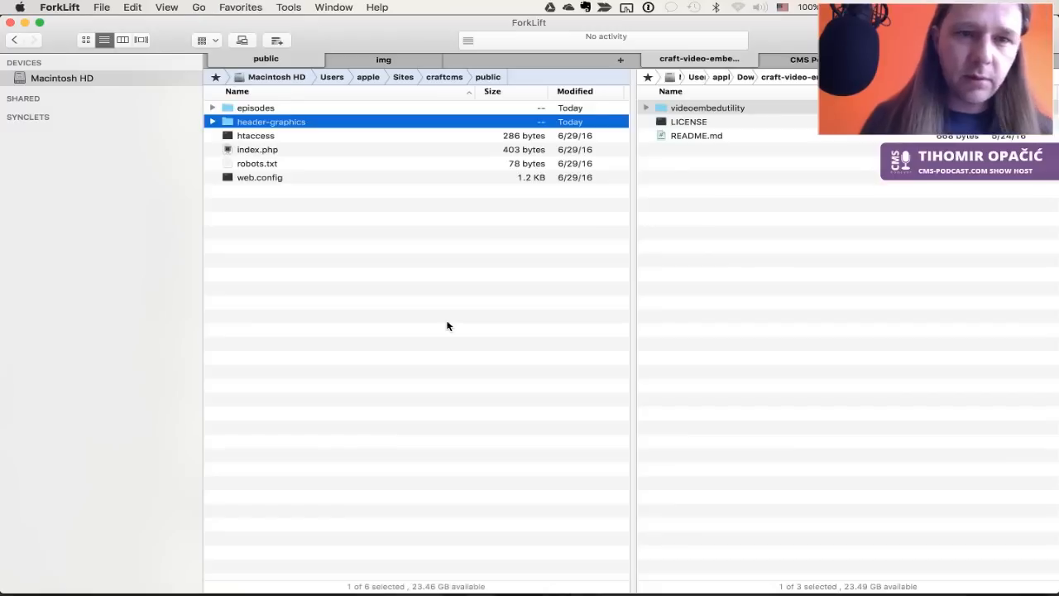
{"action": "key", "text": "super+Up"}
{"action": "key", "text": "super+Down"}
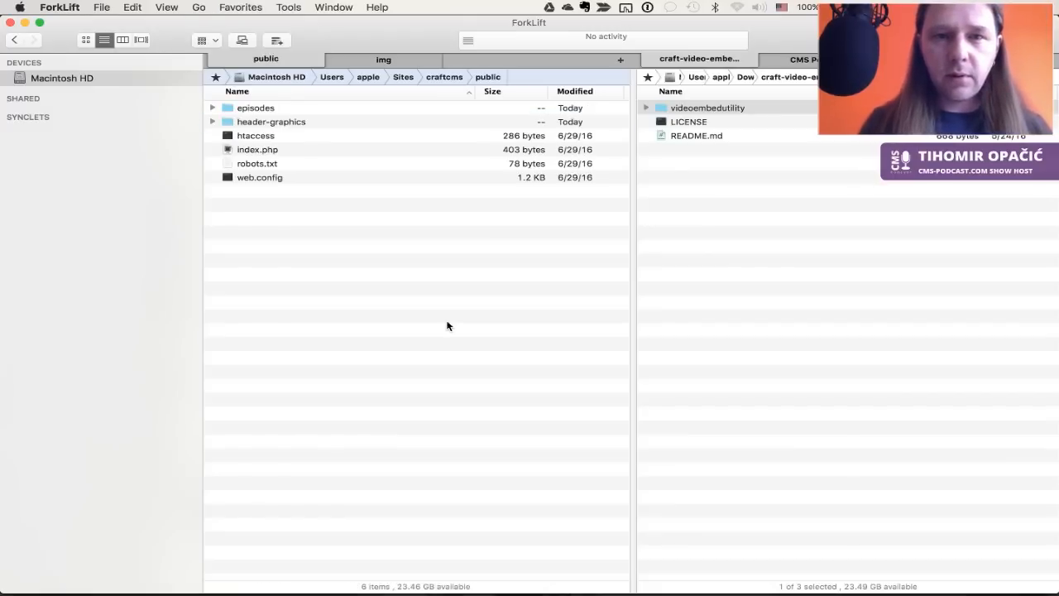
{"action": "key", "text": "Down"}
{"action": "key", "text": "Down"}
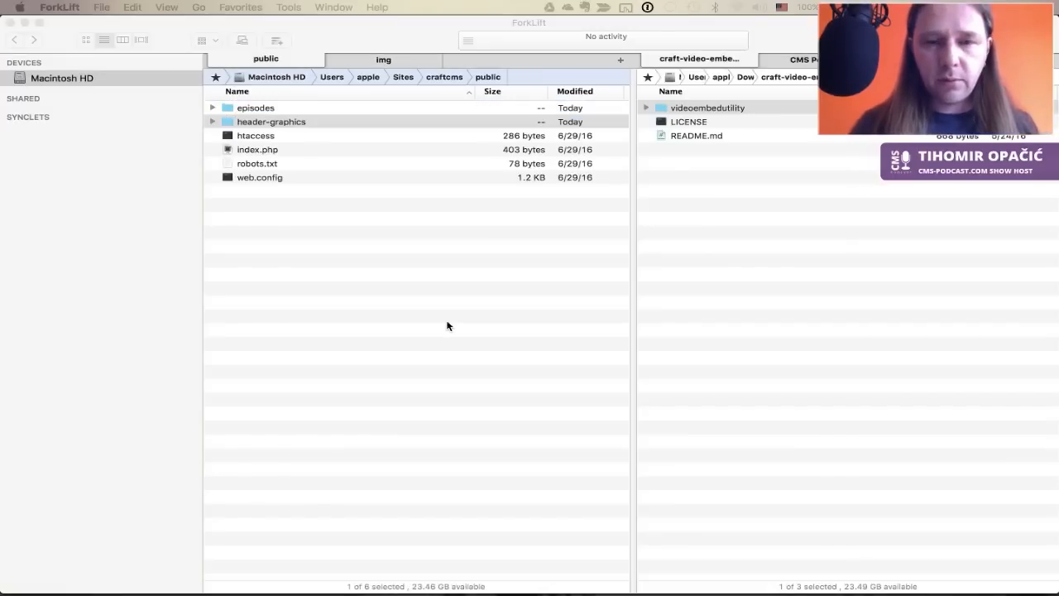
{"action": "key", "text": "super+Tab"}
{"action": "key", "text": "super+Tab"}
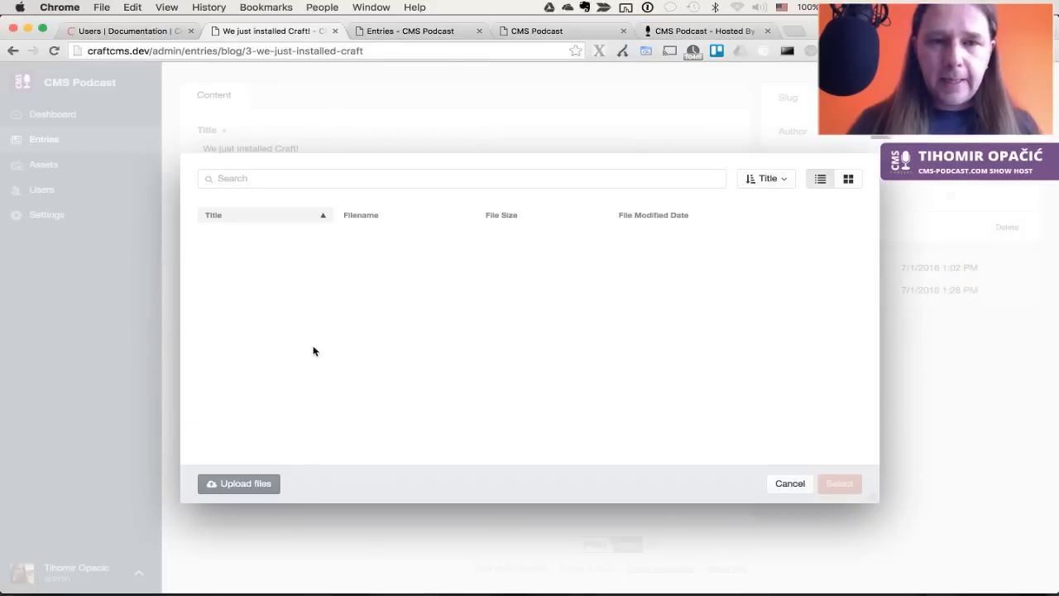
Open the Header Graphics asset source under Settings > Assets
{"action": "key", "text": "ctrl+Tab"}
{"action": "key", "text": "ctrl+Tab"}
{"action": "key", "text": "ctrl+shift+Tab"}
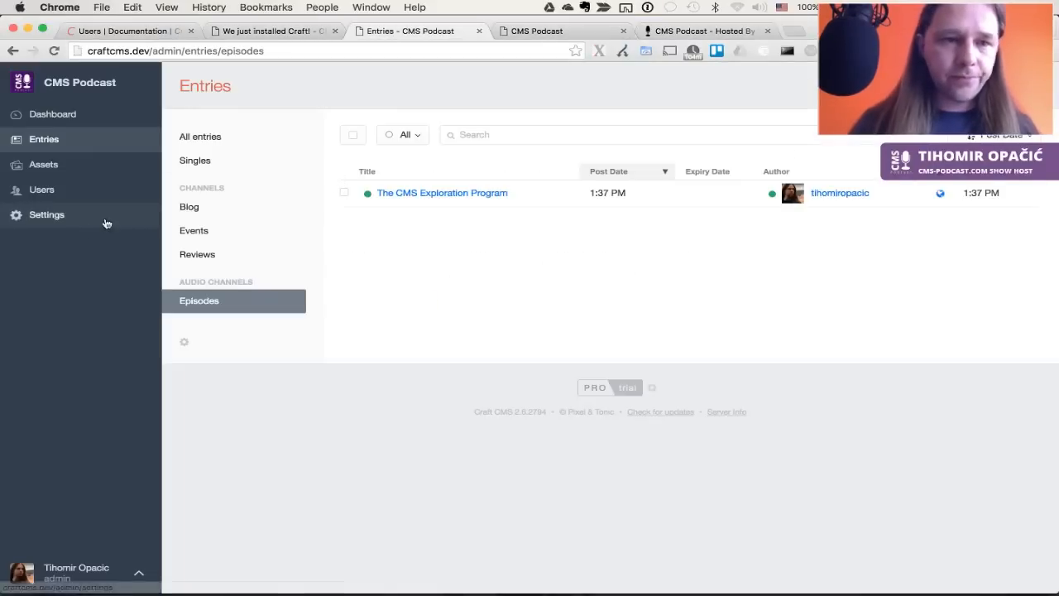
{"action": "left_click", "coordinate": [56, 214]}
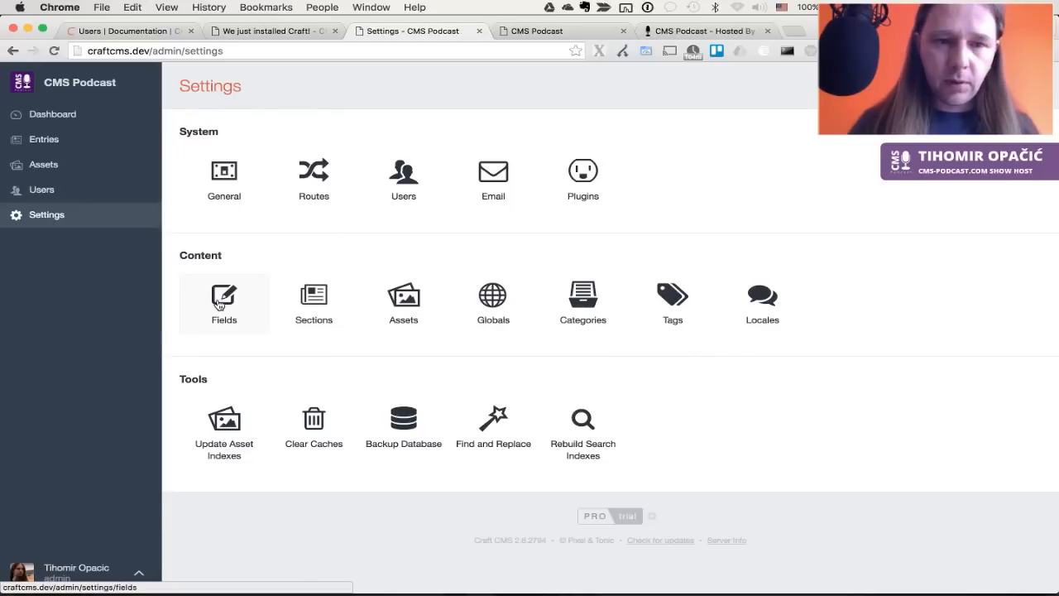
{"action": "left_click", "coordinate": [420, 293]}
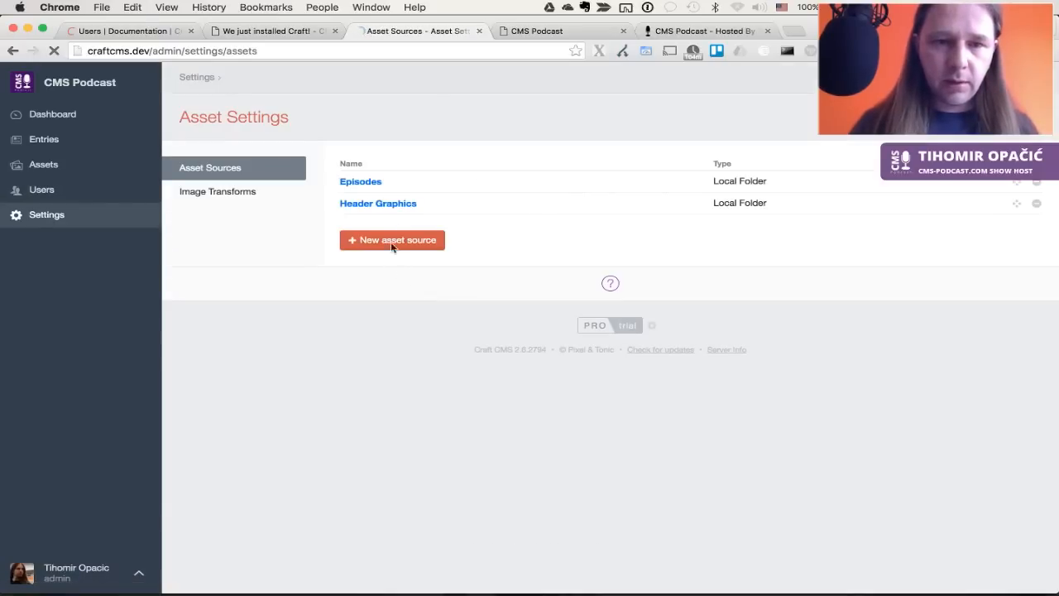
{"action": "left_click", "coordinate": [399, 204]}
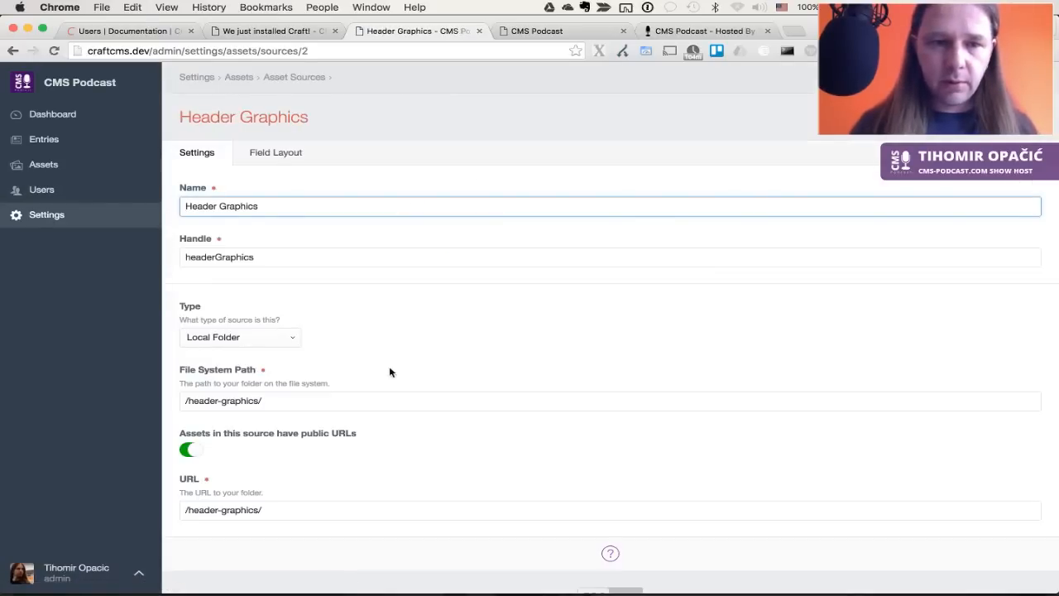
{"action": "scroll", "coordinate": [389, 366], "scroll_direction": "down", "scroll_amount": 2}
Rework the file system path, ending with /header_graphics pasted into the field
{"action": "left_click", "coordinate": [286, 349]}
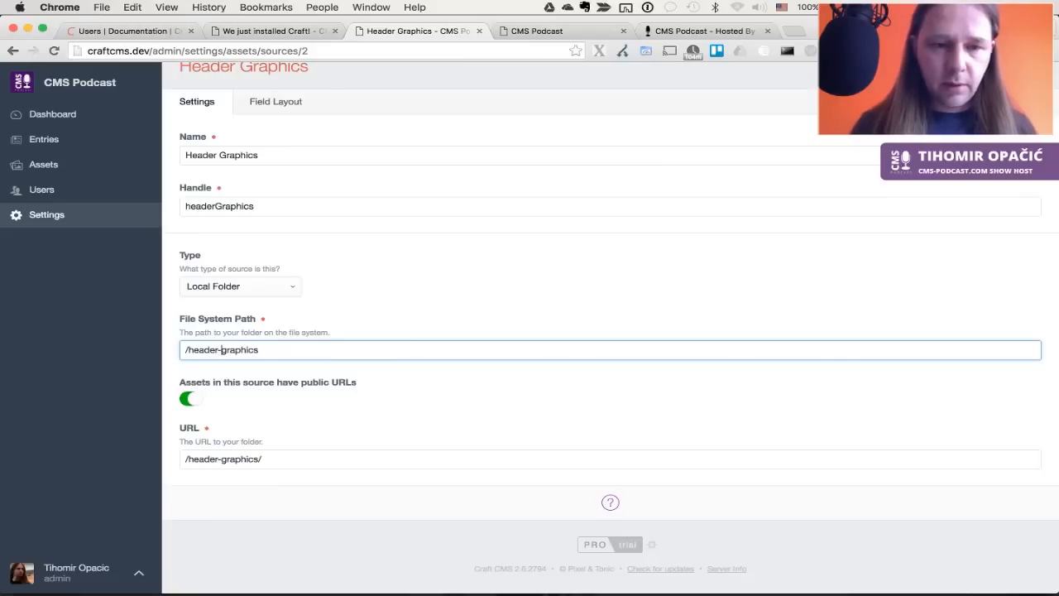
{"action": "key", "text": "Delete"}
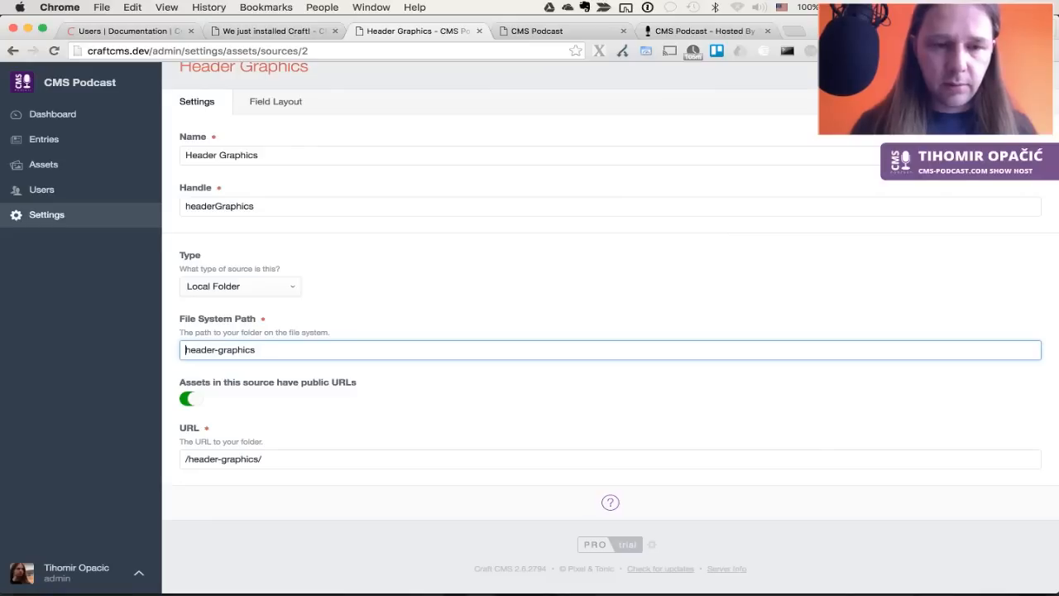
{"action": "type", "text": "_"}
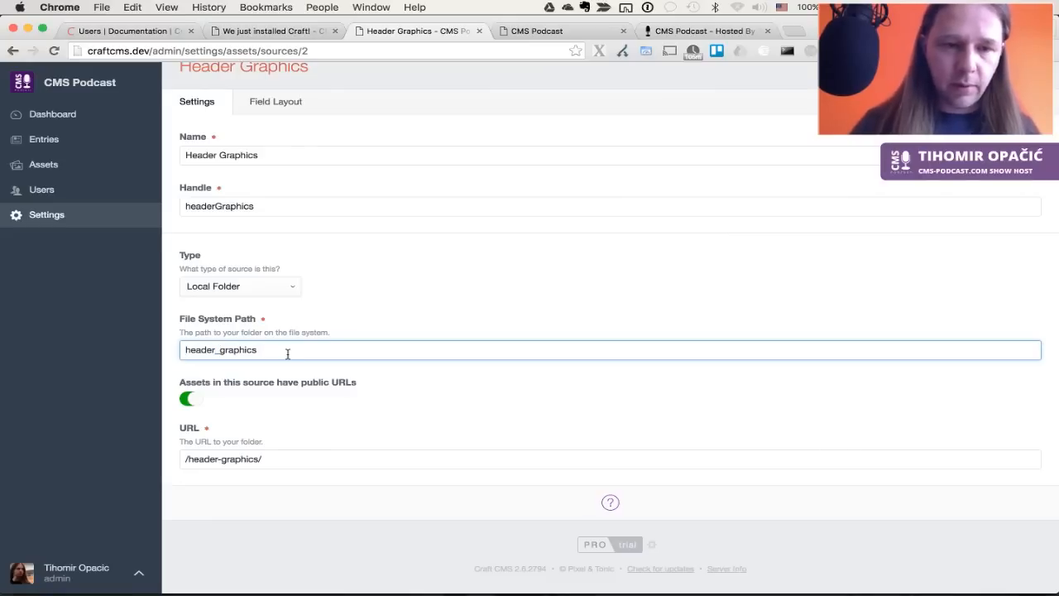
{"action": "key", "text": "super+a"}
{"action": "key", "text": "super+c"}
{"action": "key", "text": "super+z"}
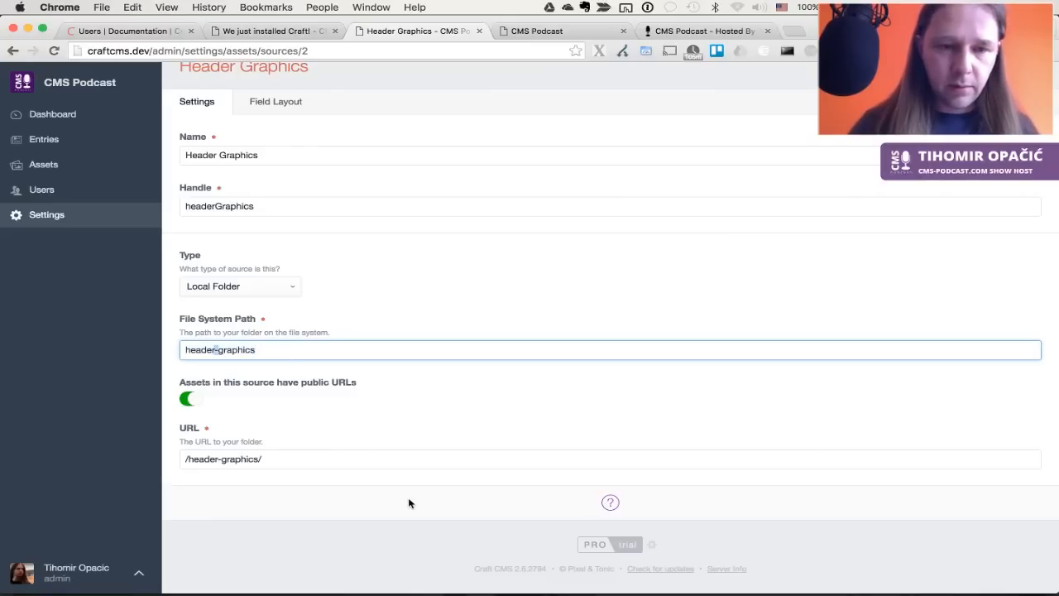
{"action": "type", "text": "_"}
{"action": "key", "text": "super+a"}
{"action": "key", "text": "super+x"}
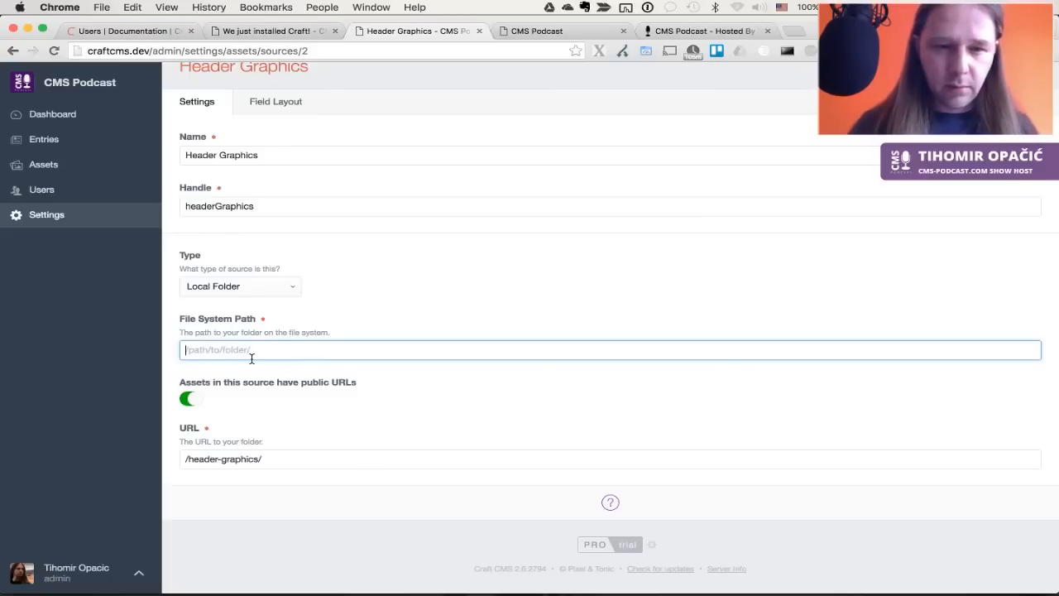
{"action": "key", "text": "super+v"}
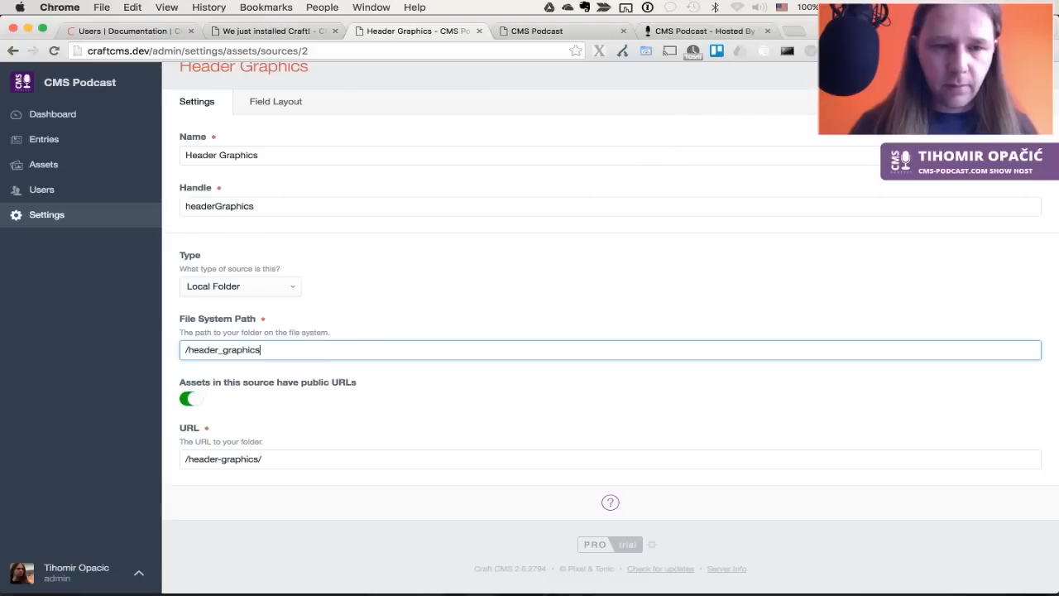
Change the underscore to a hyphen so the path reads /header-graphics, and save
{"action": "left_click", "coordinate": [222, 349]}
{"action": "key", "text": "BackSpace"}
{"action": "type", "text": "-"}
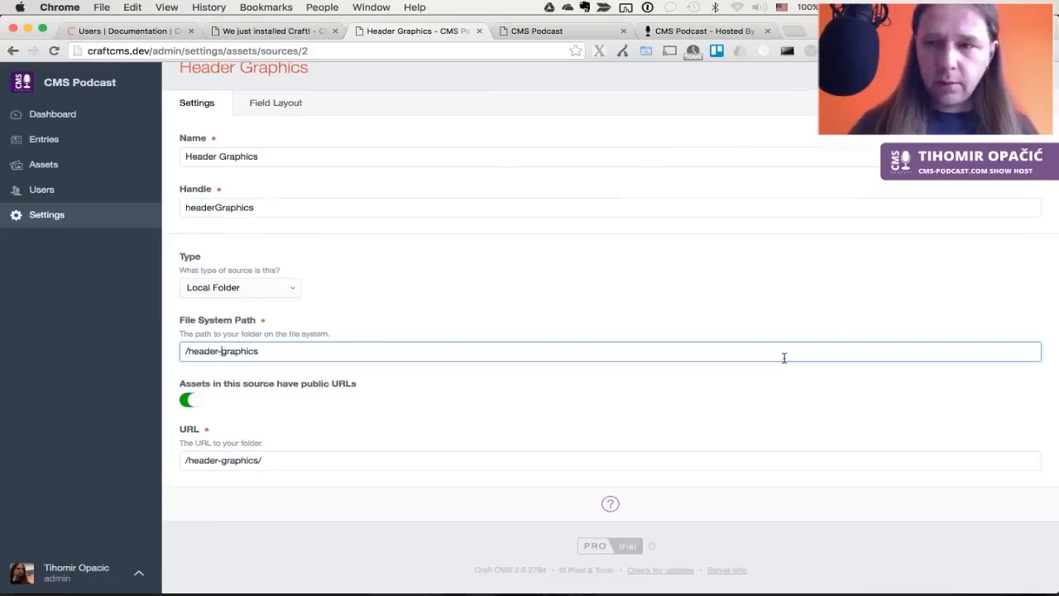
{"action": "scroll", "coordinate": [784, 357], "scroll_direction": "up", "scroll_amount": 2}
{"action": "key", "text": "Return"}
{"action": "key", "text": "super+alt+Left"}
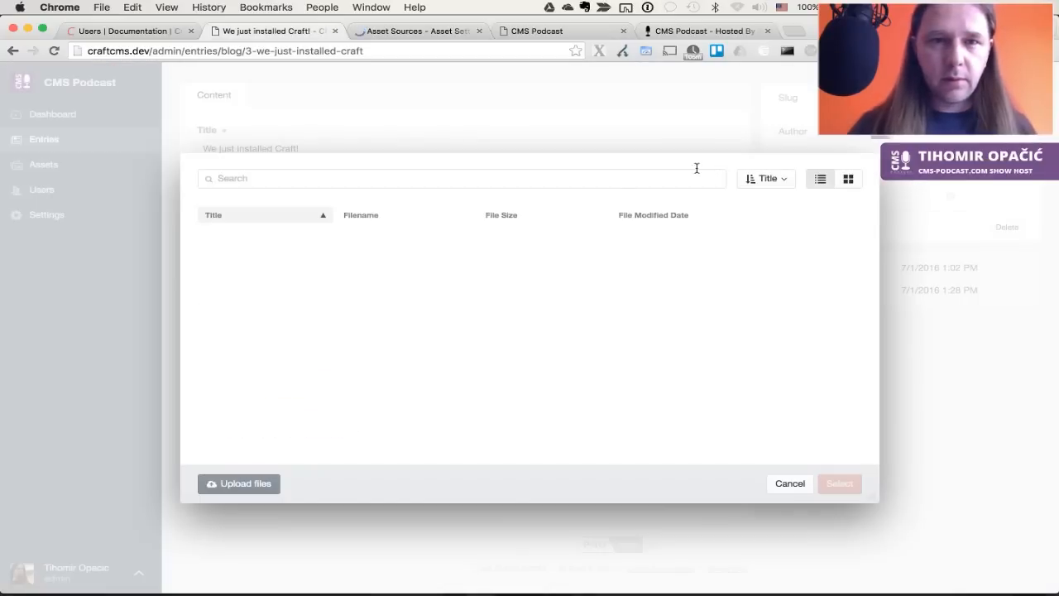
Retry the home-bg.jpg upload and dismiss the upload failed error
{"action": "left_click", "coordinate": [246, 488]}
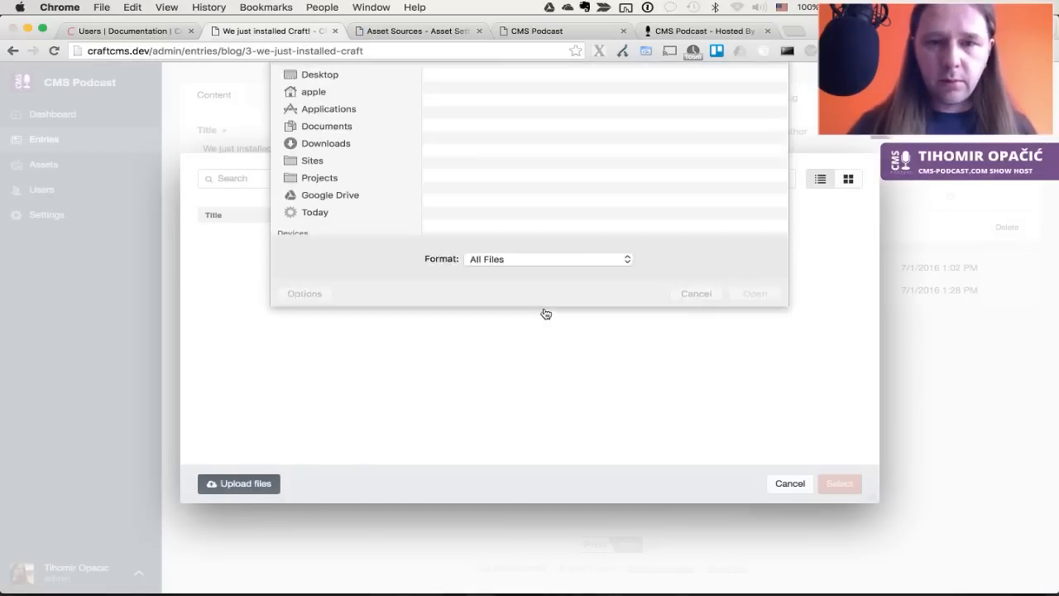
{"action": "double_click", "coordinate": [475, 173]}
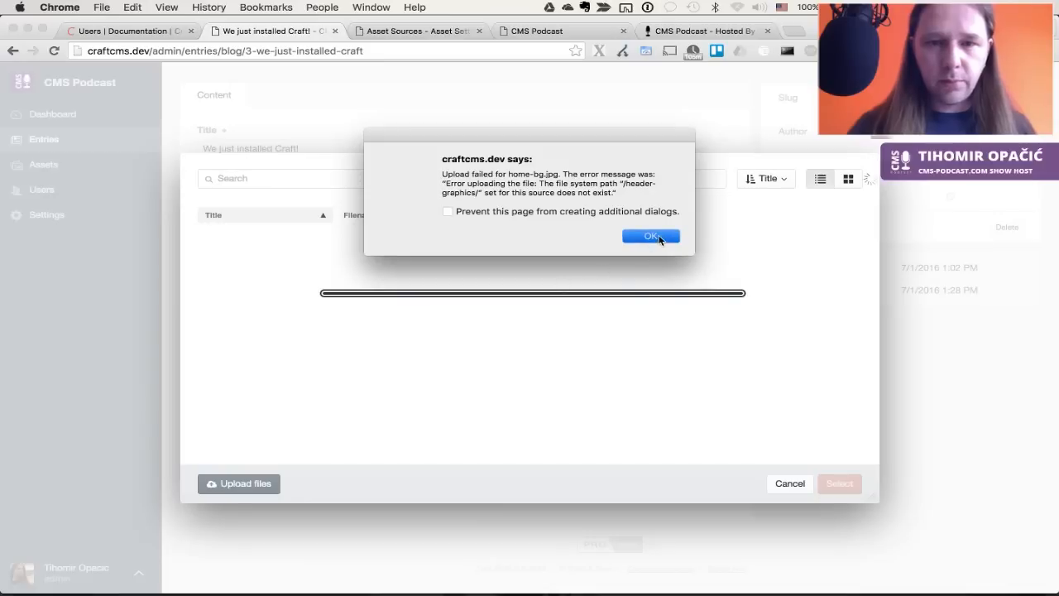
{"action": "left_click", "coordinate": [652, 240]}
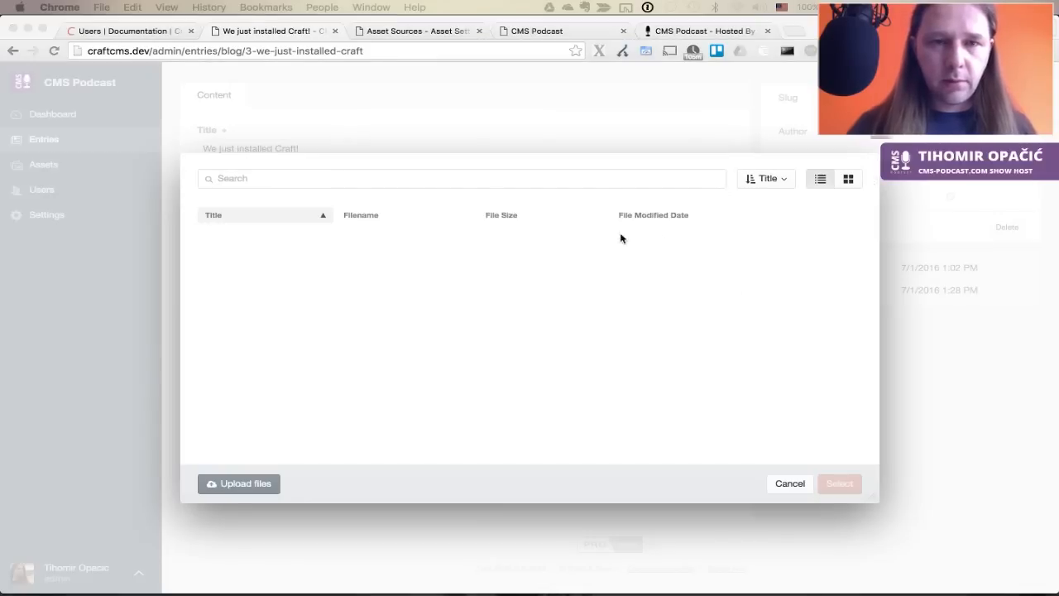
Change the Header Graphics file system path to /header_graphics/ and save it
{"action": "key", "text": "ctrl+Tab"}
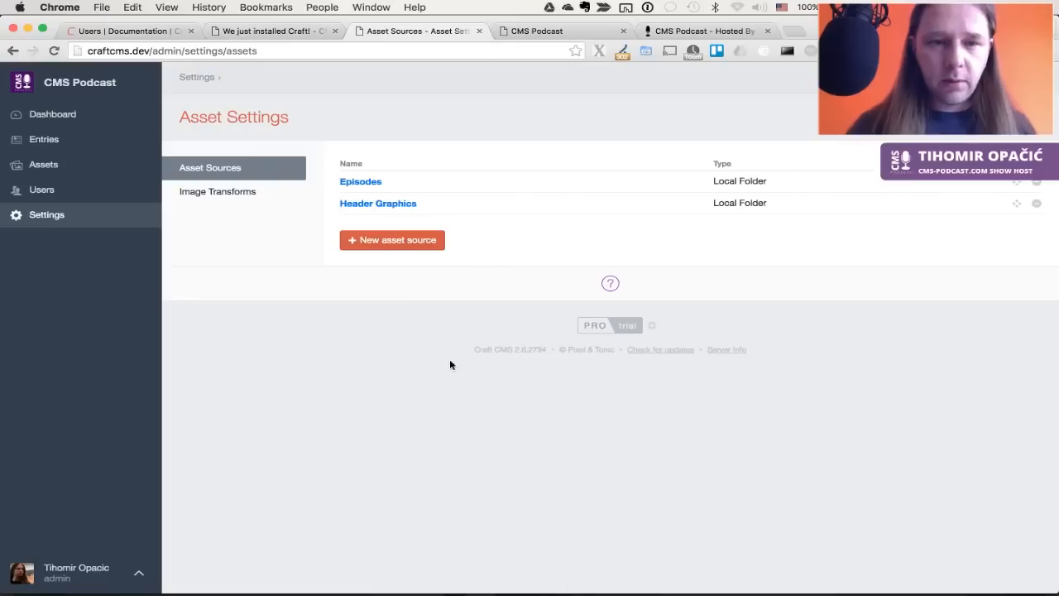
{"action": "left_click", "coordinate": [385, 205]}
{"action": "left_click", "coordinate": [220, 400]}
{"action": "key", "text": "BackSpace"}
{"action": "type", "text": "_graphics/"}
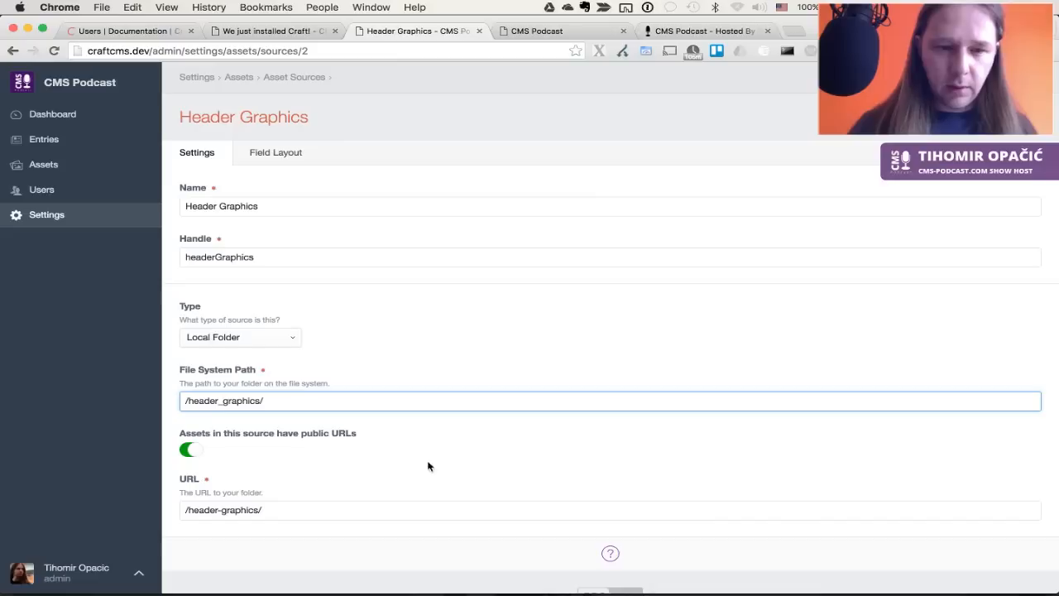
{"action": "left_click", "coordinate": [1017, 117]}
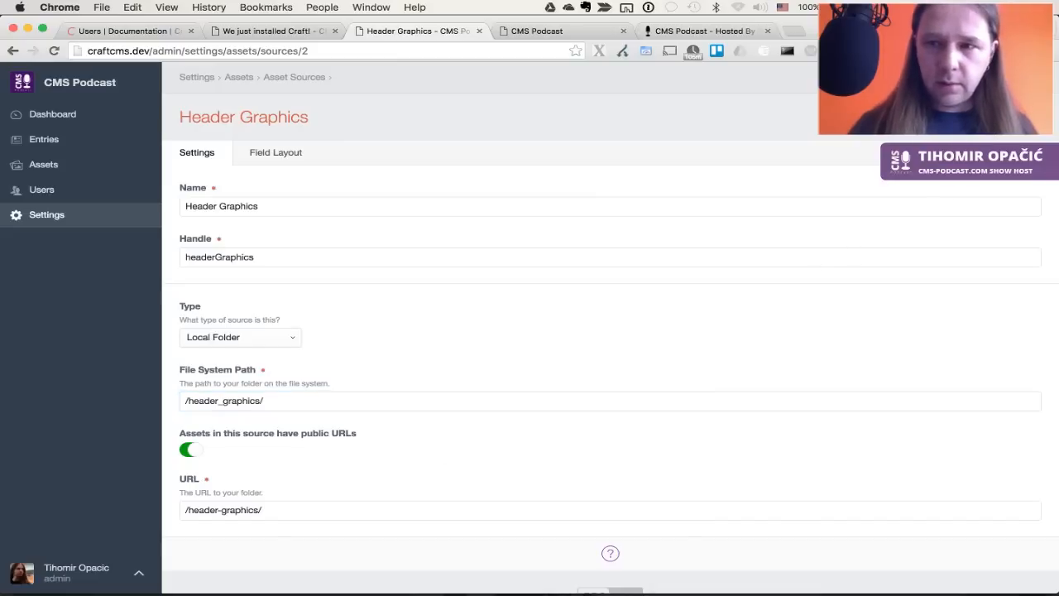
{"action": "key", "text": "ctrl+shift+Tab"}
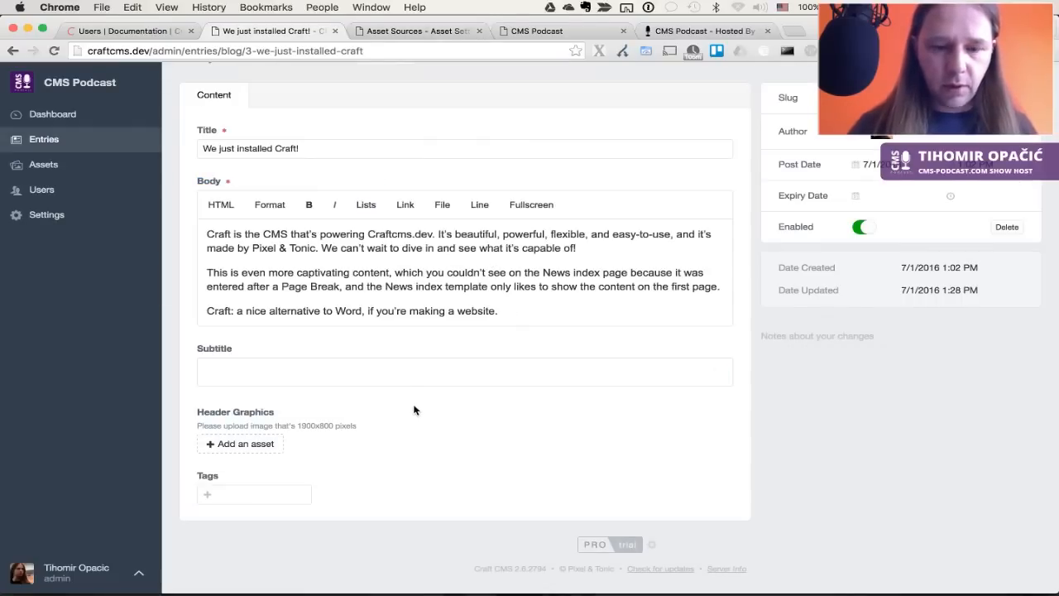
Reload the blog entry and retry the home-bg.jpg upload, dismissing the failure error
{"action": "key", "text": "super+r"}
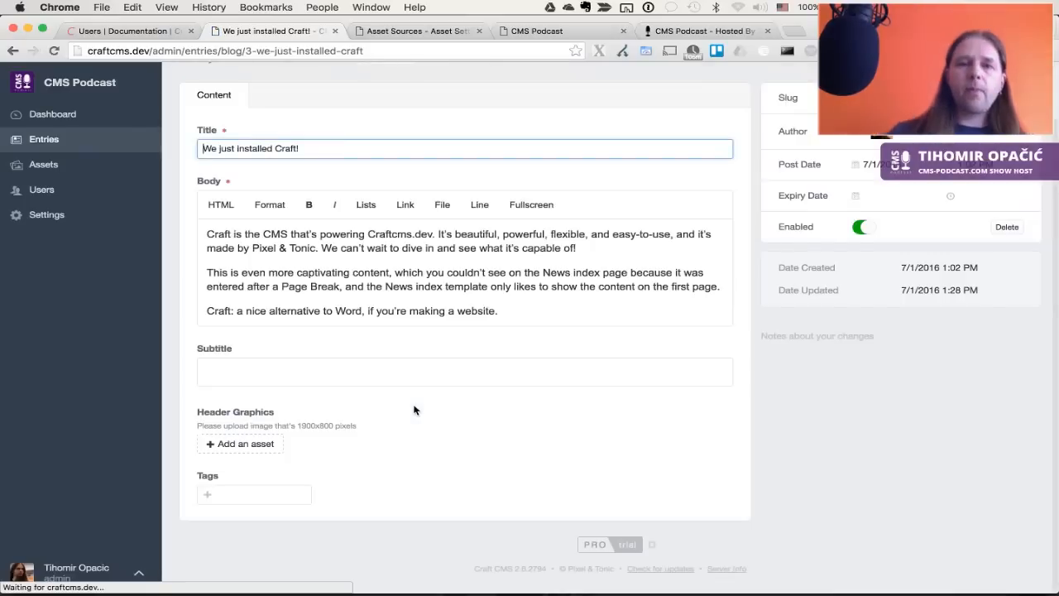
{"action": "left_click", "coordinate": [262, 442]}
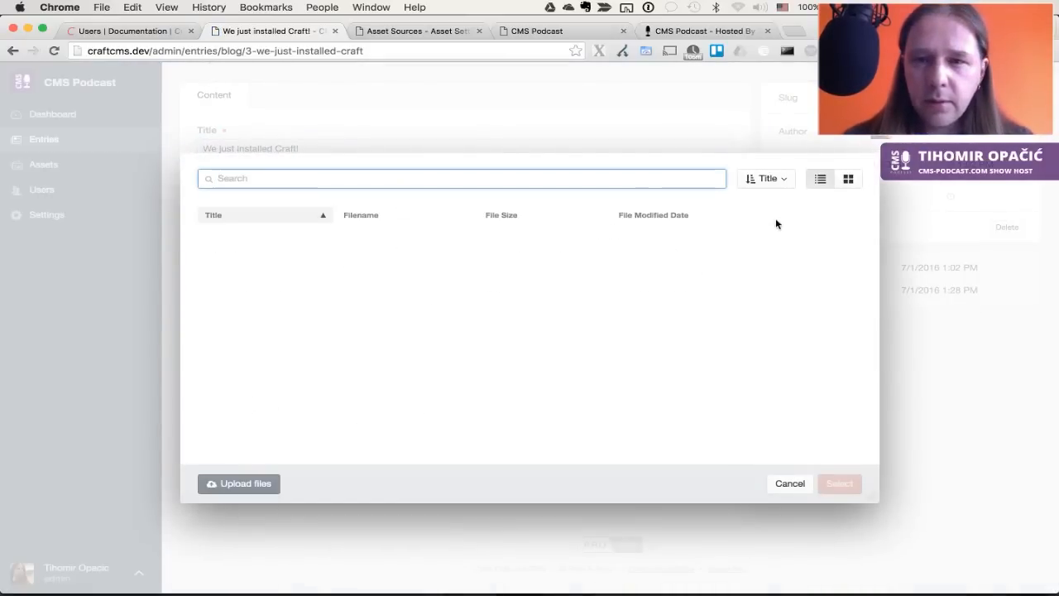
{"action": "left_click", "coordinate": [761, 179]}
{"action": "left_click", "coordinate": [626, 174]}
{"action": "left_click", "coordinate": [250, 481]}
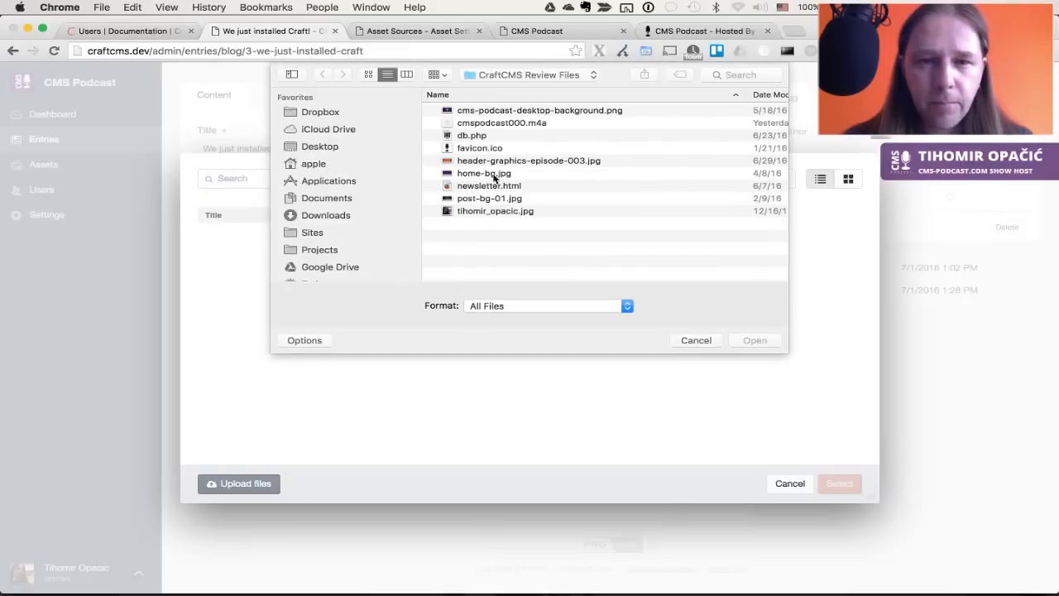
{"action": "double_click", "coordinate": [490, 173]}
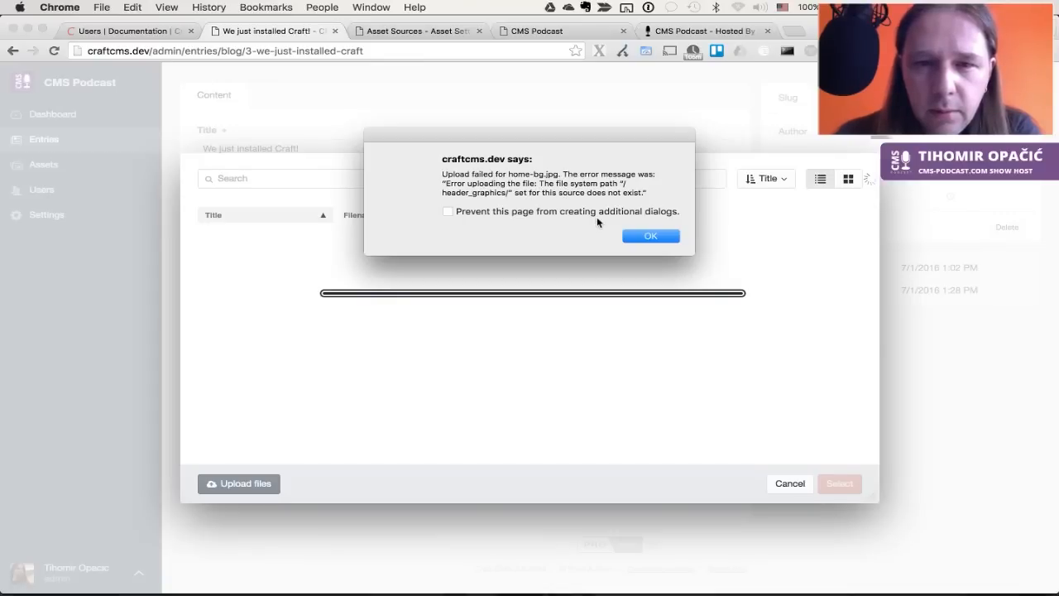
{"action": "left_click", "coordinate": [636, 236]}
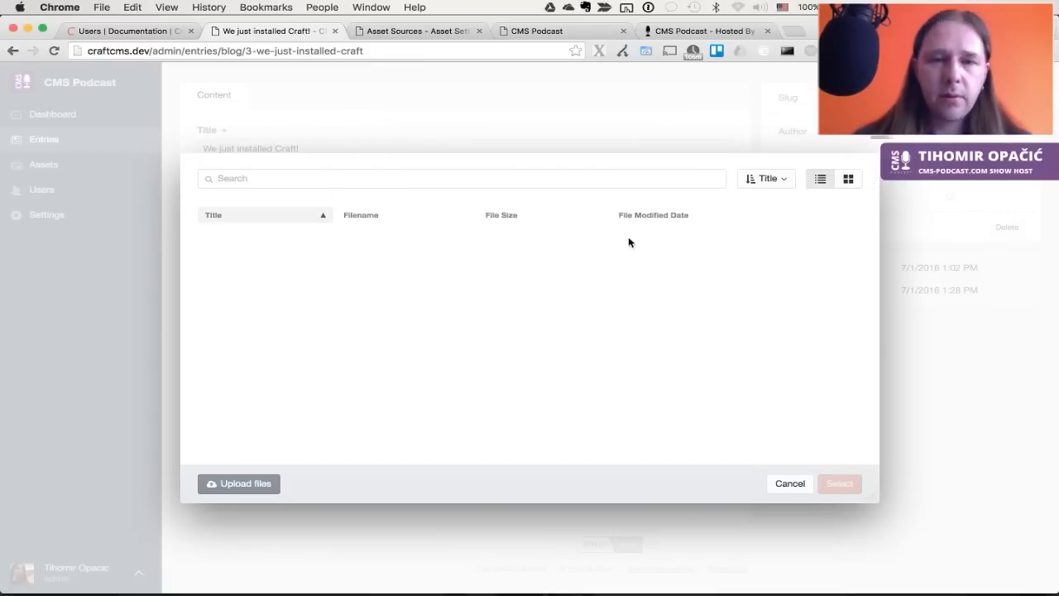
Inspect the Episodes asset source's episodes/ file system path for comparison
{"action": "key", "text": "ctrl+Tab"}
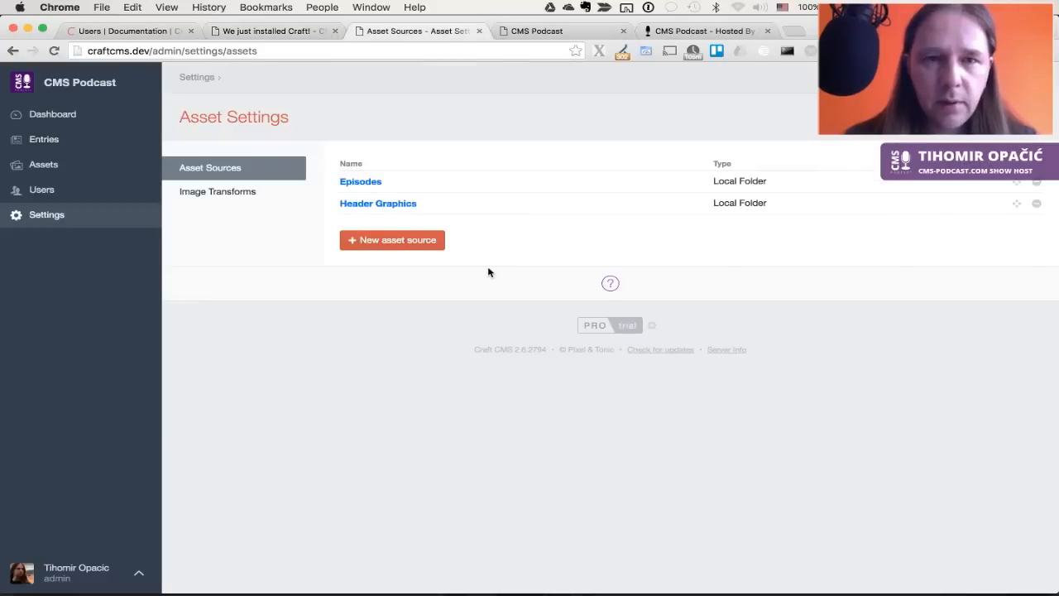
{"action": "left_click", "coordinate": [369, 183]}
{"action": "left_click", "coordinate": [283, 406]}
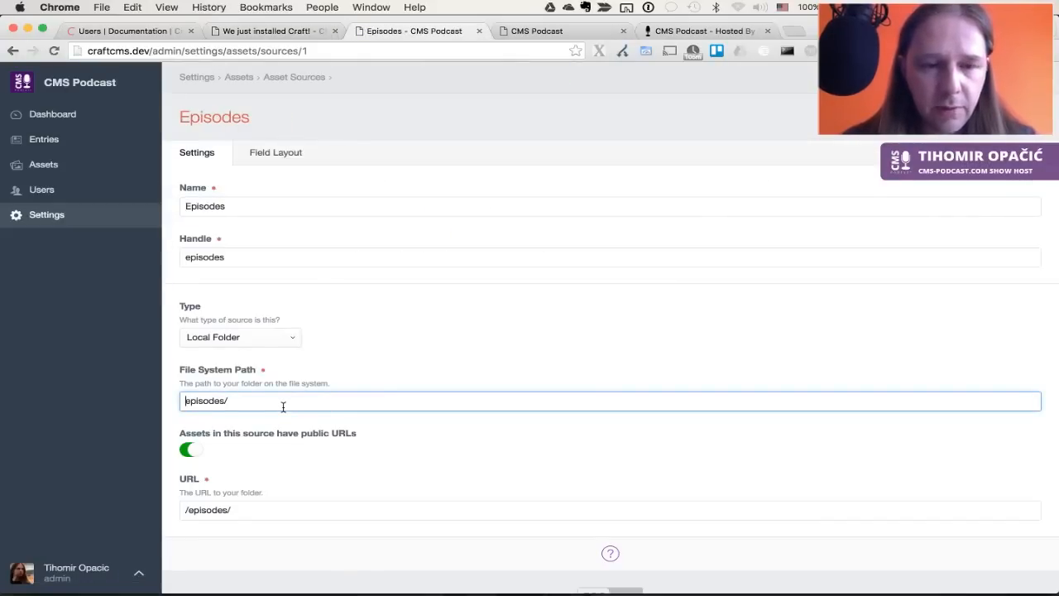
{"action": "triple_click", "coordinate": [283, 406]}
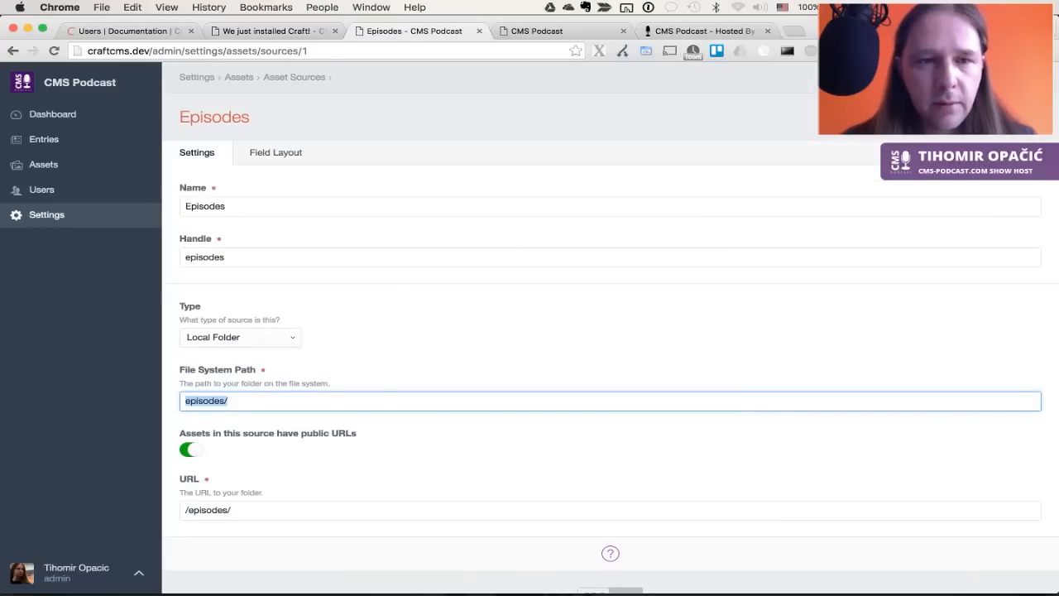
{"action": "left_click", "coordinate": [399, 284]}
Reopen the Header Graphics source settings and check the folder name in ForkLift
{"action": "left_click", "coordinate": [294, 77]}
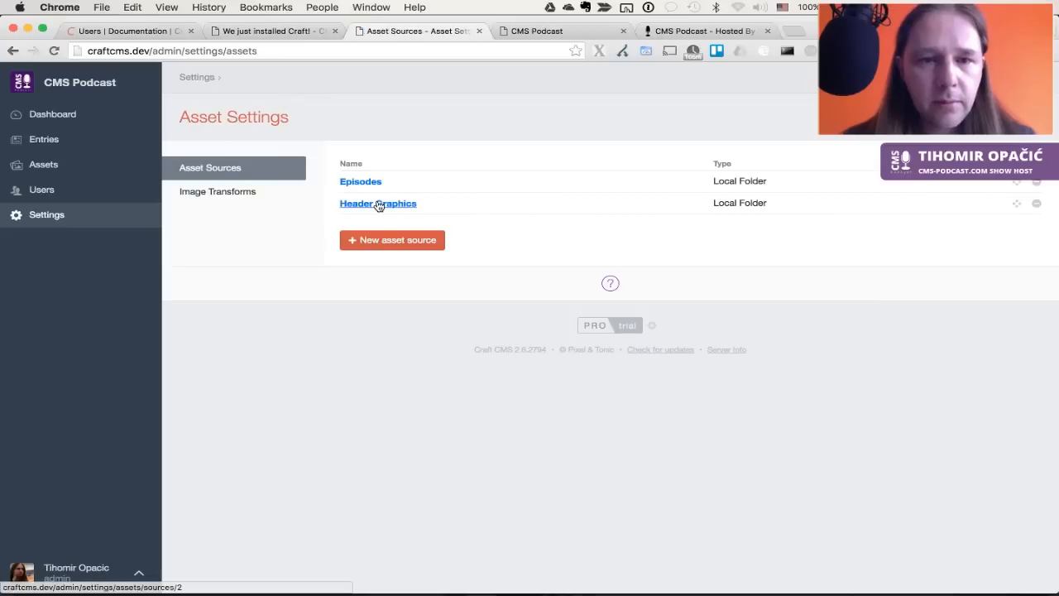
{"action": "left_click", "coordinate": [377, 206]}
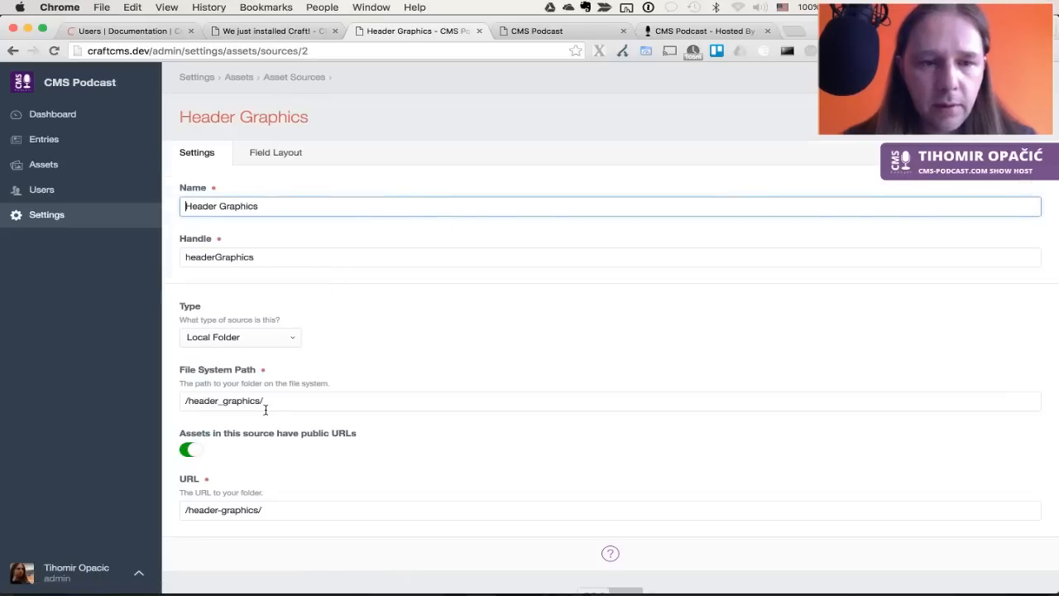
{"action": "left_click", "coordinate": [223, 400]}
{"action": "key", "text": "super+Tab"}
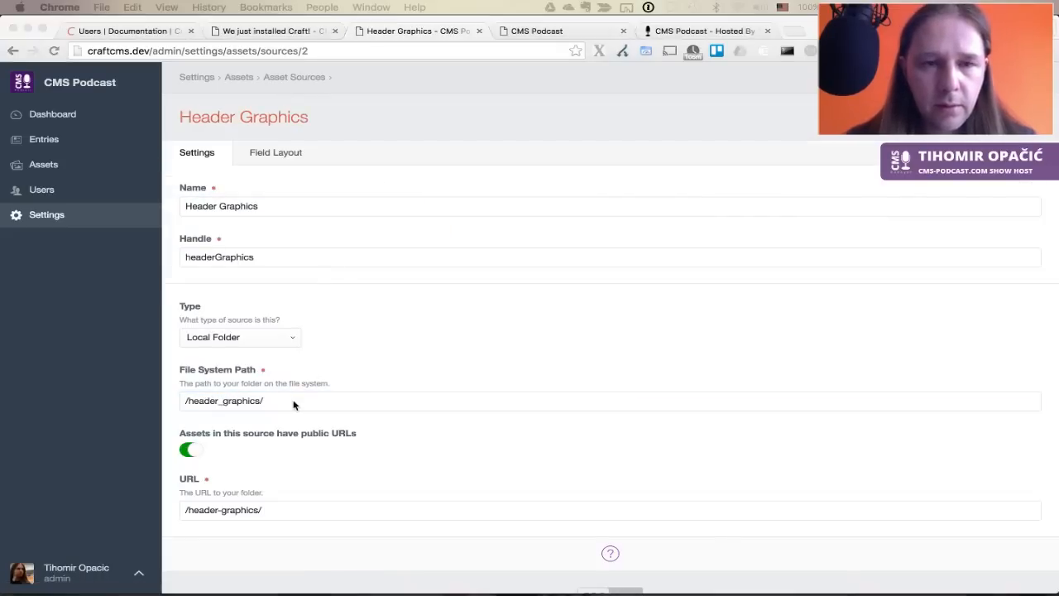
{"action": "key", "text": "super+Tab"}
{"action": "key", "text": "super+shift+Tab"}
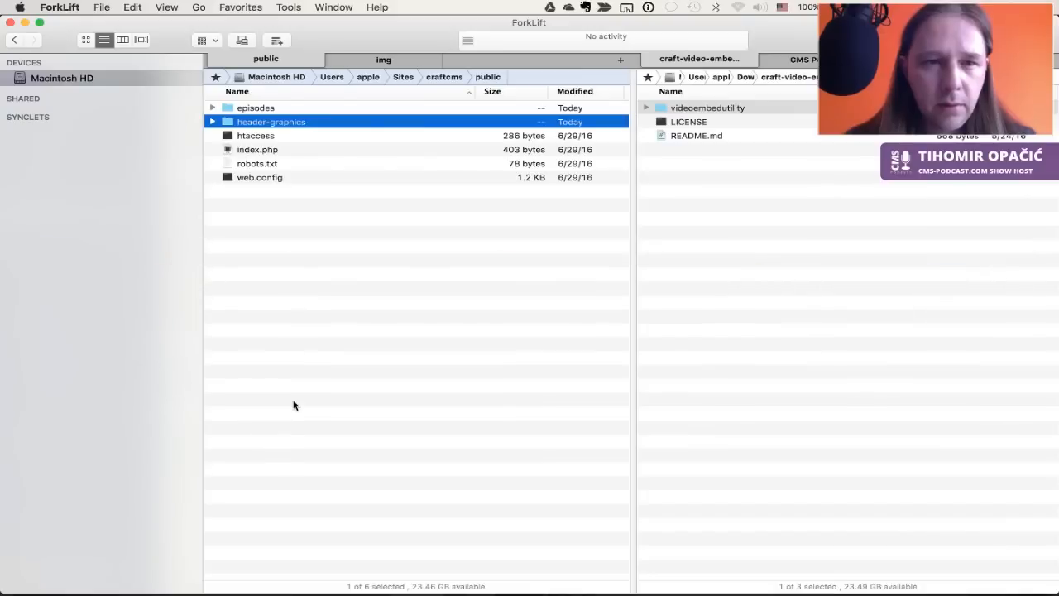
{"action": "key", "text": "super+Tab"}
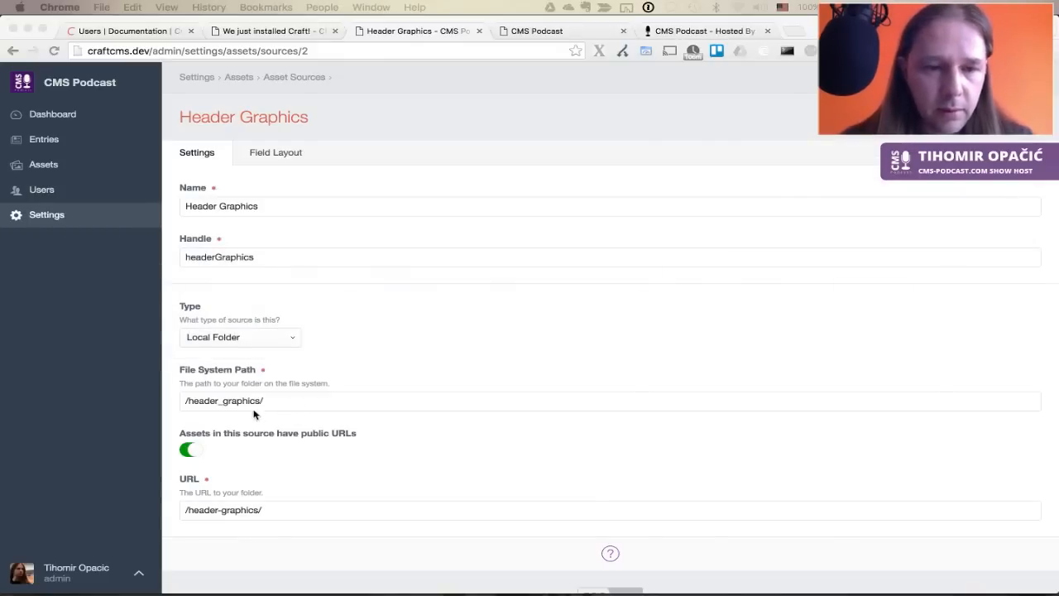
Set the Header Graphics file system path to header-graphics/ and save
{"action": "left_click", "coordinate": [224, 400]}
{"action": "key", "text": "BackSpace"}
{"action": "type", "text": "-"}
{"action": "key", "text": "super+Left"}
{"action": "key", "text": "Delete"}
{"action": "key", "text": "Return"}
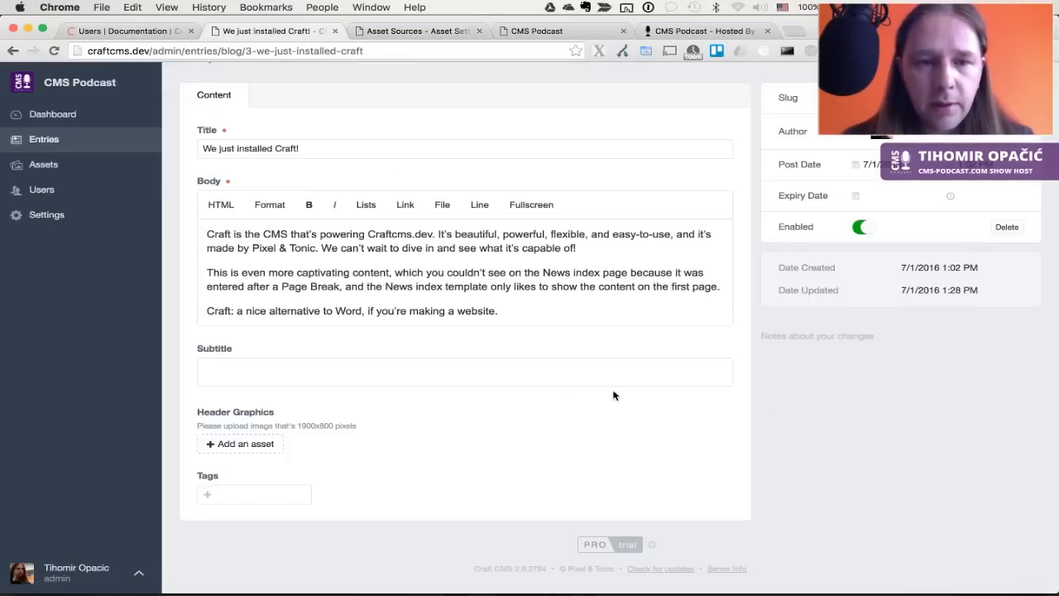
Upload home-bg.jpg and attach Home Bg as the entry's header graphic
{"action": "left_click", "coordinate": [218, 443]}
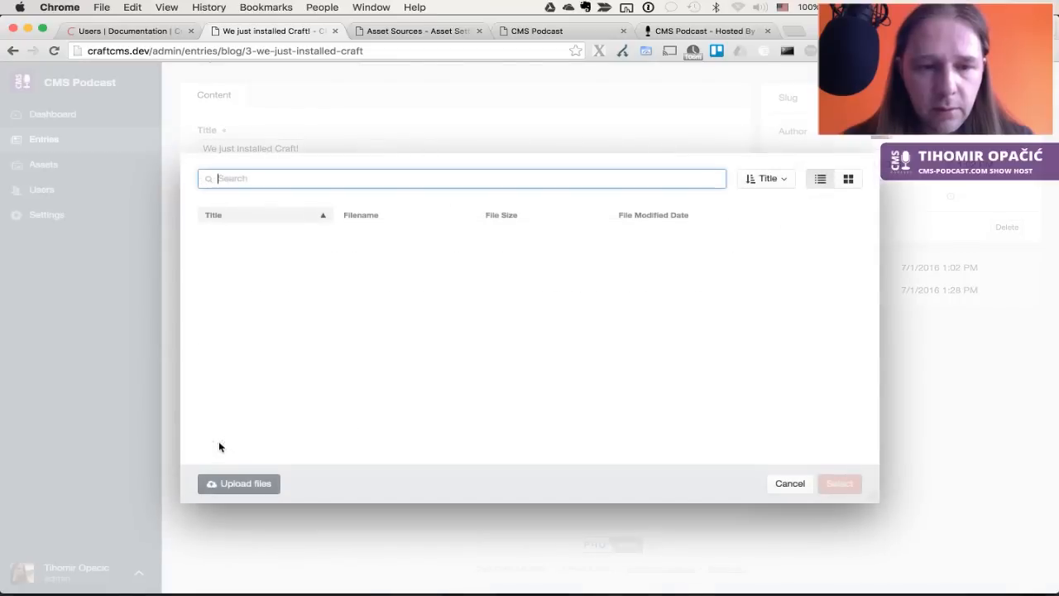
{"action": "left_click", "coordinate": [238, 484]}
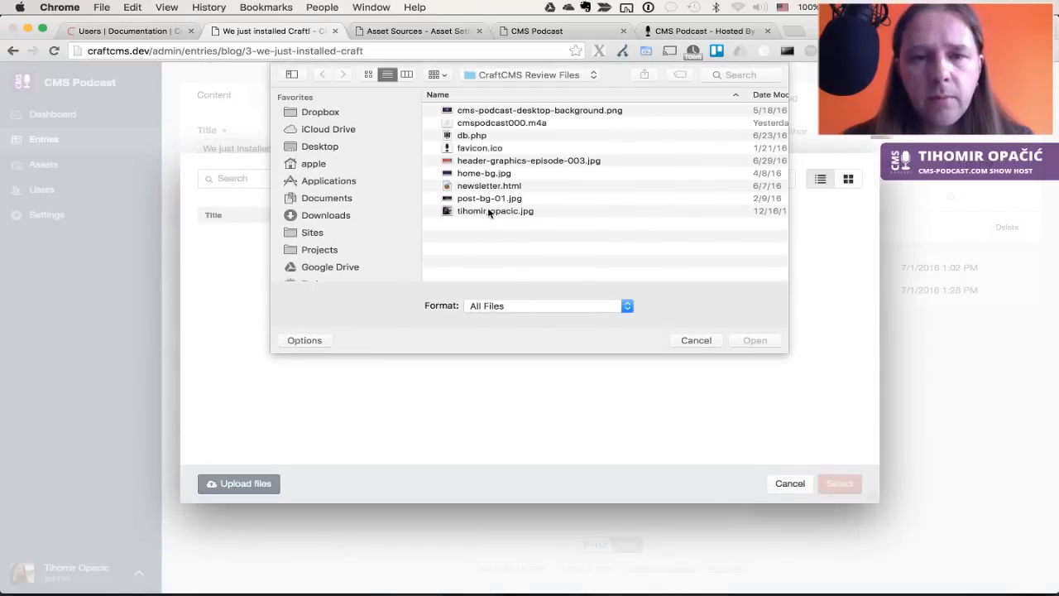
{"action": "double_click", "coordinate": [489, 175]}
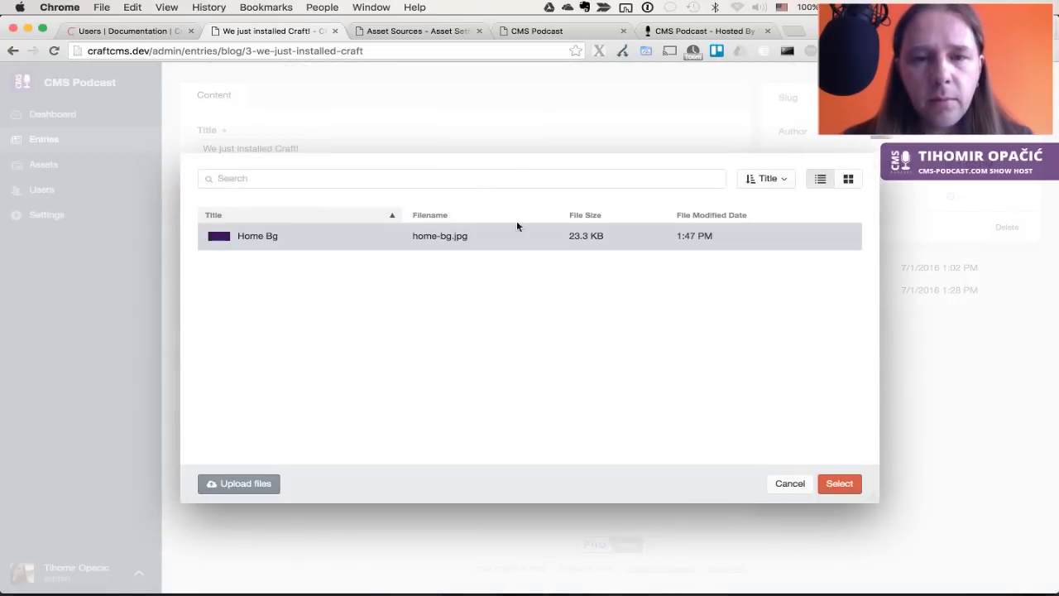
{"action": "left_click", "coordinate": [828, 496]}
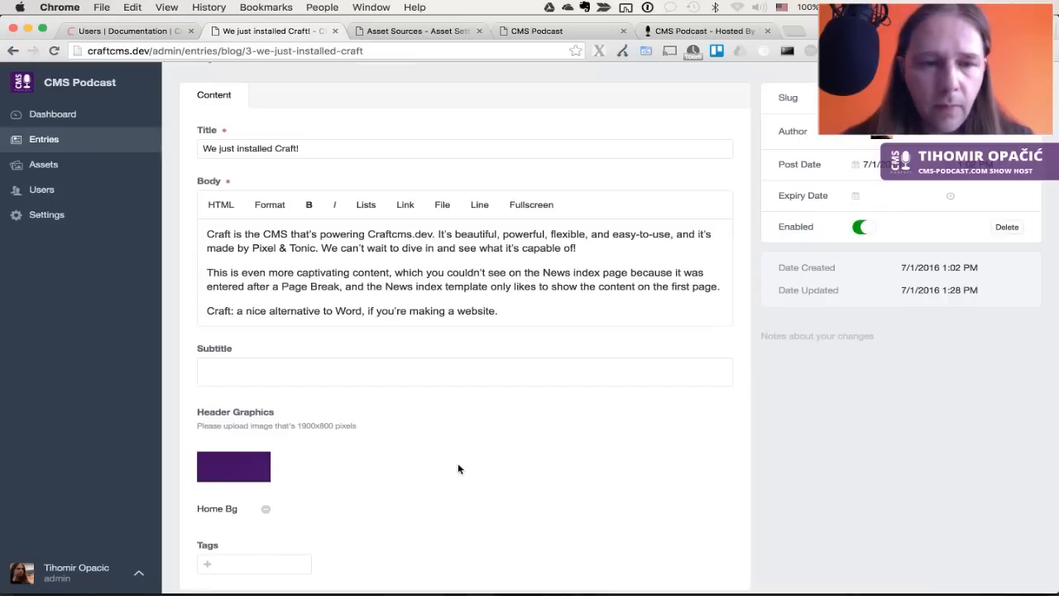
Enter the 'Lorem ipsum...' subtitle and save the blog entry
{"action": "left_click", "coordinate": [393, 371]}
{"action": "scroll", "coordinate": [393, 372], "scroll_direction": "up", "scroll_amount": 2}
{"action": "scroll", "coordinate": [393, 371], "scroll_direction": "down", "scroll_amount": 1}
{"action": "left_click", "coordinate": [312, 210]}
{"action": "key", "text": "super+a"}
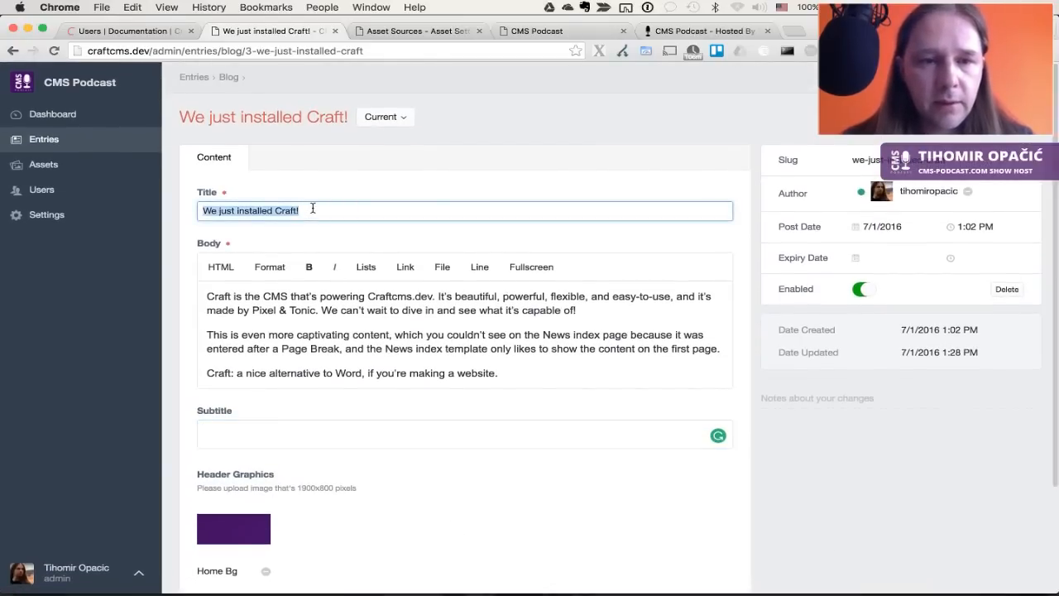
{"action": "left_click", "coordinate": [364, 436]}
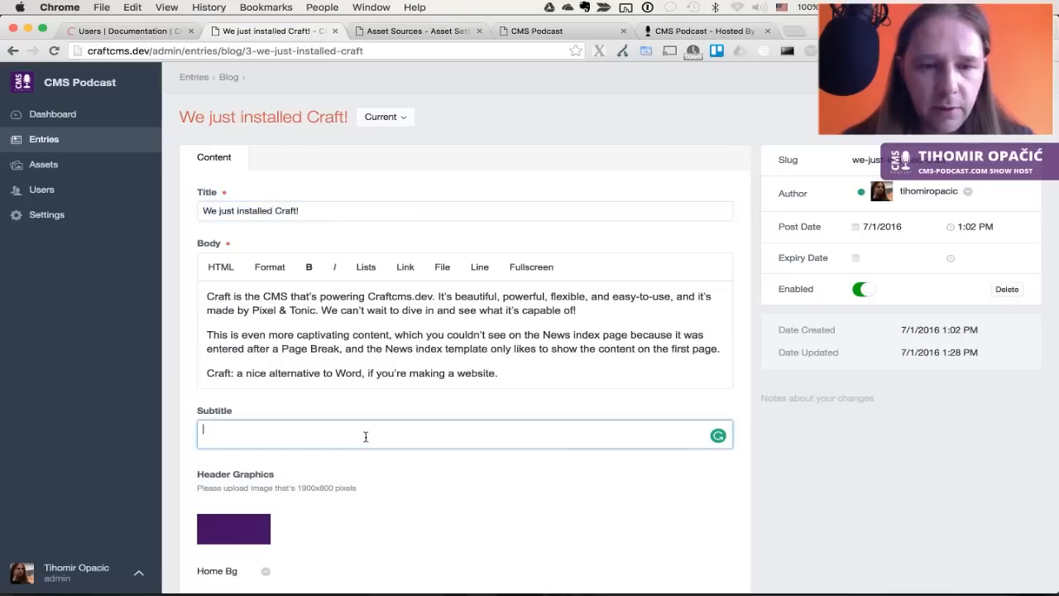
{"action": "type", "text": "Lorem ipsum..."}
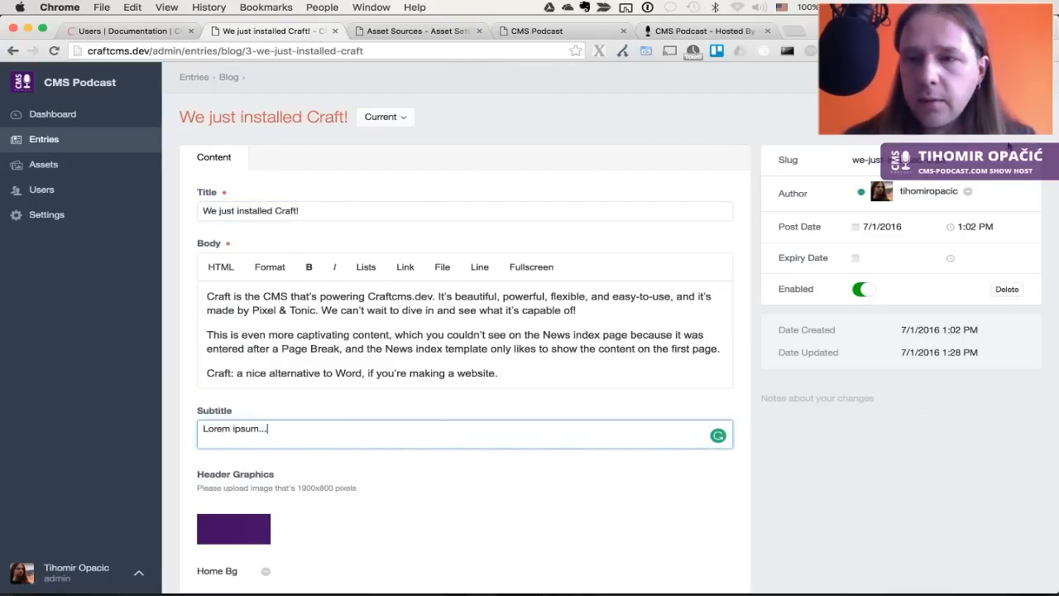
{"action": "left_click", "coordinate": [1010, 117]}
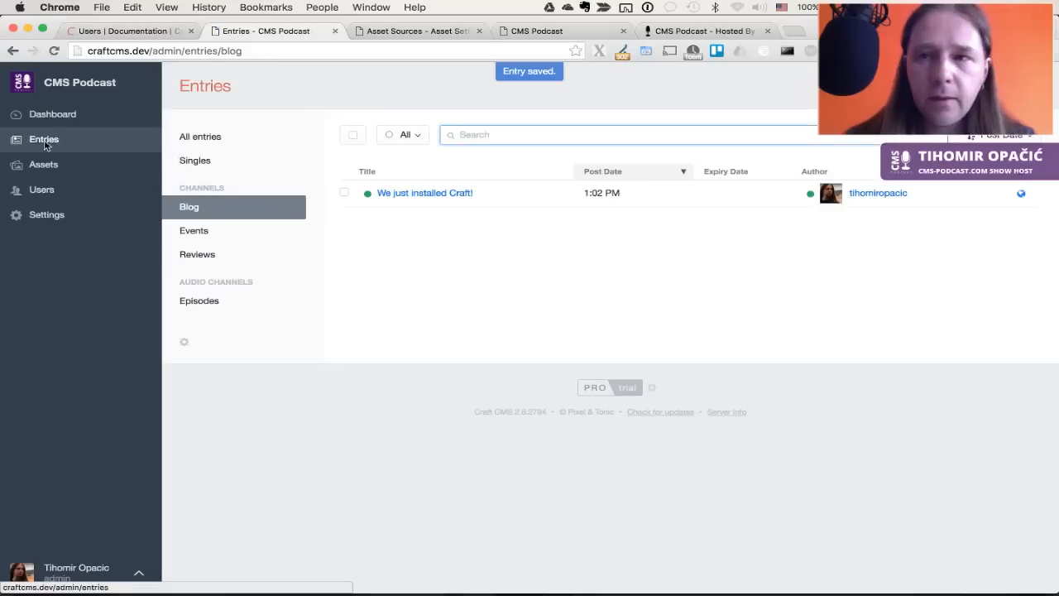
{"action": "left_click", "coordinate": [46, 145]}
Start a new Events entry titled 'Experiencing Craft CMS', copied from the live site
{"action": "left_click", "coordinate": [216, 231]}
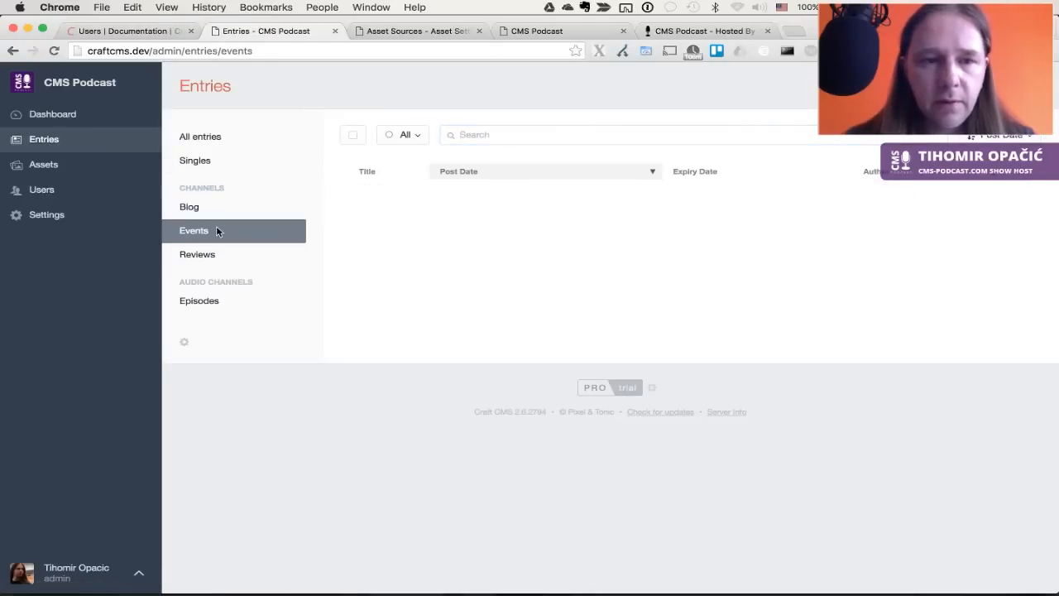
{"action": "left_click", "coordinate": [996, 86]}
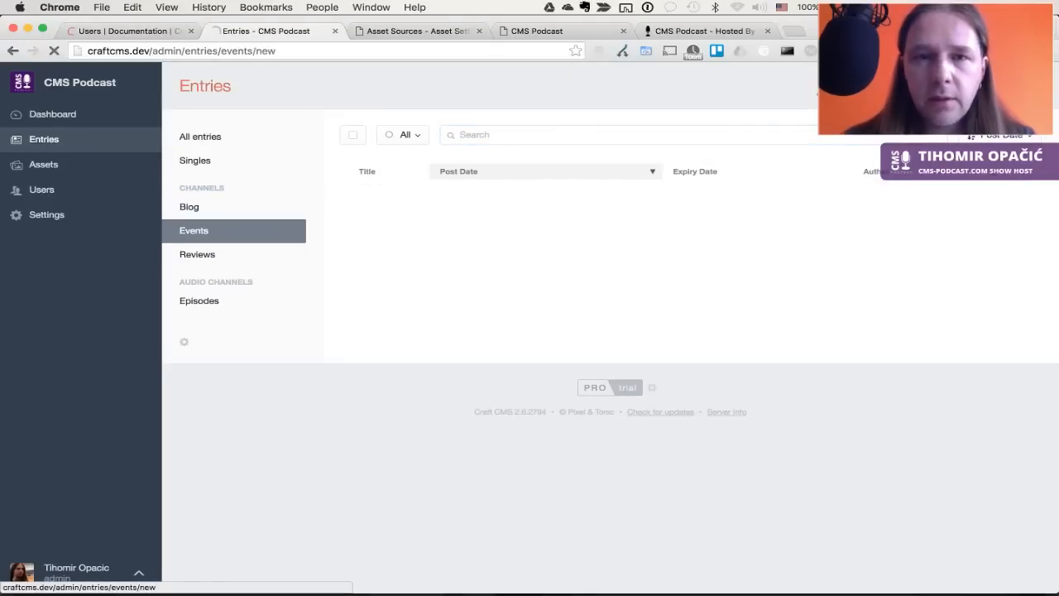
{"action": "key", "text": "ctrl+Tab"}
{"action": "key", "text": "ctrl+Tab"}
{"action": "key", "text": "ctrl+Tab"}
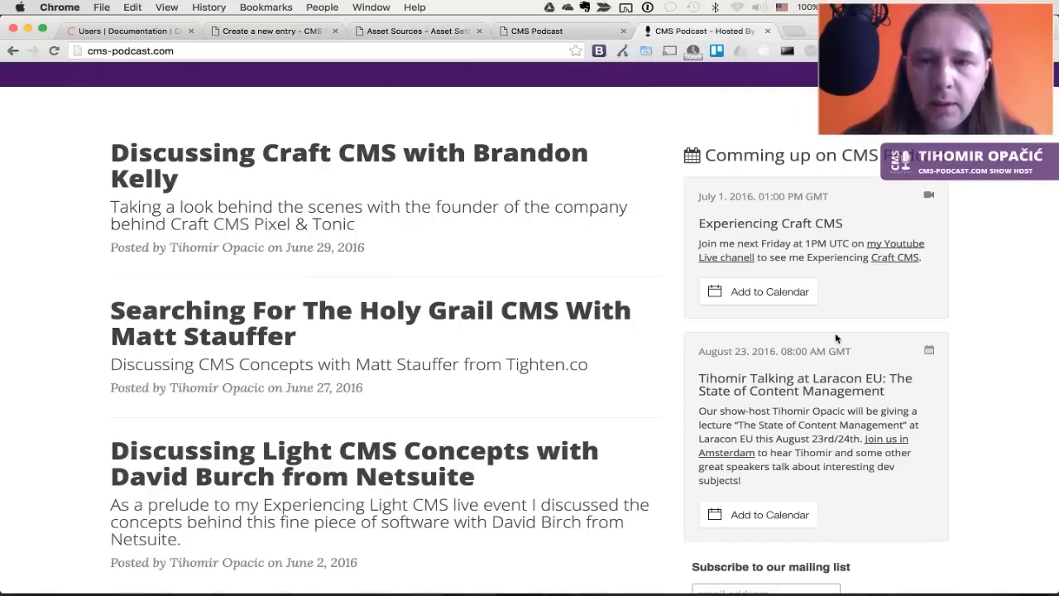
{"action": "triple_click", "coordinate": [701, 225]}
{"action": "key", "text": "super+c"}
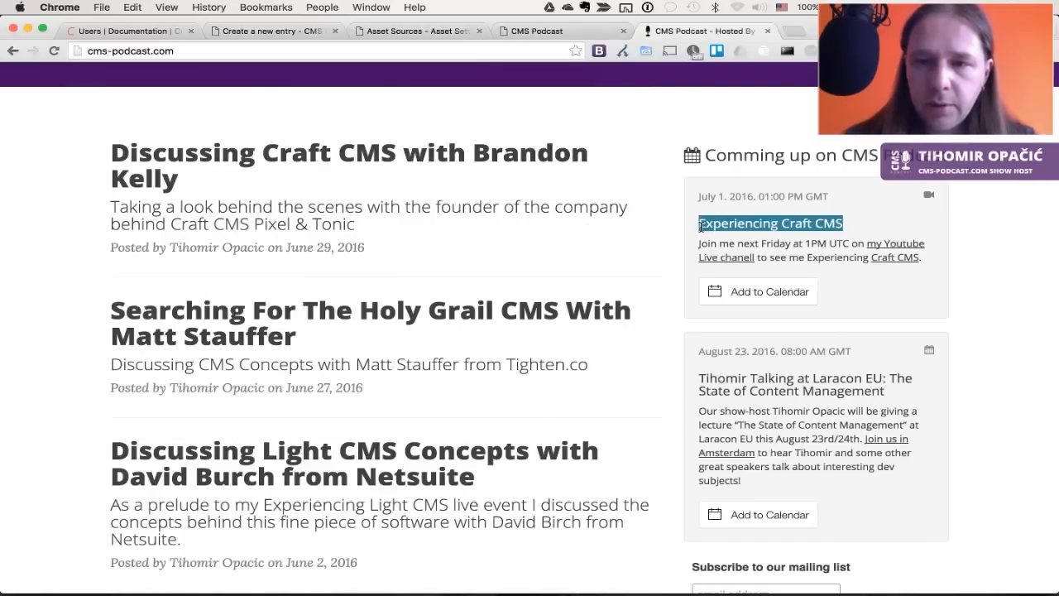
{"action": "key", "text": "super+Tab"}
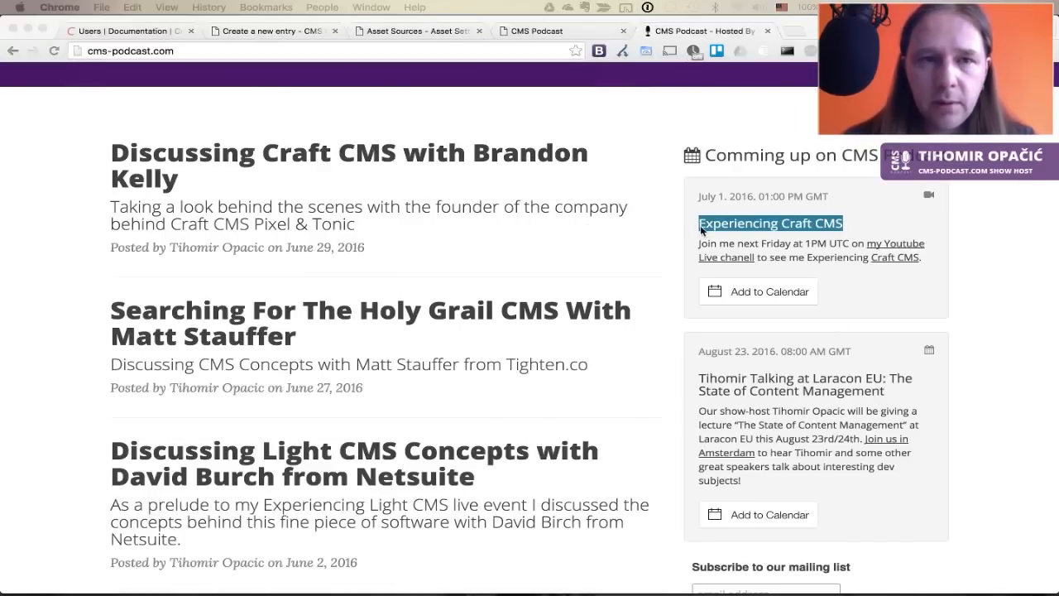
{"action": "key", "text": "super+Tab"}
{"action": "key", "text": "ctrl+shift+Tab"}
{"action": "key", "text": "ctrl+shift+Tab"}
{"action": "key", "text": "ctrl+shift+Tab"}
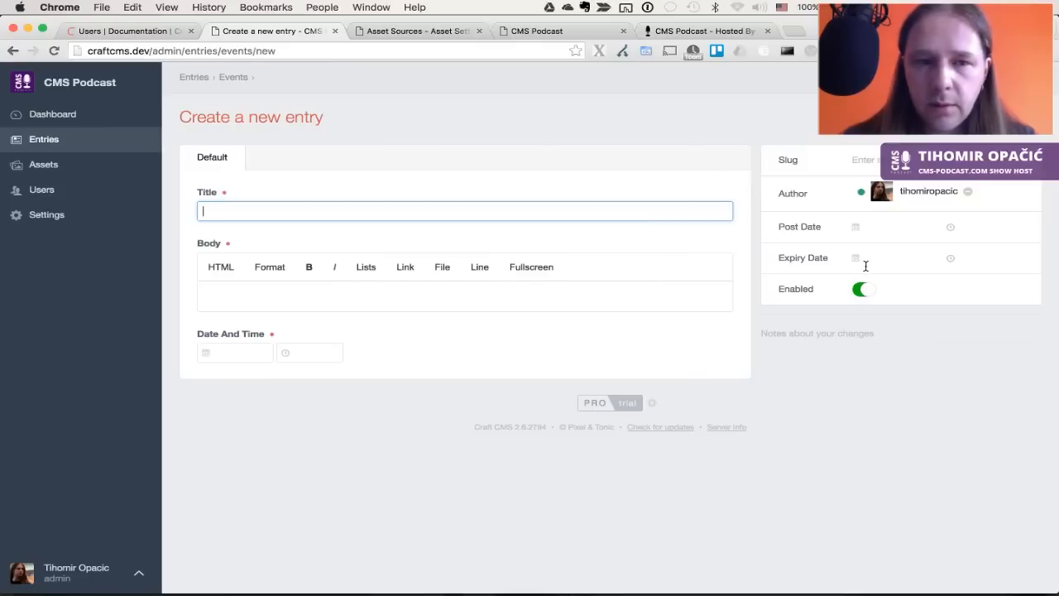
{"action": "key", "text": "super+v"}
{"action": "key", "text": "Tab"}
Paste the live site's event description into the Body
{"action": "key", "text": "ctrl+Tab"}
{"action": "key", "text": "ctrl+Tab"}
{"action": "key", "text": "ctrl+Tab"}
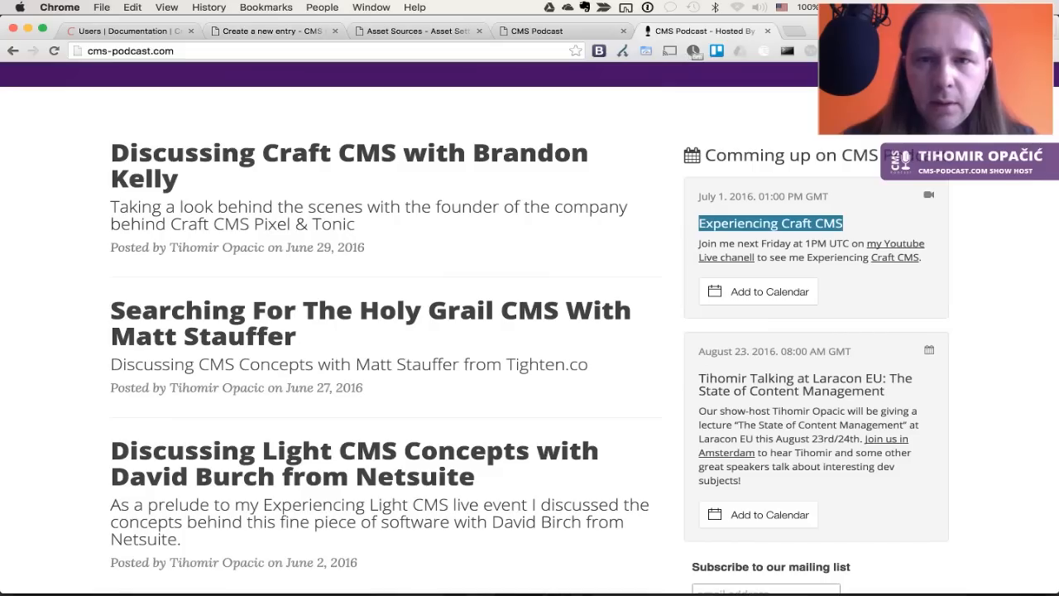
{"action": "left_click_drag", "start_coordinate": [924, 257], "coordinate": [693, 245]}
{"action": "key", "text": "ctrl+c"}
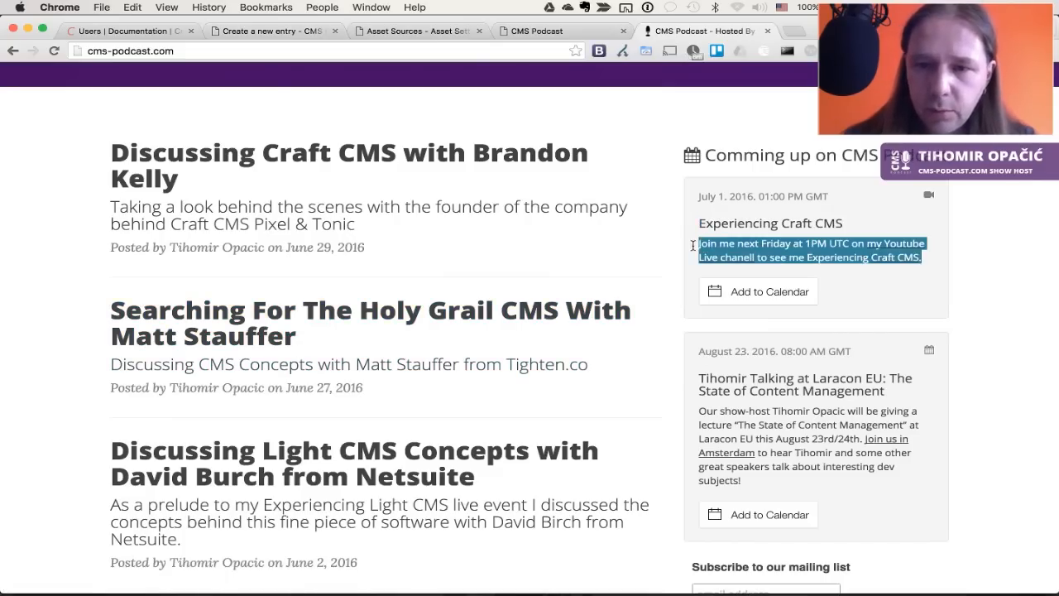
{"action": "key", "text": "ctrl+shift+Tab"}
{"action": "key", "text": "ctrl+shift+Tab"}
{"action": "key", "text": "ctrl+shift+Tab"}
{"action": "key", "text": "ctrl+v"}
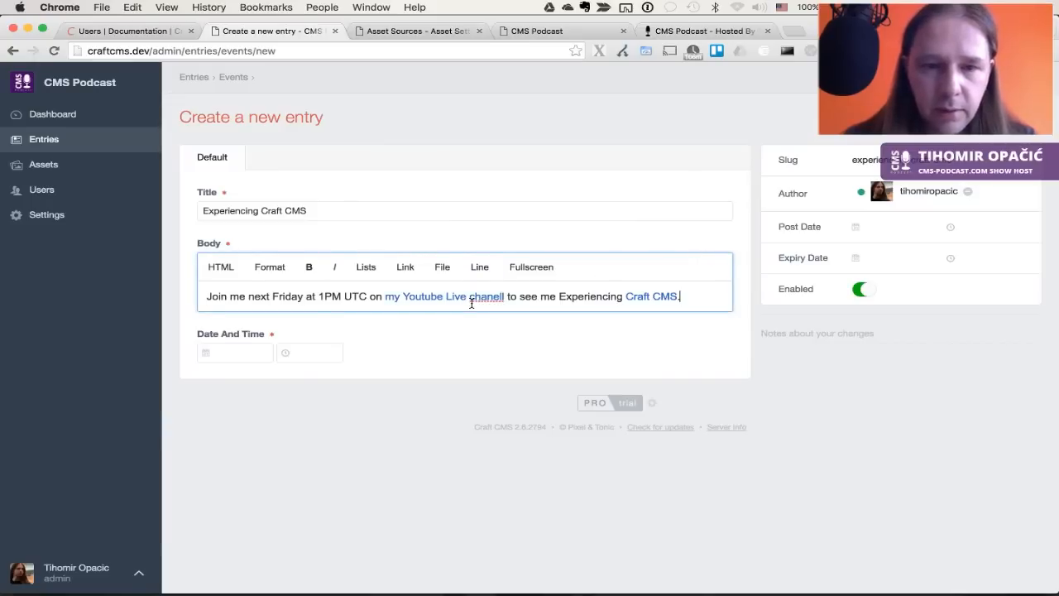
{"action": "left_click", "coordinate": [469, 332]}
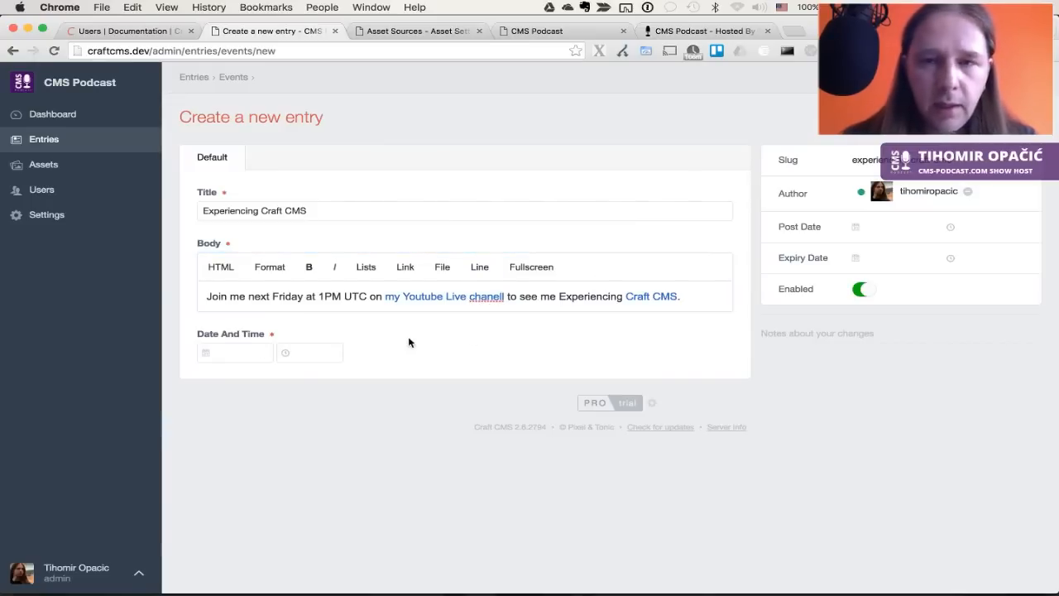
Set the event date to 7/1/2016 at 1:00 PM
{"action": "key", "text": "ctrl+Tab"}
{"action": "key", "text": "ctrl+Tab"}
{"action": "key", "text": "ctrl+Tab"}
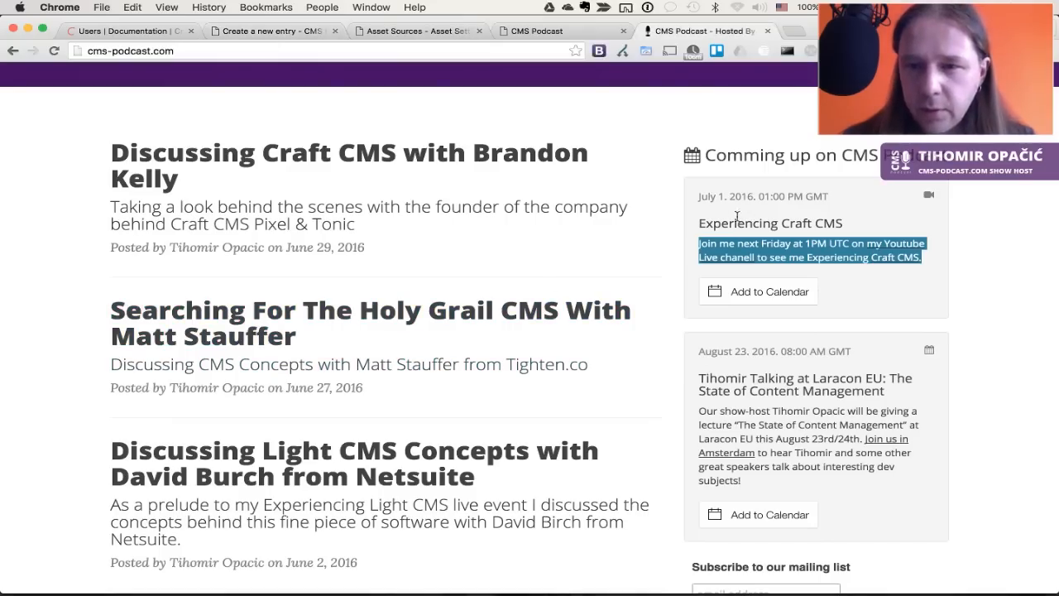
{"action": "key", "text": "ctrl+shift+Tab"}
{"action": "key", "text": "ctrl+shift+Tab"}
{"action": "key", "text": "ctrl+shift+Tab"}
{"action": "left_click", "coordinate": [271, 353]}
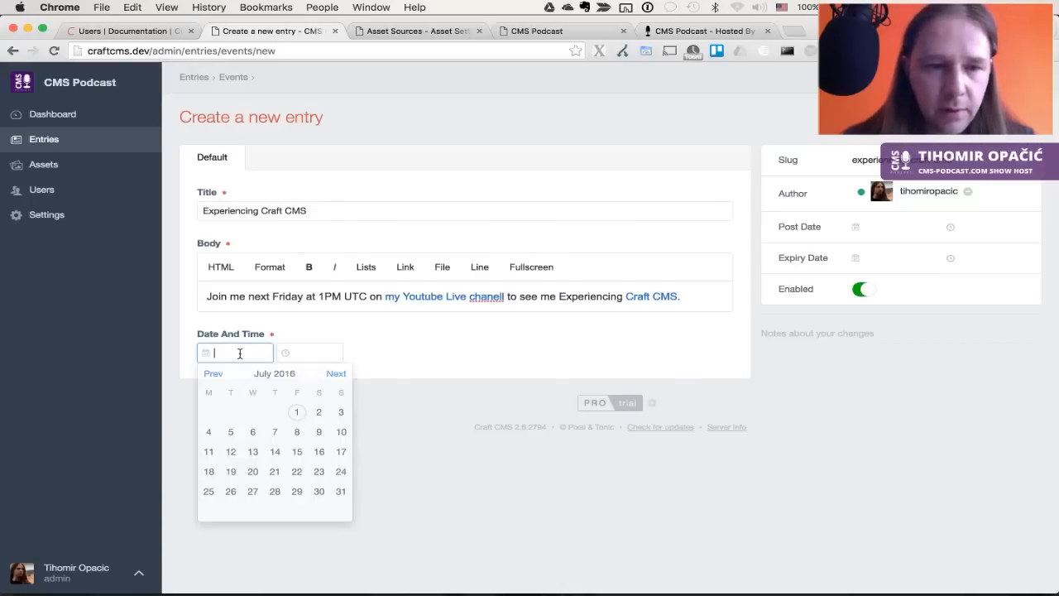
{"action": "left_click", "coordinate": [295, 413]}
{"action": "left_click", "coordinate": [313, 350]}
{"action": "scroll", "coordinate": [316, 401], "scroll_direction": "down", "scroll_amount": 3}
{"action": "scroll", "coordinate": [316, 404], "scroll_direction": "down", "scroll_amount": 5}
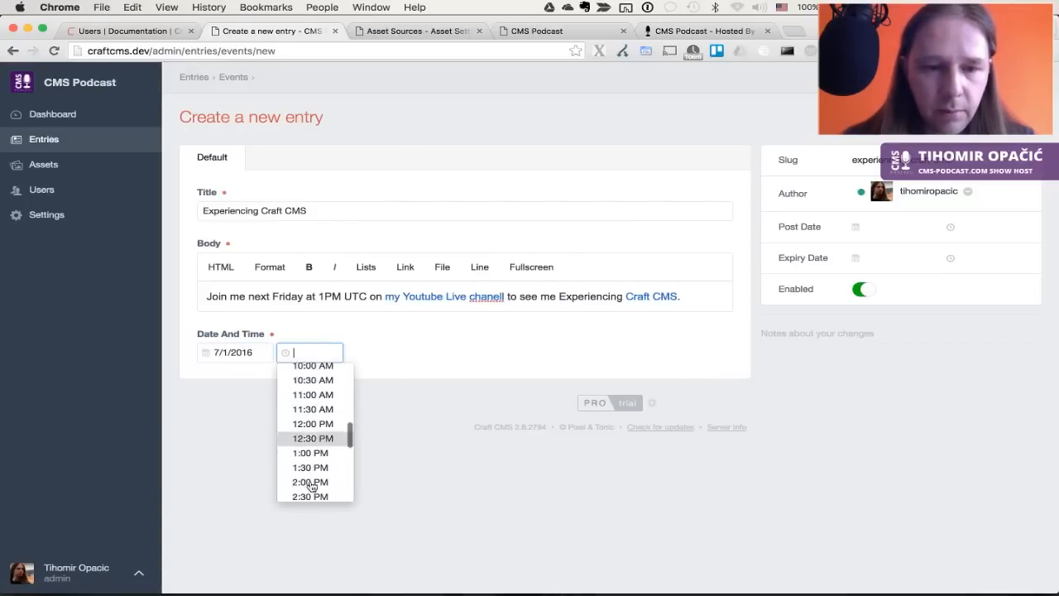
{"action": "left_click", "coordinate": [316, 403]}
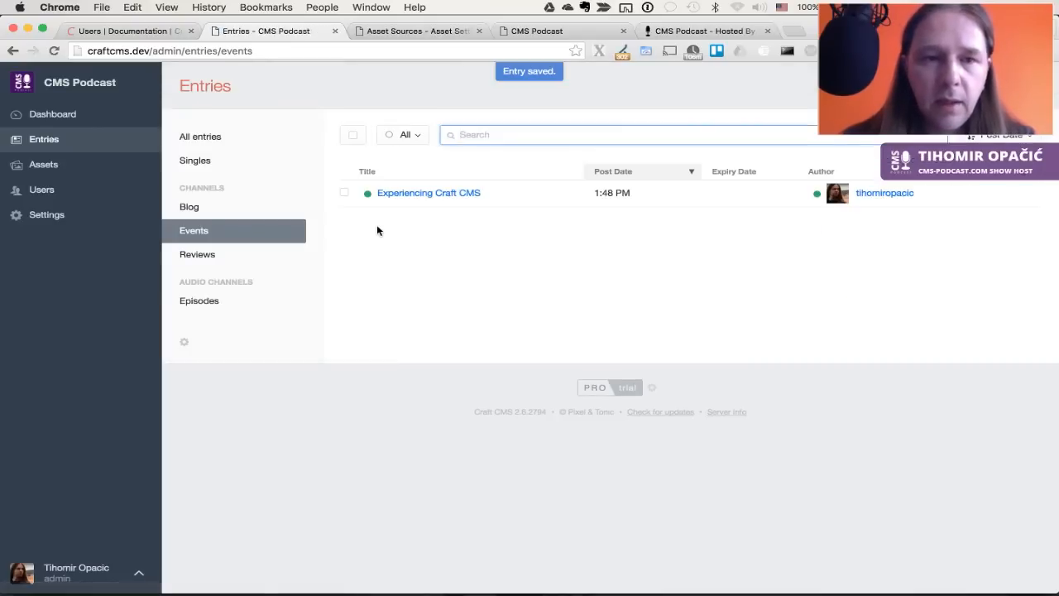
Start a new Events entry and paste in the Laracon EU talk title from the live site
{"action": "left_click", "coordinate": [989, 86]}
{"action": "left_click", "coordinate": [709, 33]}
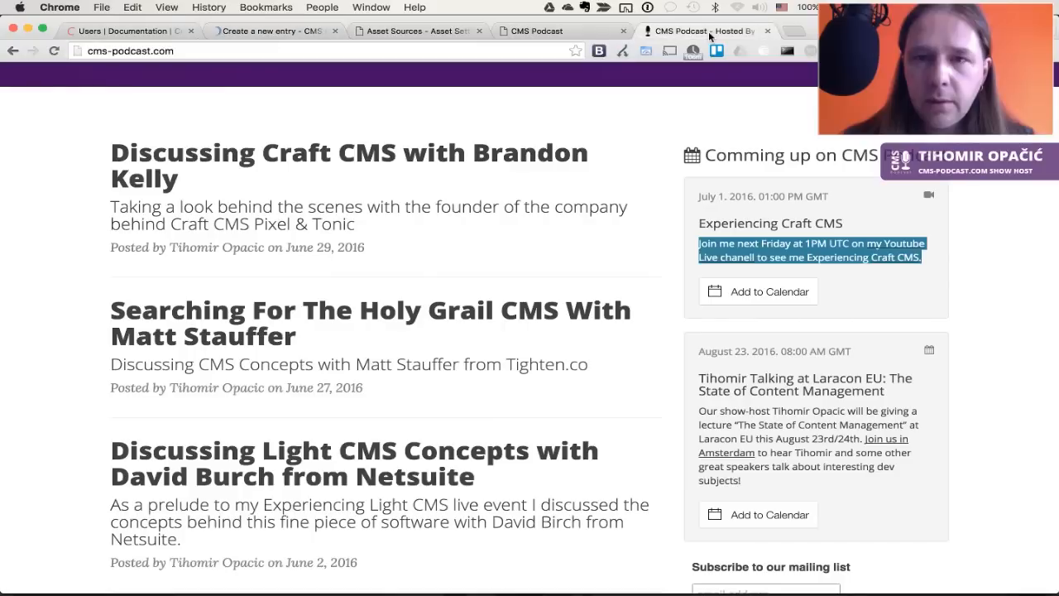
{"action": "right_click", "coordinate": [896, 397]}
{"action": "left_click", "coordinate": [713, 383]}
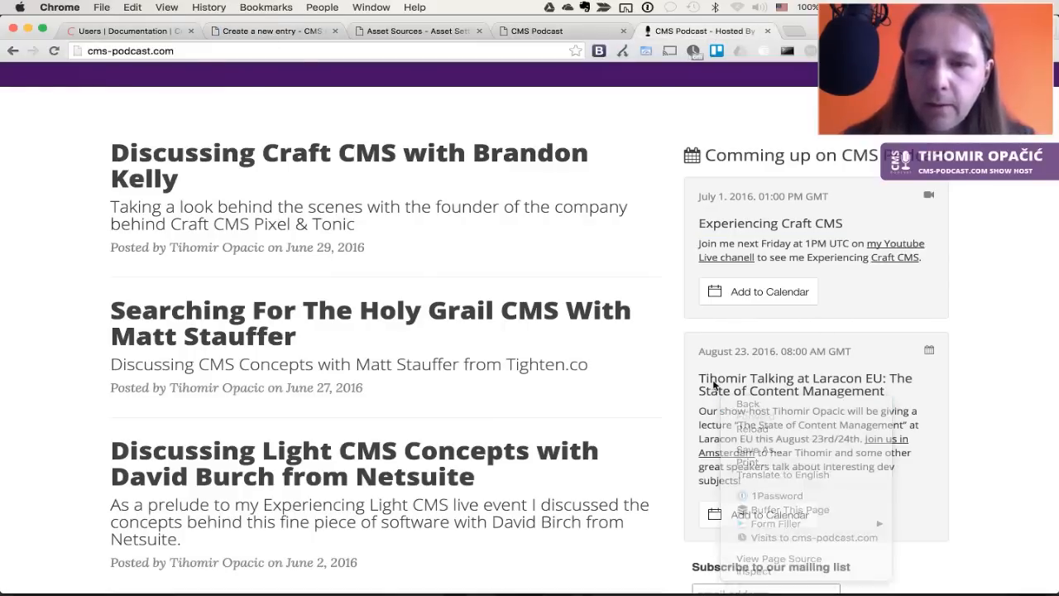
{"action": "left_click_drag", "start_coordinate": [701, 378], "coordinate": [889, 394]}
{"action": "key", "text": "super+c"}
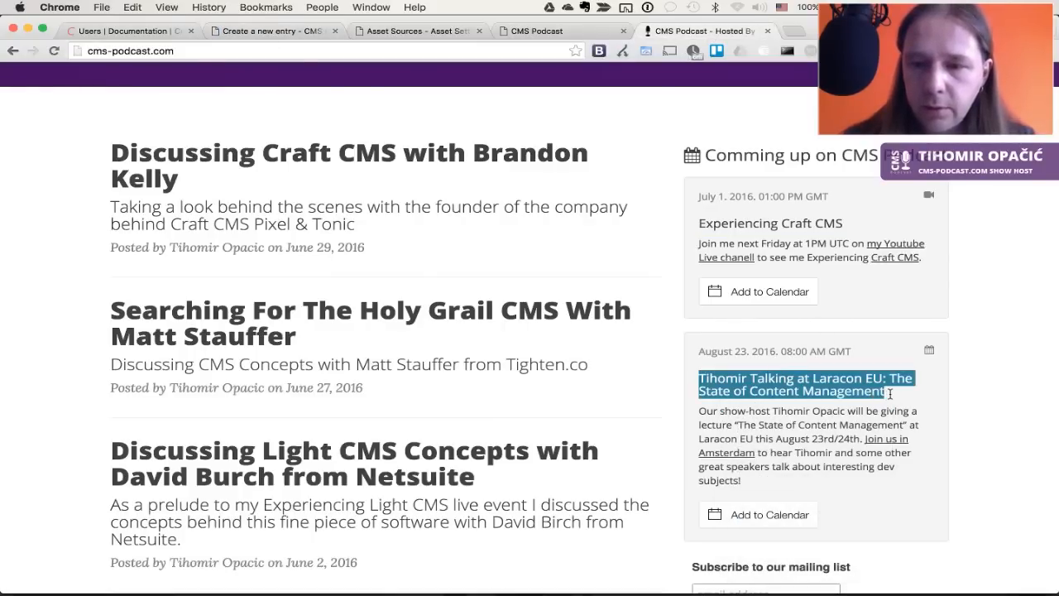
{"action": "key", "text": "super+3"}
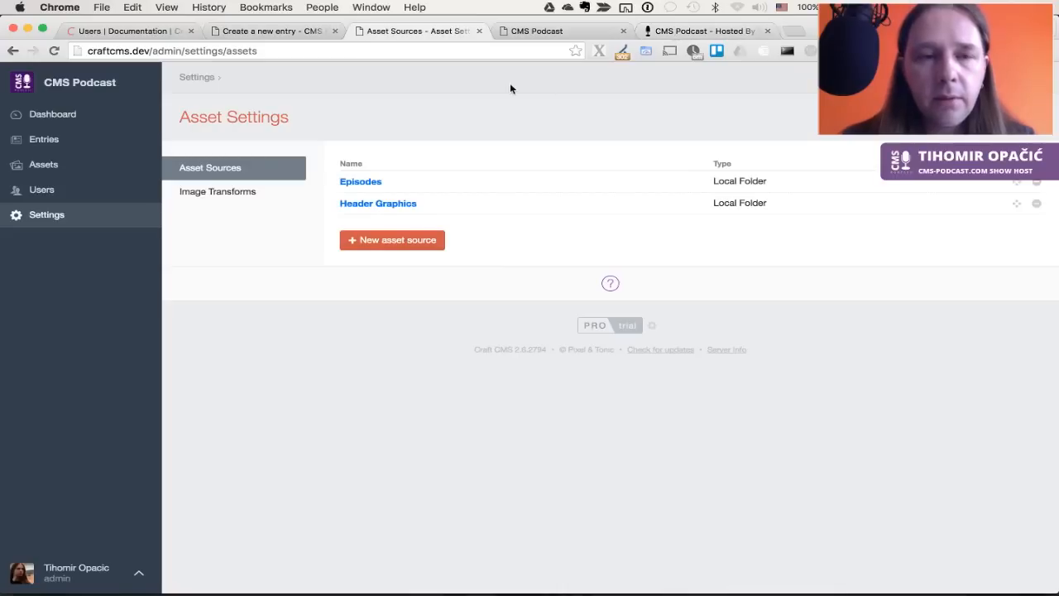
{"action": "key", "text": "super+2"}
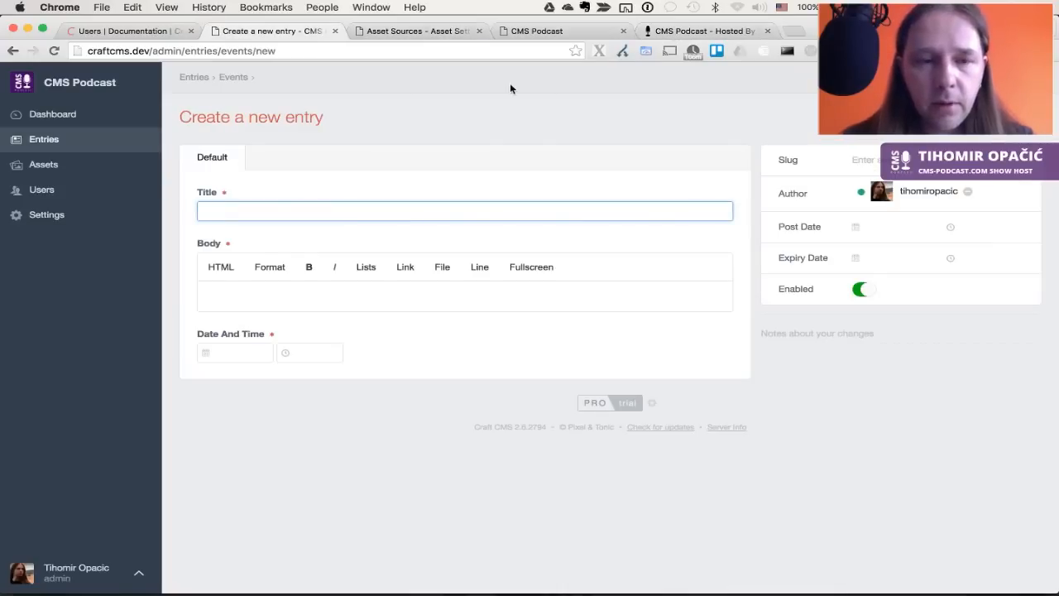
{"action": "key", "text": "super+v"}
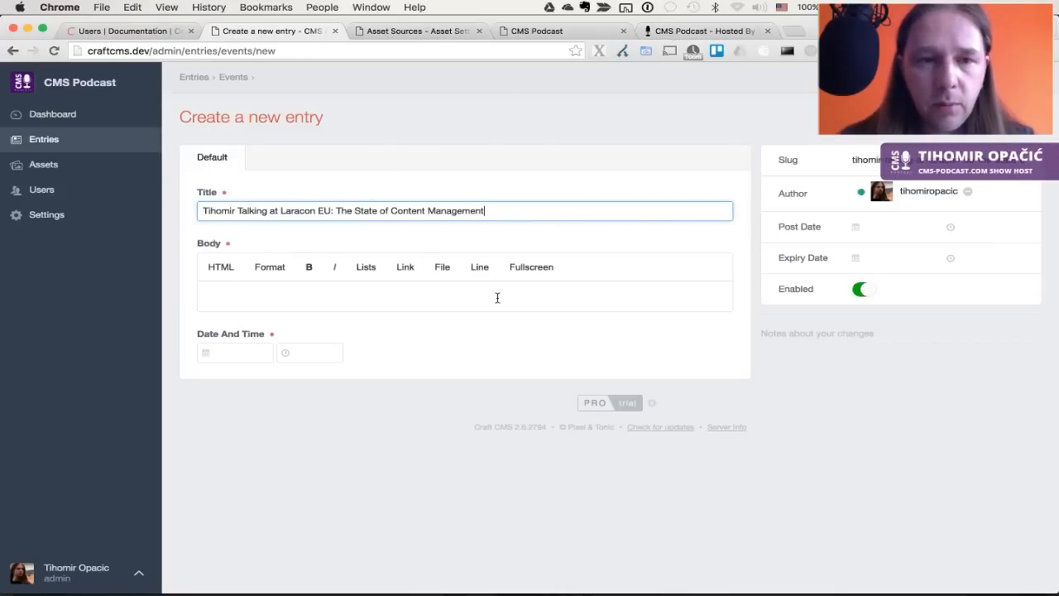
Copy the Laracon EU talk description from the live site into the entry's body
{"action": "key", "text": "super+5"}
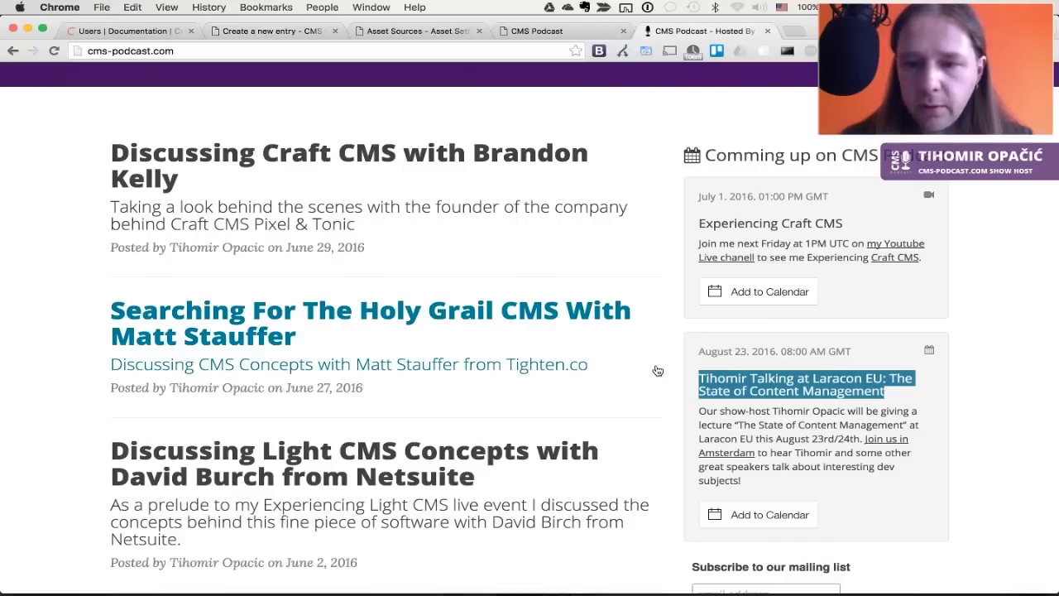
{"action": "left_click", "coordinate": [750, 417]}
{"action": "left_click_drag", "start_coordinate": [701, 411], "coordinate": [745, 478]}
{"action": "key", "text": "super+c"}
{"action": "key", "text": "super+2"}
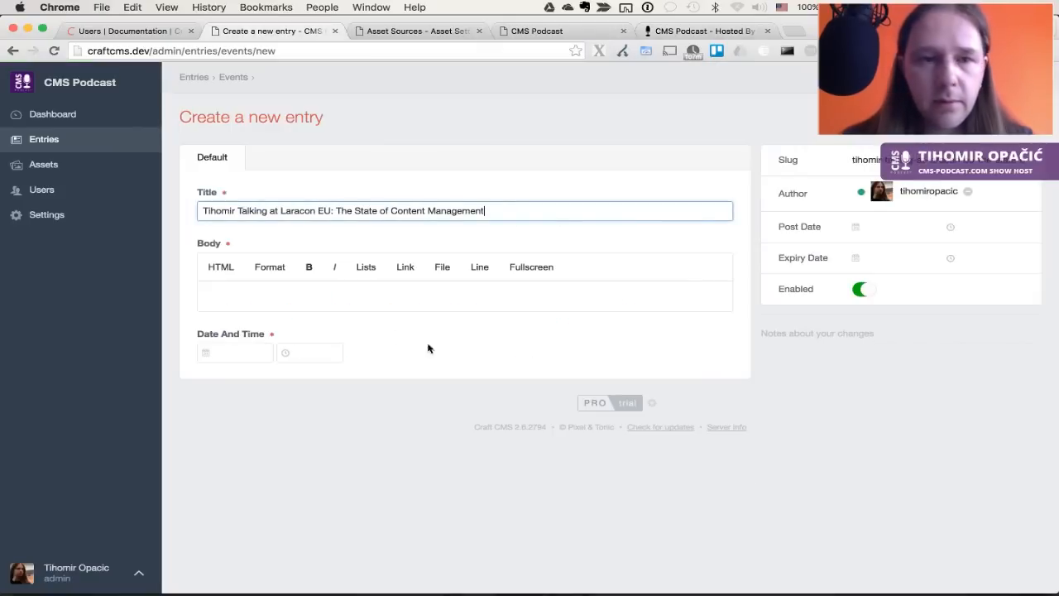
{"action": "left_click", "coordinate": [422, 302]}
{"action": "key", "text": "super+v"}
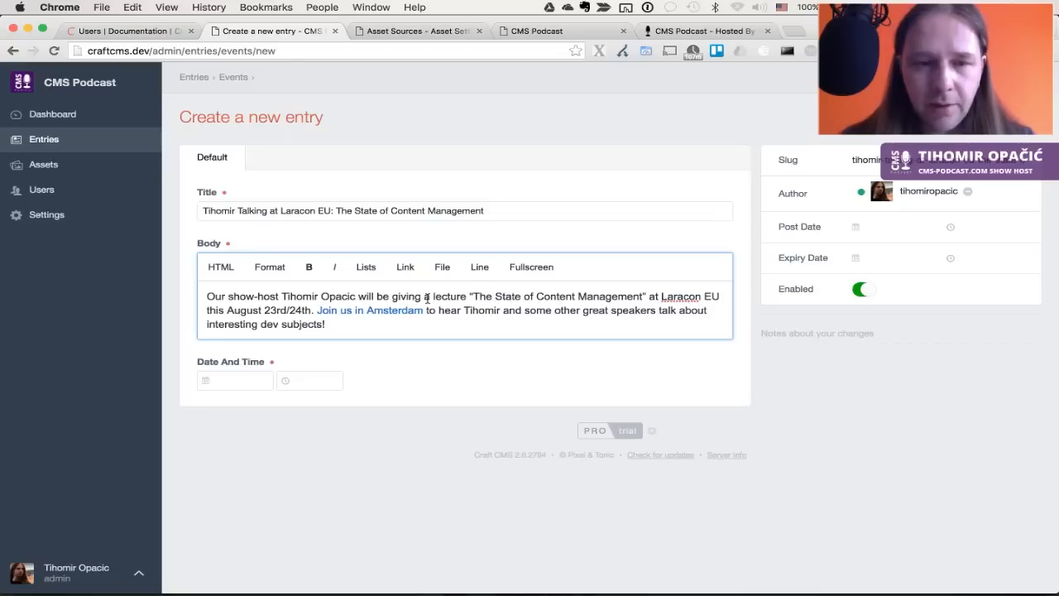
Date the event August 23, 2016 at 12:00 AM, save it, and open Reviews
{"action": "key", "text": "super+4"}
{"action": "key", "text": "super+5"}
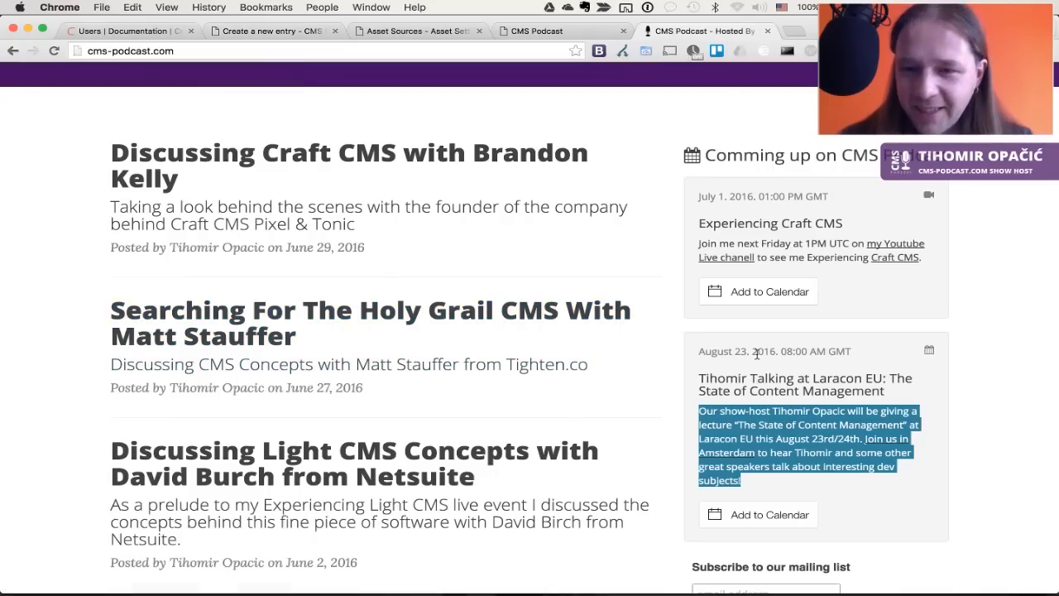
{"action": "key", "text": "super+2"}
{"action": "left_click", "coordinate": [244, 376]}
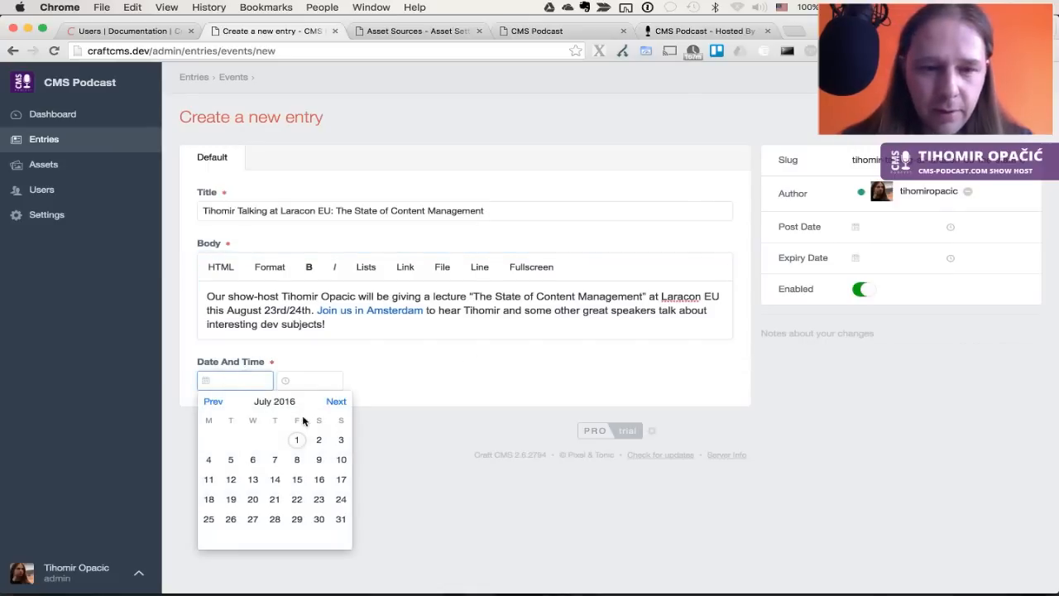
{"action": "left_click", "coordinate": [336, 401]}
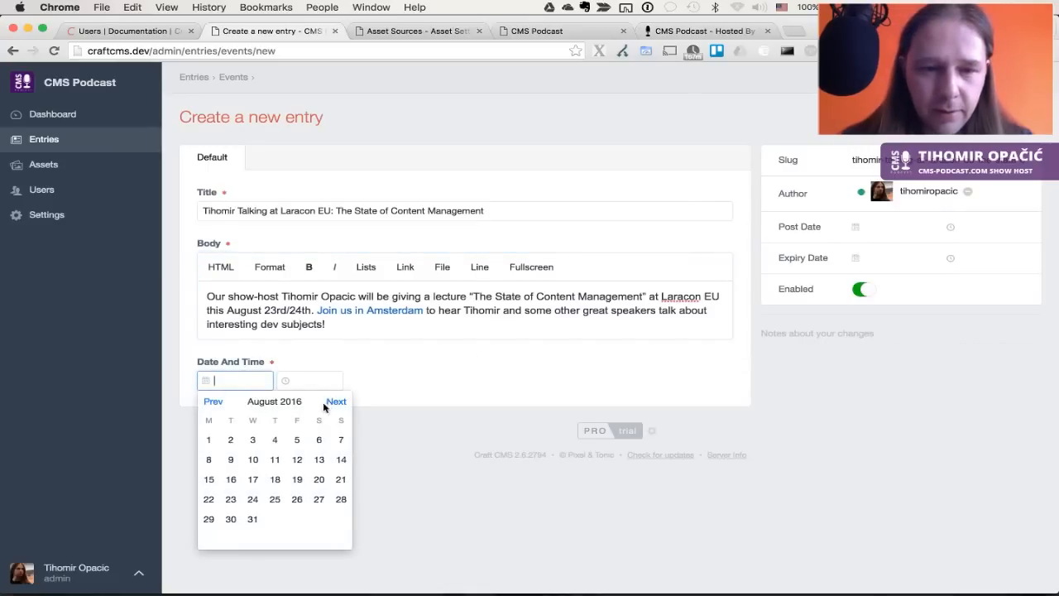
{"action": "left_click", "coordinate": [231, 499]}
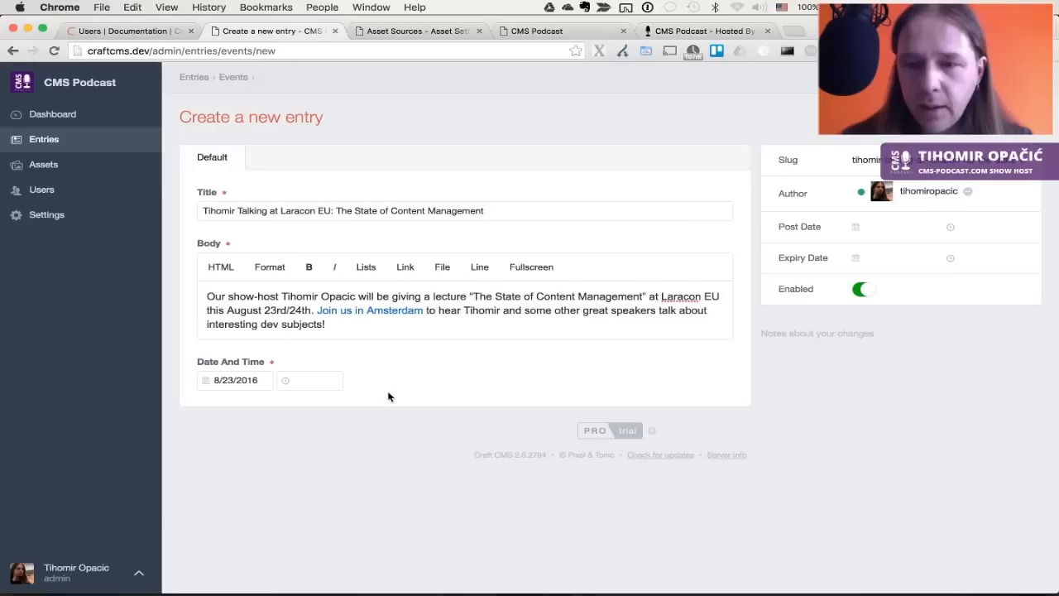
{"action": "left_click", "coordinate": [313, 382]}
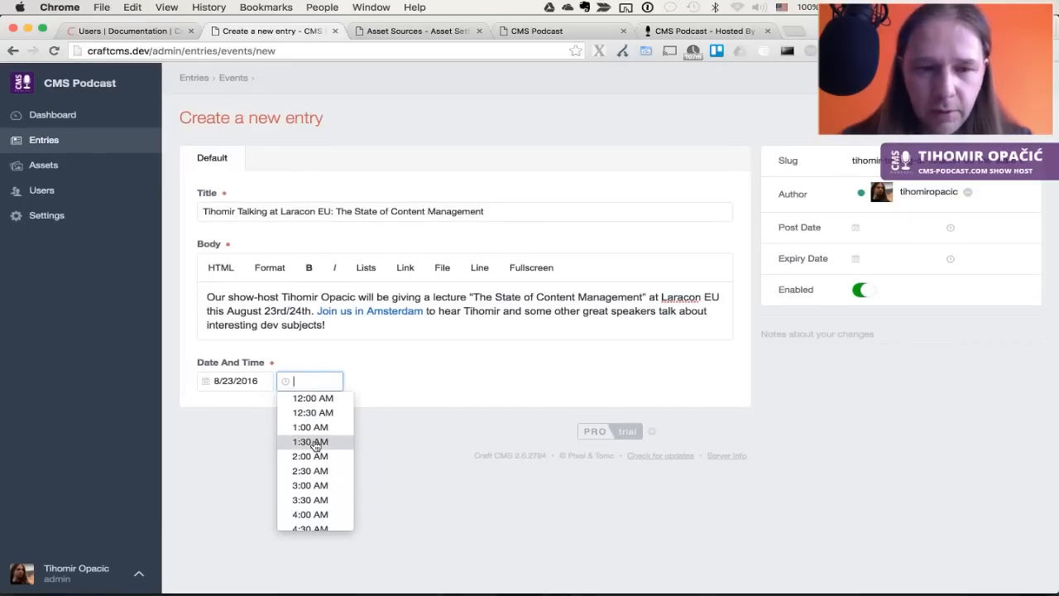
{"action": "left_click", "coordinate": [321, 400]}
{"action": "left_click", "coordinate": [494, 337]}
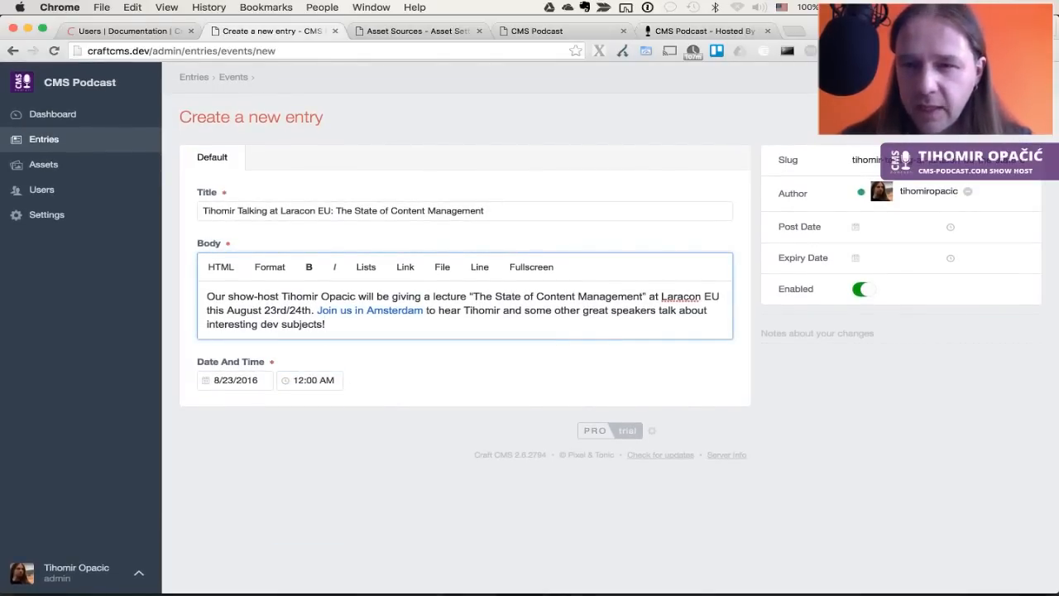
{"action": "key", "text": "super+s"}
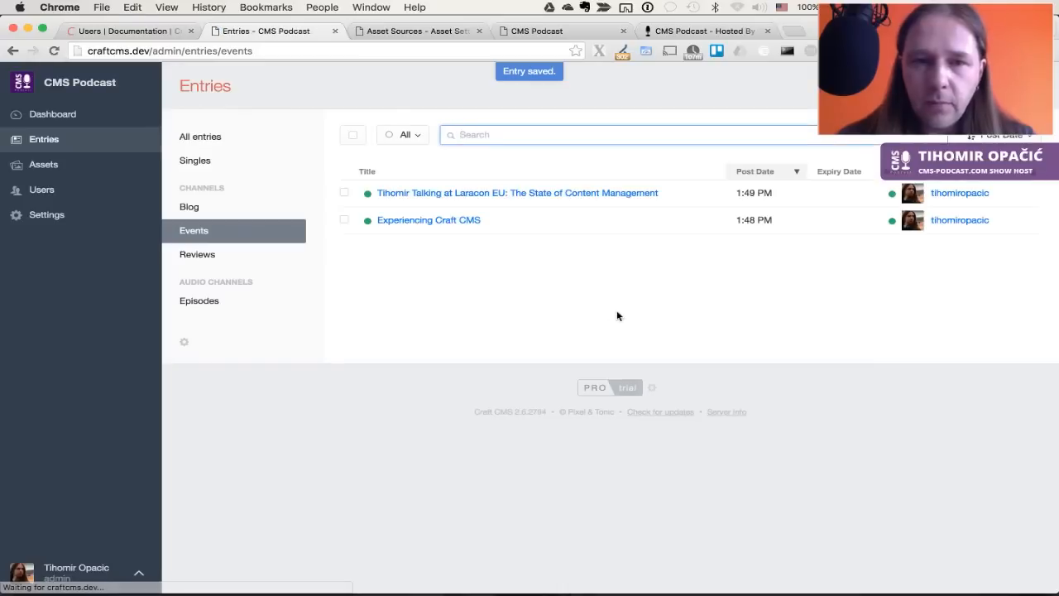
{"action": "left_click", "coordinate": [211, 254]}
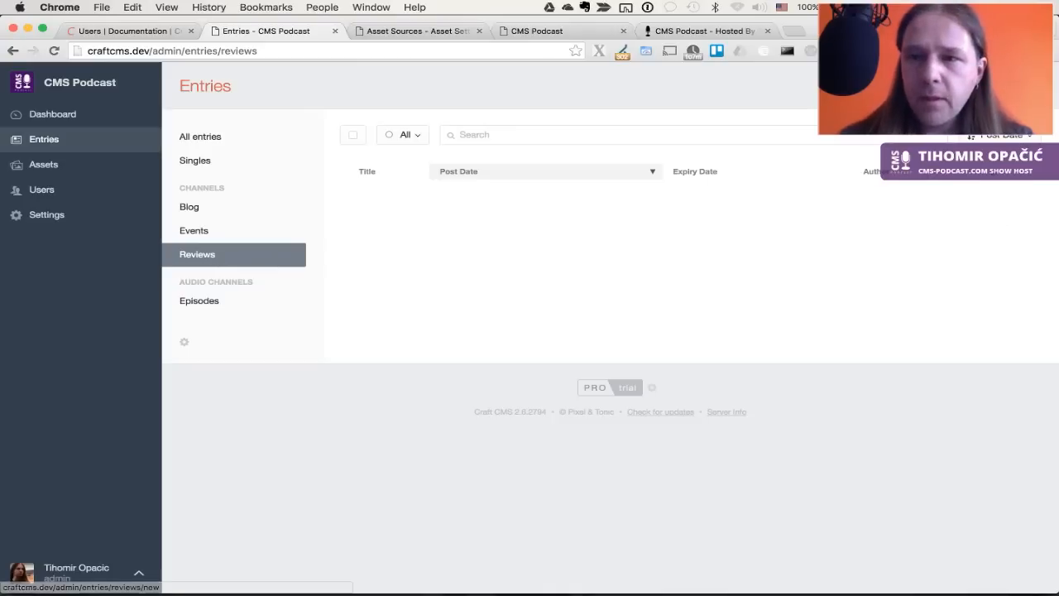
Copy the Experiencing Laravel Backpack review heading from the live site, then start a new Reviews entry
{"action": "key", "text": "super+5"}
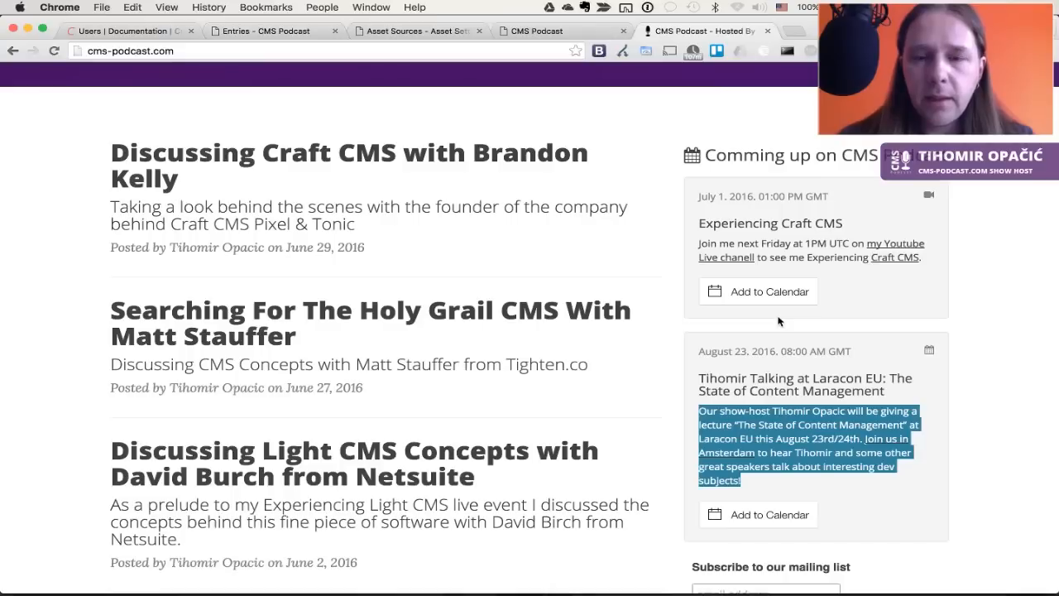
{"action": "left_click", "coordinate": [979, 334]}
{"action": "left_click", "coordinate": [442, 207]}
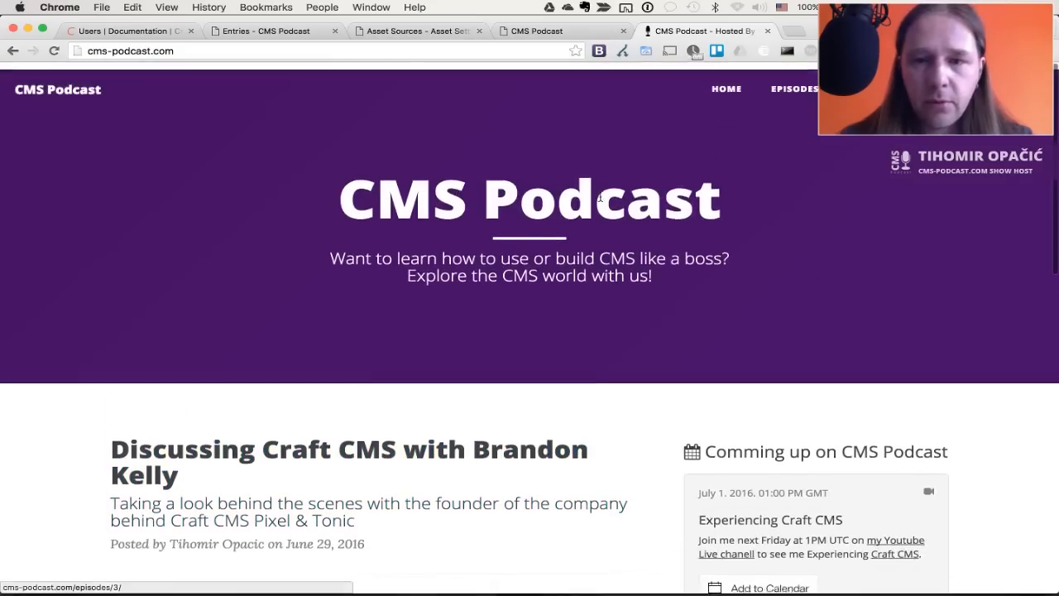
{"action": "scroll", "coordinate": [385, 357], "scroll_direction": "down", "scroll_amount": 5}
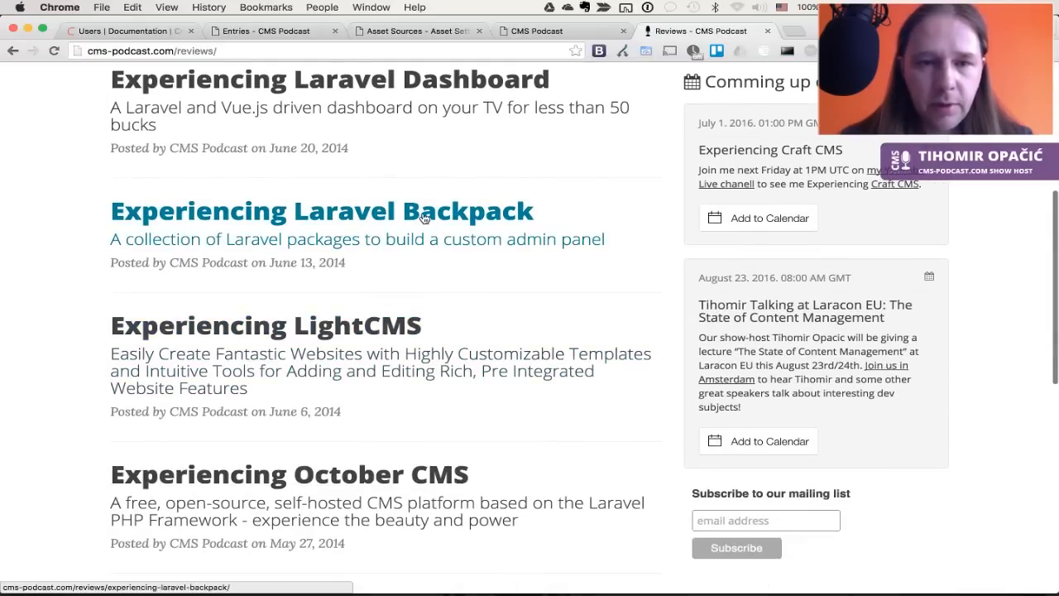
{"action": "left_click", "coordinate": [422, 219]}
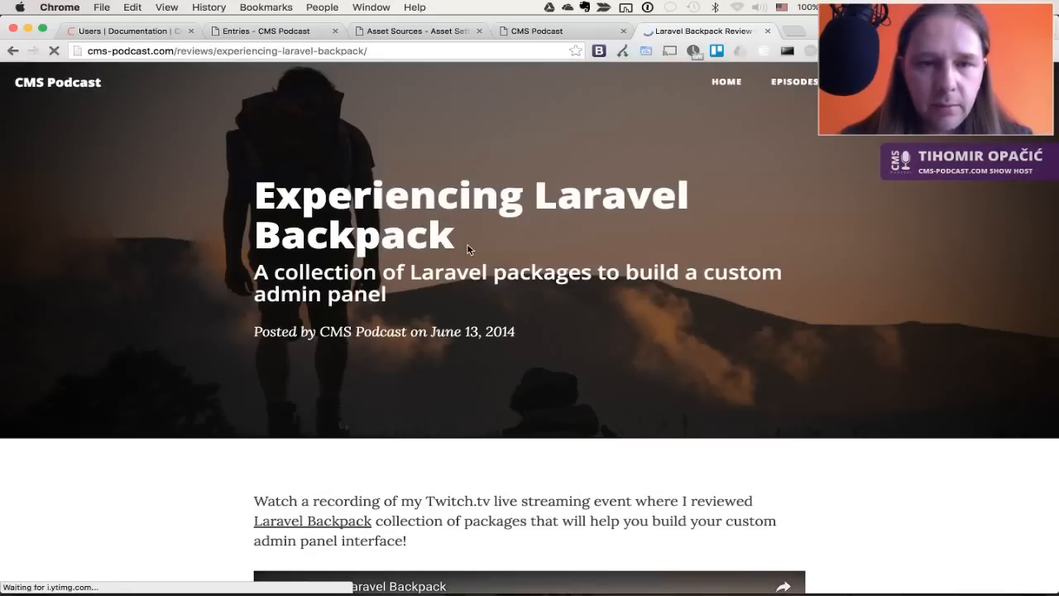
{"action": "left_click_drag", "start_coordinate": [466, 246], "coordinate": [253, 195]}
{"action": "key", "text": "super+c"}
{"action": "key", "text": "super+2"}
{"action": "left_click", "coordinate": [964, 86]}
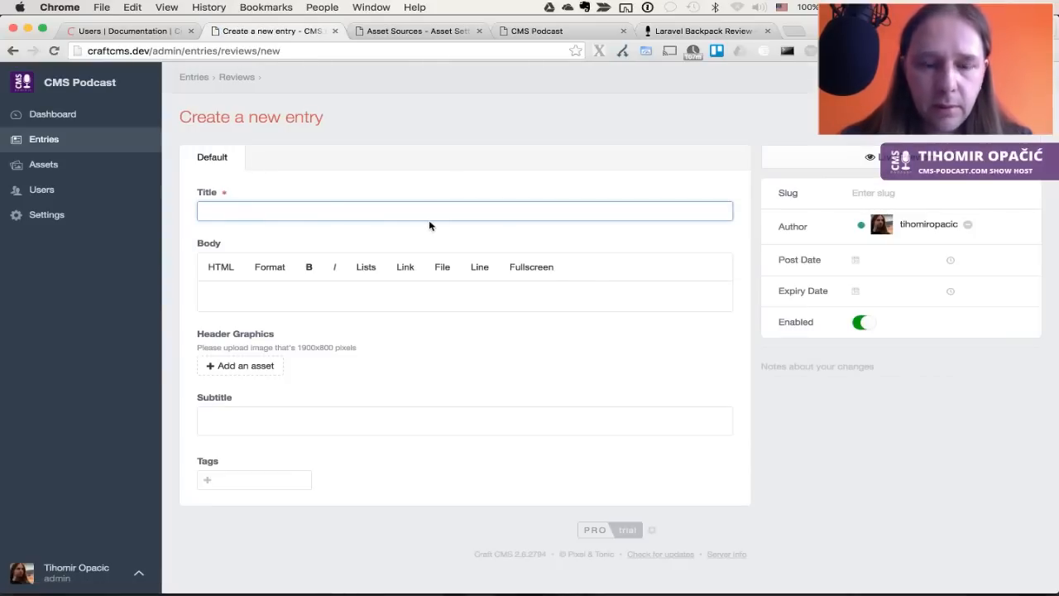
Paste the heading as the title and copy the live review's subtitle into the Subtitle field
{"action": "key", "text": "super+v"}
{"action": "key", "text": "Tab"}
{"action": "key", "text": "super+5"}
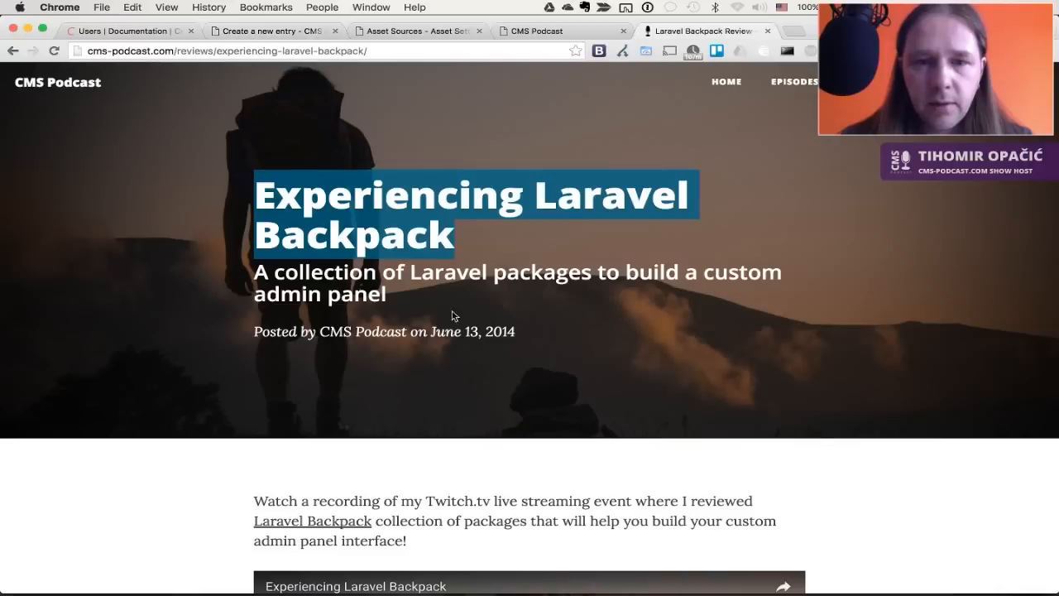
{"action": "left_click_drag", "start_coordinate": [386, 295], "coordinate": [255, 274]}
{"action": "key", "text": "super+c"}
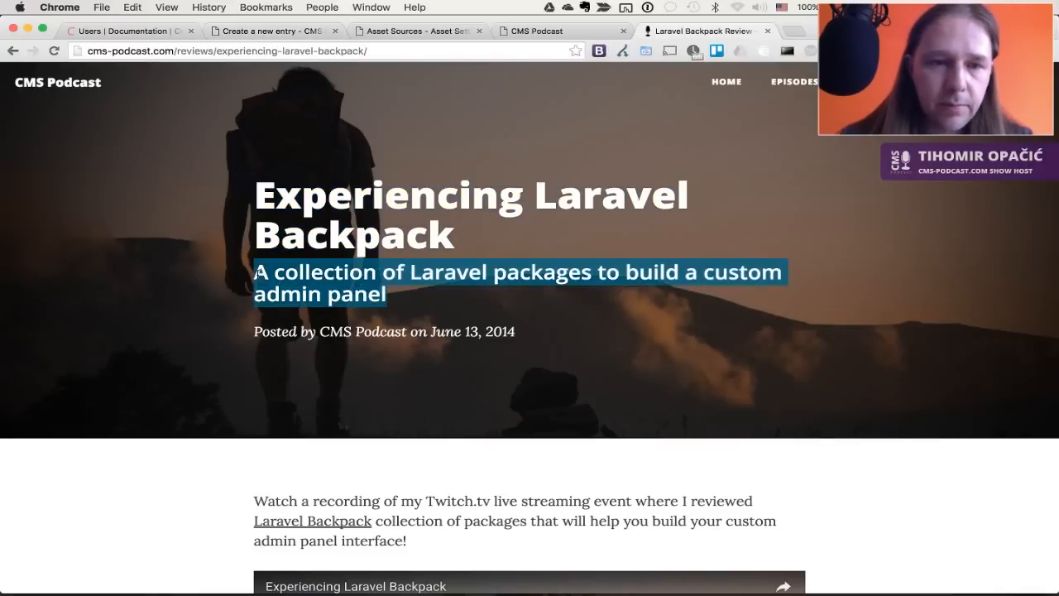
{"action": "key", "text": "super+2"}
{"action": "left_click", "coordinate": [272, 421]}
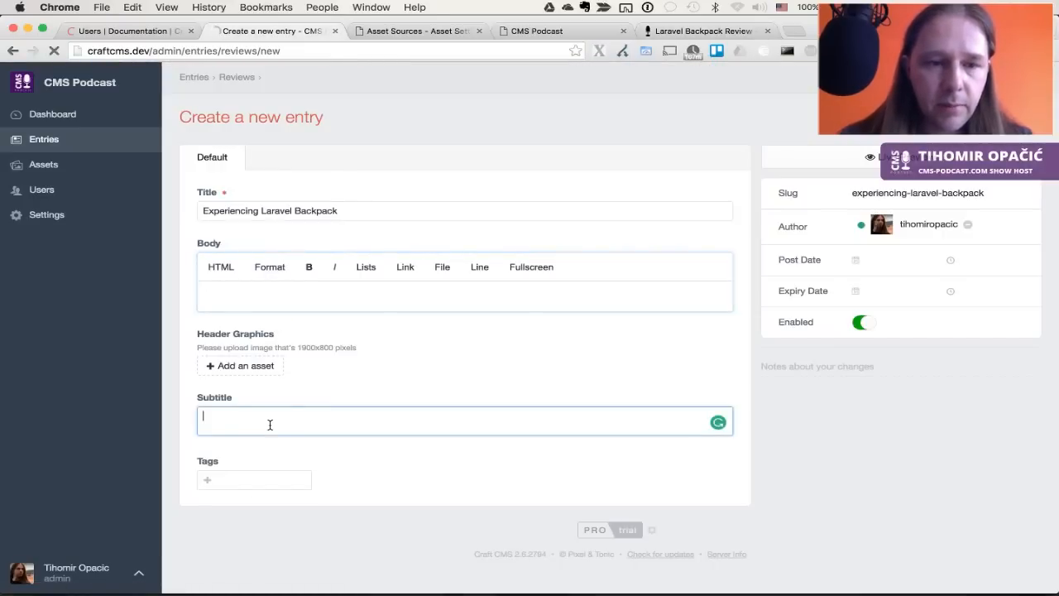
{"action": "key", "text": "super+v"}
Paste the review's intro paragraph into Body, remove its blank first line, and save
{"action": "key", "text": "super+5"}
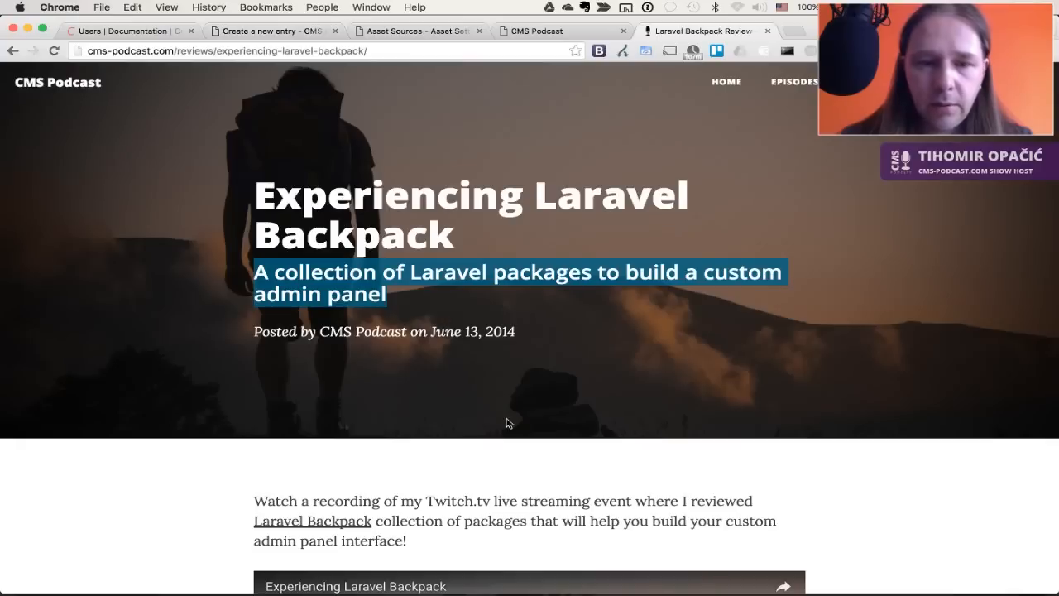
{"action": "scroll", "coordinate": [500, 405], "scroll_direction": "down", "scroll_amount": 5}
{"action": "left_click_drag", "start_coordinate": [413, 300], "coordinate": [236, 265]}
{"action": "key", "text": "super+c"}
{"action": "key", "text": "super+2"}
{"action": "left_click", "coordinate": [295, 300]}
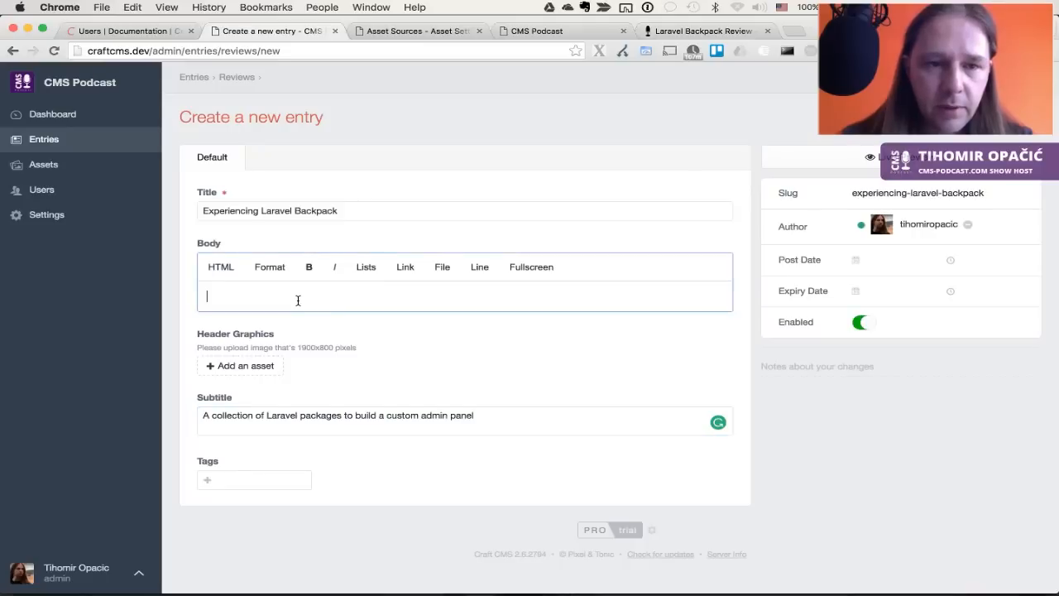
{"action": "key", "text": "super+v"}
{"action": "left_click", "coordinate": [441, 298]}
{"action": "key", "text": "Delete"}
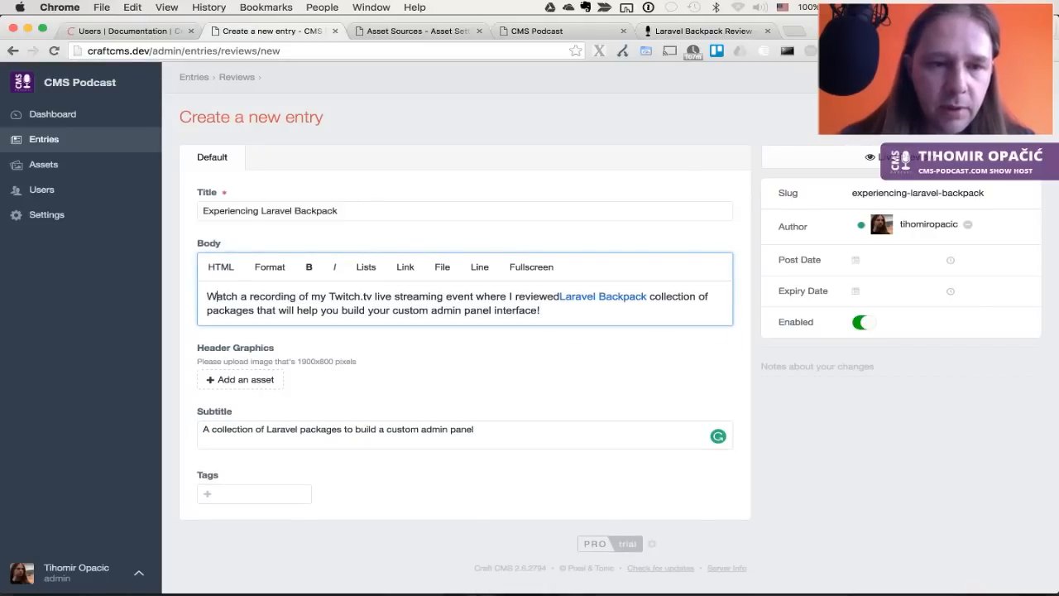
{"action": "left_click", "coordinate": [578, 427]}
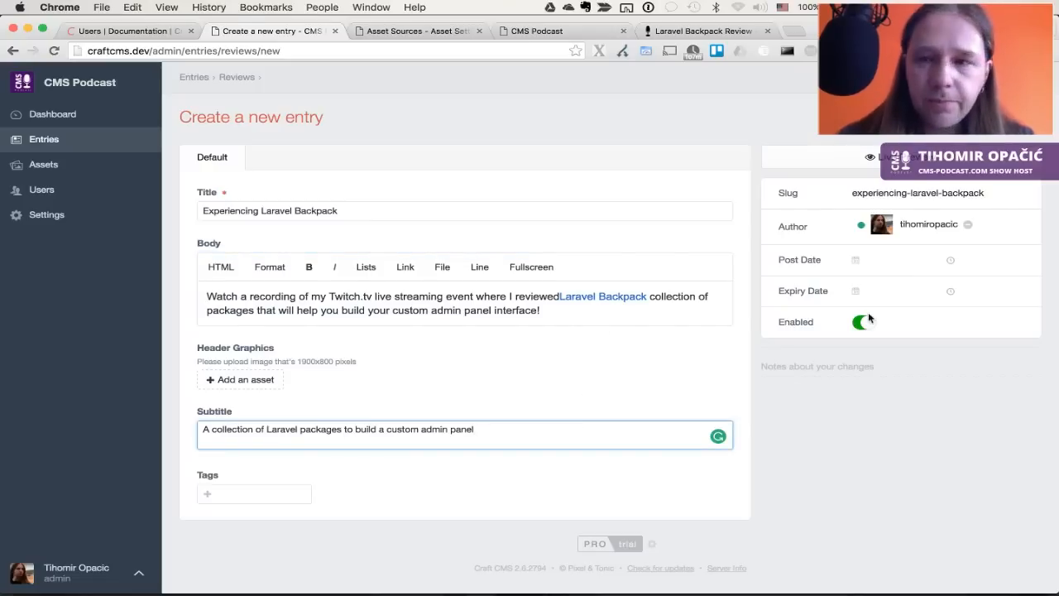
{"action": "key", "text": "Tab"}
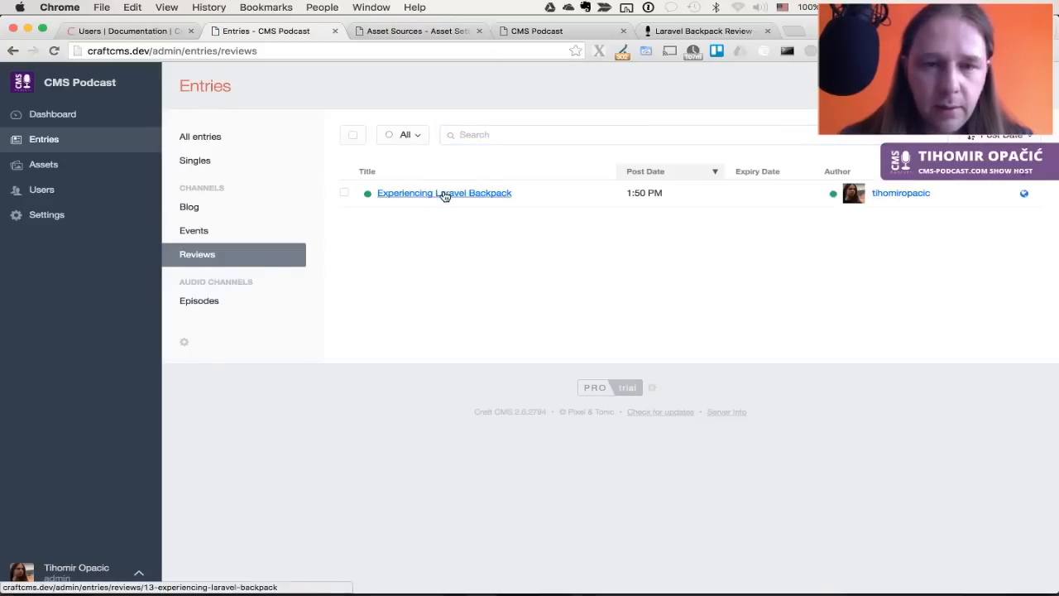
Create a Plain Text field 'YouTube Video URL' (handle youtubeVideoUrl) in the Default field group
{"action": "left_click", "coordinate": [41, 217], "text": "super"}
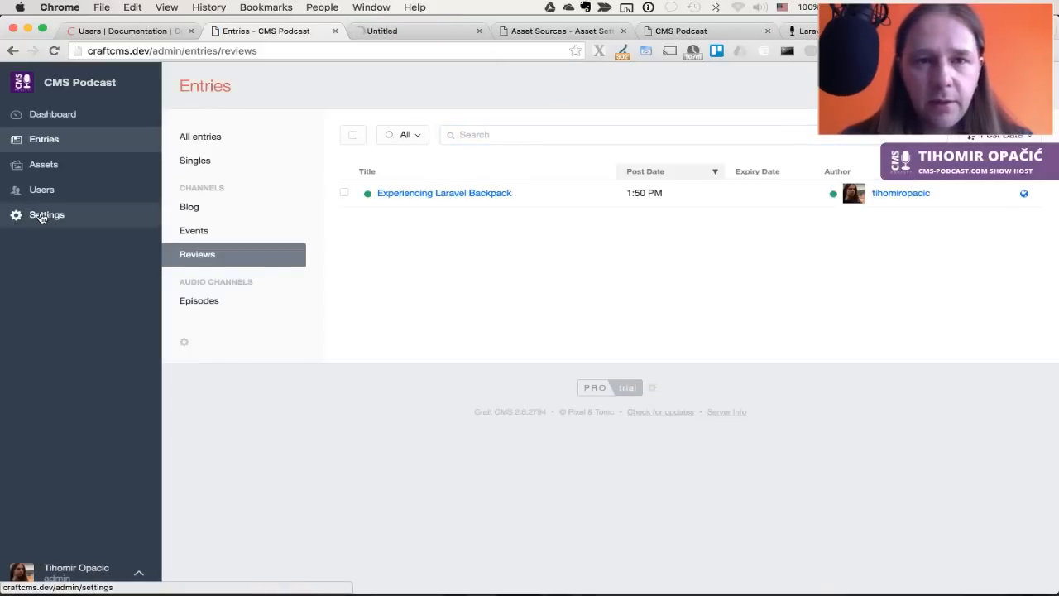
{"action": "key", "text": "ctrl+Tab"}
{"action": "left_click", "coordinate": [211, 306]}
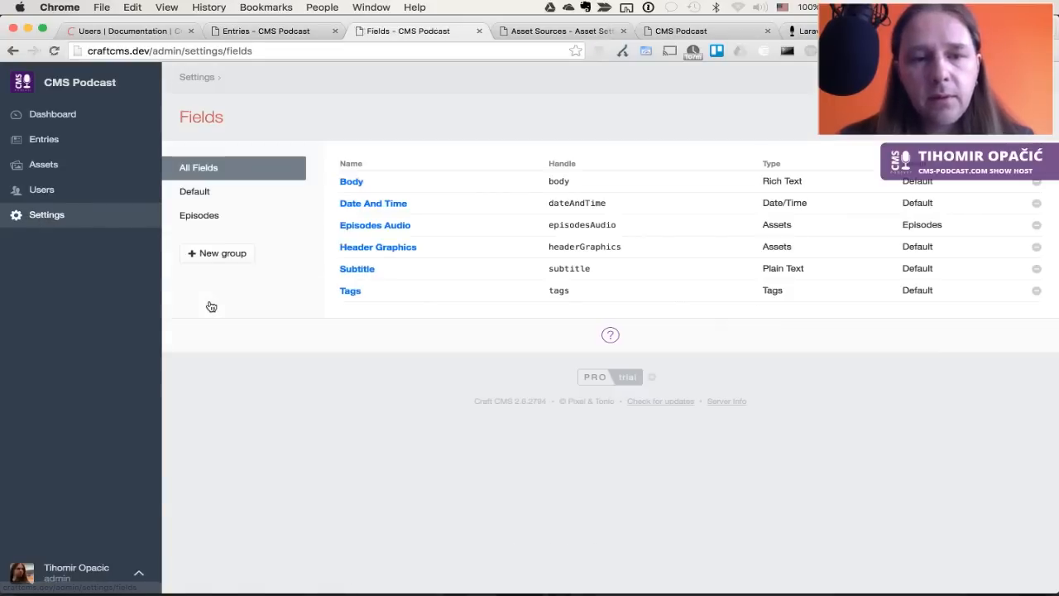
{"action": "left_click", "coordinate": [220, 193]}
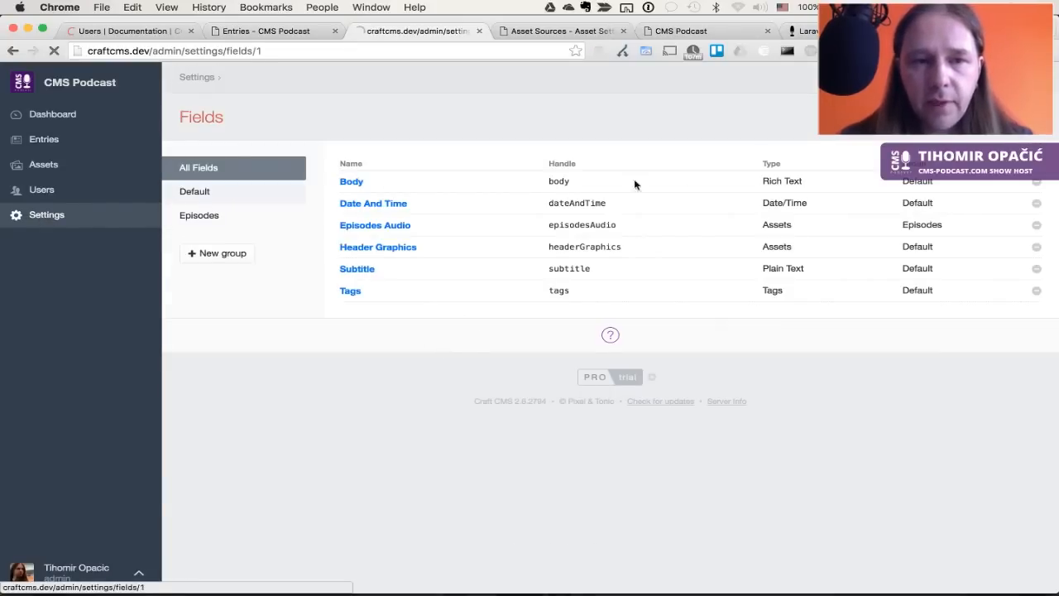
{"action": "left_click", "coordinate": [1006, 117]}
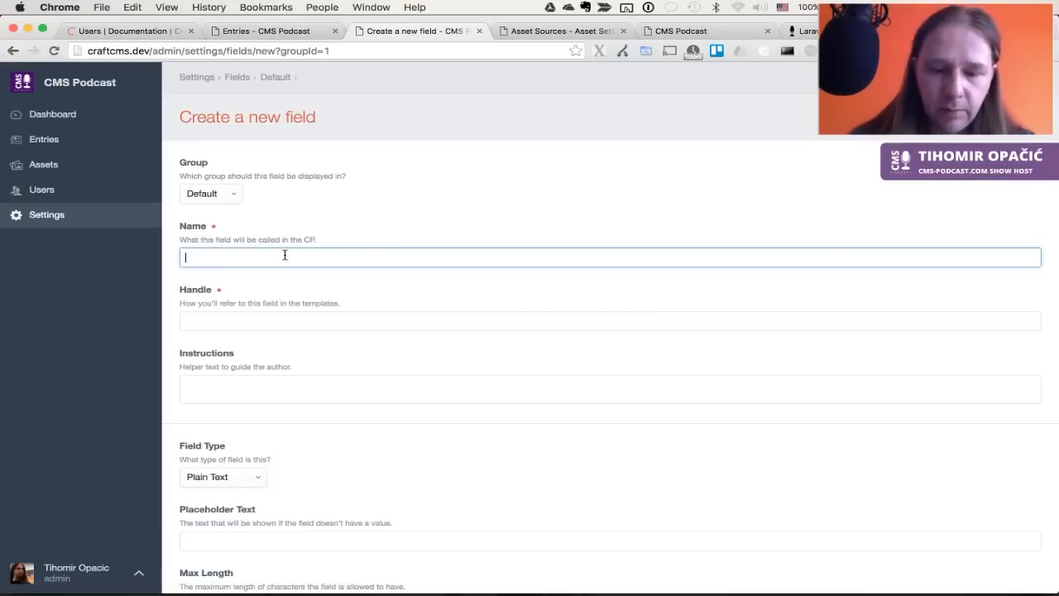
{"action": "type", "text": "YouTube Video"}
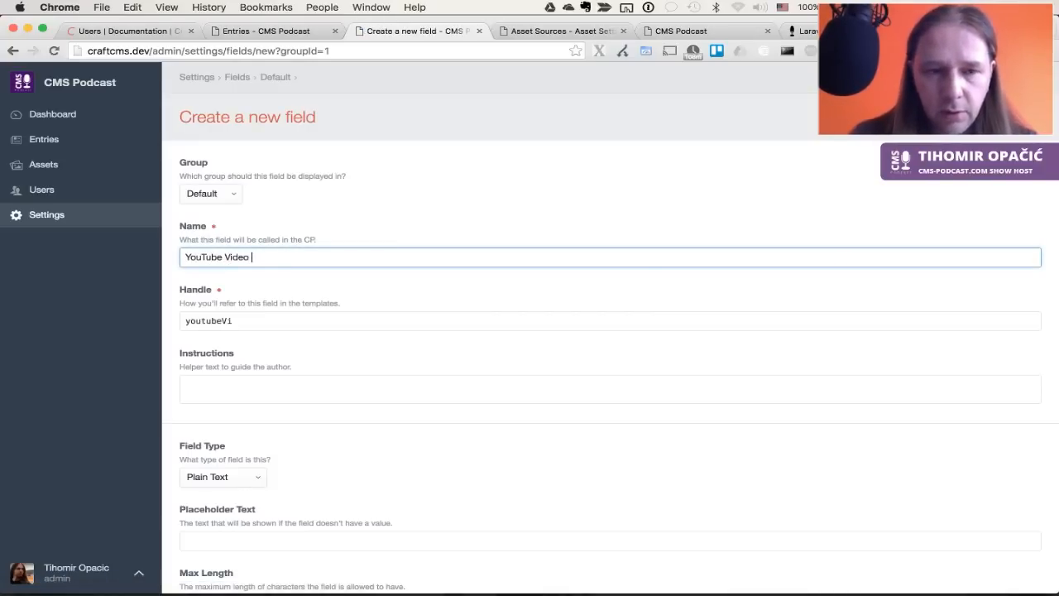
{"action": "key", "text": "Tab"}
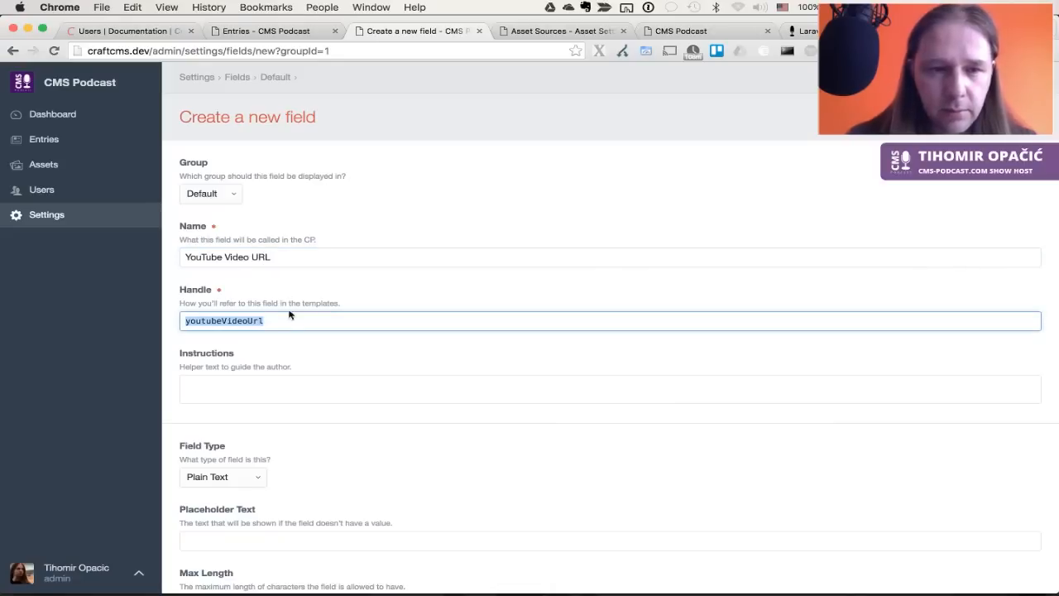
{"action": "scroll", "coordinate": [310, 364], "scroll_direction": "down", "scroll_amount": 4}
{"action": "left_click", "coordinate": [316, 332]}
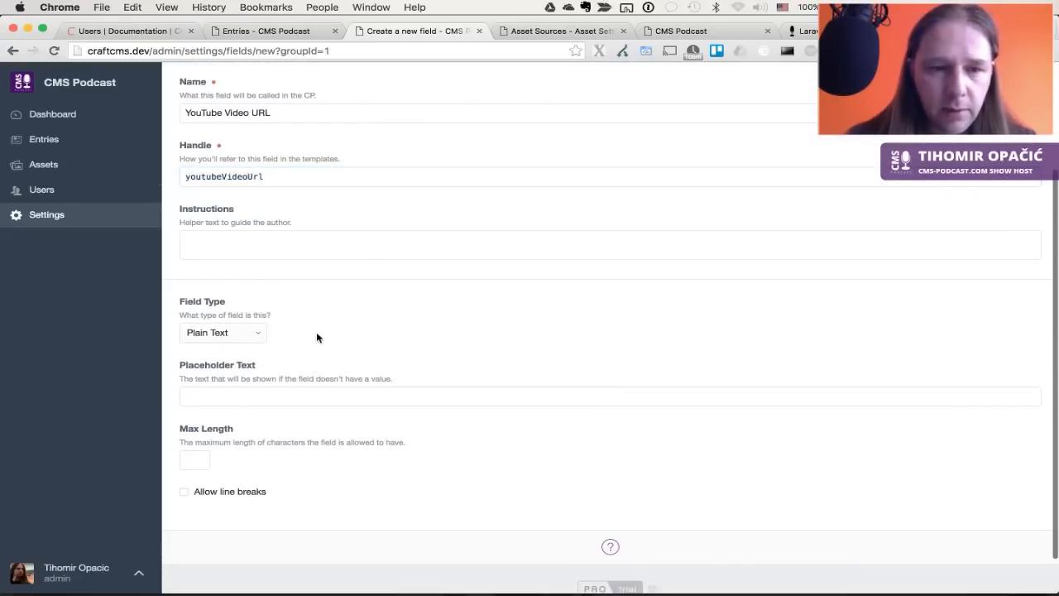
{"action": "scroll", "coordinate": [317, 333], "scroll_direction": "down", "scroll_amount": 2}
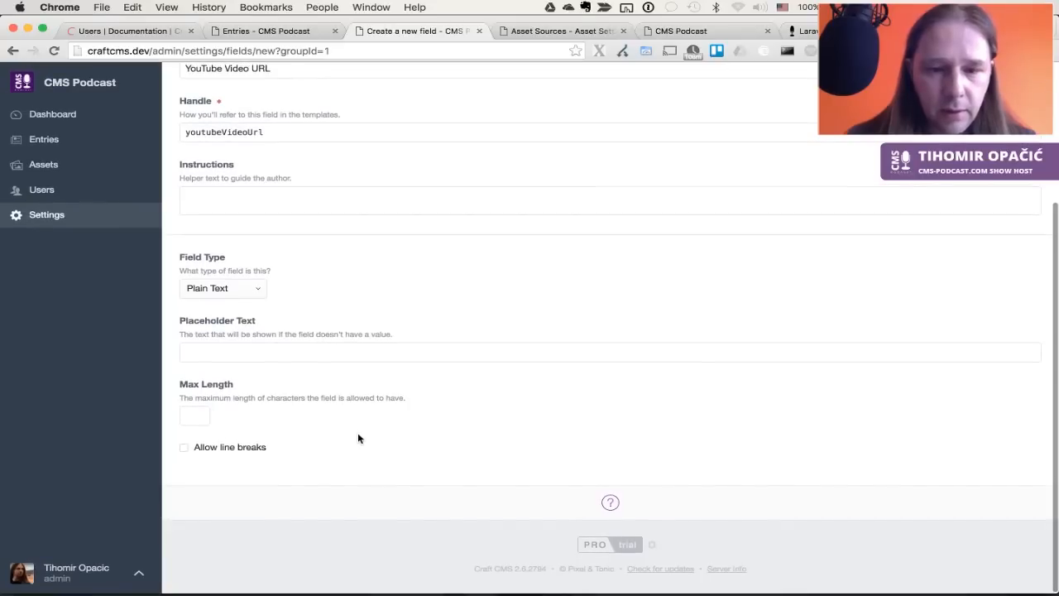
{"action": "scroll", "coordinate": [775, 223], "scroll_direction": "up", "scroll_amount": 5}
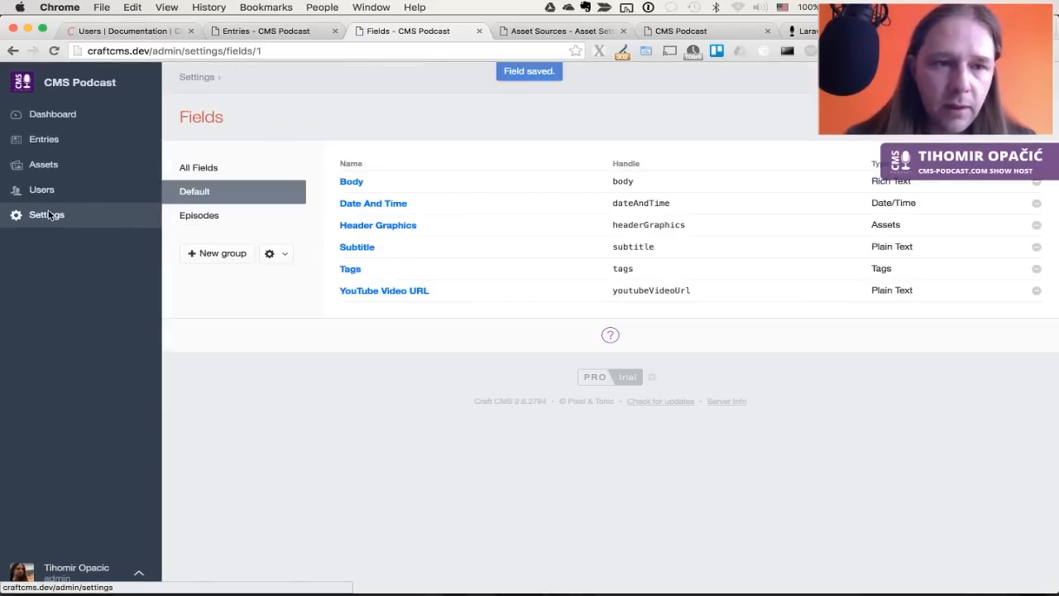
{"action": "left_click", "coordinate": [47, 215]}
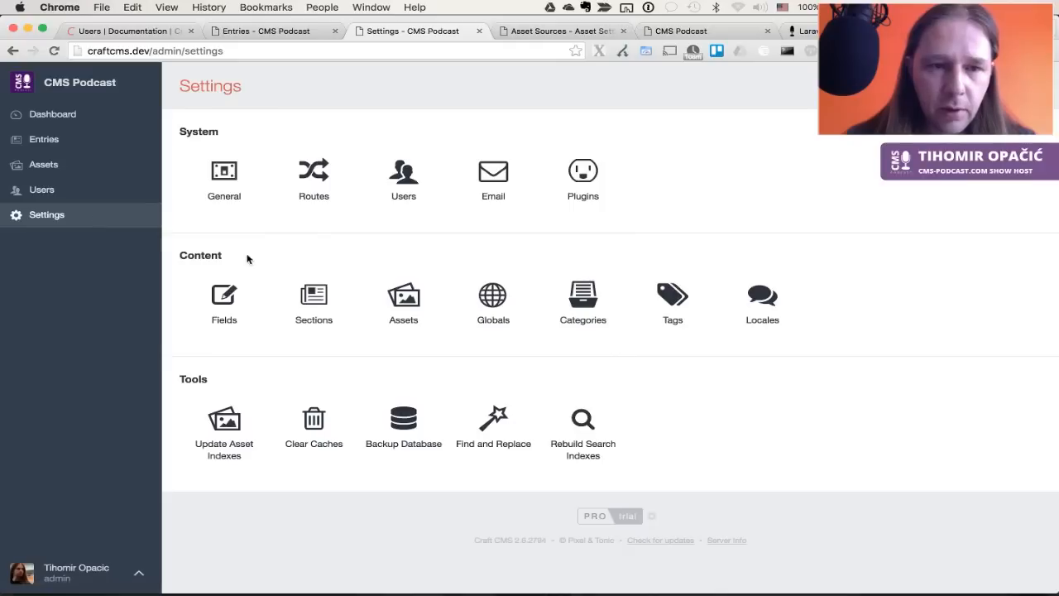
Check the new field in the fields list and look over the Reviews section settings
{"action": "left_click", "coordinate": [226, 296]}
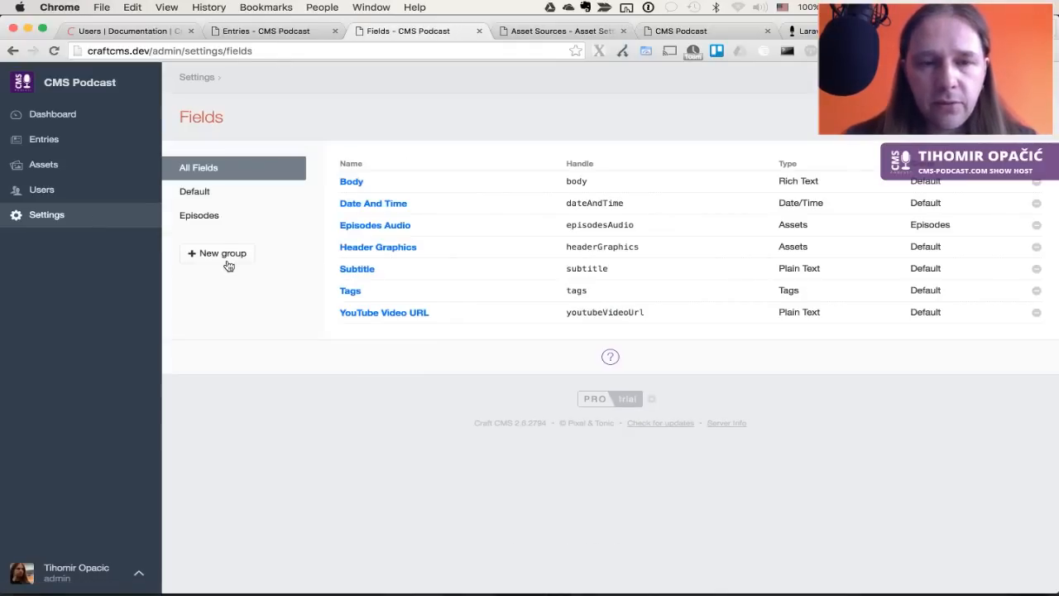
{"action": "left_click", "coordinate": [12, 50]}
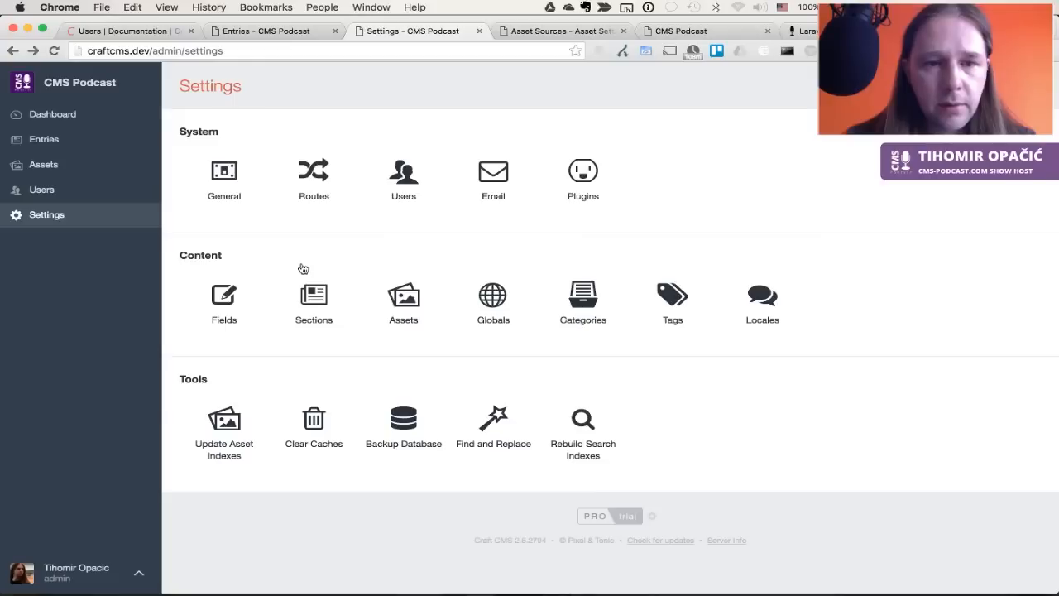
{"action": "left_click", "coordinate": [314, 298]}
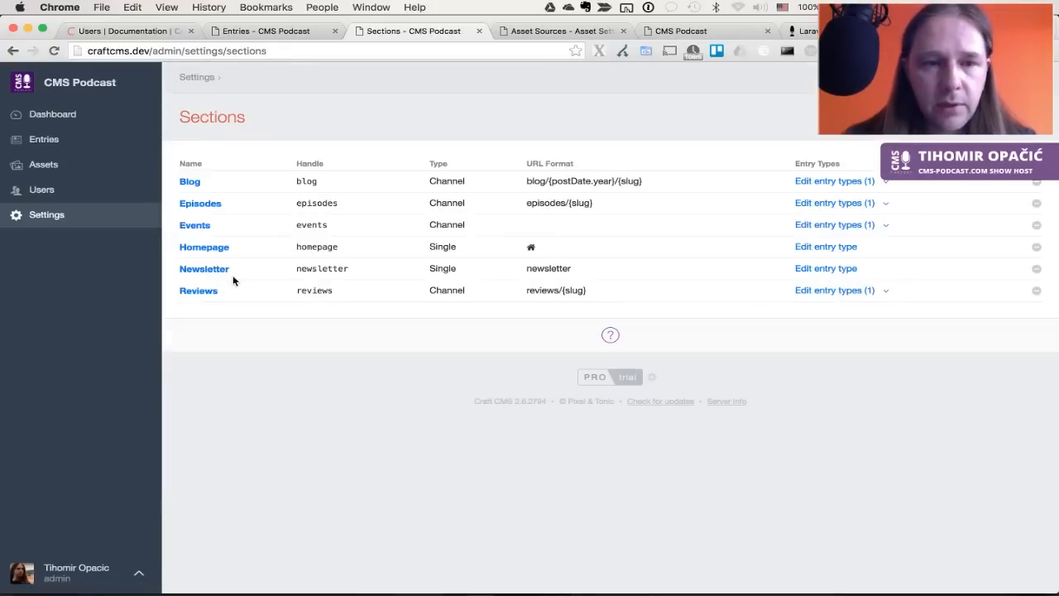
{"action": "left_click", "coordinate": [206, 291]}
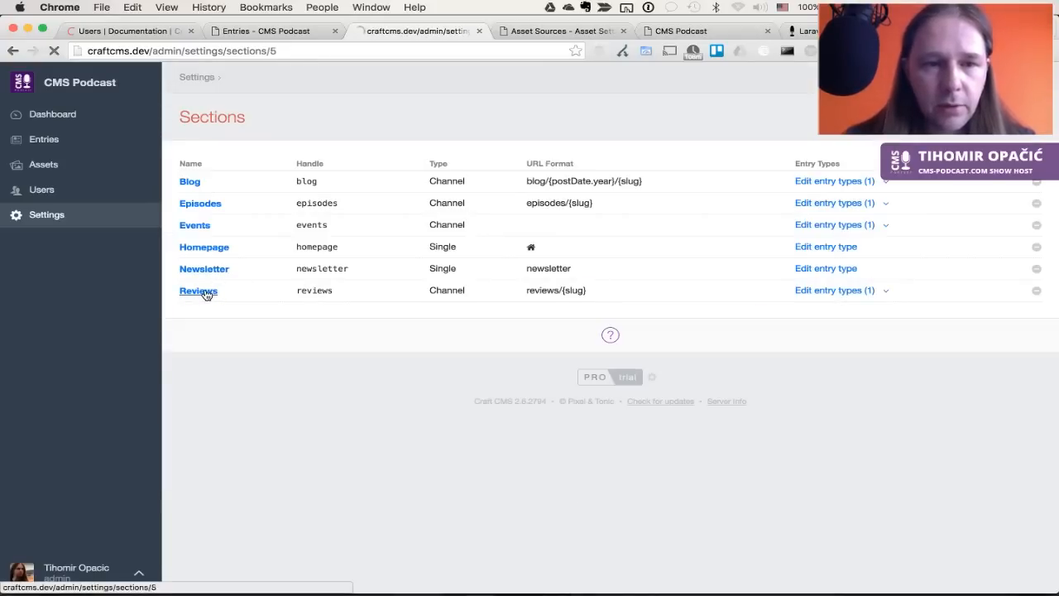
{"action": "scroll", "coordinate": [336, 378], "scroll_direction": "down", "scroll_amount": 3}
{"action": "scroll", "coordinate": [336, 379], "scroll_direction": "up", "scroll_amount": 3}
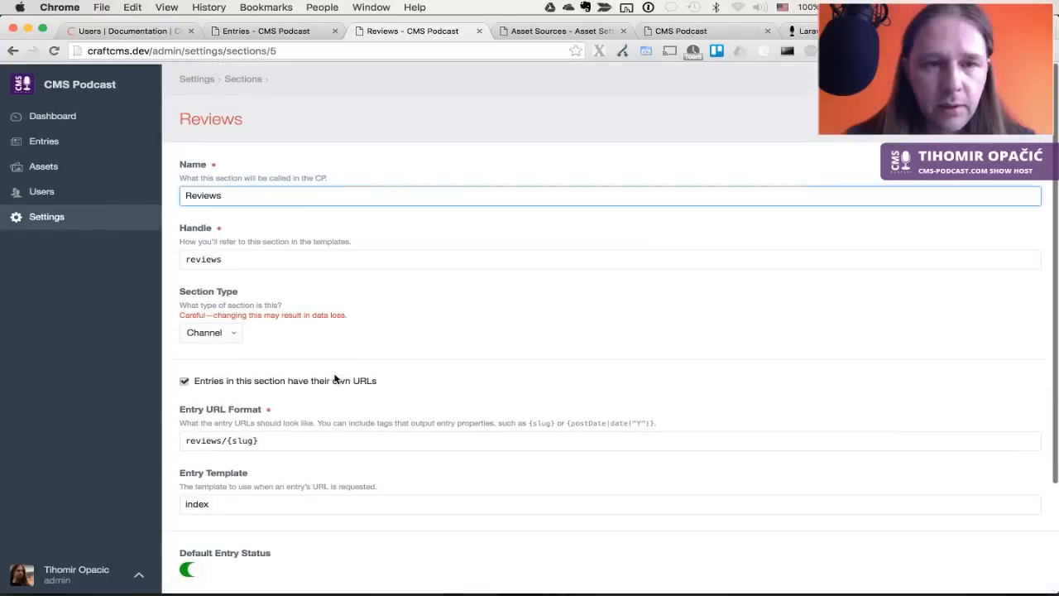
{"action": "left_click", "coordinate": [13, 50]}
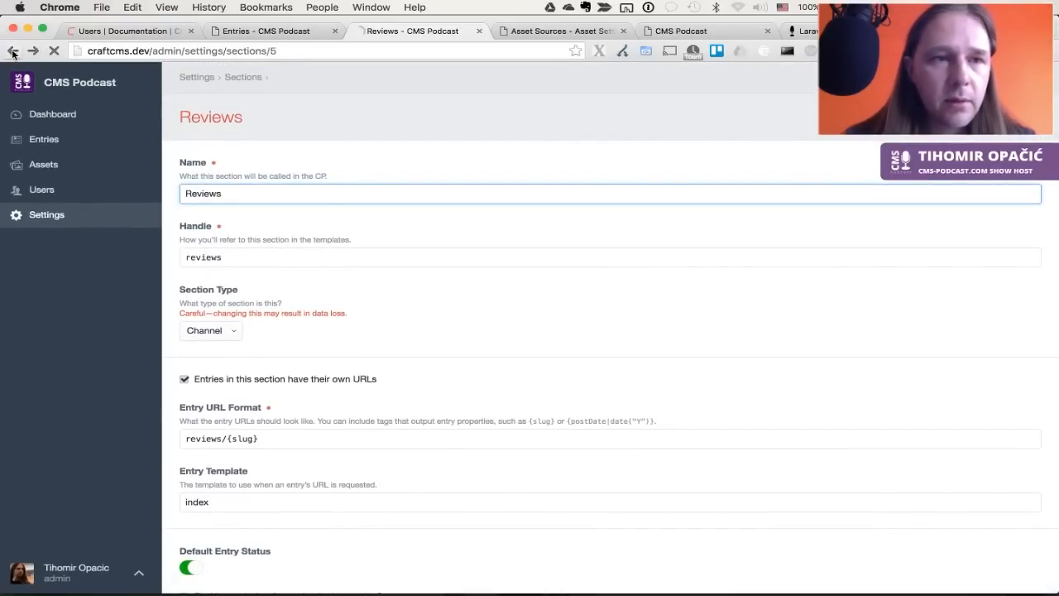
Drag YouTube Video URL into the Reviews entry type's Default tab below Subtitle and save
{"action": "left_click", "coordinate": [848, 291]}
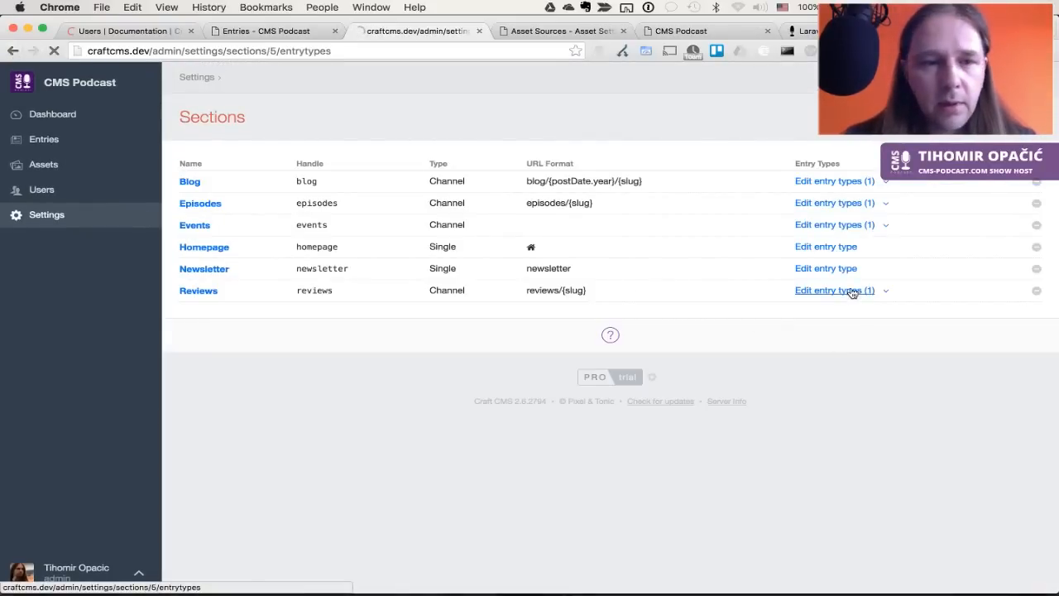
{"action": "left_click", "coordinate": [203, 185]}
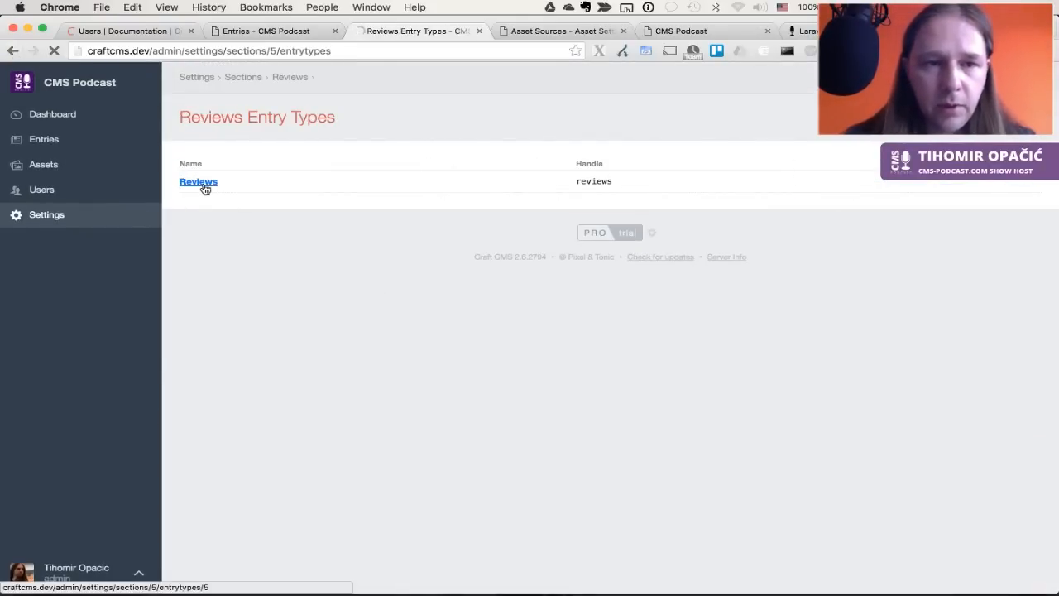
{"action": "scroll", "coordinate": [408, 391], "scroll_direction": "down", "scroll_amount": 5}
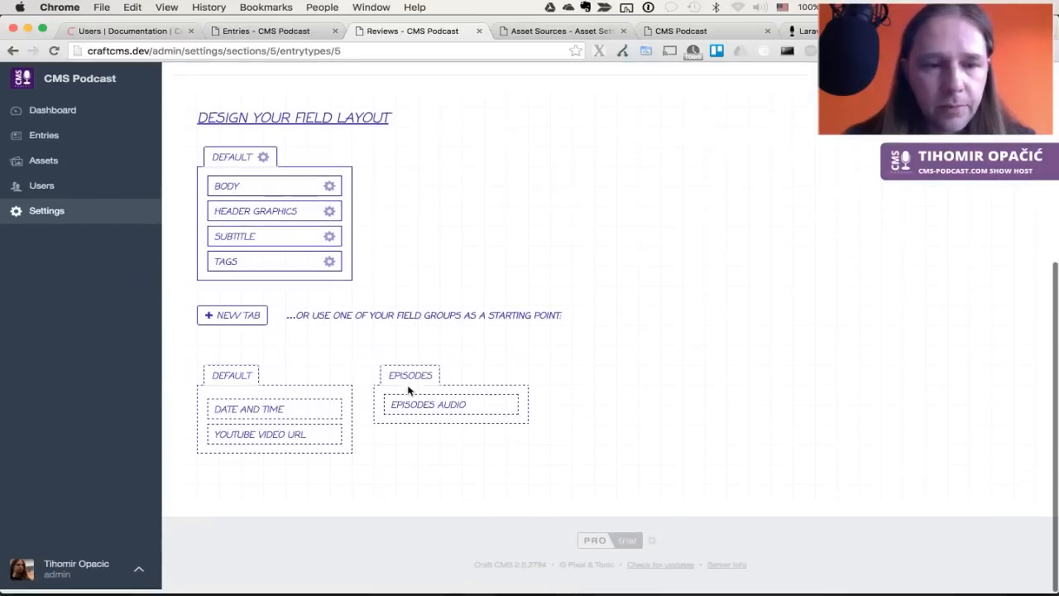
{"action": "left_click_drag", "start_coordinate": [276, 431], "coordinate": [281, 263]}
{"action": "scroll", "coordinate": [744, 217], "scroll_direction": "up", "scroll_amount": 5}
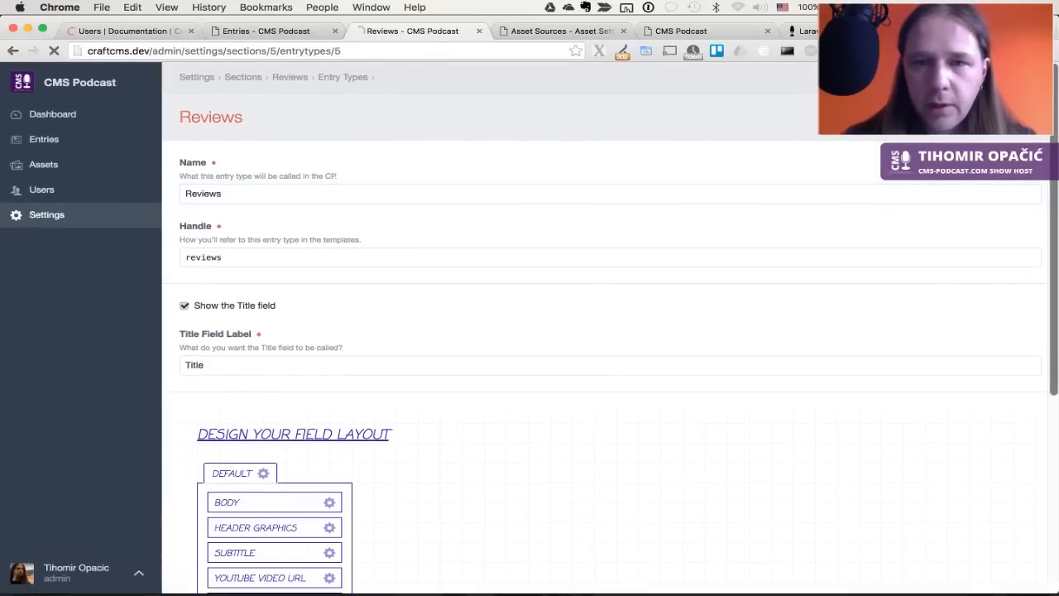
{"action": "key", "text": "super+s"}
{"action": "left_click", "coordinate": [50, 142]}
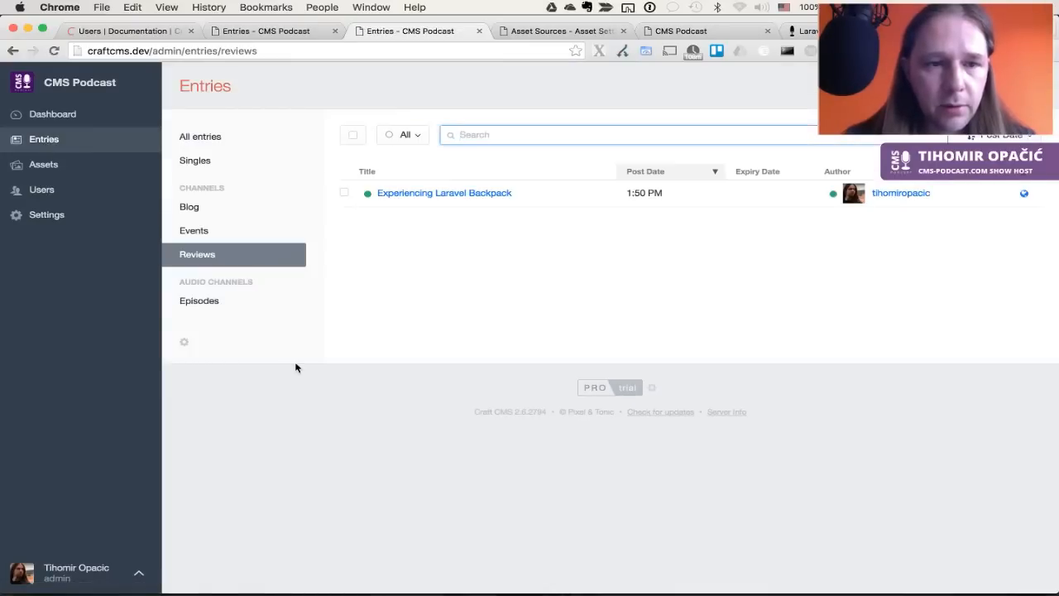
{"action": "left_click", "coordinate": [468, 195]}
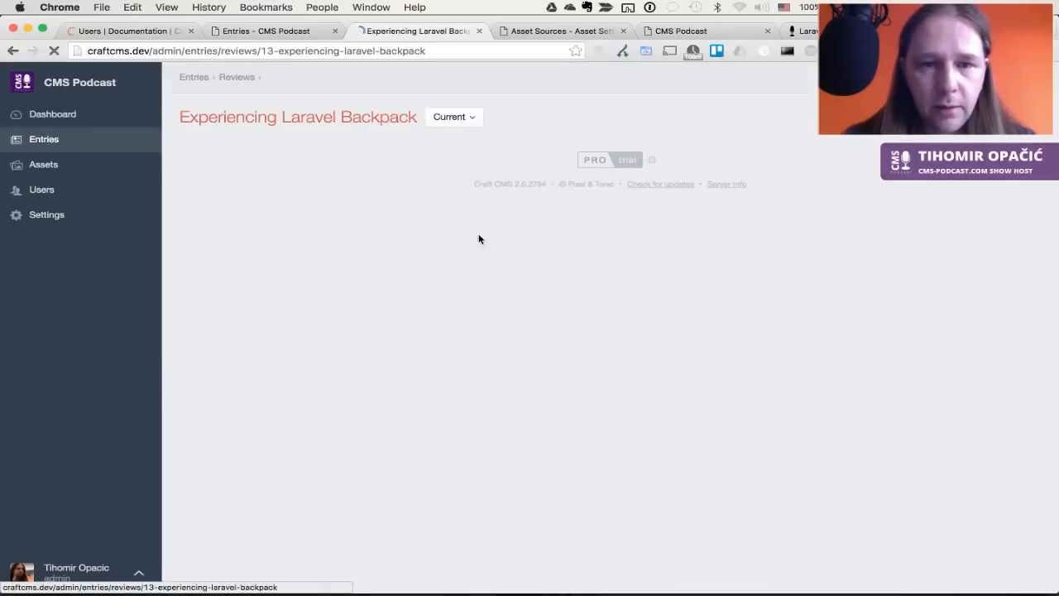
{"action": "scroll", "coordinate": [408, 441], "scroll_direction": "down", "scroll_amount": 2}
{"action": "left_click", "coordinate": [417, 444]}
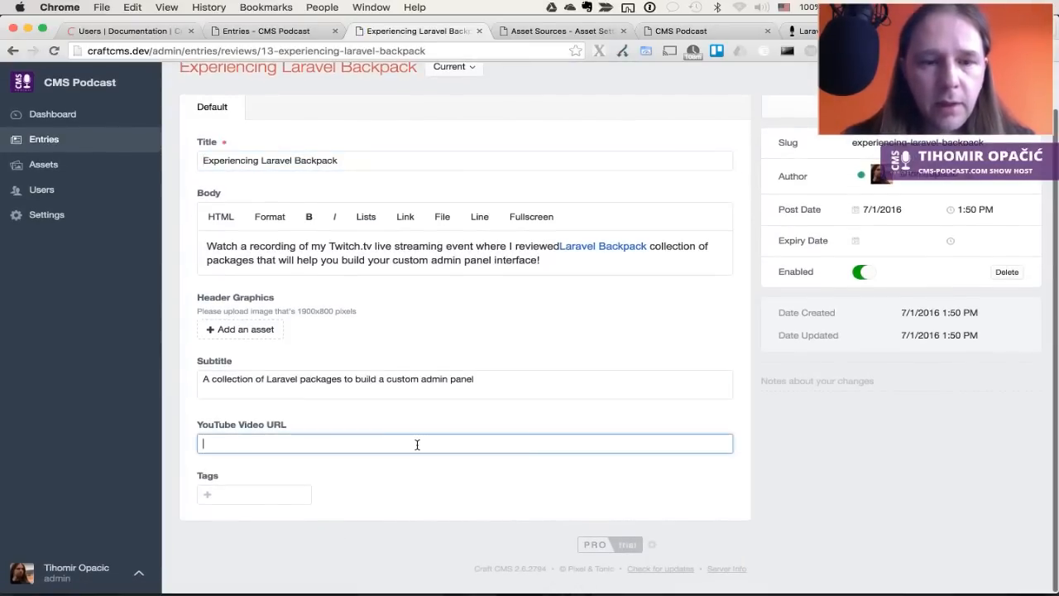
{"action": "key", "text": "ctrl+Tab"}
{"action": "key", "text": "ctrl+Tab"}
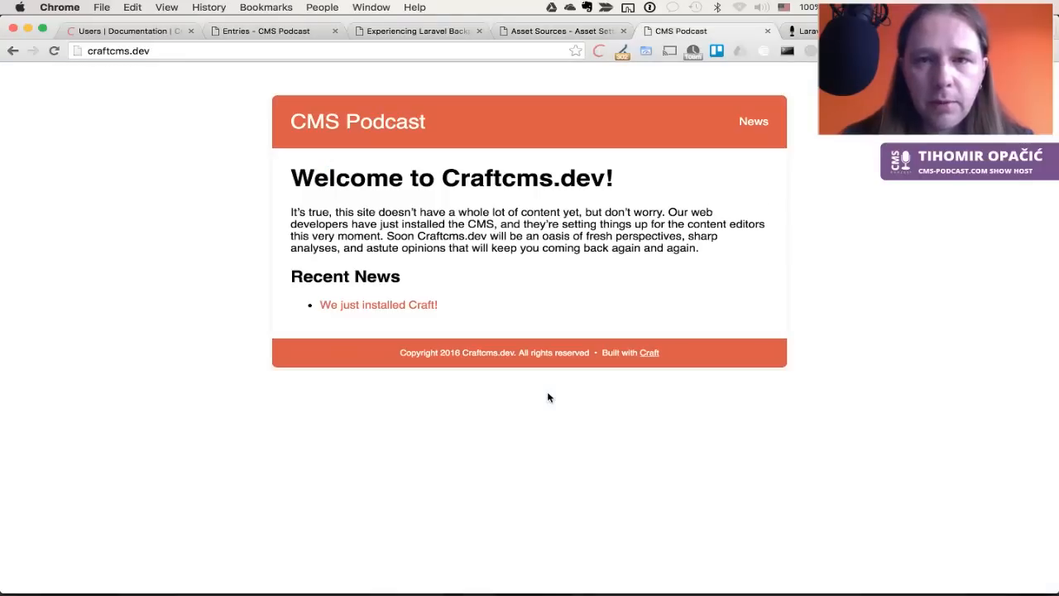
{"action": "key", "text": "ctrl+Tab"}
{"action": "scroll", "coordinate": [475, 406], "scroll_direction": "down", "scroll_amount": 3}
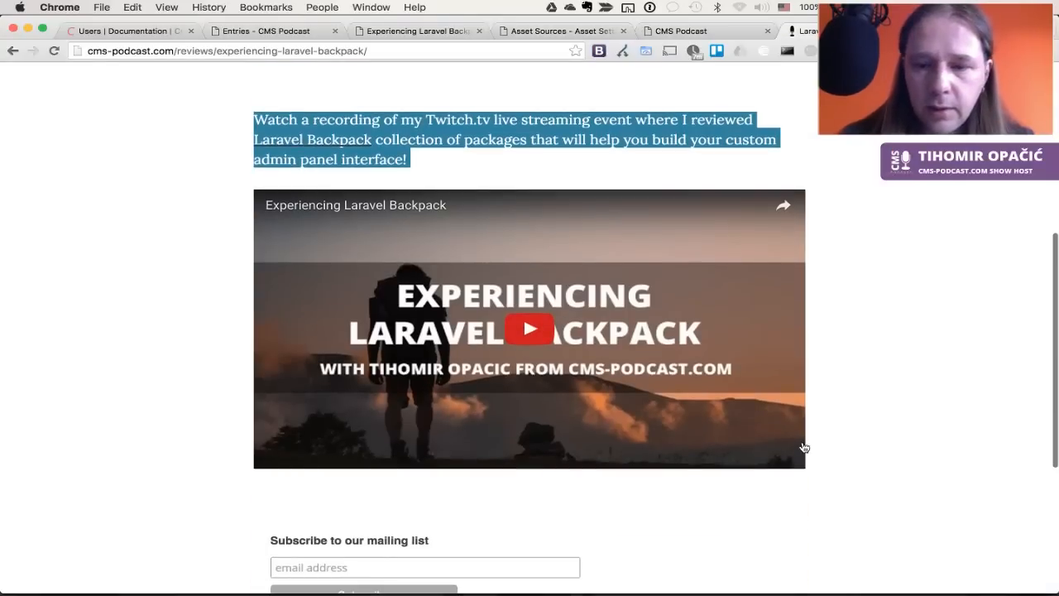
{"action": "left_click", "coordinate": [782, 205]}
{"action": "key", "text": "super+c"}
Paste the link into the review's YouTube Video URL field and save the entry
{"action": "key", "text": "ctrl+shift+Tab"}
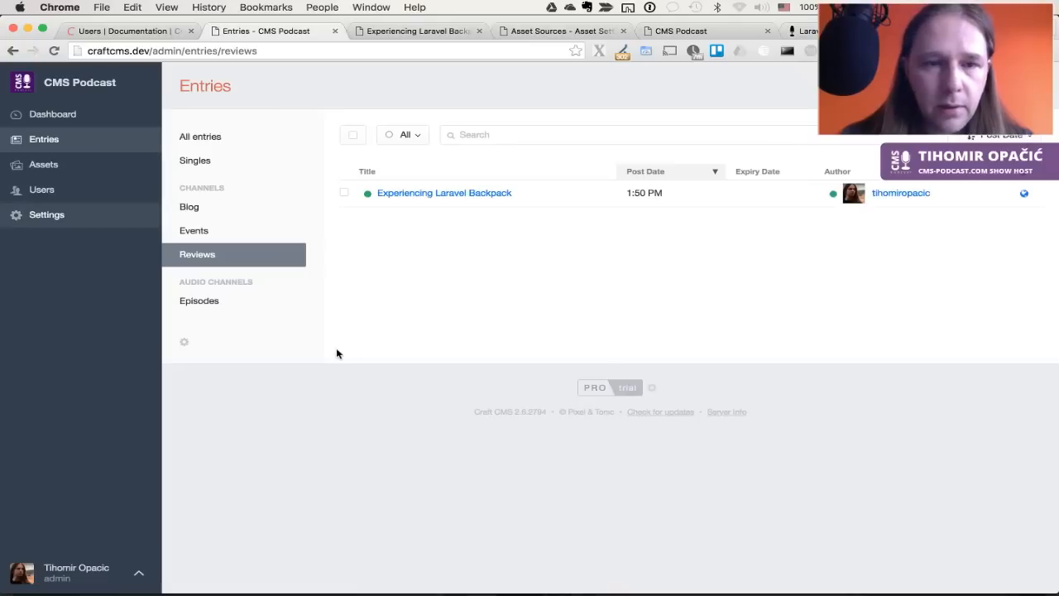
{"action": "left_click", "coordinate": [487, 201]}
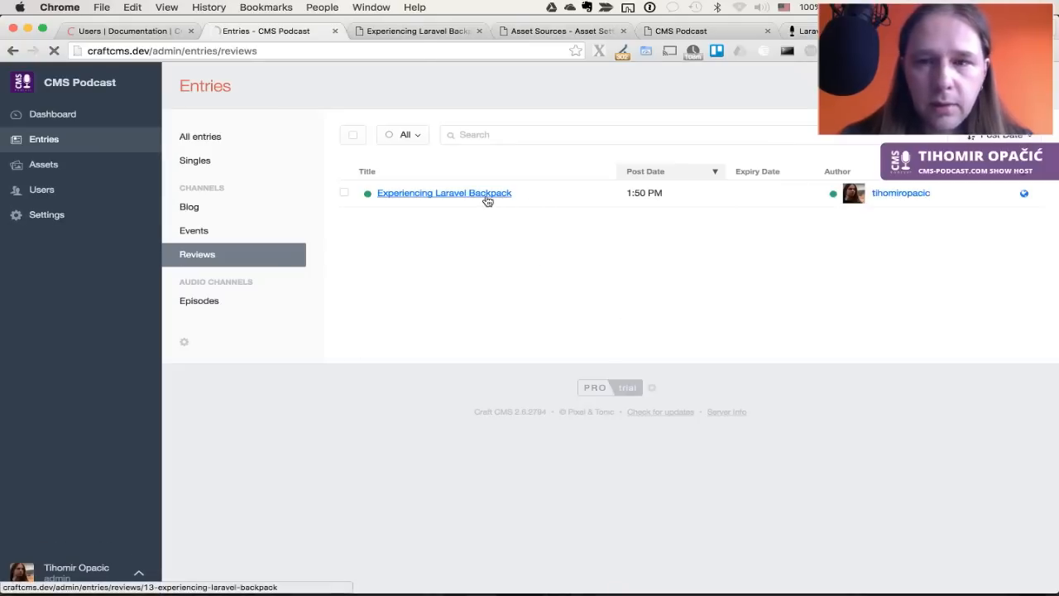
{"action": "scroll", "coordinate": [483, 447], "scroll_direction": "down", "scroll_amount": 2}
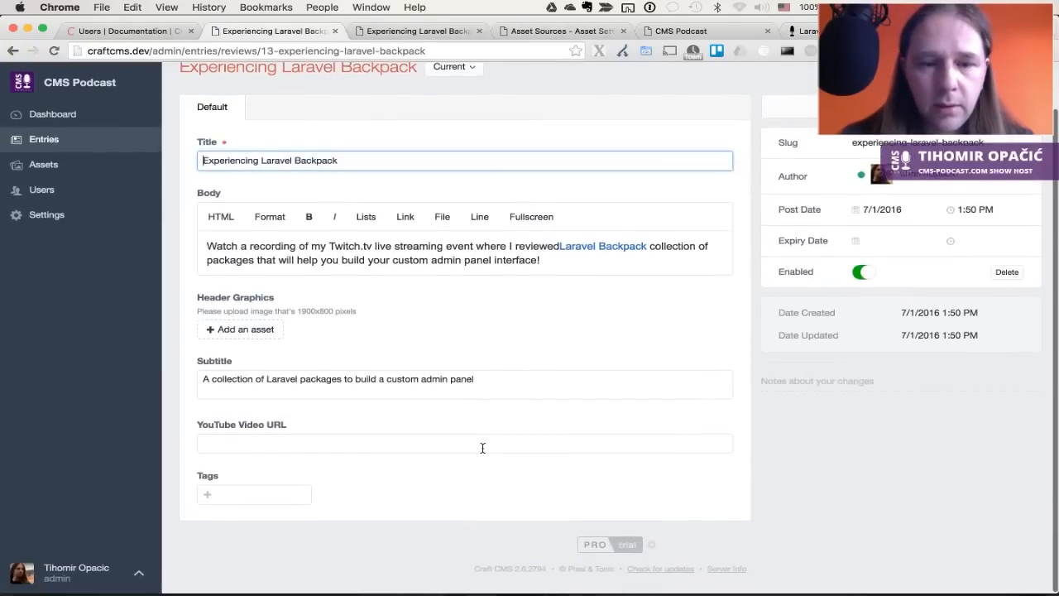
{"action": "left_click", "coordinate": [482, 448]}
{"action": "key", "text": "super+v"}
{"action": "key", "text": "super+s"}
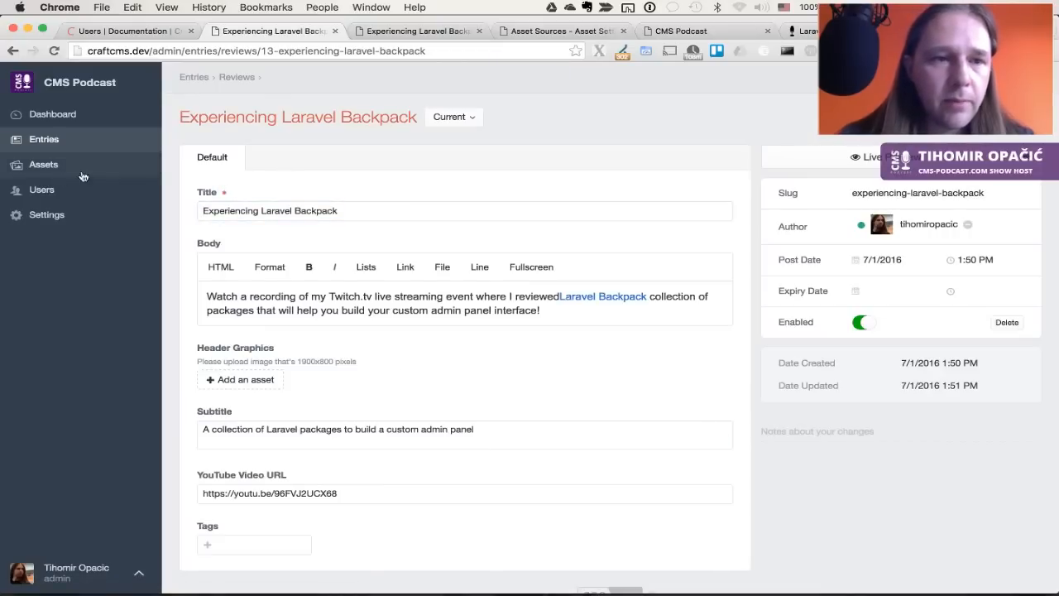
{"action": "left_click", "coordinate": [46, 140]}
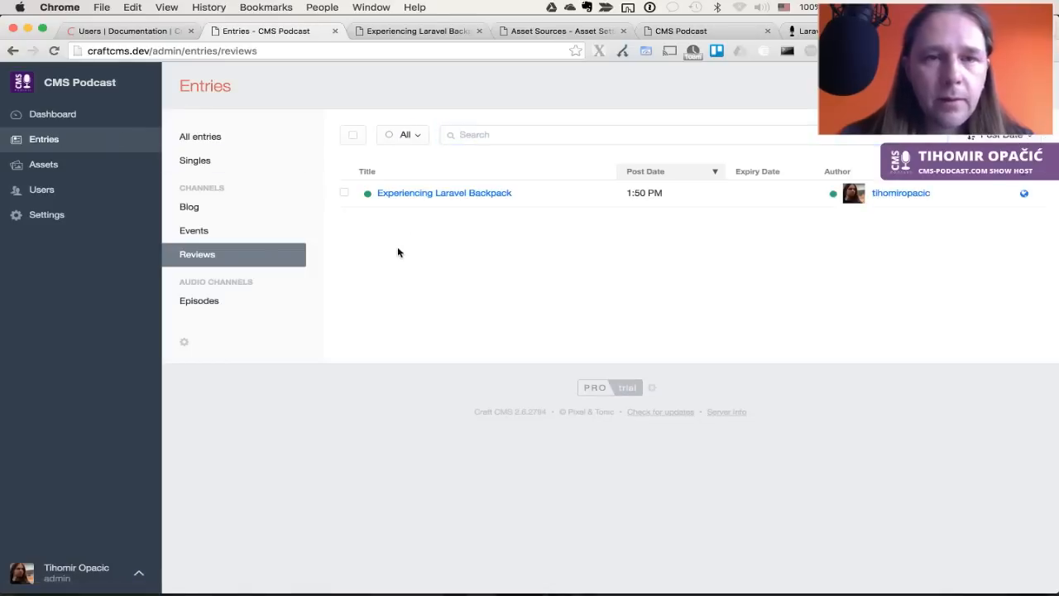
In ForkLift, open craftcms/craft/templates in the left pane and mirror it in the right pane
{"action": "key", "text": "super+Tab"}
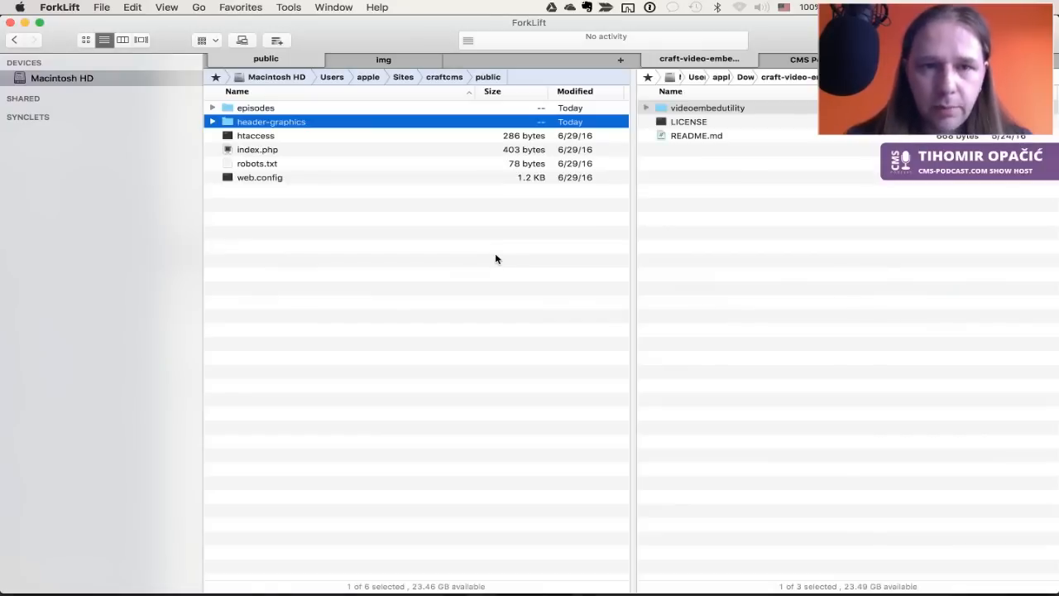
{"action": "key", "text": "super+Up"}
{"action": "key", "text": "super+Up"}
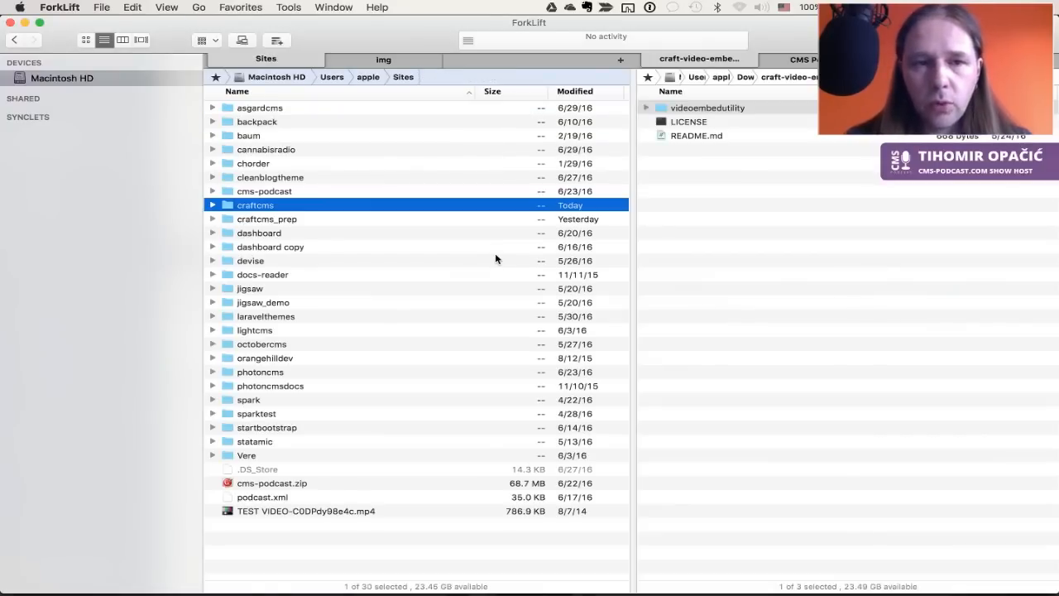
{"action": "key", "text": "super+Down"}
{"action": "key", "text": "super+Down"}
{"action": "key", "text": "Down"}
{"action": "key", "text": "Down"}
{"action": "key", "text": "Down"}
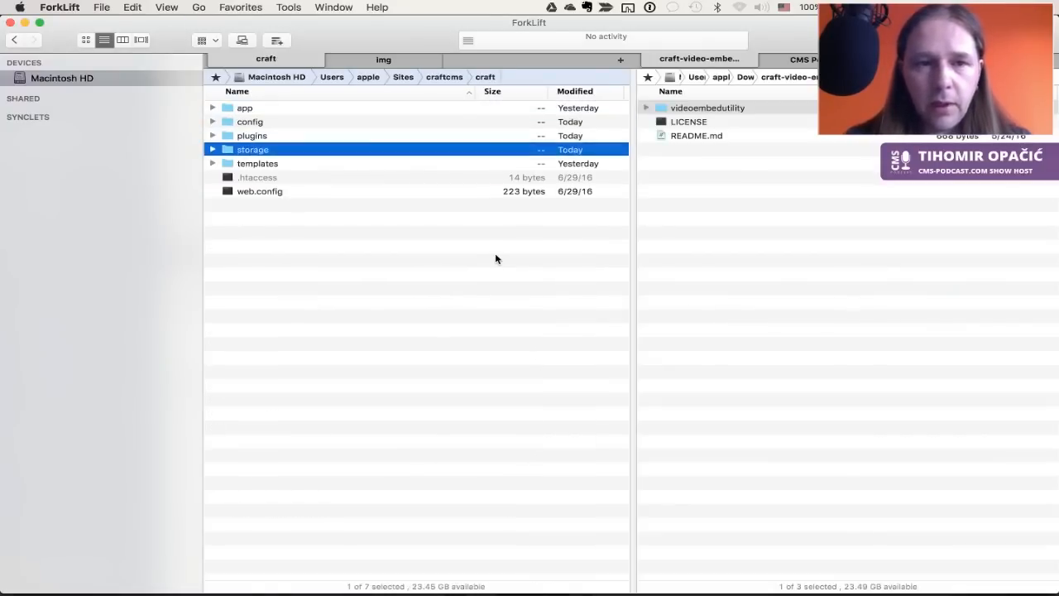
{"action": "key", "text": "Down"}
{"action": "key", "text": "super+Down"}
{"action": "key", "text": "Tab"}
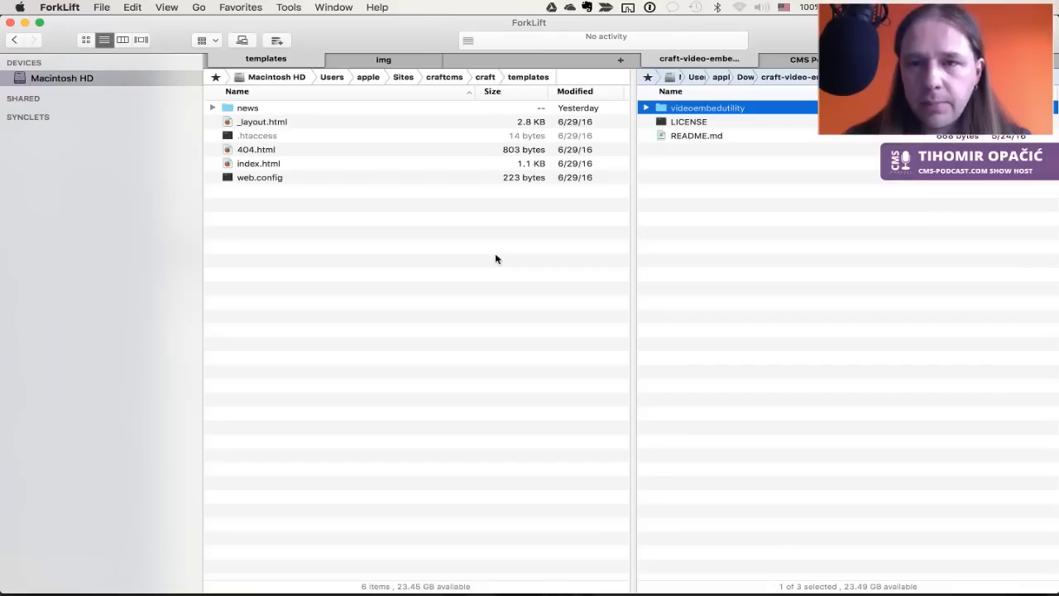
{"action": "key", "text": "Tab"}
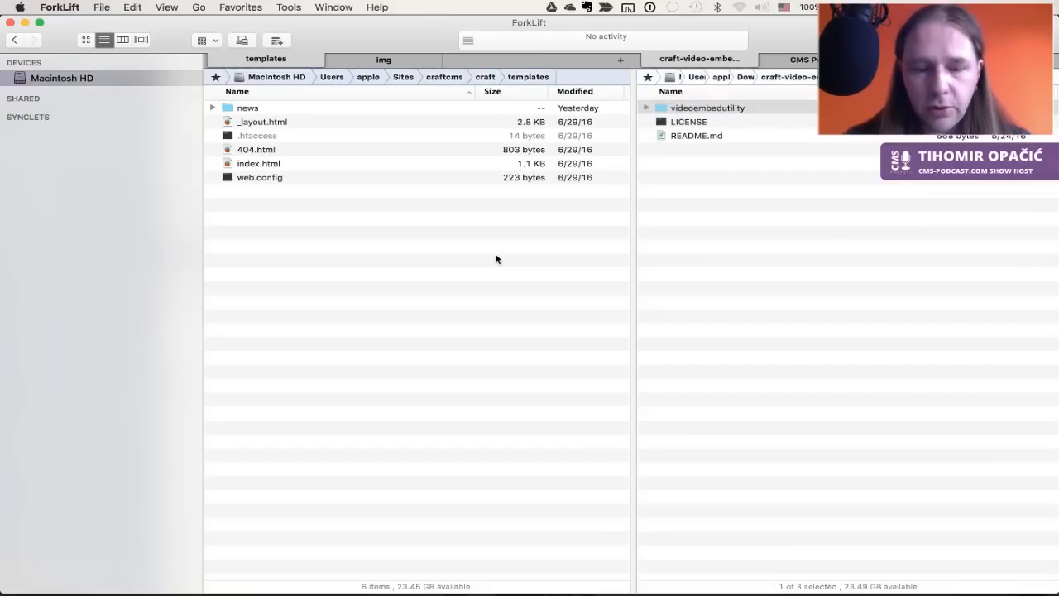
{"action": "key", "text": "alt+super+u"}
Navigate the right pane to the prepared craftcms_prep/craft/templates folder
{"action": "key", "text": "Tab"}
{"action": "key", "text": "super+Up"}
{"action": "key", "text": "Up"}
{"action": "key", "text": "Up"}
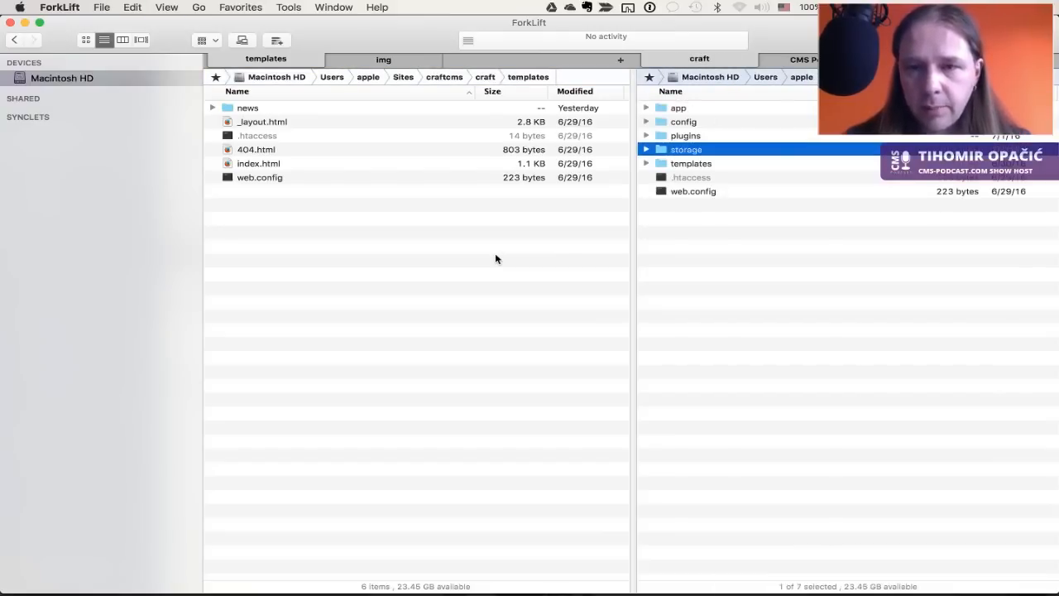
{"action": "key", "text": "super+Up"}
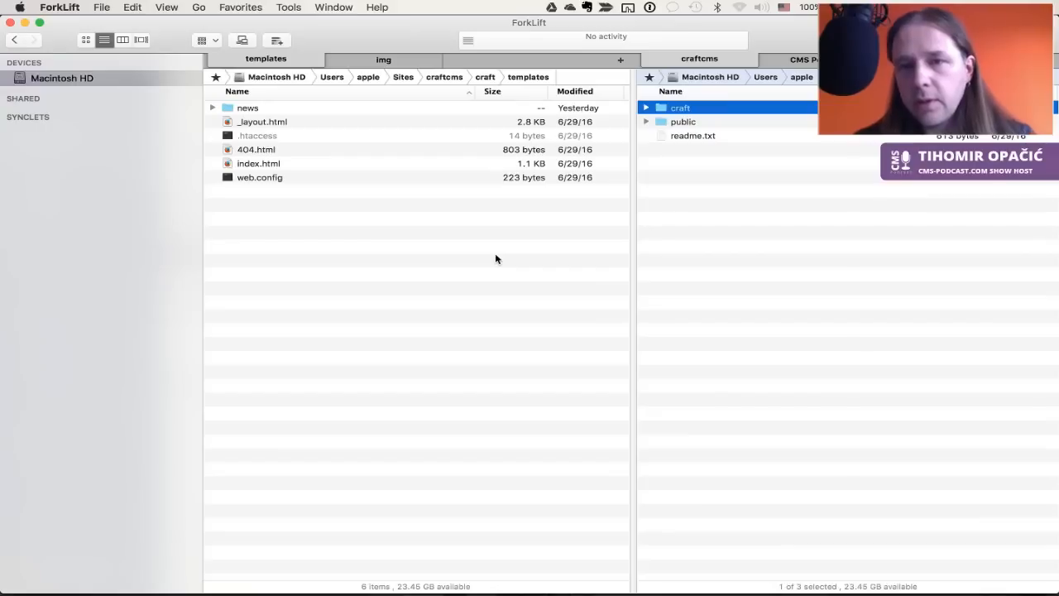
{"action": "key", "text": "Down"}
{"action": "key", "text": "Up"}
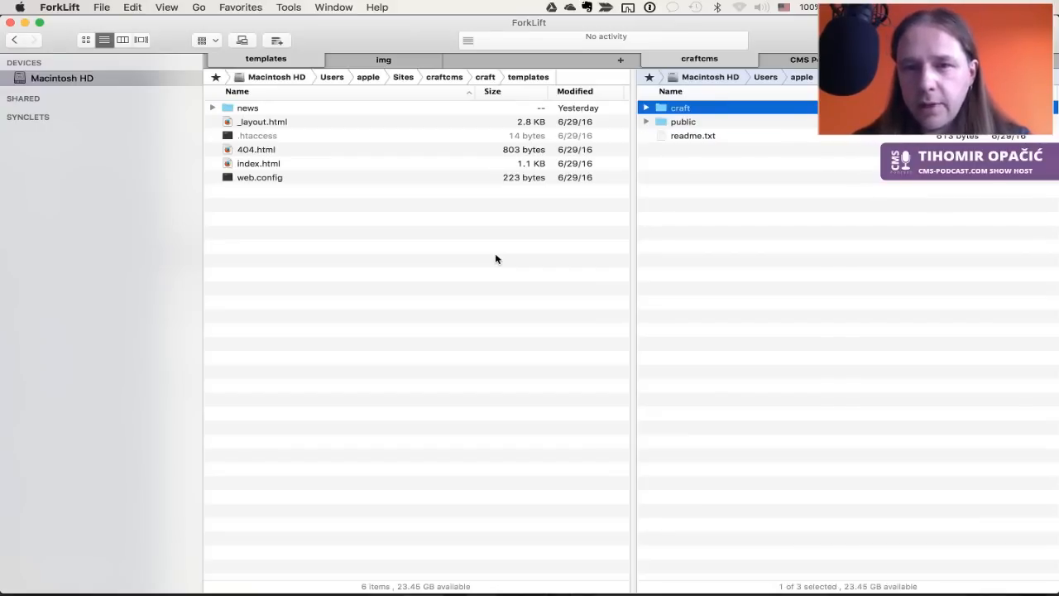
{"action": "key", "text": "super+Up"}
{"action": "key", "text": "Down"}
{"action": "key", "text": "super+Down"}
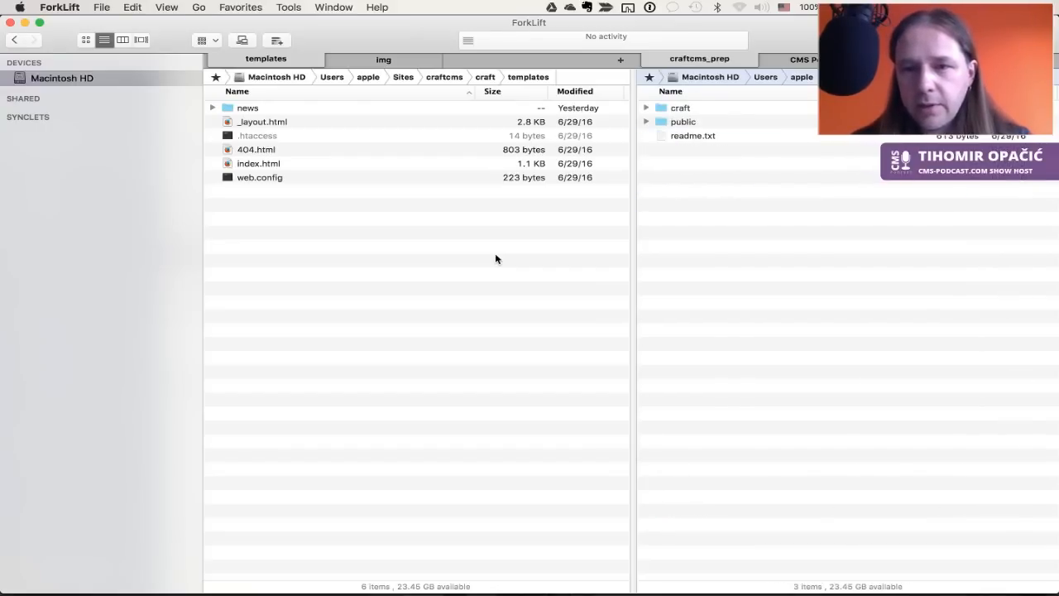
{"action": "key", "text": "Down"}
{"action": "key", "text": "super+Down"}
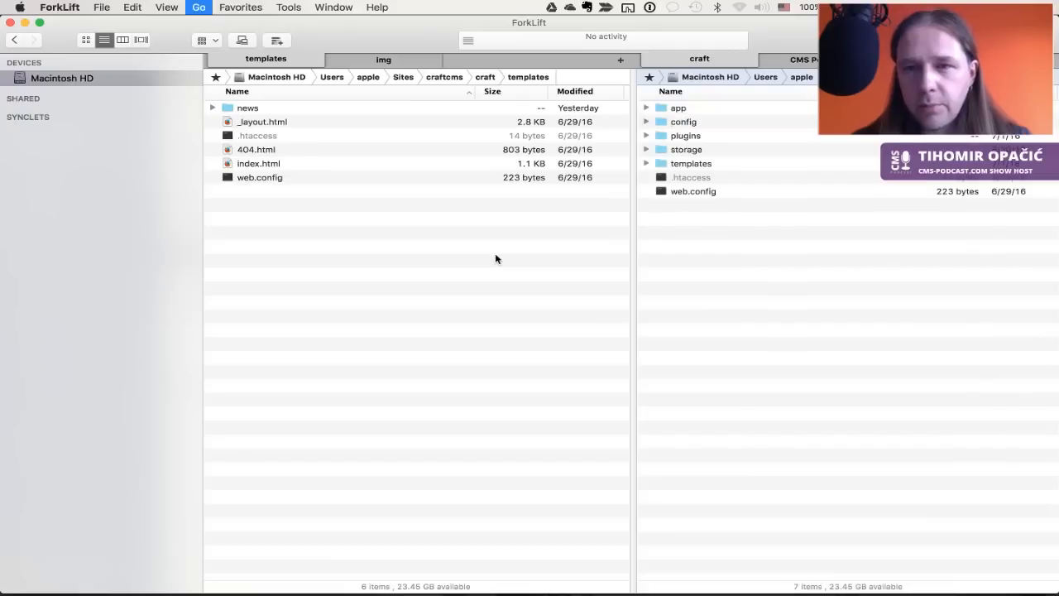
{"action": "key", "text": "Down"}
Delete the six default templates and copy the 23 prepared template files into craftcms templates
{"action": "key", "text": "Down"}
{"action": "key", "text": "Down"}
{"action": "key", "text": "Down"}
{"action": "key", "text": "super+Down"}
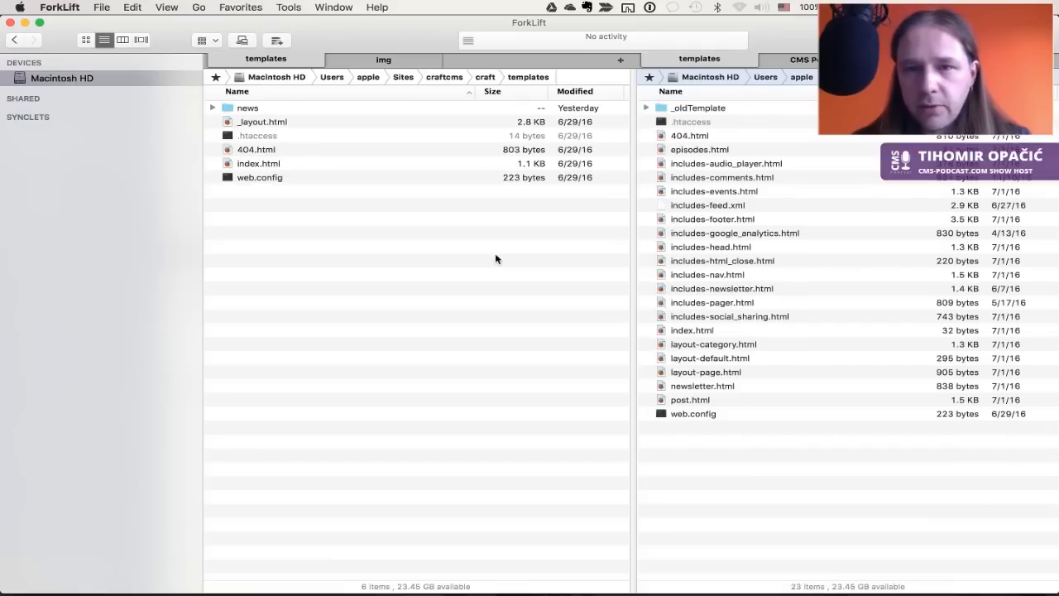
{"action": "key", "text": "Tab"}
{"action": "key", "text": "Down"}
{"action": "key", "text": "super+a"}
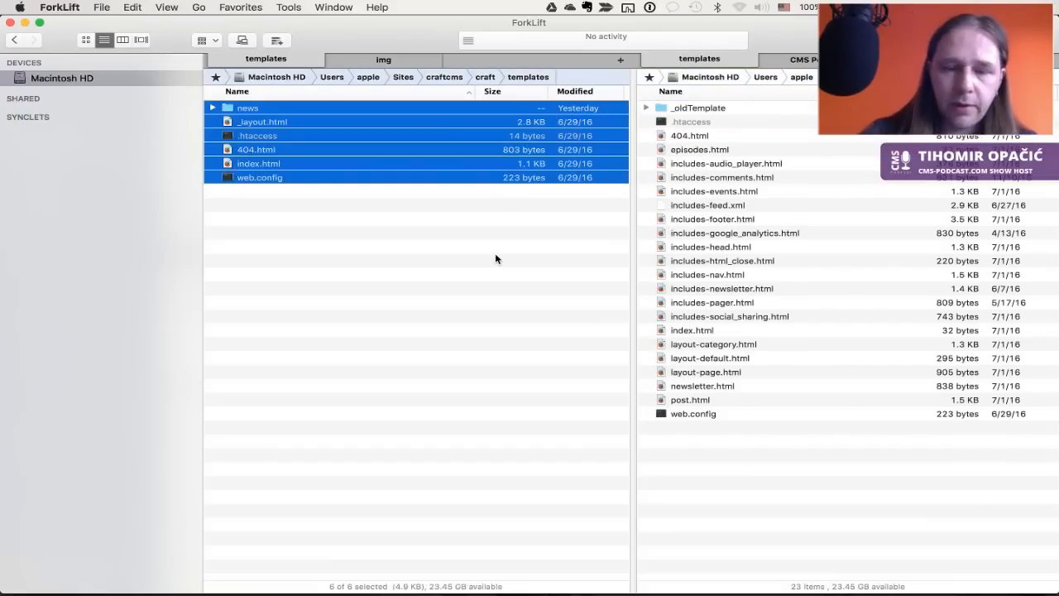
{"action": "key", "text": "super+BackSpace"}
{"action": "key", "text": "Tab"}
{"action": "key", "text": "super+a"}
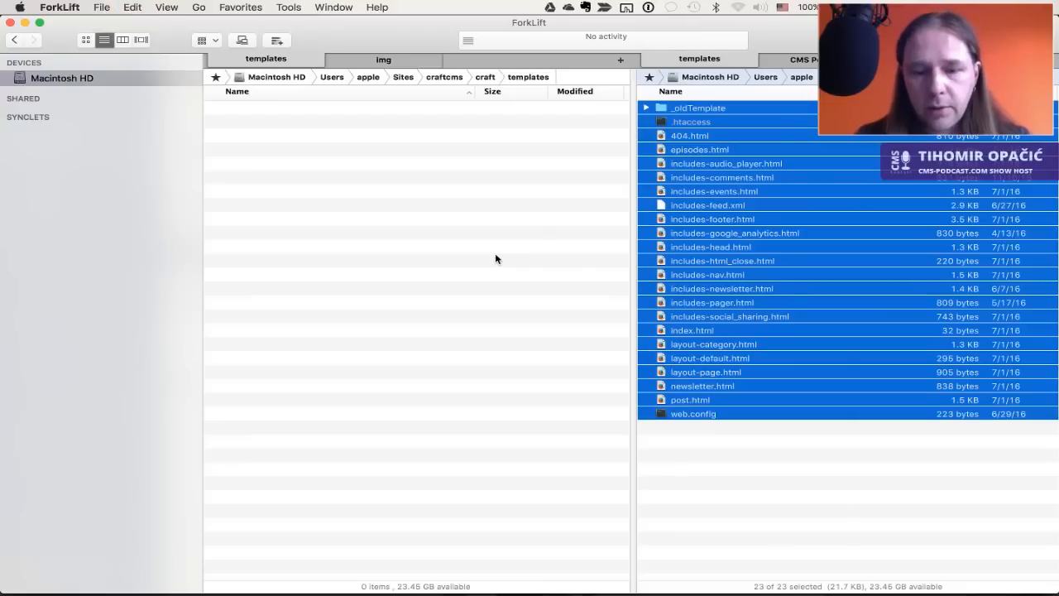
{"action": "key", "text": "F5"}
{"action": "key", "text": "Tab"}
{"action": "key", "text": "Down"}
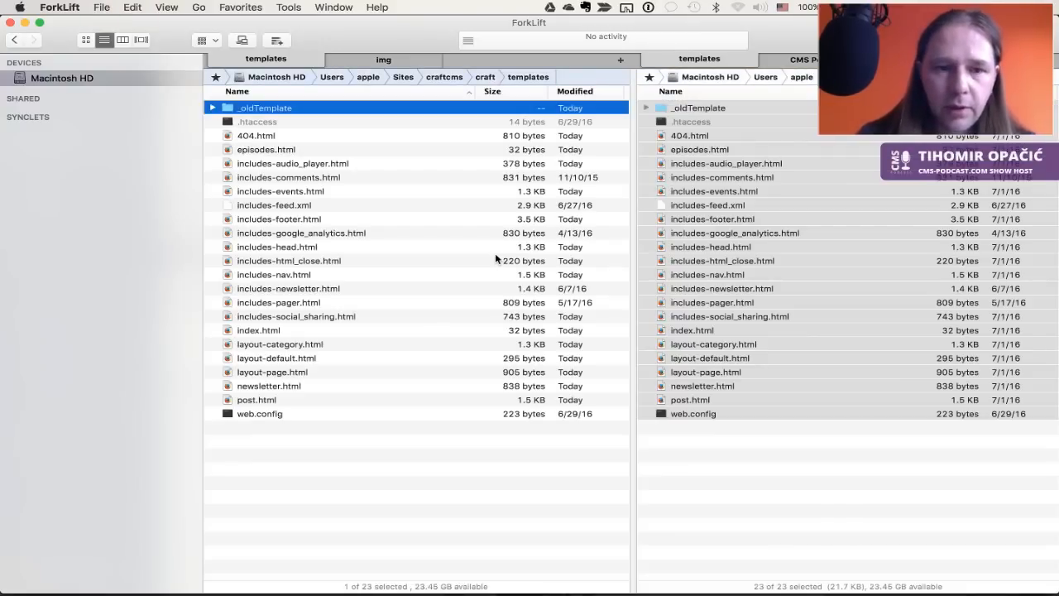
{"action": "key", "text": "super+Tab"}
Close the entry edit tab and recheck the site front page's missing _layout template error
{"action": "key", "text": "ctrl+Tab"}
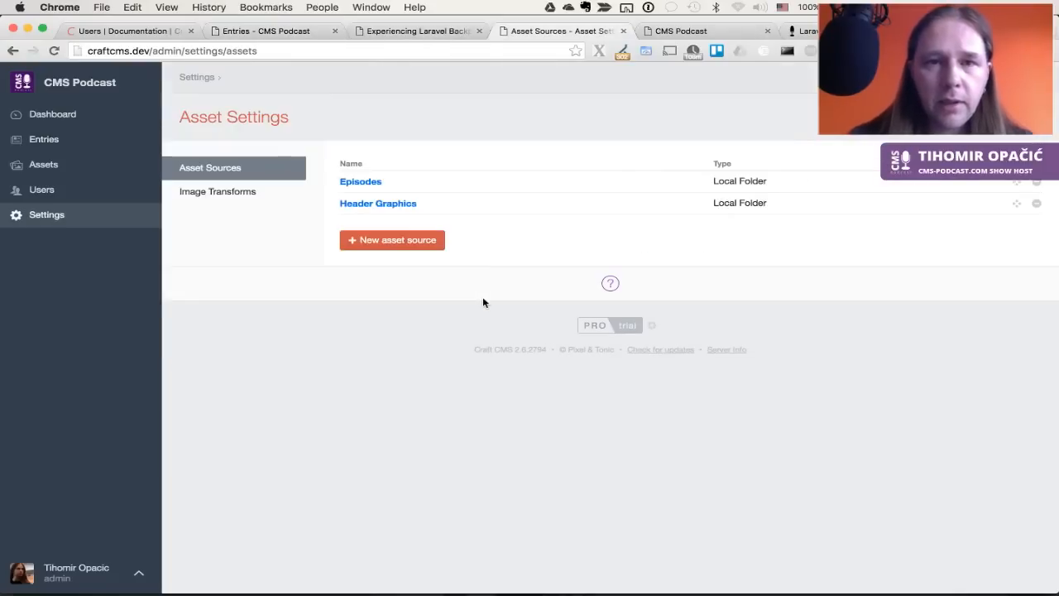
{"action": "key", "text": "ctrl+Tab"}
{"action": "key", "text": "ctrl+shift+Tab"}
{"action": "key", "text": "ctrl+shift+Tab"}
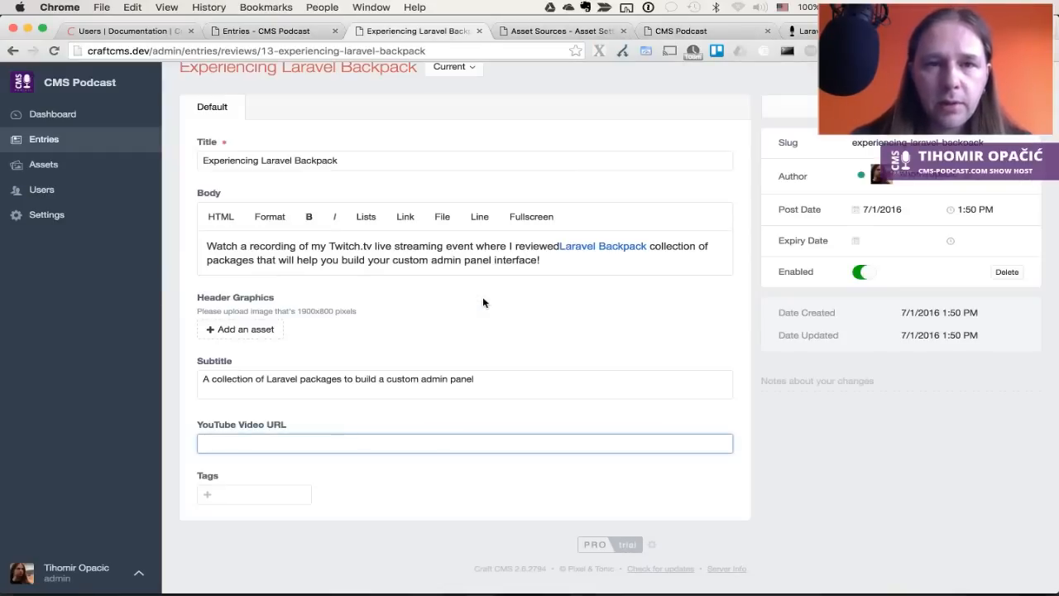
{"action": "key", "text": "super+w"}
{"action": "key", "text": "super+w"}
{"action": "key", "text": "ctrl+shift+Tab"}
{"action": "left_click", "coordinate": [83, 92]}
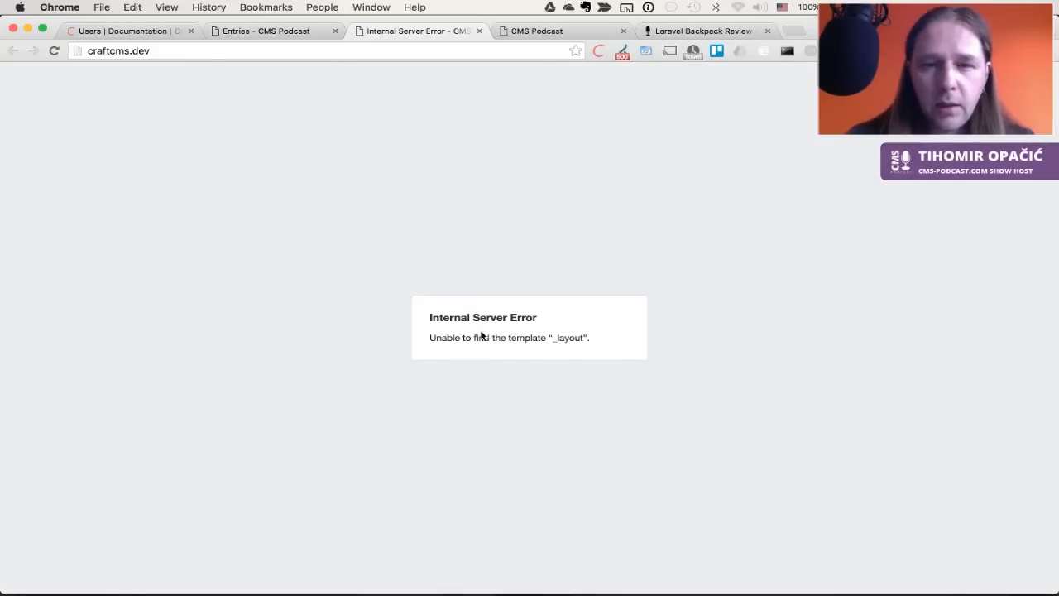
{"action": "double_click", "coordinate": [566, 338]}
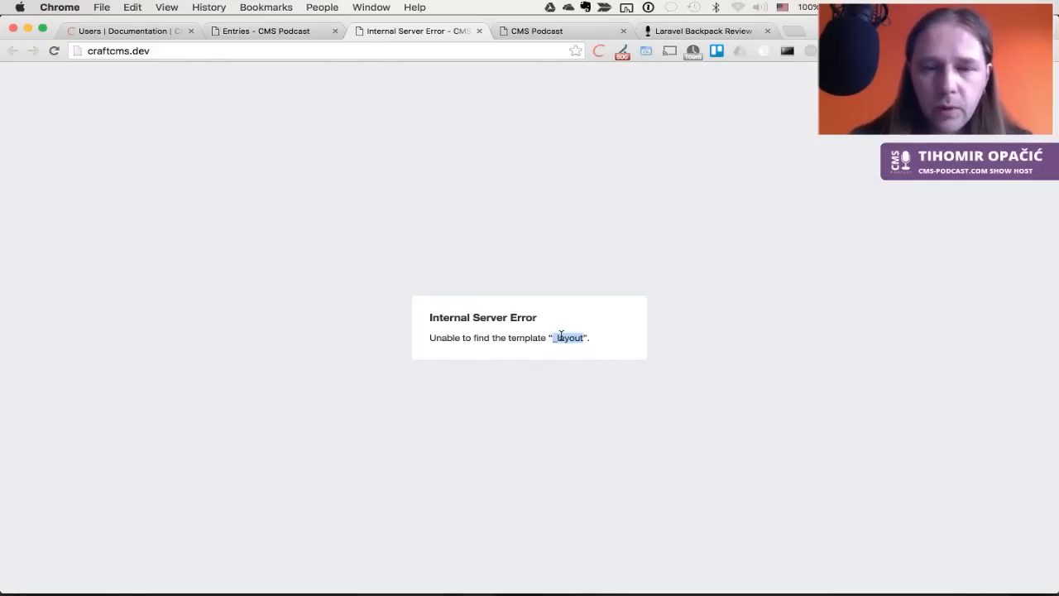
View the Homepage section's configuration under Settings > Sections, then return to the Sections list
{"action": "key", "text": "super+alt+Left"}
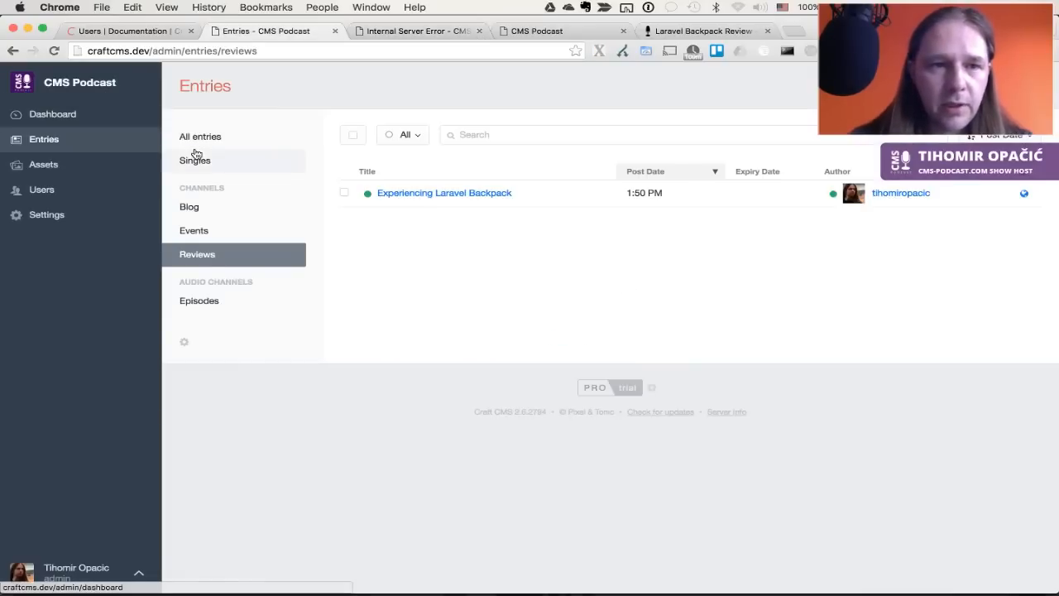
{"action": "left_click", "coordinate": [58, 215]}
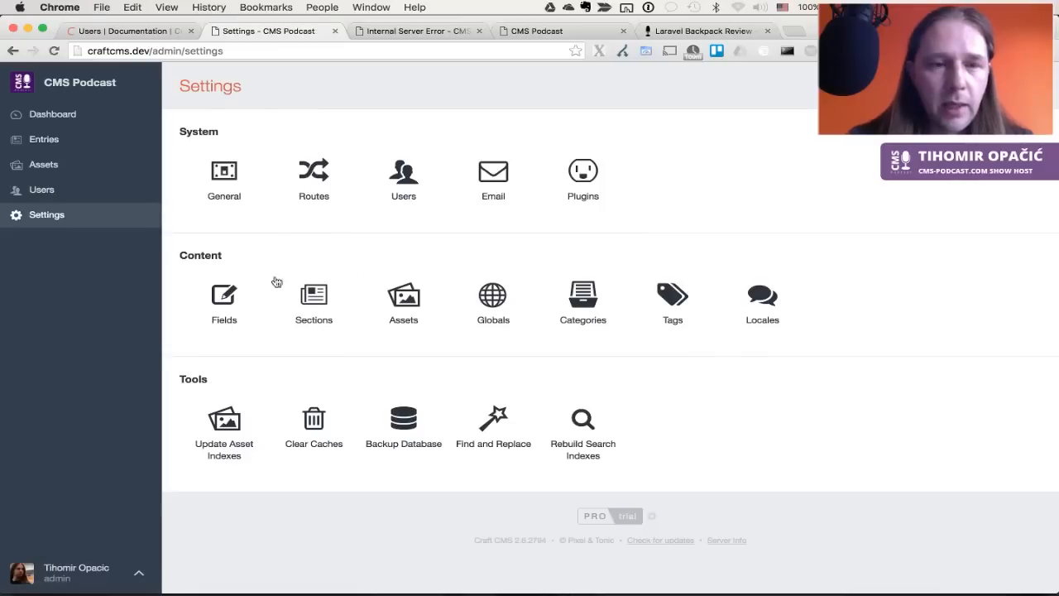
{"action": "left_click", "coordinate": [315, 309]}
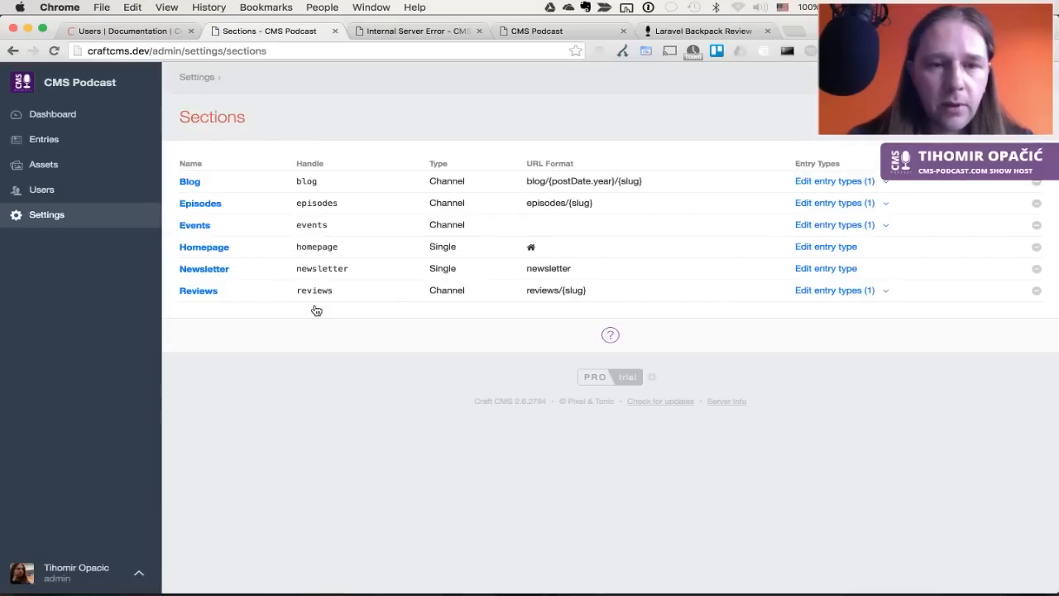
{"action": "left_click", "coordinate": [213, 250]}
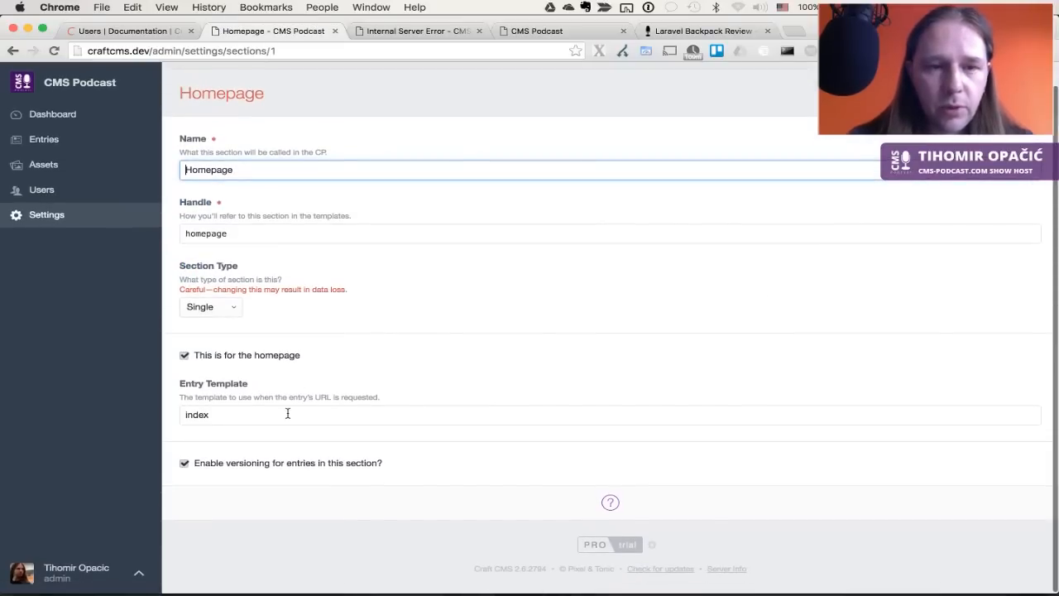
{"action": "key", "text": "super+bracketleft"}
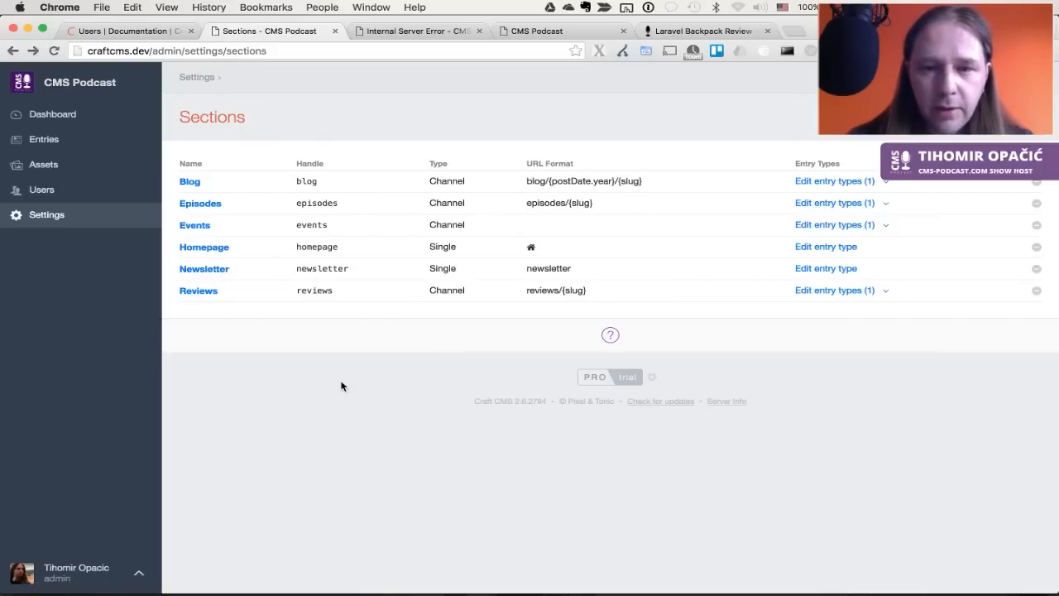
Compare the Internal Server Error with the copied templates in ForkLift, selecting includes-feed.xml
{"action": "key", "text": "super+Tab"}
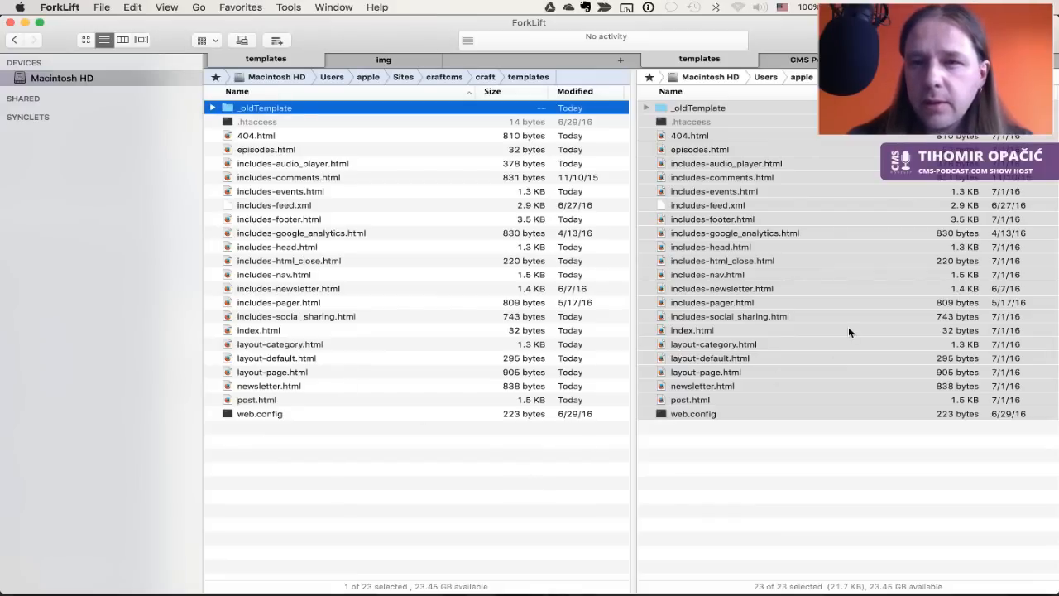
{"action": "key", "text": "super+Tab"}
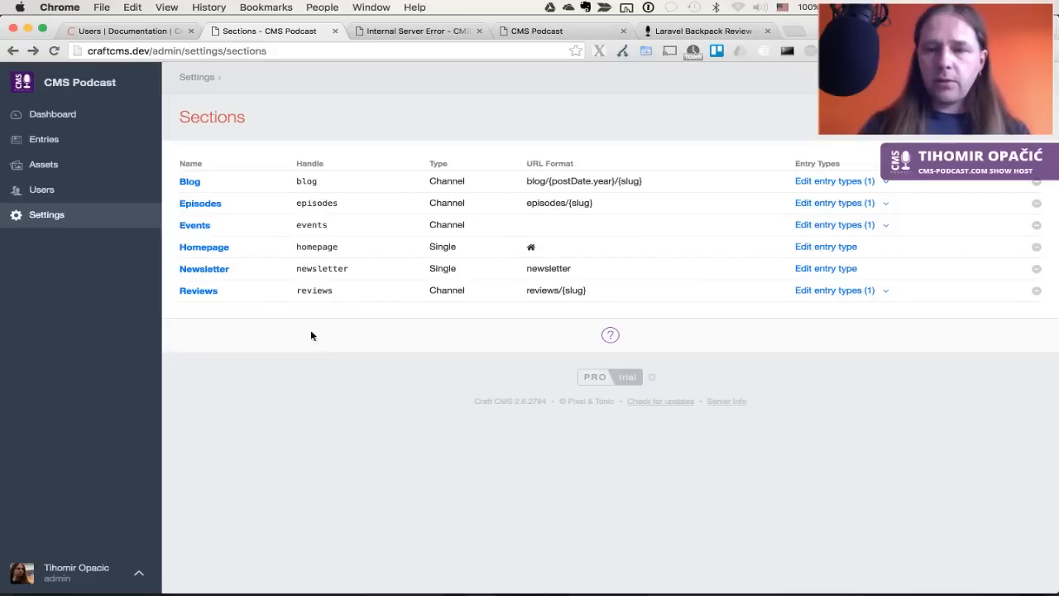
{"action": "key", "text": "ctrl+Tab"}
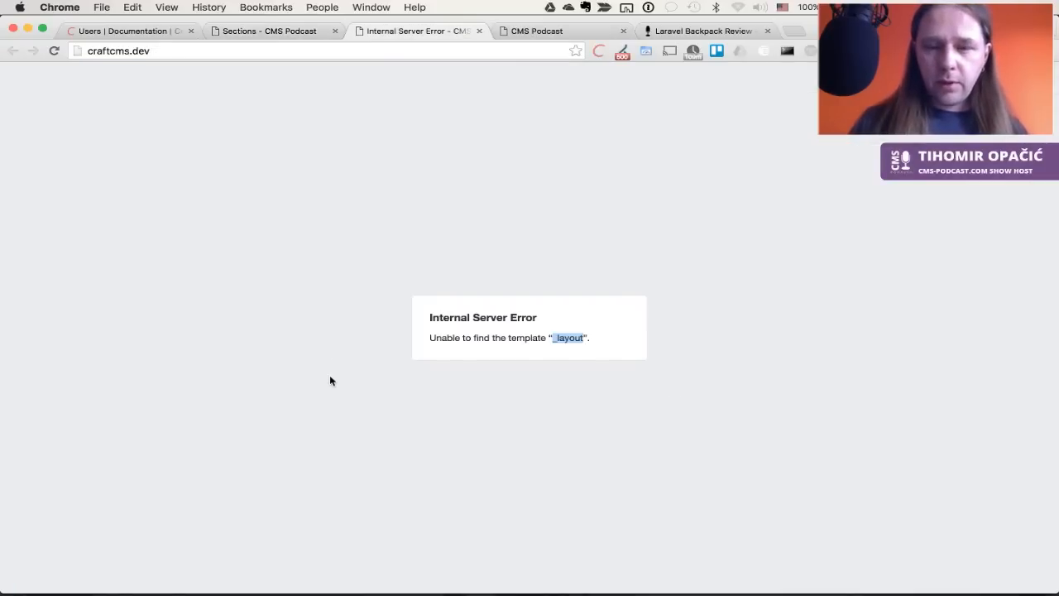
{"action": "key", "text": "ctrl+shift+Tab"}
{"action": "key", "text": "super+Tab"}
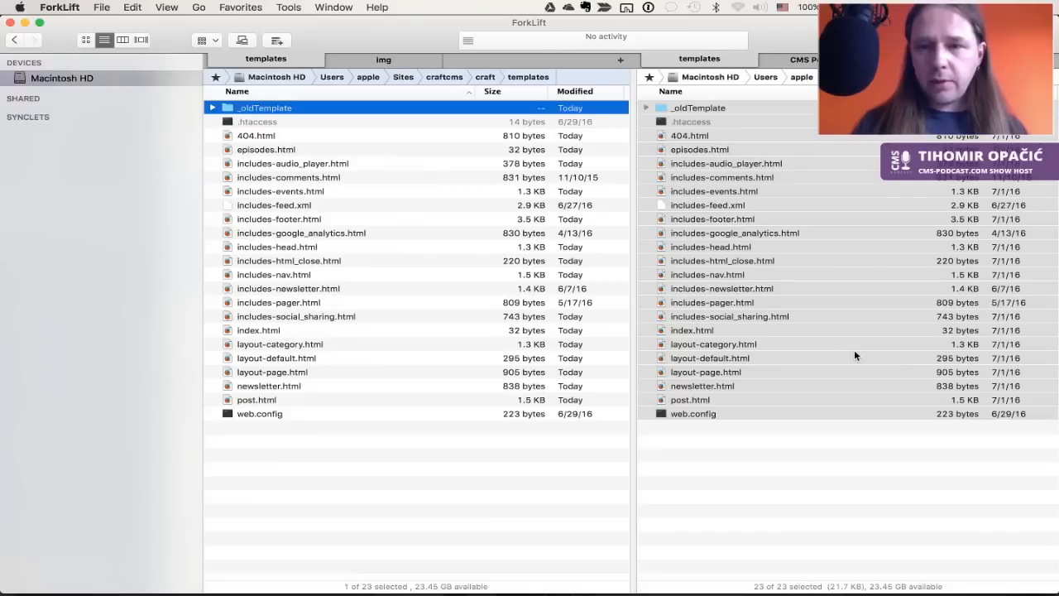
{"action": "left_click", "coordinate": [801, 204]}
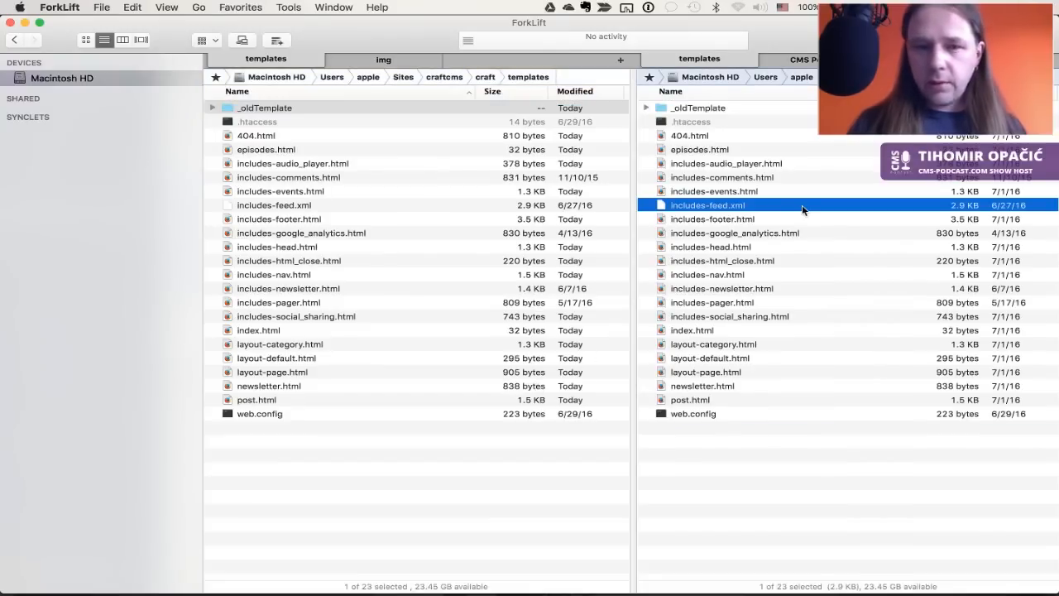
{"action": "key", "text": "Tab"}
{"action": "key", "text": "super+Tab"}
{"action": "key", "text": "super+Tab"}
{"action": "key", "text": "super+Tab"}
{"action": "key", "text": "super+Tab"}
{"action": "key", "text": "super+Tab"}
{"action": "key", "text": "super+Tab"}
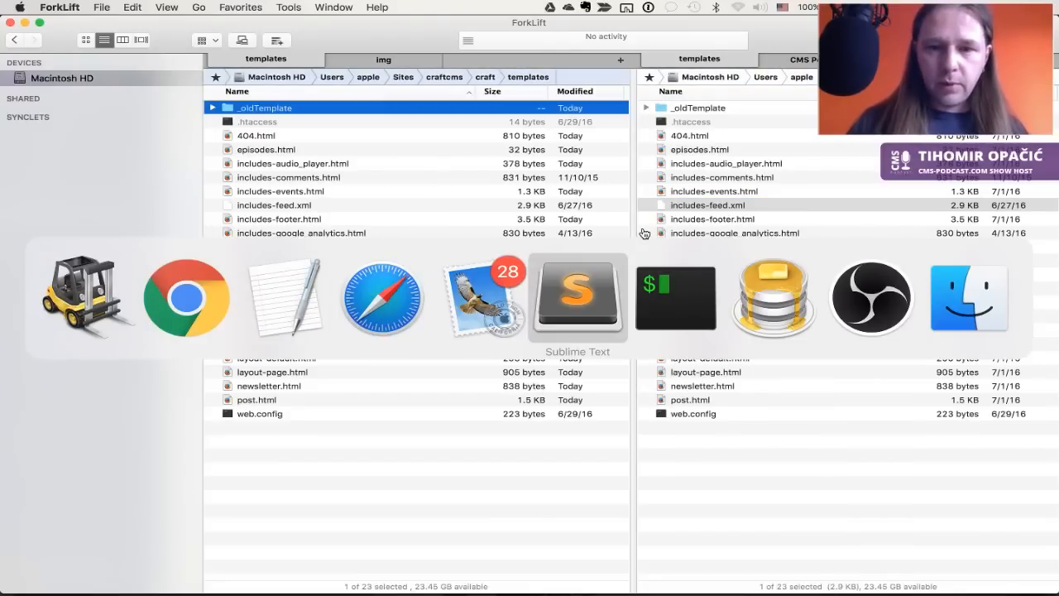
Expand the templates folder in Sublime Text and open index.html
{"action": "key", "text": "super+shift+Tab"}
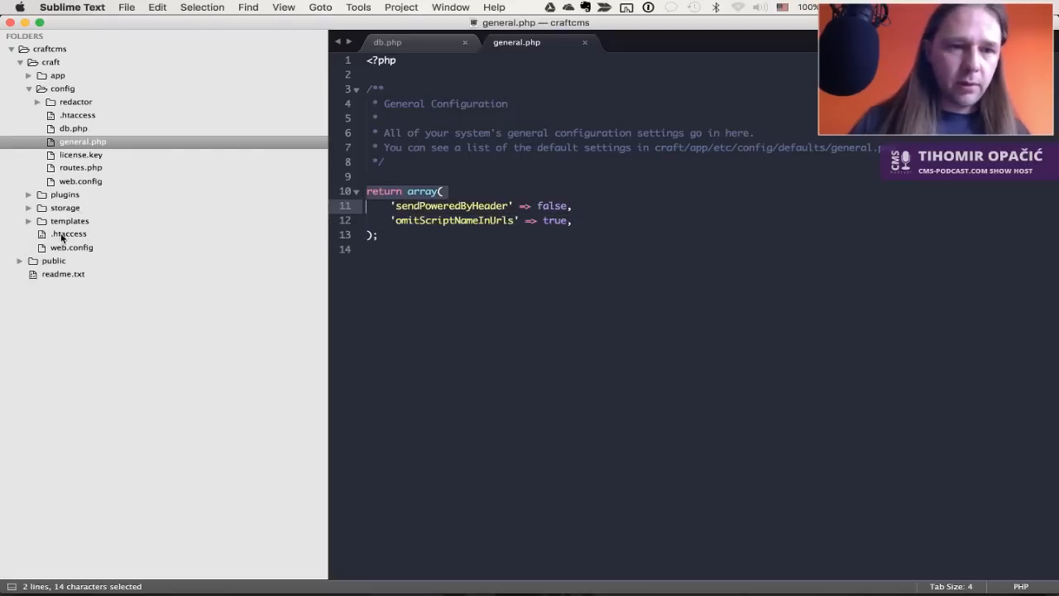
{"action": "left_click", "coordinate": [29, 220]}
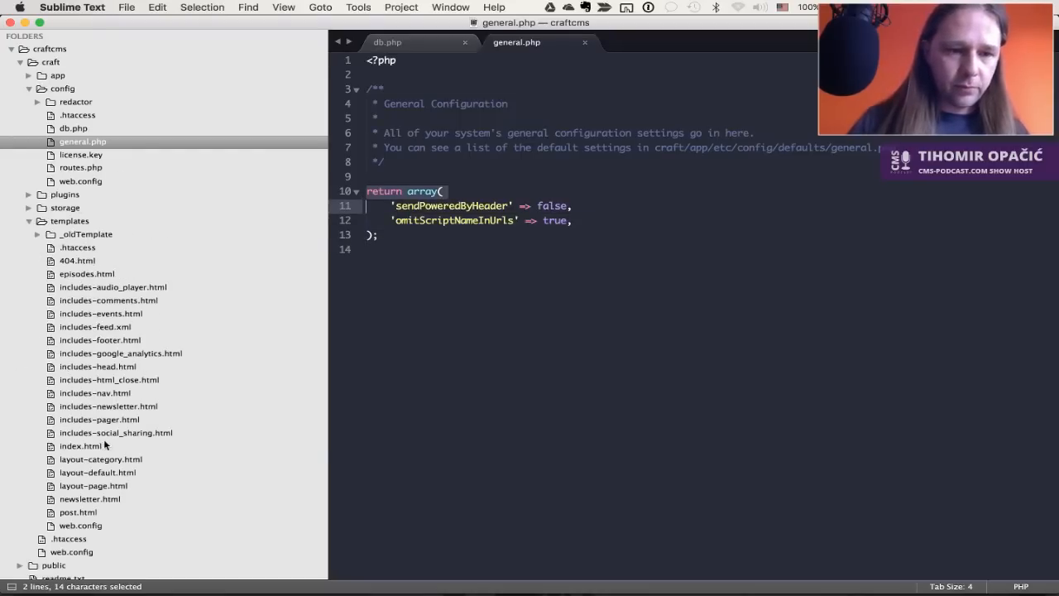
{"action": "left_click", "coordinate": [102, 445]}
{"action": "left_click", "coordinate": [531, 217]}
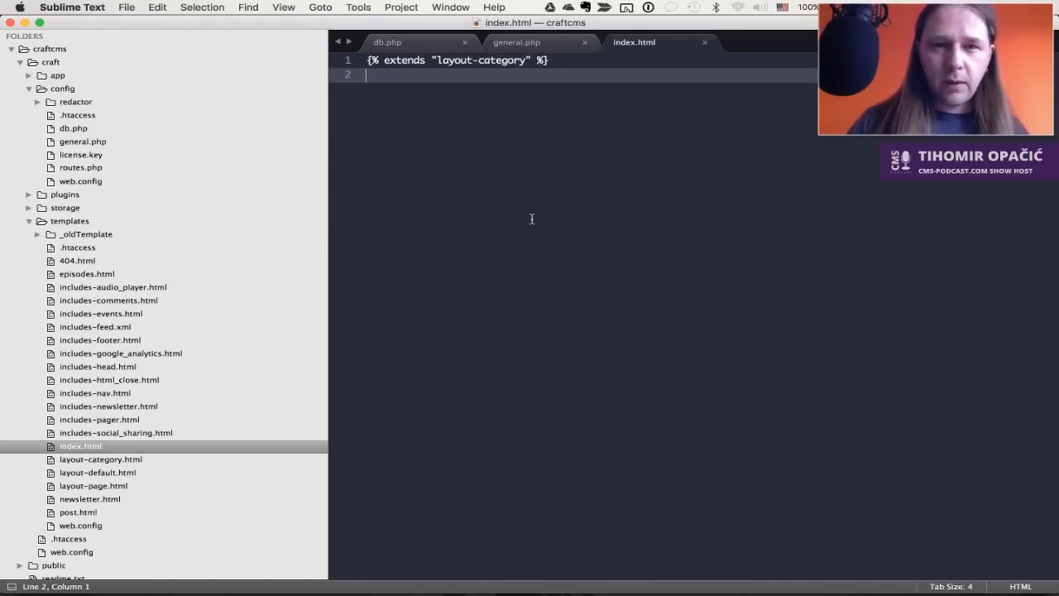
Open layout-category.html, the template index.html extends, and scroll through its code
{"action": "left_click", "coordinate": [117, 461]}
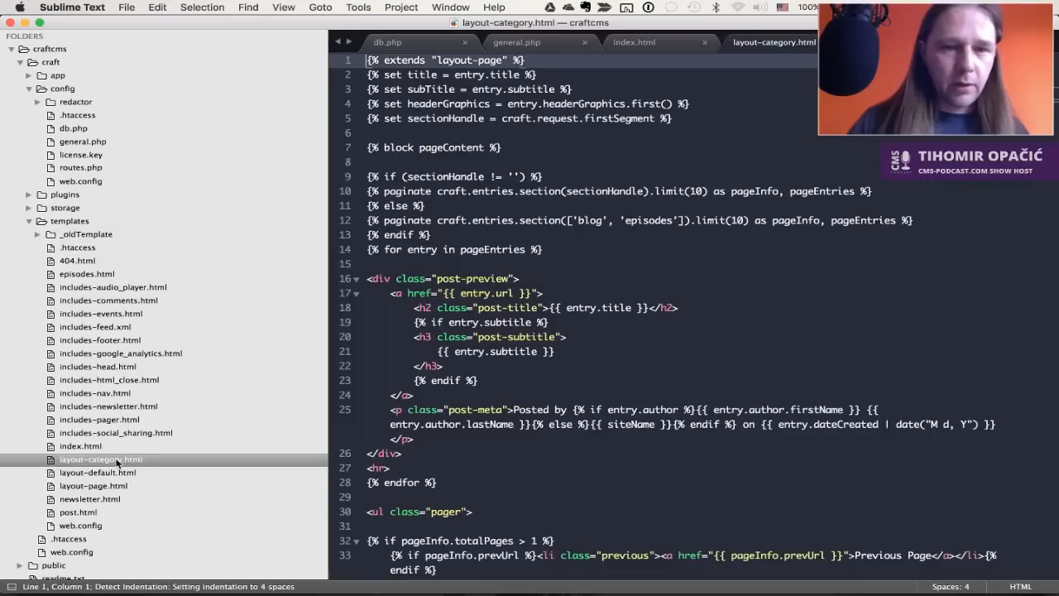
{"action": "left_click", "coordinate": [522, 64]}
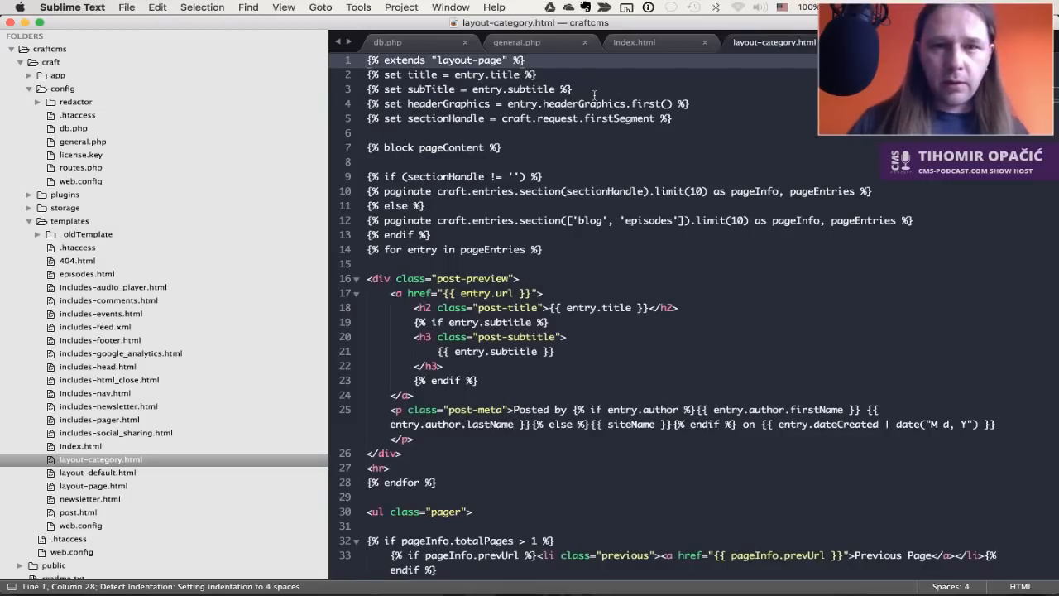
{"action": "scroll", "coordinate": [593, 95], "scroll_direction": "down", "scroll_amount": 3}
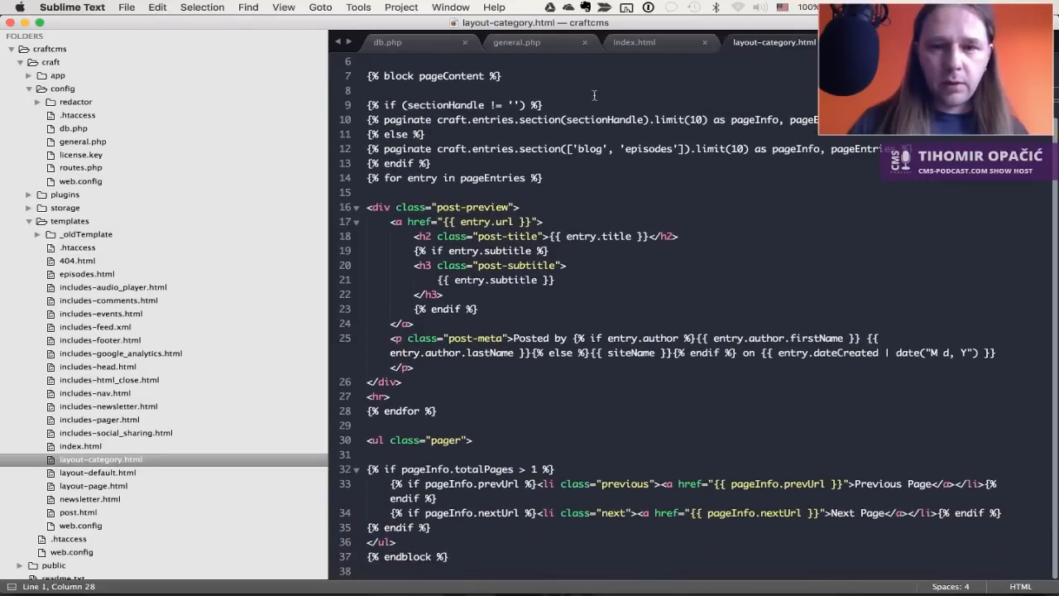
{"action": "scroll", "coordinate": [593, 96], "scroll_direction": "up", "scroll_amount": 3}
{"action": "key", "text": "super+Tab"}
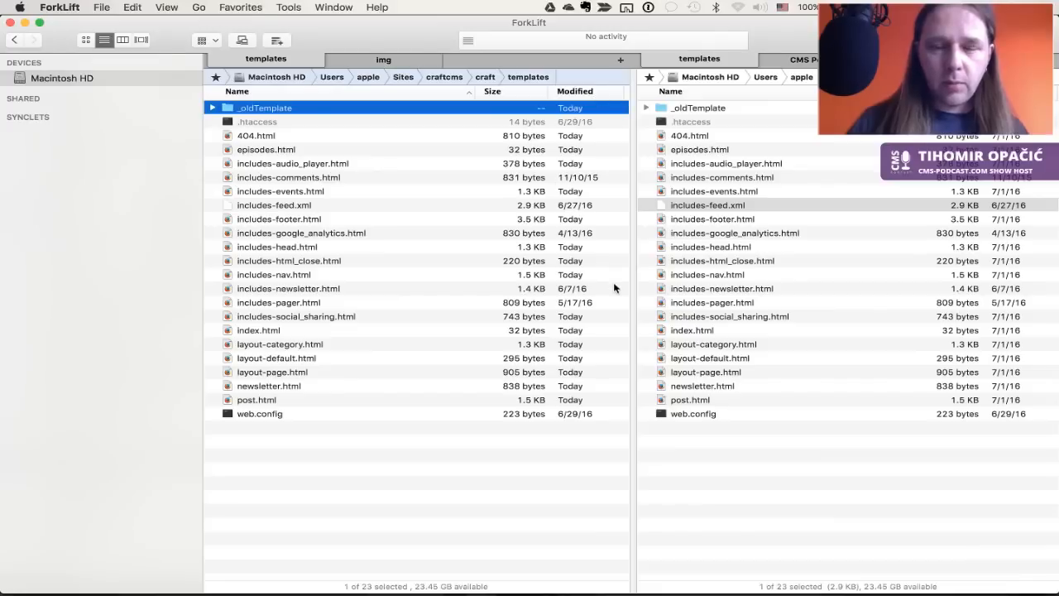
{"action": "key", "text": "super+Tab"}
{"action": "key", "text": "super+Tab"}
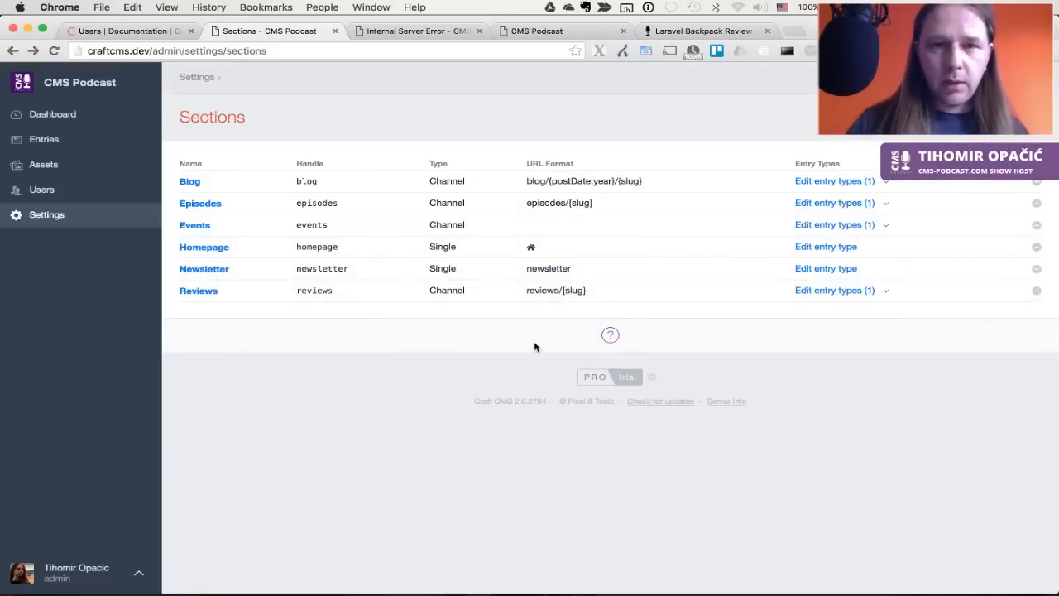
{"action": "key", "text": "ctrl+Tab"}
{"action": "key", "text": "super+r"}
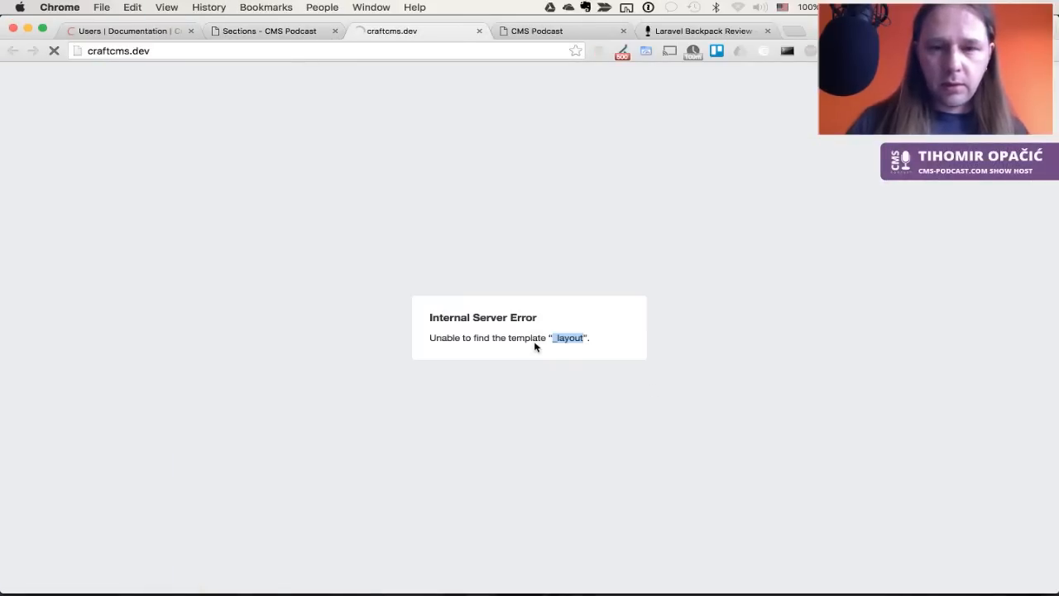
{"action": "key", "text": "ctrl+shift+Tab"}
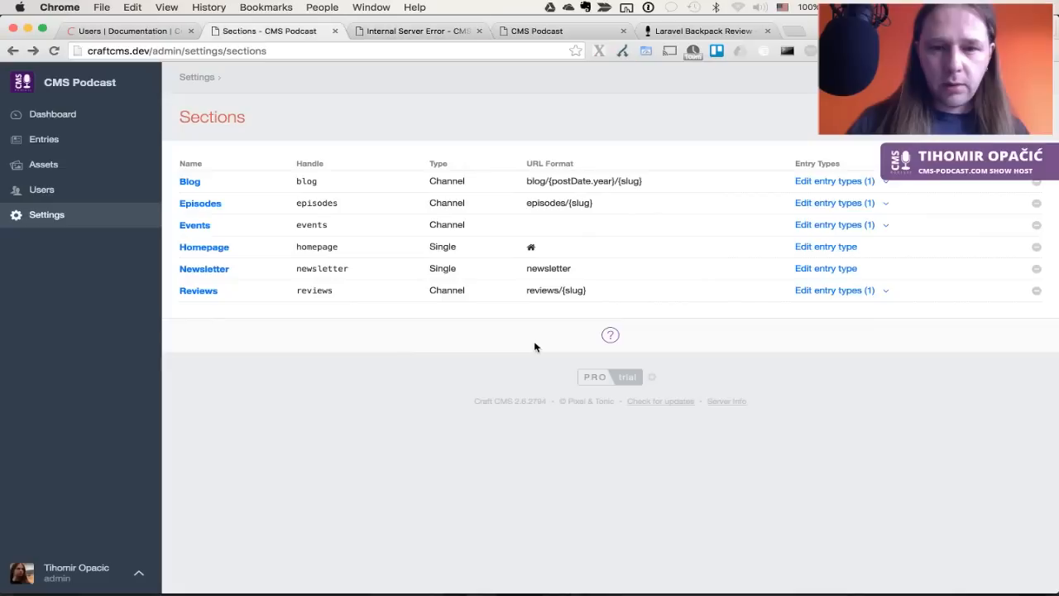
{"action": "left_click", "coordinate": [204, 248]}
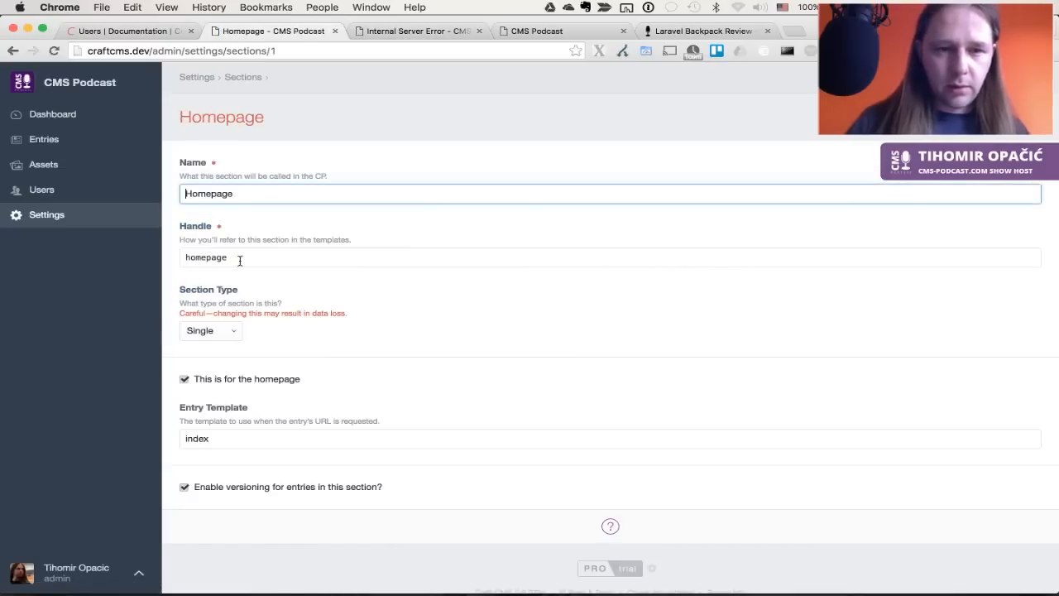
{"action": "scroll", "coordinate": [300, 315], "scroll_direction": "down", "scroll_amount": 1}
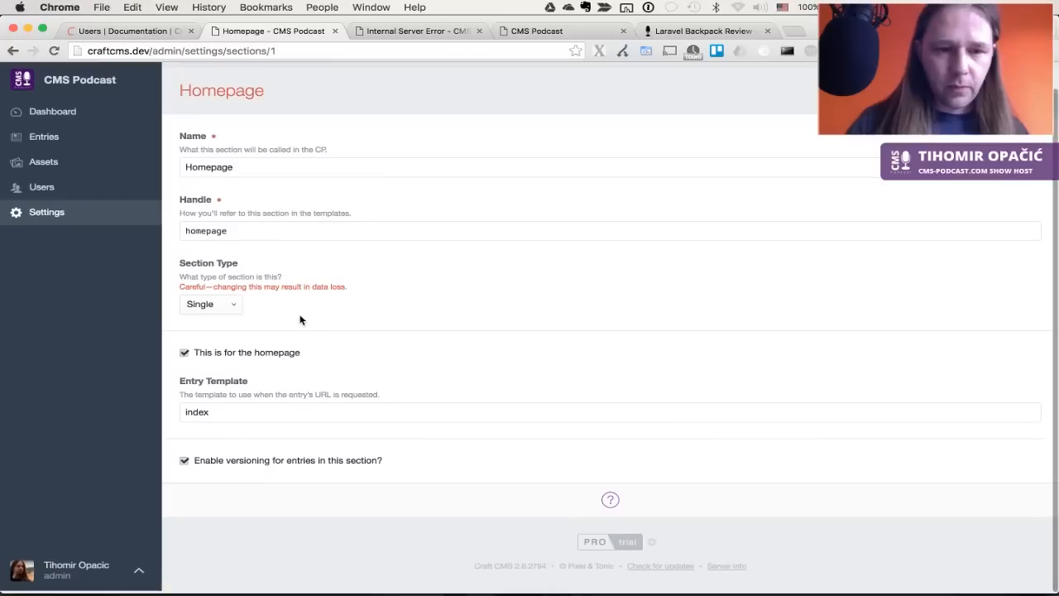
{"action": "scroll", "coordinate": [299, 316], "scroll_direction": "up", "scroll_amount": 2}
{"action": "key", "text": "super+Left"}
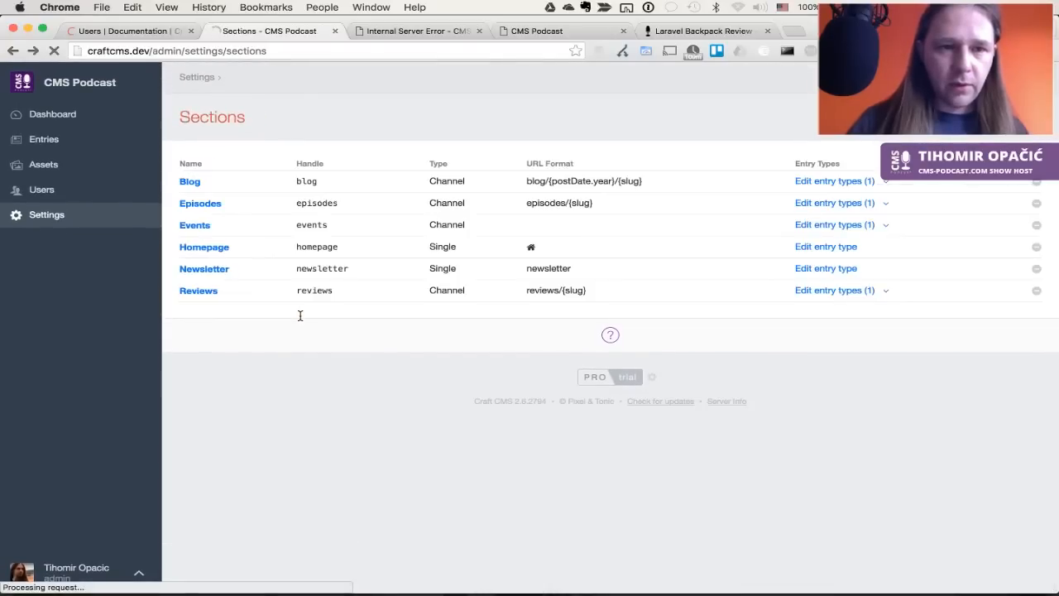
{"action": "left_click", "coordinate": [821, 246]}
{"action": "scroll", "coordinate": [291, 258], "scroll_direction": "down", "scroll_amount": 5}
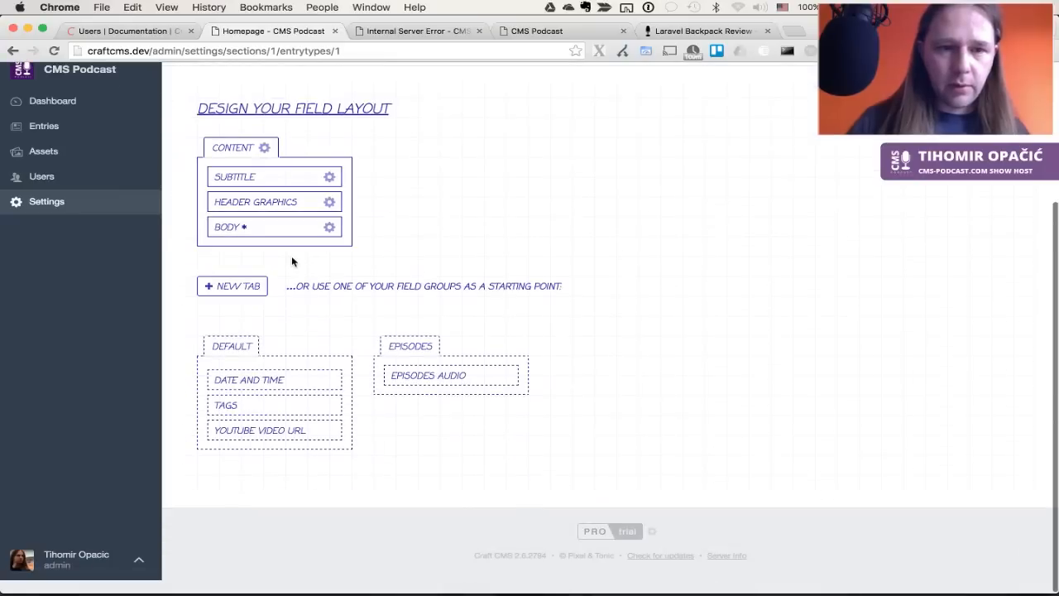
{"action": "scroll", "coordinate": [291, 261], "scroll_direction": "up", "scroll_amount": 4}
{"action": "key", "text": "super+Left"}
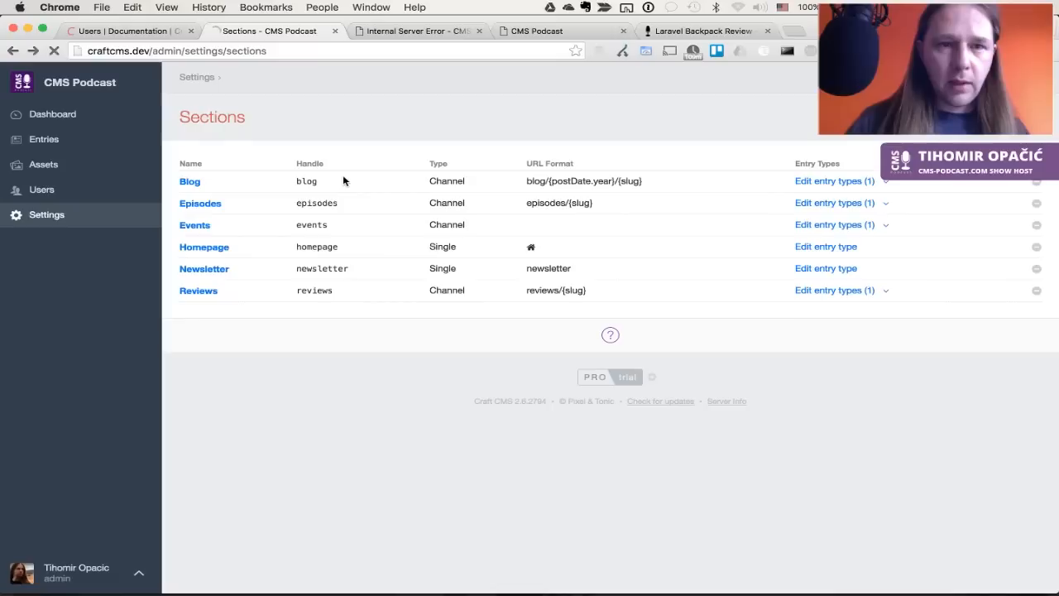
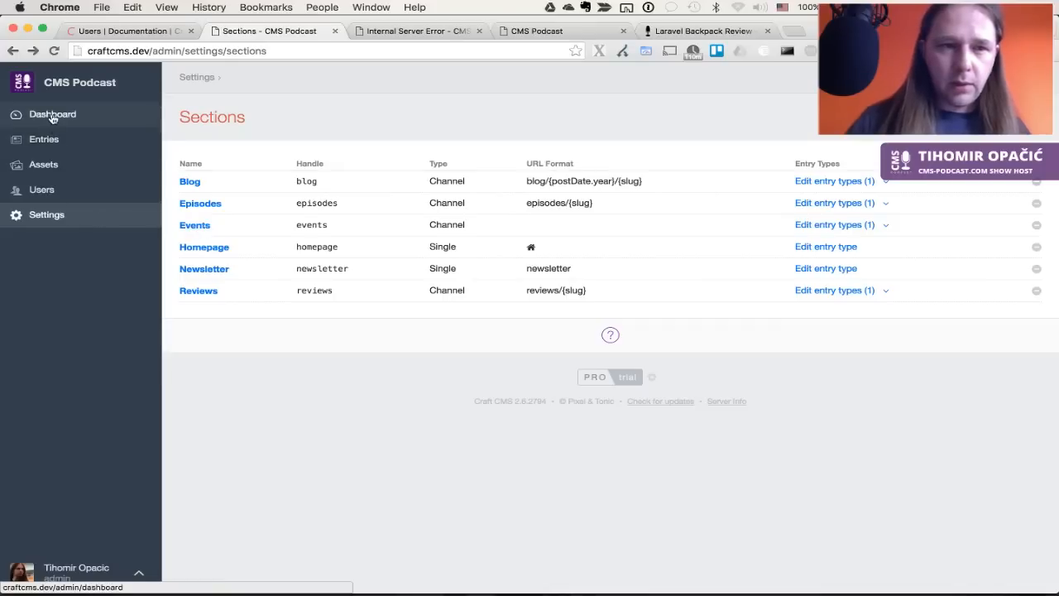
Open the Homepage single entry from the Entries list filtered to Singles
{"action": "left_click", "coordinate": [69, 138]}
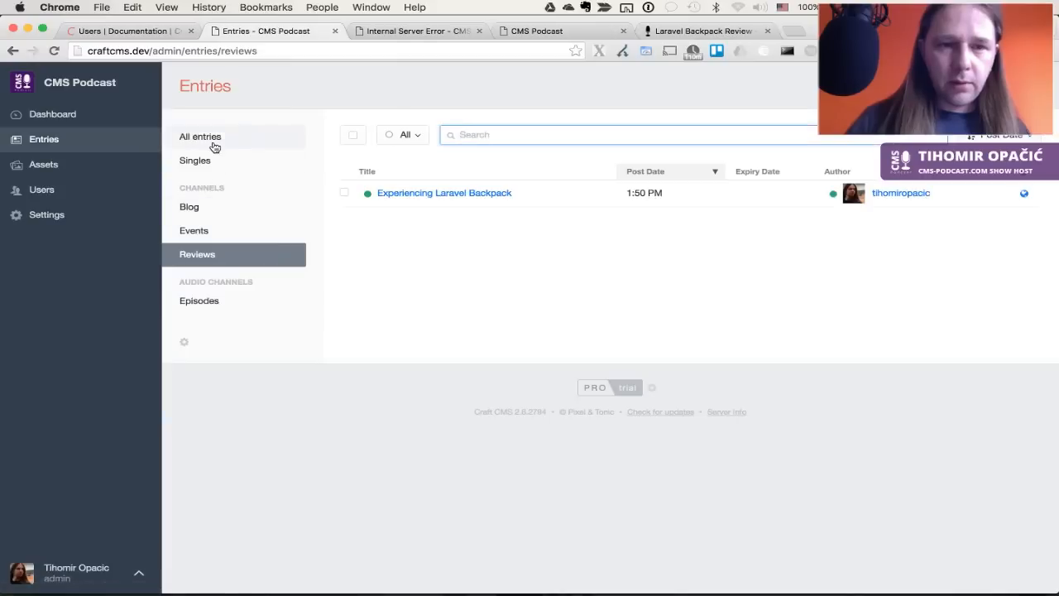
{"action": "left_click", "coordinate": [214, 155]}
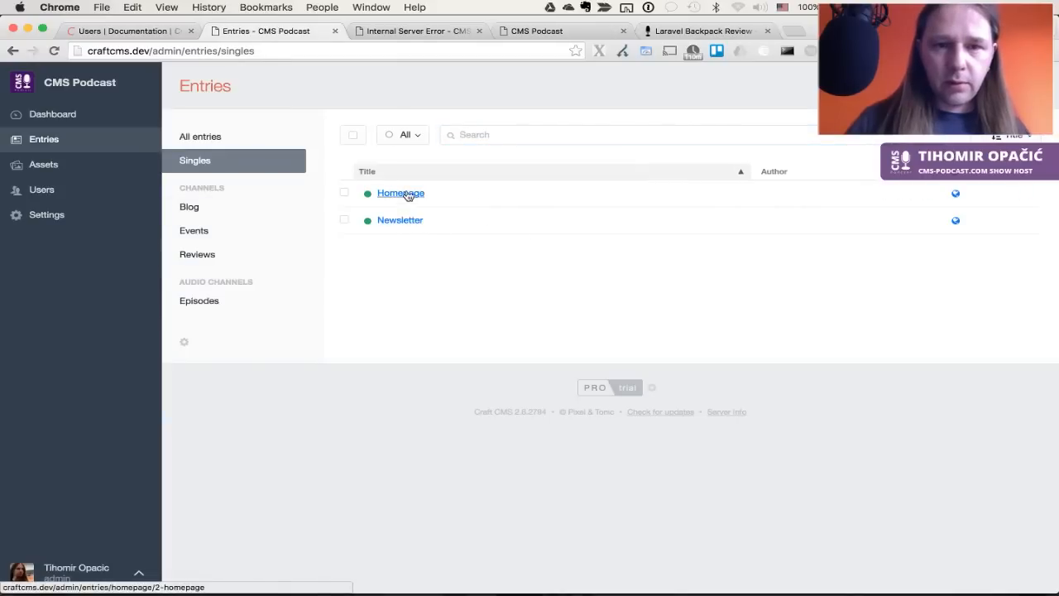
{"action": "left_click", "coordinate": [408, 195]}
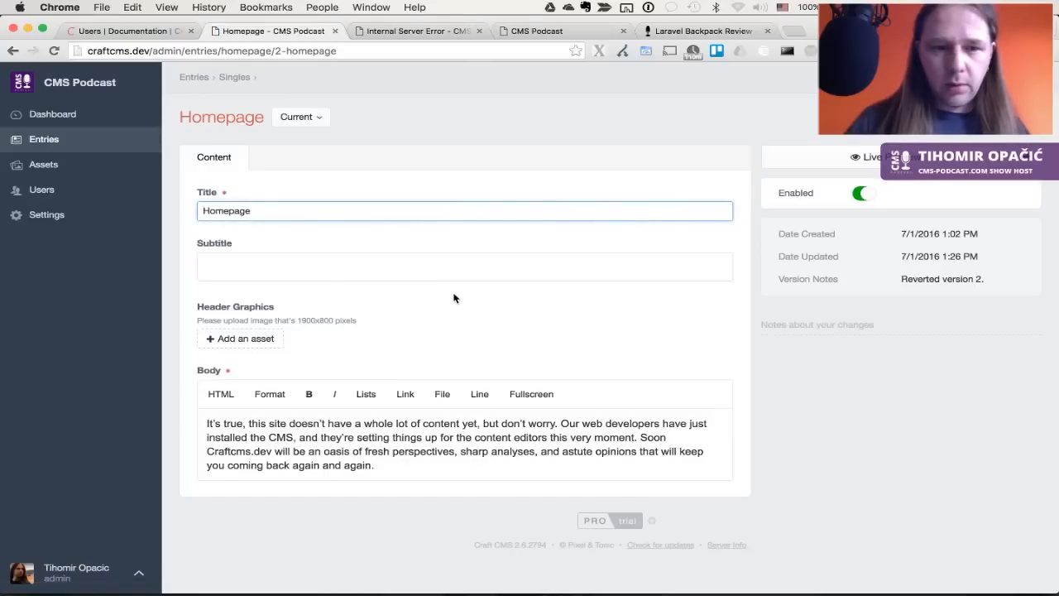
Copy the two-line hero tagline from the live site and paste it into Subtitle
{"action": "left_click", "coordinate": [449, 261]}
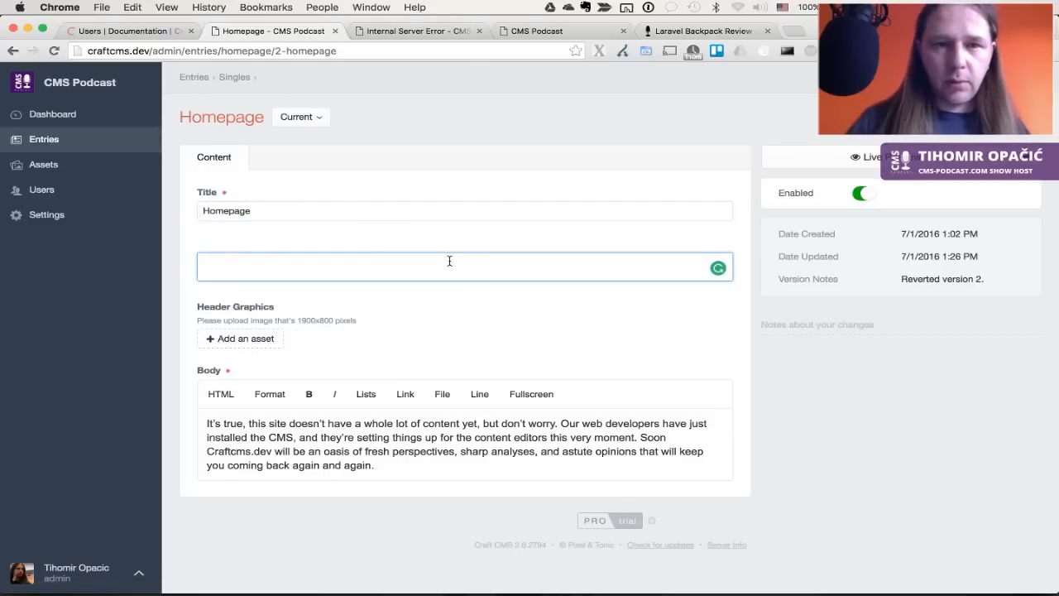
{"action": "key", "text": "super+4"}
{"action": "key", "text": "super+5"}
{"action": "scroll", "coordinate": [449, 264], "scroll_direction": "up", "scroll_amount": 5}
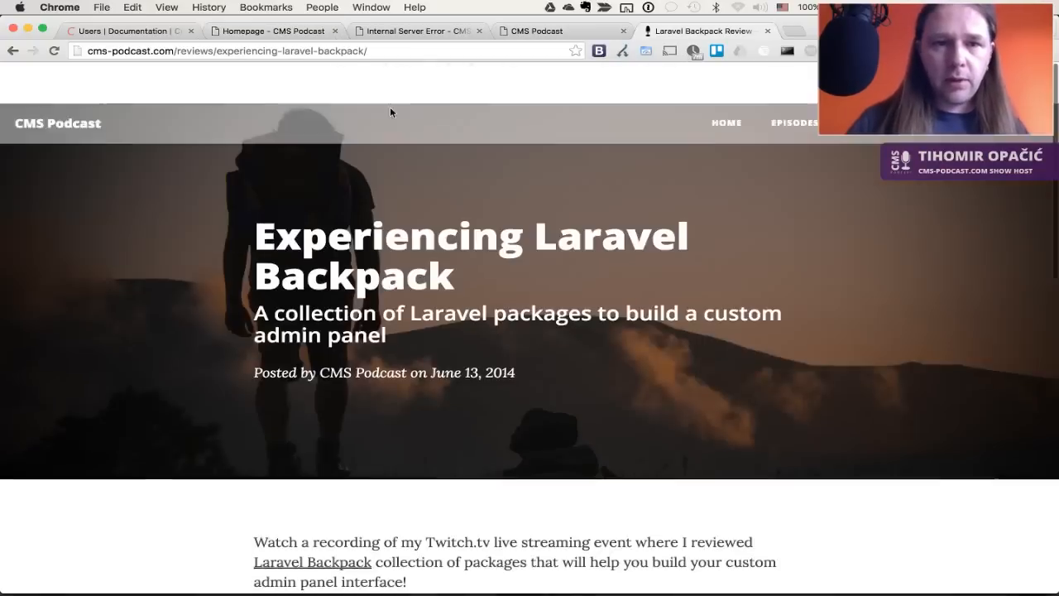
{"action": "left_click", "coordinate": [62, 87]}
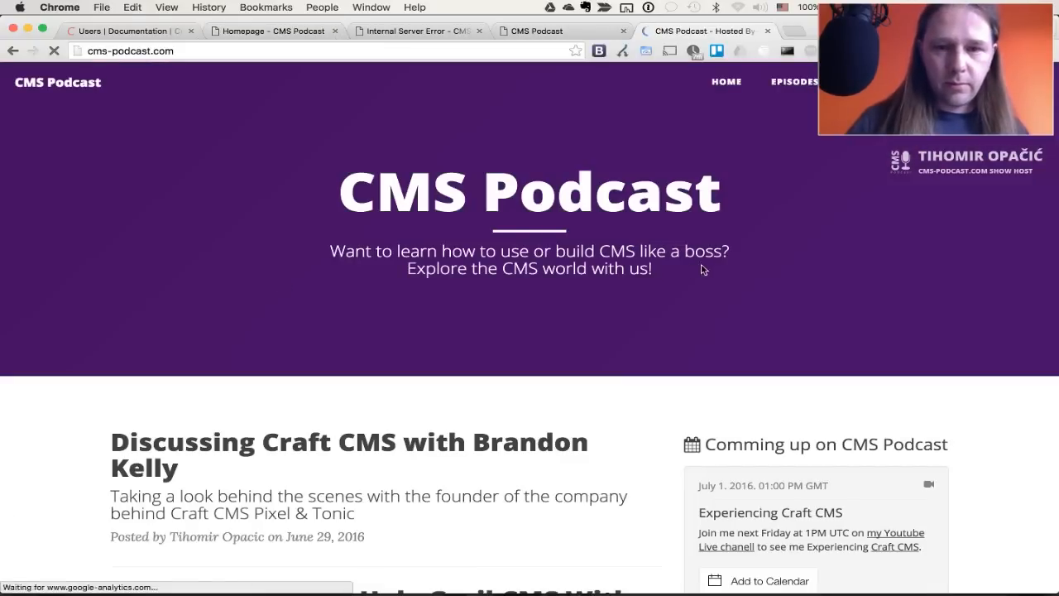
{"action": "left_click_drag", "start_coordinate": [685, 276], "coordinate": [322, 247]}
{"action": "key", "text": "super+c"}
{"action": "key", "text": "super+2"}
{"action": "left_click", "coordinate": [328, 265]}
{"action": "key", "text": "super+v"}
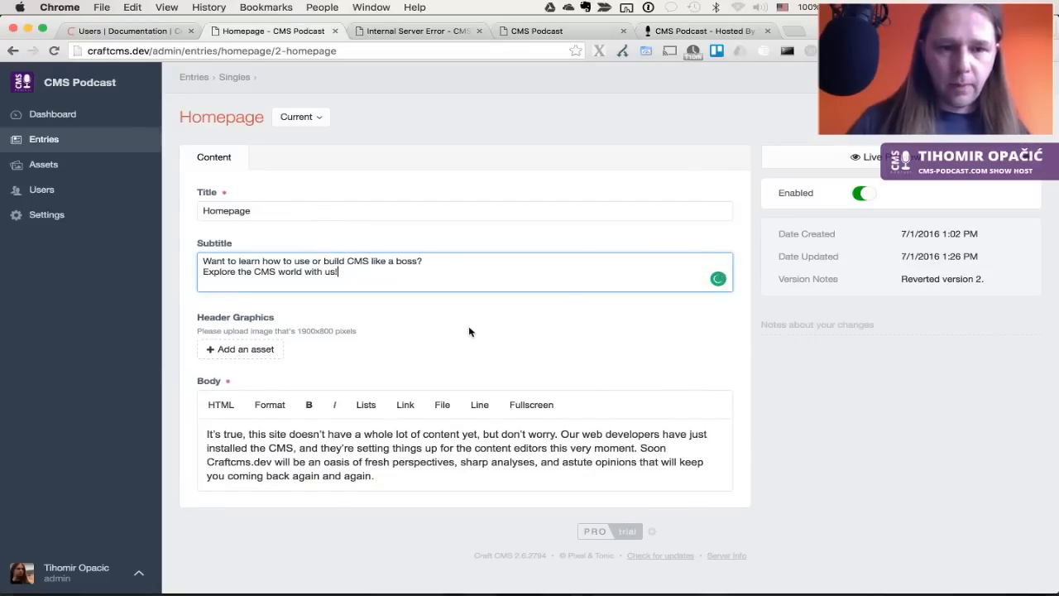
Attach the Home Bg image as the header graphic and save the Homepage entry
{"action": "left_click", "coordinate": [261, 344]}
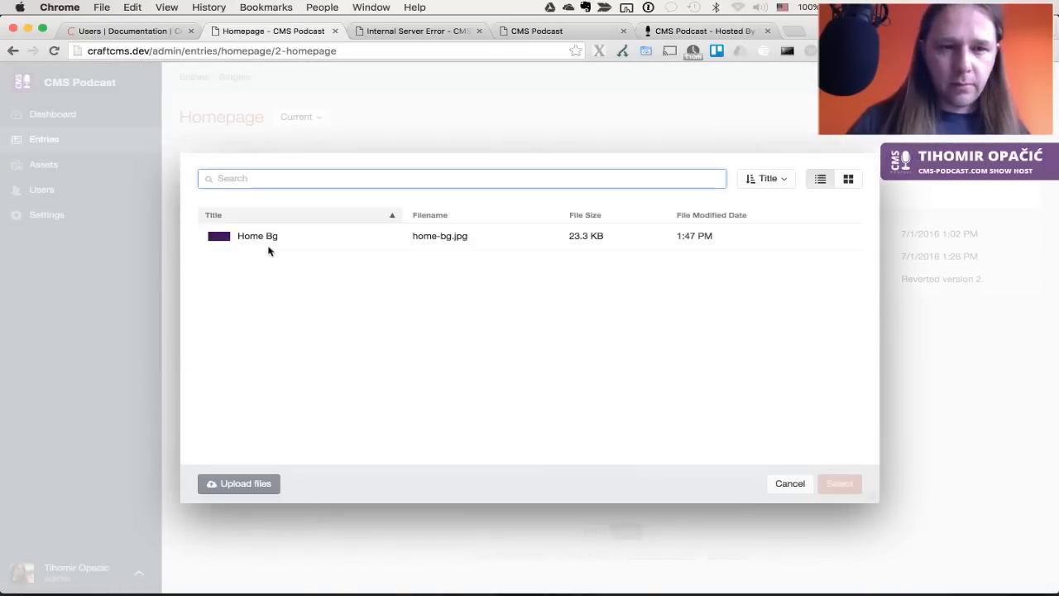
{"action": "left_click", "coordinate": [270, 238]}
{"action": "left_click", "coordinate": [839, 483]}
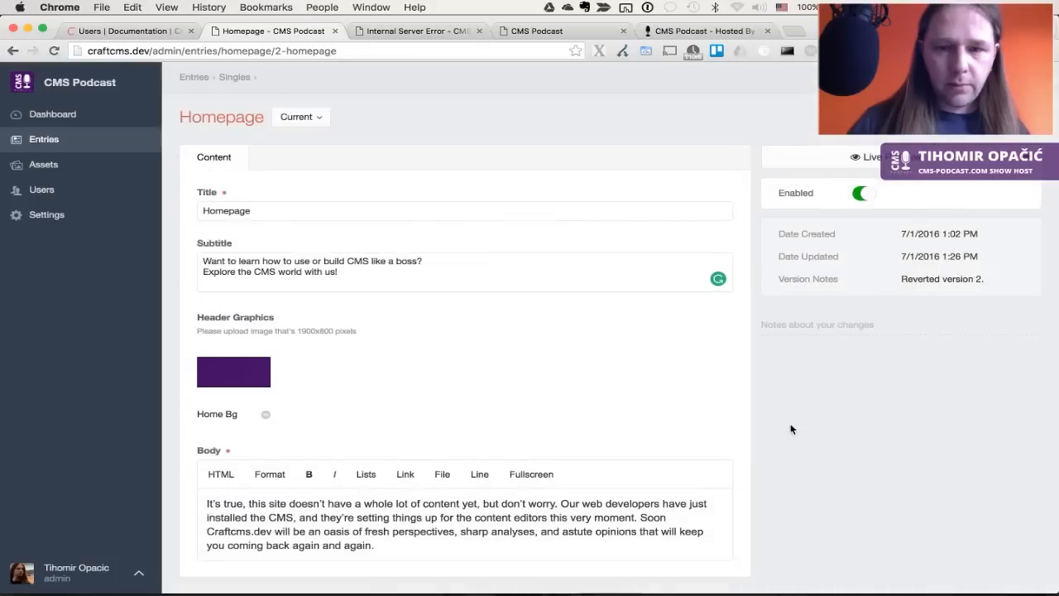
{"action": "scroll", "coordinate": [790, 428], "scroll_direction": "down", "scroll_amount": 2}
{"action": "scroll", "coordinate": [791, 429], "scroll_direction": "up", "scroll_amount": 2}
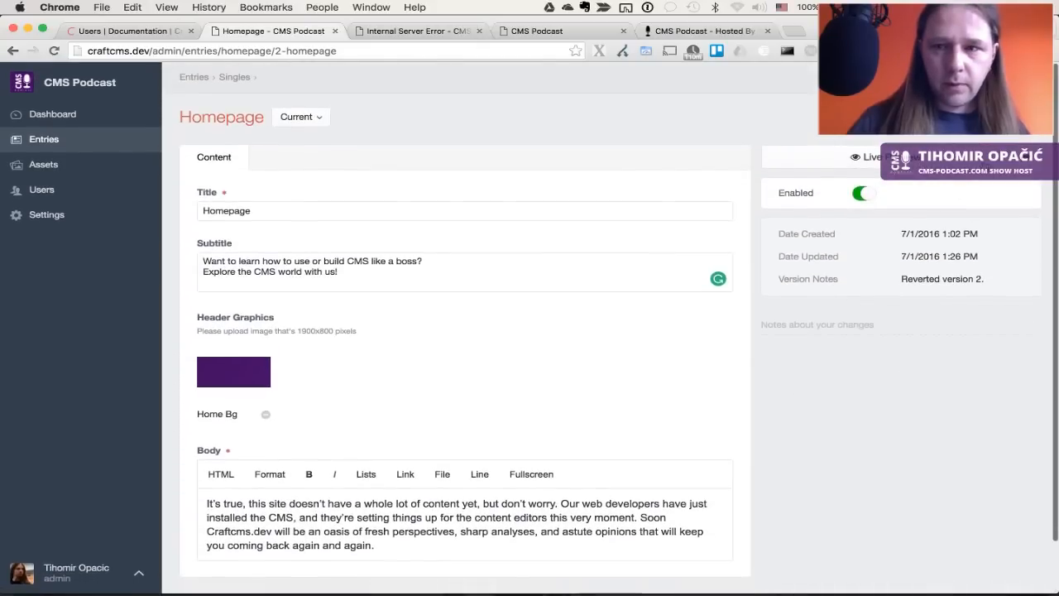
{"action": "left_click", "coordinate": [997, 116]}
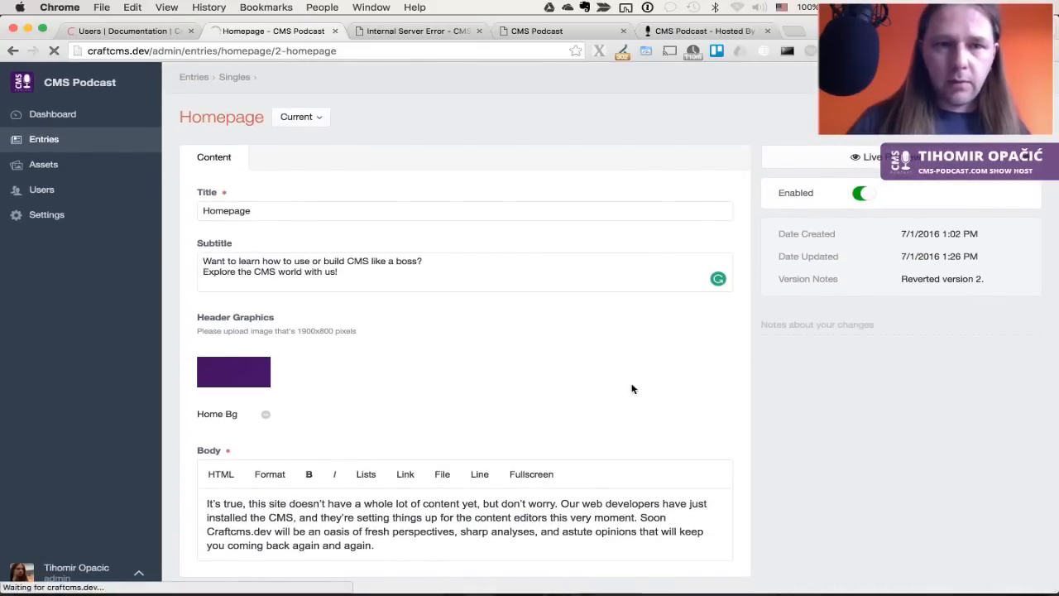
Reload the failing front-end page and the control panel entries list
{"action": "key", "text": "ctrl+Tab"}
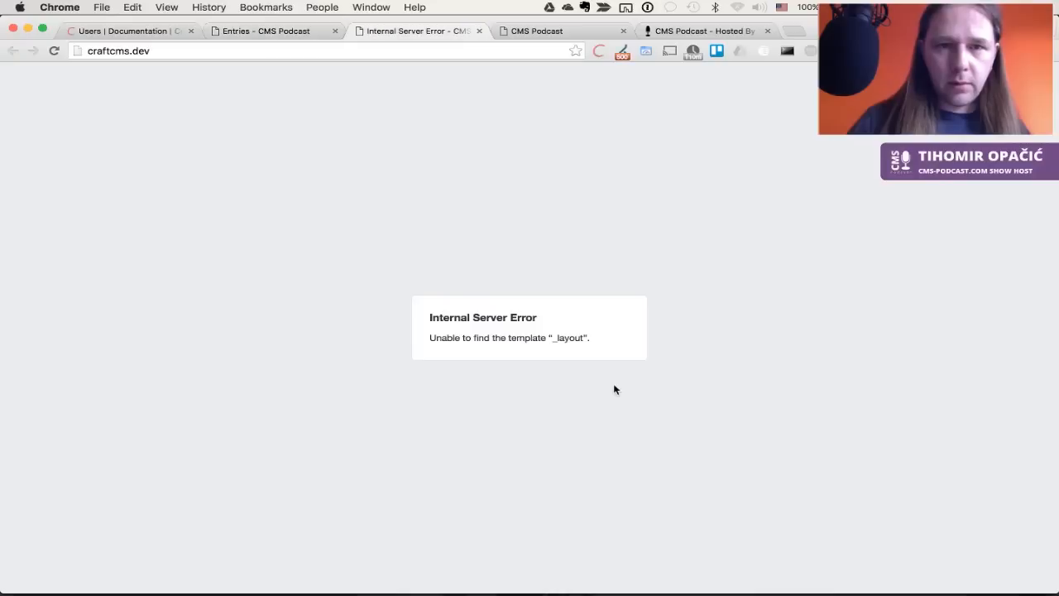
{"action": "key", "text": "super+r"}
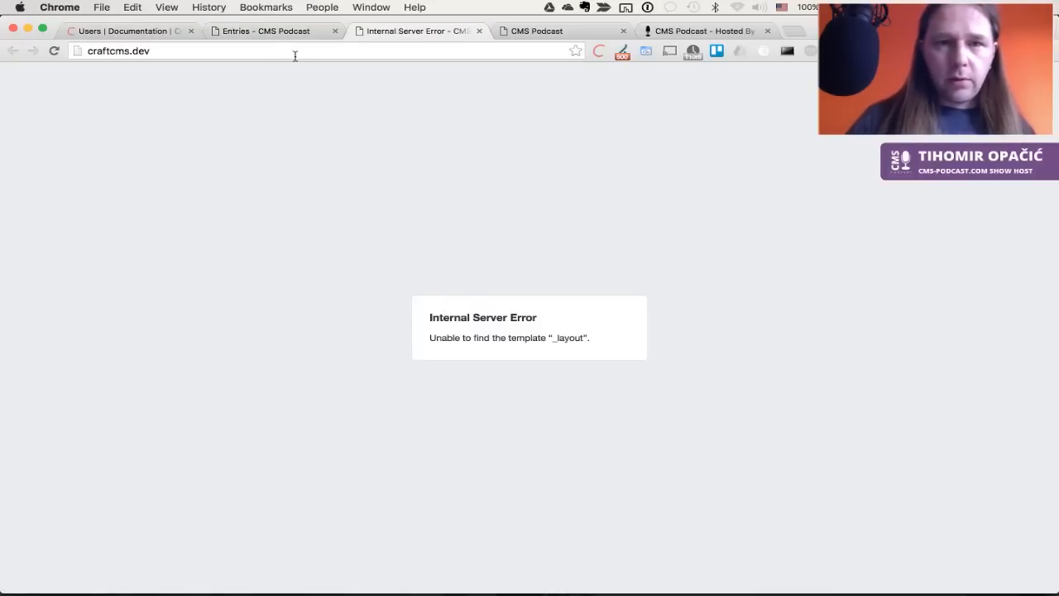
{"action": "left_click", "coordinate": [229, 59]}
{"action": "key", "text": "ctrl+shift+Tab"}
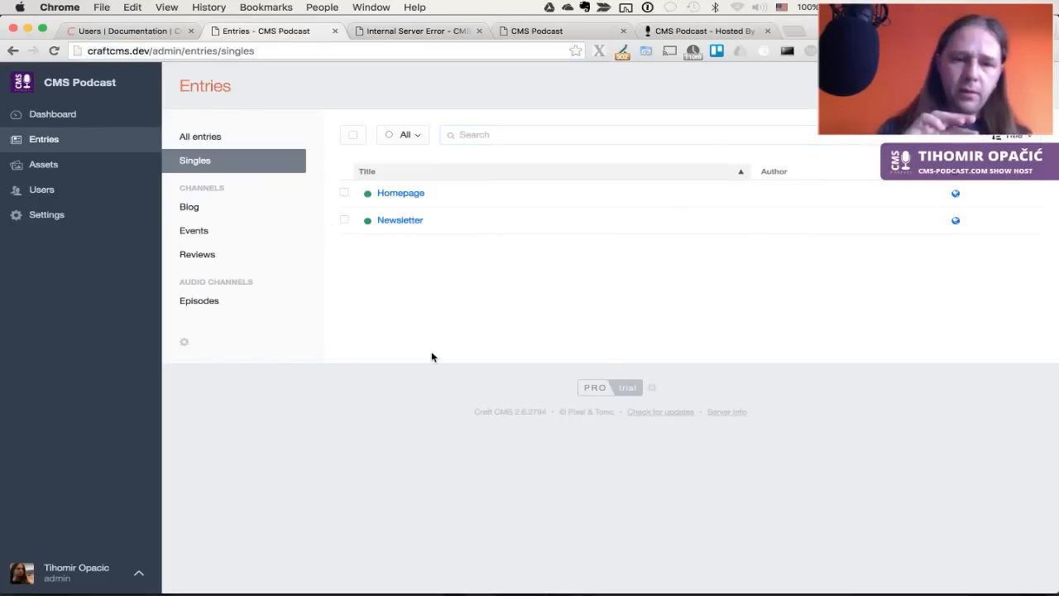
{"action": "key", "text": "super+r"}
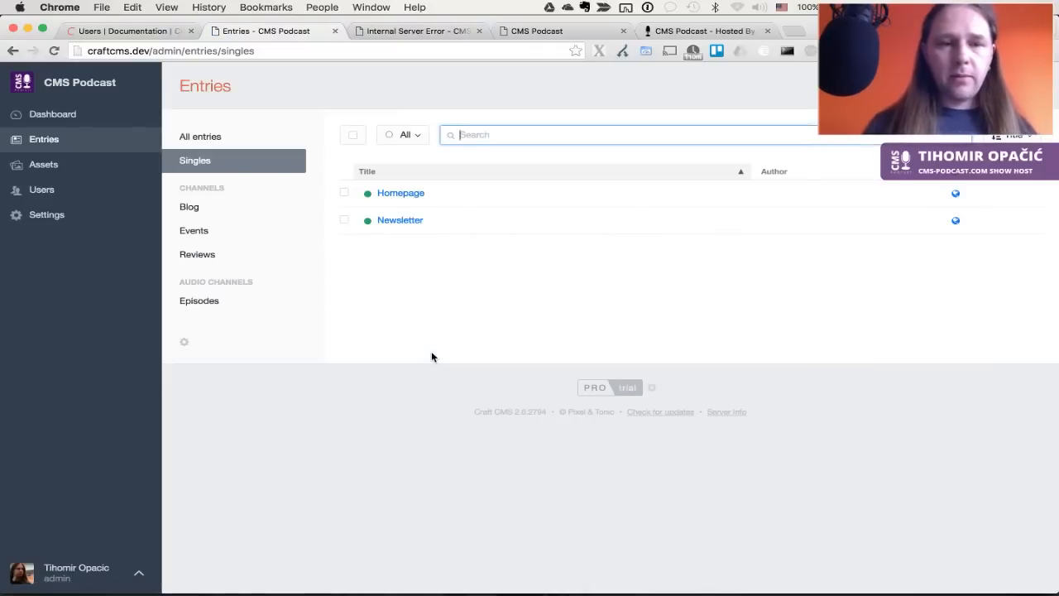
In Settings, update the asset indexes for all sources and clear the caches
{"action": "left_click", "coordinate": [52, 215]}
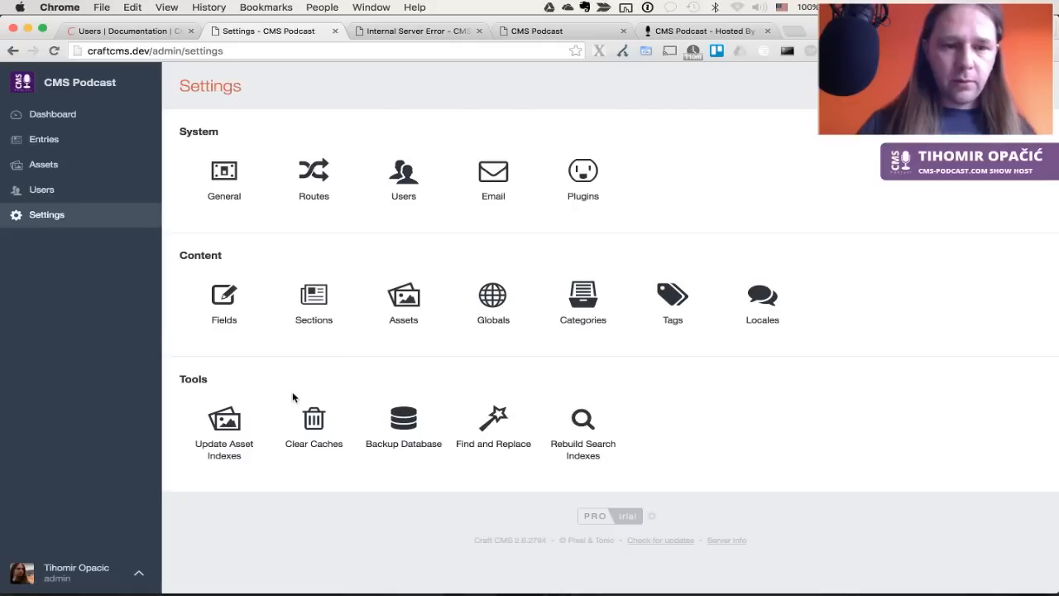
{"action": "left_click", "coordinate": [244, 422]}
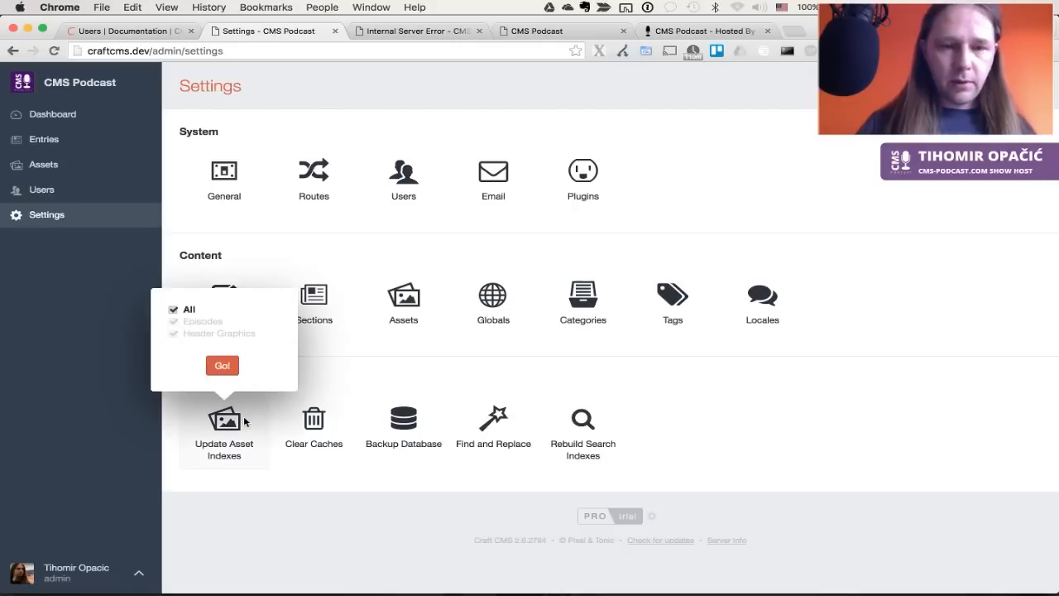
{"action": "left_click", "coordinate": [222, 364]}
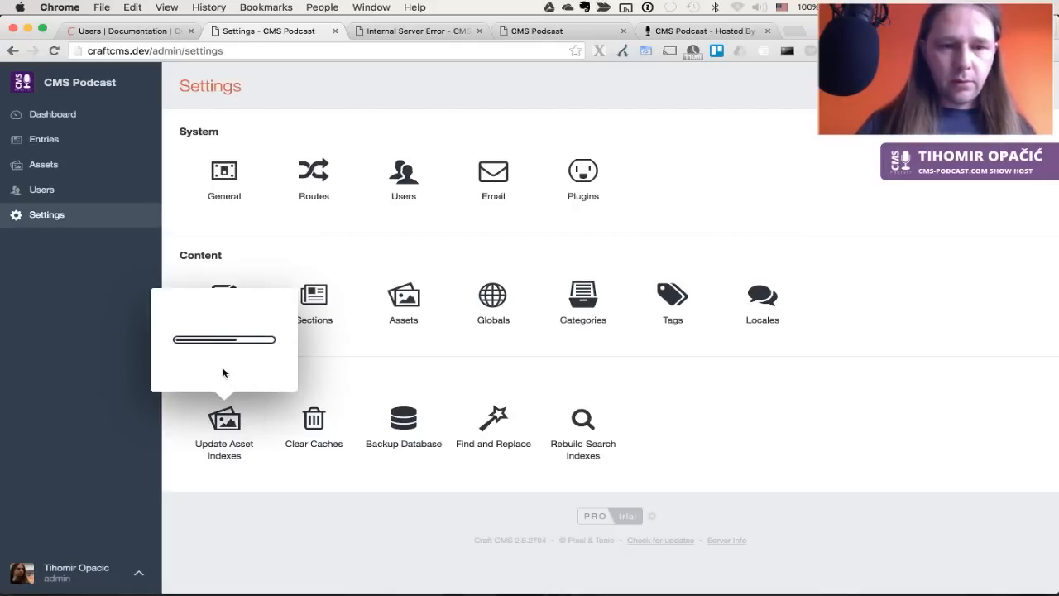
{"action": "left_click", "coordinate": [313, 423]}
{"action": "left_click", "coordinate": [312, 365]}
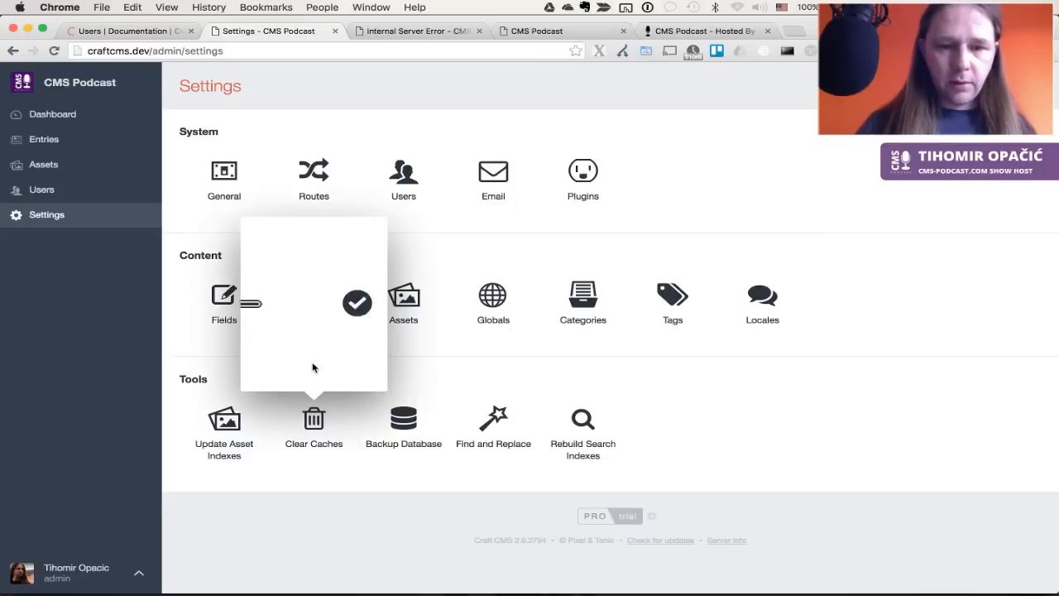
{"action": "key", "text": "ctrl+Tab"}
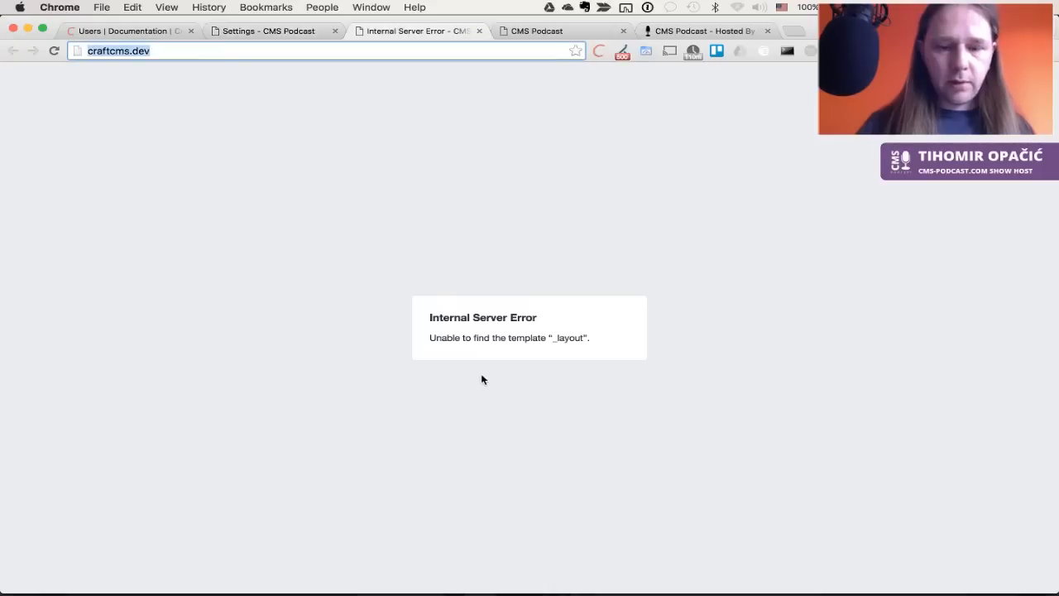
Open the 'We just installed Craft!' post and select the missing name episodeFile in its error
{"action": "key", "text": "Return"}
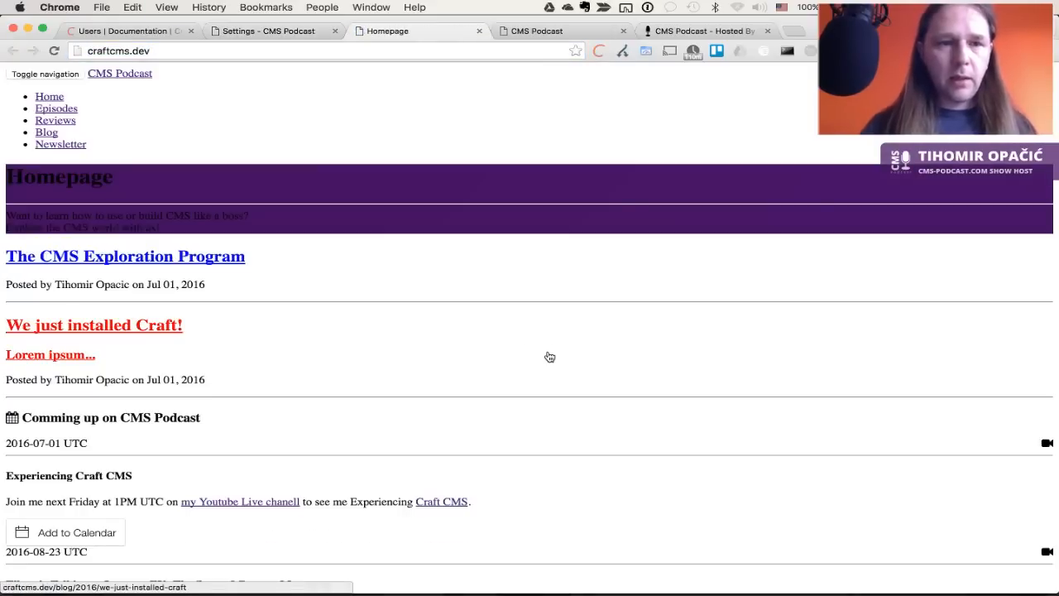
{"action": "left_click", "coordinate": [549, 356]}
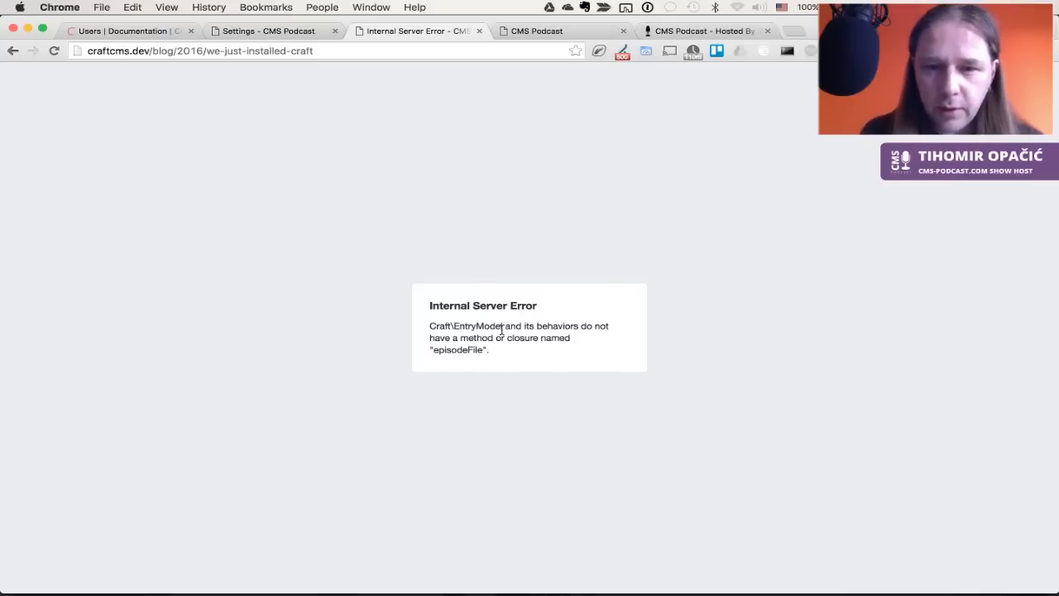
{"action": "double_click", "coordinate": [456, 350]}
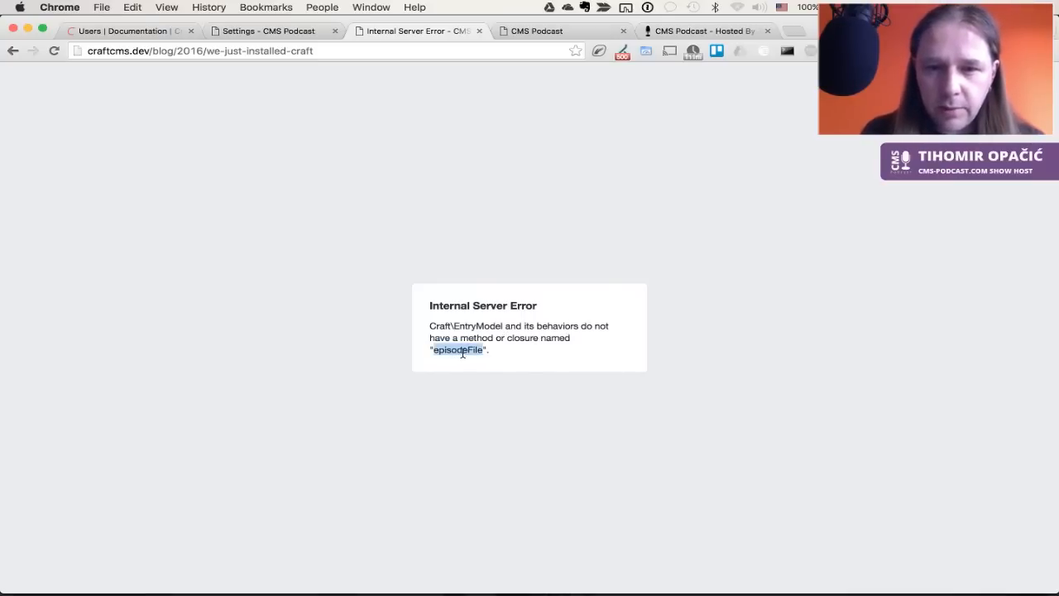
Look up the Episodes Audio field and select its handle episodesAudio
{"action": "key", "text": "ctrl+shift+Tab"}
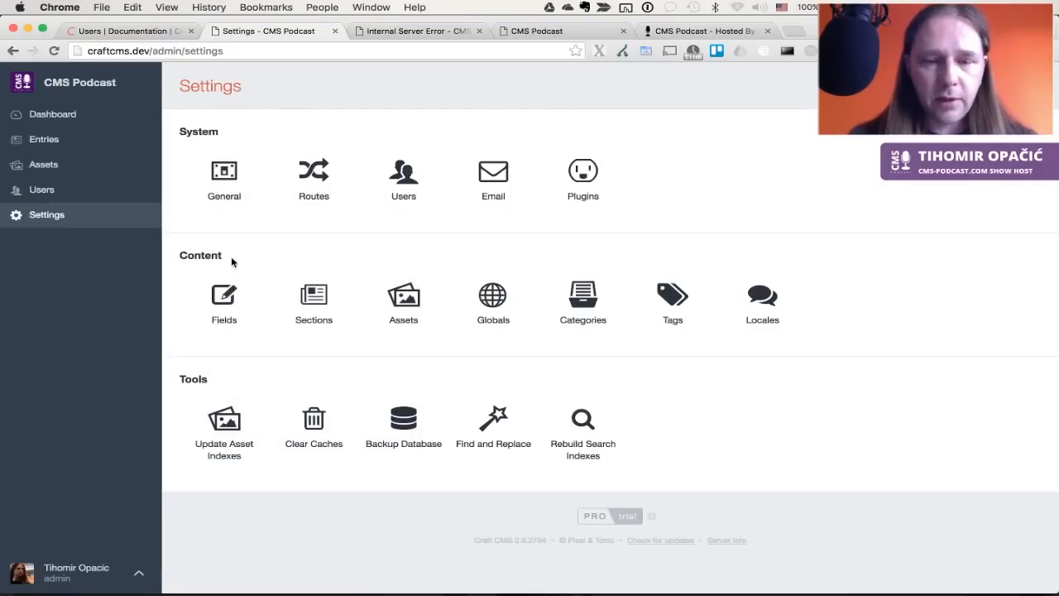
{"action": "key", "text": "super+Tab"}
{"action": "key", "text": "super+Tab"}
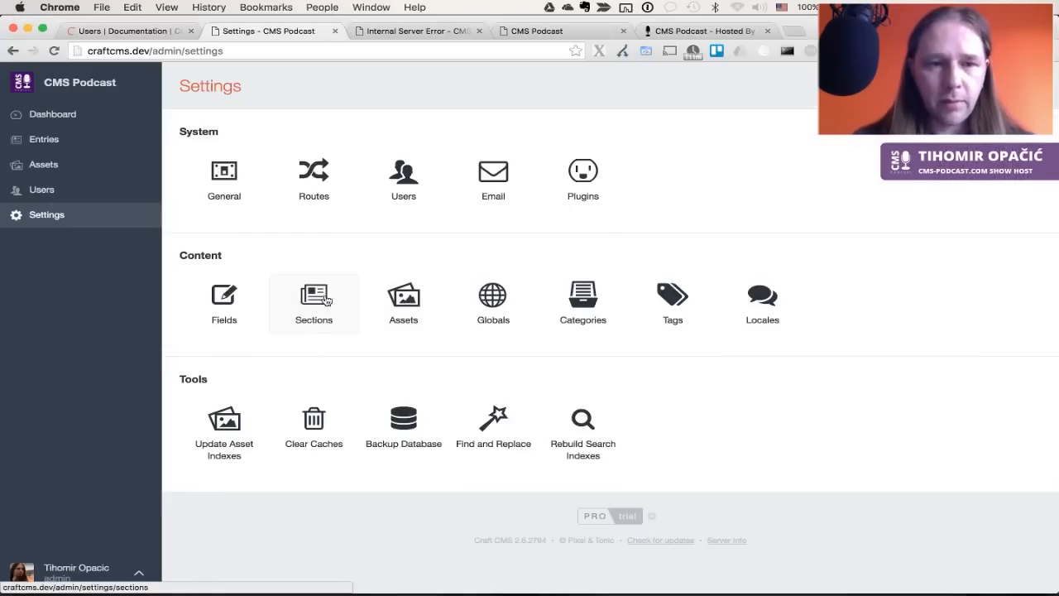
{"action": "left_click", "coordinate": [241, 309]}
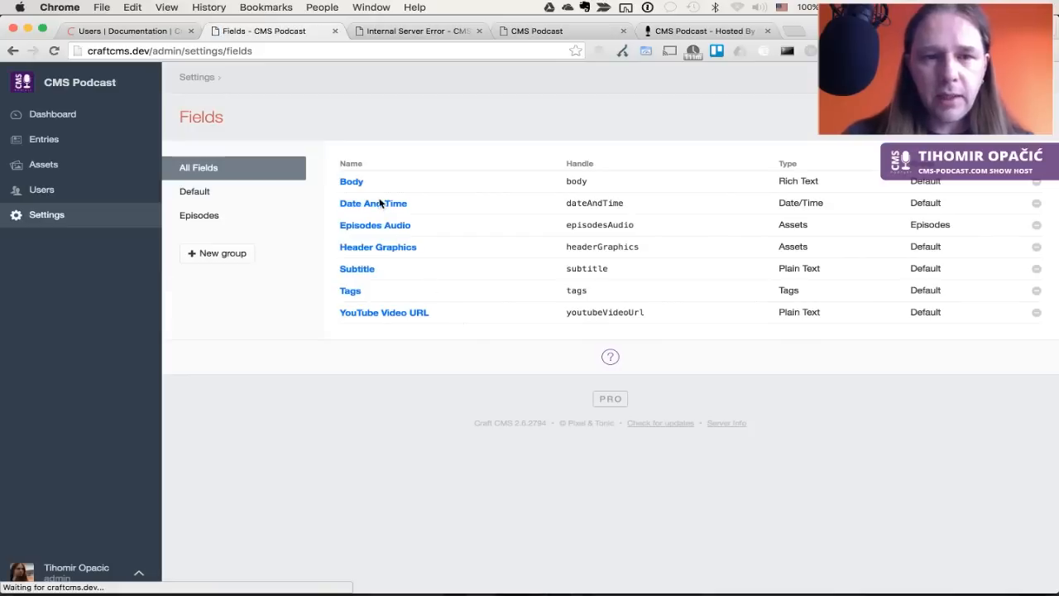
{"action": "left_click", "coordinate": [377, 227]}
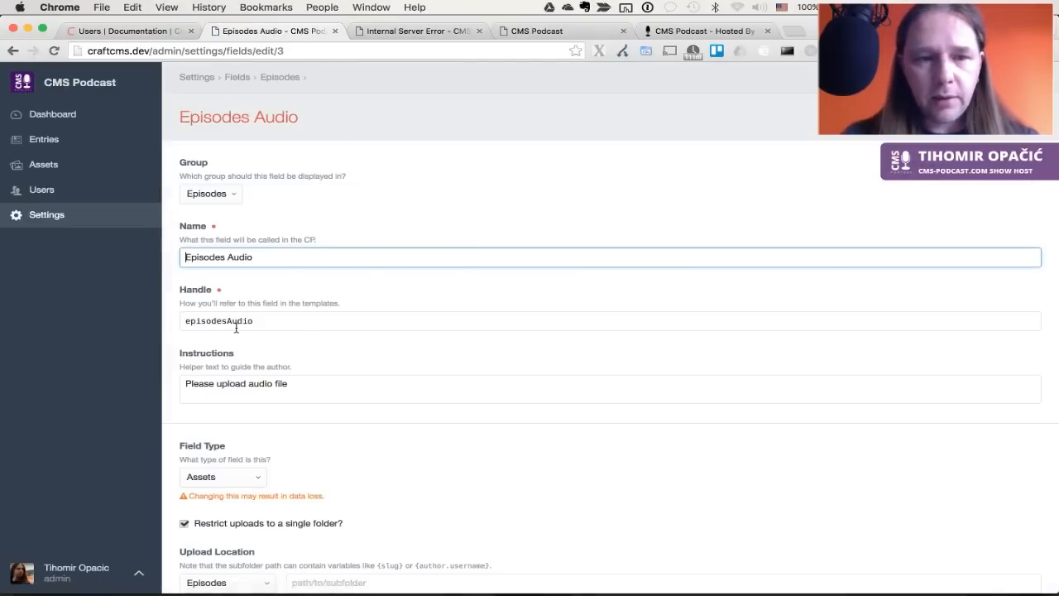
{"action": "double_click", "coordinate": [235, 322]}
{"action": "key", "text": "super+Tab"}
{"action": "key", "text": "super+Tab"}
{"action": "key", "text": "super+Tab"}
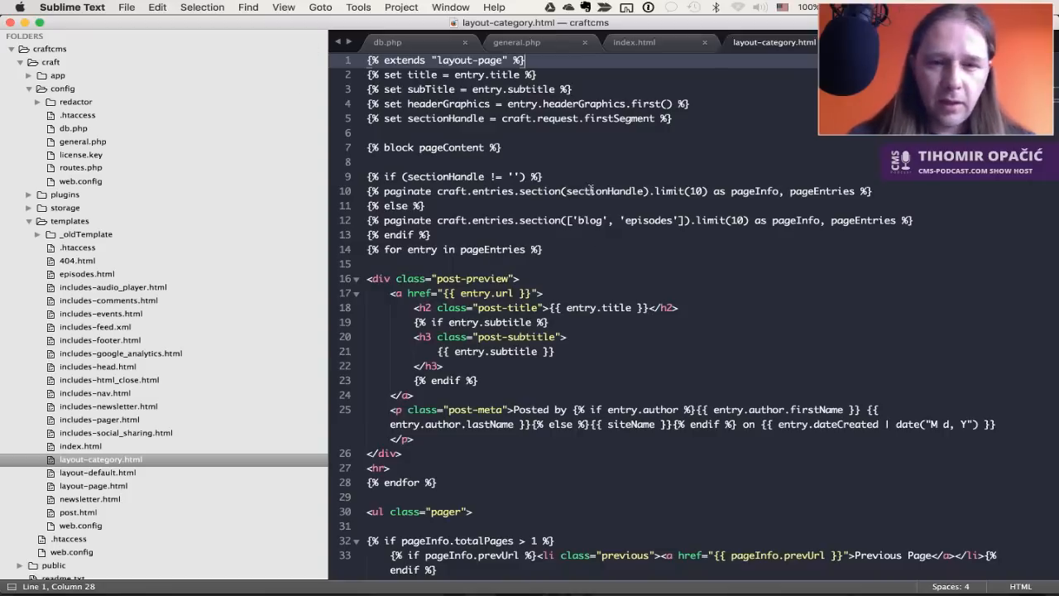
Review the entries loop and entry.subtitle lines in layout-category.html against the Internal Server Error
{"action": "left_click", "coordinate": [599, 253]}
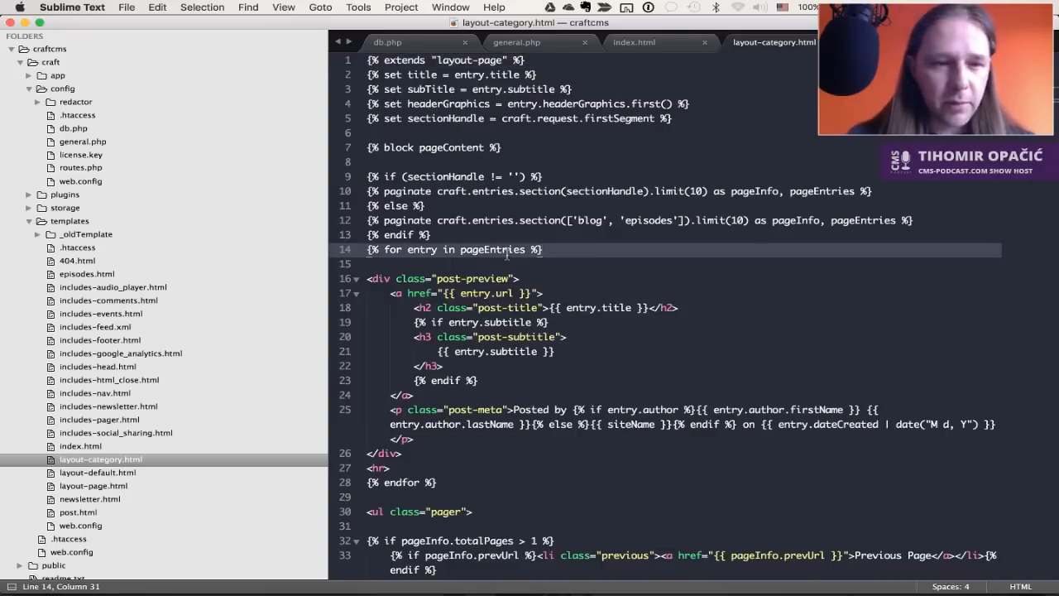
{"action": "scroll", "coordinate": [116, 359], "scroll_direction": "down", "scroll_amount": 1}
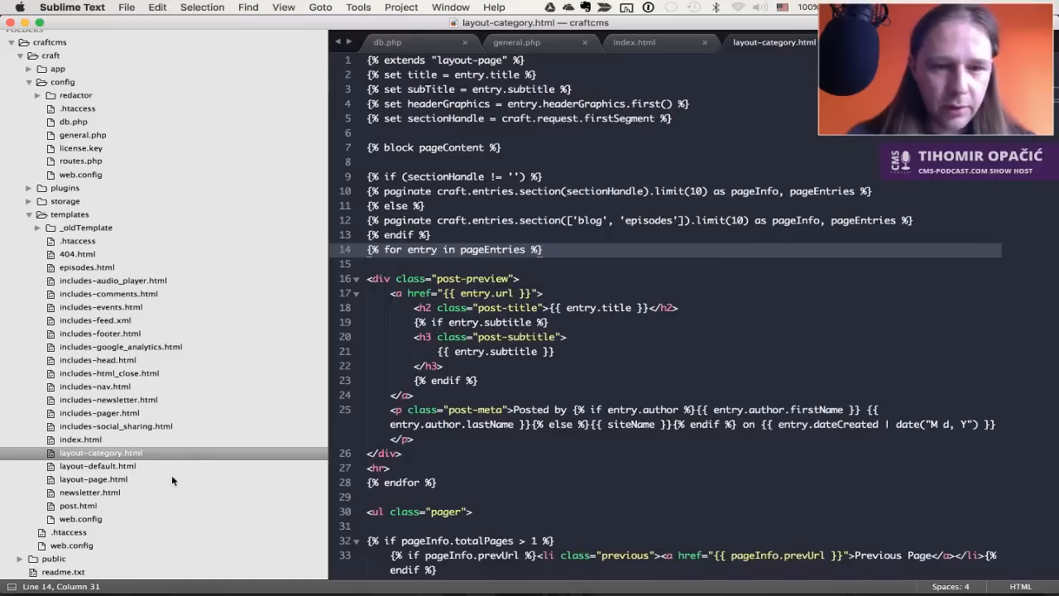
{"action": "left_click", "coordinate": [609, 355]}
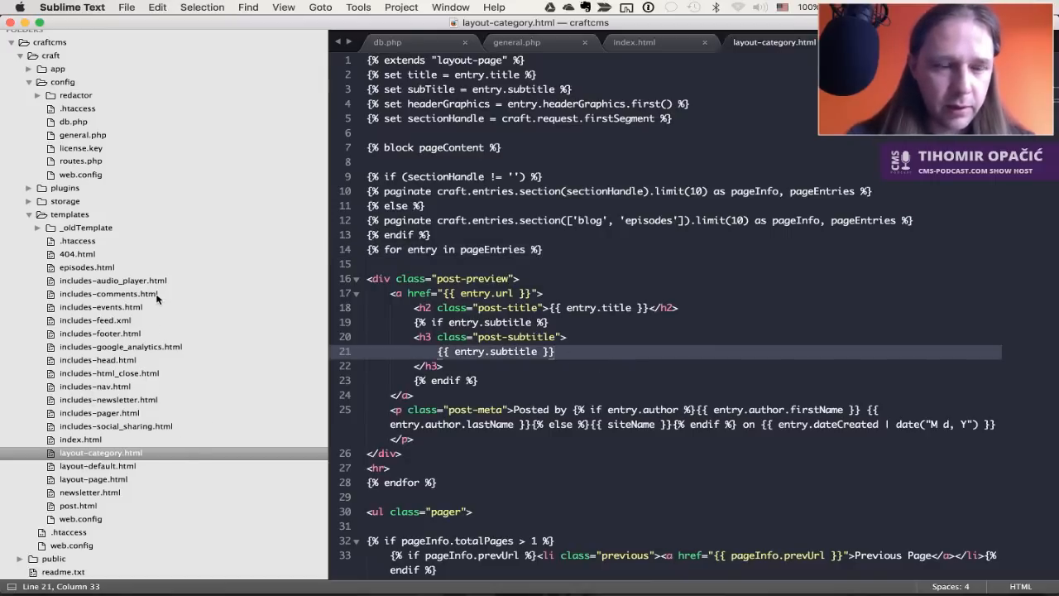
{"action": "key", "text": "super+Tab"}
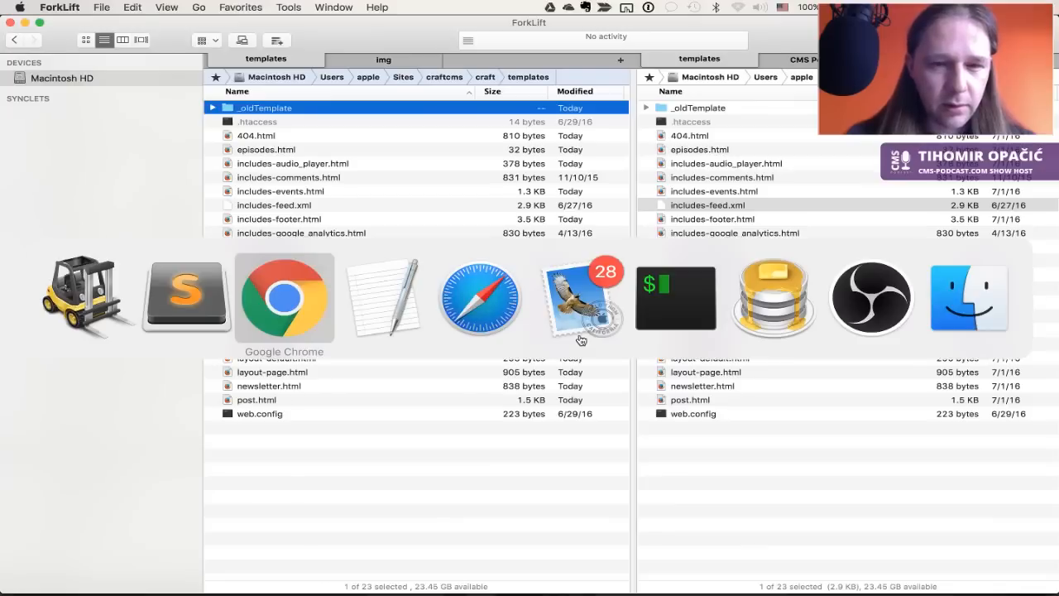
{"action": "key", "text": "super+Tab"}
{"action": "key", "text": "ctrl+Tab"}
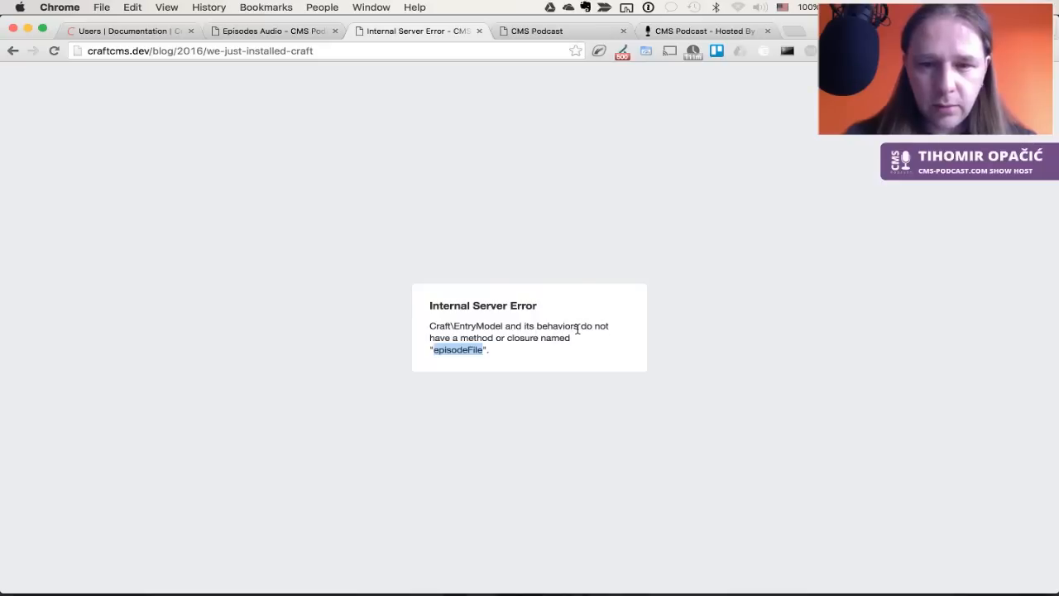
{"action": "key", "text": "super+Tab"}
{"action": "key", "text": "super+Tab"}
{"action": "key", "text": "super+Tab"}
{"action": "left_click", "coordinate": [499, 441]}
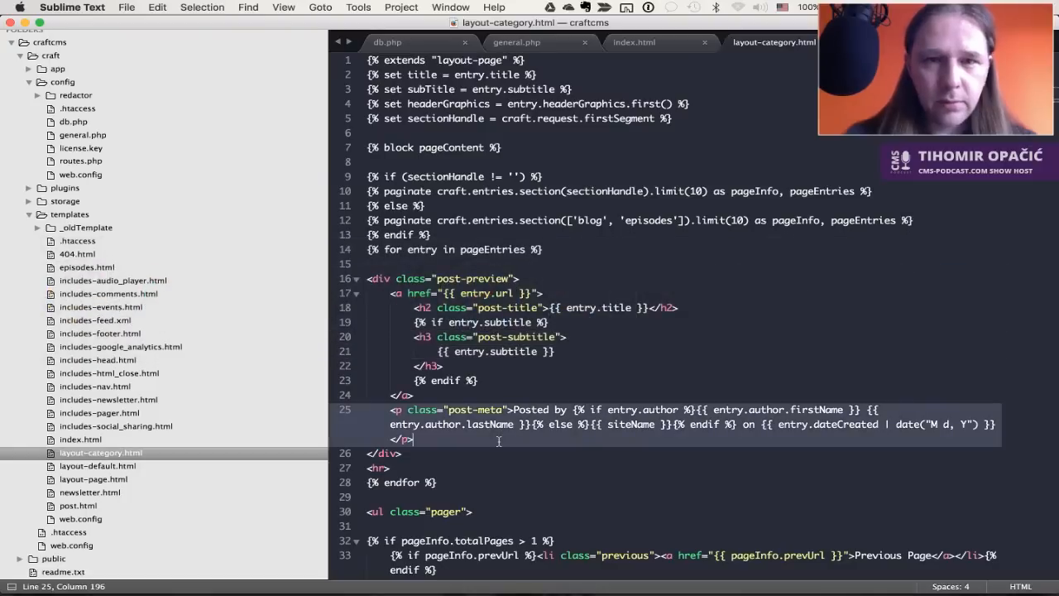
{"action": "left_click", "coordinate": [594, 205]}
Close all open files, widen the editor by narrowing the sidebar, and close index.html
{"action": "left_click", "coordinate": [645, 43]}
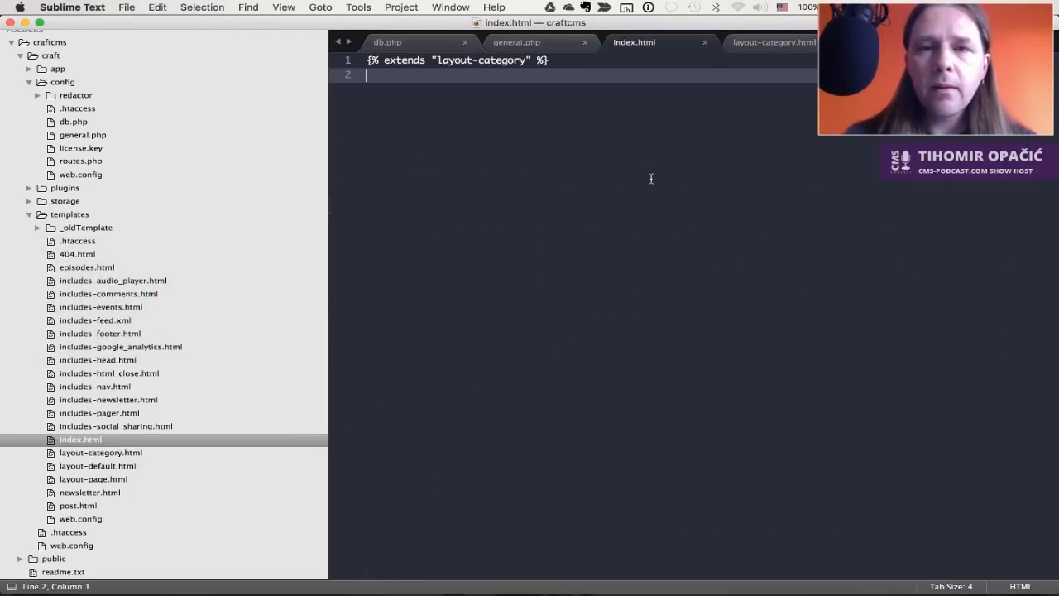
{"action": "key", "text": "super+w"}
{"action": "key", "text": "super+w"}
{"action": "key", "text": "super+w"}
{"action": "key", "text": "super+w"}
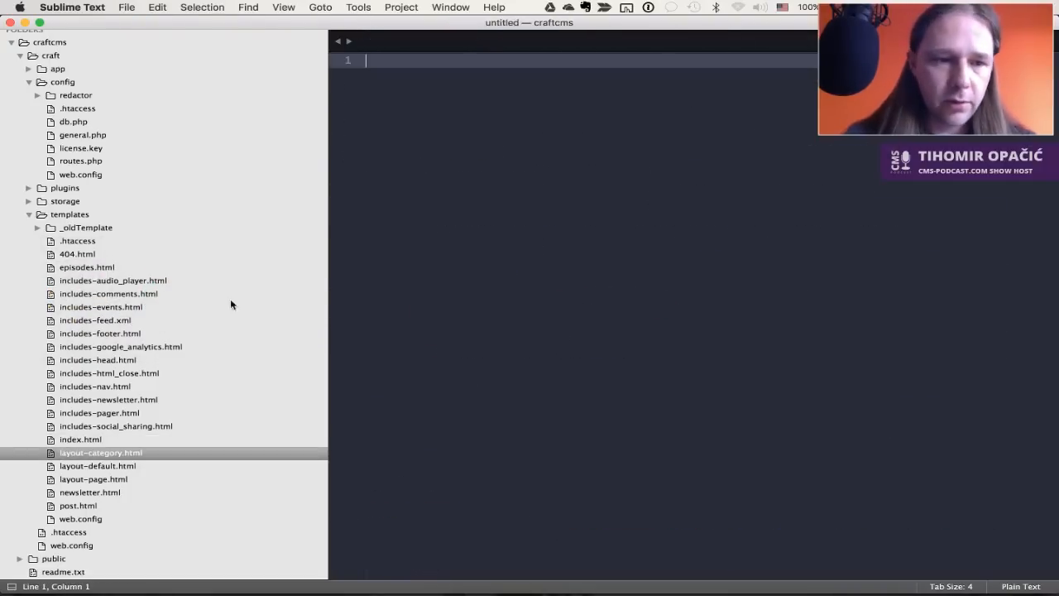
{"action": "left_click", "coordinate": [85, 439]}
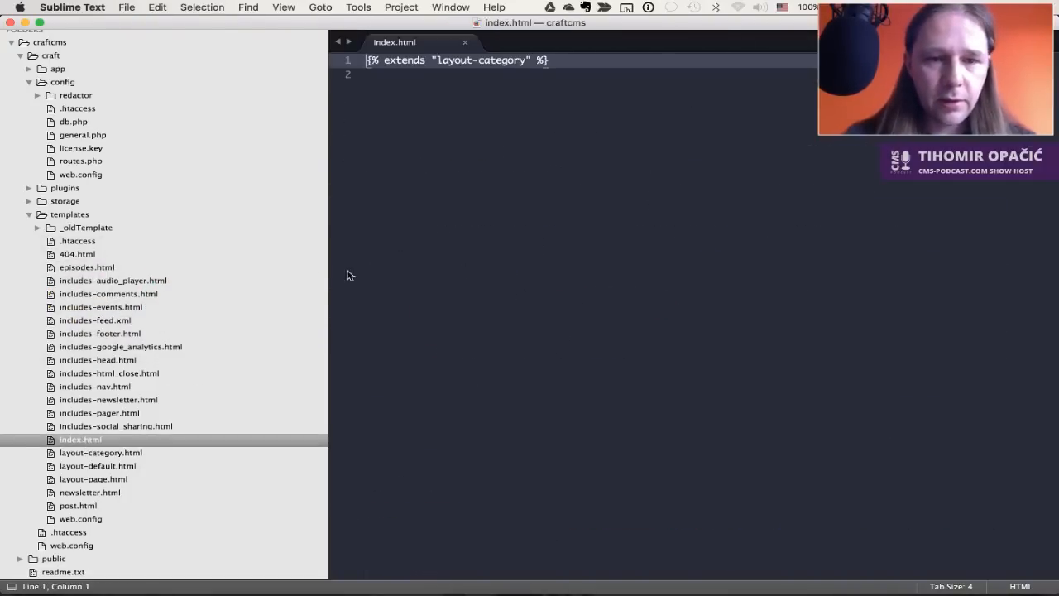
{"action": "left_click_drag", "start_coordinate": [327, 263], "coordinate": [239, 256]}
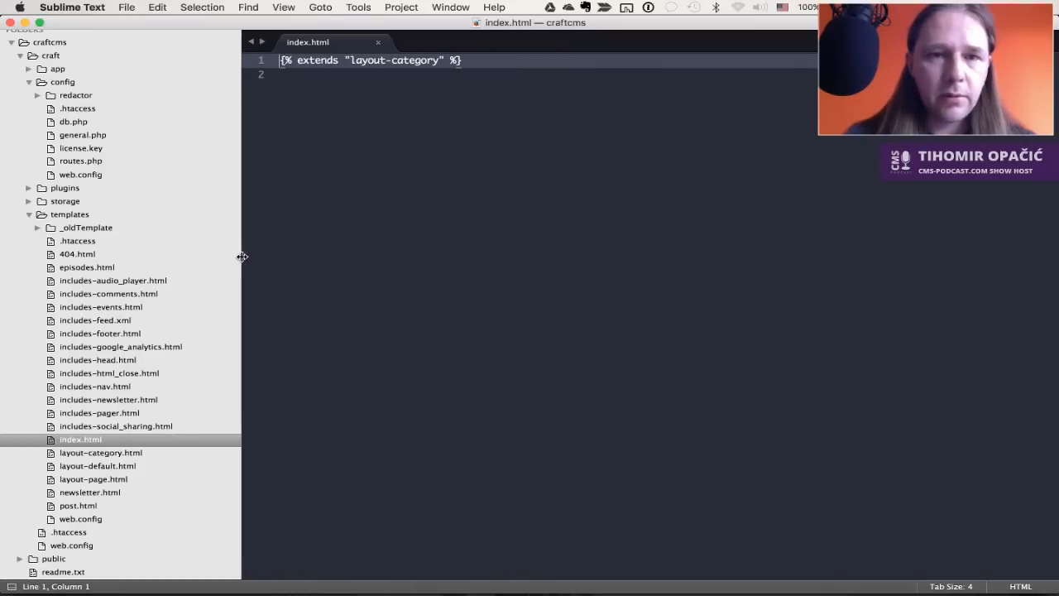
{"action": "left_click", "coordinate": [266, 263]}
{"action": "key", "text": "super+w"}
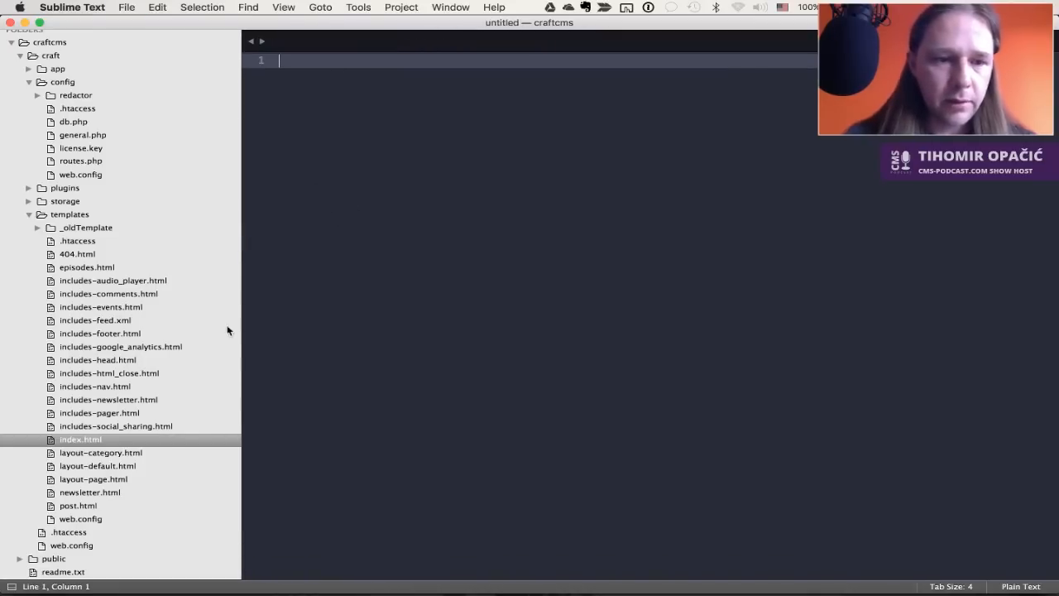
Open layout-category.html and inspect its extends line and the blog/episodes section check
{"action": "left_click", "coordinate": [122, 456]}
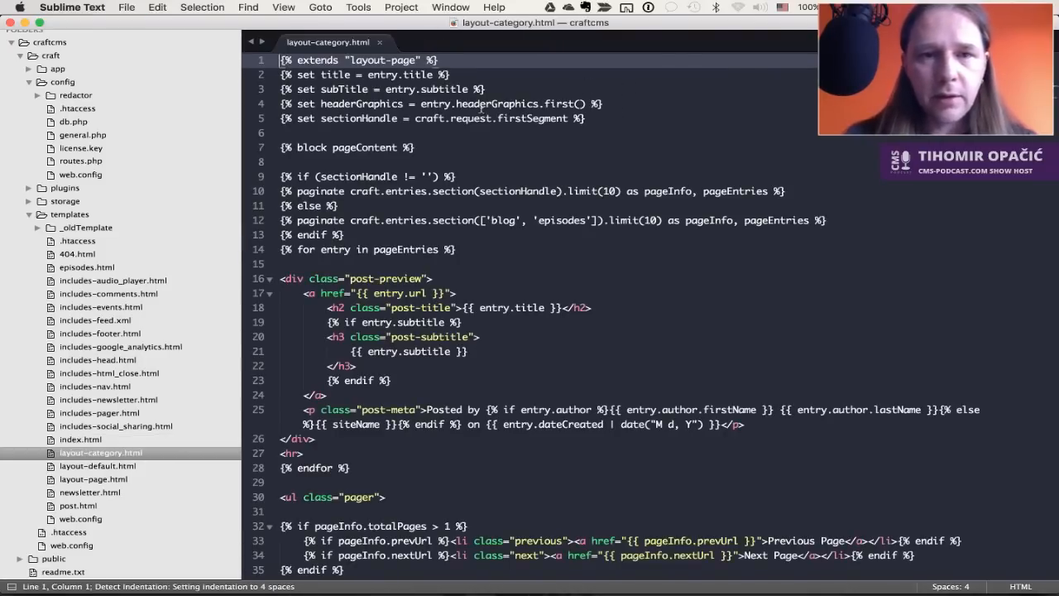
{"action": "left_click", "coordinate": [361, 61]}
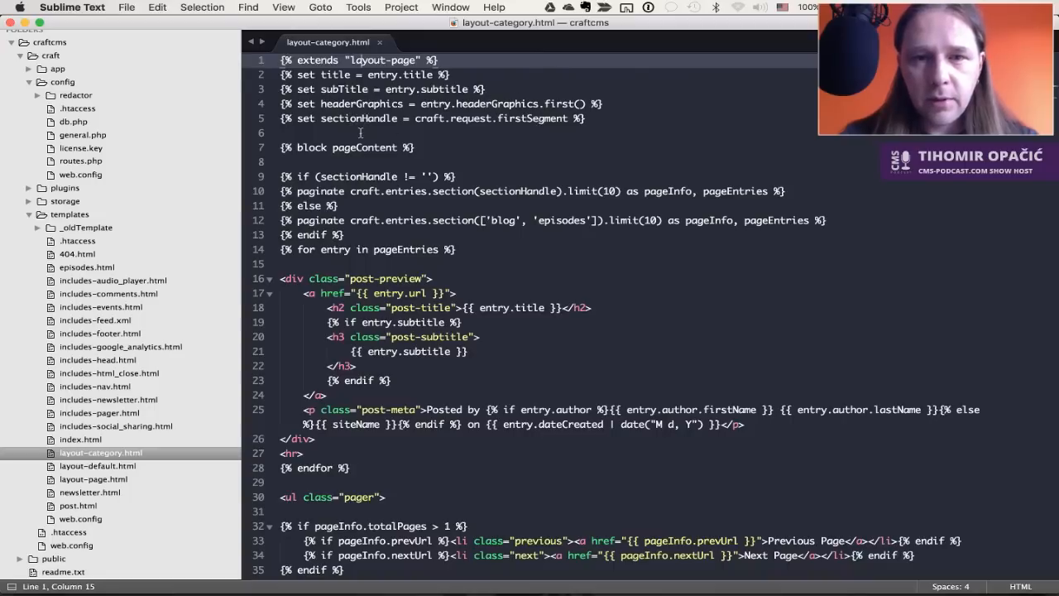
{"action": "scroll", "coordinate": [495, 192], "scroll_direction": "down", "scroll_amount": 1}
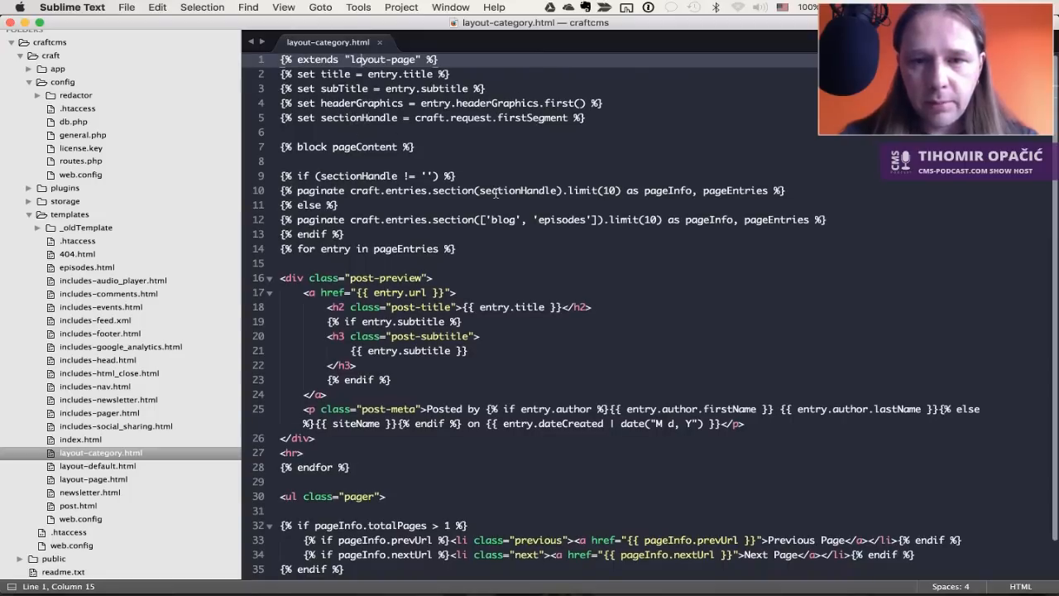
{"action": "double_click", "coordinate": [508, 219]}
{"action": "double_click", "coordinate": [561, 219]}
{"action": "scroll", "coordinate": [561, 223], "scroll_direction": "down", "scroll_amount": 2}
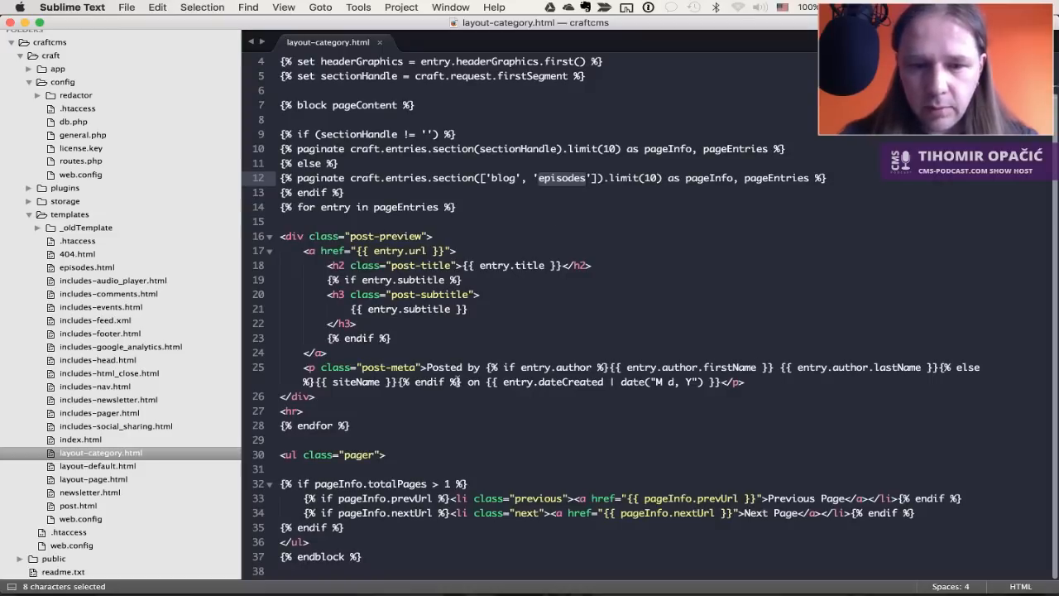
{"action": "left_click", "coordinate": [568, 530]}
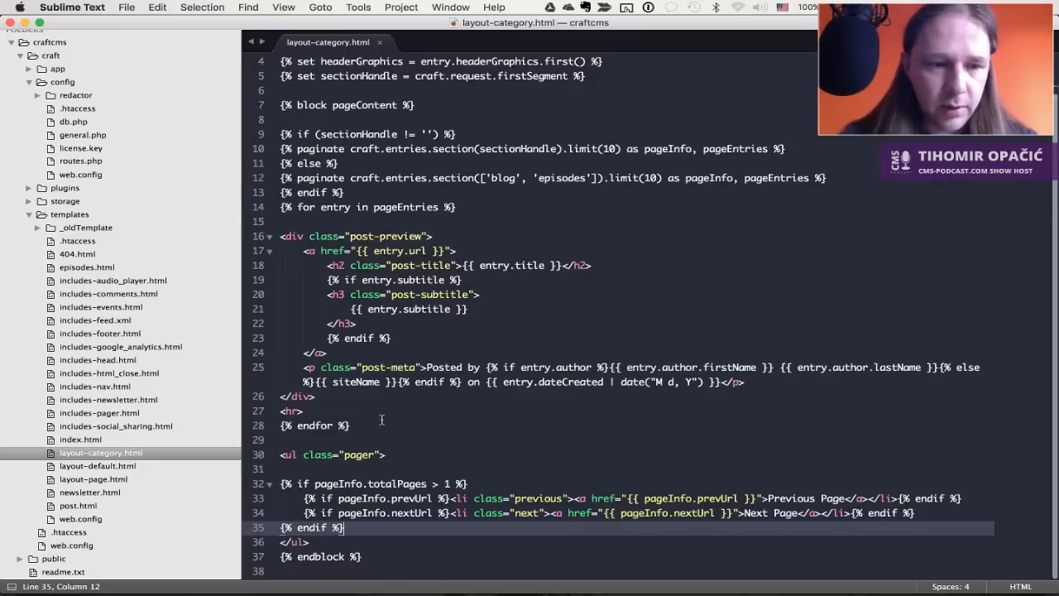
Open layout-default.html and look over its includes-head and content block
{"action": "double_click", "coordinate": [118, 469]}
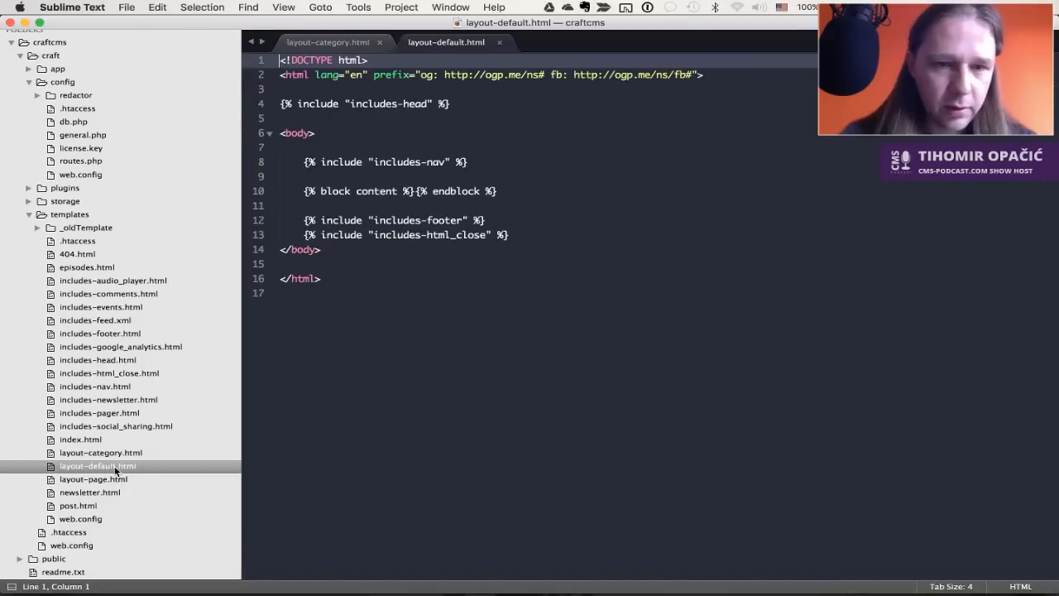
{"action": "left_click", "coordinate": [495, 254]}
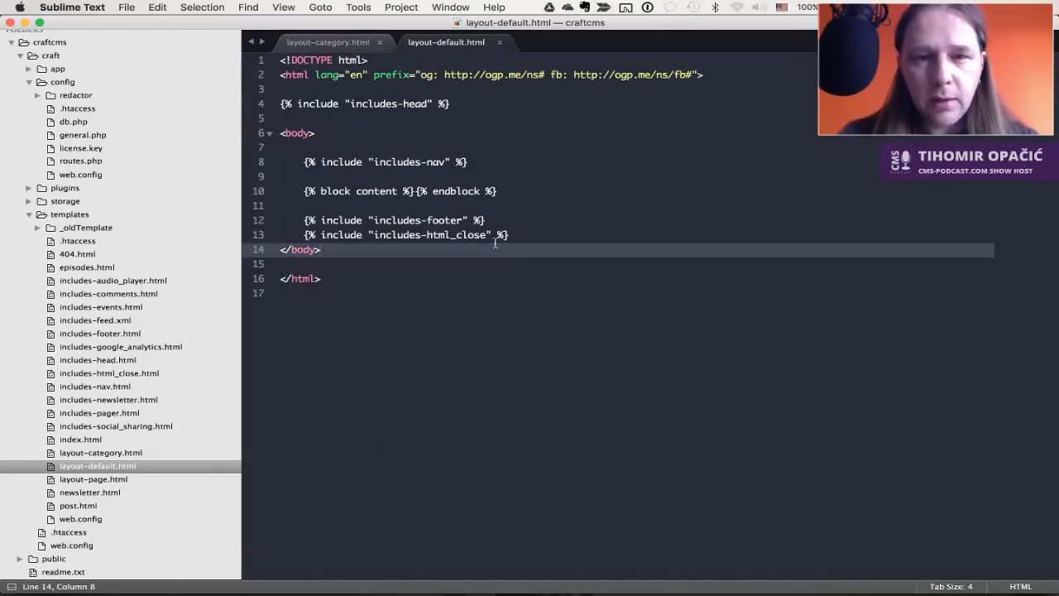
{"action": "left_click", "coordinate": [477, 102]}
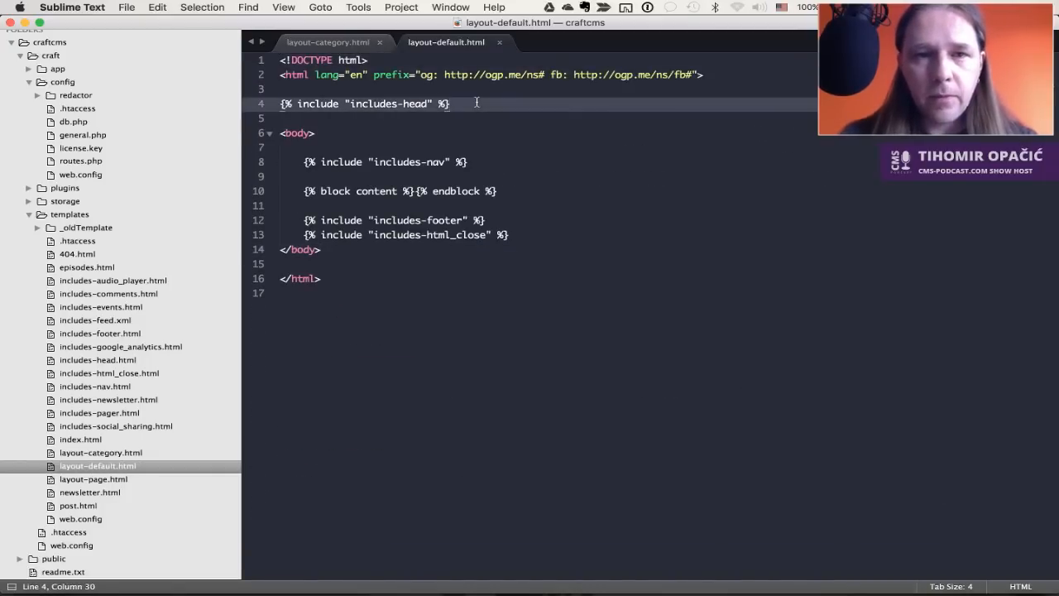
{"action": "key", "text": "super+Tab"}
{"action": "key", "text": "super+Tab"}
{"action": "key", "text": "super+Tab"}
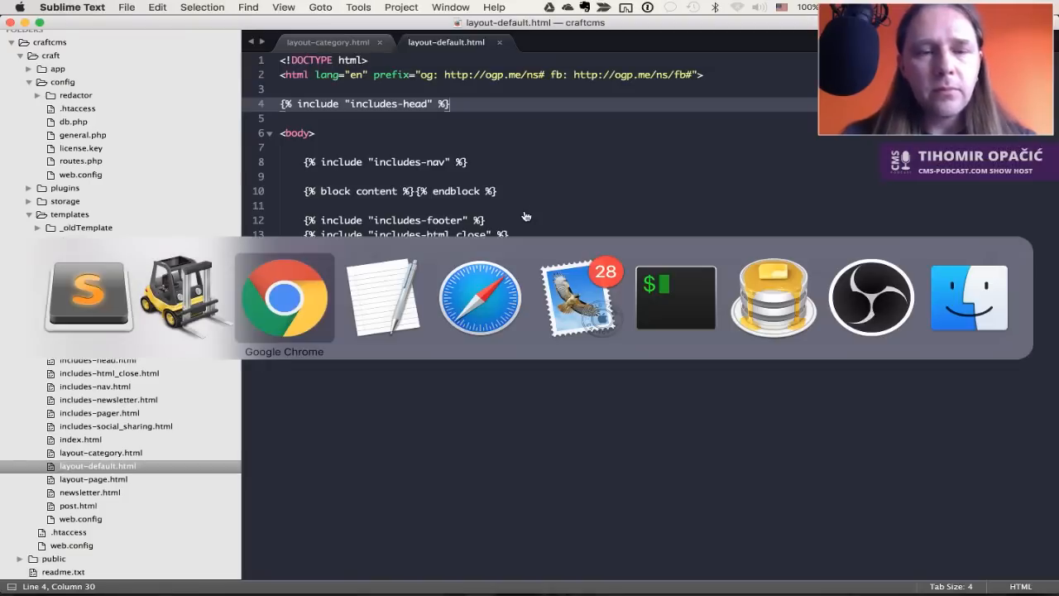
{"action": "key", "text": "super+Tab"}
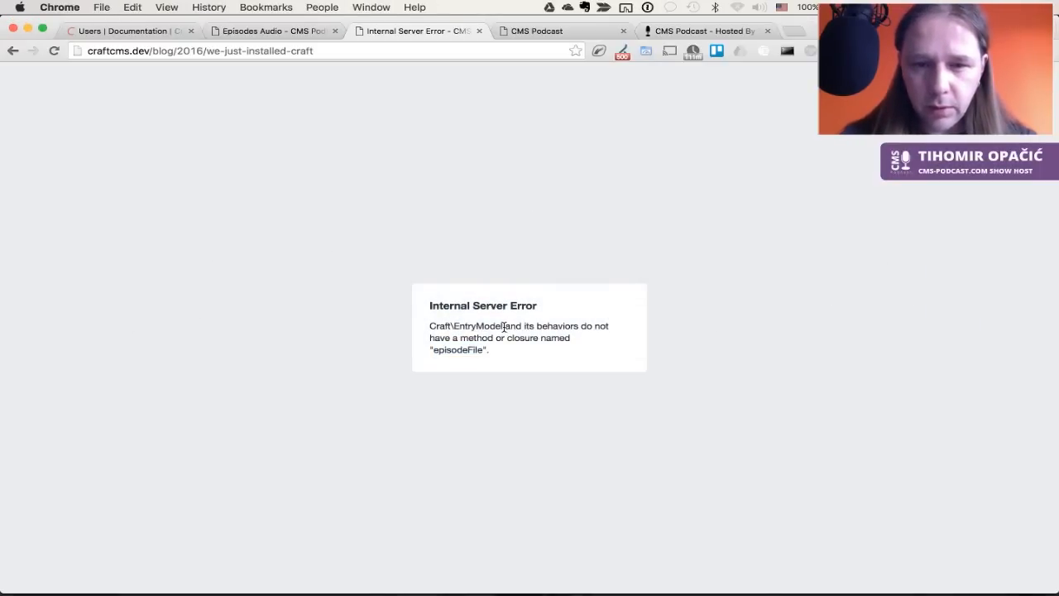
Compare the error's episodeFile name with the Episodes Audio field settings and fields list
{"action": "double_click", "coordinate": [453, 349]}
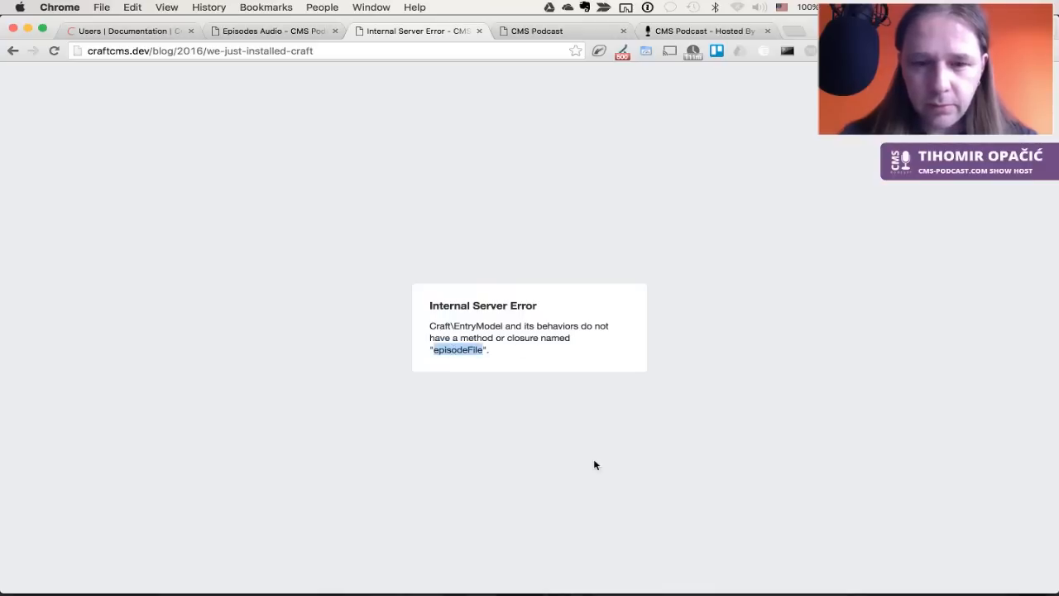
{"action": "key", "text": "super+Tab"}
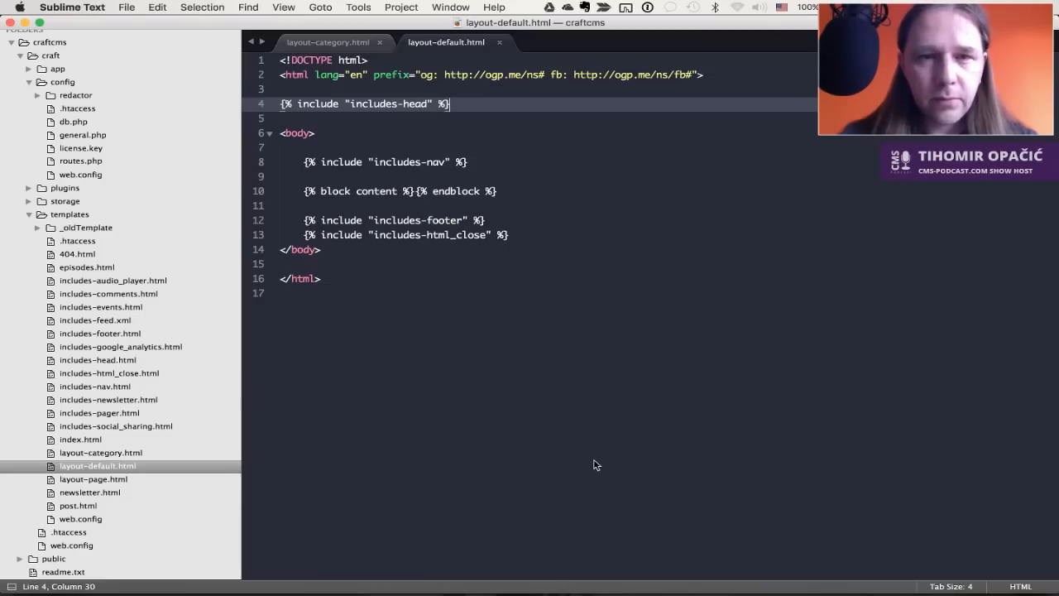
{"action": "key", "text": "super+Tab"}
{"action": "key", "text": "ctrl+shift+Tab"}
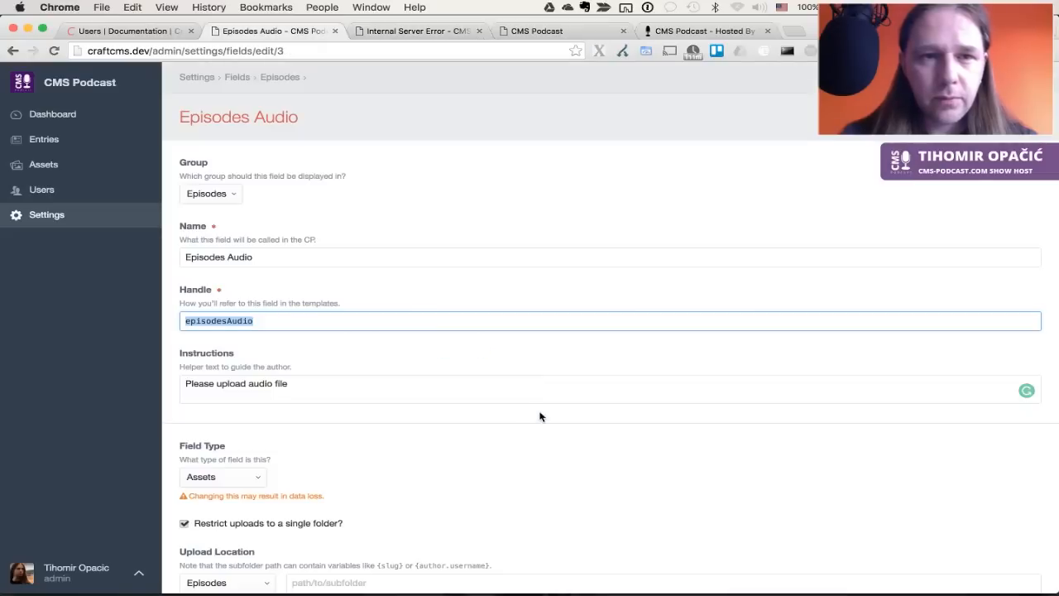
{"action": "left_click", "coordinate": [384, 246]}
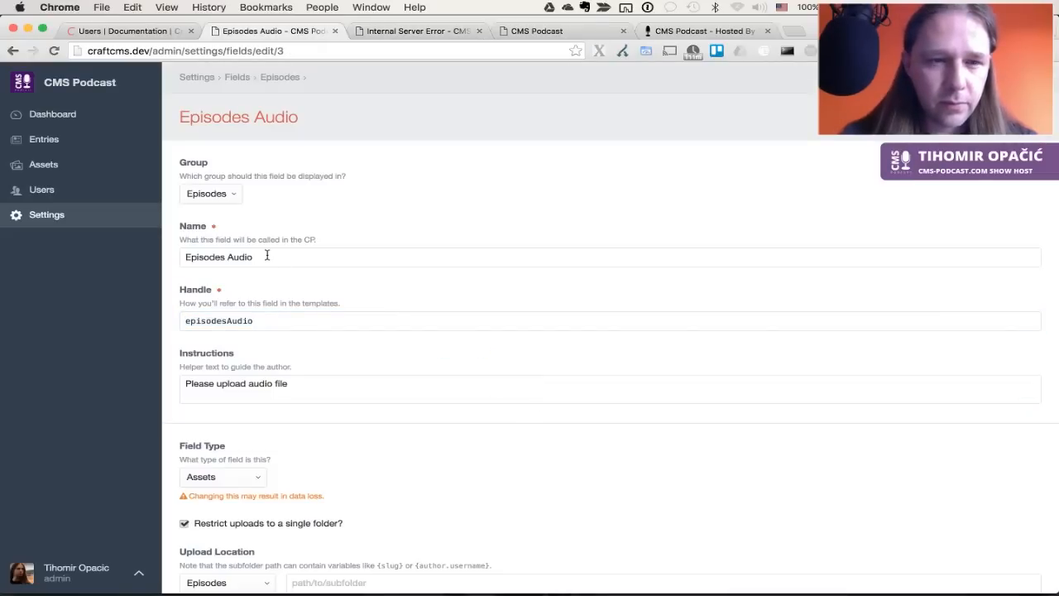
{"action": "scroll", "coordinate": [301, 304], "scroll_direction": "down", "scroll_amount": 5}
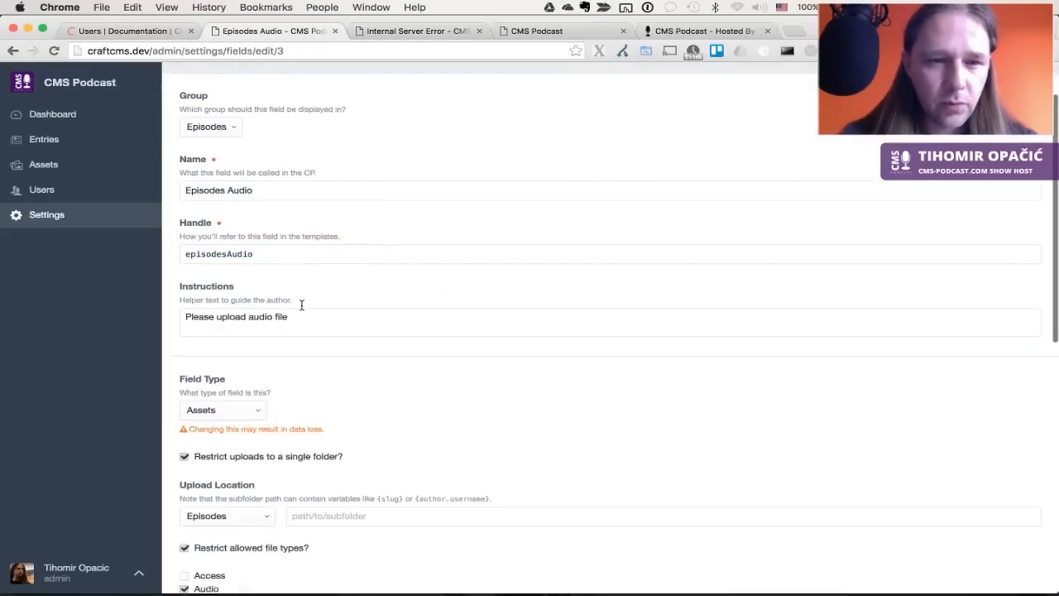
{"action": "scroll", "coordinate": [301, 305], "scroll_direction": "down", "scroll_amount": 6}
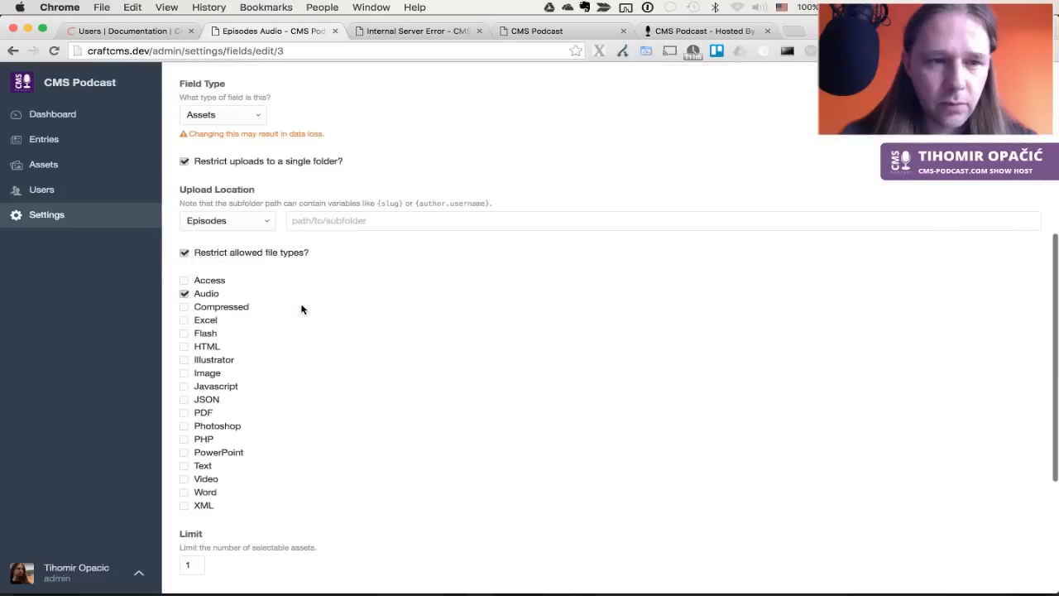
{"action": "scroll", "coordinate": [301, 308], "scroll_direction": "up", "scroll_amount": 10}
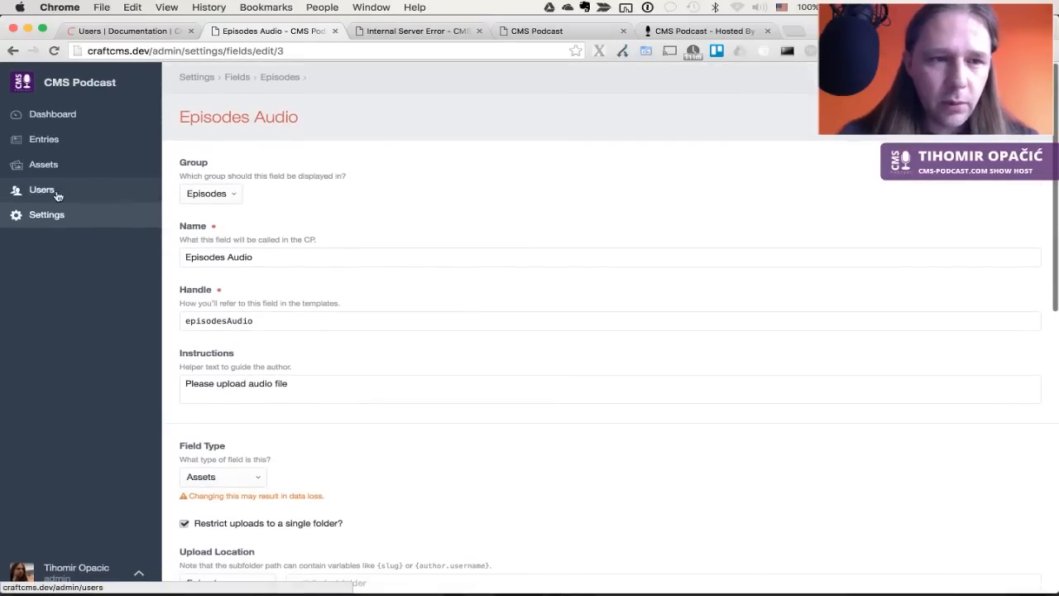
{"action": "left_click", "coordinate": [60, 215]}
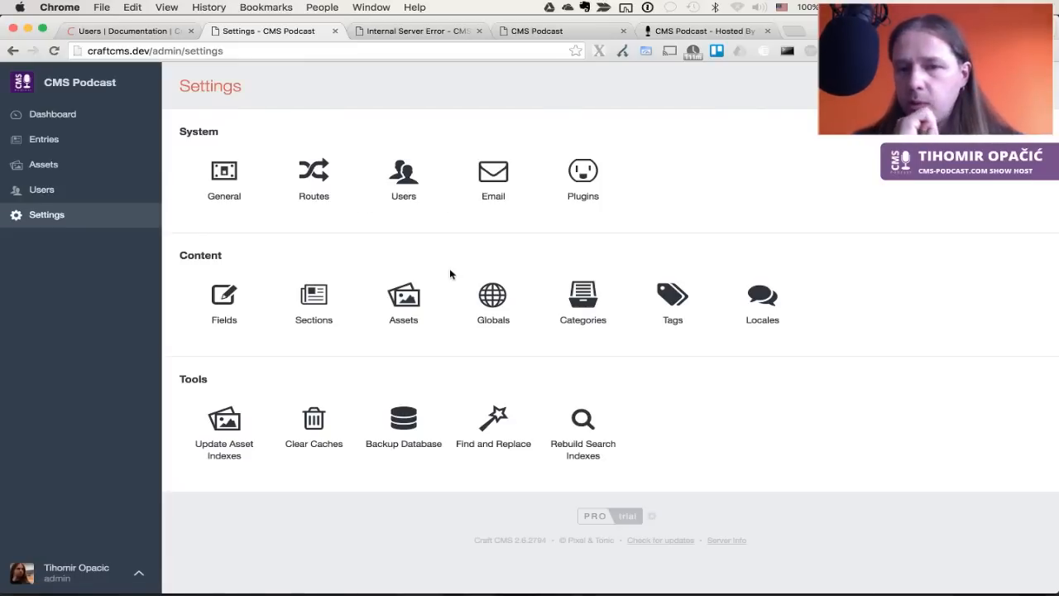
{"action": "left_click", "coordinate": [238, 301]}
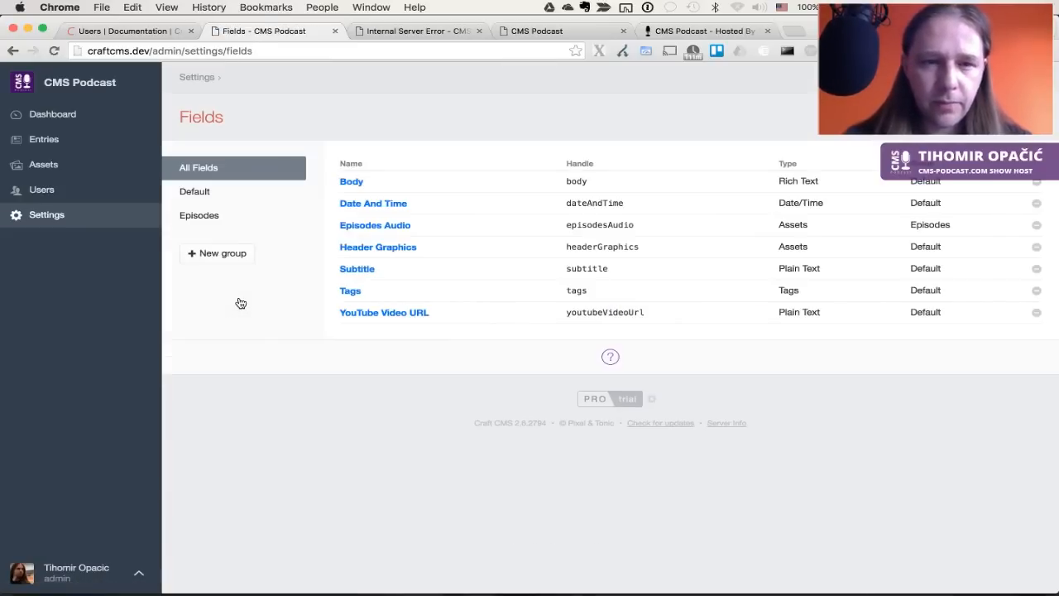
{"action": "key", "text": "super+Left"}
Rename the Episodes asset source to 'Episode File' with handle episodeFile and save
{"action": "left_click", "coordinate": [394, 319]}
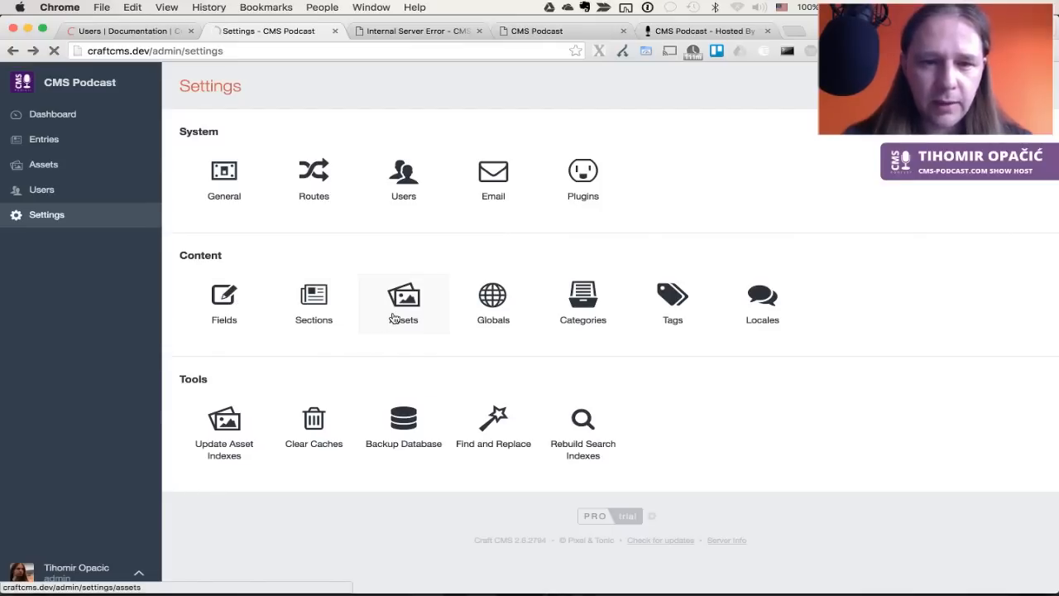
{"action": "left_click", "coordinate": [371, 187]}
{"action": "double_click", "coordinate": [295, 205]}
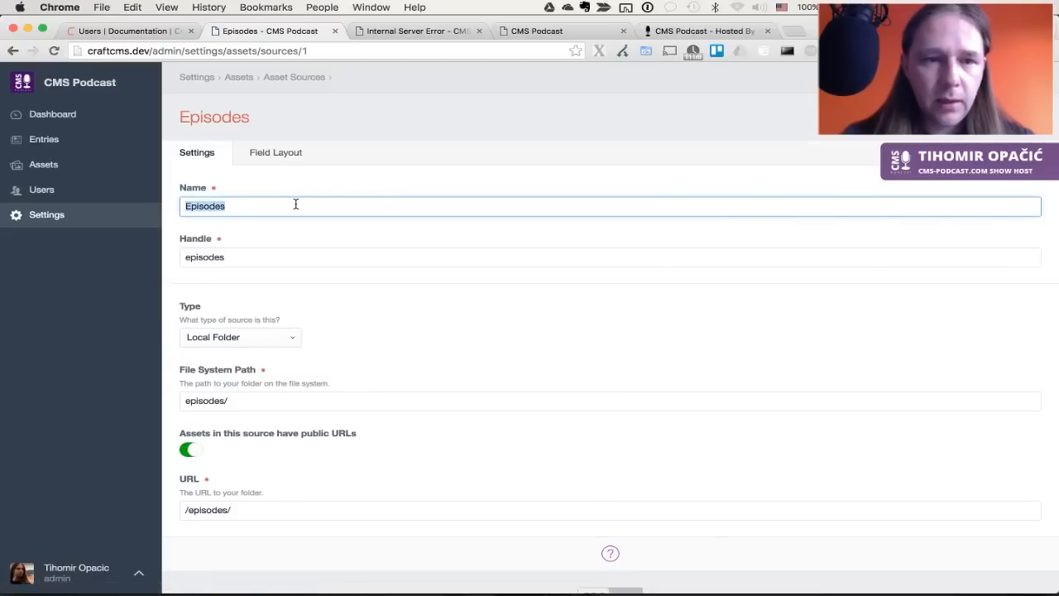
{"action": "type", "text": "episodesAudio"}
{"action": "double_click", "coordinate": [295, 205]}
{"action": "type", "text": "Episode"}
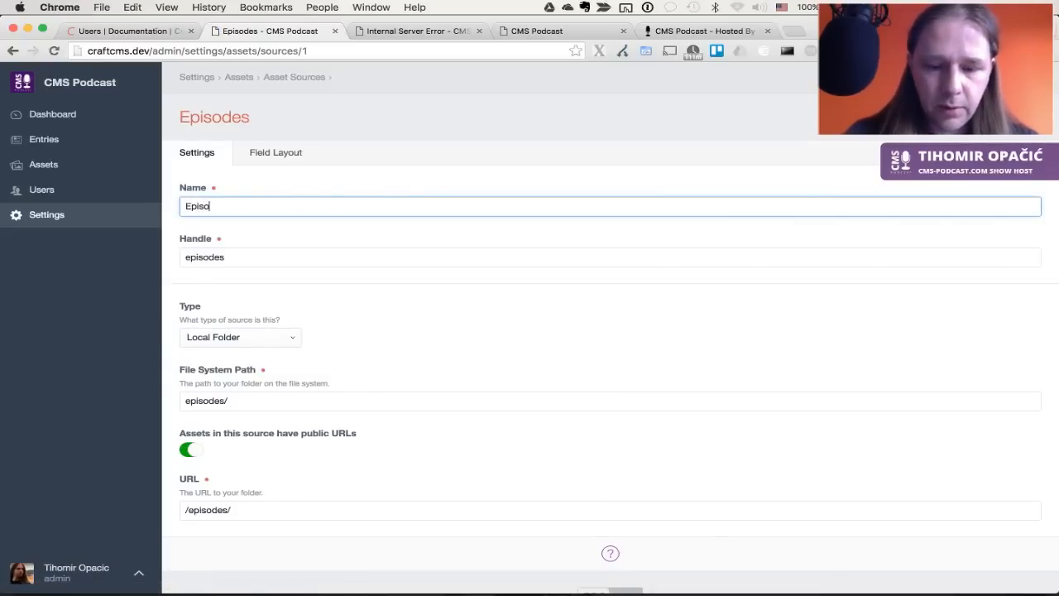
{"action": "key", "text": "Tab"}
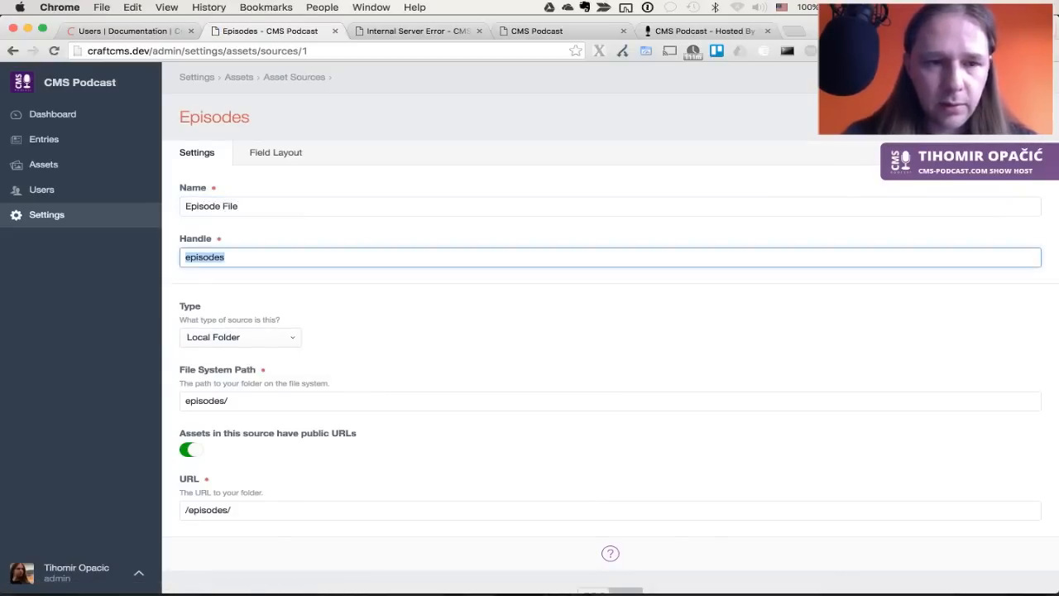
{"action": "type", "text": "episodeFile"}
{"action": "left_click", "coordinate": [338, 280]}
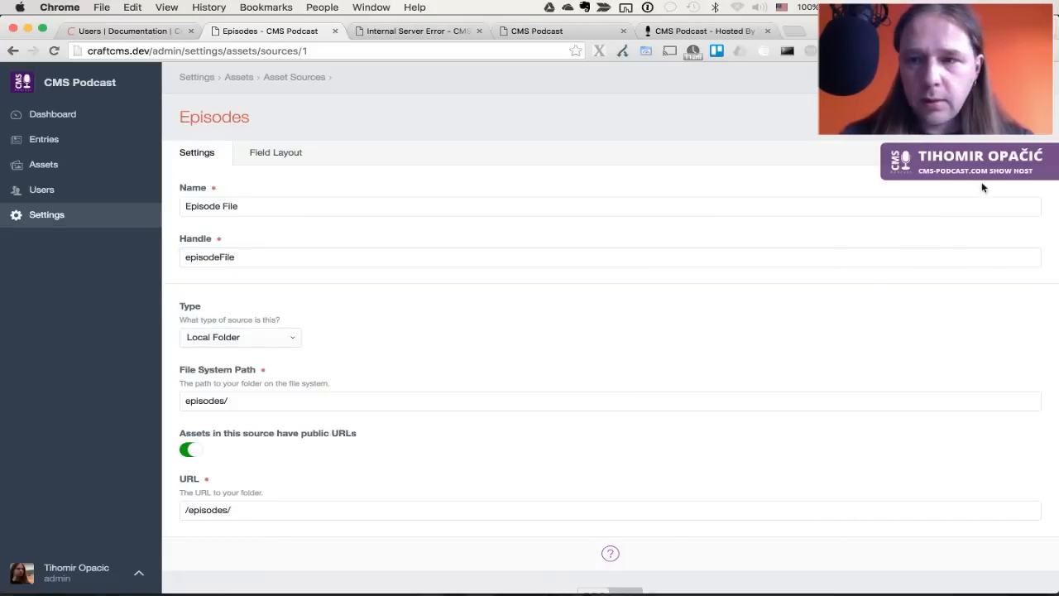
{"action": "key", "text": "super+s"}
Reload the blog post error page to check whether the episodeFile error persists
{"action": "key", "text": "alt+super+Right"}
{"action": "key", "text": "alt+super+Right"}
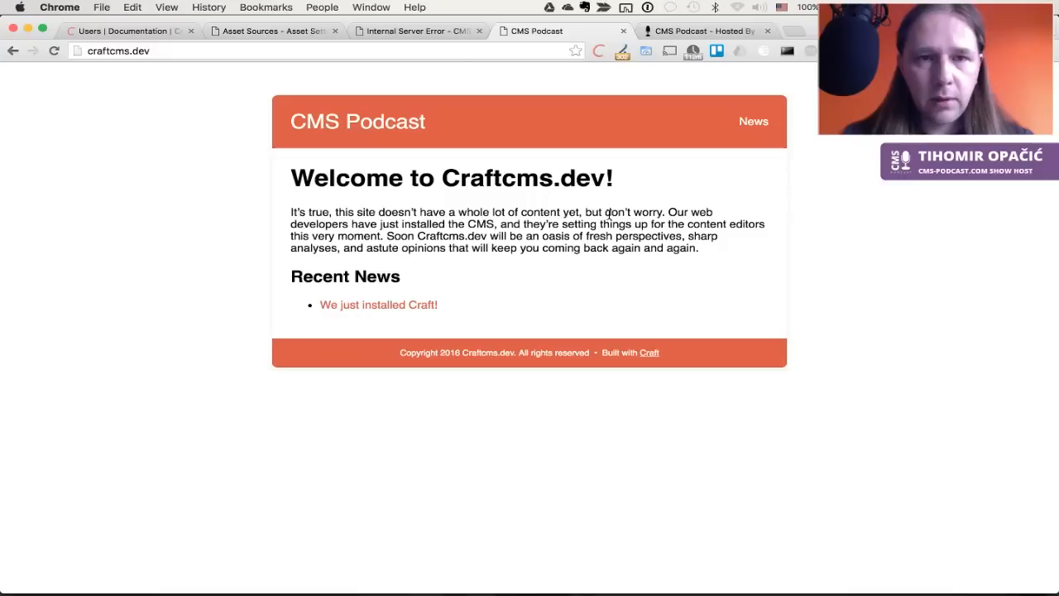
{"action": "key", "text": "alt+super+Left"}
{"action": "key", "text": "super+r"}
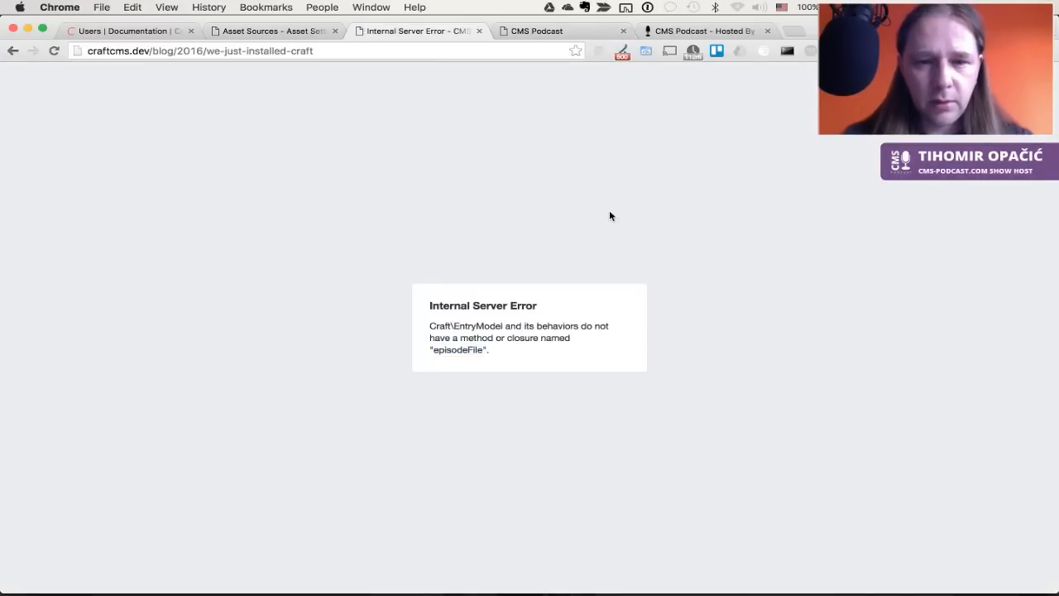
{"action": "key", "text": "alt+super+Left"}
In Settings, clear all caches and update asset indexes for all sources, then recheck the error
{"action": "left_click", "coordinate": [40, 215]}
{"action": "left_click", "coordinate": [317, 436]}
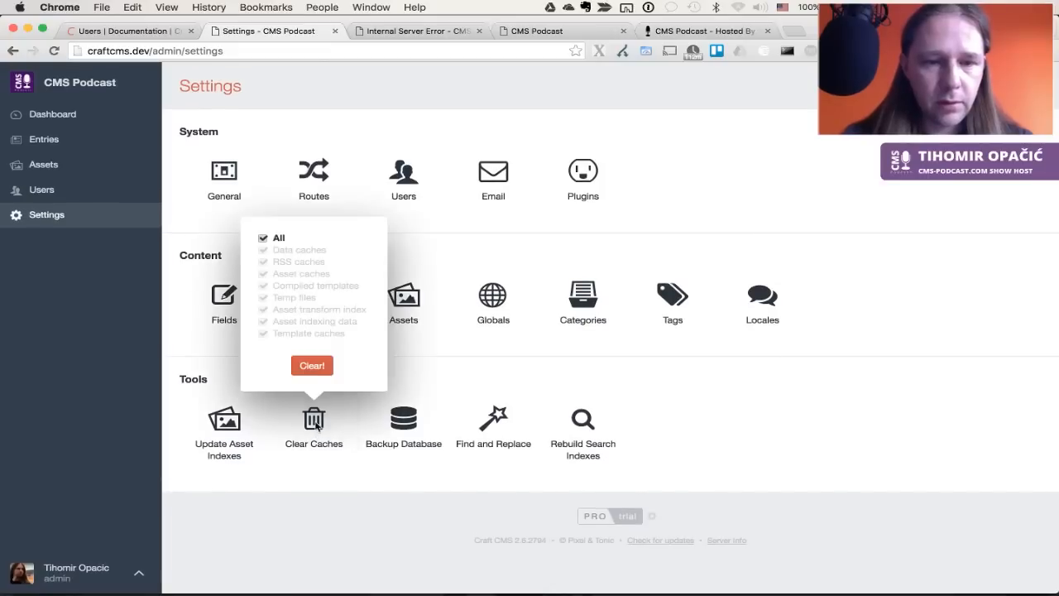
{"action": "left_click", "coordinate": [312, 365]}
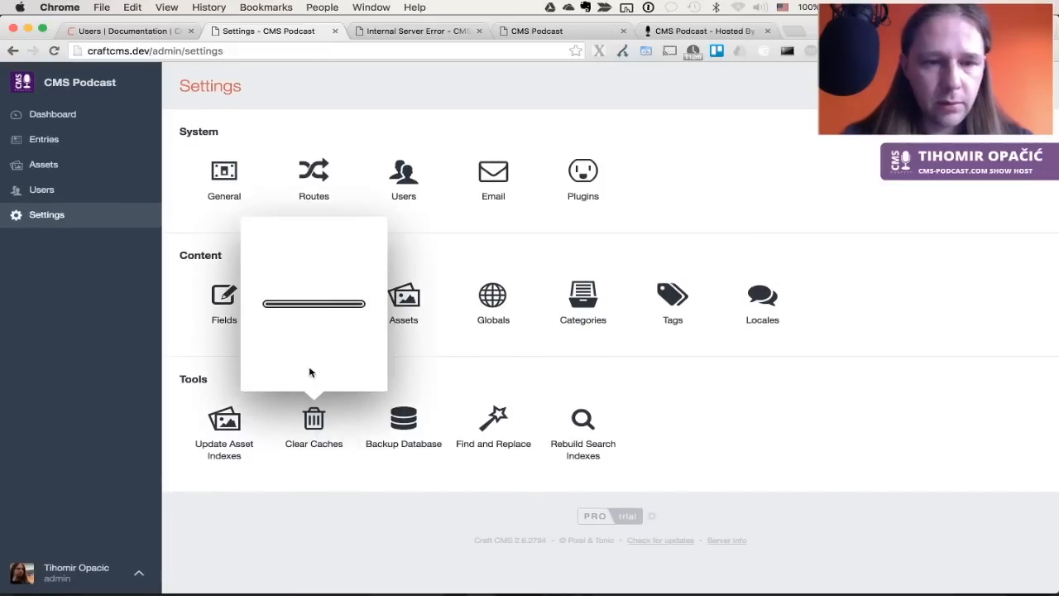
{"action": "double_click", "coordinate": [231, 423]}
{"action": "left_click", "coordinate": [232, 424]}
{"action": "left_click", "coordinate": [231, 367]}
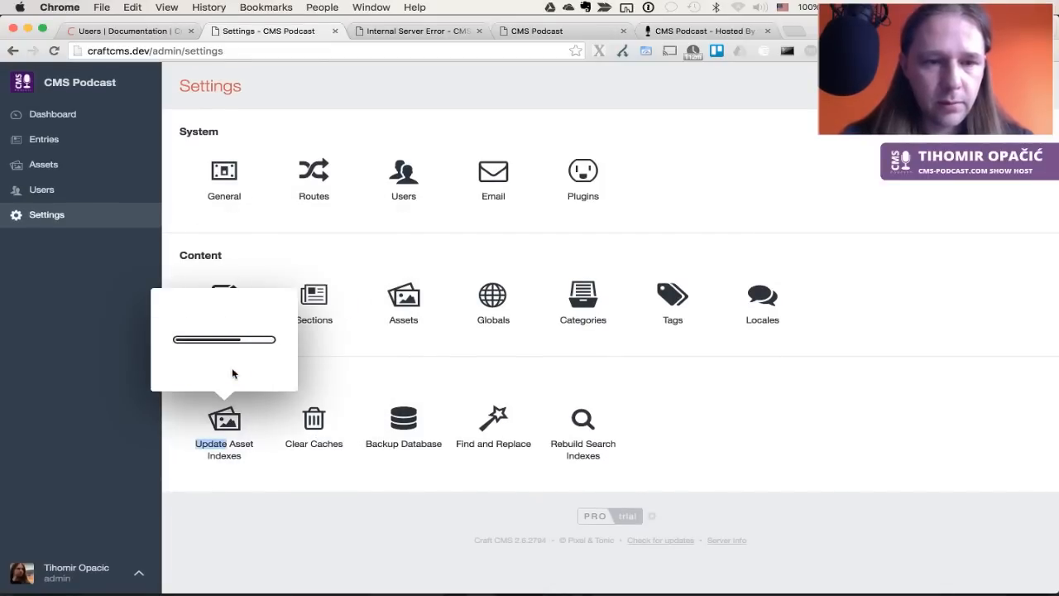
{"action": "key", "text": "ctrl+Tab"}
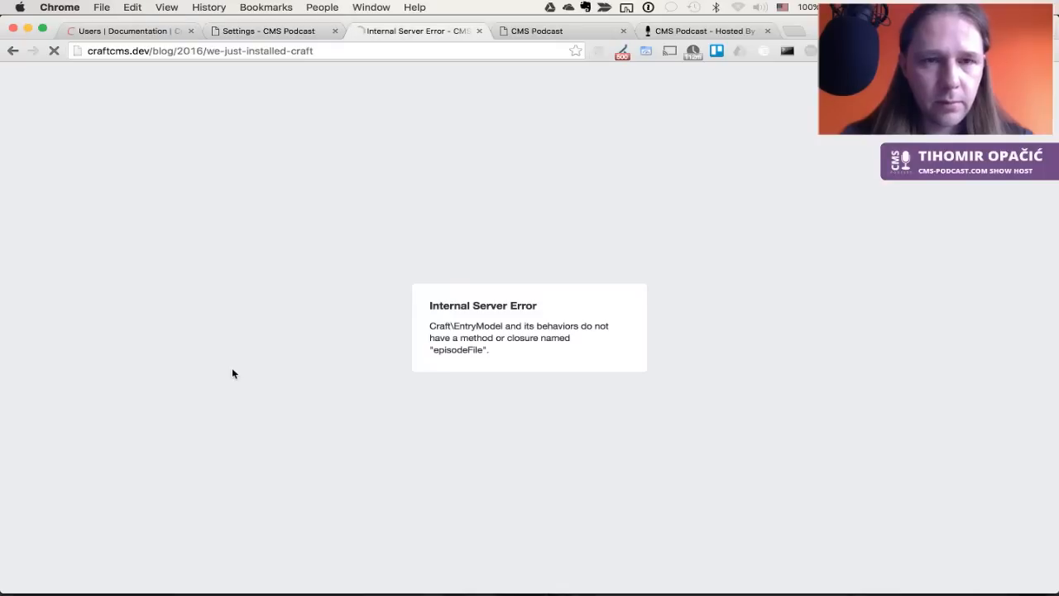
{"action": "key", "text": "ctrl+shift+Tab"}
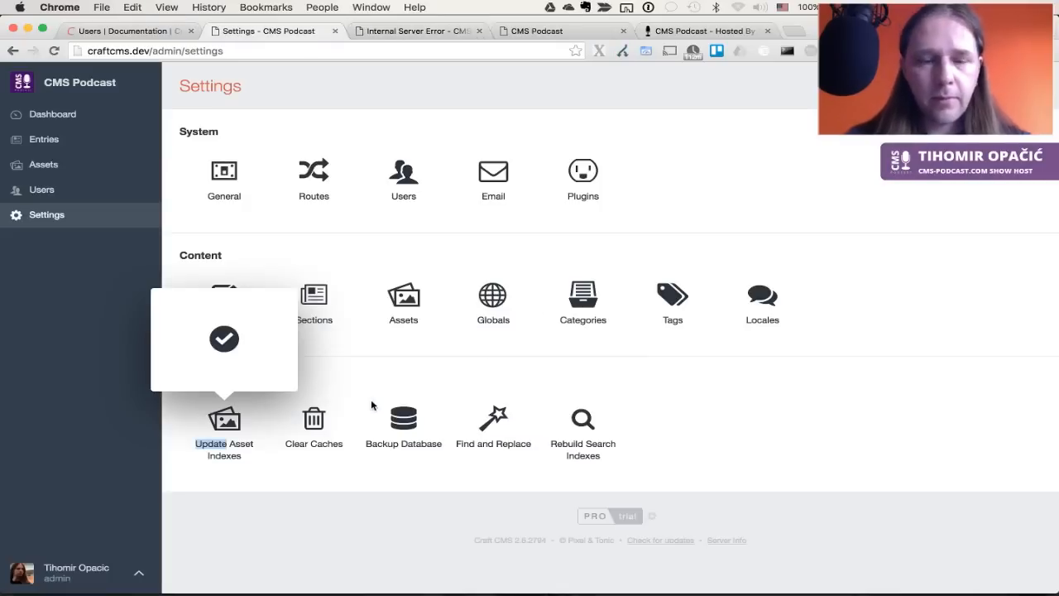
{"action": "key", "text": "super+Tab"}
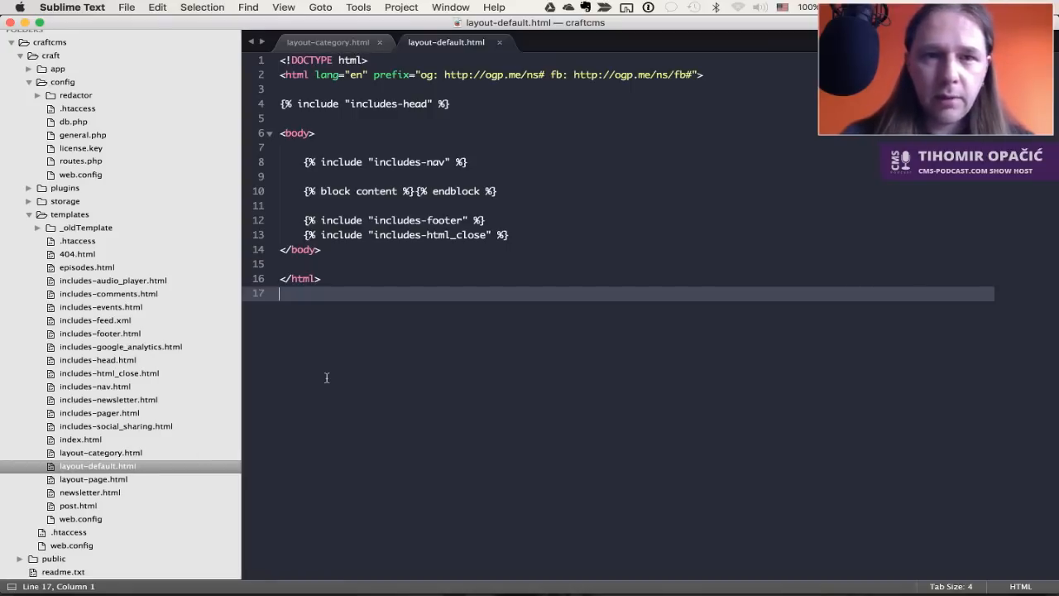
Replace the contents of templates/index.html with 'test' and save it
{"action": "left_click", "coordinate": [110, 439]}
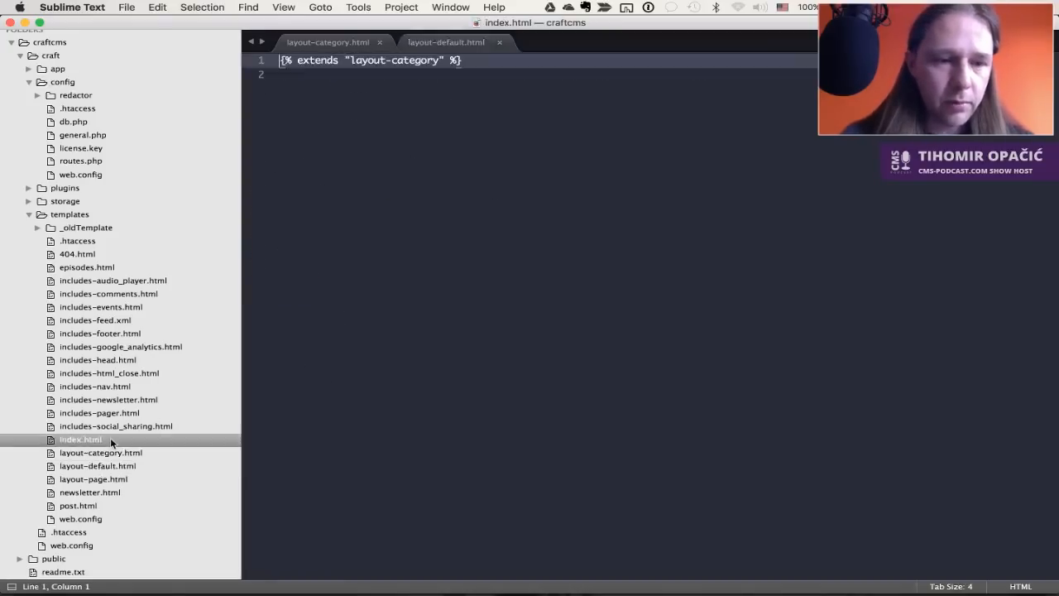
{"action": "double_click", "coordinate": [110, 439]}
{"action": "left_click", "coordinate": [604, 246]}
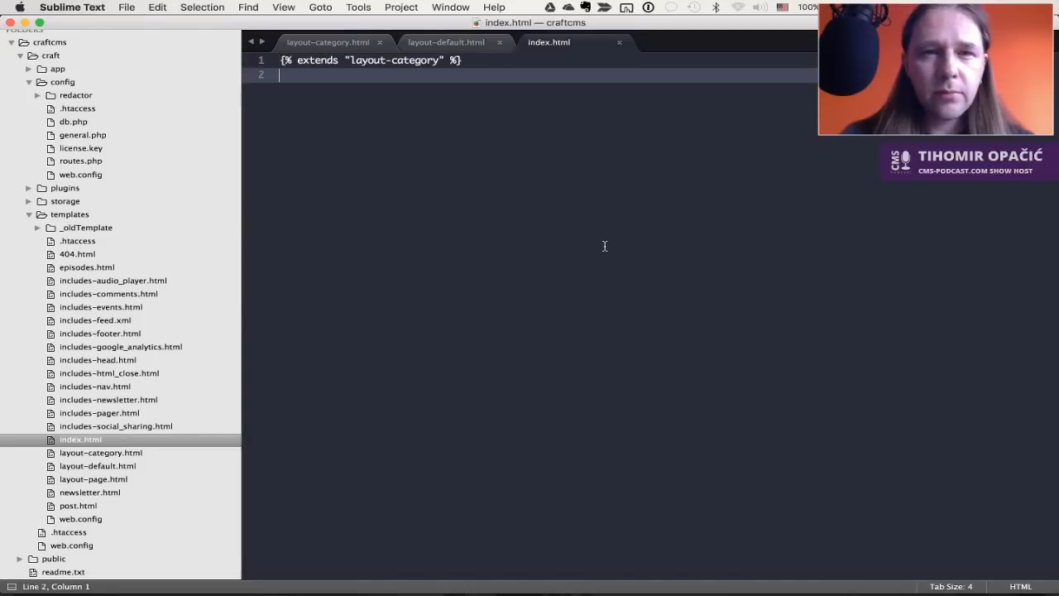
{"action": "key", "text": "super+a"}
{"action": "type", "text": "test"}
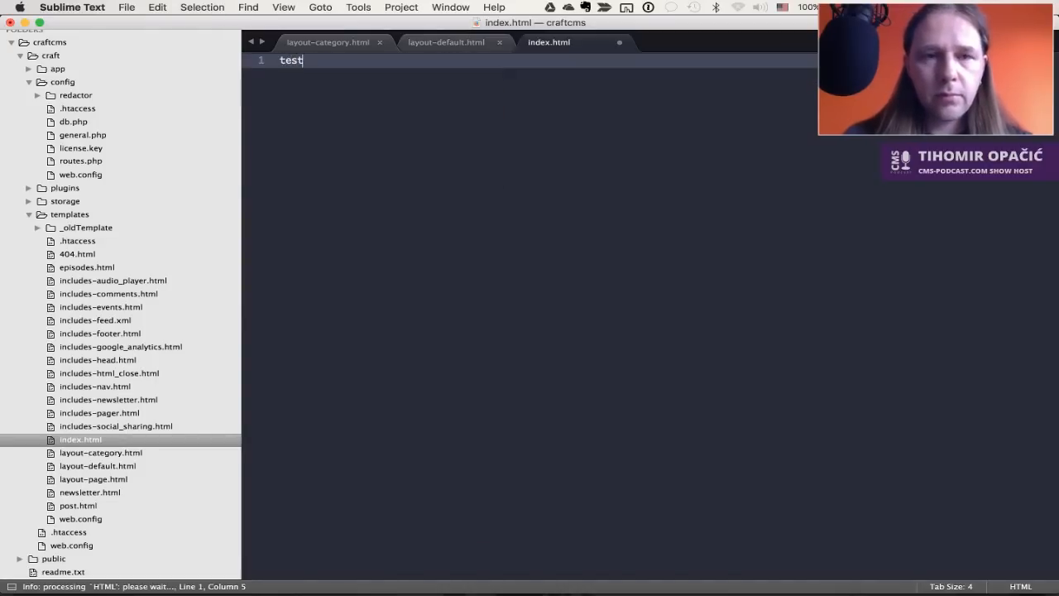
{"action": "key", "text": "Return"}
{"action": "key", "text": "super+s"}
Load the craftcms.dev homepage root to confirm it shows the test template
{"action": "key", "text": "super+Tab"}
{"action": "key", "text": "ctrl+Tab"}
{"action": "key", "text": "super+r"}
{"action": "key", "text": "super+r"}
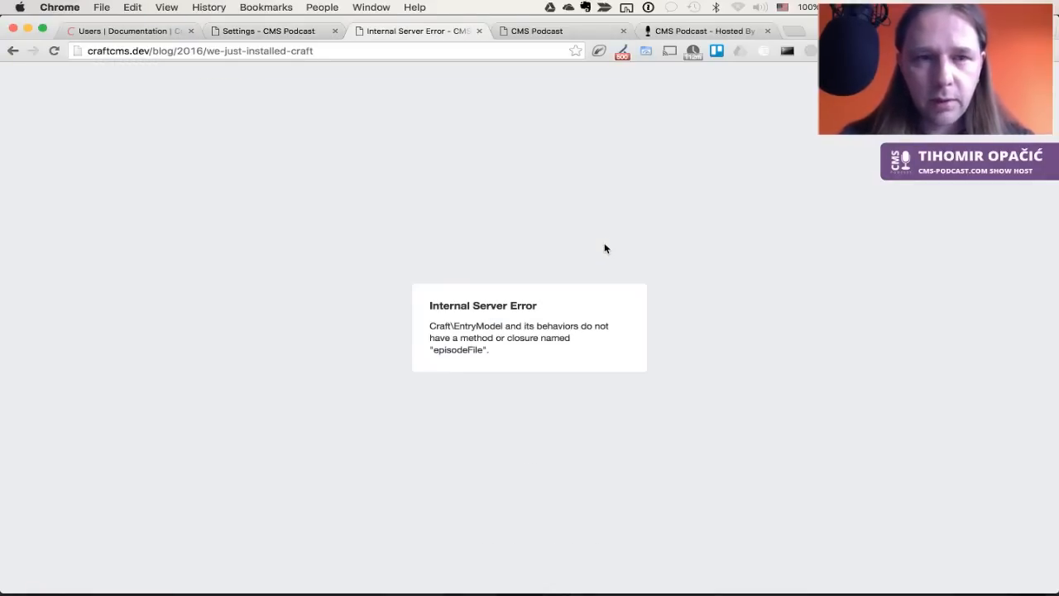
{"action": "left_click_drag", "start_coordinate": [152, 51], "coordinate": [269, 59]}
{"action": "key", "text": "BackSpace"}
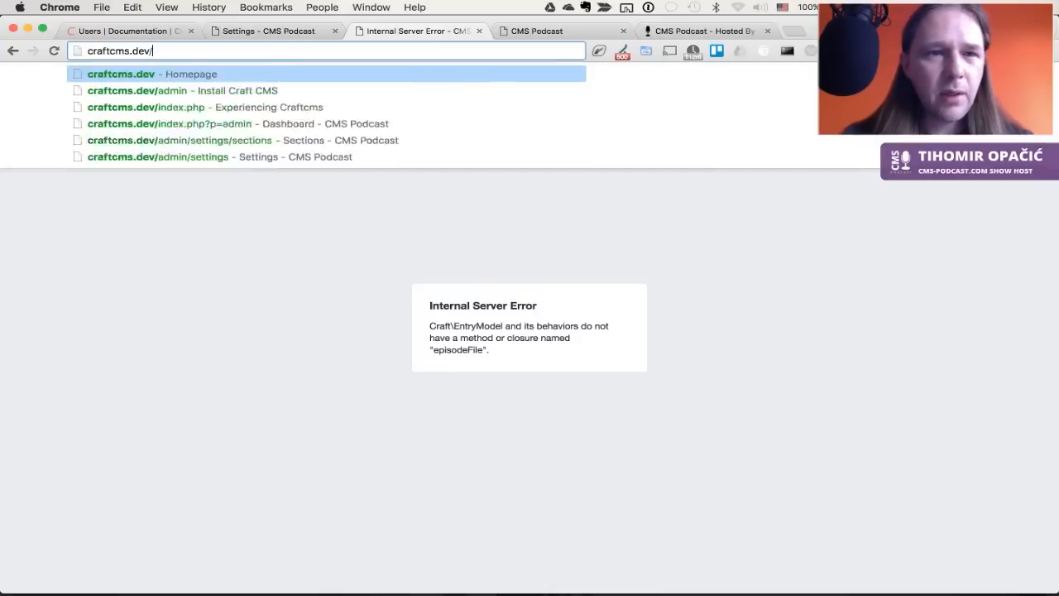
{"action": "key", "text": "Return"}
Restore index.html's layout-category extends line, save, and reload the homepage
{"action": "key", "text": "super+Tab"}
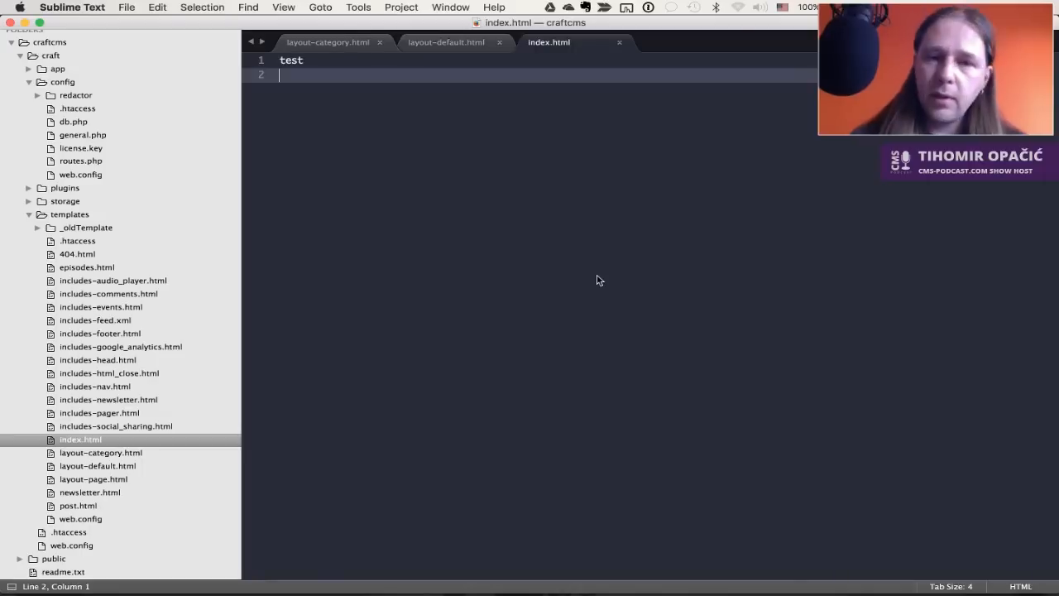
{"action": "key", "text": "super+z"}
{"action": "key", "text": "super+z"}
{"action": "key", "text": "super+s"}
{"action": "key", "text": "super+Tab"}
{"action": "key", "text": "super+r"}
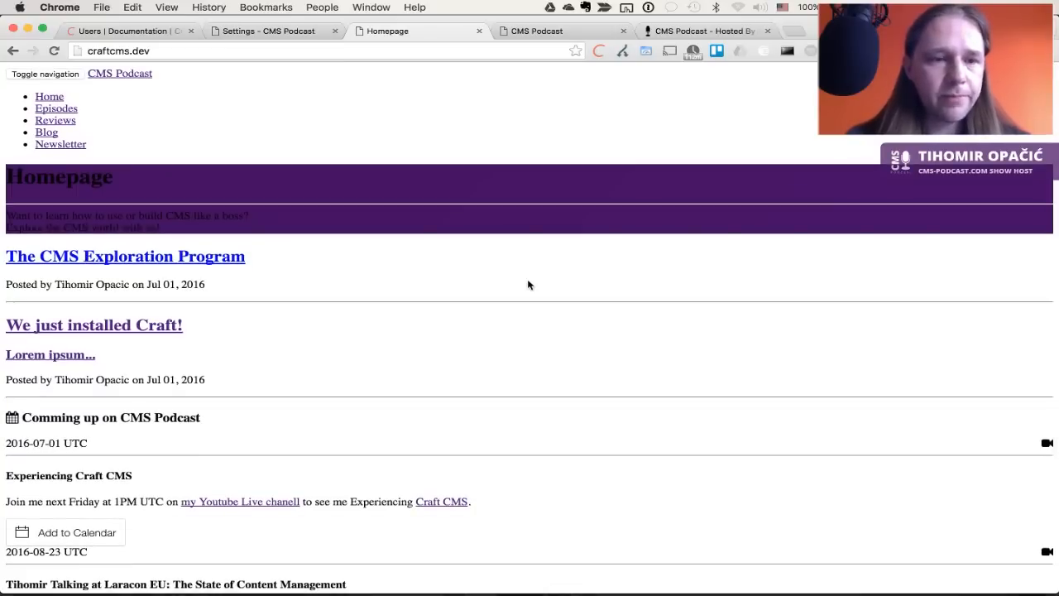
{"action": "key", "text": "super+Tab"}
{"action": "key", "text": "super+Tab"}
{"action": "key", "text": "super+Tab"}
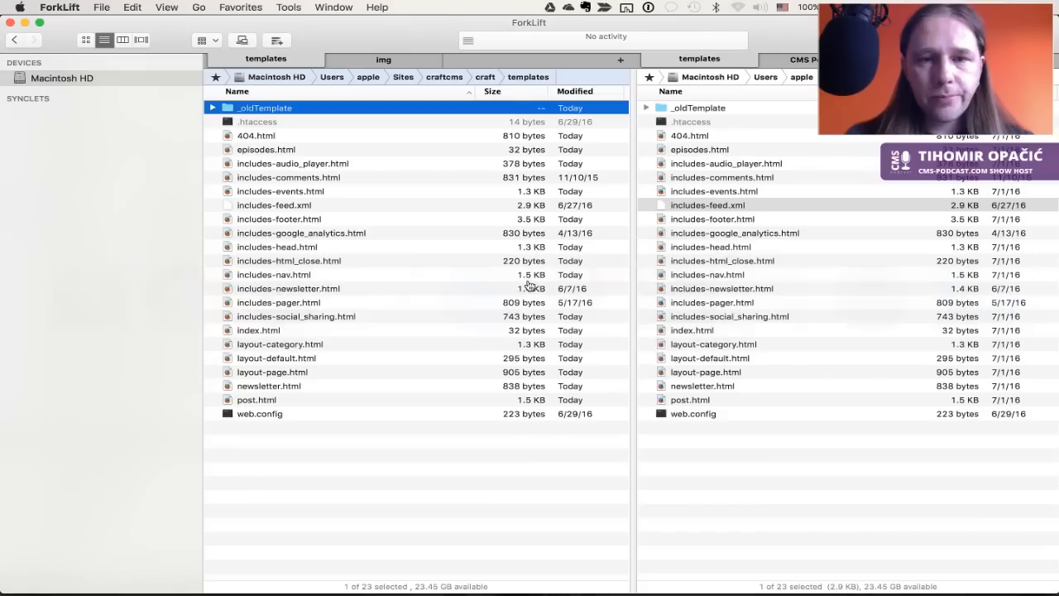
Navigate the right pane to the Sites/cms-podcast folder
{"action": "key", "text": "Tab"}
{"action": "key", "text": "super+Up"}
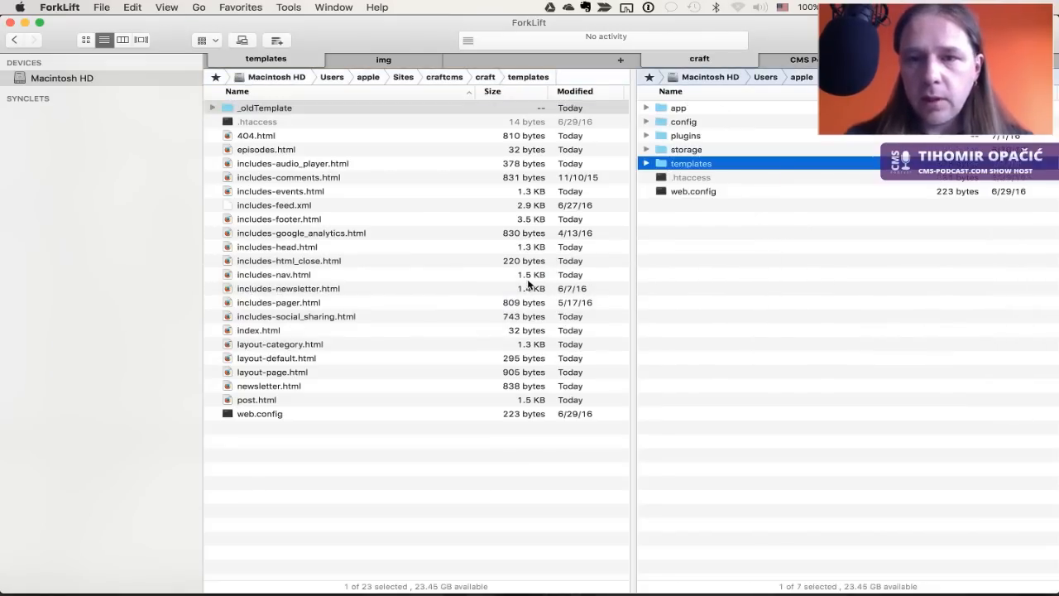
{"action": "key", "text": "super+Up"}
{"action": "key", "text": "ctrl+Tab"}
{"action": "key", "text": "Up"}
{"action": "key", "text": "Up"}
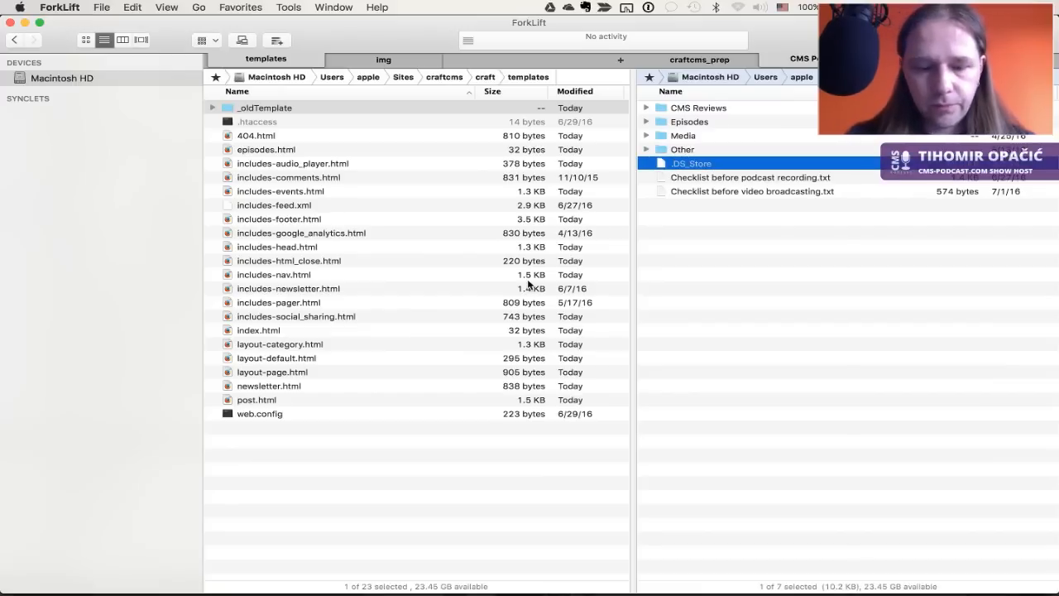
{"action": "key", "text": "super+Up"}
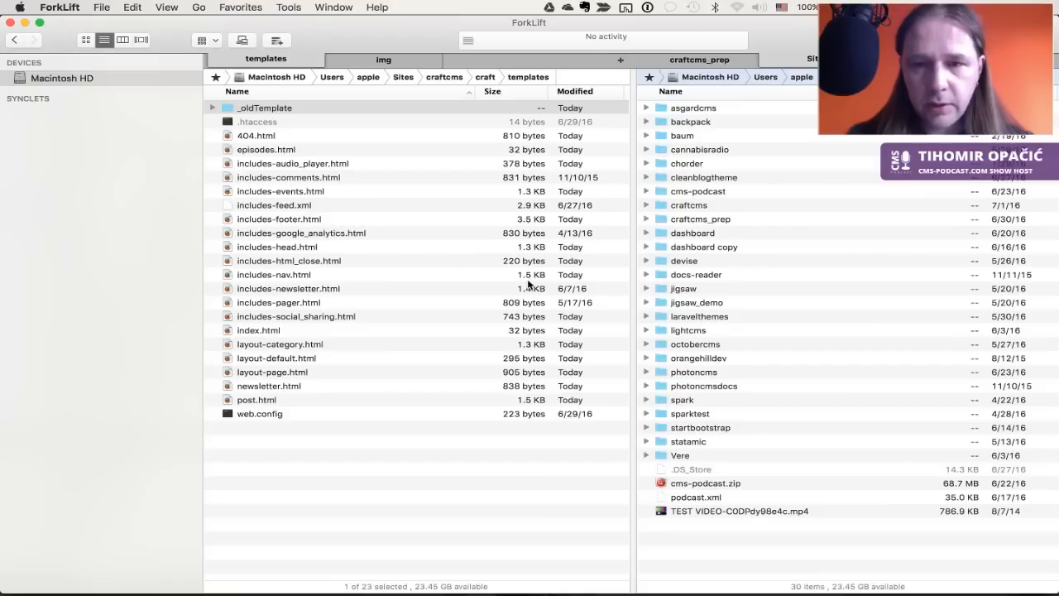
{"action": "key", "text": "super+Down"}
{"action": "key", "text": "Down"}
{"action": "key", "text": "Down"}
{"action": "key", "text": "Down"}
{"action": "key", "text": "Down"}
{"action": "key", "text": "Down"}
{"action": "key", "text": "Down"}
{"action": "key", "text": "Down"}
{"action": "key", "text": "Down"}
{"action": "key", "text": "Down"}
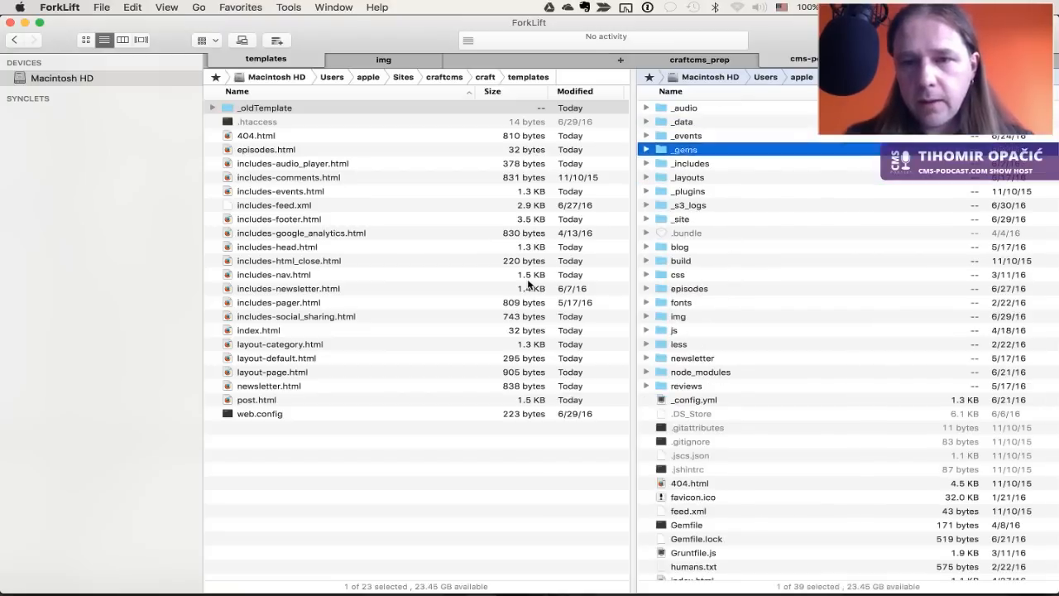
{"action": "key", "text": "Down"}
{"action": "key", "text": "Down"}
{"action": "key", "text": "Down"}
Point the left pane at craftcms/public and copy the js folder into it with F5
{"action": "key", "text": "Tab"}
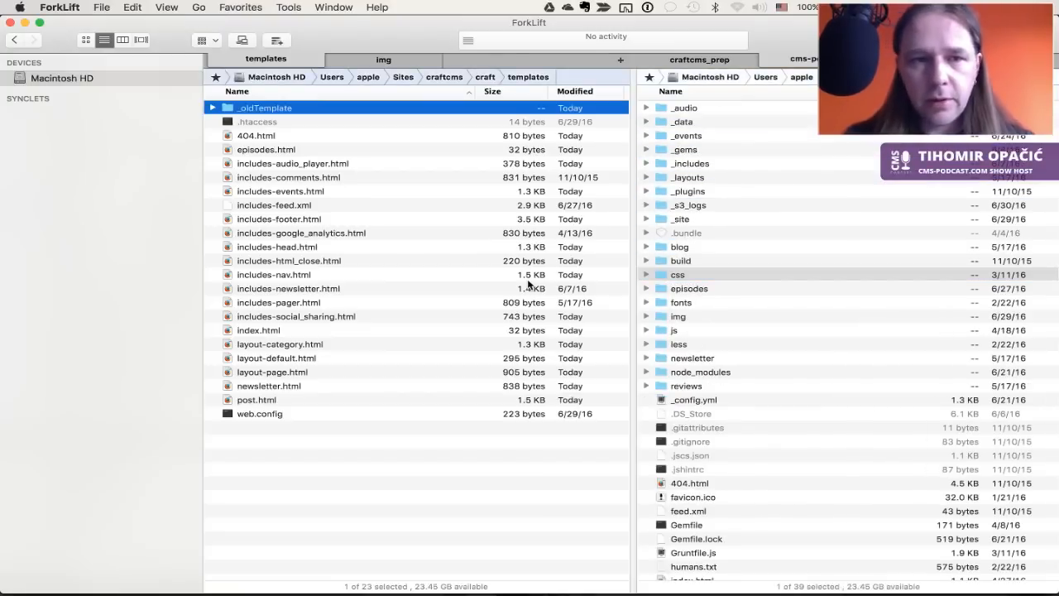
{"action": "key", "text": "super+Up"}
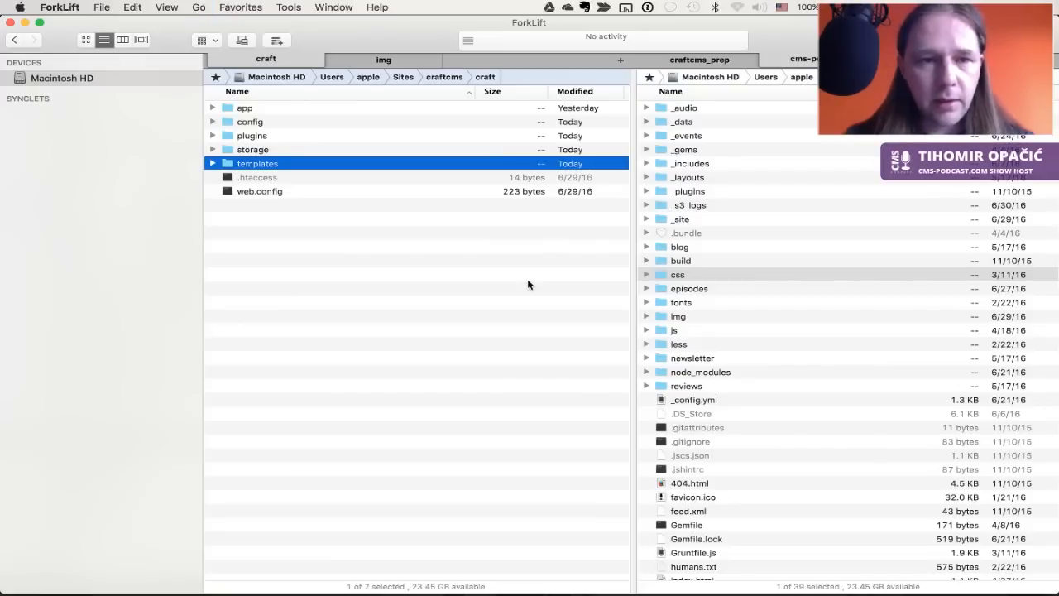
{"action": "key", "text": "super+Up"}
{"action": "key", "text": "Down"}
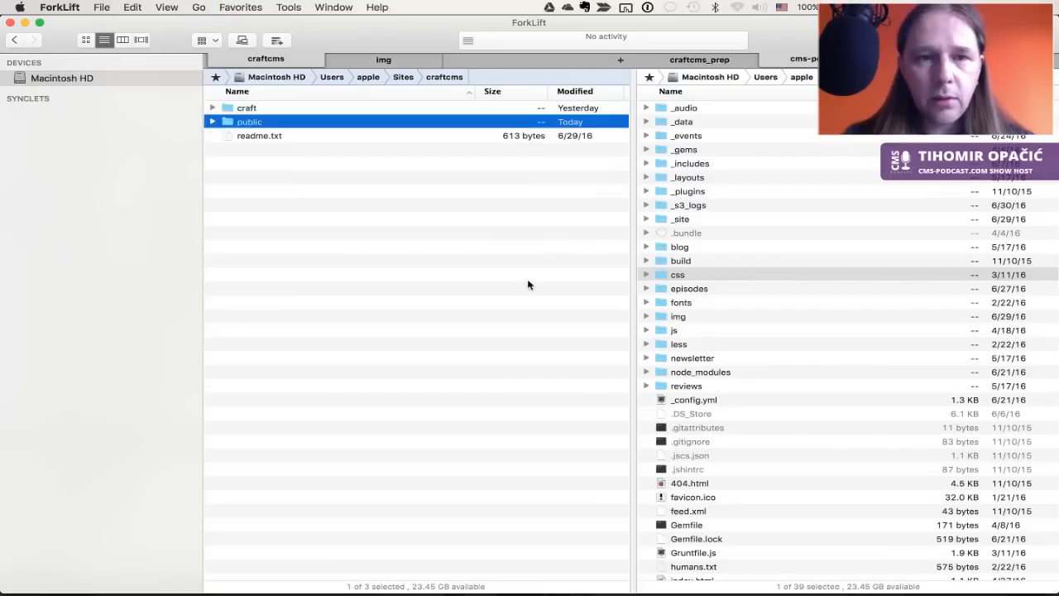
{"action": "key", "text": "super+Down"}
{"action": "key", "text": "Tab"}
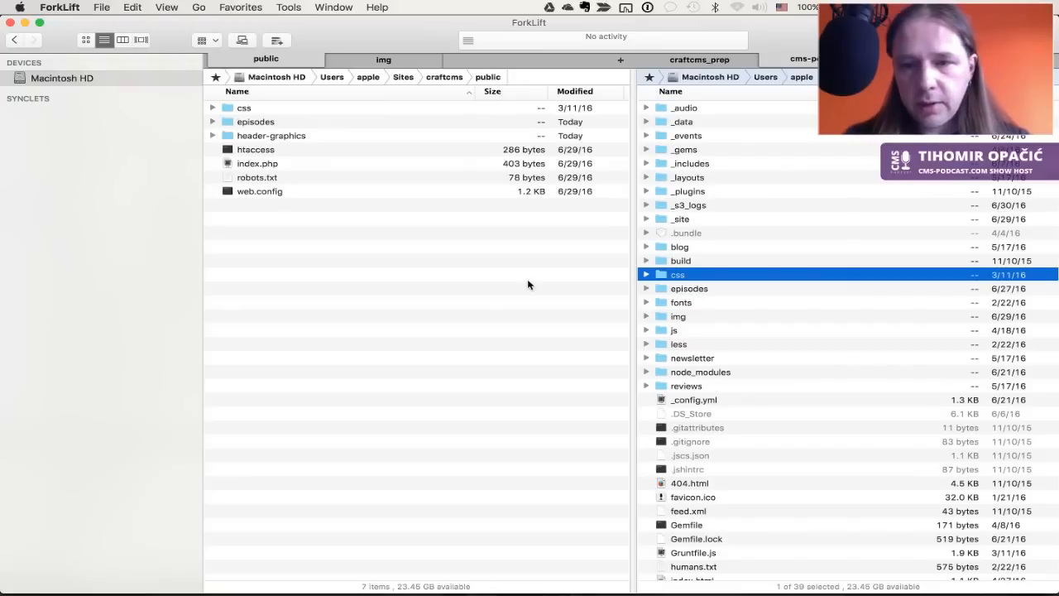
{"action": "key", "text": "Down"}
{"action": "key", "text": "Down"}
{"action": "key", "text": "Down"}
{"action": "key", "text": "F5"}
{"action": "key", "text": "Up"}
{"action": "key", "text": "F5"}
{"action": "key", "text": "super+Tab"}
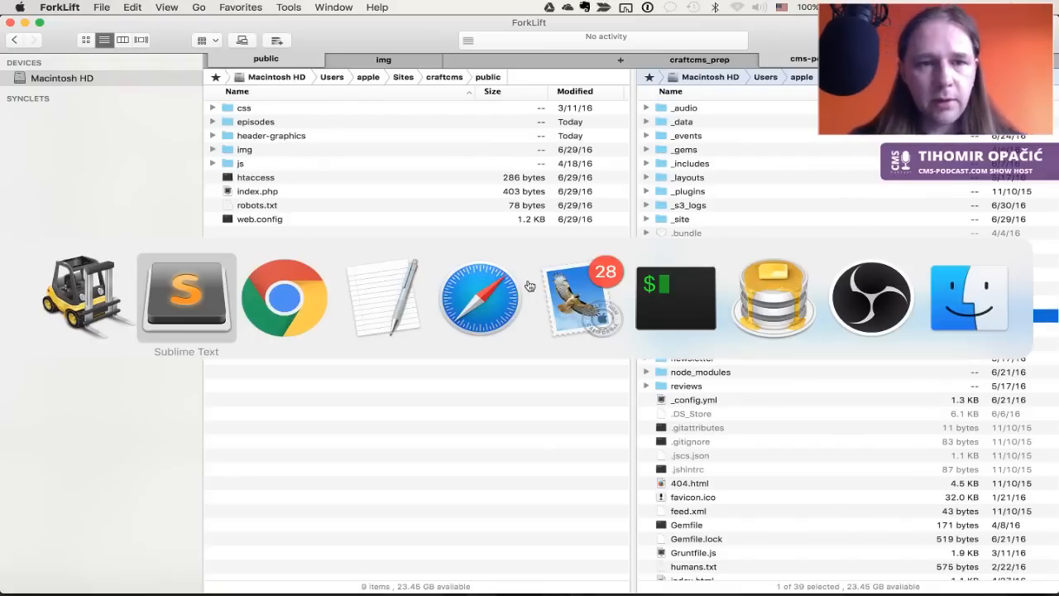
{"action": "key", "text": "super+Tab"}
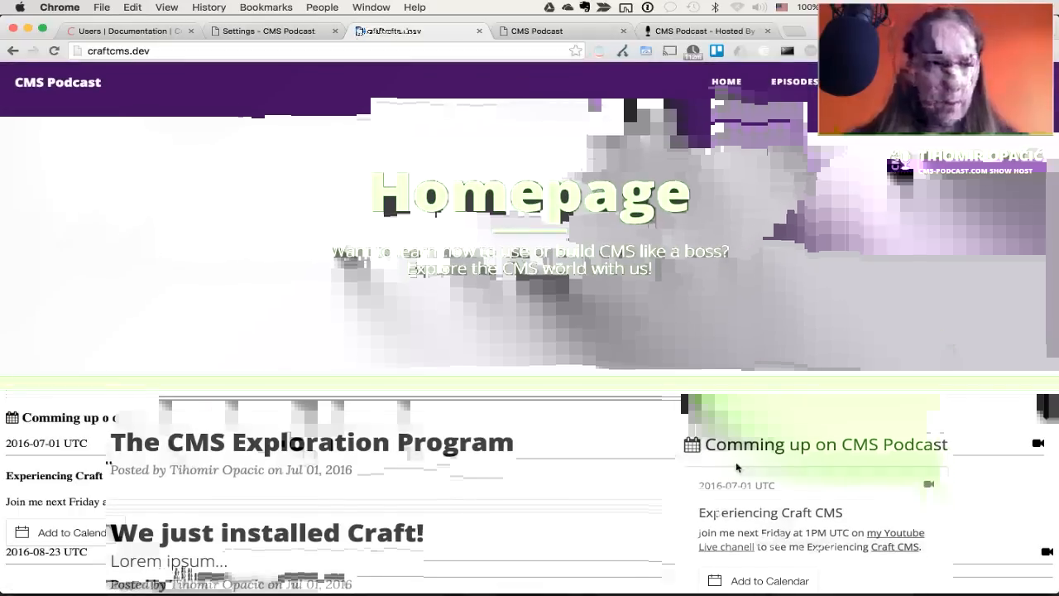
{"action": "scroll", "coordinate": [722, 492], "scroll_direction": "down", "scroll_amount": 5}
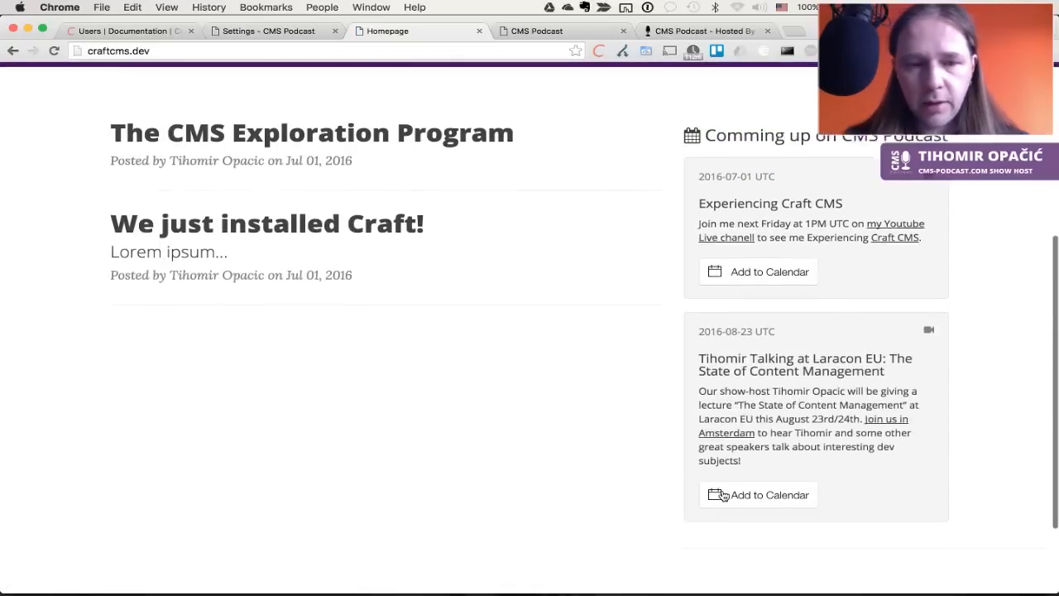
{"action": "scroll", "coordinate": [723, 495], "scroll_direction": "up", "scroll_amount": 5}
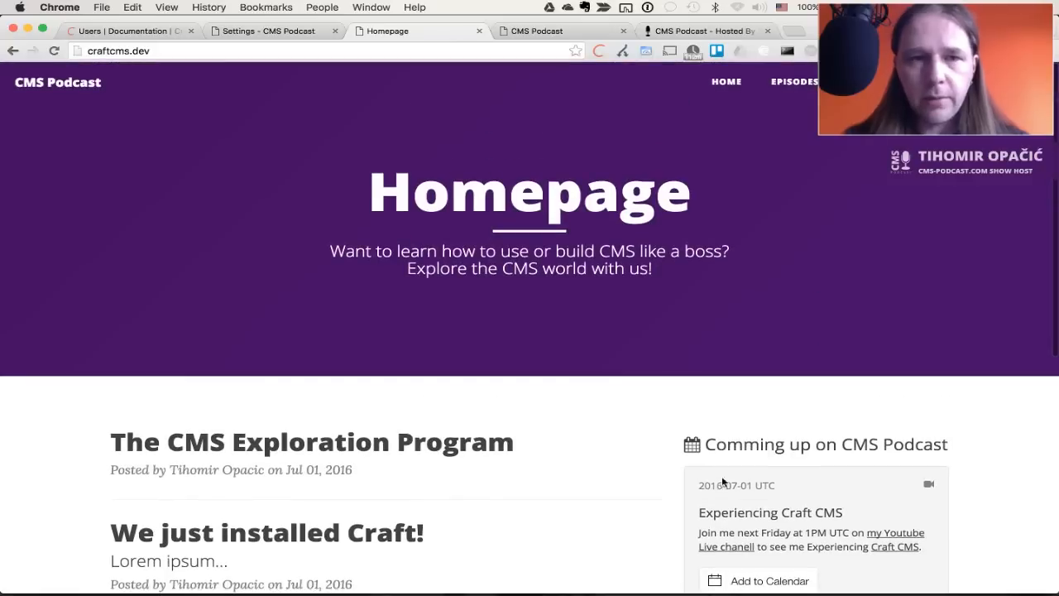
{"action": "key", "text": "ctrl+Tab"}
{"action": "key", "text": "ctrl+Tab"}
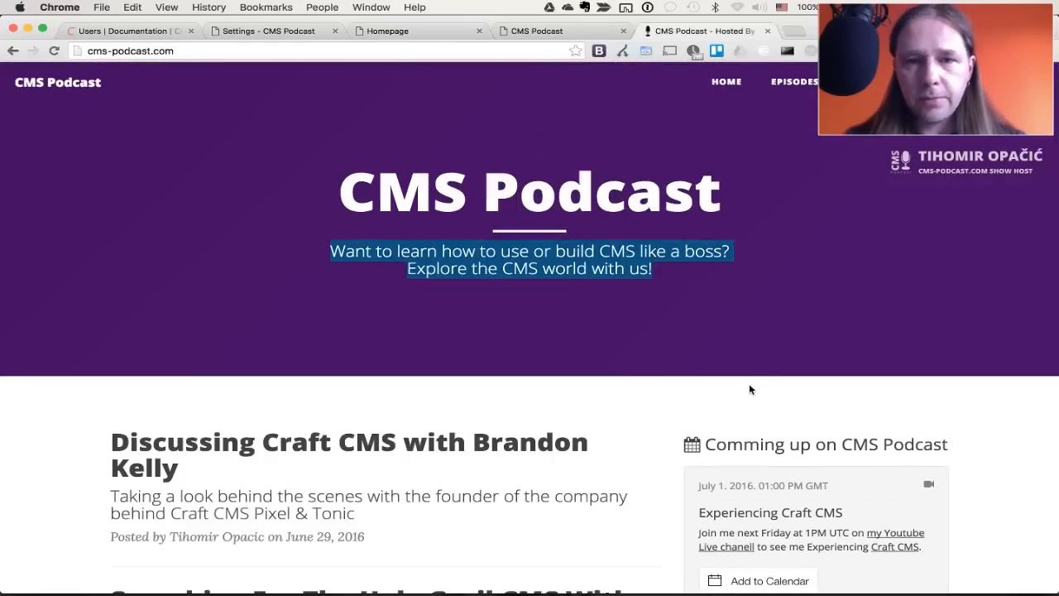
{"action": "left_click", "coordinate": [775, 328]}
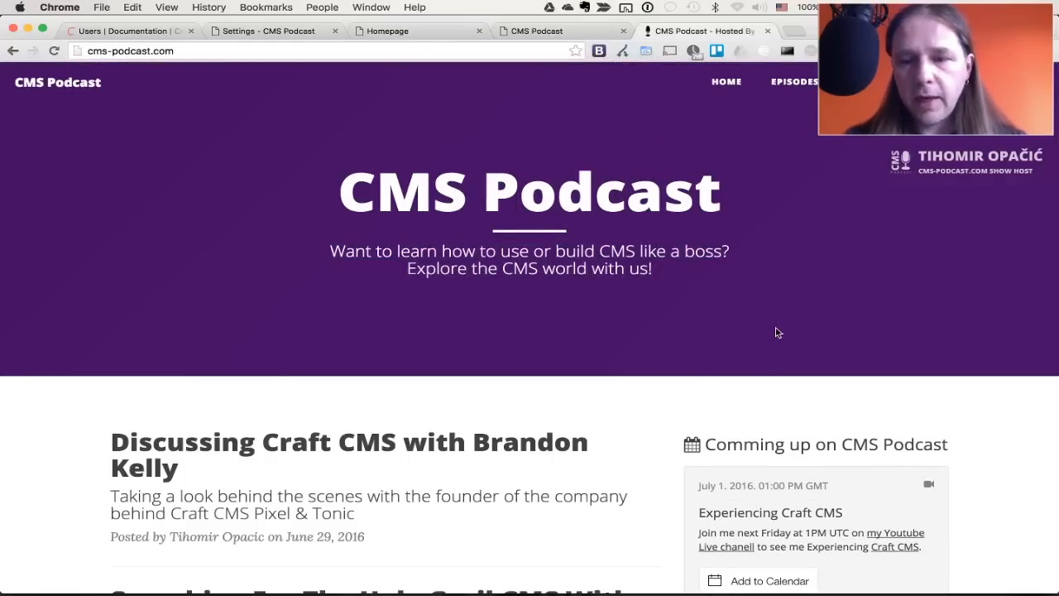
{"action": "key", "text": "ctrl+shift+Tab"}
{"action": "key", "text": "ctrl+shift+Tab"}
{"action": "key", "text": "ctrl+Tab"}
{"action": "key", "text": "ctrl+Tab"}
{"action": "left_click_drag", "start_coordinate": [733, 205], "coordinate": [329, 188]}
{"action": "key", "text": "super+c"}
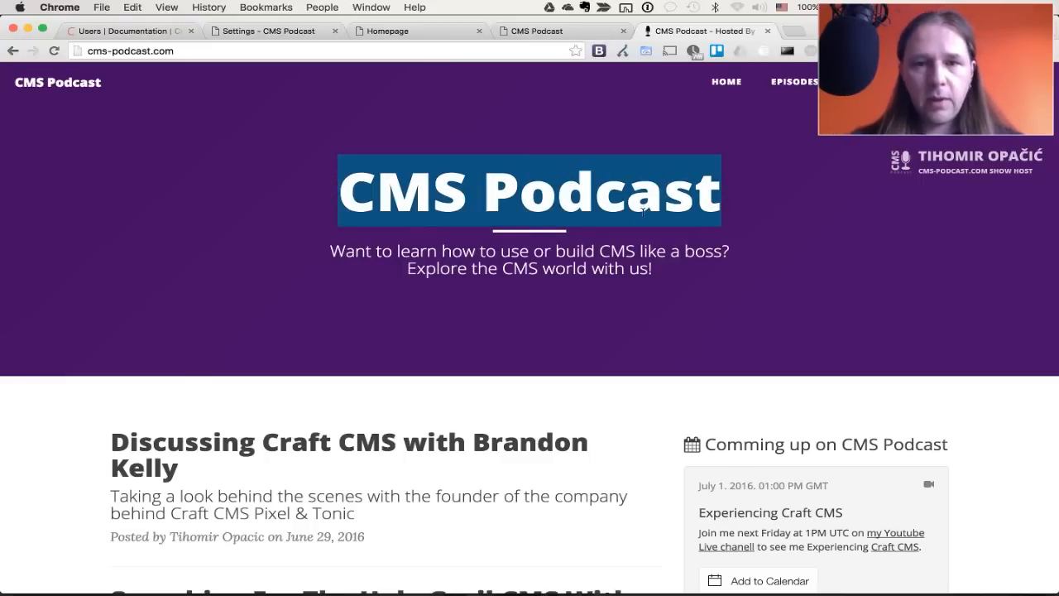
{"action": "key", "text": "ctrl+shift+Tab"}
{"action": "key", "text": "ctrl+shift+Tab"}
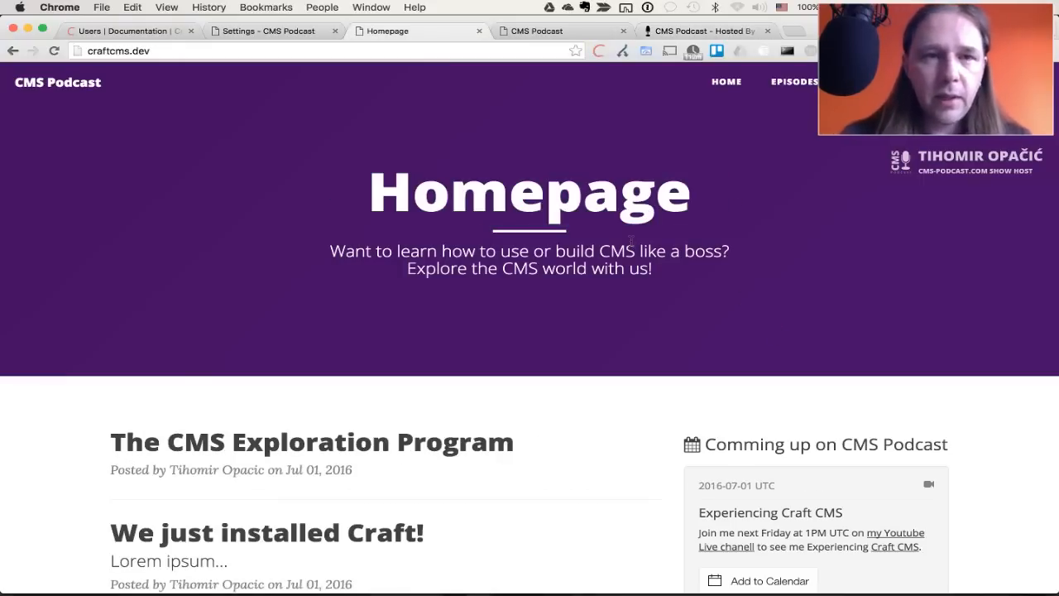
{"action": "key", "text": "ctrl+shift+Tab"}
Rename the Homepage single to 'CMS Podcast' and save it
{"action": "left_click", "coordinate": [55, 147]}
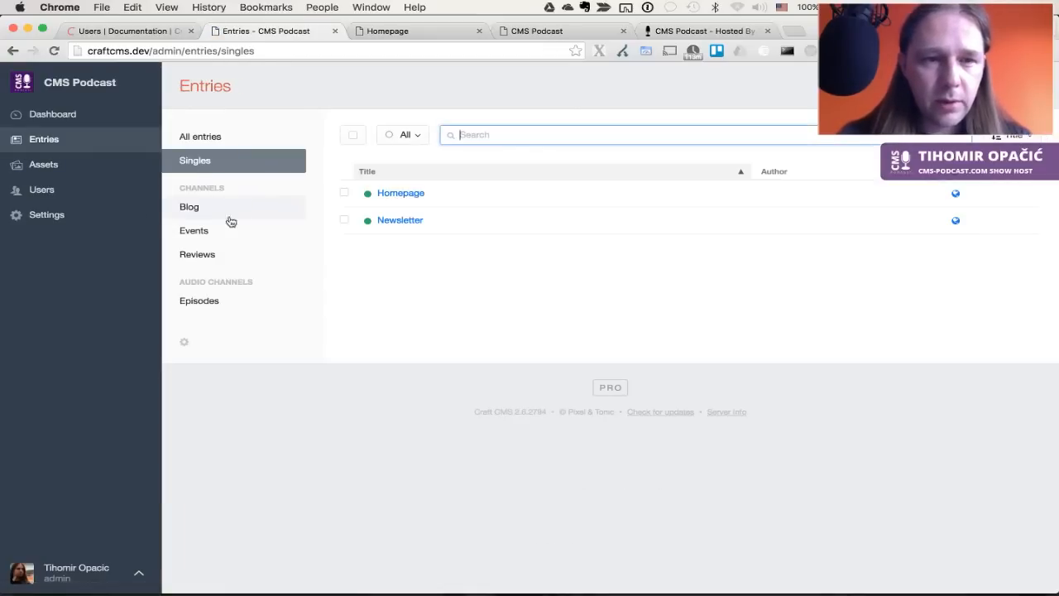
{"action": "left_click", "coordinate": [385, 196]}
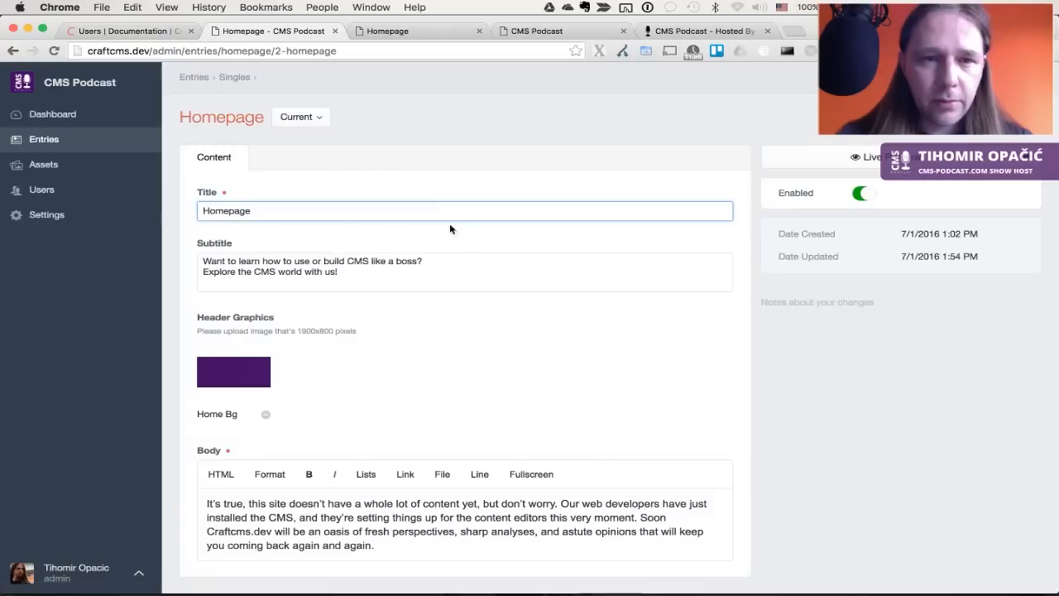
{"action": "double_click", "coordinate": [350, 217]}
{"action": "key", "text": "super+v"}
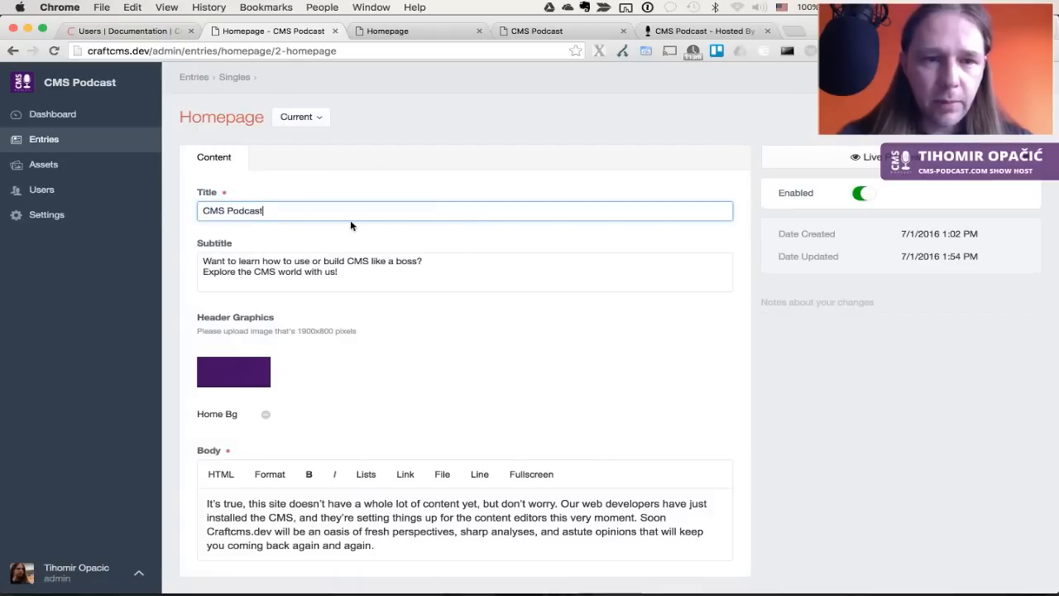
{"action": "left_click", "coordinate": [400, 284]}
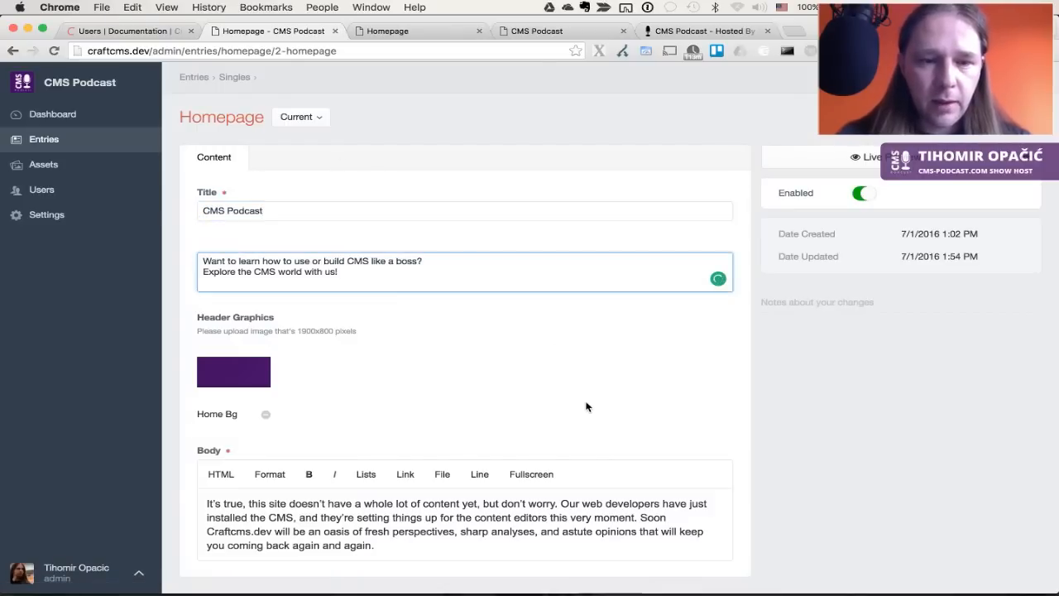
{"action": "key", "text": "super+s"}
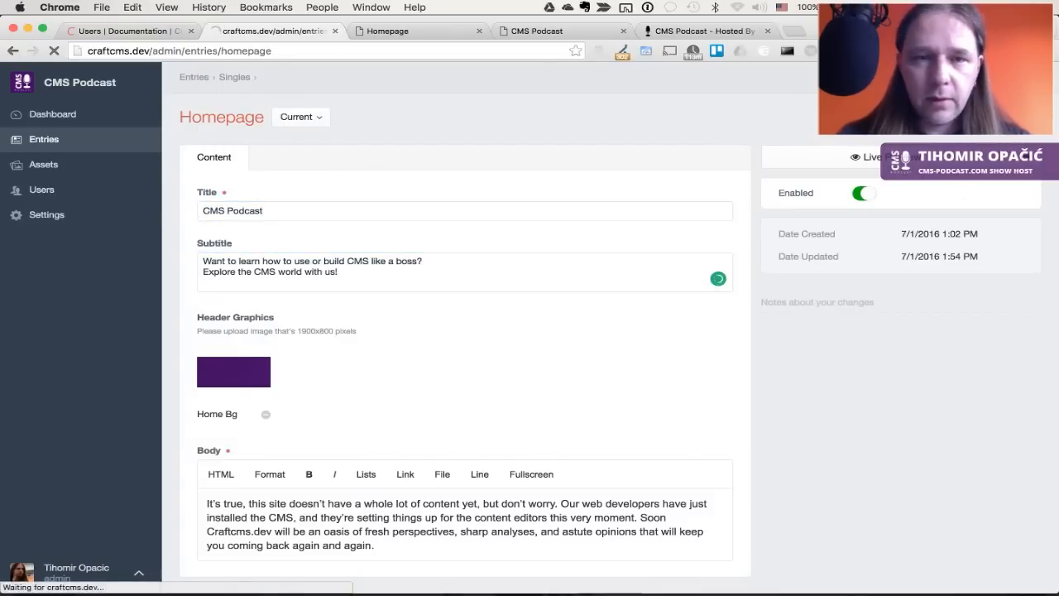
Check the new title on the local homepage, then join the subtitle onto one line and save
{"action": "key", "text": "ctrl+Tab"}
{"action": "key", "text": "super+r"}
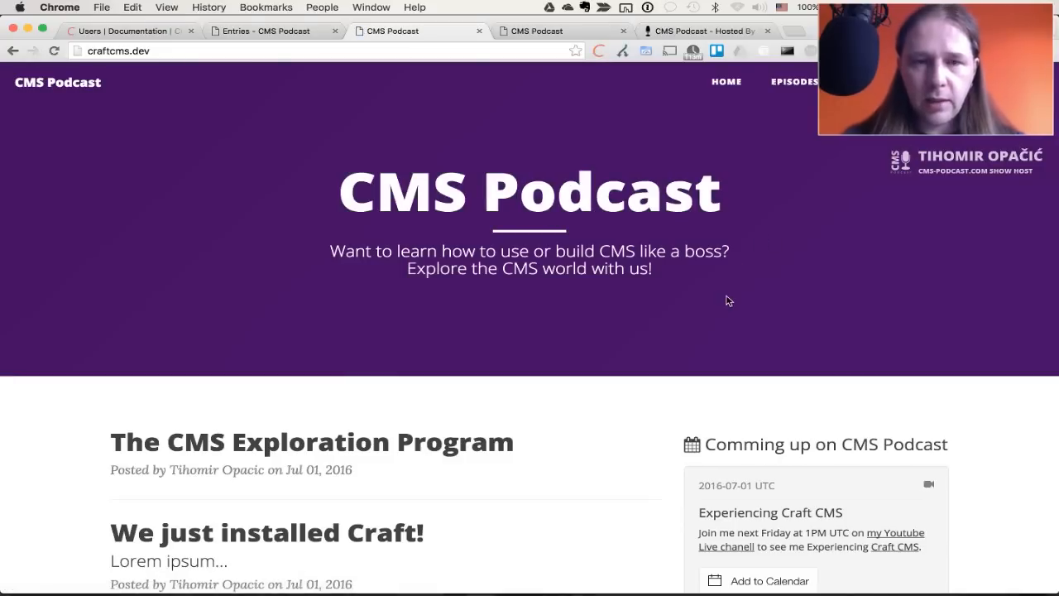
{"action": "key", "text": "ctrl+shift+Tab"}
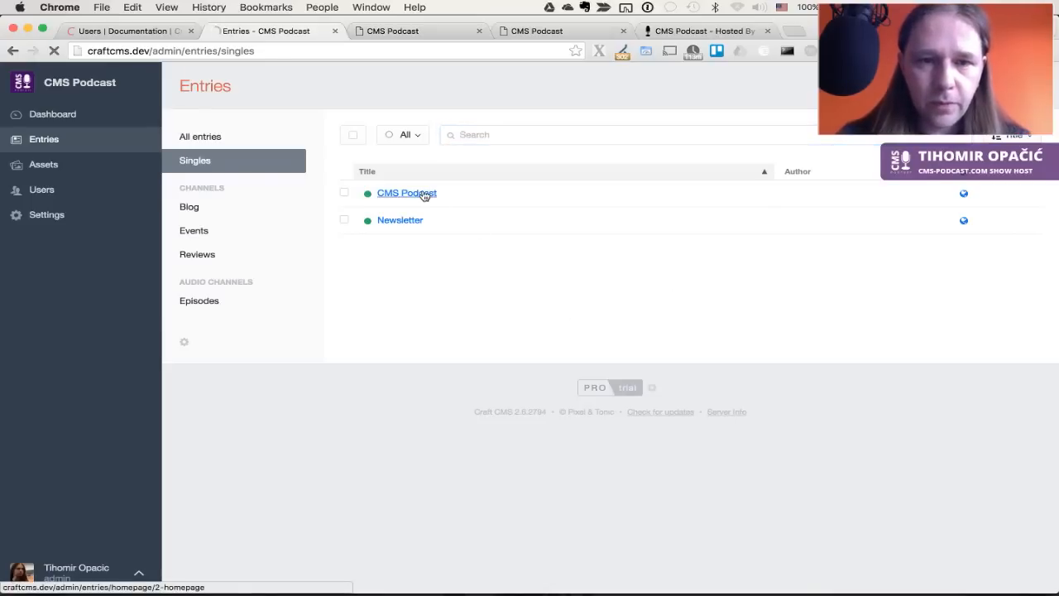
{"action": "left_click", "coordinate": [420, 193]}
{"action": "left_click", "coordinate": [428, 280]}
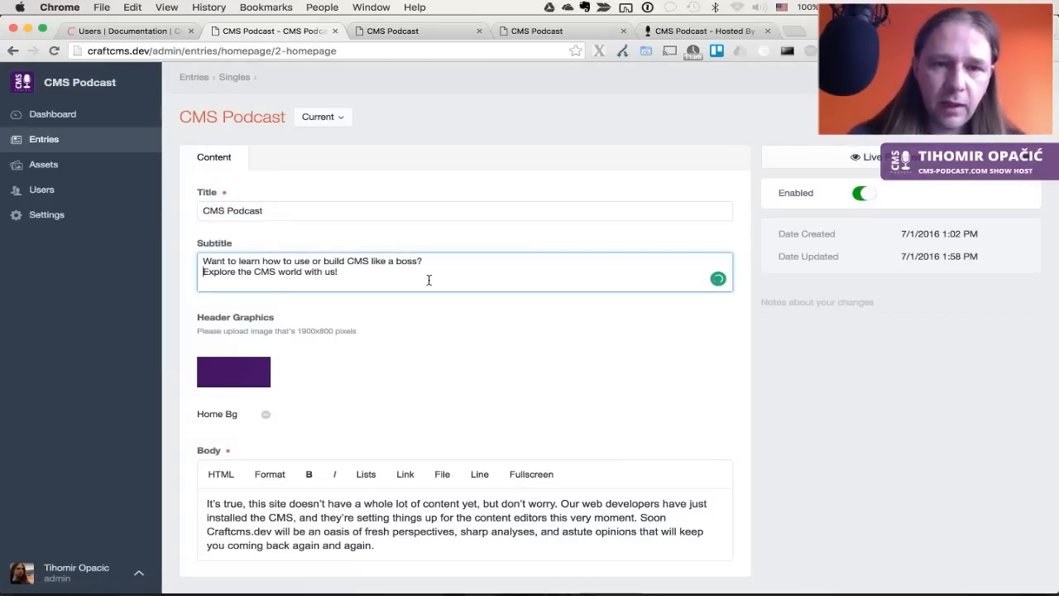
{"action": "key", "text": "super+Left"}
{"action": "key", "text": "BackSpace"}
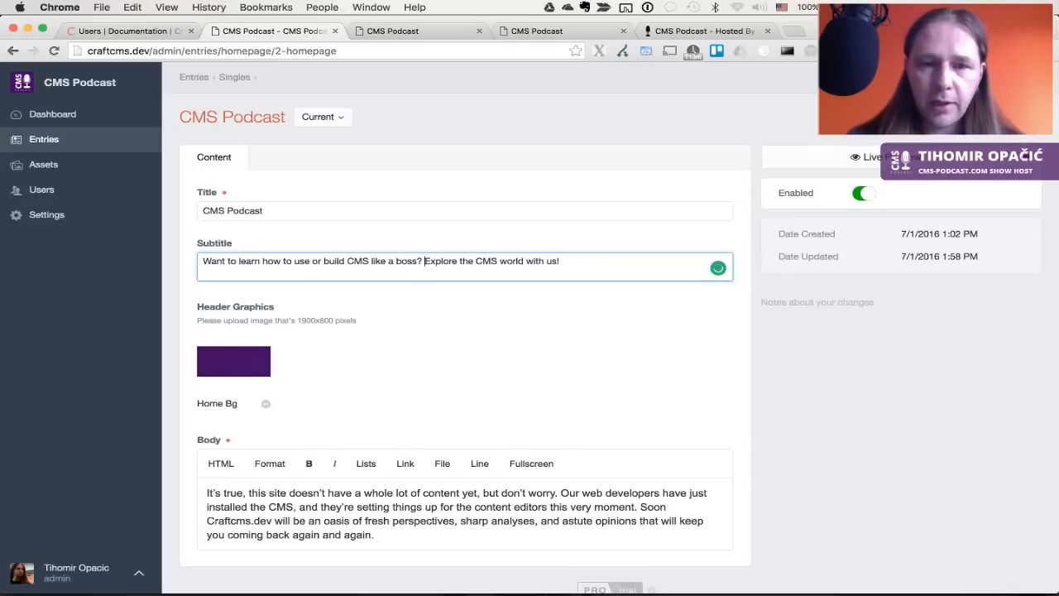
{"action": "key", "text": "super+s"}
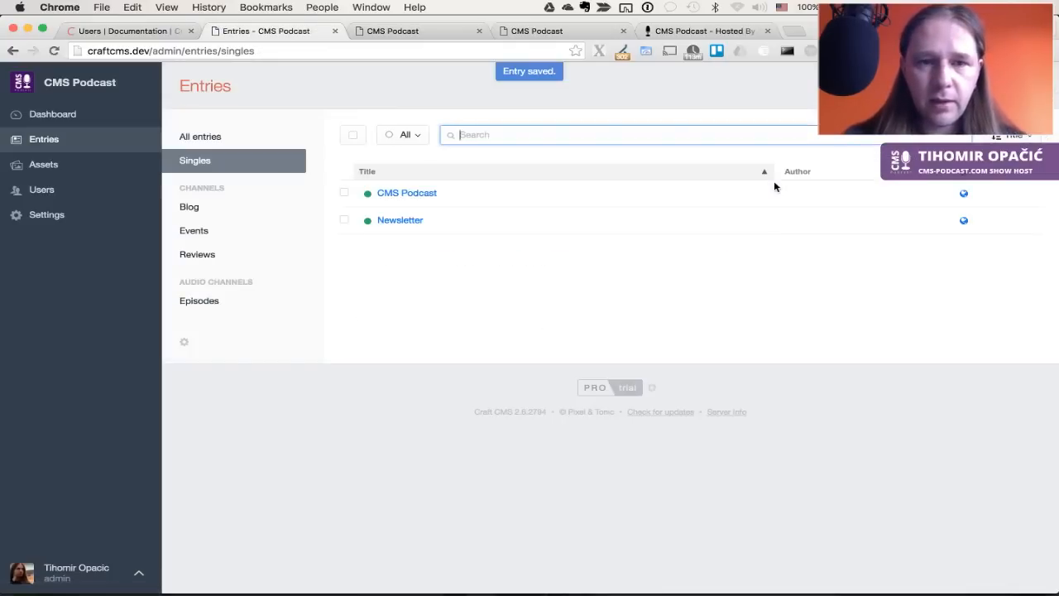
Review the one-line subtitle on the homepage, then restore the line break before 'Explore' and re-save
{"action": "key", "text": "super+alt+Right"}
{"action": "key", "text": "super+r"}
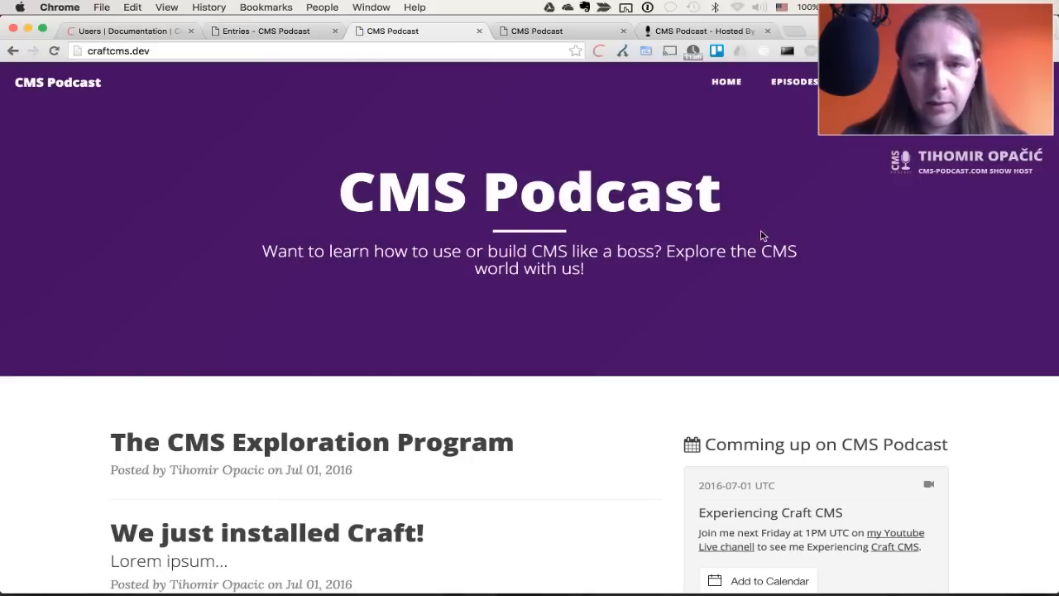
{"action": "left_click_drag", "start_coordinate": [667, 250], "coordinate": [586, 270]}
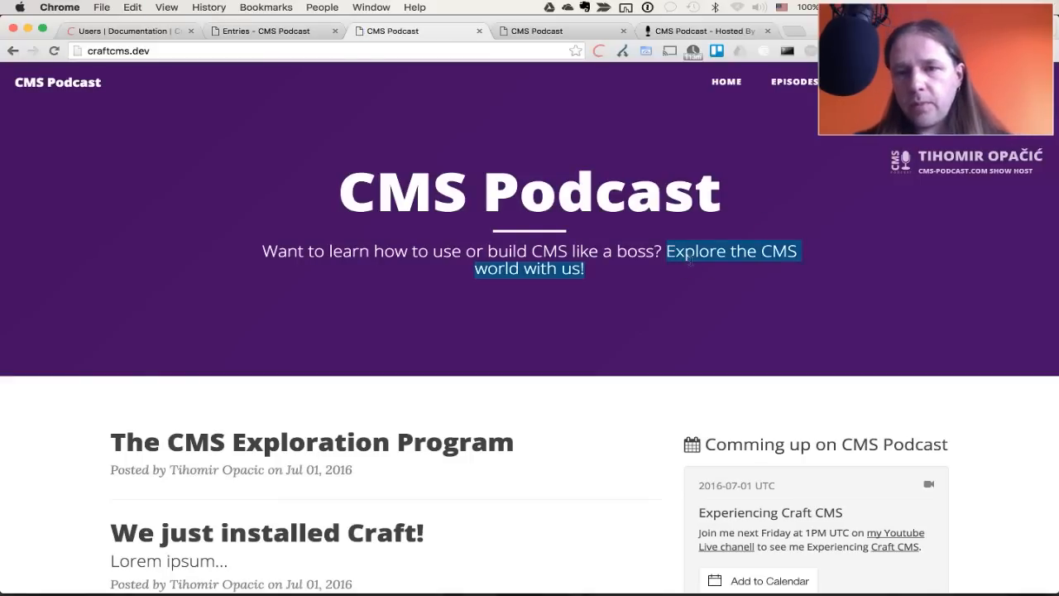
{"action": "key", "text": "super+alt+Left"}
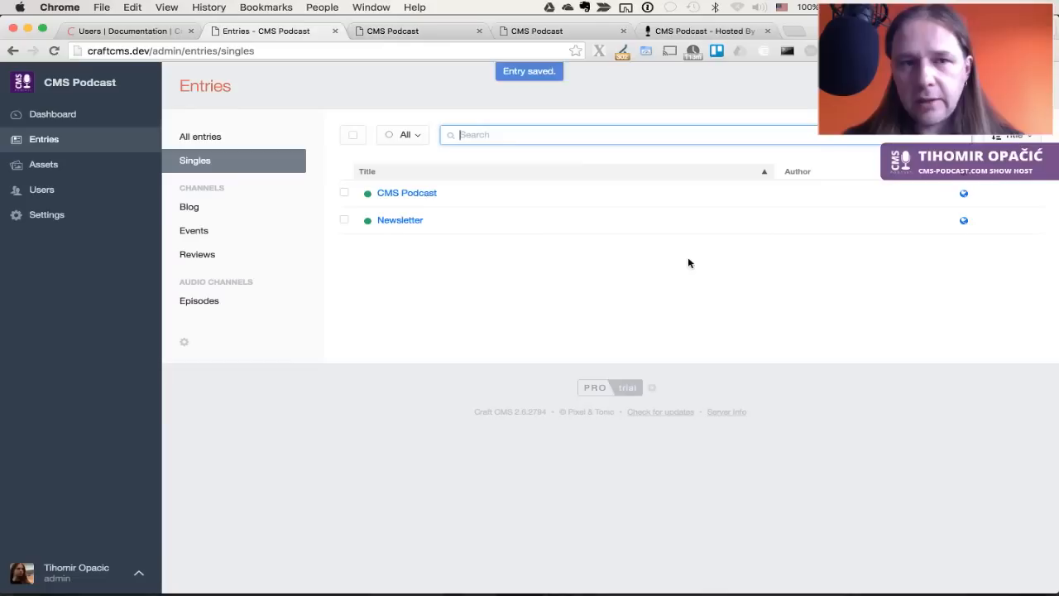
{"action": "left_click", "coordinate": [419, 194]}
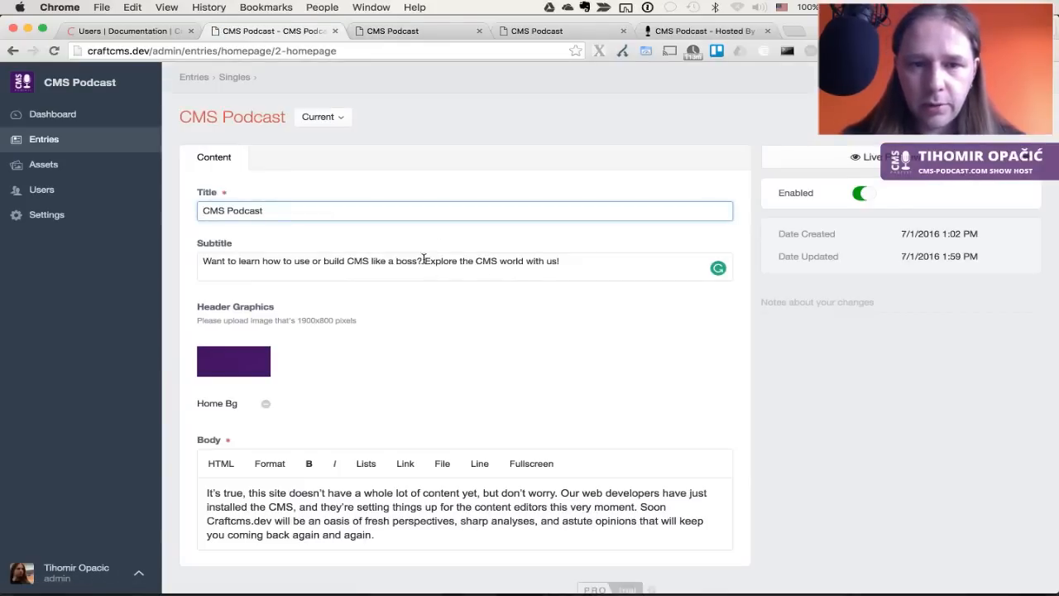
{"action": "left_click", "coordinate": [423, 260]}
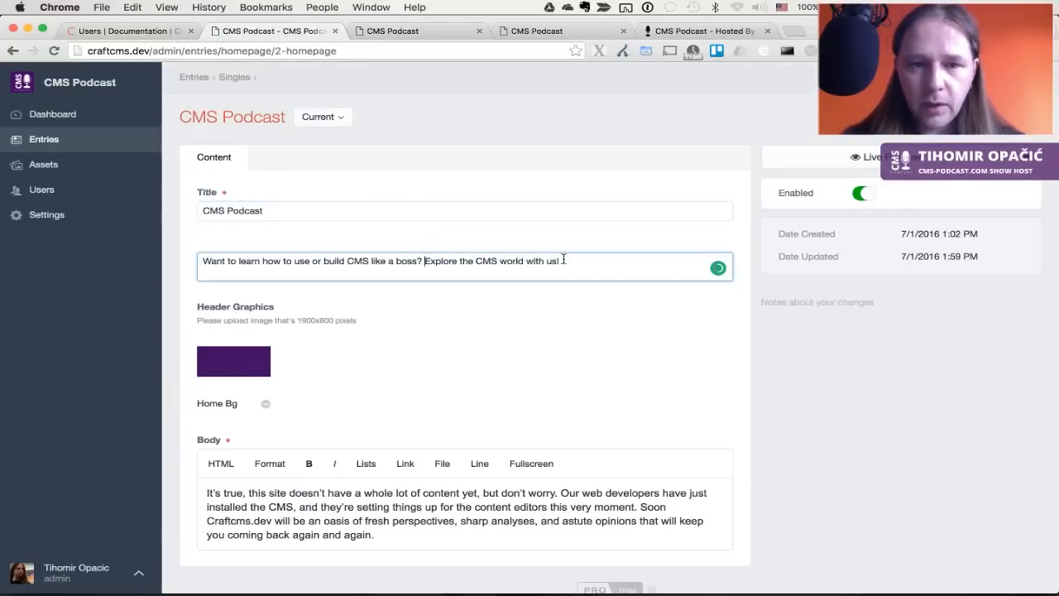
{"action": "key", "text": "Return"}
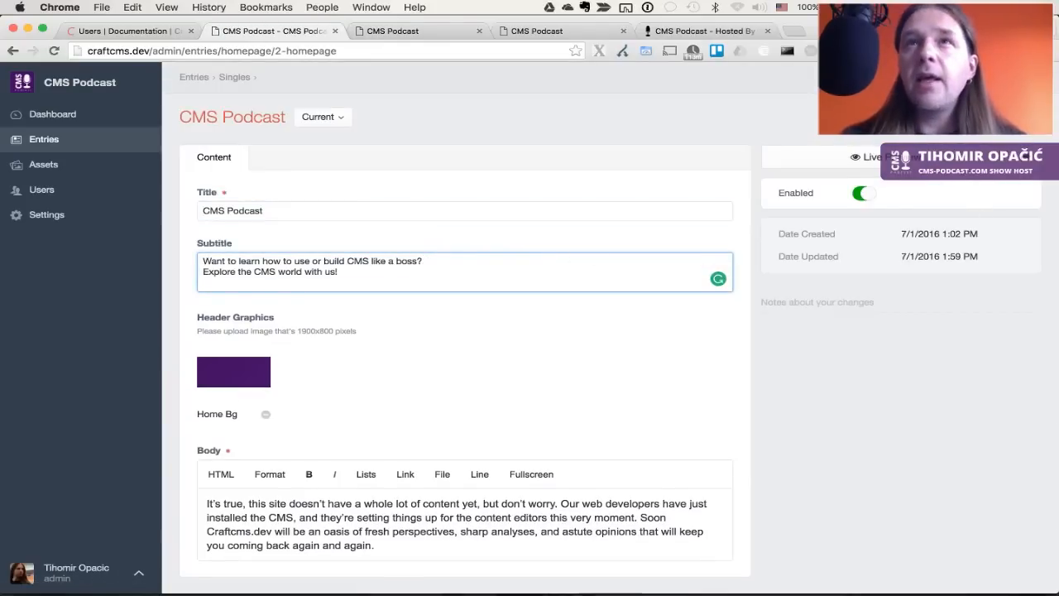
{"action": "key", "text": "super+s"}
{"action": "key", "text": "super+Tab"}
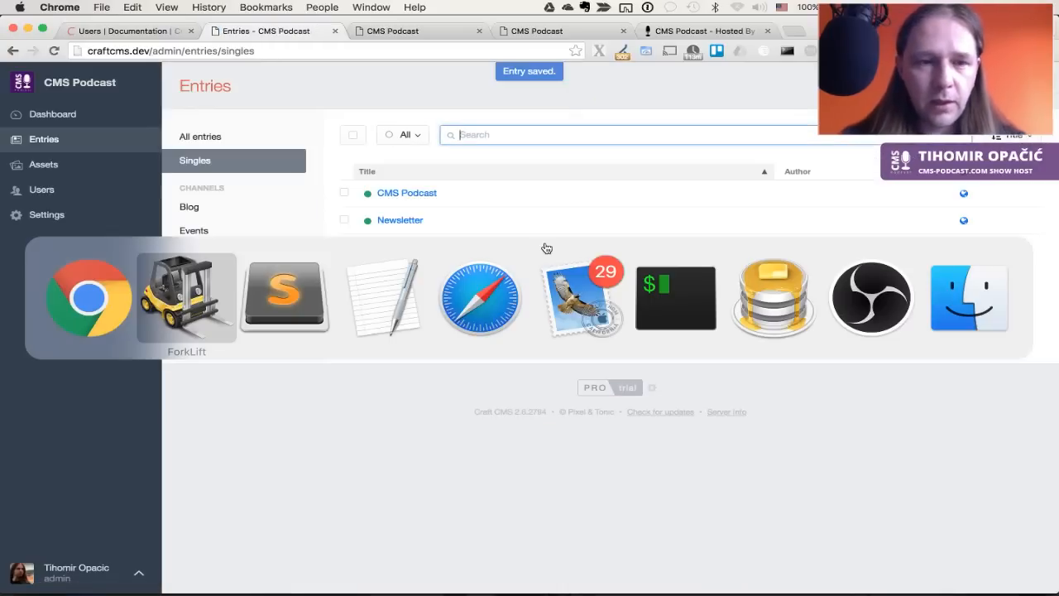
Open layout-category.html in Sublime Text and look over its post-title heading lines
{"action": "key", "text": "super+Tab"}
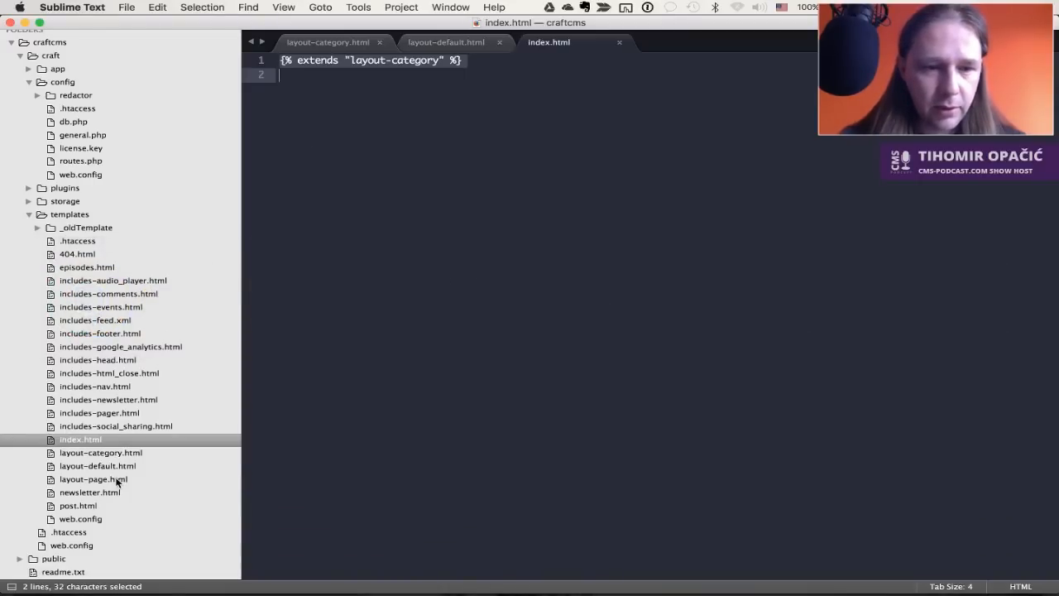
{"action": "left_click", "coordinate": [130, 453]}
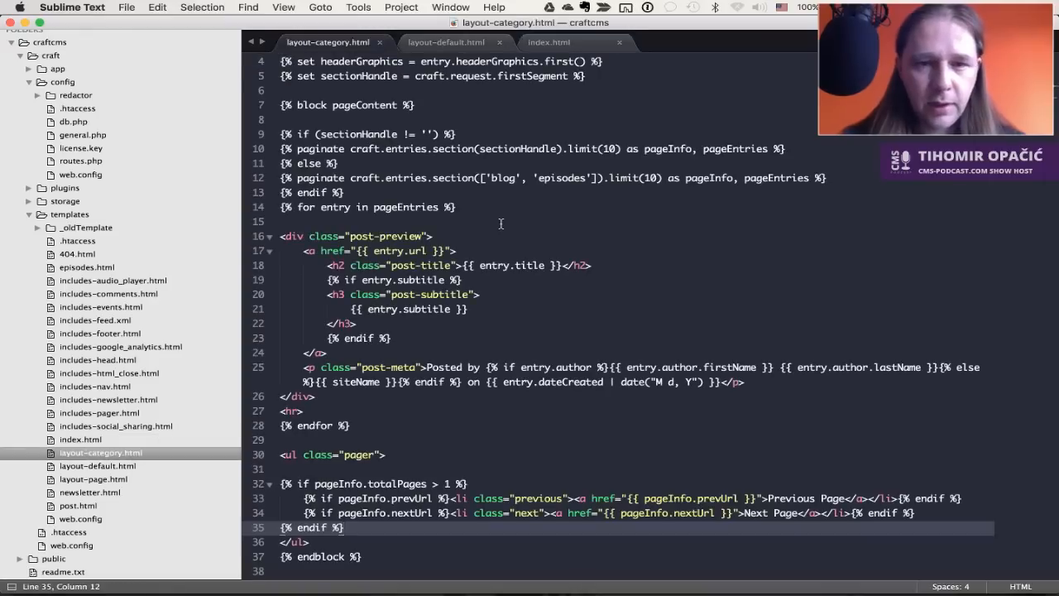
{"action": "left_click", "coordinate": [567, 242]}
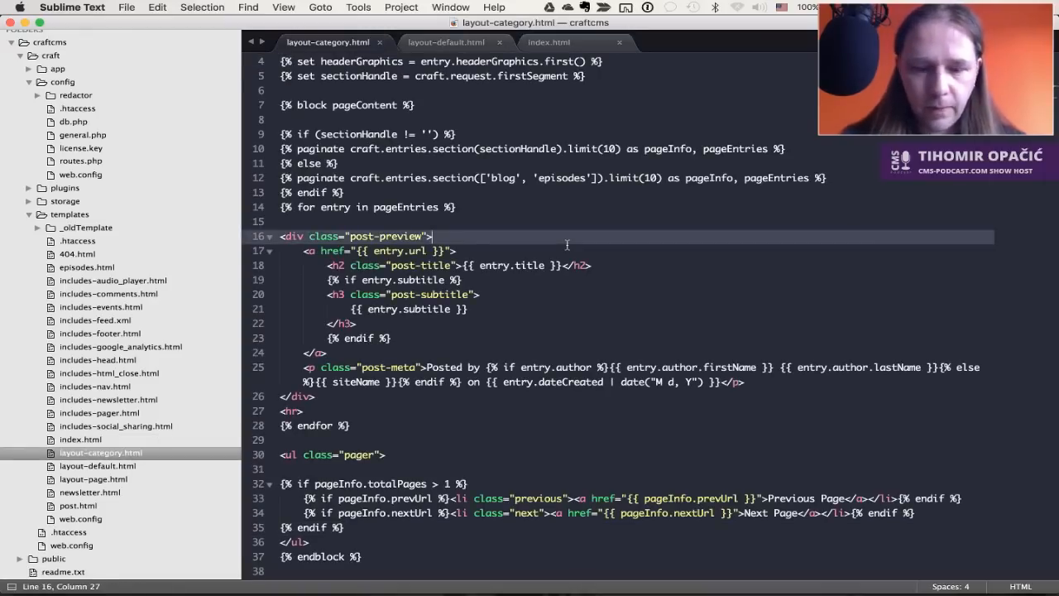
{"action": "key", "text": "super+f"}
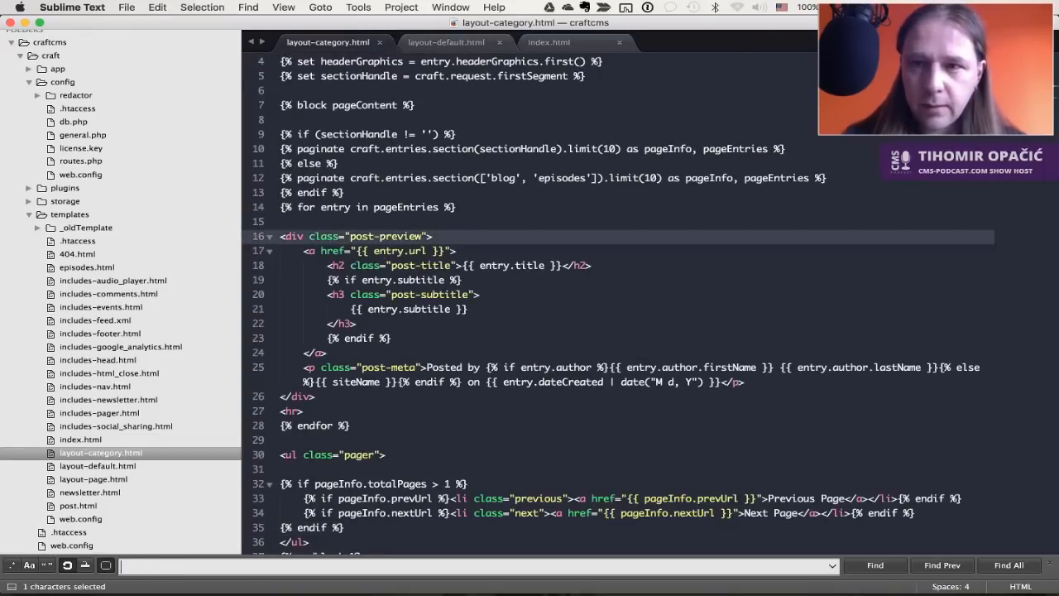
{"action": "key", "text": "Escape"}
{"action": "left_click", "coordinate": [661, 266]}
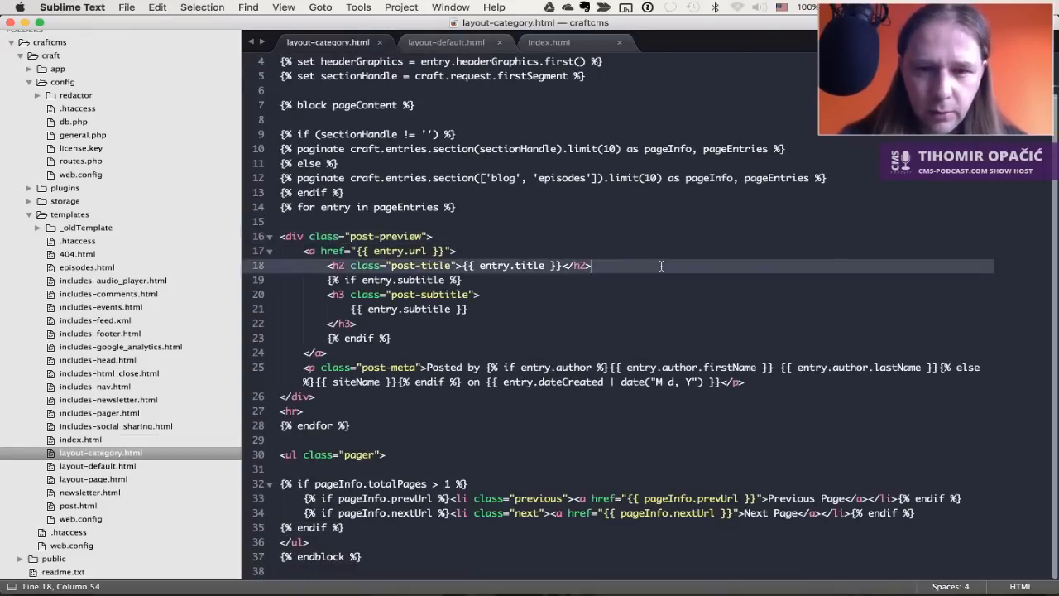
{"action": "scroll", "coordinate": [661, 265], "scroll_direction": "up", "scroll_amount": 3}
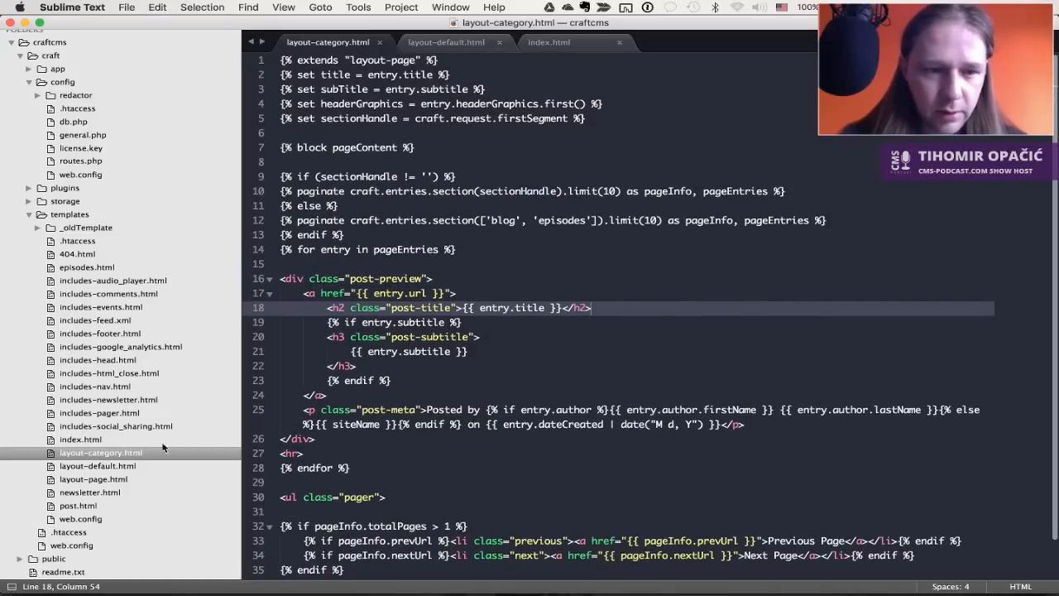
Close layout-default.html, then review the subtitle output on line 21 and the <hr> on line 27
{"action": "left_click", "coordinate": [123, 467]}
{"action": "key", "text": "super+w"}
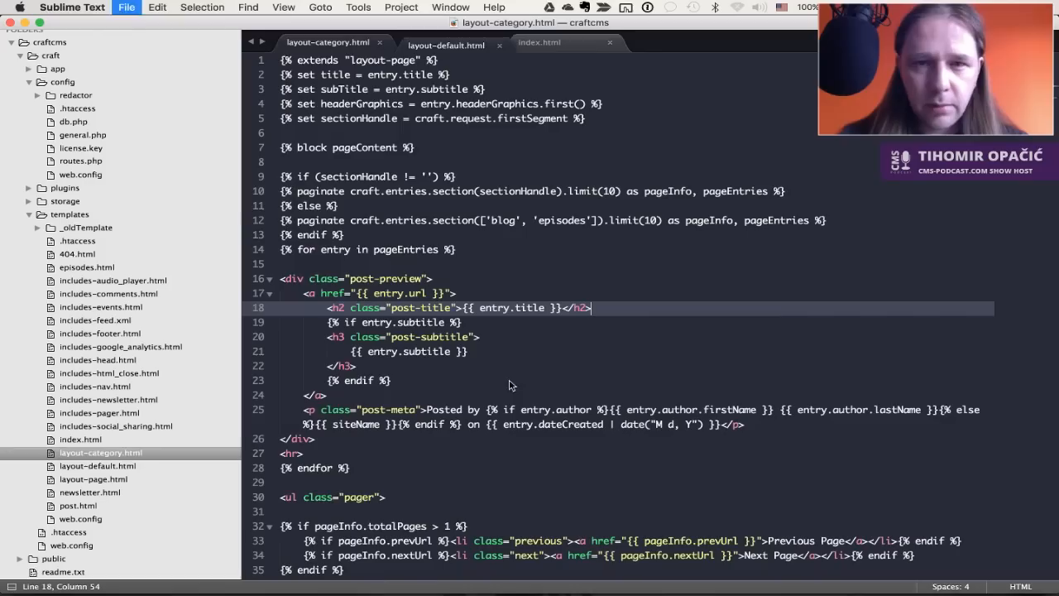
{"action": "left_click", "coordinate": [423, 204]}
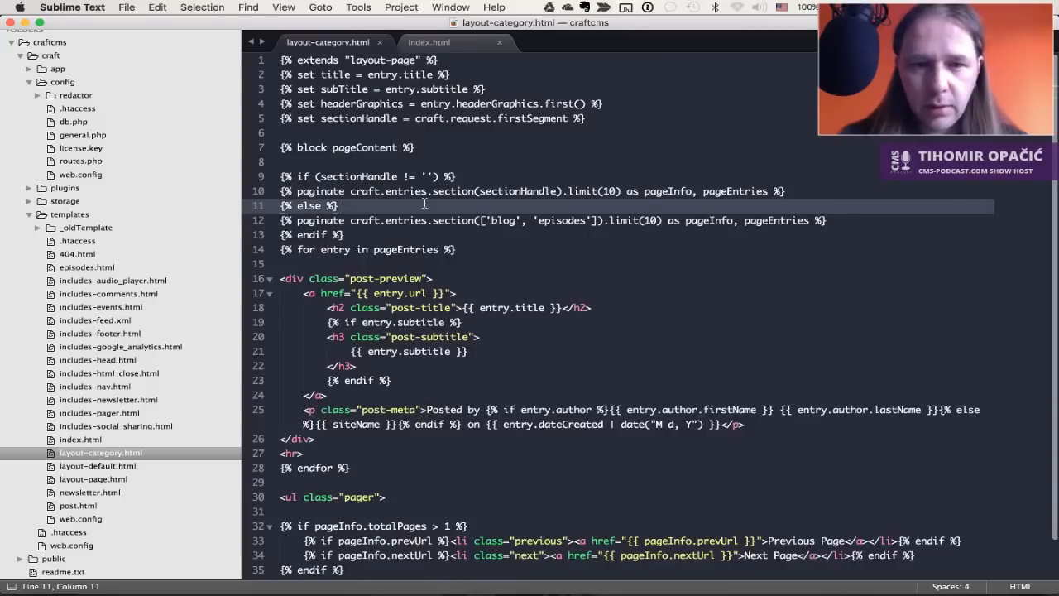
{"action": "scroll", "coordinate": [423, 204], "scroll_direction": "down", "scroll_amount": 1}
{"action": "left_click", "coordinate": [454, 335]}
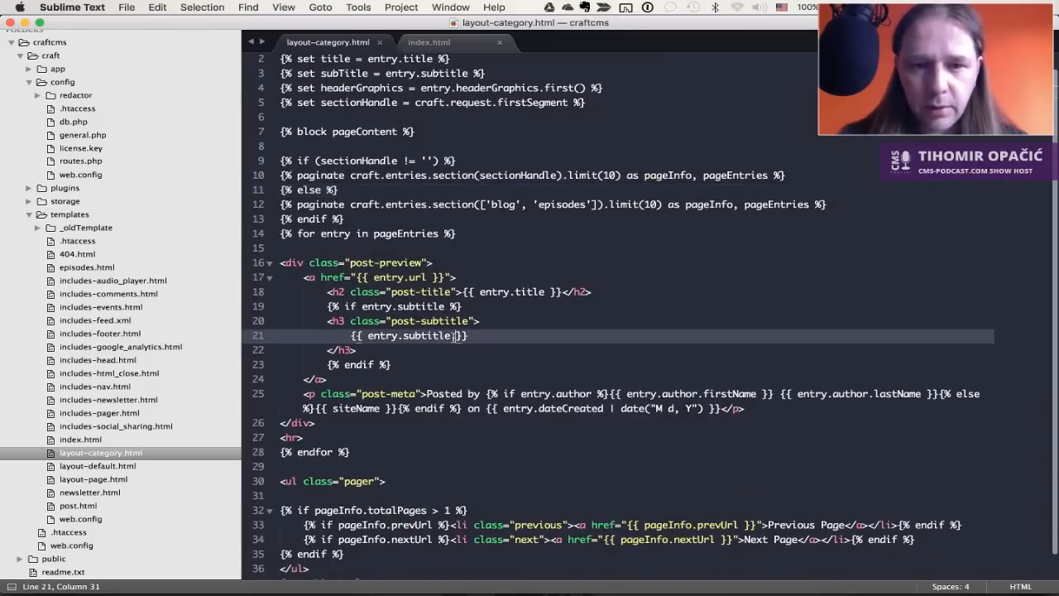
{"action": "scroll", "coordinate": [523, 353], "scroll_direction": "down", "scroll_amount": 2}
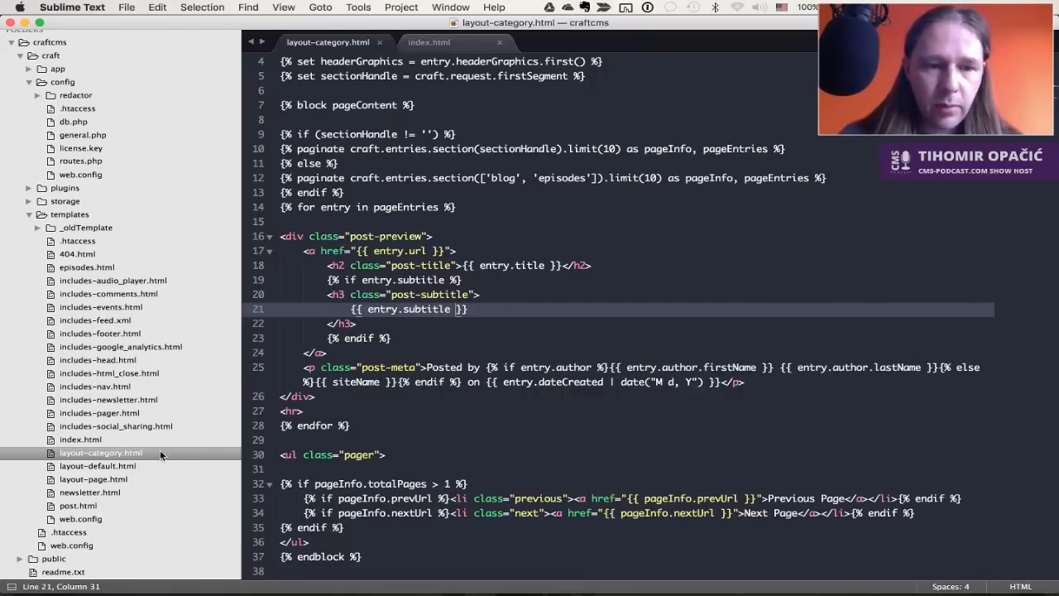
{"action": "left_click", "coordinate": [428, 408]}
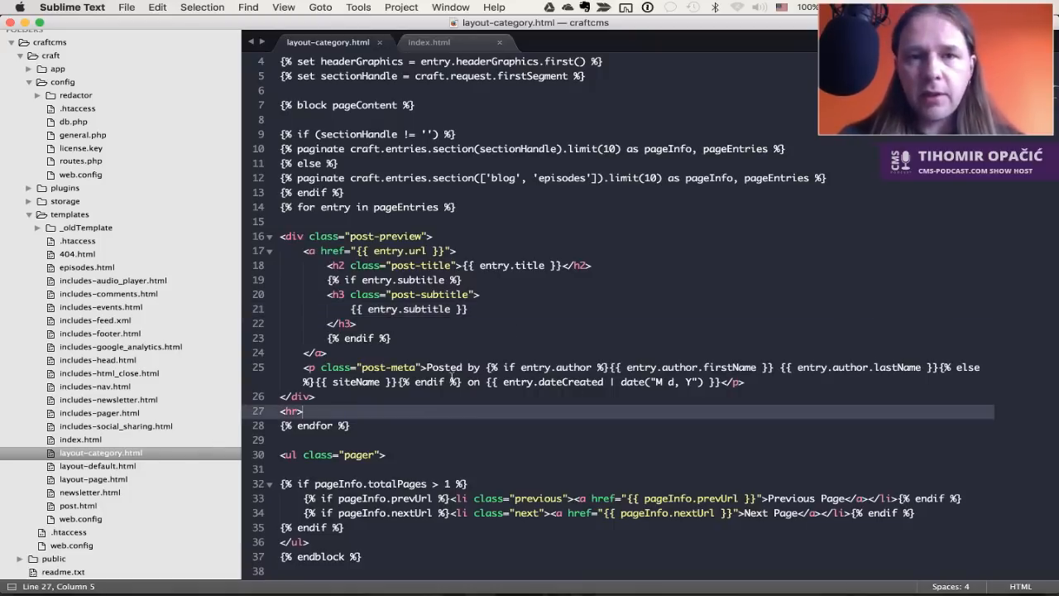
{"action": "key", "text": "ctrl+Tab"}
Open the front-end craftcms.dev Episodes page, scroll through it, then return to Home
{"action": "key", "text": "super+Tab"}
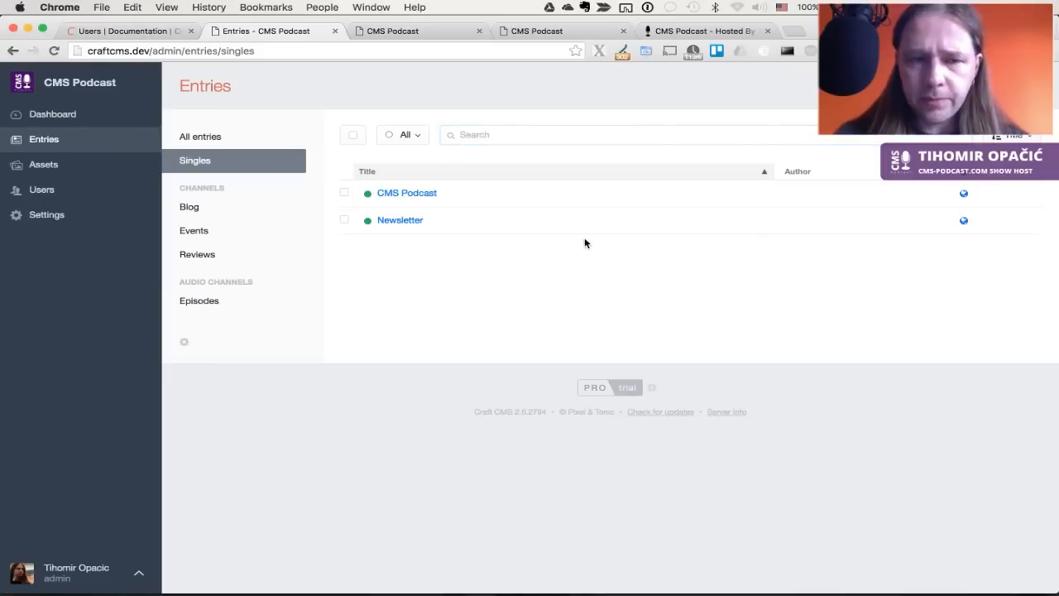
{"action": "key", "text": "ctrl+Tab"}
{"action": "key", "text": "ctrl+shift+Tab"}
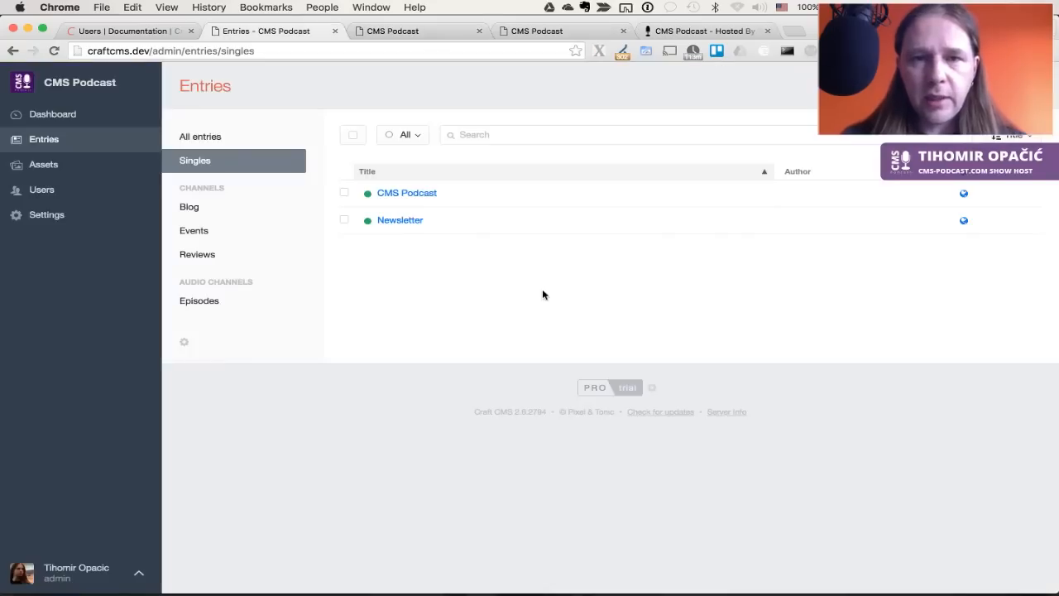
{"action": "key", "text": "ctrl+shift+Tab"}
{"action": "key", "text": "ctrl+Tab"}
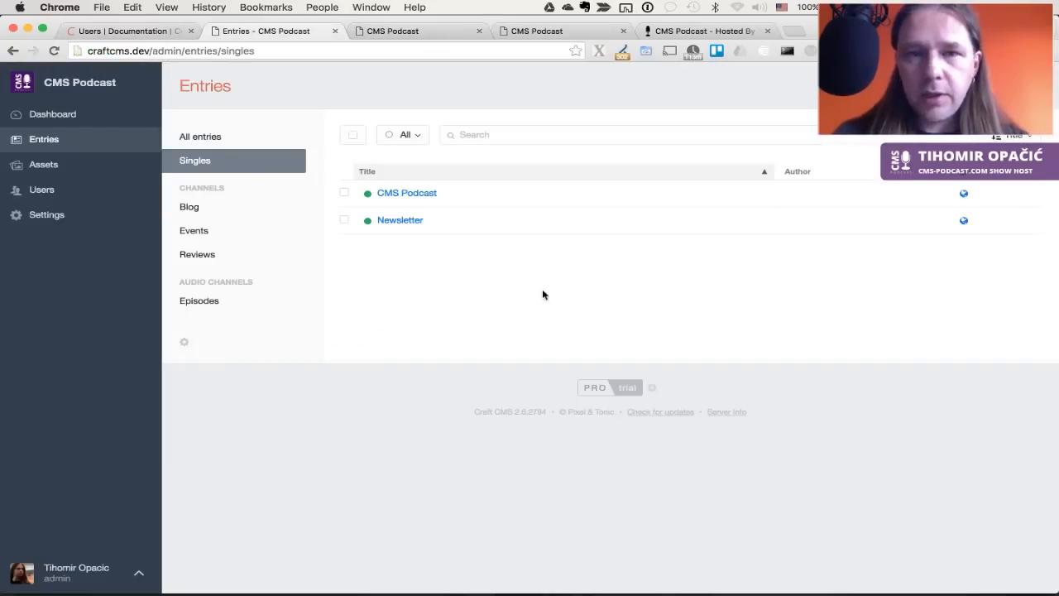
{"action": "key", "text": "ctrl+Tab"}
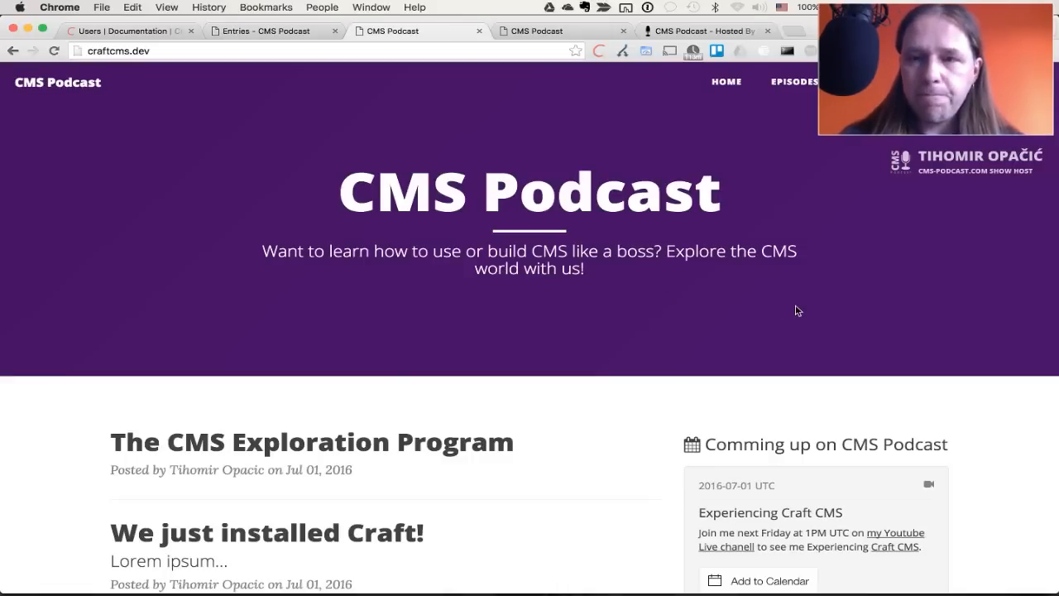
{"action": "left_click", "coordinate": [793, 83]}
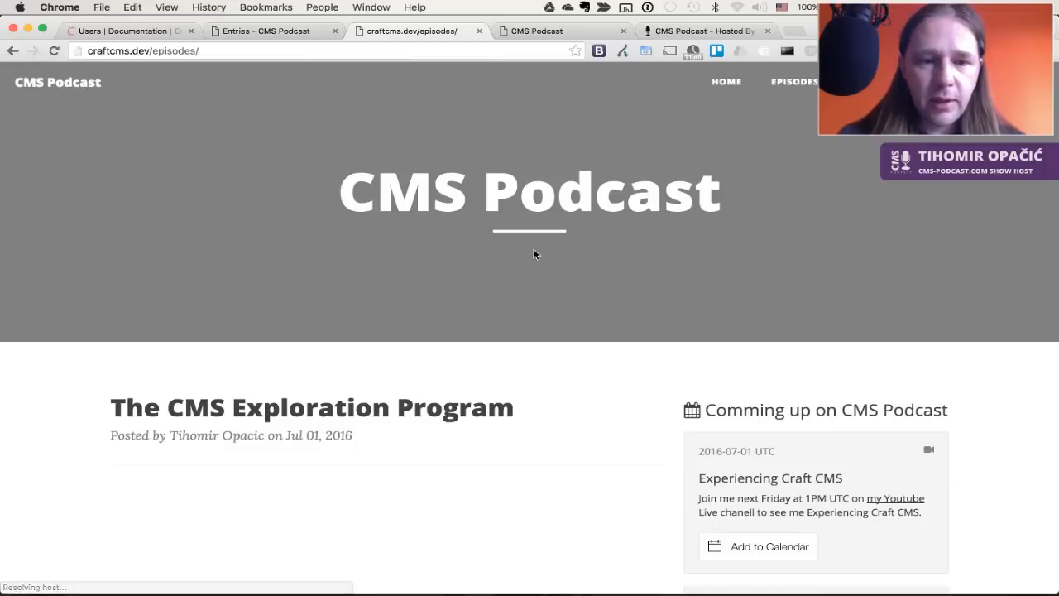
{"action": "scroll", "coordinate": [615, 298], "scroll_direction": "down", "scroll_amount": 3}
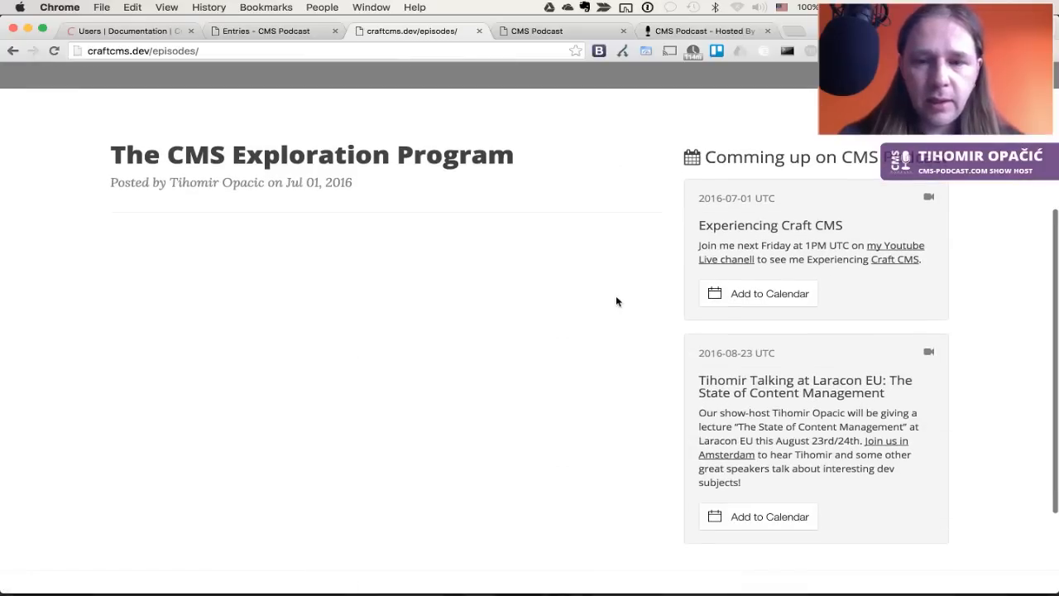
{"action": "scroll", "coordinate": [616, 302], "scroll_direction": "up", "scroll_amount": 3}
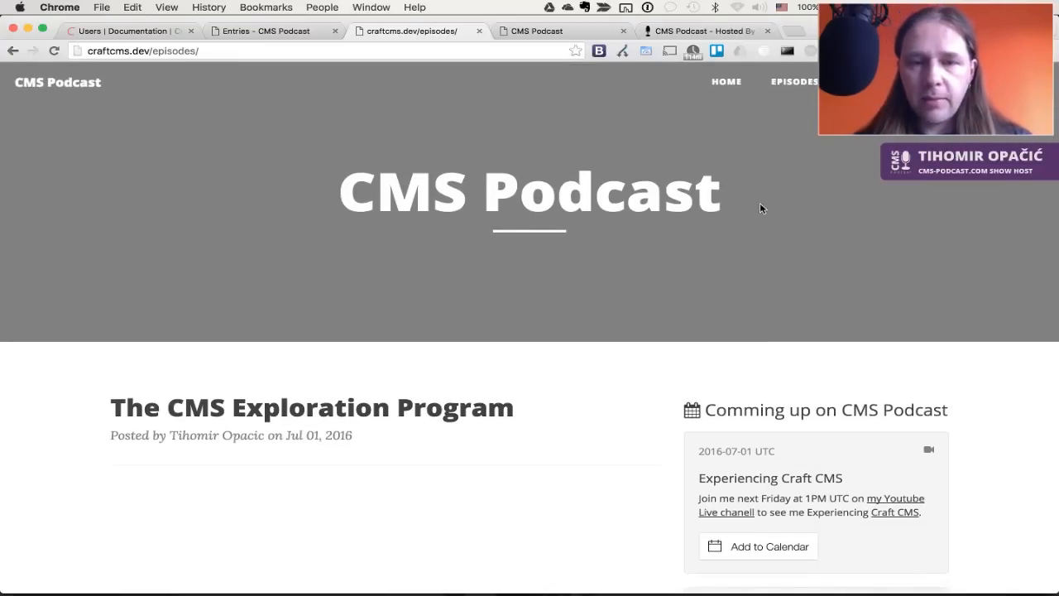
{"action": "left_click", "coordinate": [726, 81]}
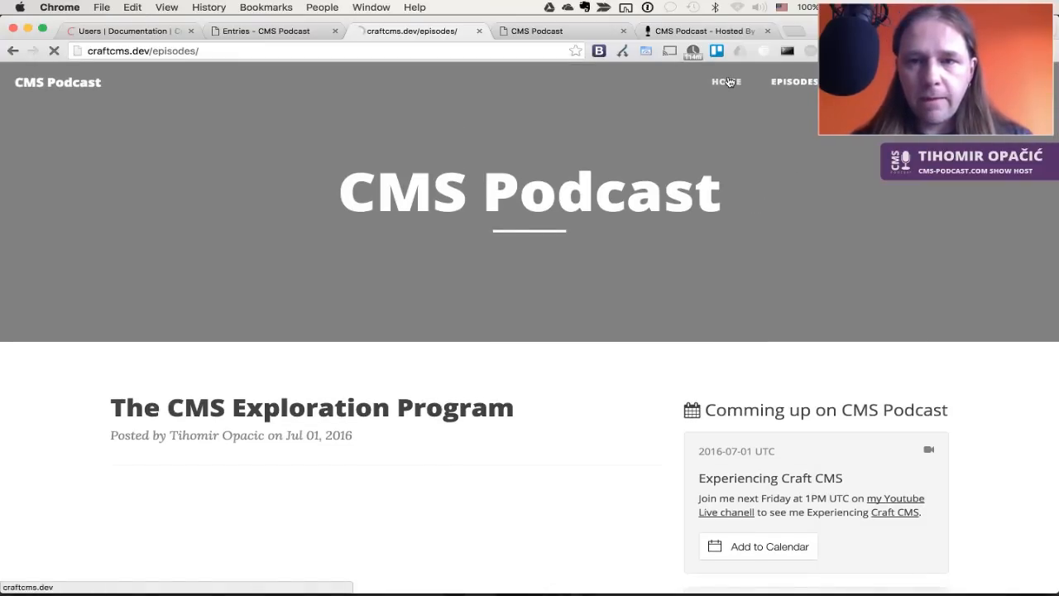
In layout-category.html, inspect the line 9 section condition and how sectionHandle comes from firstSegment
{"action": "key", "text": "super+Tab"}
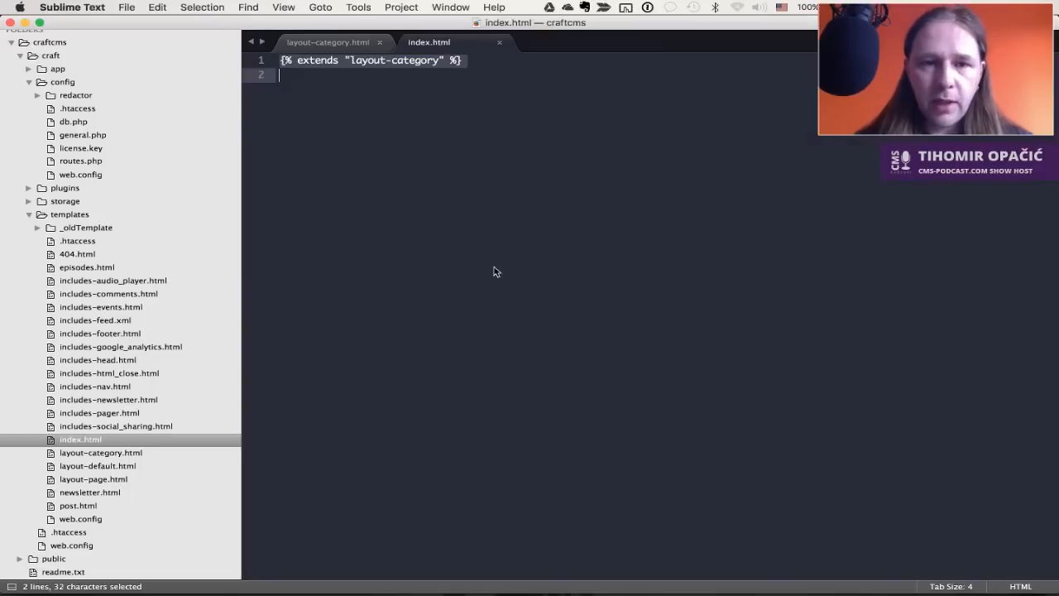
{"action": "key", "text": "ctrl+Tab"}
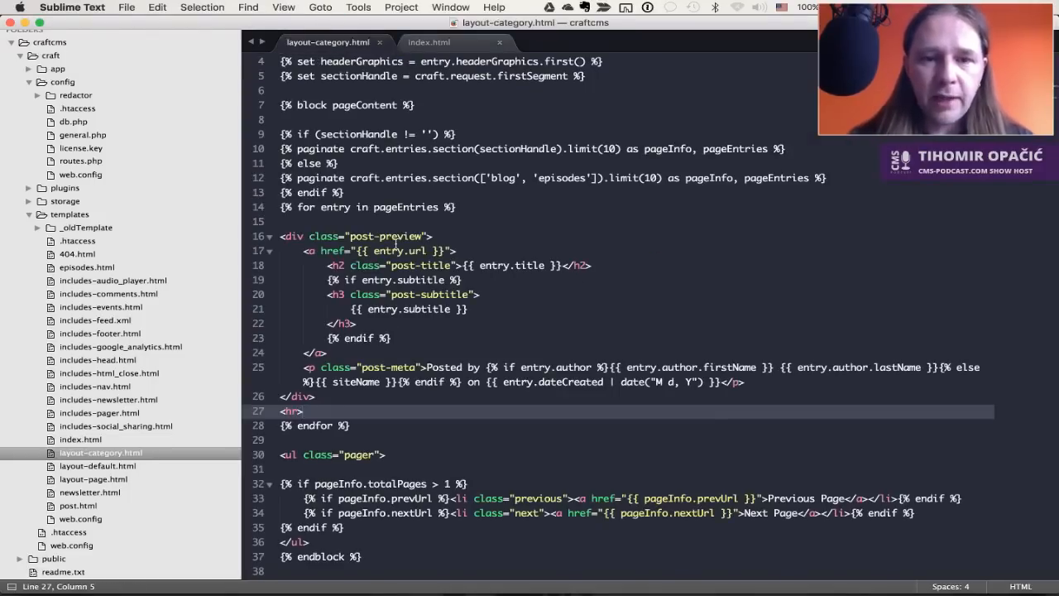
{"action": "scroll", "coordinate": [444, 173], "scroll_direction": "up", "scroll_amount": 3}
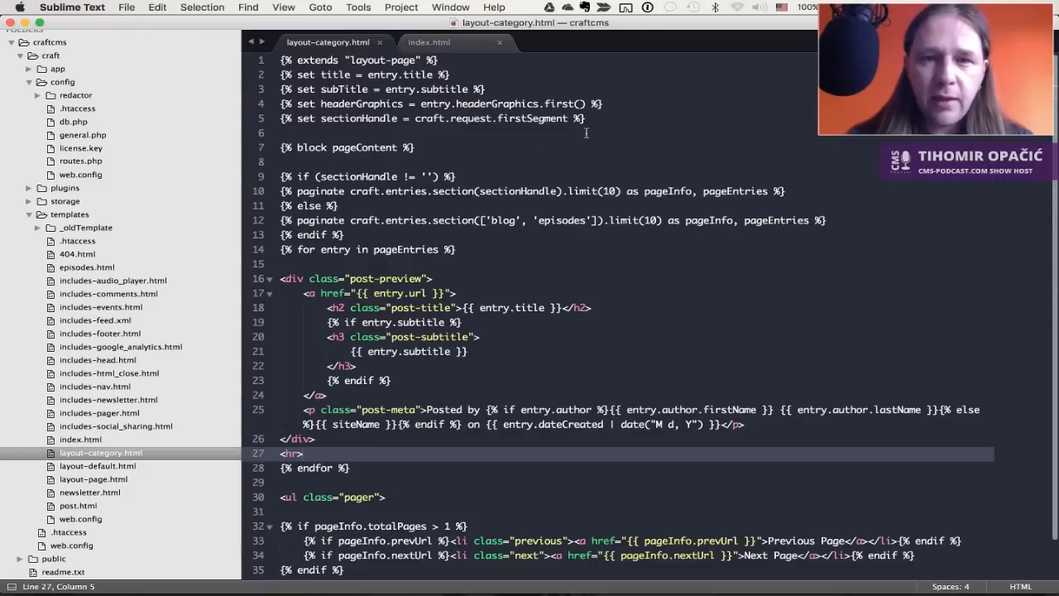
{"action": "left_click", "coordinate": [328, 177]}
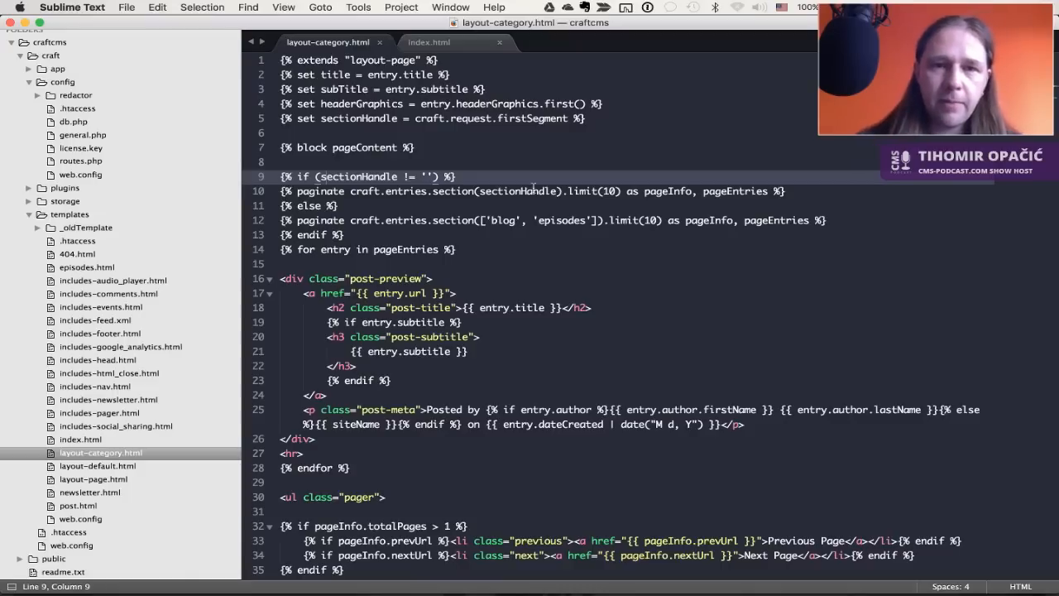
{"action": "double_click", "coordinate": [364, 119]}
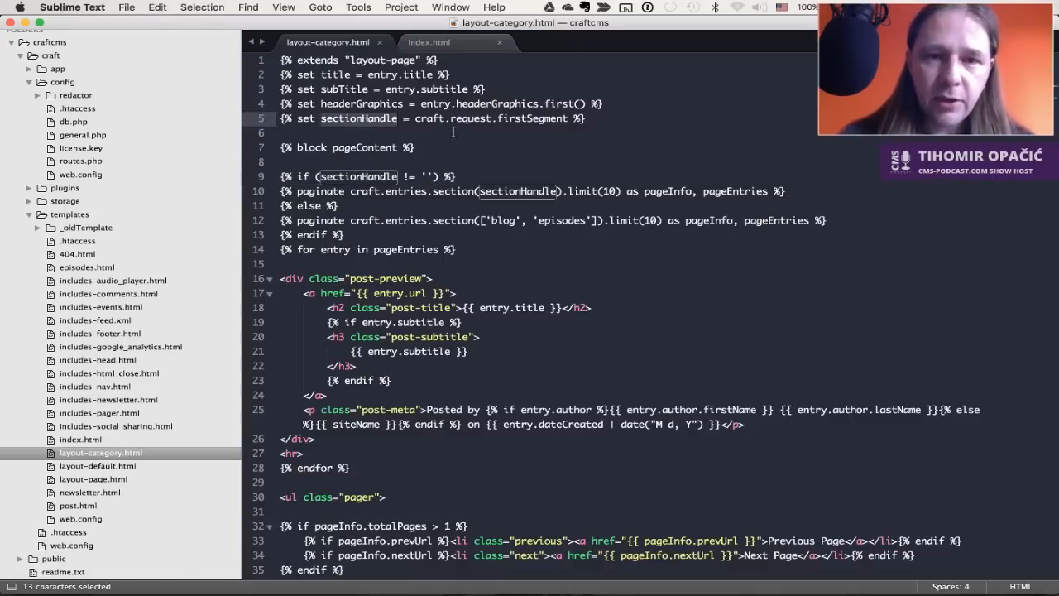
{"action": "double_click", "coordinate": [524, 117]}
{"action": "key", "text": "super+Tab"}
{"action": "left_click", "coordinate": [155, 53]}
Visit the Episodes, Reviews (Page not found) and Blog pages, then go back to Episodes
{"action": "left_click", "coordinate": [161, 51]}
{"action": "left_click", "coordinate": [794, 81]}
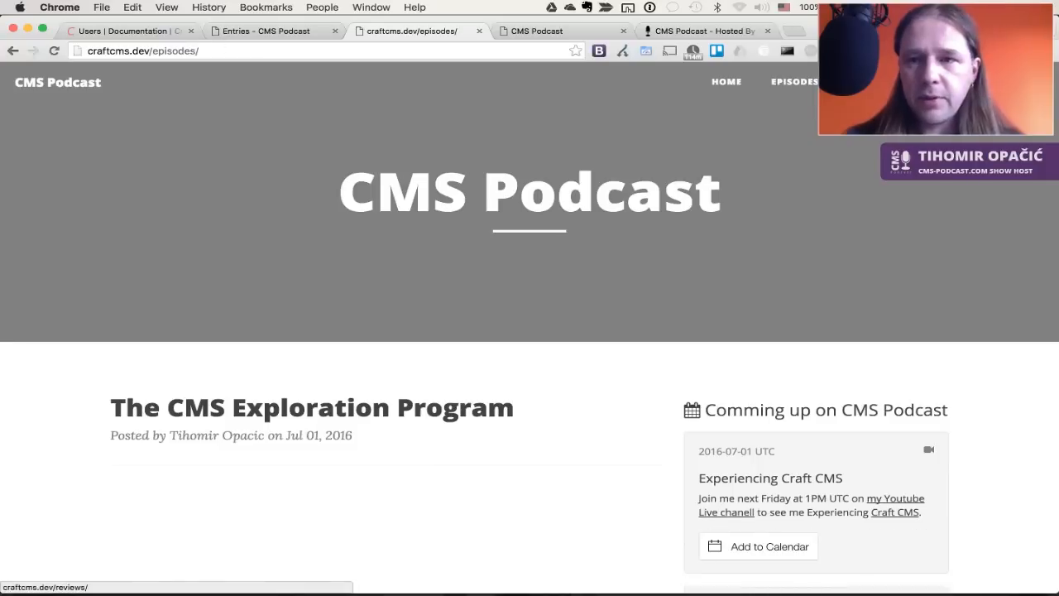
{"action": "left_click", "coordinate": [856, 81]}
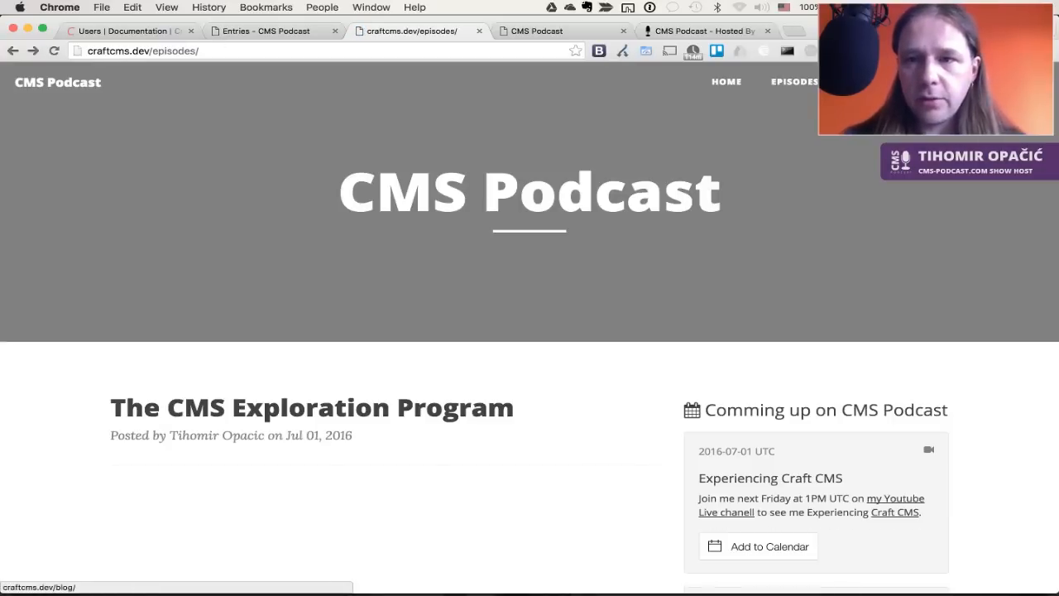
{"action": "left_click", "coordinate": [945, 81]}
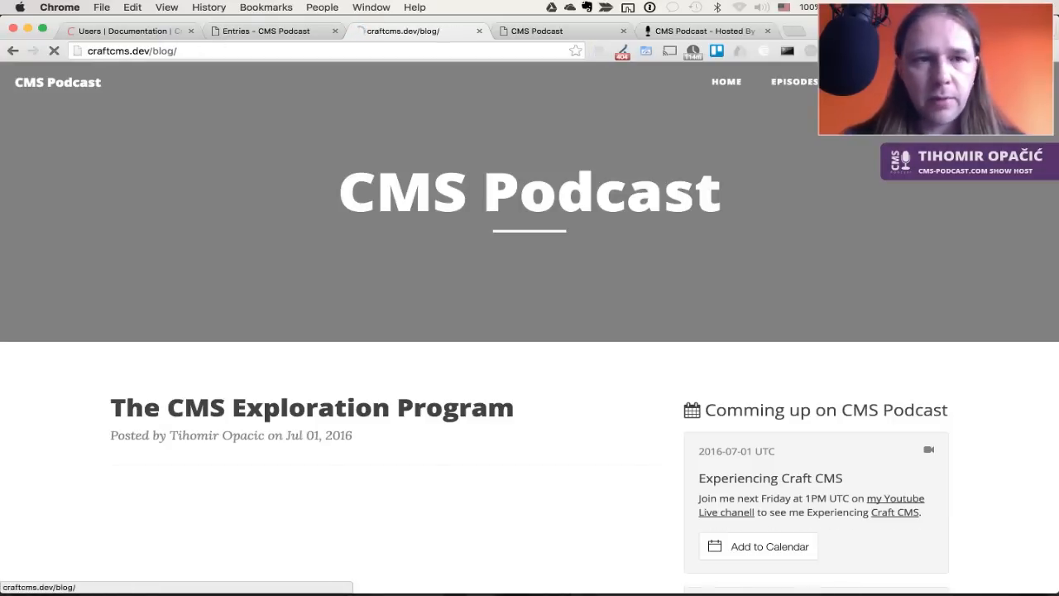
{"action": "key", "text": "super+Left"}
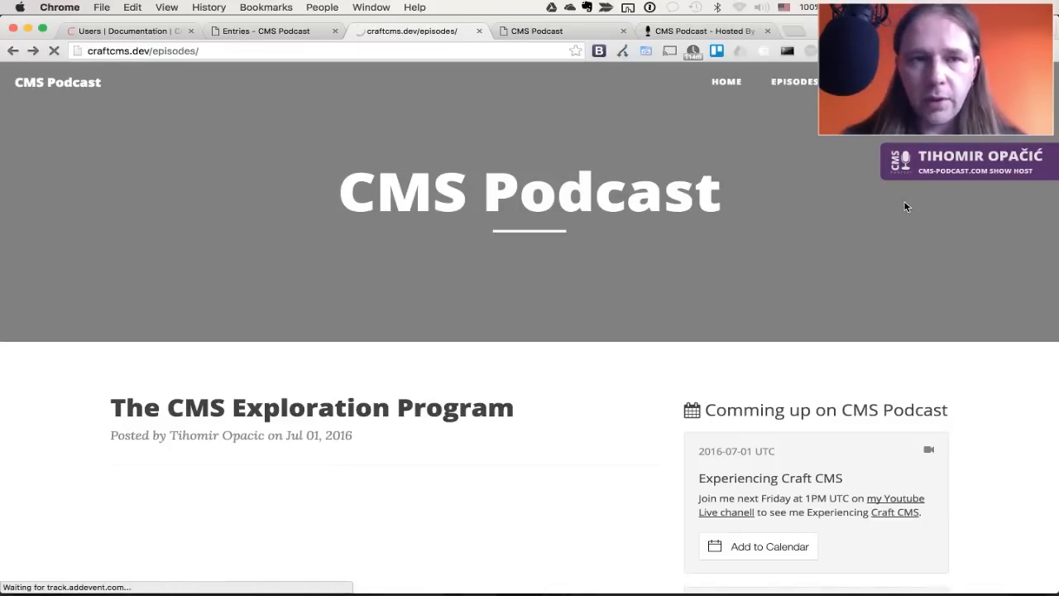
{"action": "key", "text": "super+alt+Left"}
{"action": "key", "text": "super+alt+Right"}
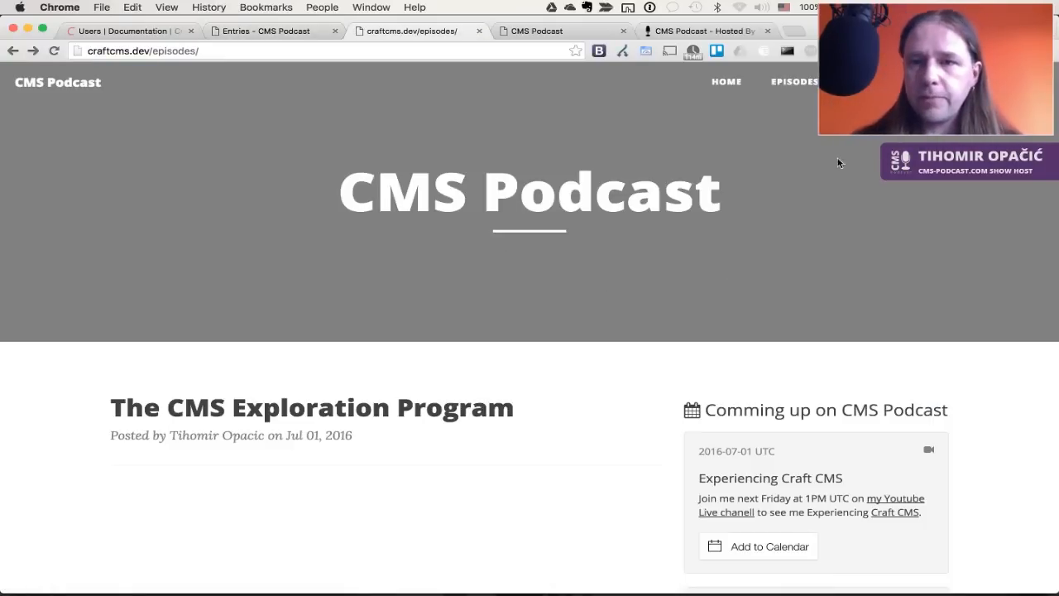
{"action": "left_click", "coordinate": [170, 53]}
{"action": "double_click", "coordinate": [170, 55]}
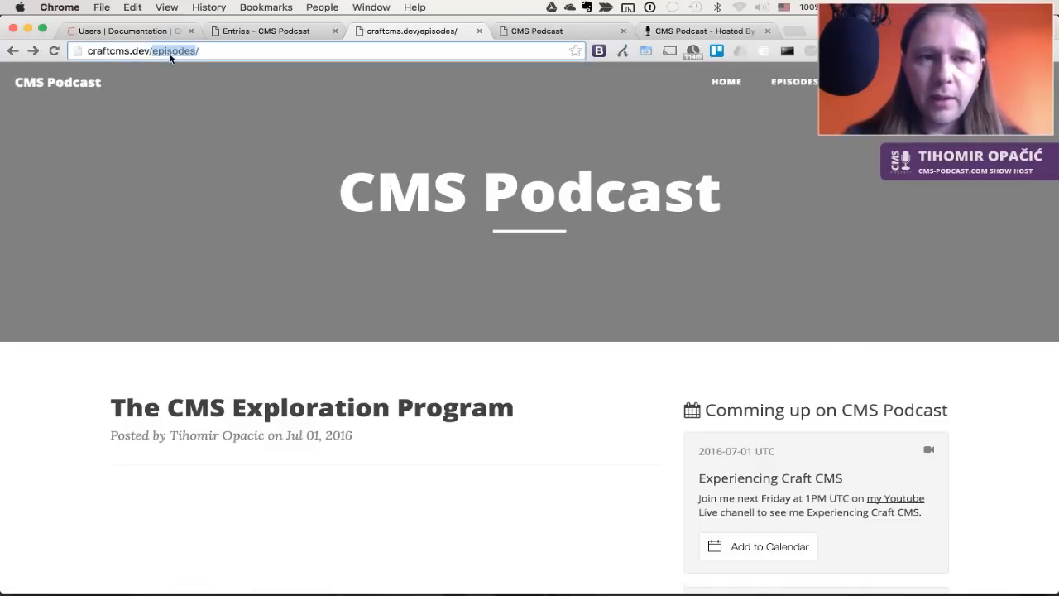
{"action": "key", "text": "super+Tab"}
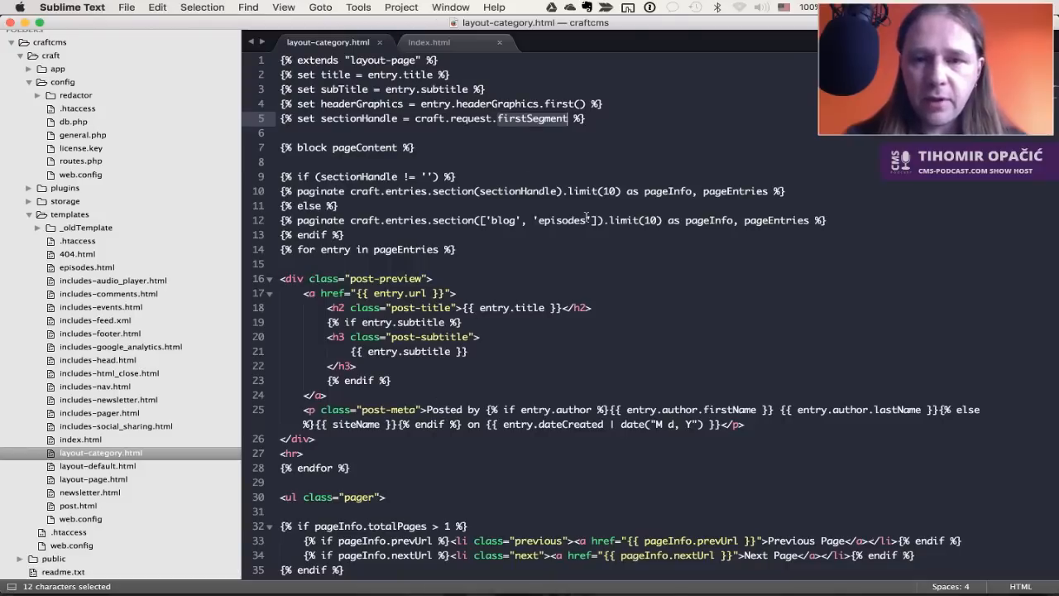
Inspect the craft.entries paginate query using sectionHandle on line 10, then view the Episodes page again
{"action": "left_click", "coordinate": [519, 190]}
{"action": "double_click", "coordinate": [519, 190]}
{"action": "left_click_drag", "start_coordinate": [354, 192], "coordinate": [622, 192]}
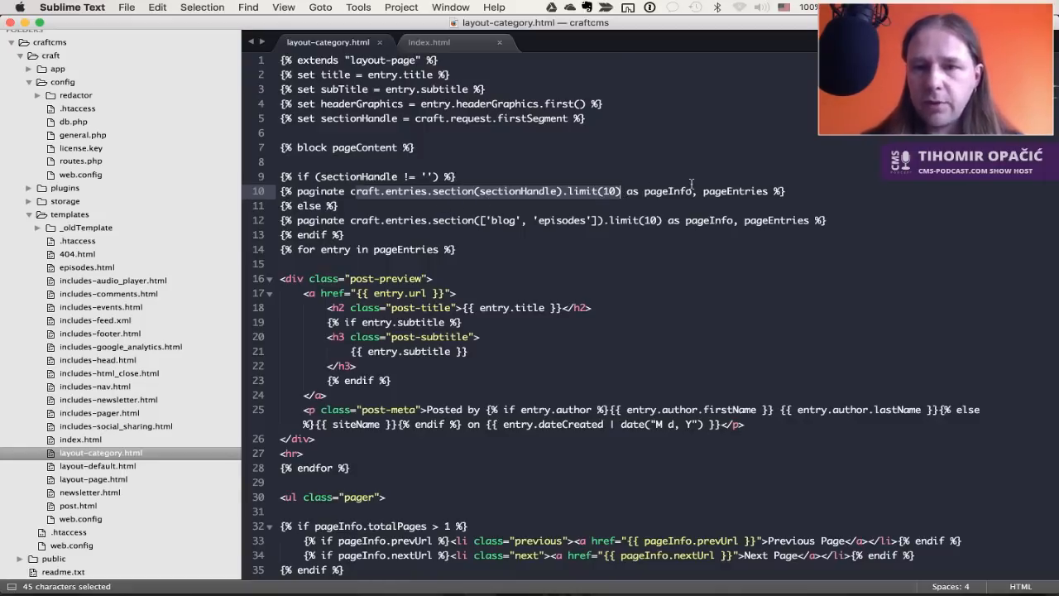
{"action": "left_click", "coordinate": [770, 192]}
{"action": "left_click", "coordinate": [675, 258]}
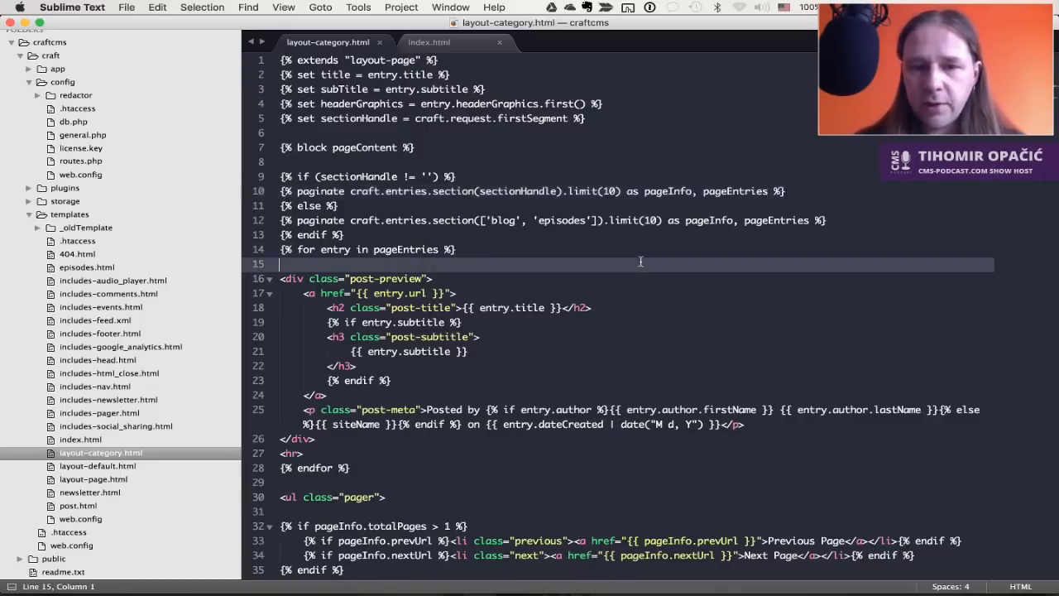
{"action": "key", "text": "super+Tab"}
{"action": "scroll", "coordinate": [597, 282], "scroll_direction": "down", "scroll_amount": 10}
{"action": "scroll", "coordinate": [537, 414], "scroll_direction": "up", "scroll_amount": 10}
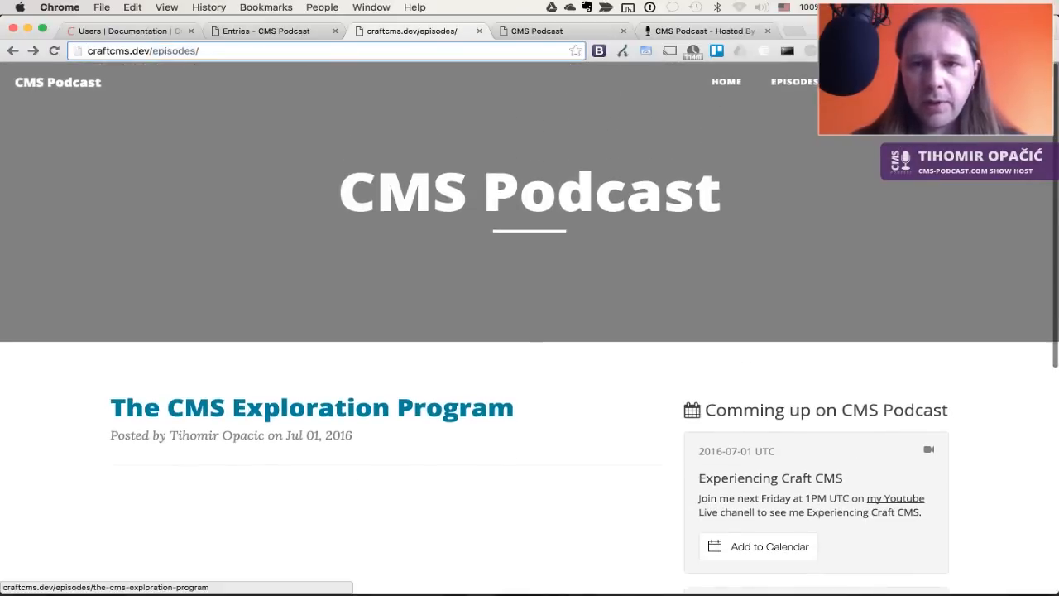
Scroll the local homepage and live cms-podcast.com post lists, then return to the admin Singles list
{"action": "left_click", "coordinate": [69, 94]}
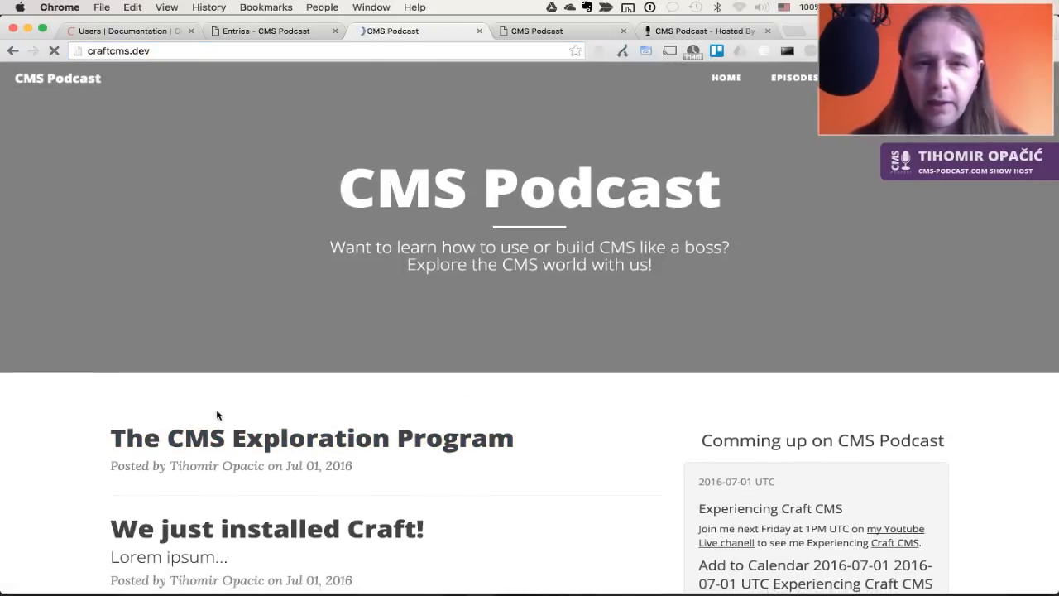
{"action": "scroll", "coordinate": [216, 414], "scroll_direction": "down", "scroll_amount": 5}
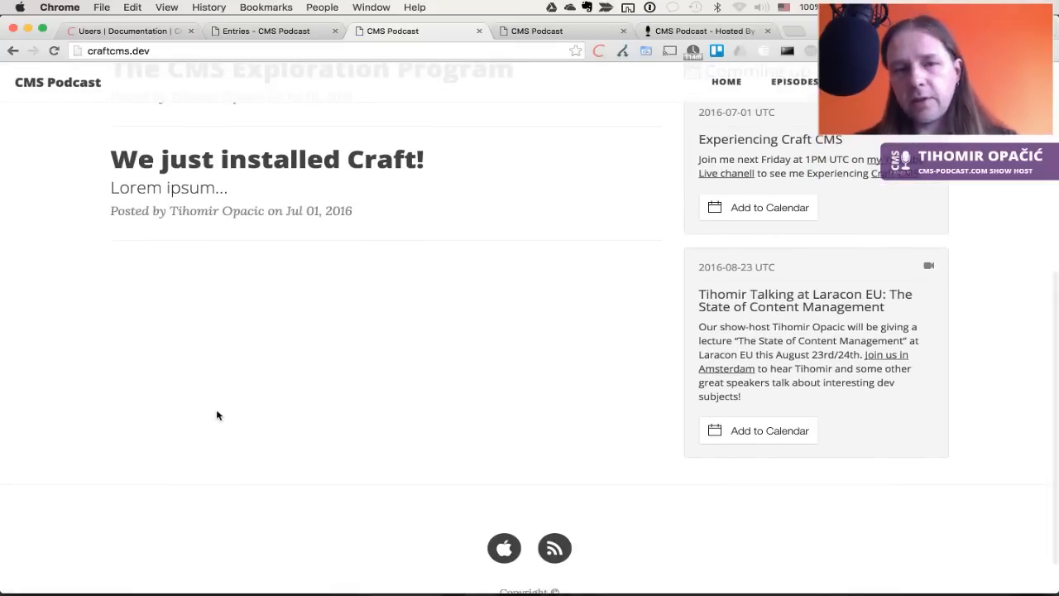
{"action": "left_click", "coordinate": [682, 32]}
{"action": "scroll", "coordinate": [597, 367], "scroll_direction": "down", "scroll_amount": 10}
{"action": "scroll", "coordinate": [597, 366], "scroll_direction": "down", "scroll_amount": 4}
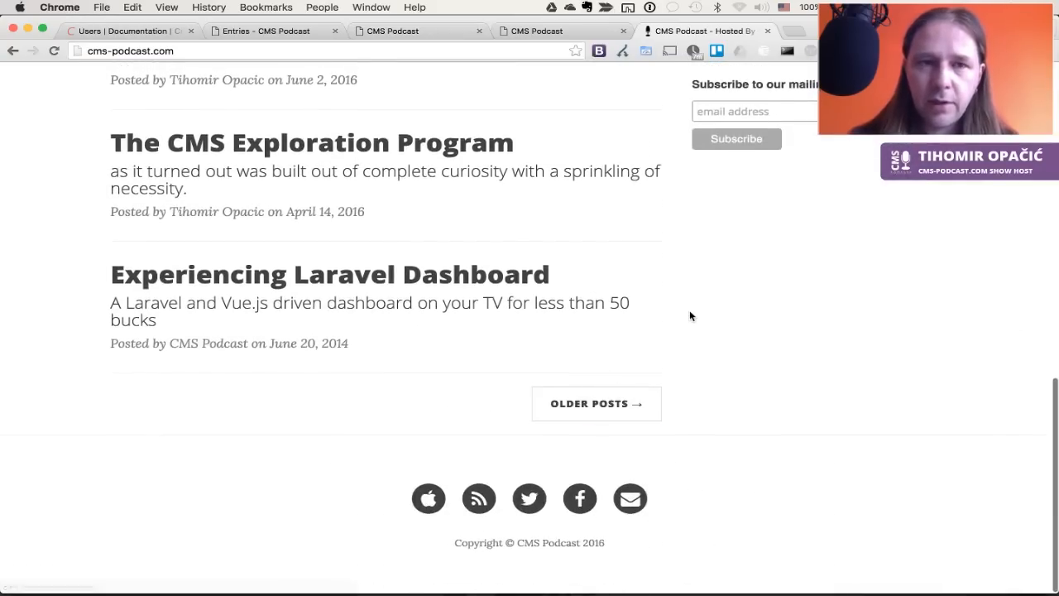
{"action": "key", "text": "ctrl+shift+Tab"}
{"action": "key", "text": "ctrl+shift+Tab"}
{"action": "key", "text": "ctrl+shift+Tab"}
{"action": "key", "text": "ctrl+Tab"}
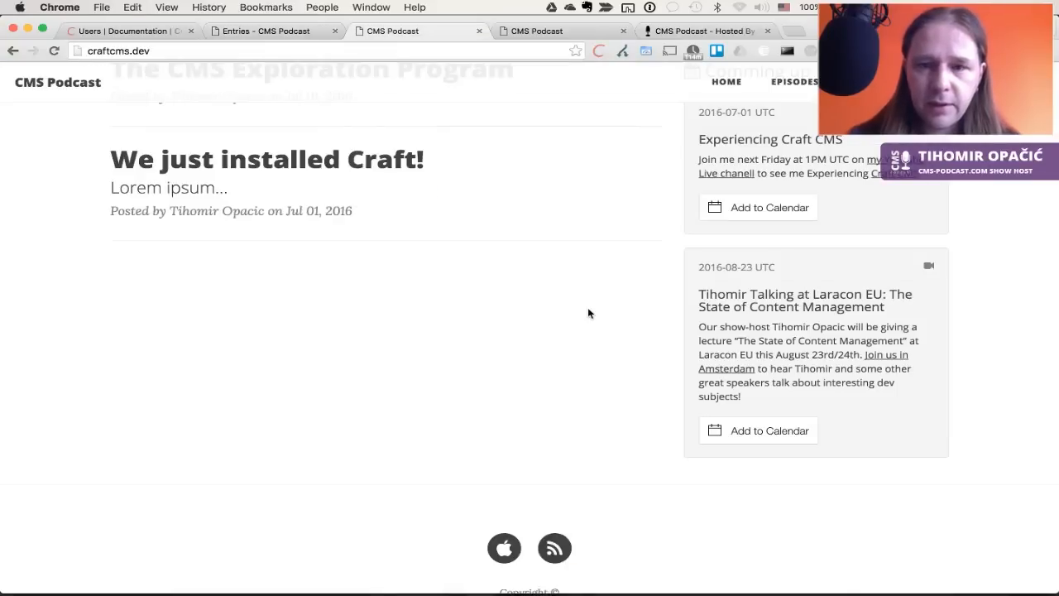
{"action": "scroll", "coordinate": [590, 301], "scroll_direction": "up", "scroll_amount": 5}
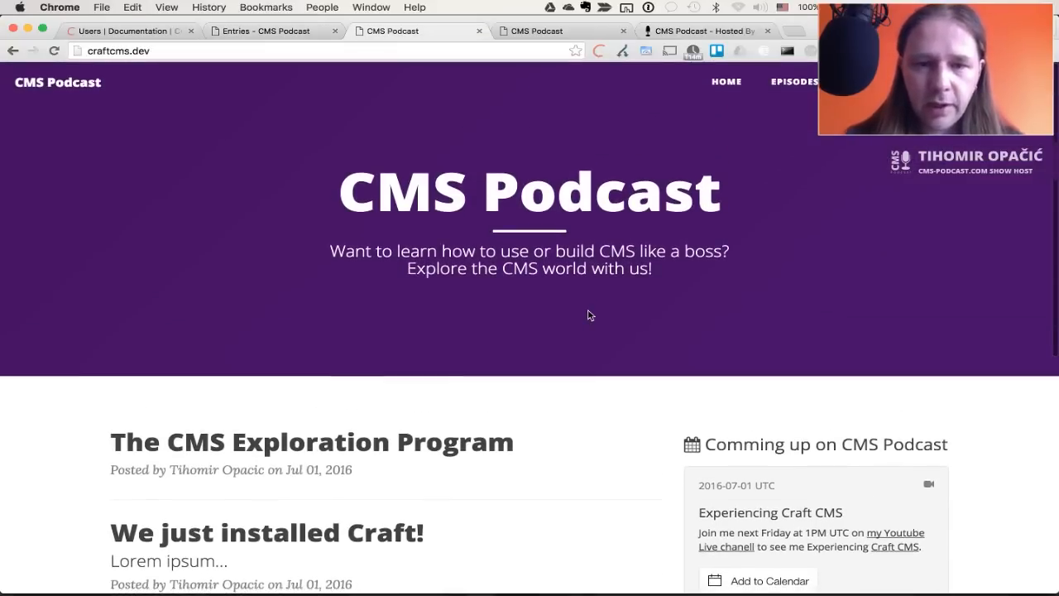
{"action": "scroll", "coordinate": [470, 396], "scroll_direction": "down", "scroll_amount": 2}
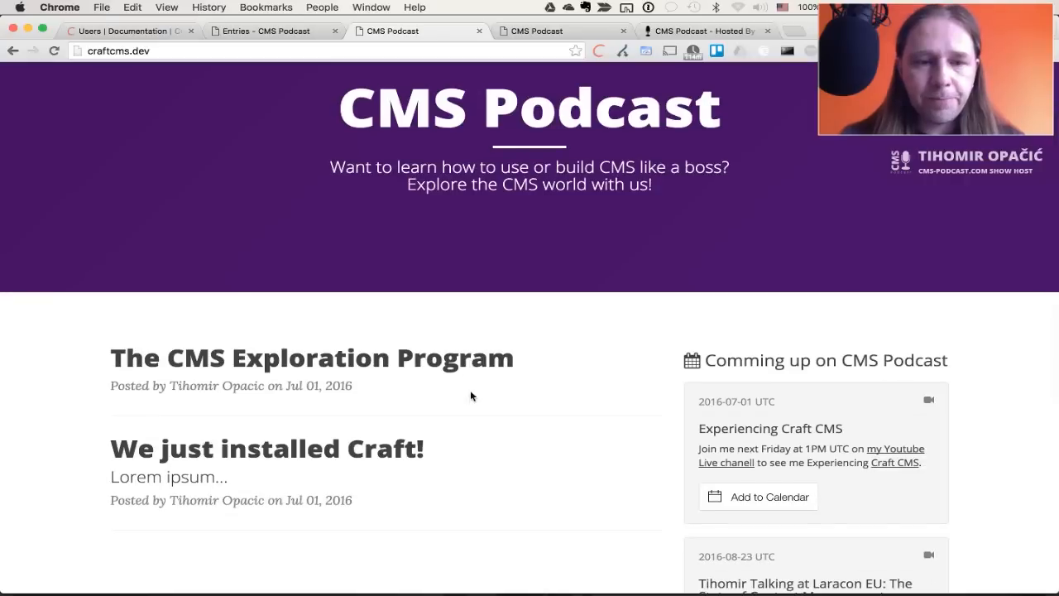
{"action": "scroll", "coordinate": [470, 395], "scroll_direction": "up", "scroll_amount": 2}
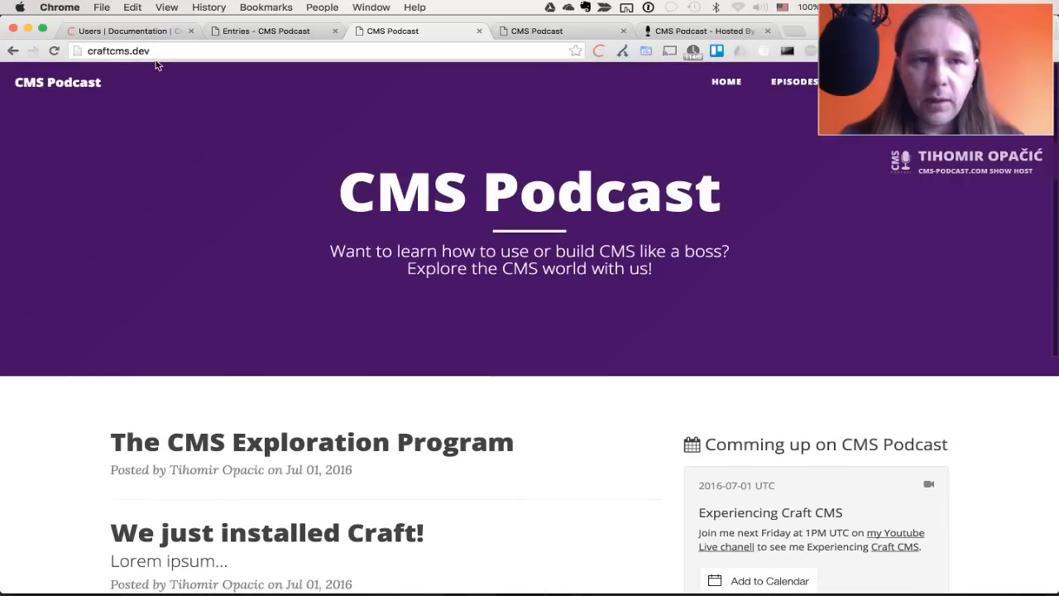
{"action": "left_click", "coordinate": [226, 34]}
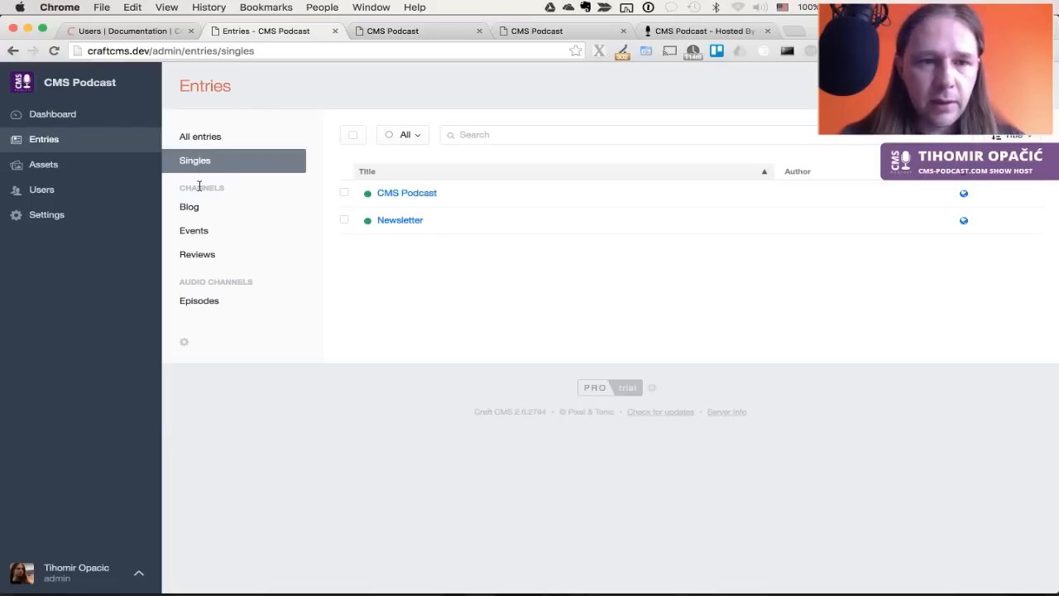
Browse the Blog, Events, Reviews and Episodes channel entries in the Entries sidebar
{"action": "left_click", "coordinate": [198, 207]}
{"action": "left_click", "coordinate": [196, 230]}
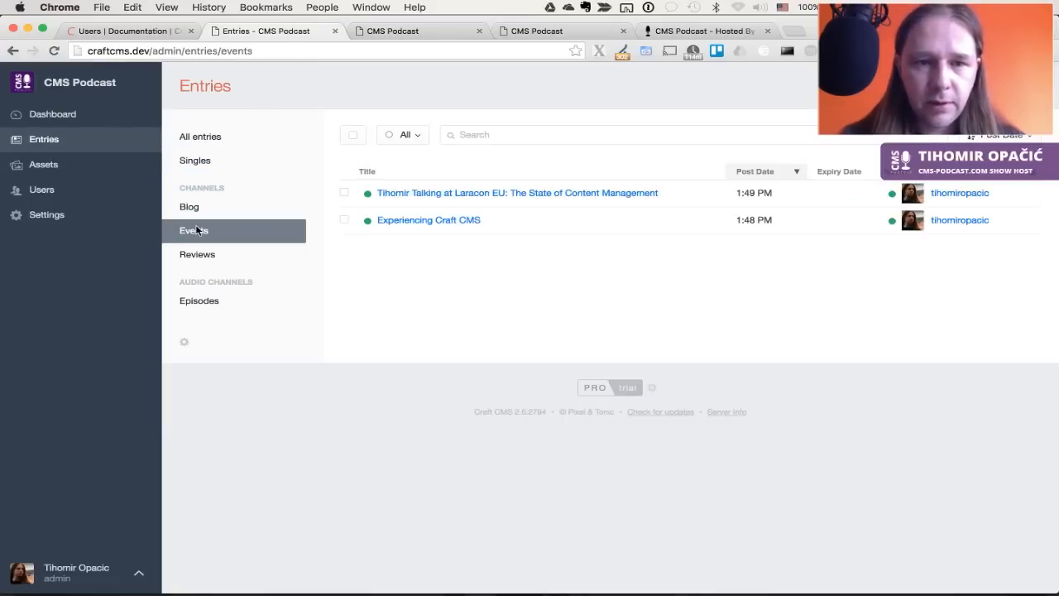
{"action": "left_click", "coordinate": [197, 254]}
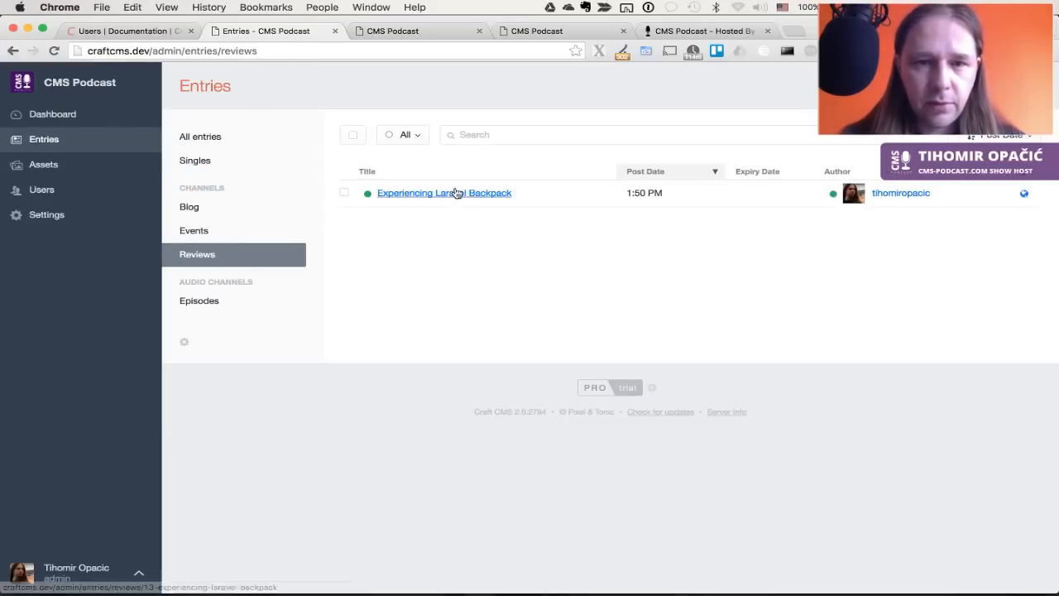
{"action": "left_click", "coordinate": [209, 304]}
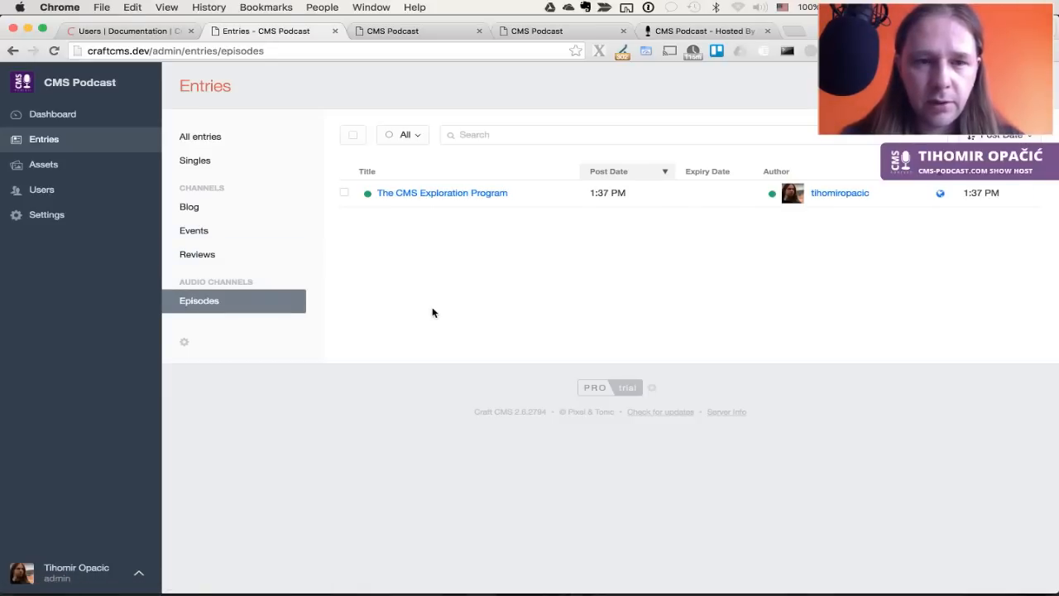
{"action": "key", "text": "super+Tab"}
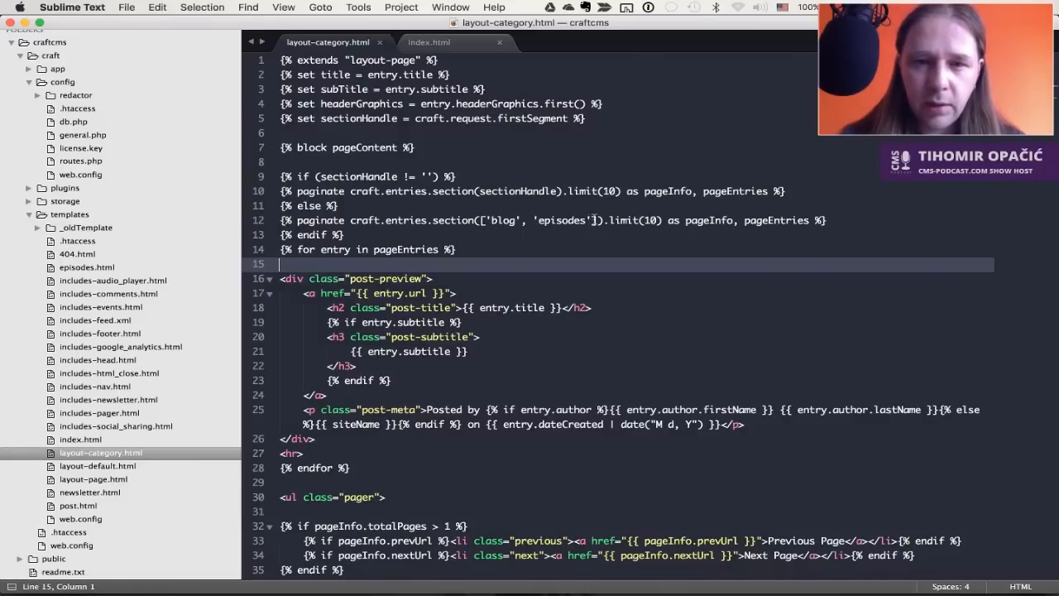
Append 'reviews' after 'episodes' in line 12's section list, save, and view admin Reviews entries
{"action": "left_click", "coordinate": [593, 220]}
{"action": "type", "text": ", 'reviews"}
{"action": "key", "text": "super+s"}
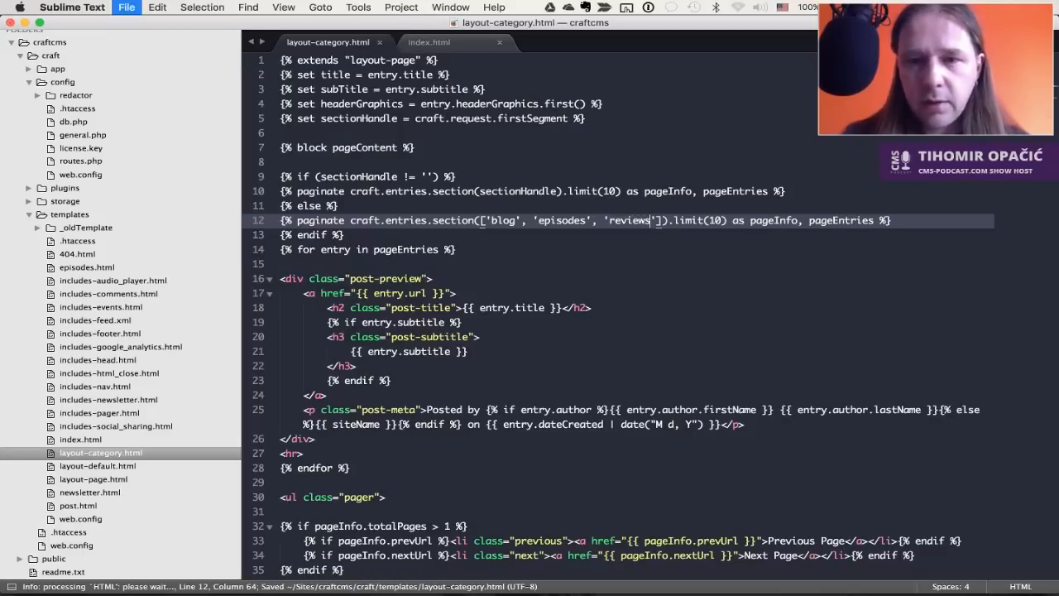
{"action": "key", "text": "super+Tab"}
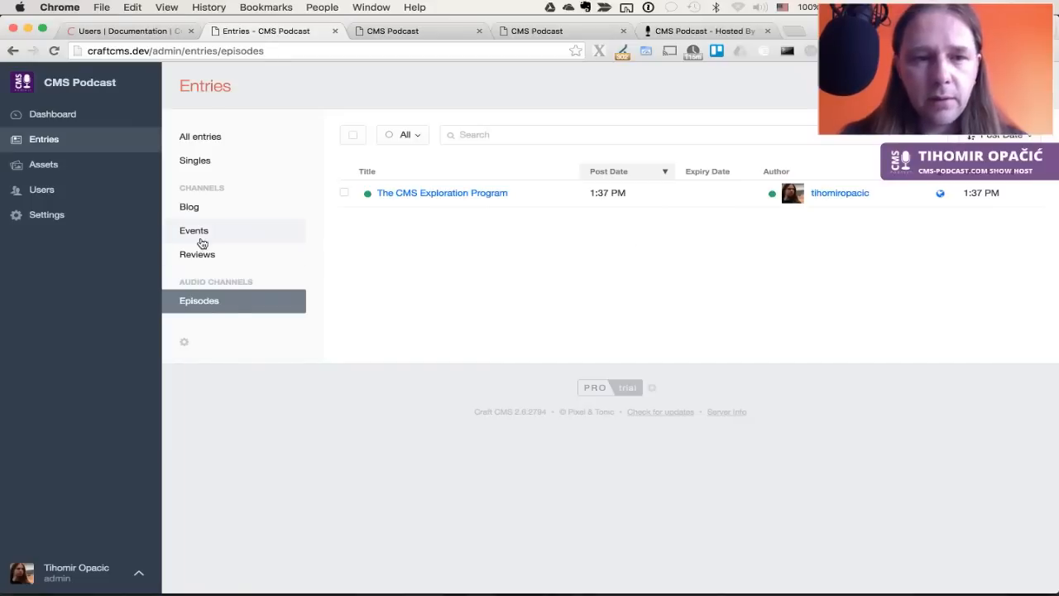
{"action": "left_click", "coordinate": [186, 247]}
{"action": "key", "text": "super+Tab"}
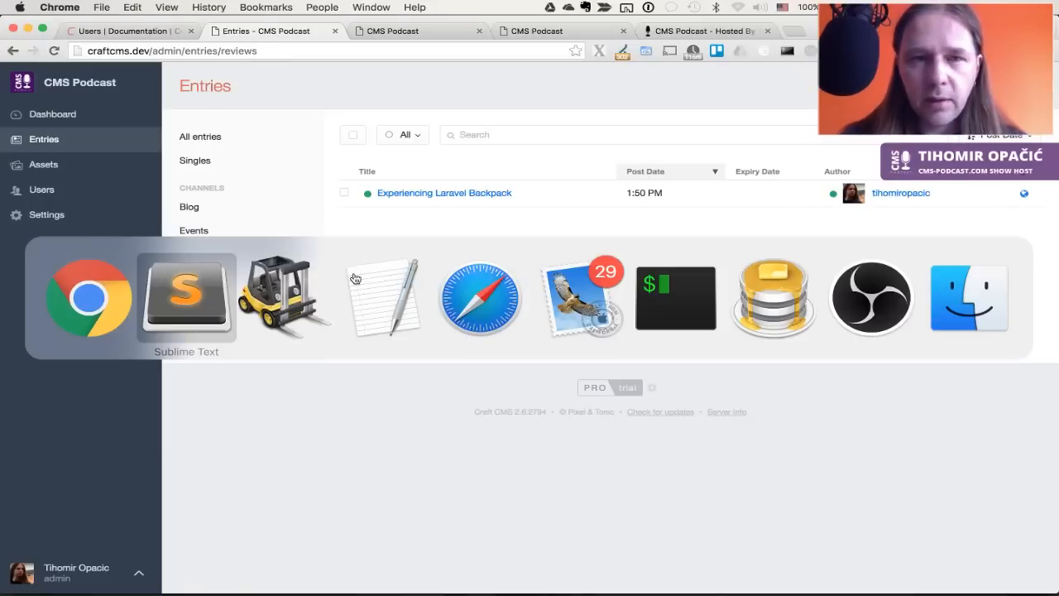
Reload the homepage to confirm the Experiencing Laravel Backpack review tops the posts, then open the newsletter page
{"action": "key", "text": "shift+super+Tab"}
{"action": "key", "text": "ctrl+Tab"}
{"action": "key", "text": "super+r"}
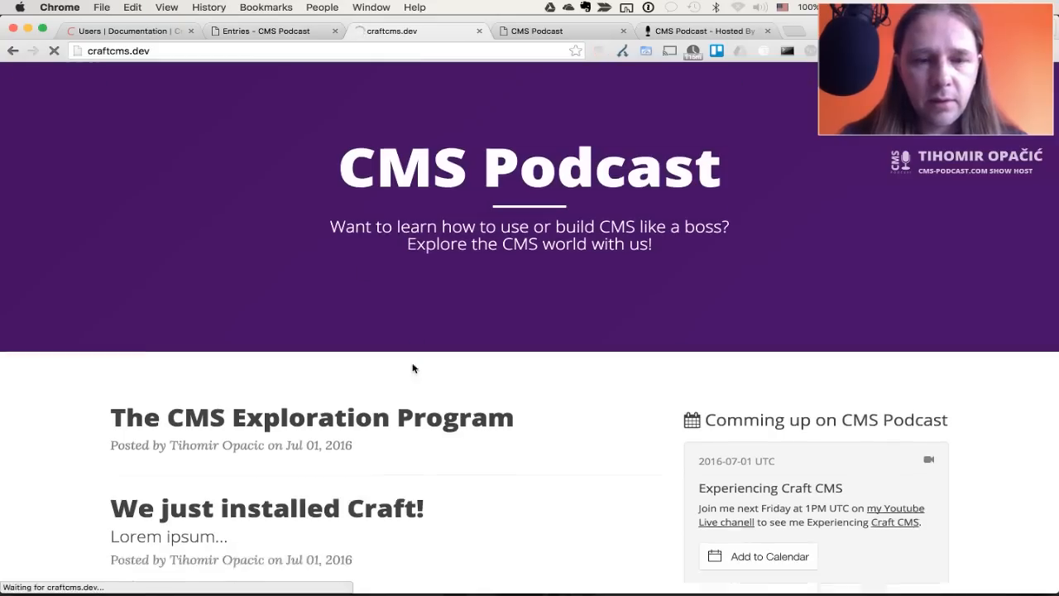
{"action": "scroll", "coordinate": [414, 364], "scroll_direction": "down", "scroll_amount": 5}
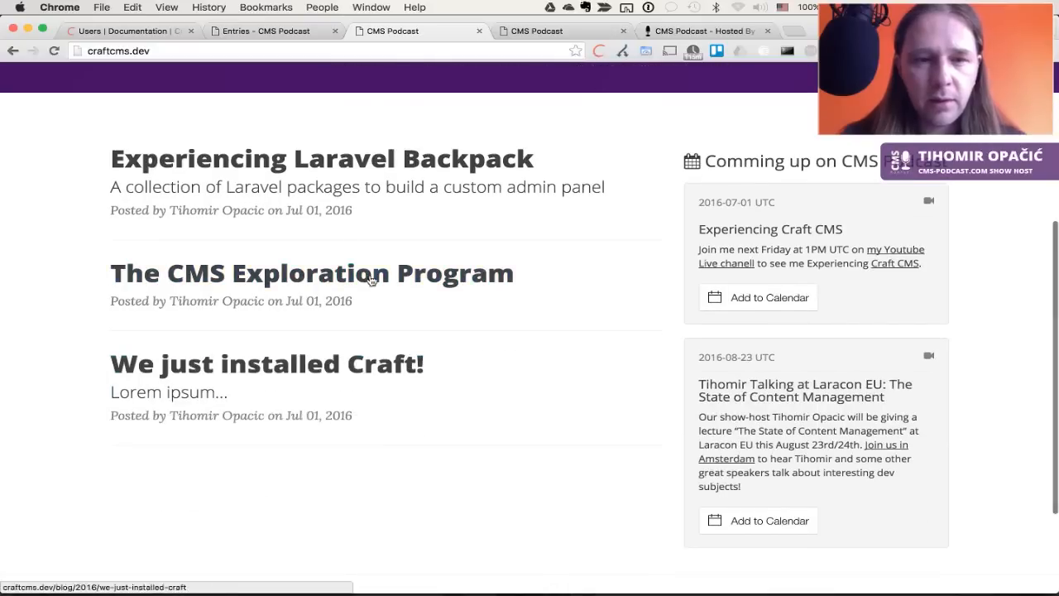
{"action": "scroll", "coordinate": [410, 307], "scroll_direction": "up", "scroll_amount": 5}
{"action": "key", "text": "ctrl+shift+Tab"}
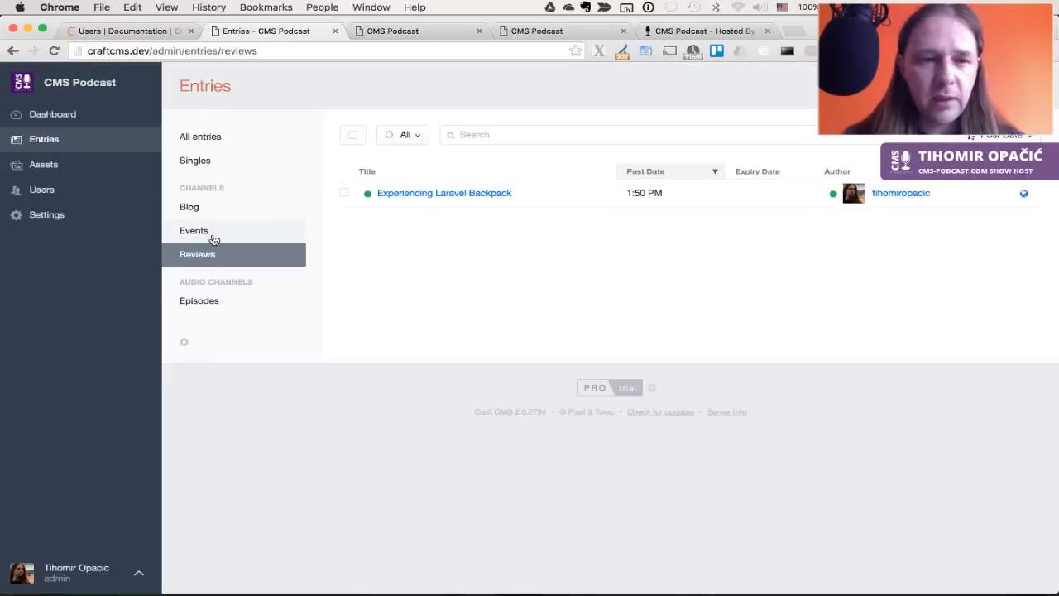
{"action": "key", "text": "ctrl+Tab"}
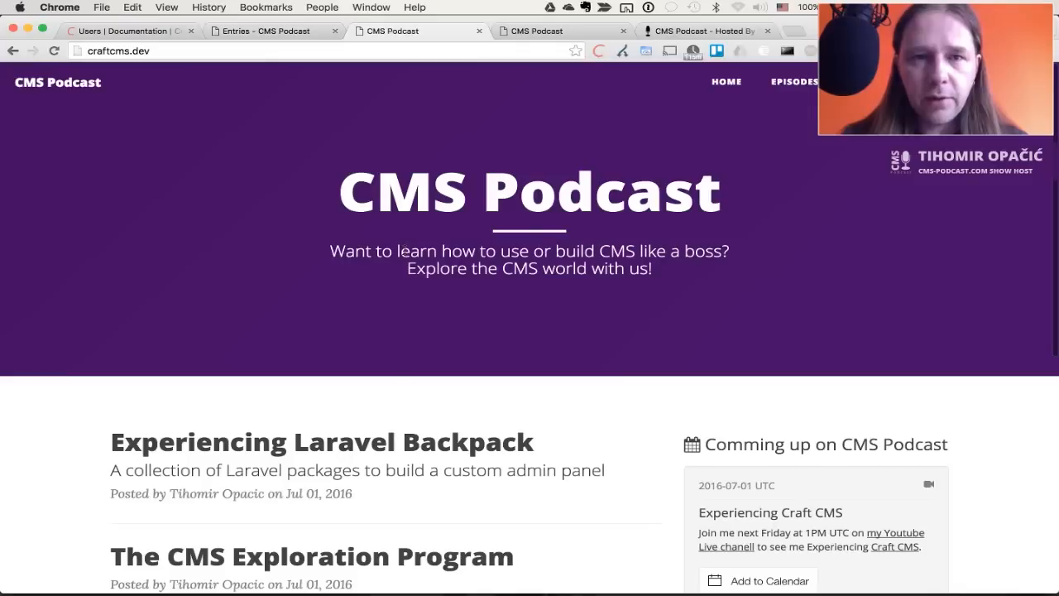
{"action": "scroll", "coordinate": [513, 345], "scroll_direction": "down", "scroll_amount": 2}
{"action": "scroll", "coordinate": [513, 345], "scroll_direction": "up", "scroll_amount": 2}
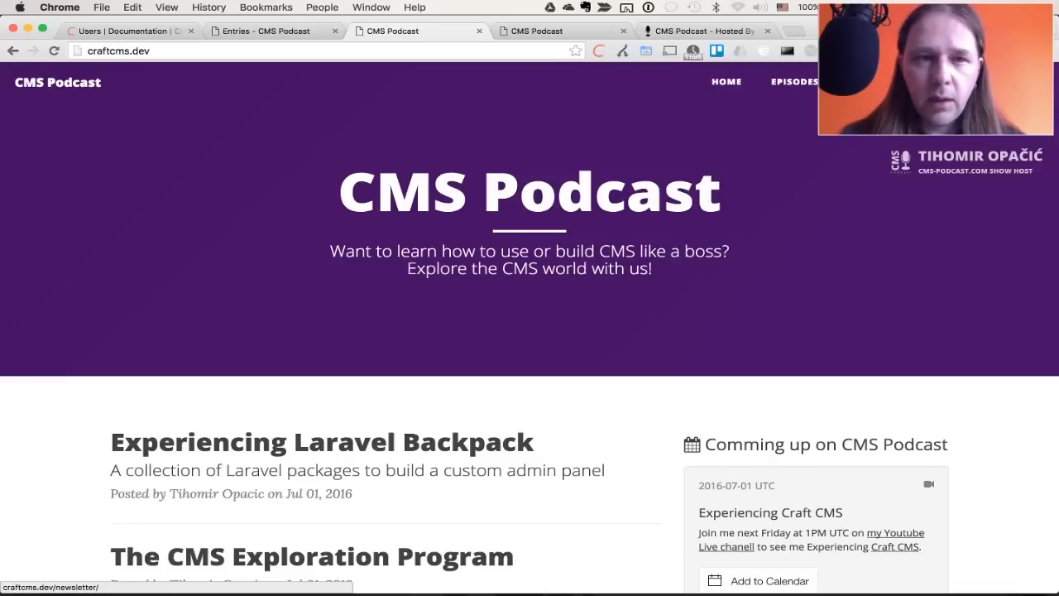
{"action": "left_click", "coordinate": [894, 81]}
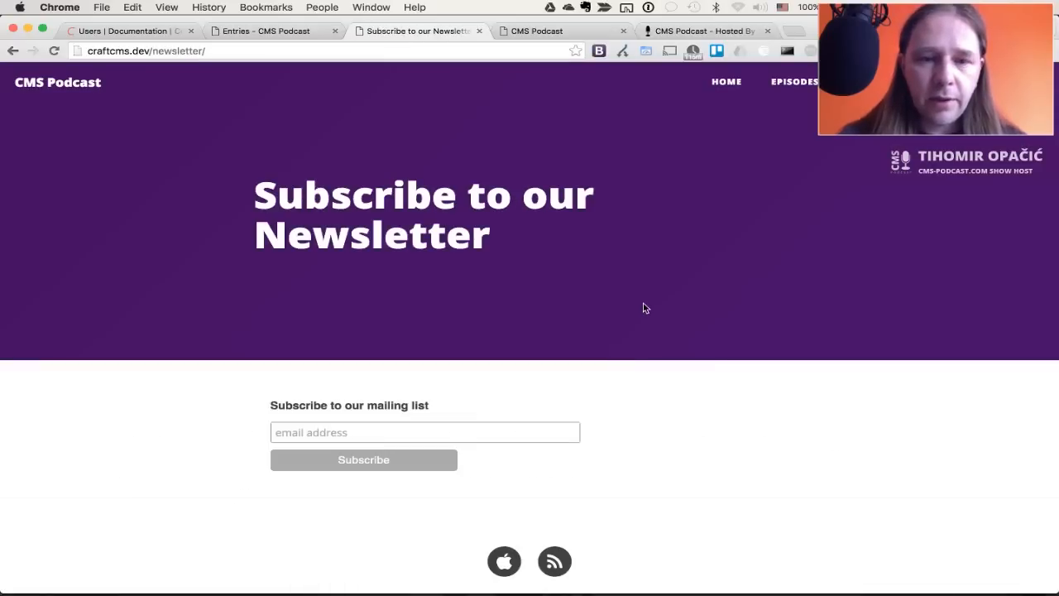
{"action": "key", "text": "super+Tab"}
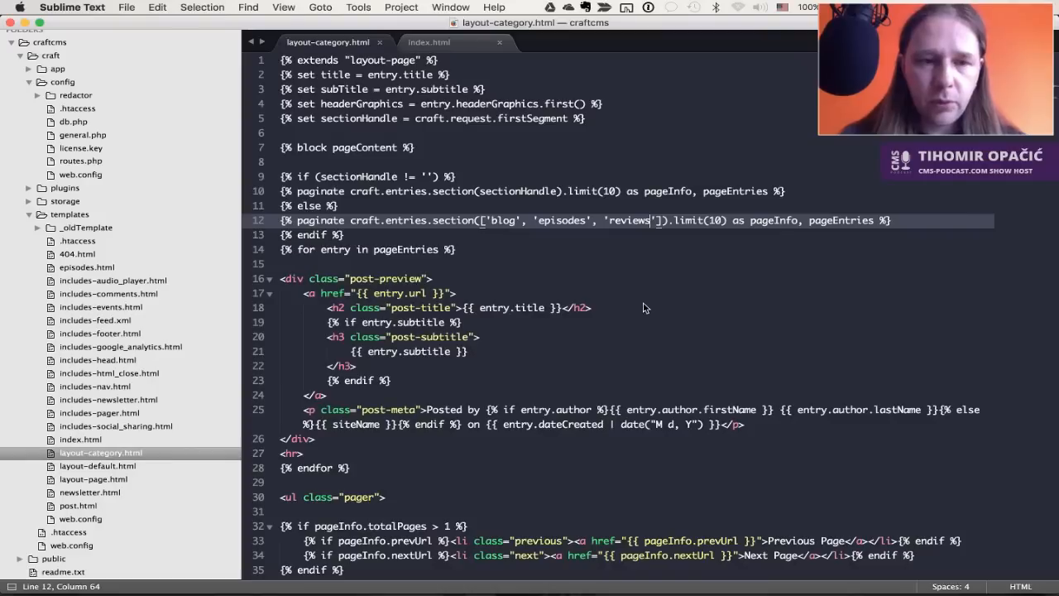
Open newsletter.html in Sublime Text and compare its title with the browser's newsletter heading
{"action": "left_click", "coordinate": [92, 494]}
{"action": "left_click", "coordinate": [93, 493]}
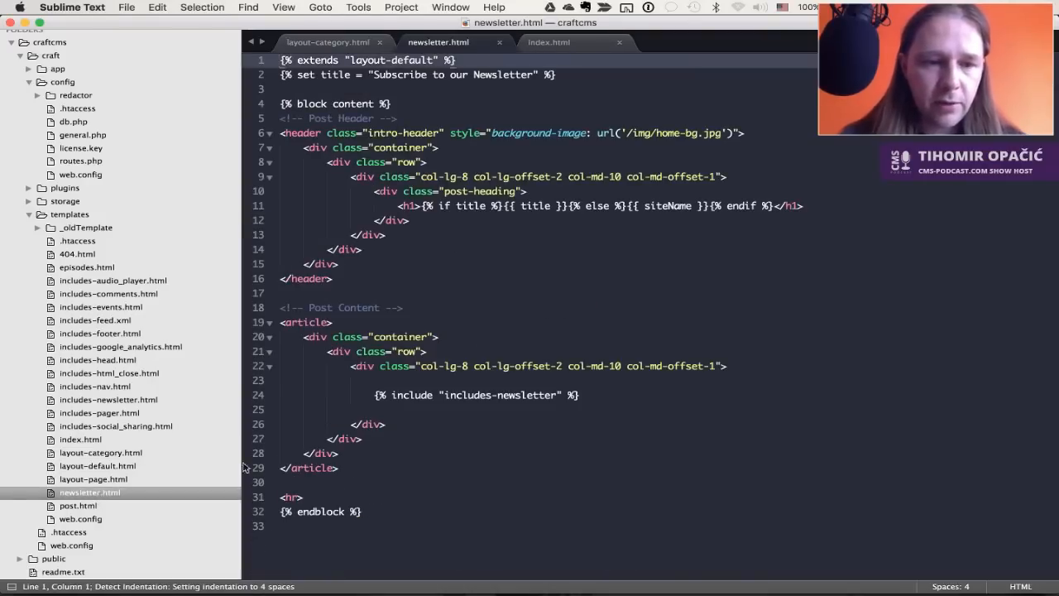
{"action": "left_click", "coordinate": [487, 195]}
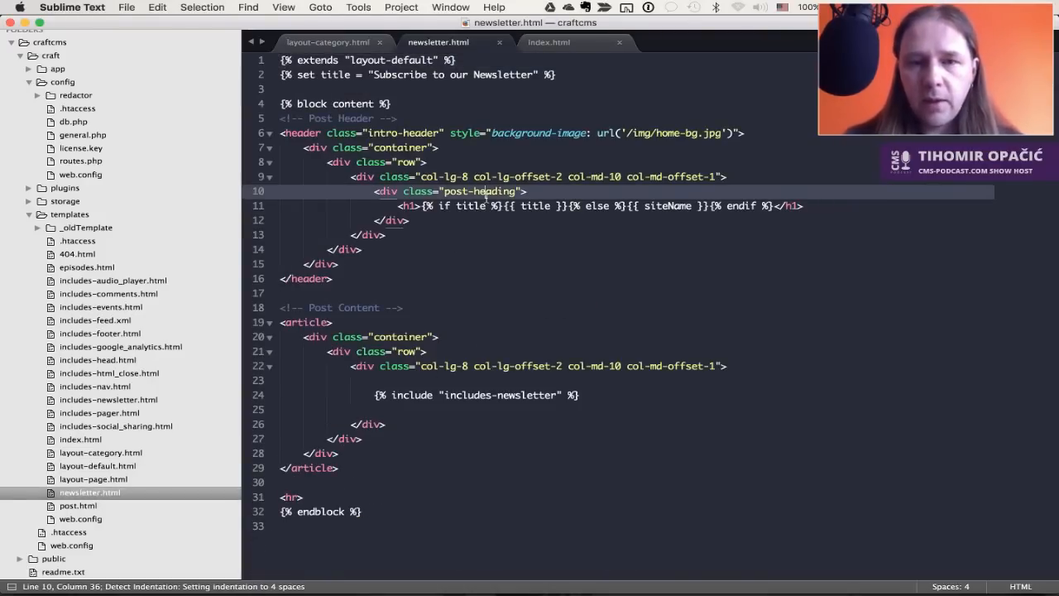
{"action": "left_click", "coordinate": [431, 63]}
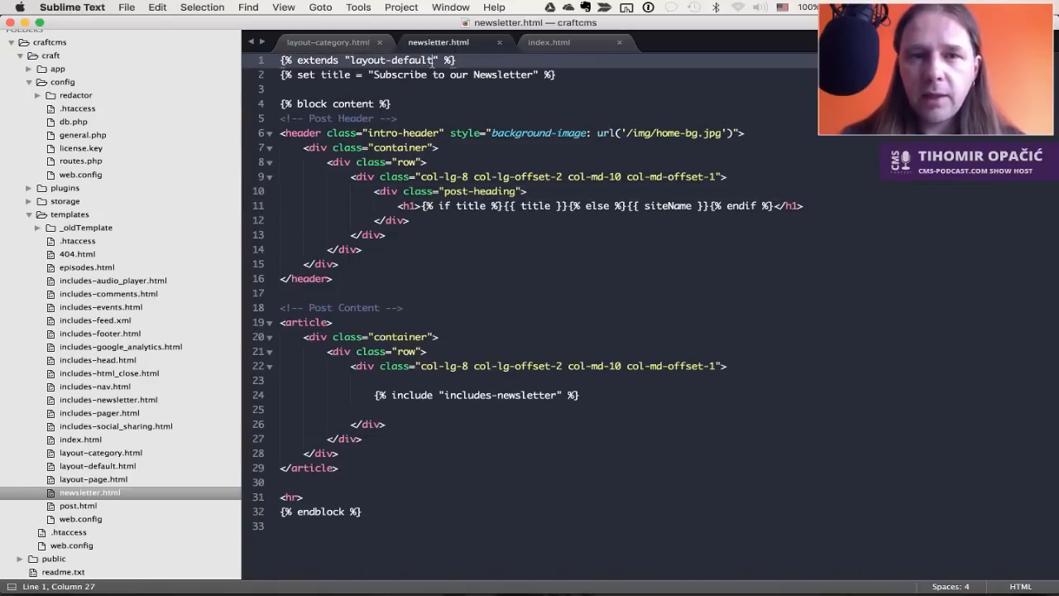
{"action": "double_click", "coordinate": [335, 76]}
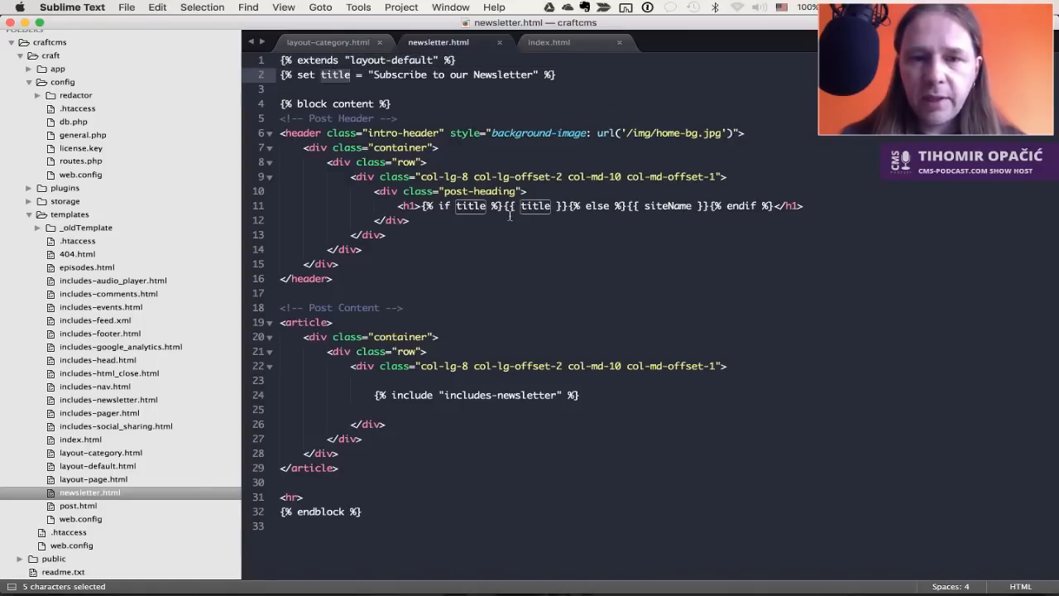
{"action": "key", "text": "super+Tab"}
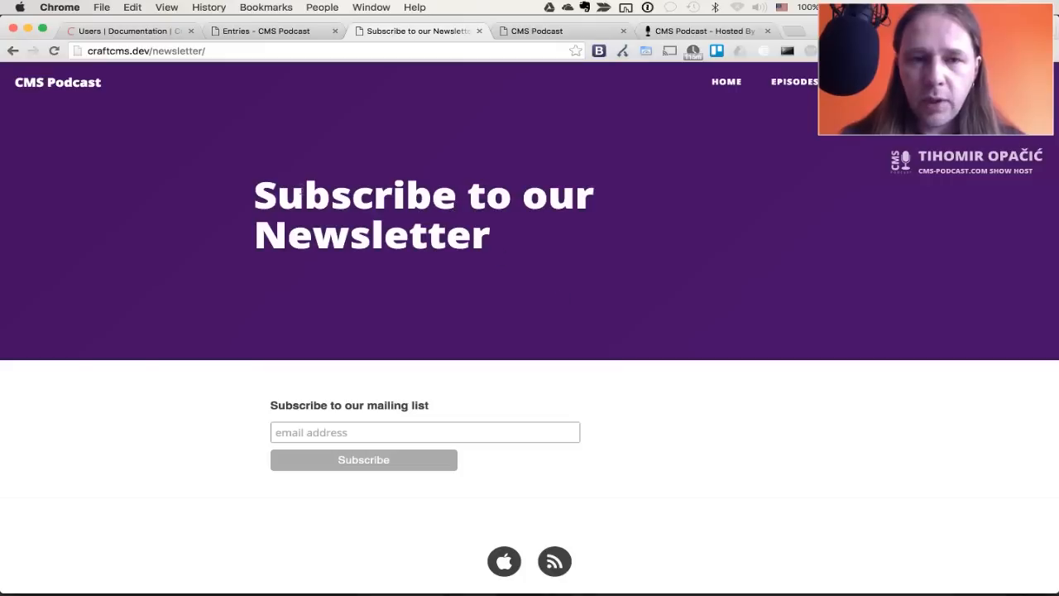
{"action": "left_click_drag", "start_coordinate": [244, 190], "coordinate": [549, 198]}
{"action": "key", "text": "super+Tab"}
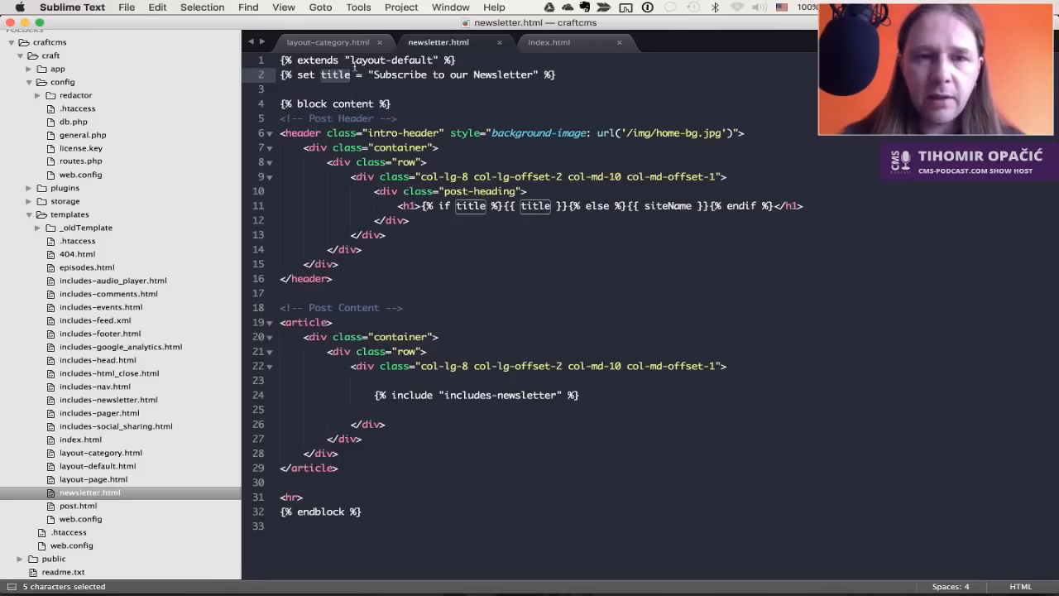
{"action": "left_click_drag", "start_coordinate": [374, 75], "coordinate": [536, 75]}
Look through the layout-category.html and index.html templates, then return to newsletter.html
{"action": "key", "text": "super+alt+Left"}
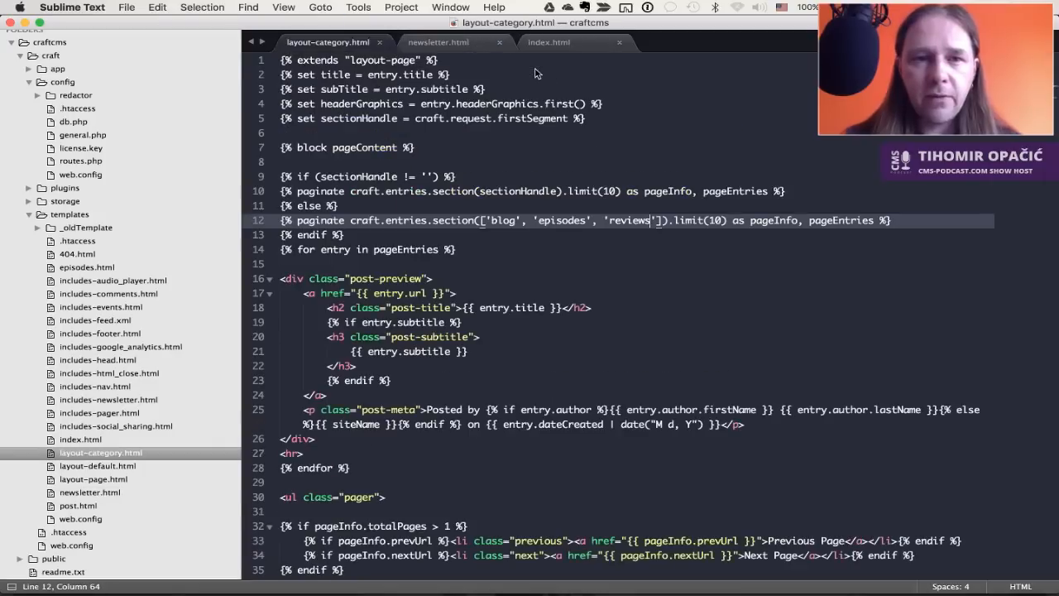
{"action": "left_click_drag", "start_coordinate": [444, 75], "coordinate": [369, 80]}
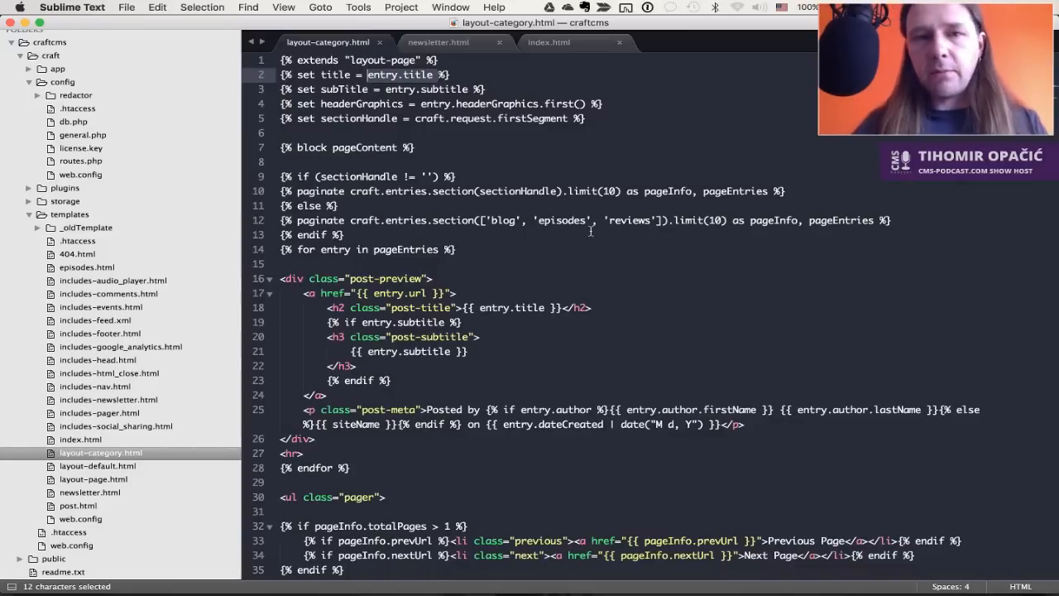
{"action": "key", "text": "ctrl+Tab"}
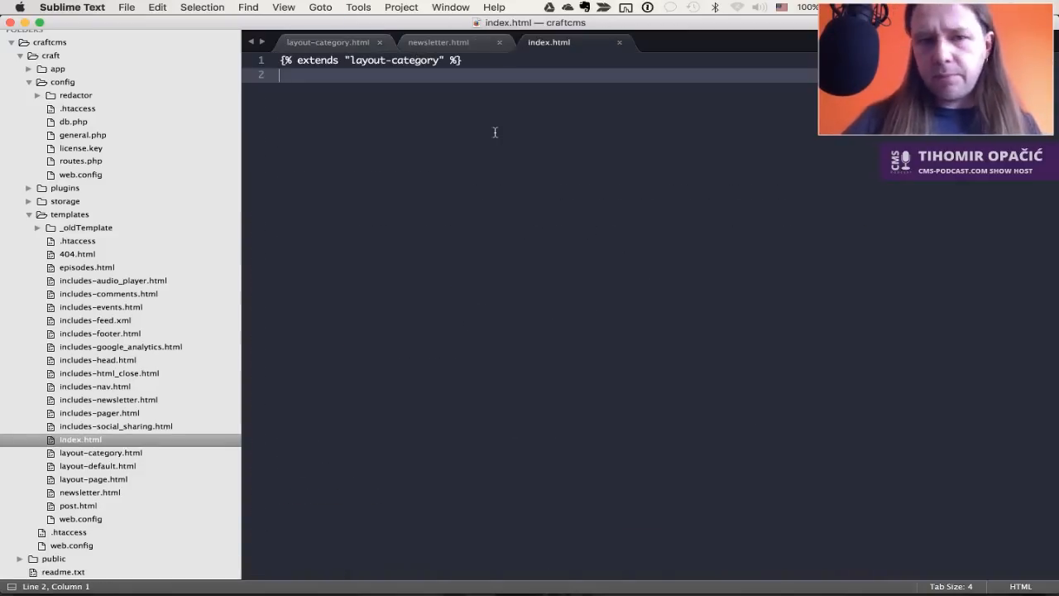
{"action": "key", "text": "ctrl+Tab"}
{"action": "key", "text": "ctrl+Tab"}
{"action": "key", "text": "ctrl+Tab"}
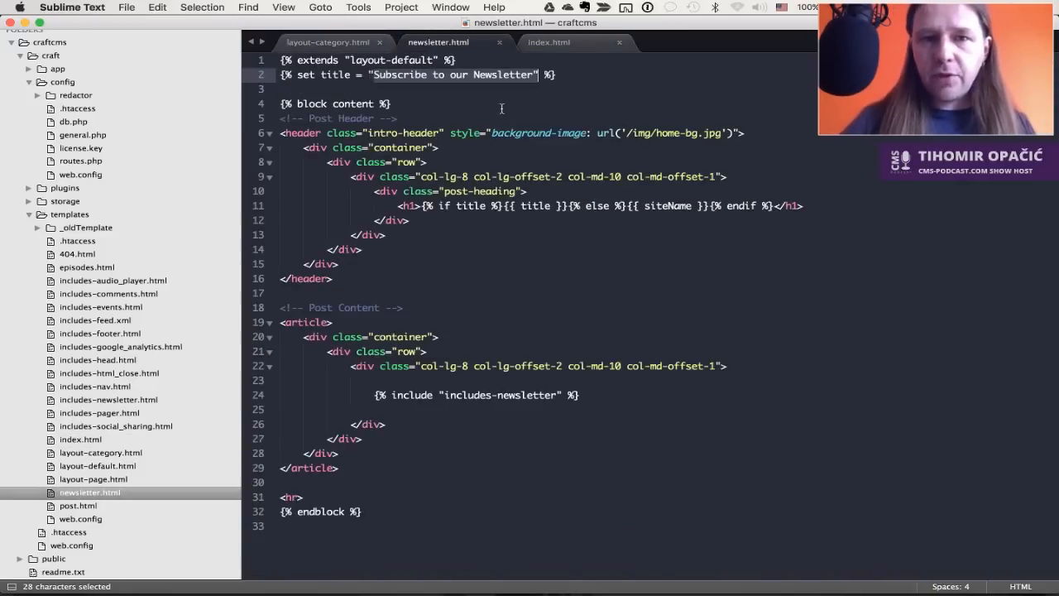
{"action": "left_click", "coordinate": [324, 75]}
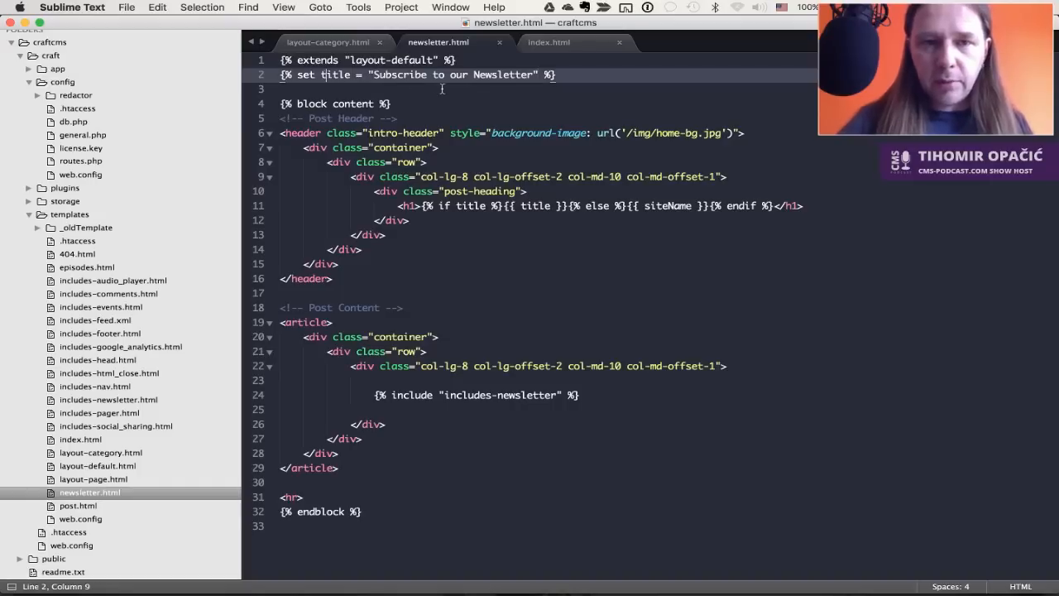
{"action": "left_click", "coordinate": [569, 76]}
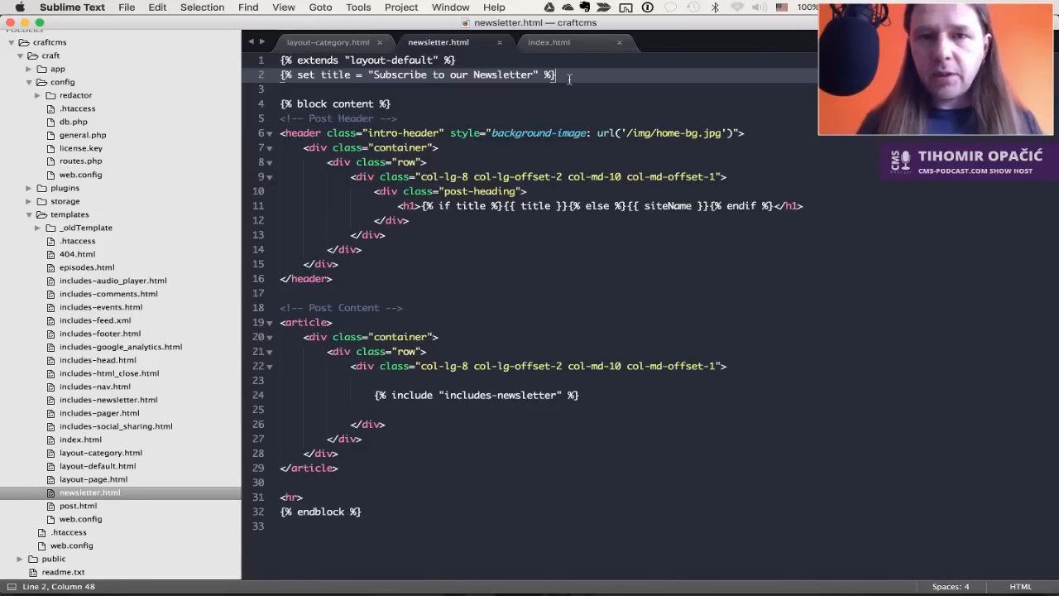
Select the includes-newsletter reference on line 24, open includes-newsletter.html, and return to the browser
{"action": "left_click", "coordinate": [608, 242]}
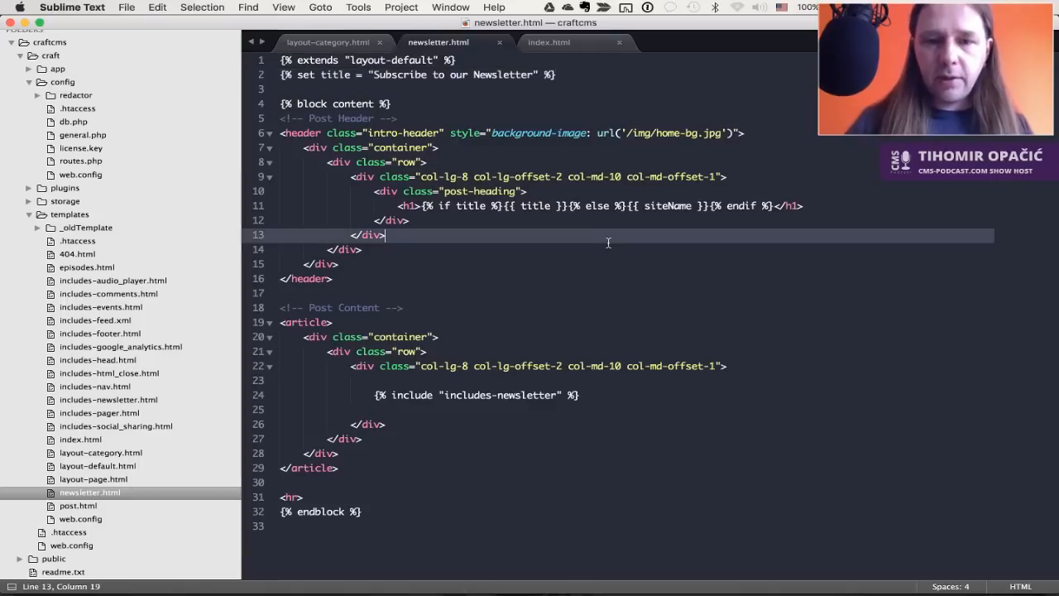
{"action": "left_click", "coordinate": [493, 396]}
{"action": "left_click_drag", "start_coordinate": [441, 395], "coordinate": [568, 395]}
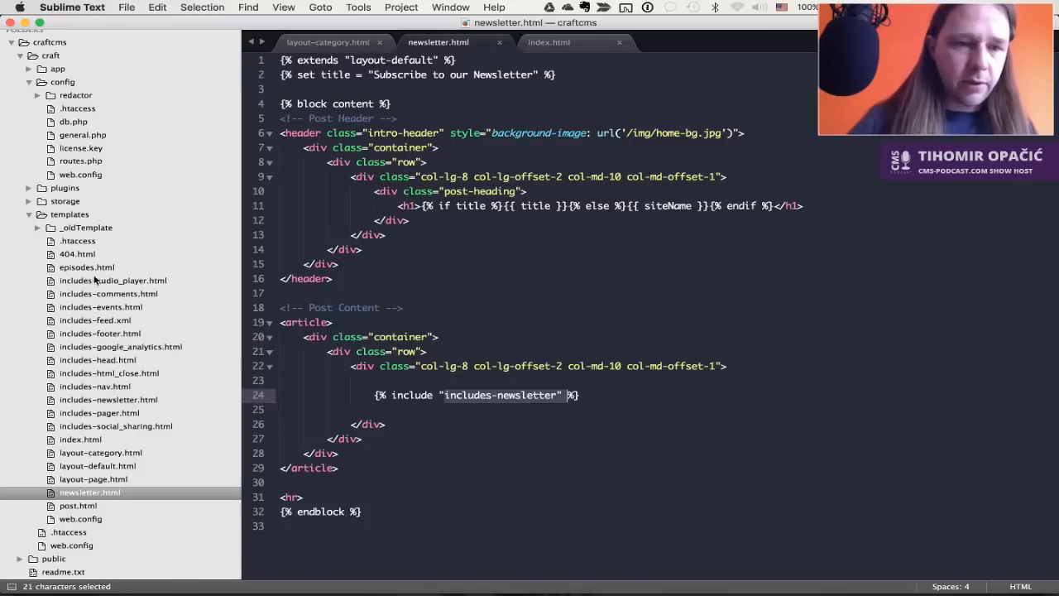
{"action": "double_click", "coordinate": [116, 400]}
{"action": "left_click", "coordinate": [479, 263]}
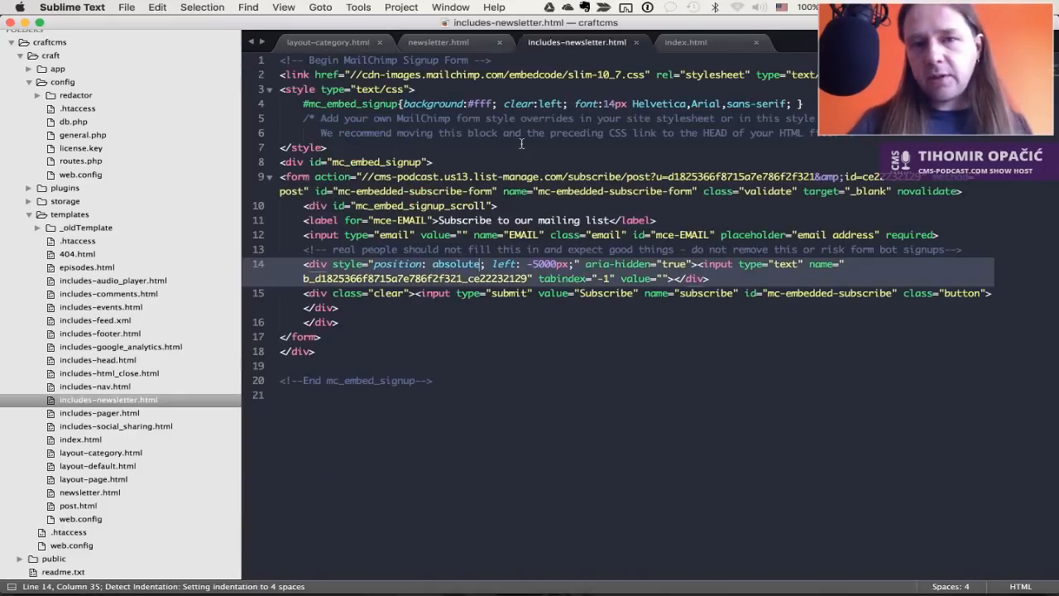
{"action": "key", "text": "super+Tab"}
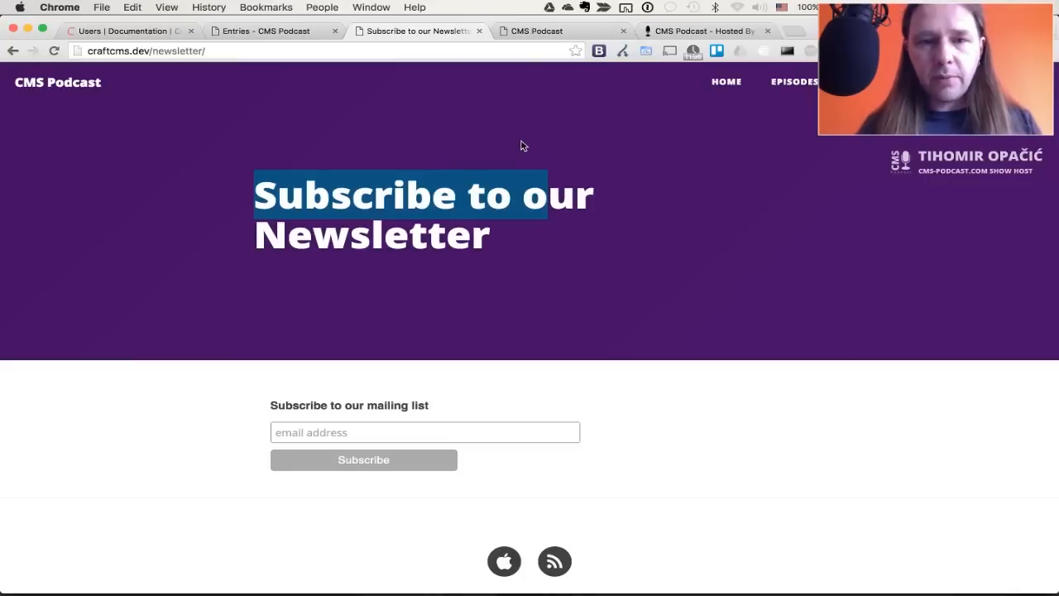
Go to the site's home page, scroll through it, then show the Reviews channel entries in the admin
{"action": "left_click", "coordinate": [721, 307]}
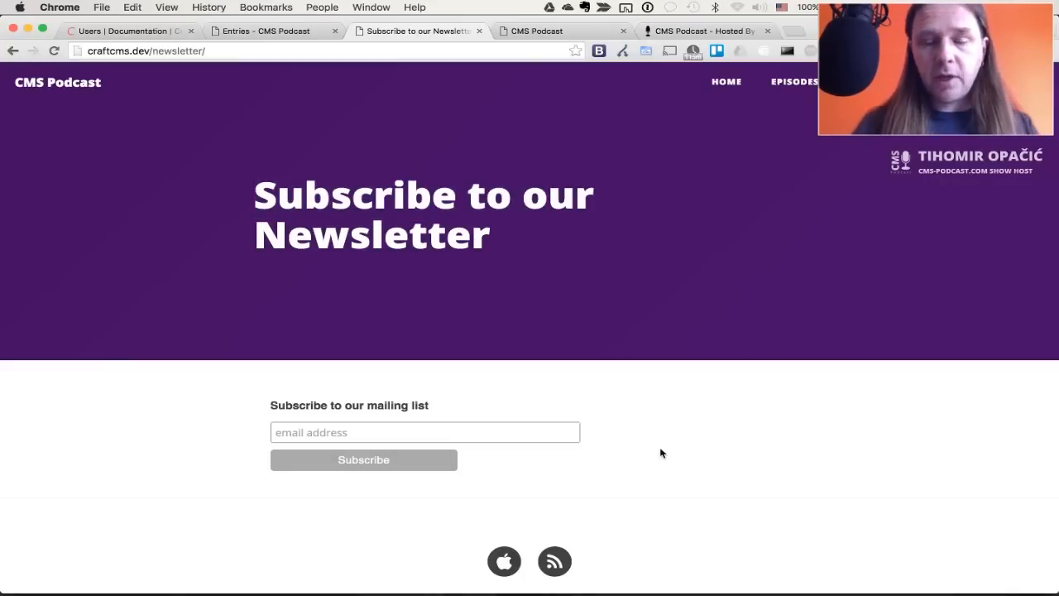
{"action": "left_click", "coordinate": [738, 85]}
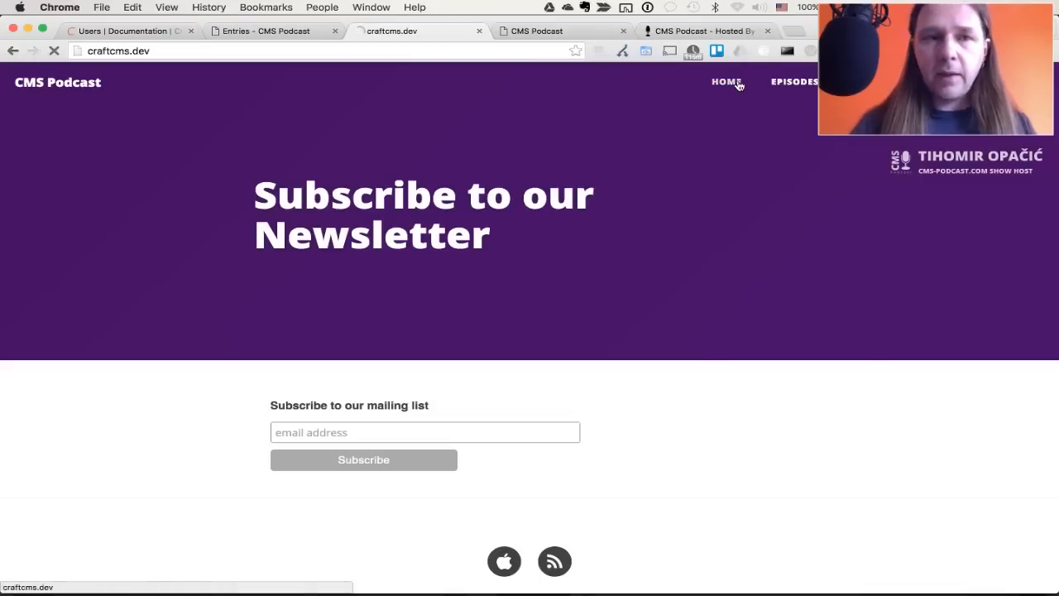
{"action": "scroll", "coordinate": [732, 307], "scroll_direction": "down", "scroll_amount": 5}
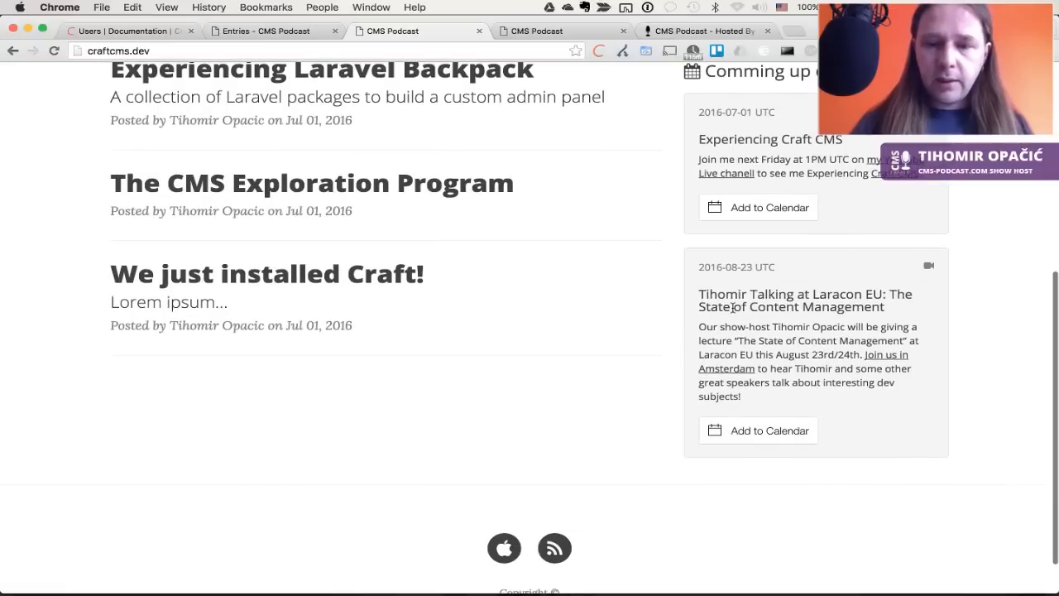
{"action": "scroll", "coordinate": [732, 307], "scroll_direction": "up", "scroll_amount": 5}
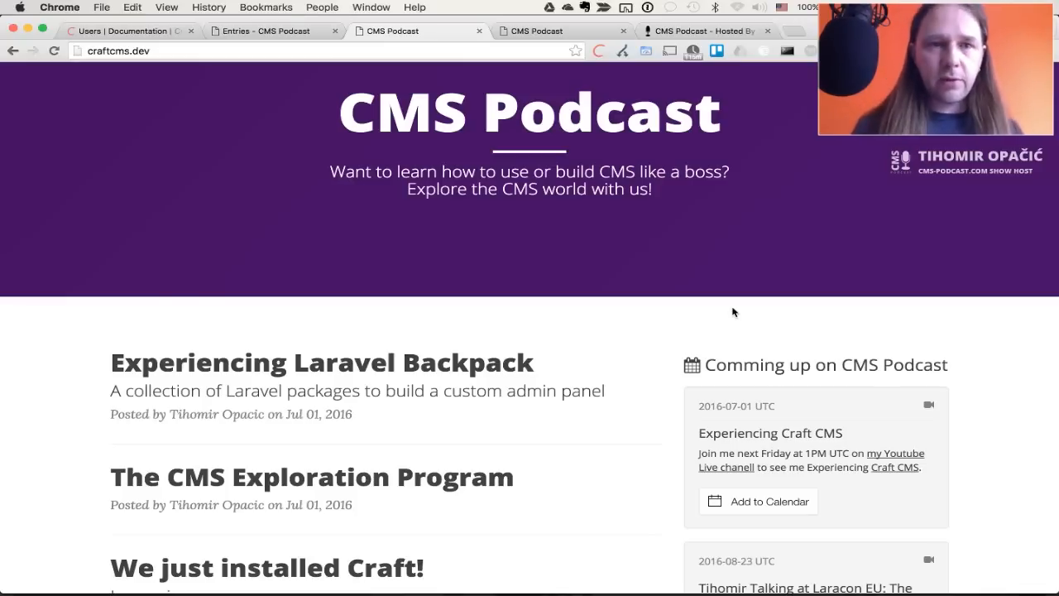
{"action": "key", "text": "ctrl+shift+Tab"}
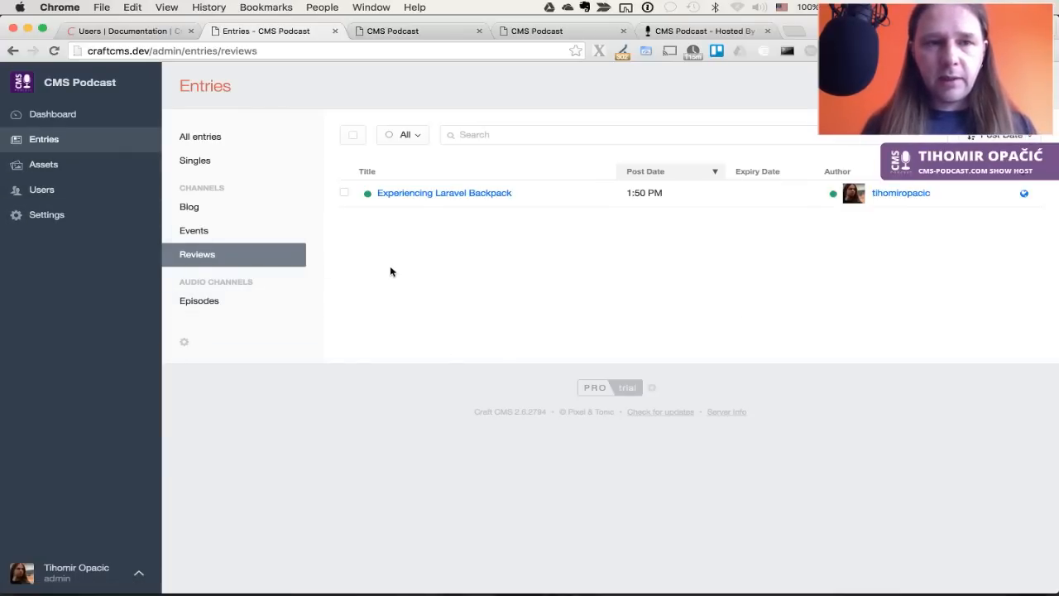
Start a new field from Settings > Fields, keep Plain Text as its type, then return to Sublime Text
{"action": "left_click", "coordinate": [78, 217]}
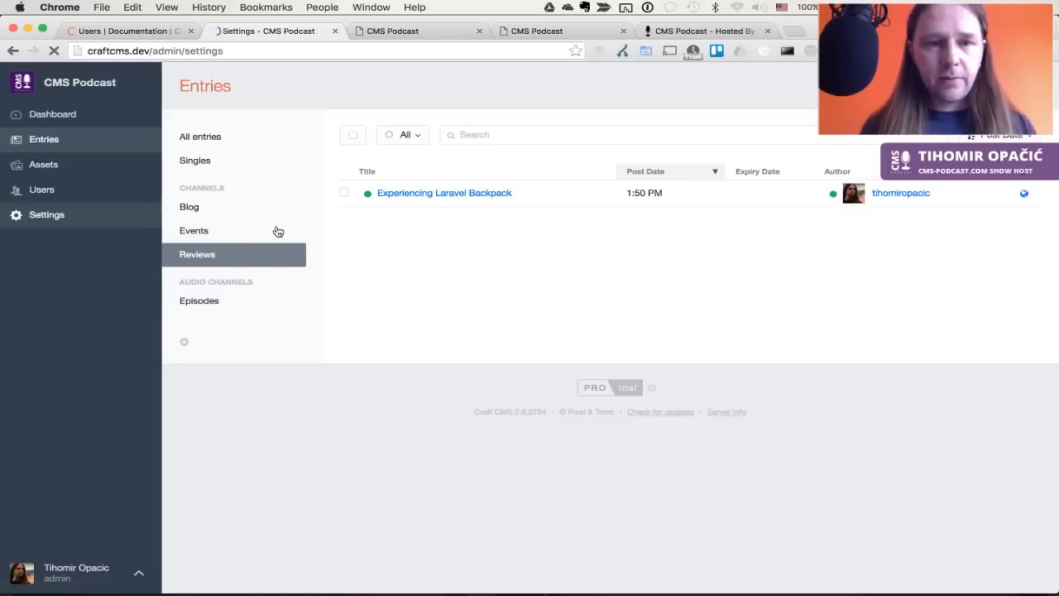
{"action": "left_click", "coordinate": [228, 301]}
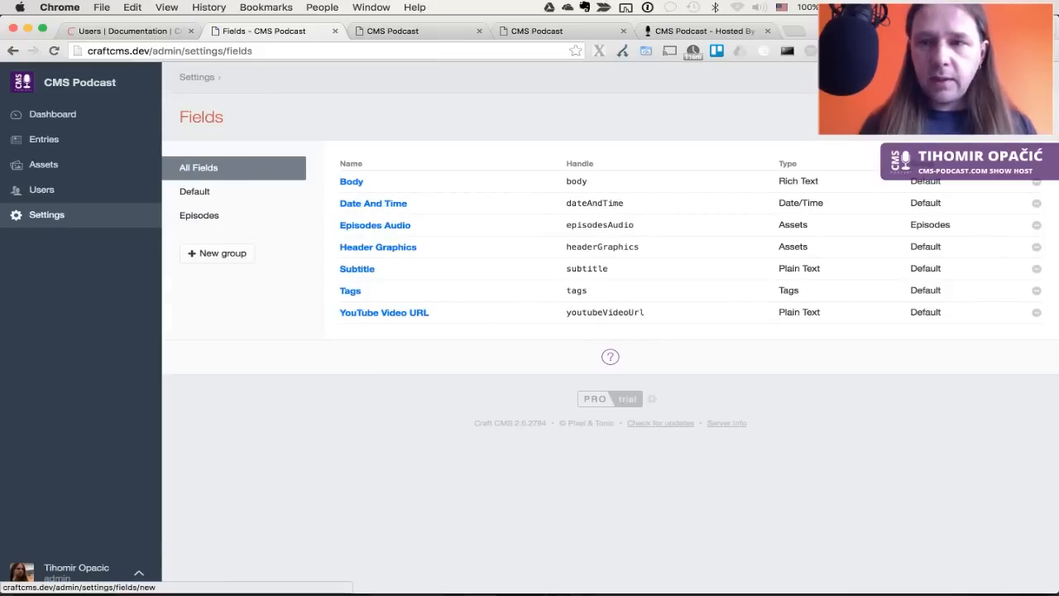
{"action": "left_click", "coordinate": [1003, 117]}
{"action": "left_click", "coordinate": [298, 250]}
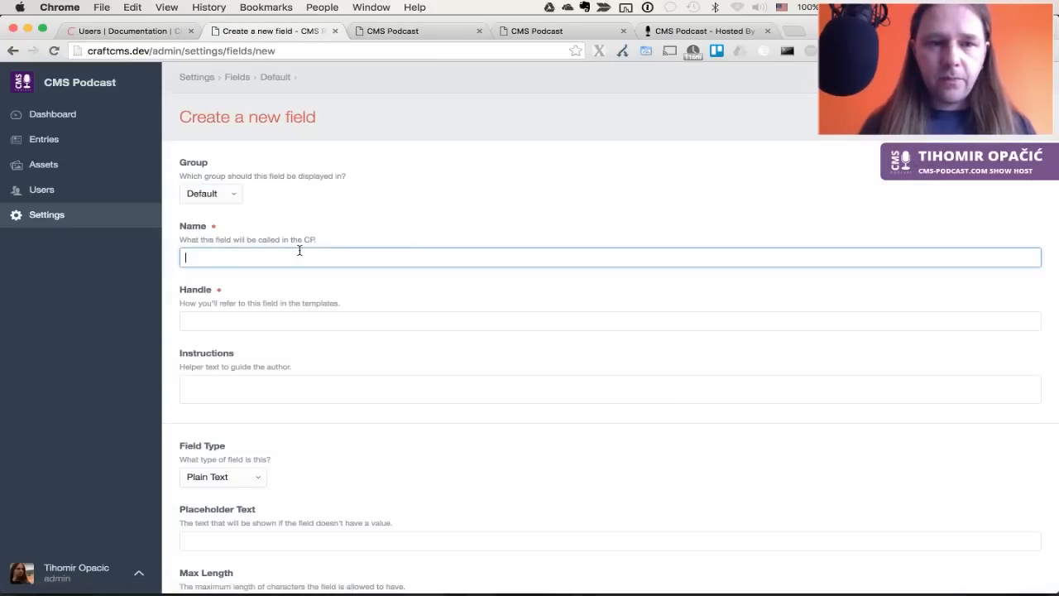
{"action": "scroll", "coordinate": [232, 331], "scroll_direction": "down", "scroll_amount": 2}
{"action": "left_click", "coordinate": [242, 404]}
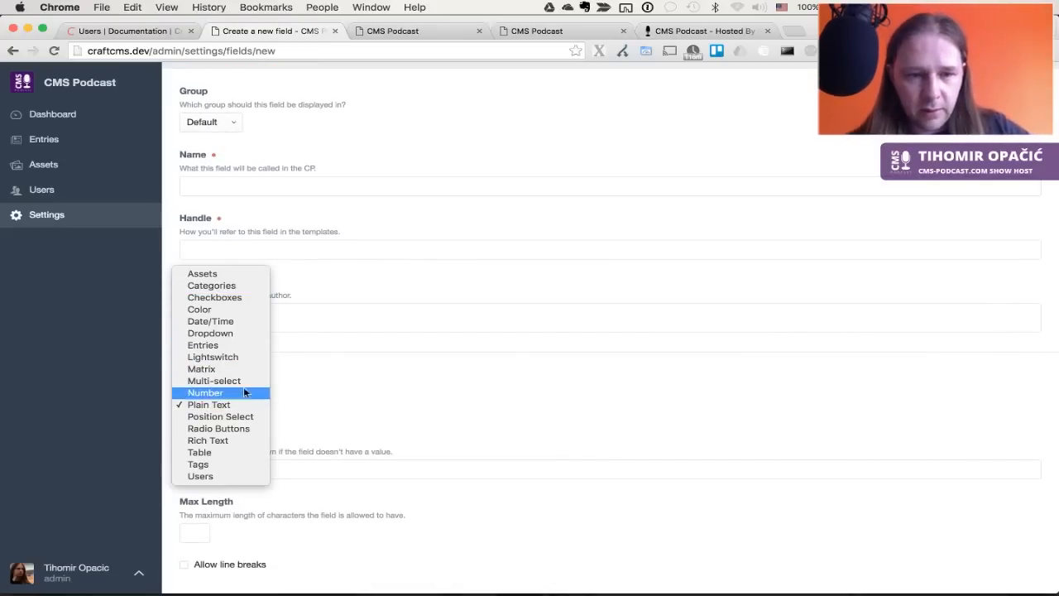
{"action": "left_click", "coordinate": [405, 426]}
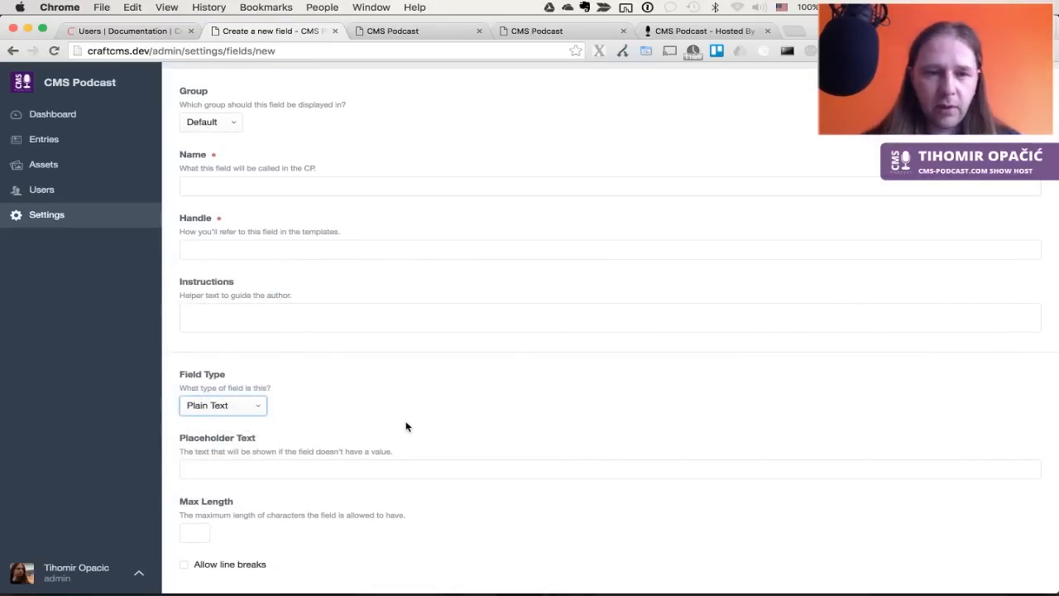
{"action": "left_click", "coordinate": [405, 427]}
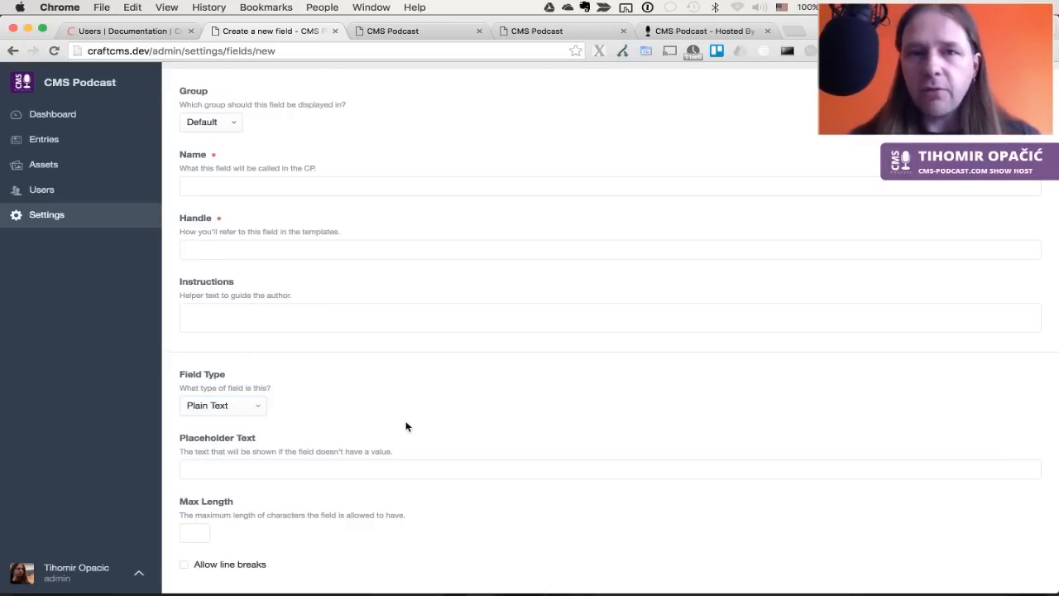
{"action": "key", "text": "super+Tab"}
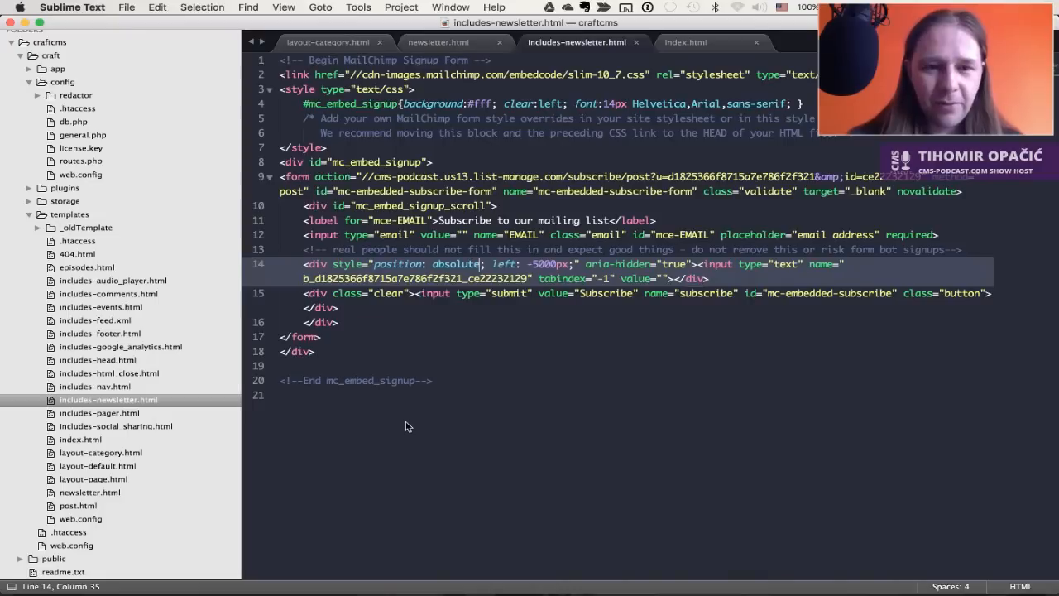
Close all open template tabs, then collapse the storage and craftcms folders in the sidebar
{"action": "left_click", "coordinate": [405, 423]}
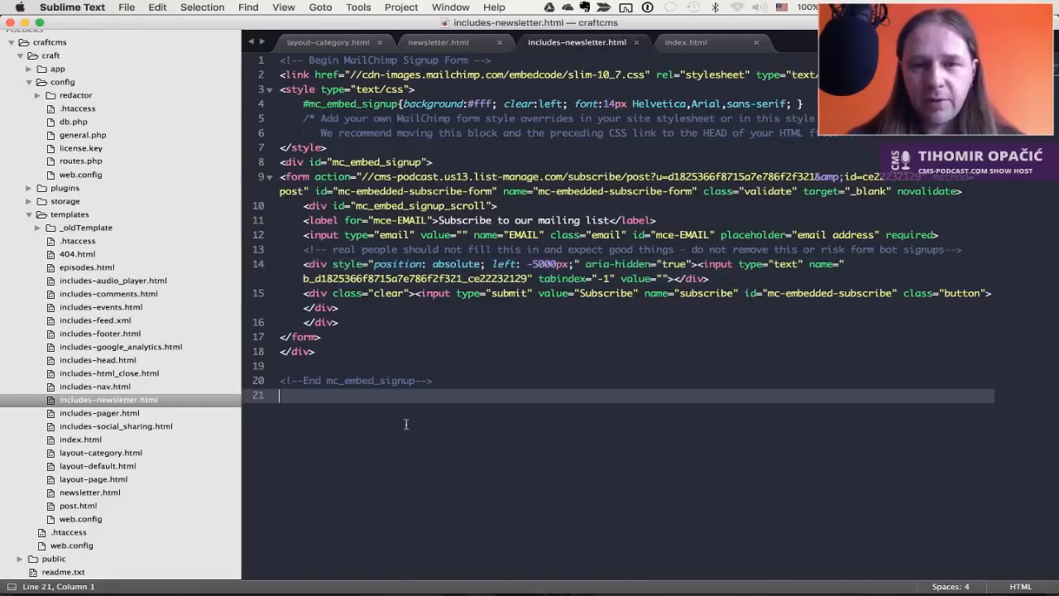
{"action": "key", "text": "super+Tab"}
{"action": "key", "text": "super+Tab"}
{"action": "key", "text": "super+w"}
{"action": "key", "text": "super+w"}
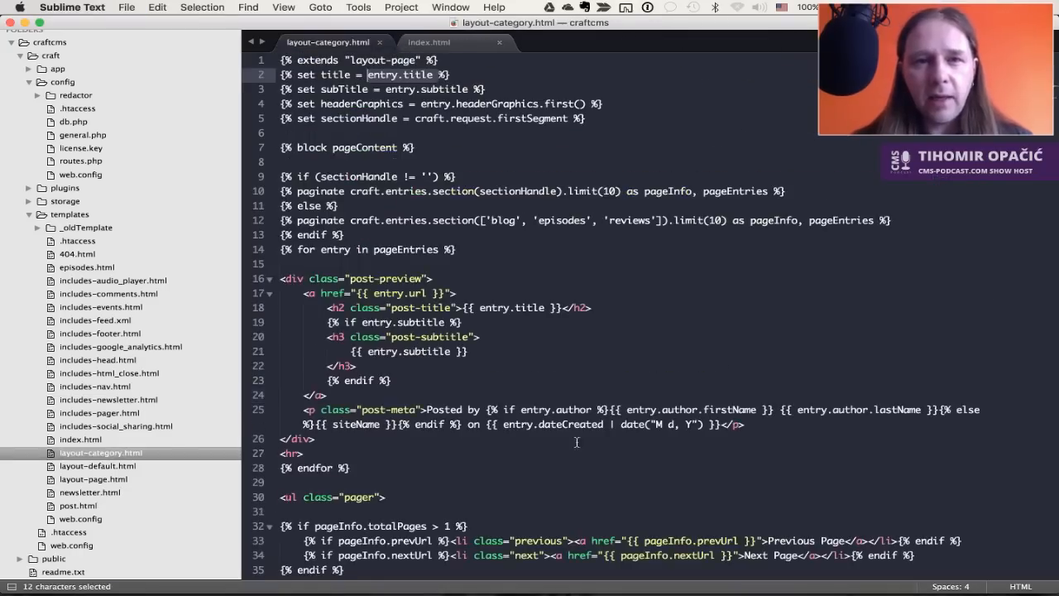
{"action": "key", "text": "super+w"}
{"action": "key", "text": "super+w"}
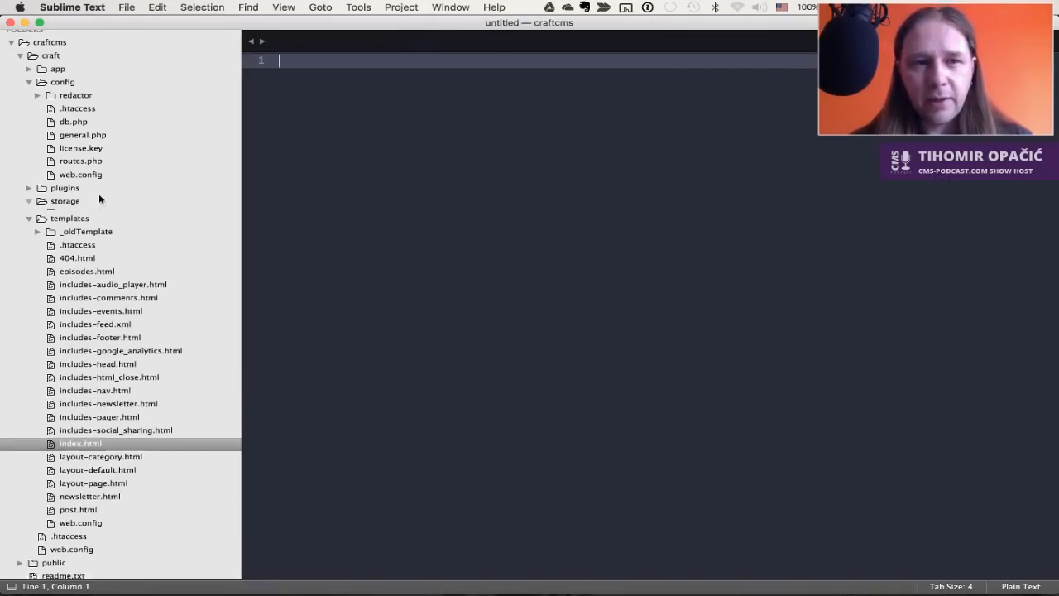
{"action": "left_click", "coordinate": [99, 196]}
{"action": "left_click", "coordinate": [30, 201]}
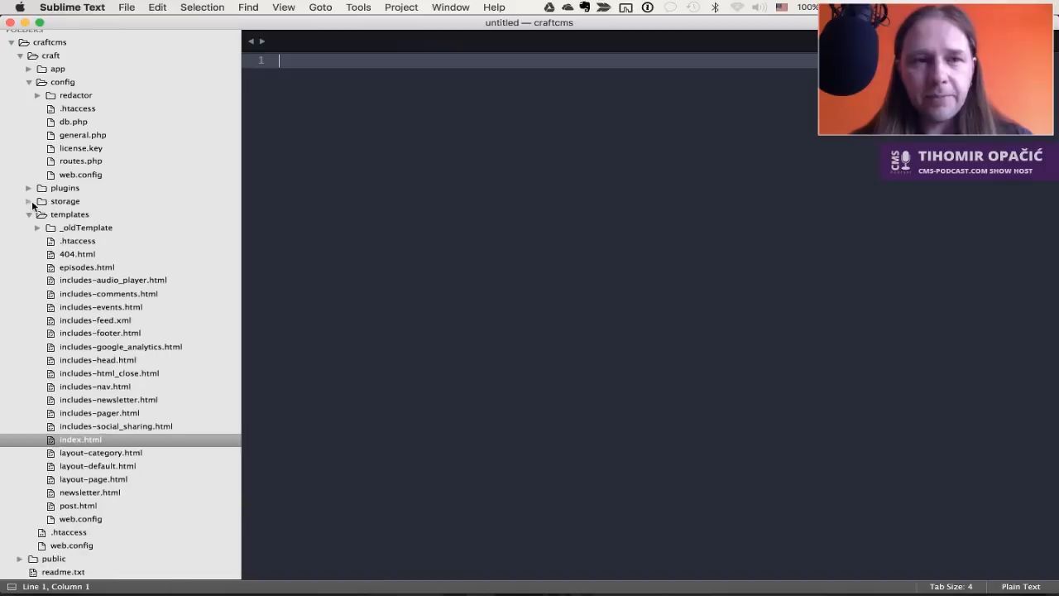
{"action": "left_click", "coordinate": [14, 49]}
Delete craft, public and readme.txt from the craftcms folder in ForkLift
{"action": "key", "text": "super+Tab"}
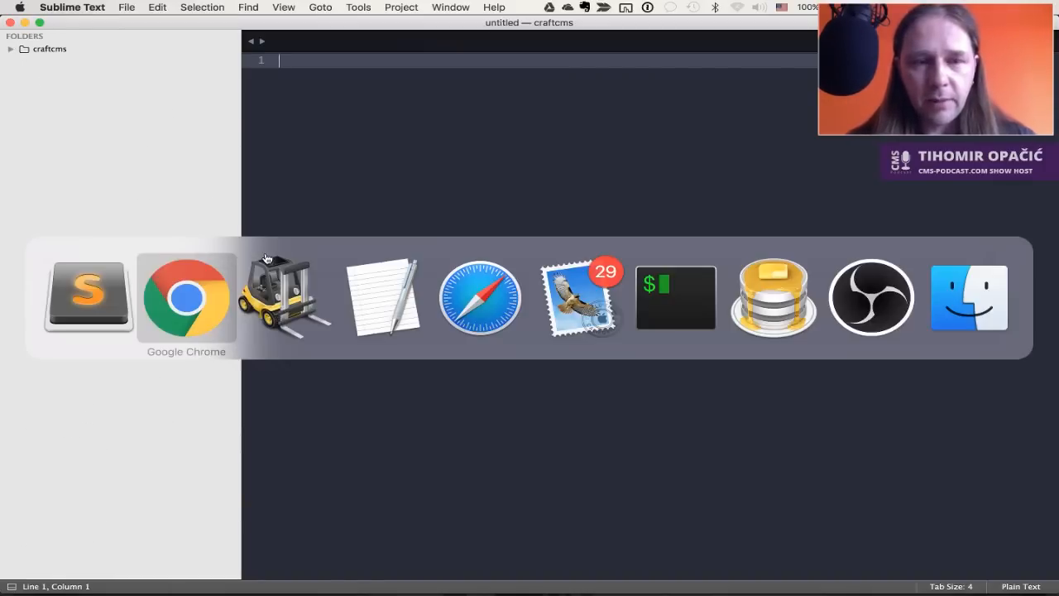
{"action": "key", "text": "super+Tab"}
{"action": "left_click", "coordinate": [434, 191]}
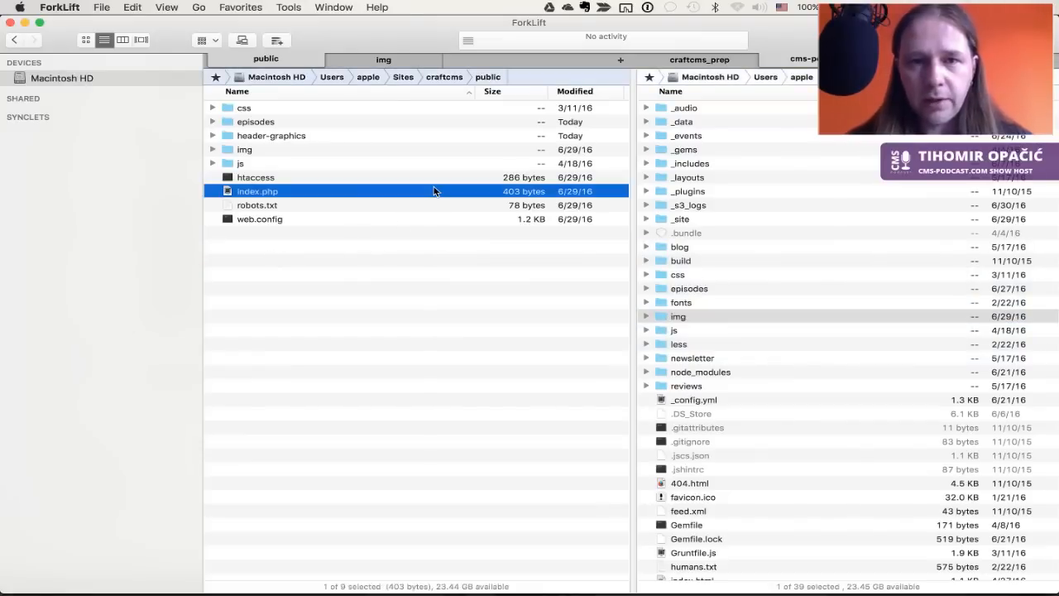
{"action": "key", "text": "super+Up"}
{"action": "key", "text": "super+a"}
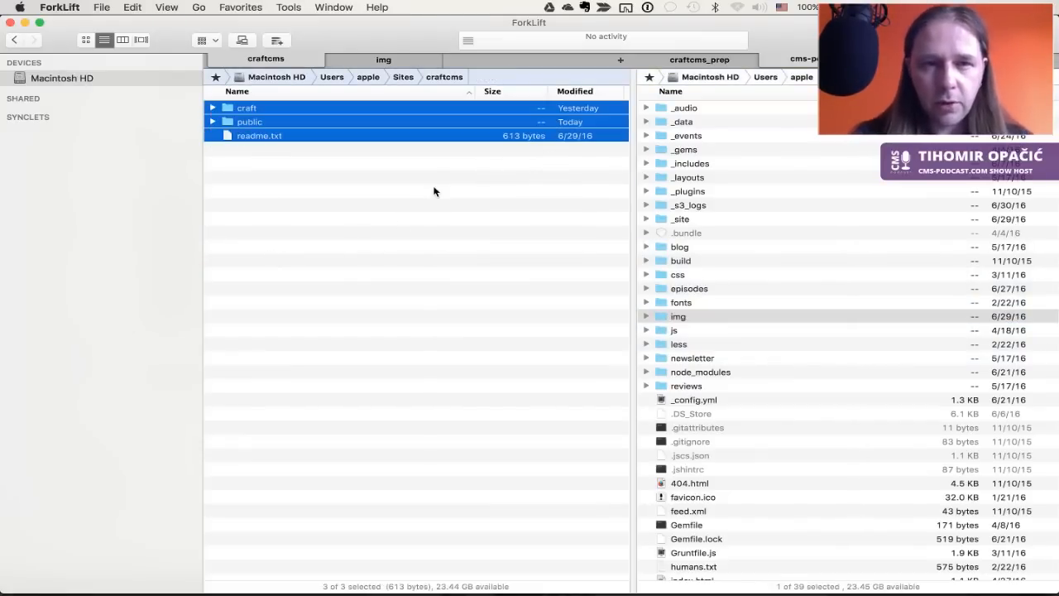
{"action": "key", "text": "super+BackSpace"}
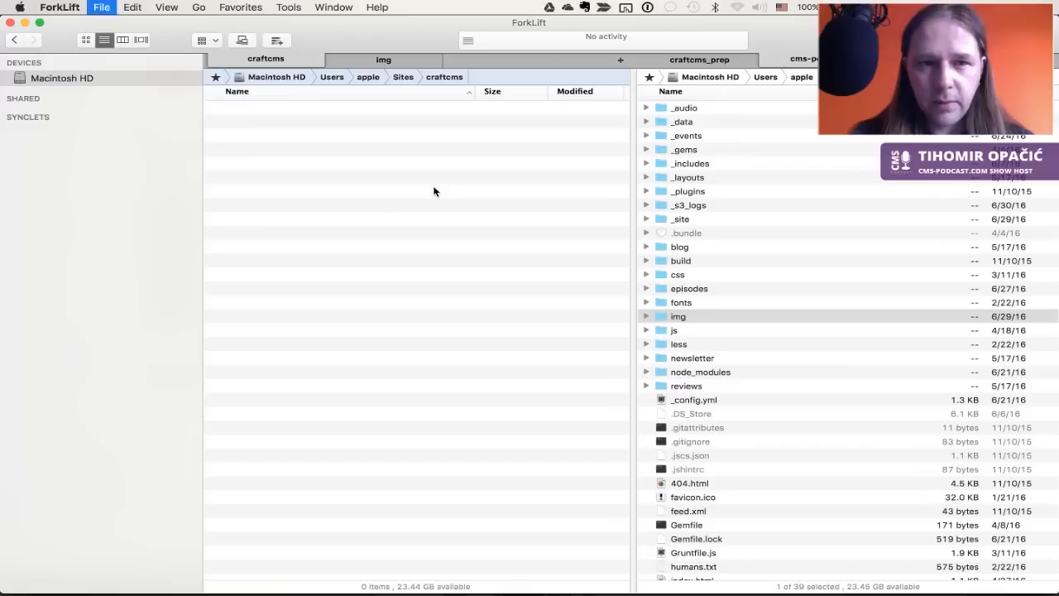
Move everything from Sites/craftcms_prep into craftcms, then switch to Sequel Pro
{"action": "key", "text": "Tab"}
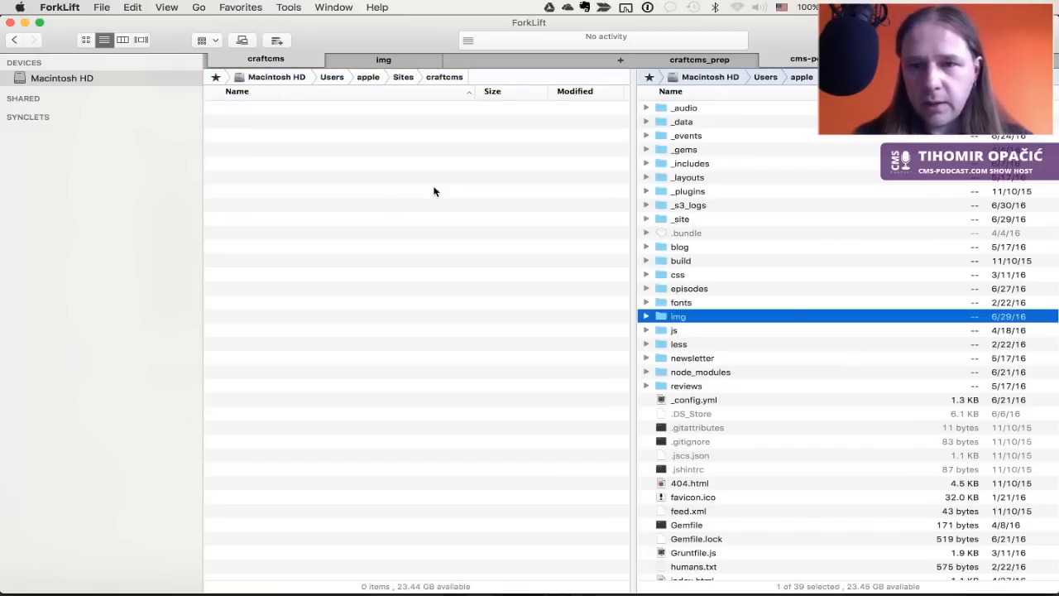
{"action": "key", "text": "super+Up"}
{"action": "key", "text": "Down"}
{"action": "key", "text": "Down"}
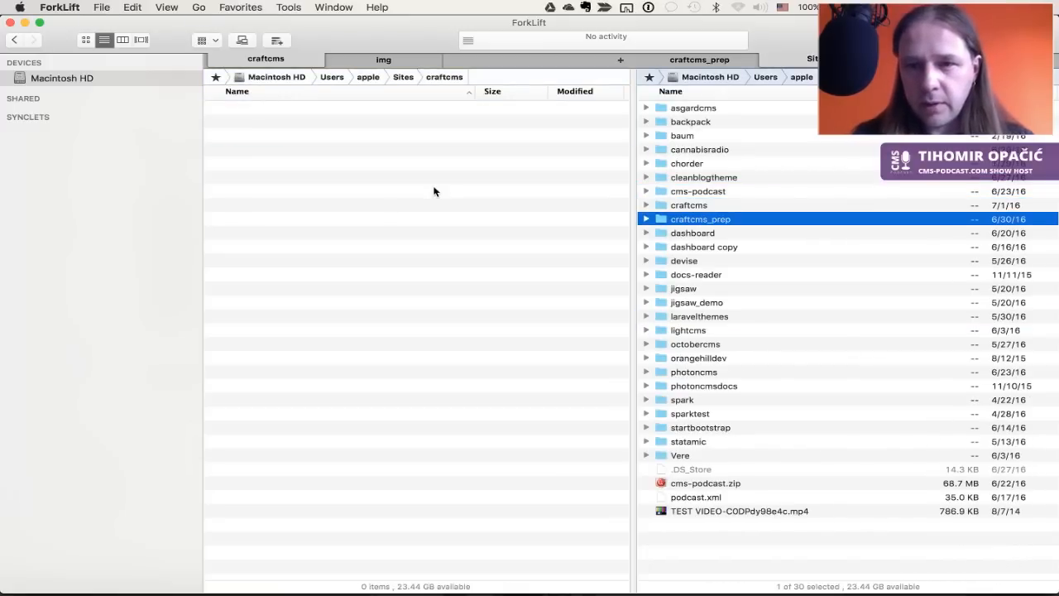
{"action": "key", "text": "super+Down"}
{"action": "key", "text": "super+a"}
{"action": "key", "text": "F6"}
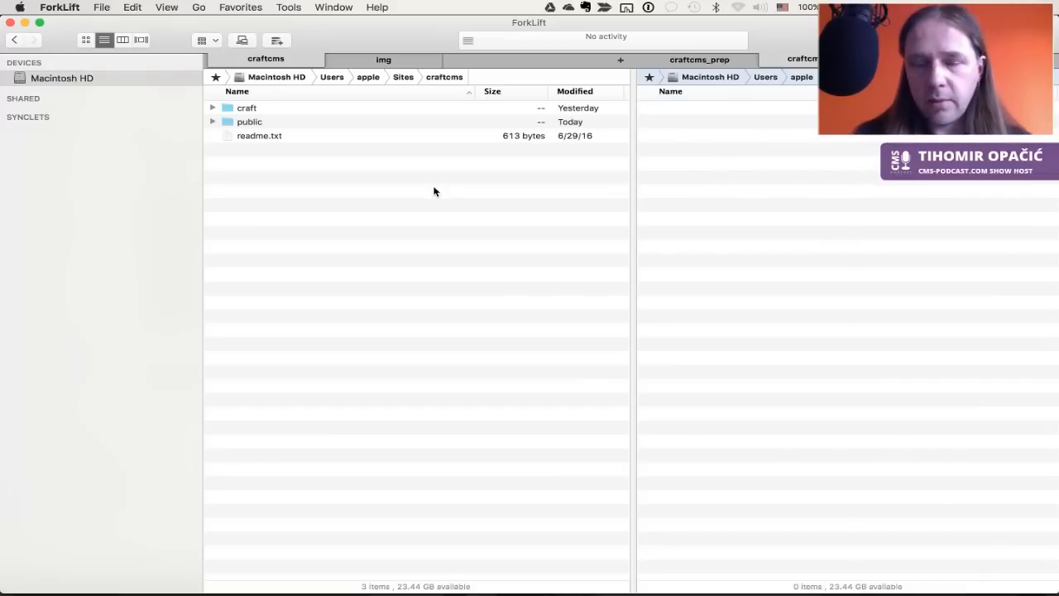
{"action": "key", "text": "super+Tab"}
{"action": "key", "text": "super+Tab"}
{"action": "key", "text": "super+Tab"}
{"action": "key", "text": "super+Tab"}
{"action": "key", "text": "super+Tab"}
{"action": "key", "text": "super+Tab"}
{"action": "key", "text": "super+Tab"}
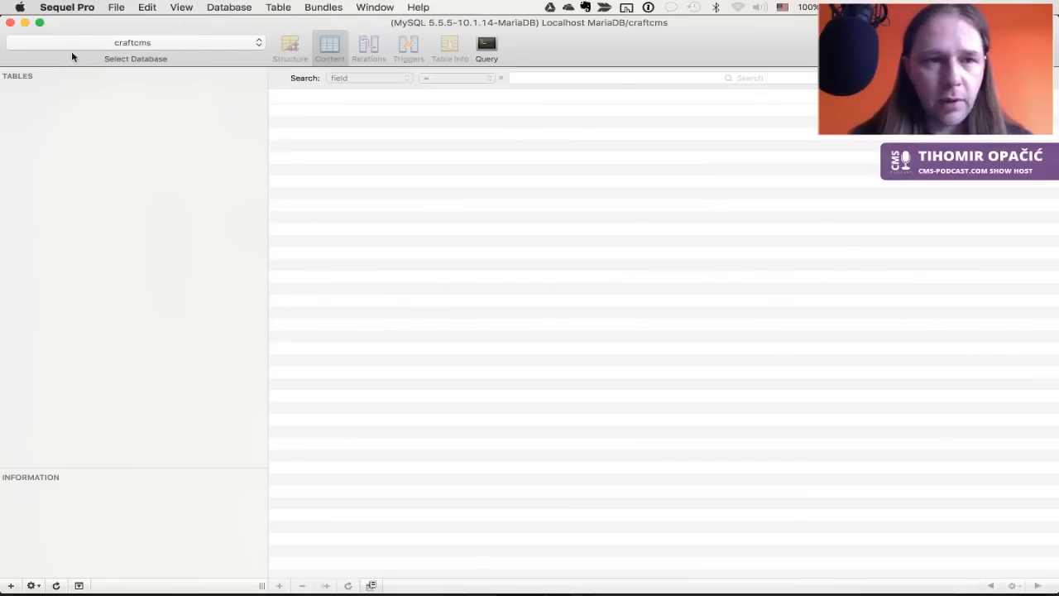
Delete the craftcms database in Sequel Pro
{"action": "left_click", "coordinate": [196, 42]}
{"action": "left_click", "coordinate": [196, 42]}
{"action": "left_click", "coordinate": [248, 10]}
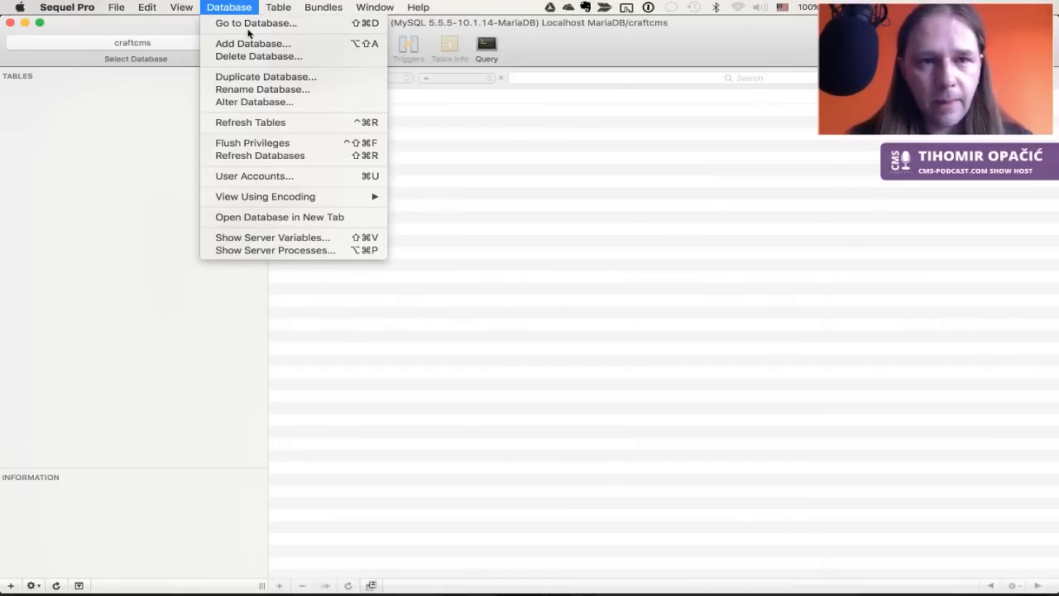
{"action": "left_click", "coordinate": [256, 57]}
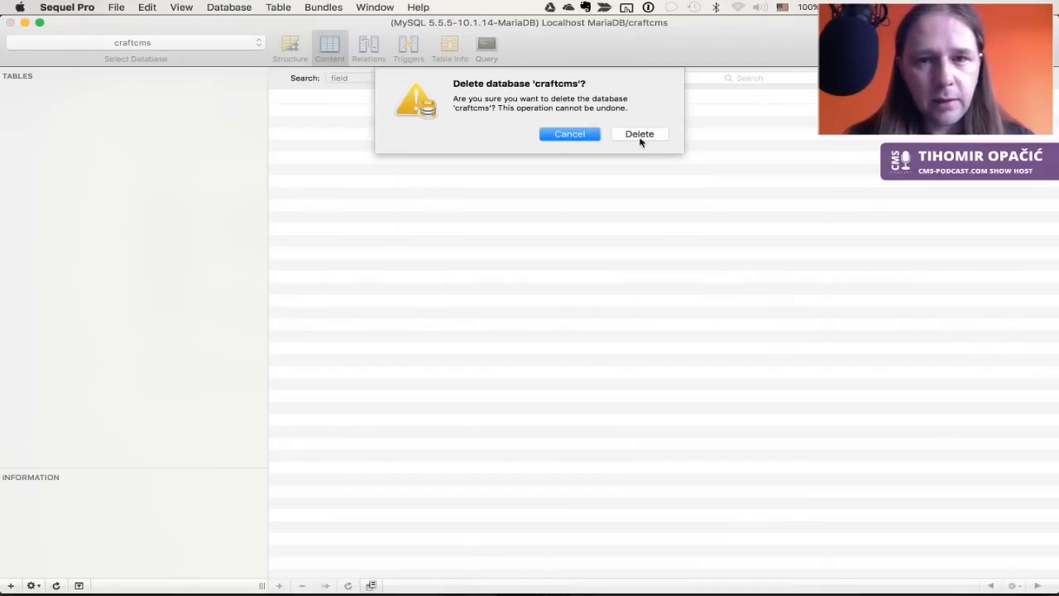
{"action": "left_click", "coordinate": [643, 136]}
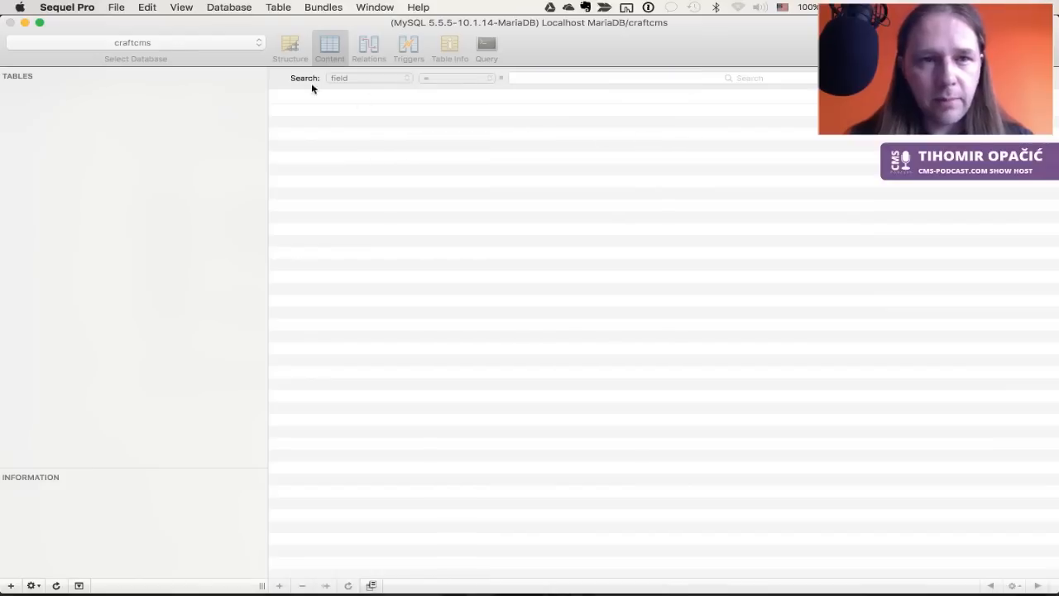
Rename the craftcms_prep database to craftcms, then return to the browser
{"action": "left_click", "coordinate": [167, 41]}
{"action": "left_click", "coordinate": [163, 166]}
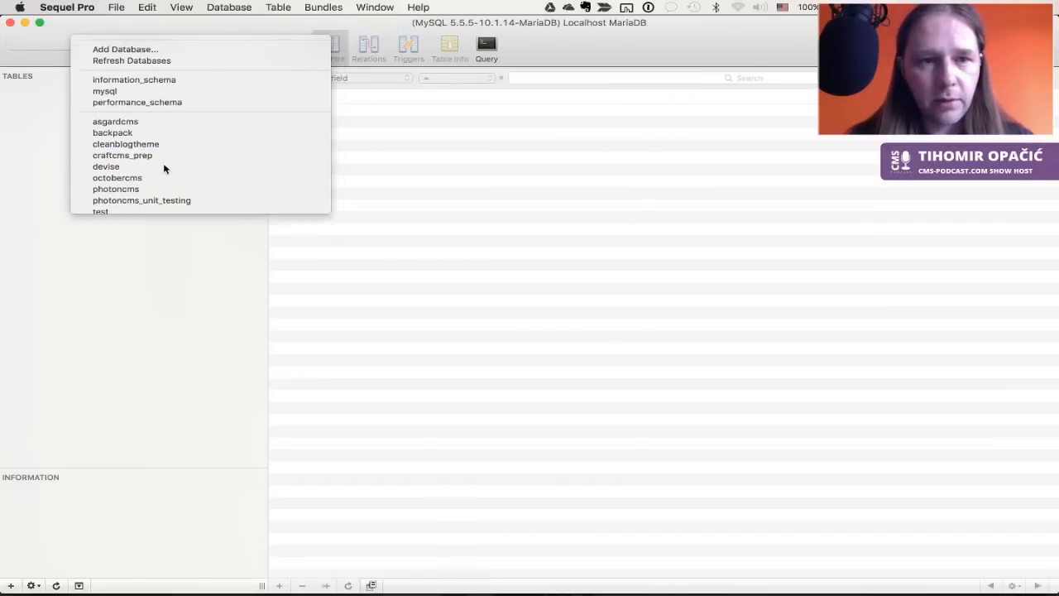
{"action": "left_click", "coordinate": [245, 13]}
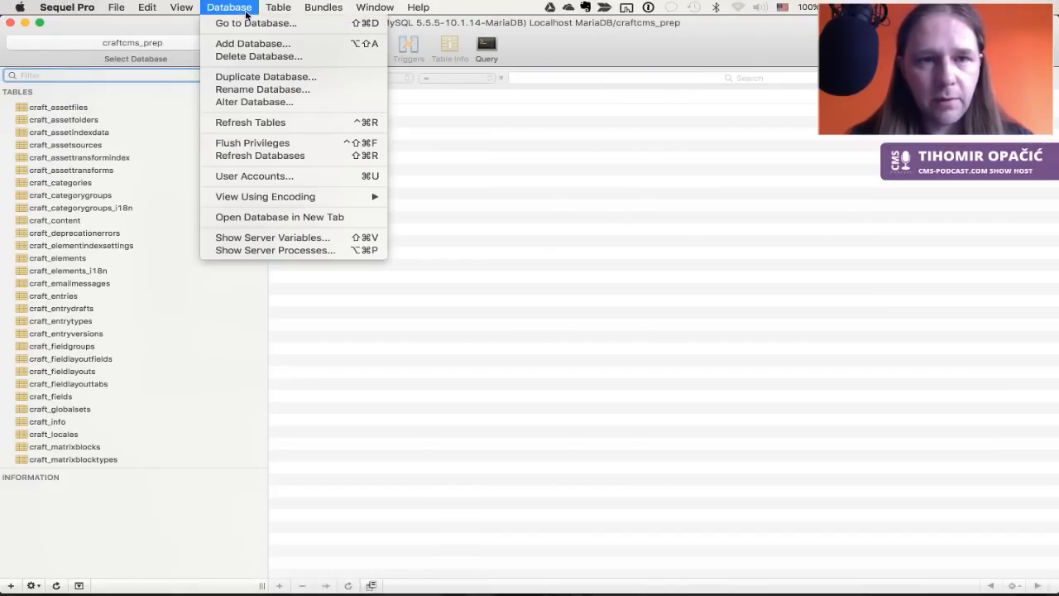
{"action": "left_click", "coordinate": [279, 90]}
{"action": "left_click", "coordinate": [537, 101]}
{"action": "key", "text": "BackSpace"}
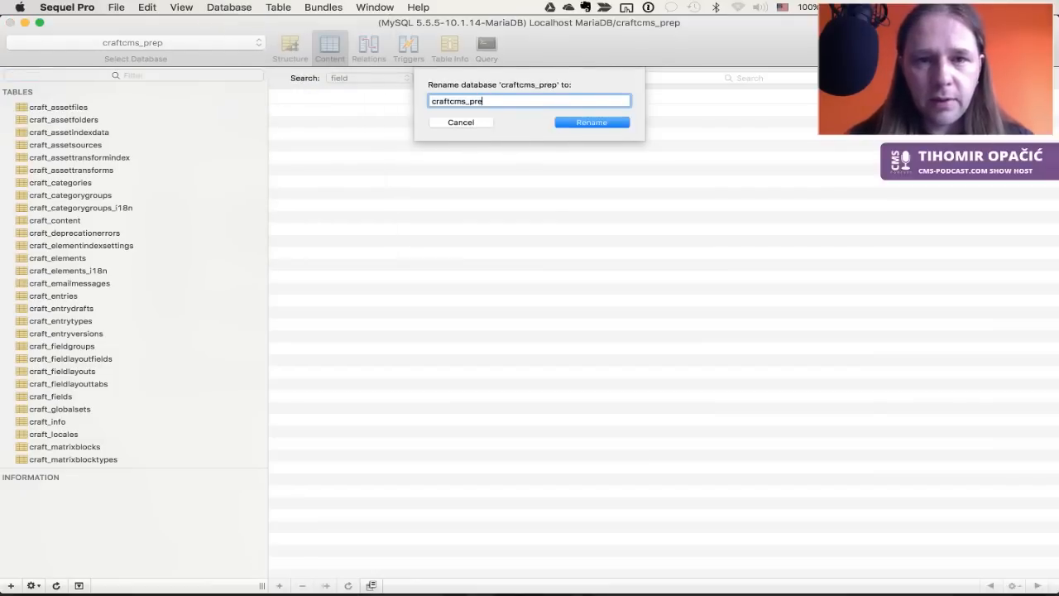
{"action": "key", "text": "BackSpace"}
{"action": "key", "text": "Return"}
{"action": "key", "text": "super+Tab"}
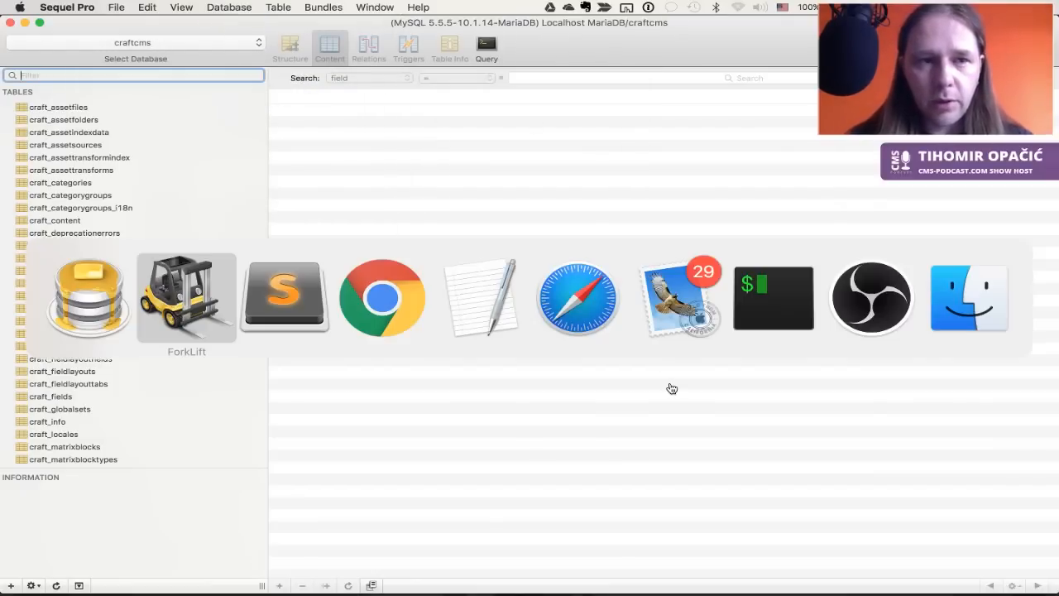
{"action": "key", "text": "super+Tab"}
{"action": "key", "text": "super+Tab"}
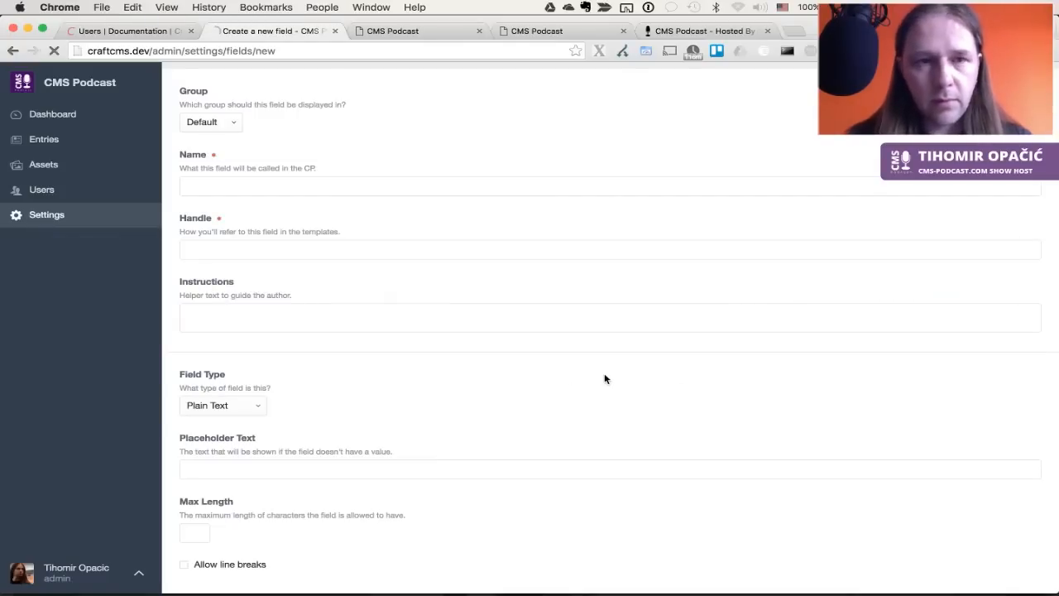
Reload Craft against the renamed database and open the Fields Demo single from Entries
{"action": "key", "text": "super+r"}
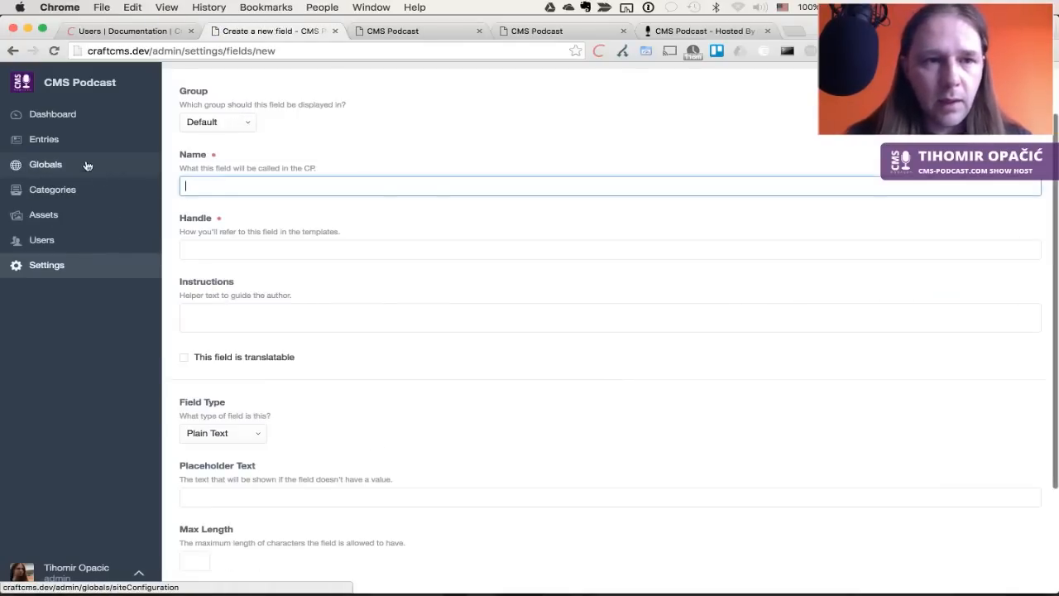
{"action": "left_click", "coordinate": [62, 146]}
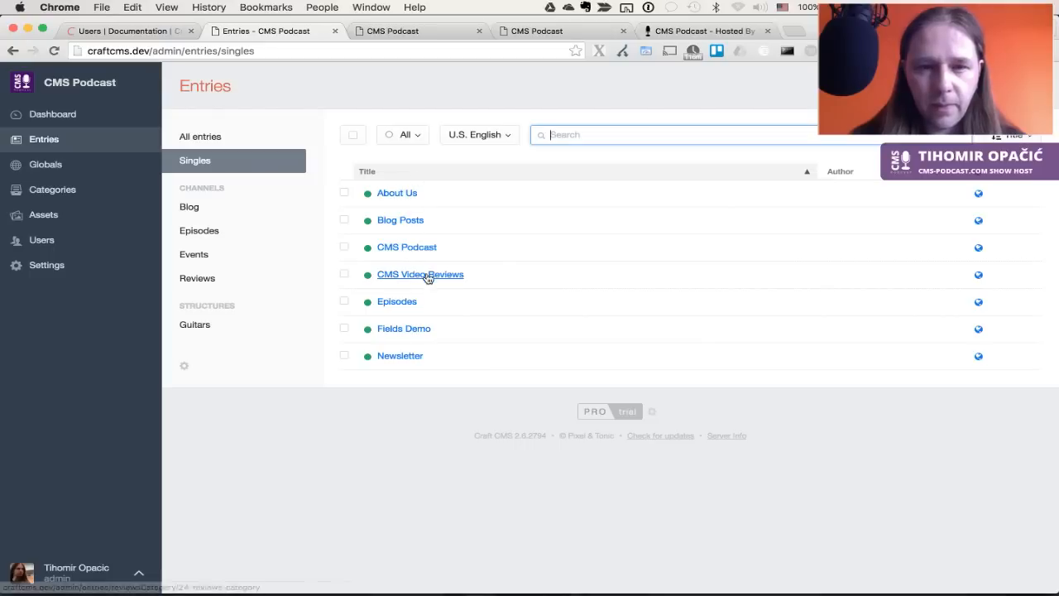
{"action": "left_click", "coordinate": [413, 329]}
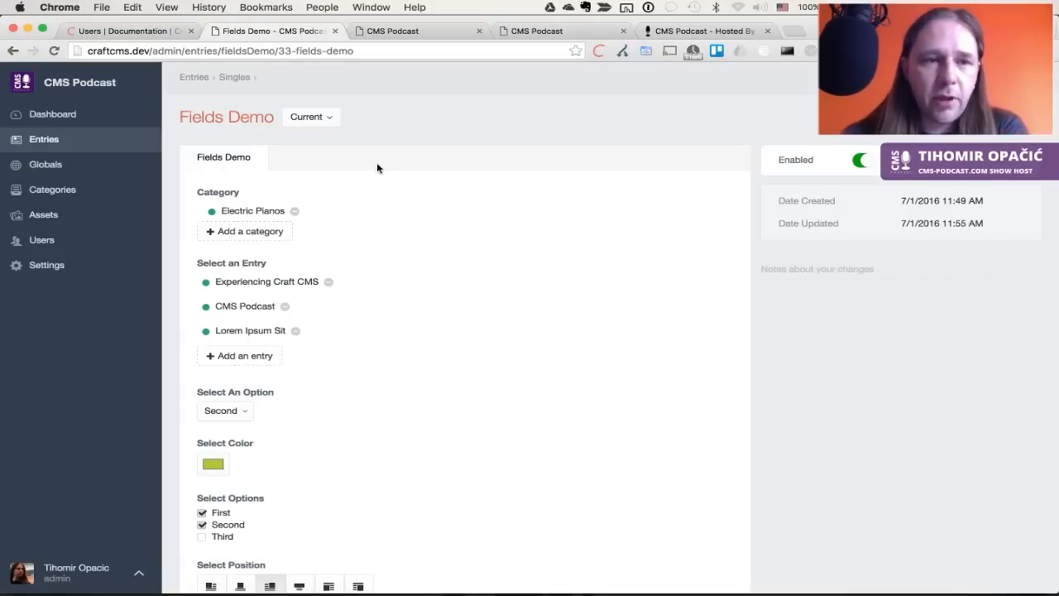
{"action": "scroll", "coordinate": [473, 278], "scroll_direction": "down", "scroll_amount": 1}
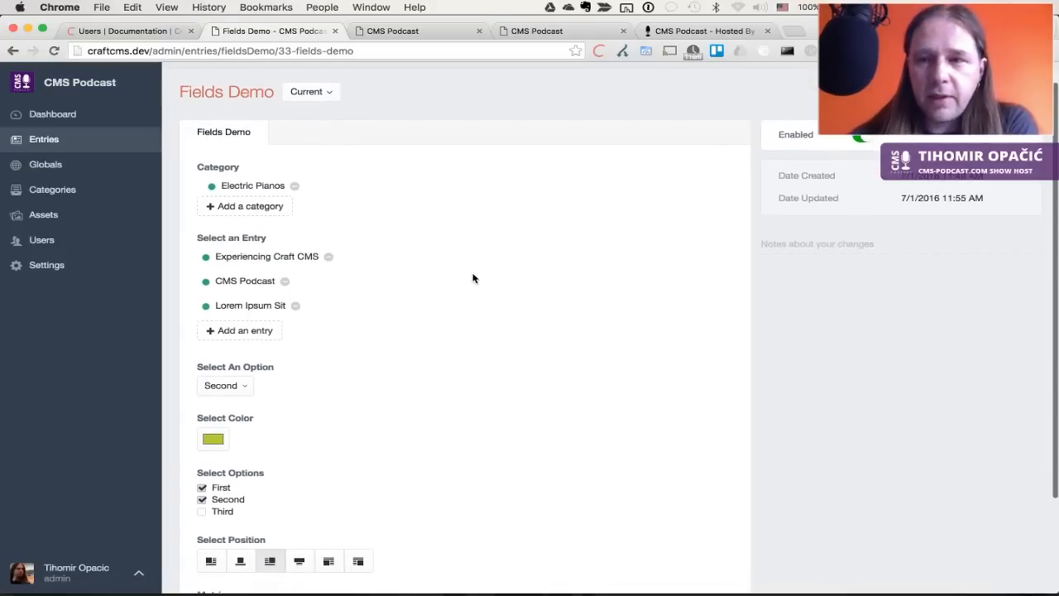
{"action": "scroll", "coordinate": [473, 278], "scroll_direction": "up", "scroll_amount": 1}
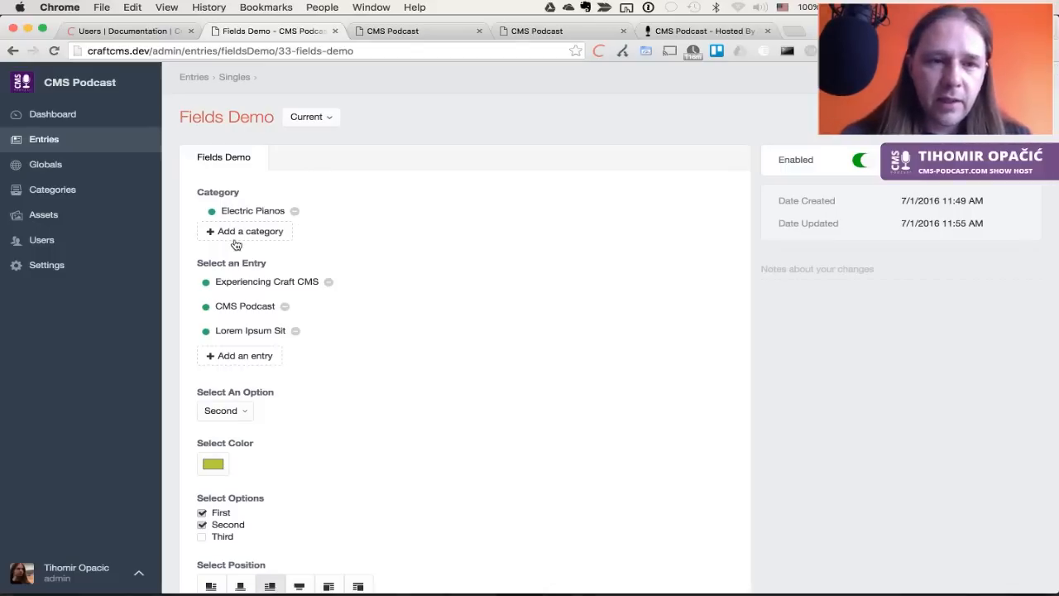
Show the Guitars structure entries and drag Solid Body beneath Hollow Body
{"action": "left_click", "coordinate": [58, 190]}
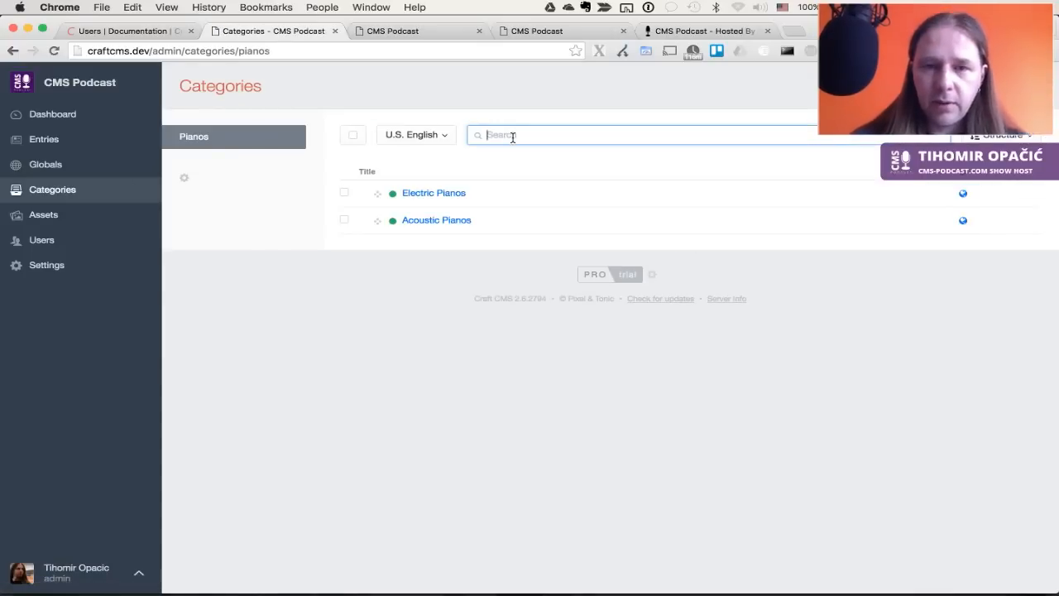
{"action": "left_click", "coordinate": [53, 141]}
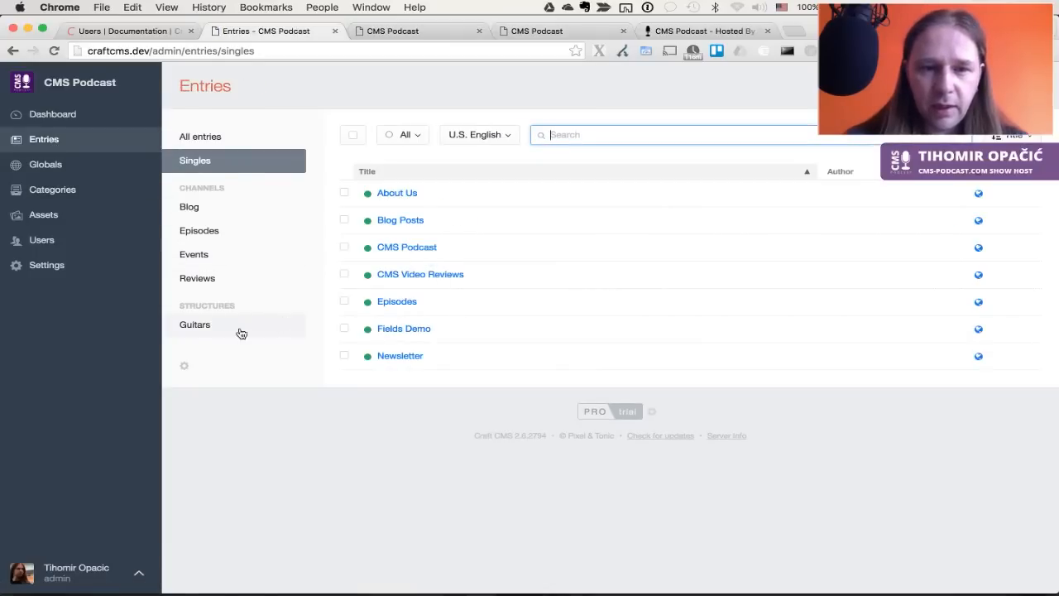
{"action": "left_click", "coordinate": [203, 326]}
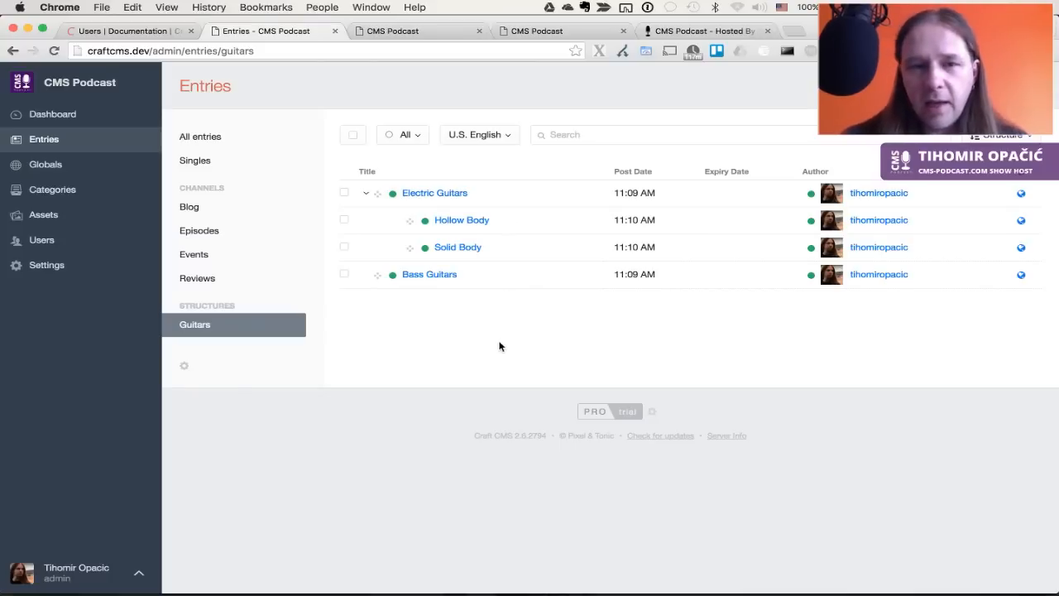
{"action": "left_click_drag", "start_coordinate": [409, 220], "coordinate": [473, 245]}
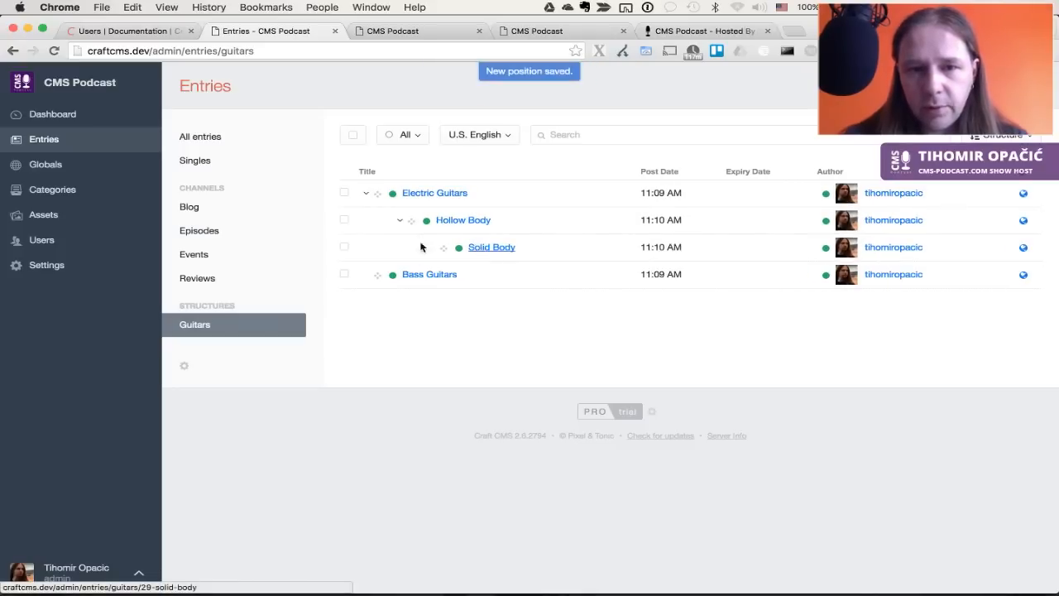
Check Categories and the Bass Guitars entry, then show the Singles entries list
{"action": "left_click", "coordinate": [75, 190]}
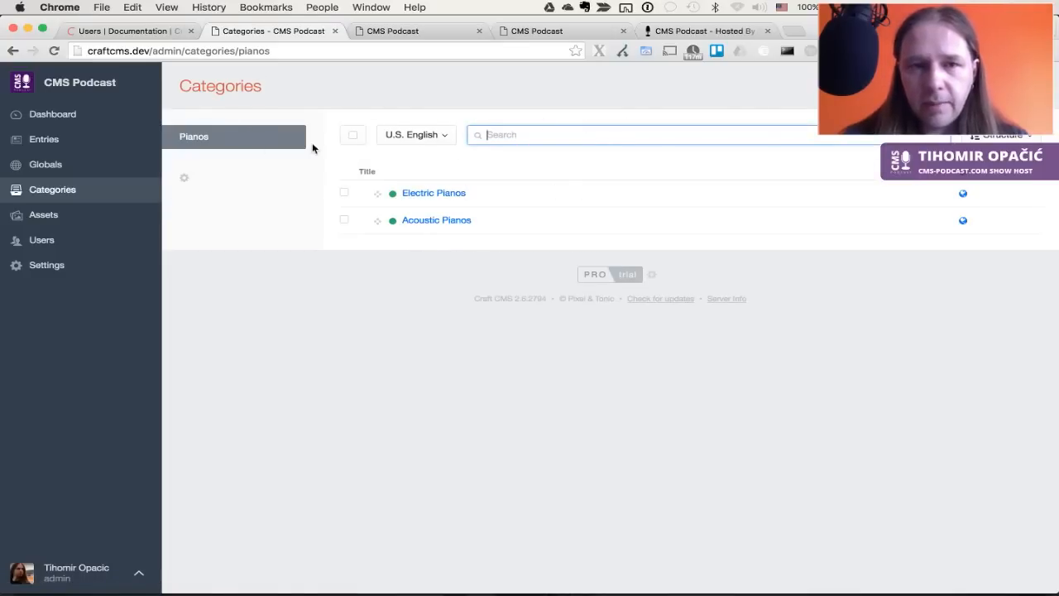
{"action": "left_click", "coordinate": [49, 141]}
{"action": "left_click", "coordinate": [421, 280]}
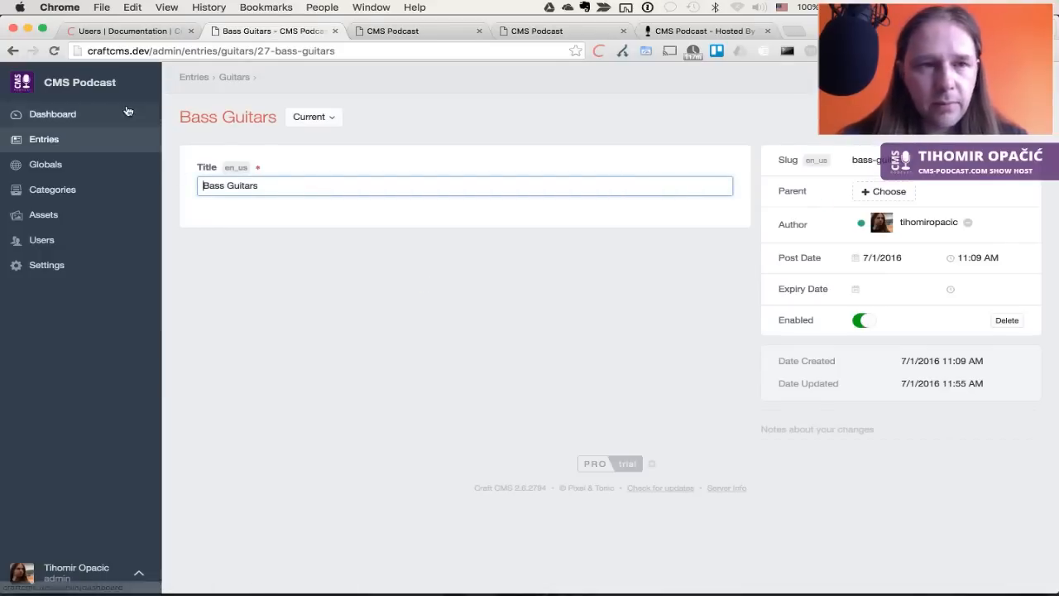
{"action": "left_click", "coordinate": [12, 51]}
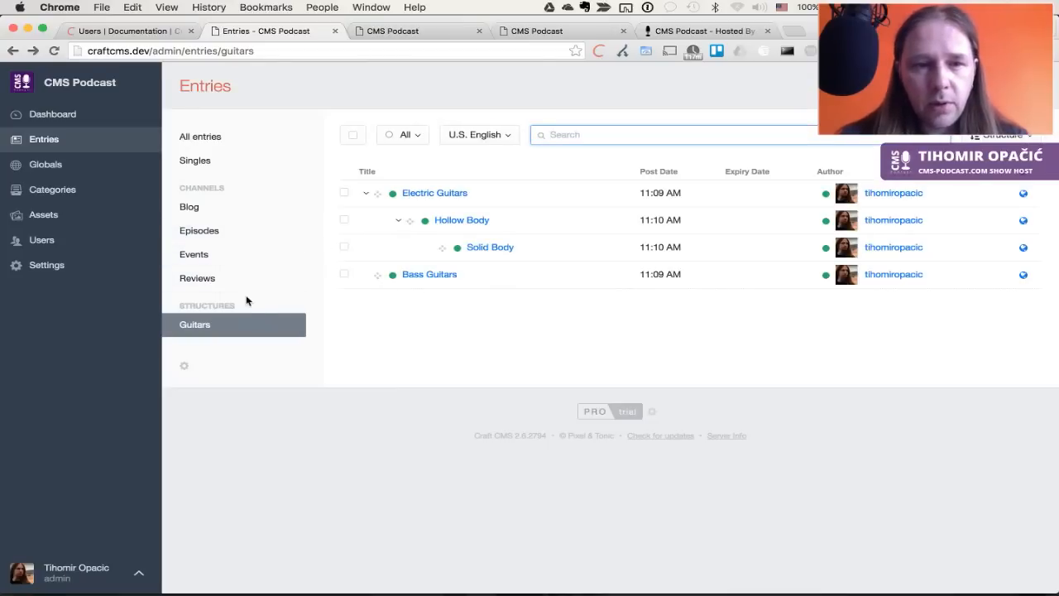
{"action": "left_click", "coordinate": [206, 161]}
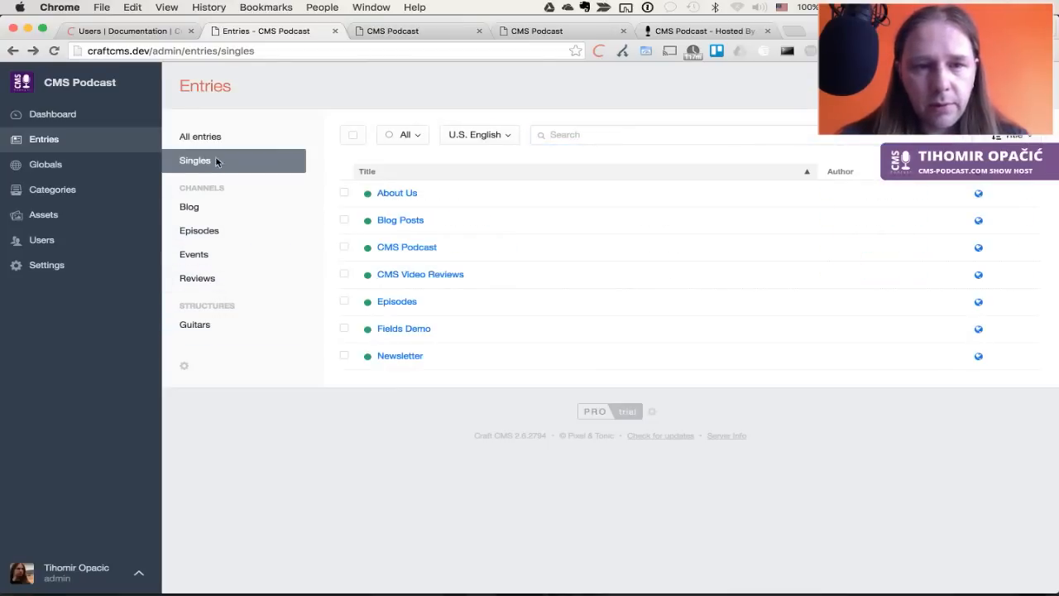
In Fields Demo, add the Acoustic Pianos category and The CMS Exploration Program related entry
{"action": "left_click", "coordinate": [405, 330]}
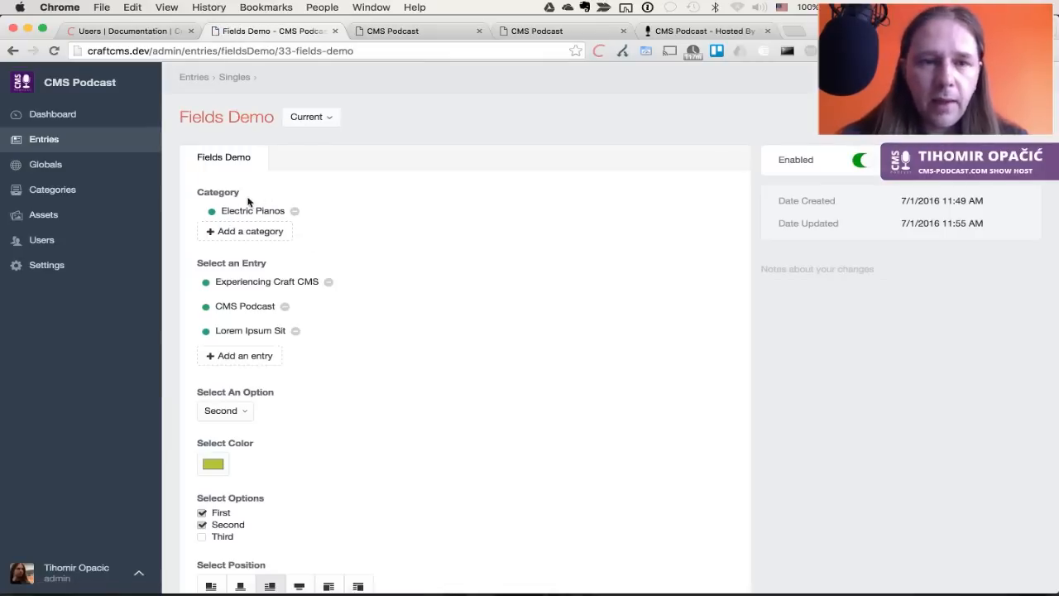
{"action": "left_click", "coordinate": [260, 234]}
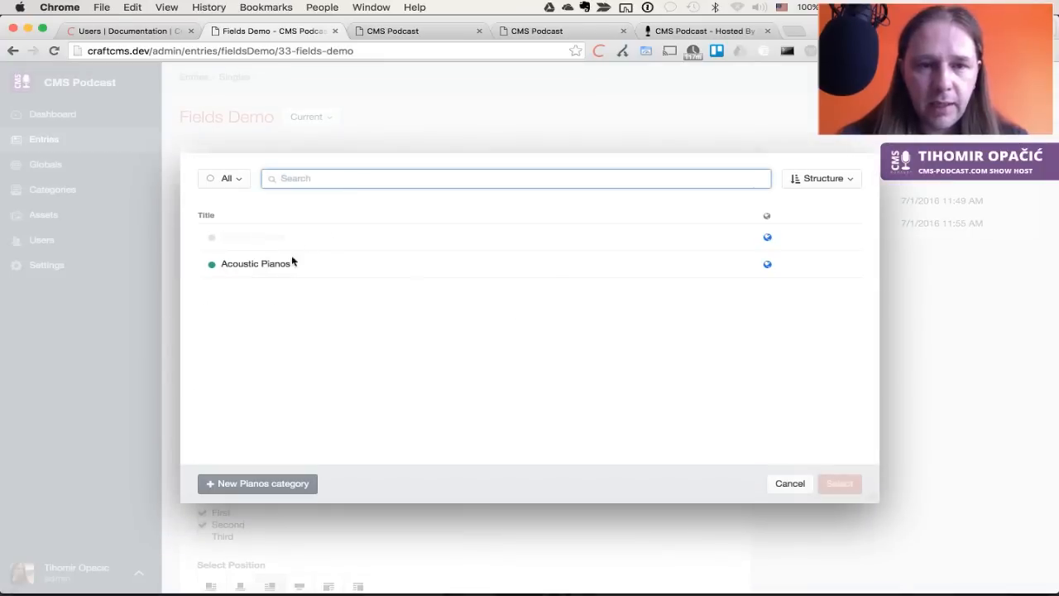
{"action": "left_click", "coordinate": [274, 265]}
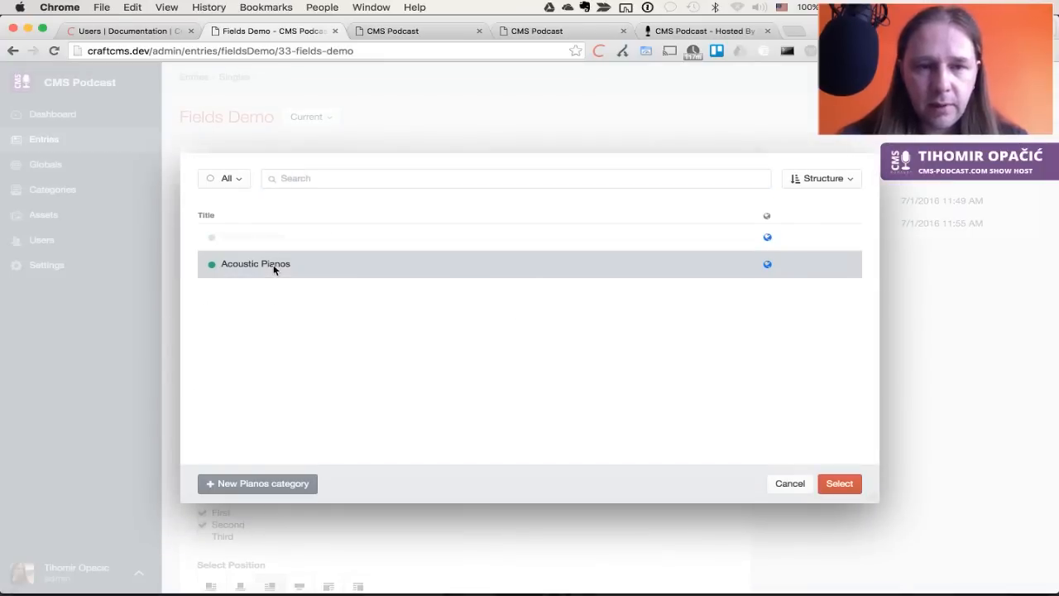
{"action": "left_click", "coordinate": [839, 486]}
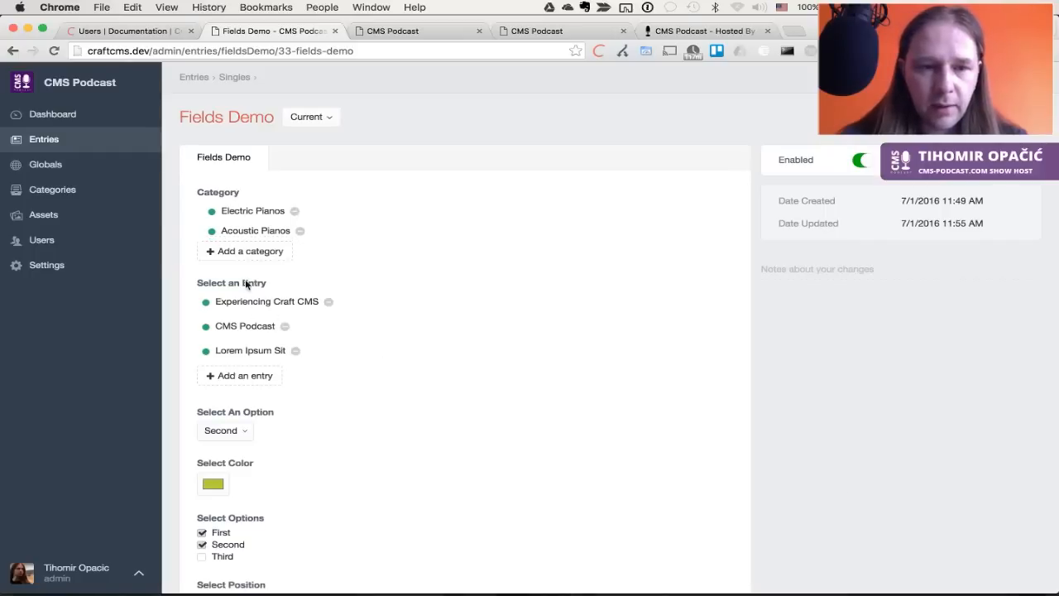
{"action": "left_click", "coordinate": [265, 379]}
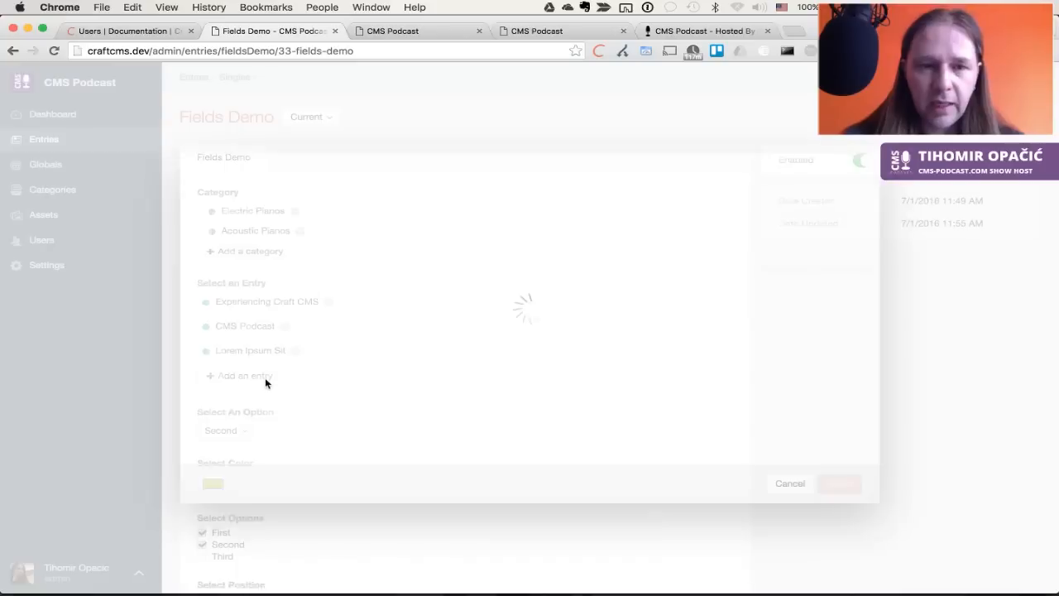
{"action": "scroll", "coordinate": [429, 345], "scroll_direction": "down", "scroll_amount": 5}
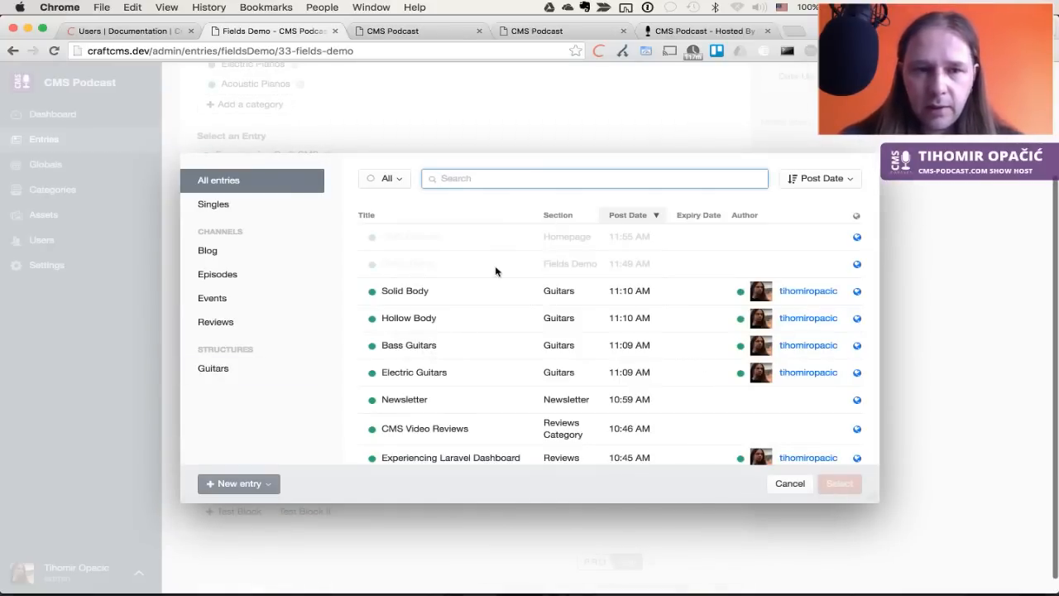
{"action": "left_click", "coordinate": [240, 276]}
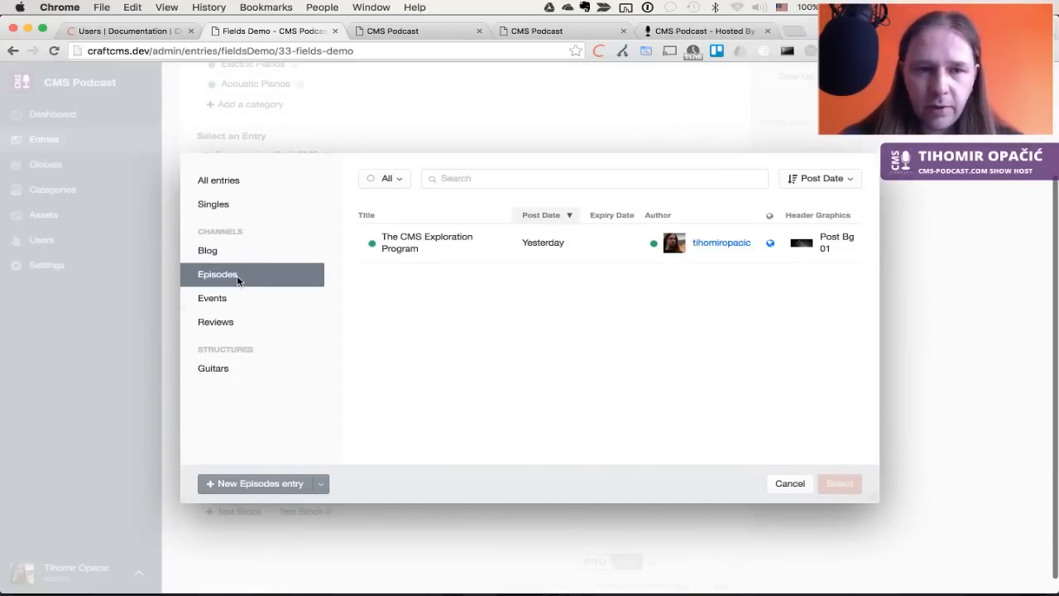
{"action": "left_click", "coordinate": [407, 240]}
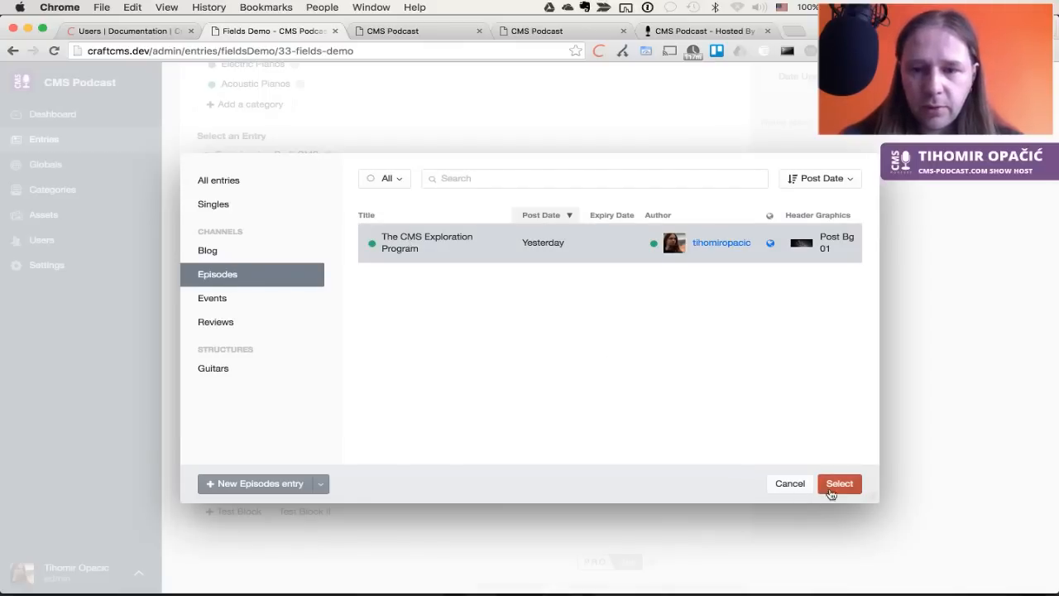
{"action": "left_click", "coordinate": [838, 486]}
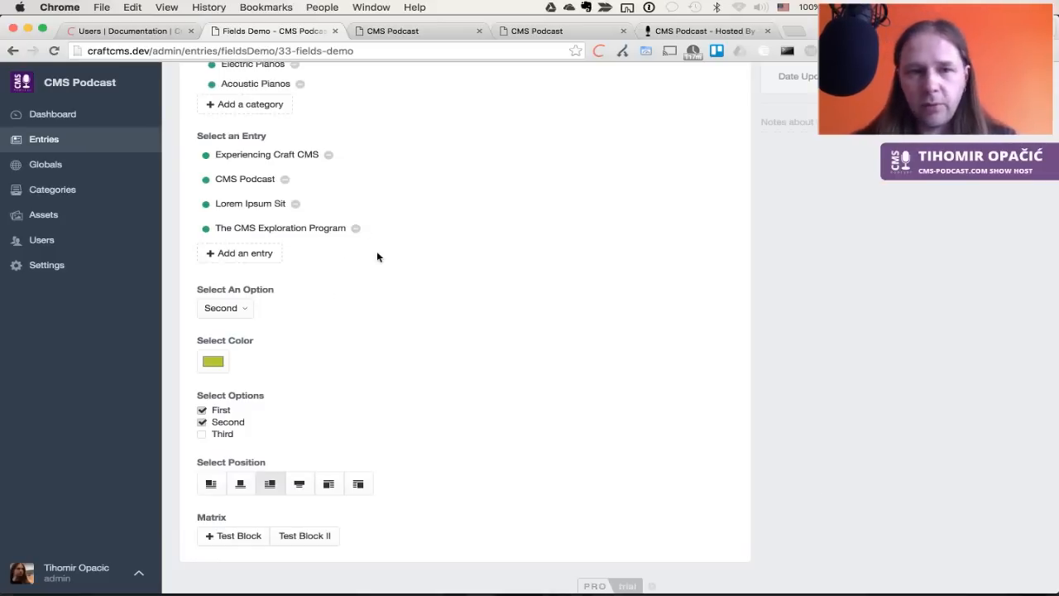
Set the option to Third and the colour to pink, untick Second, choose the fourth position, and save
{"action": "left_click", "coordinate": [217, 308]}
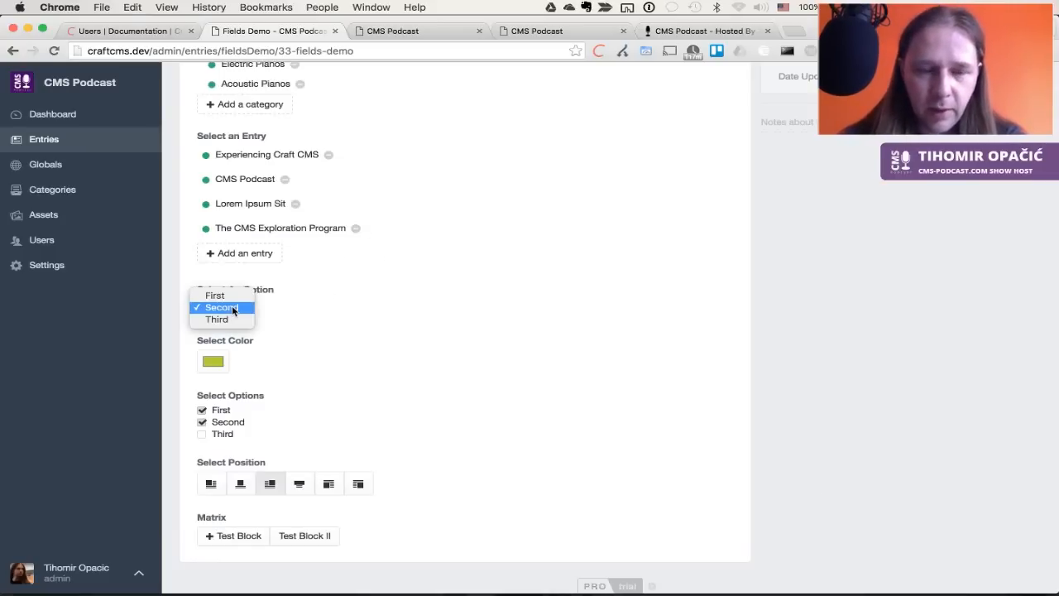
{"action": "left_click", "coordinate": [317, 315]}
{"action": "left_click", "coordinate": [225, 304]}
{"action": "left_click", "coordinate": [222, 318]}
{"action": "left_click", "coordinate": [212, 361]}
{"action": "left_click", "coordinate": [403, 306]}
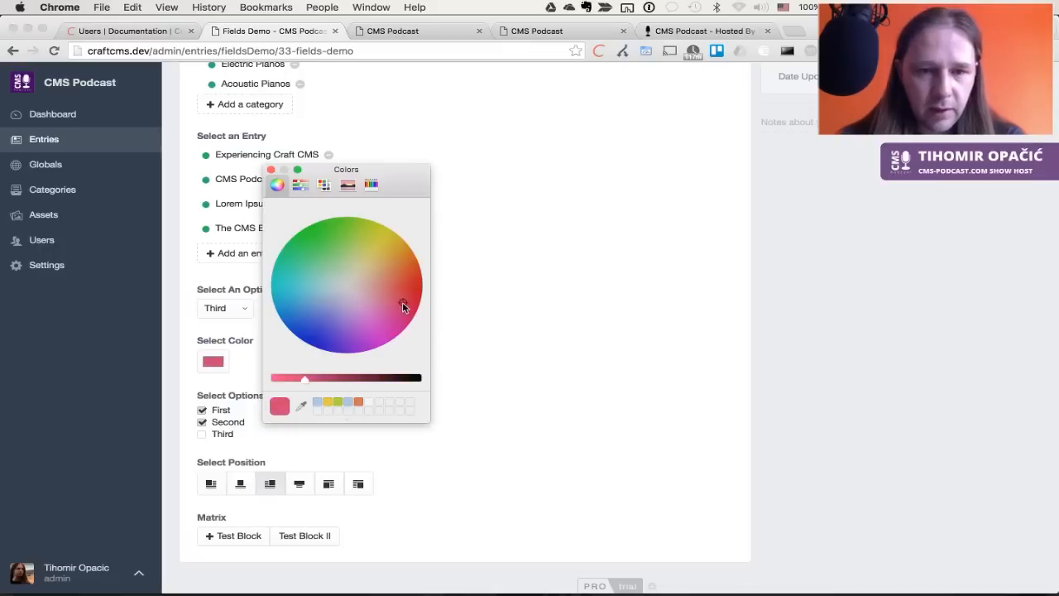
{"action": "left_click", "coordinate": [271, 169]}
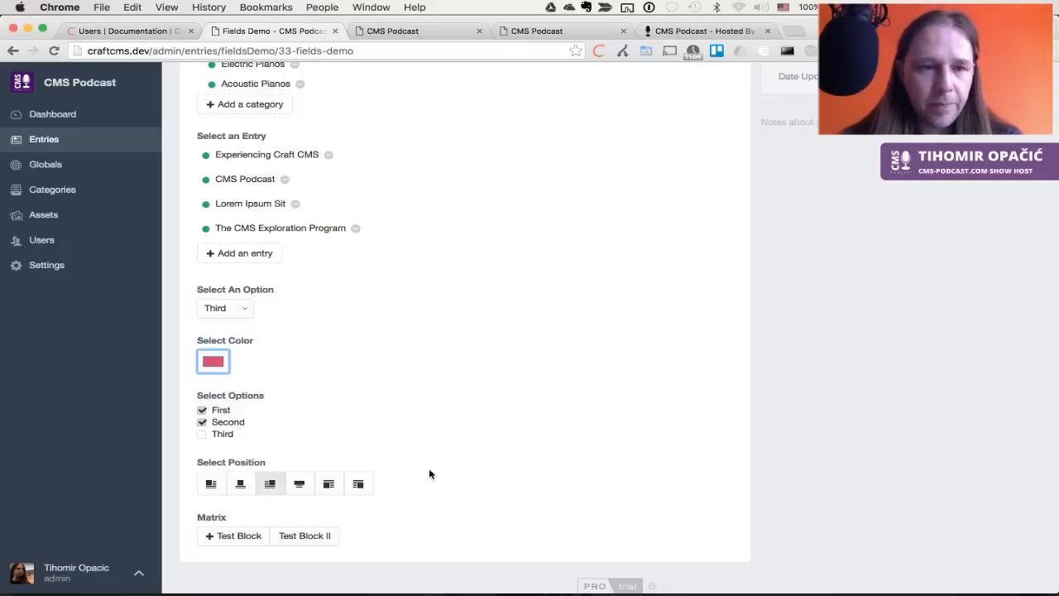
{"action": "scroll", "coordinate": [429, 467], "scroll_direction": "down", "scroll_amount": 2}
{"action": "left_click", "coordinate": [230, 386]}
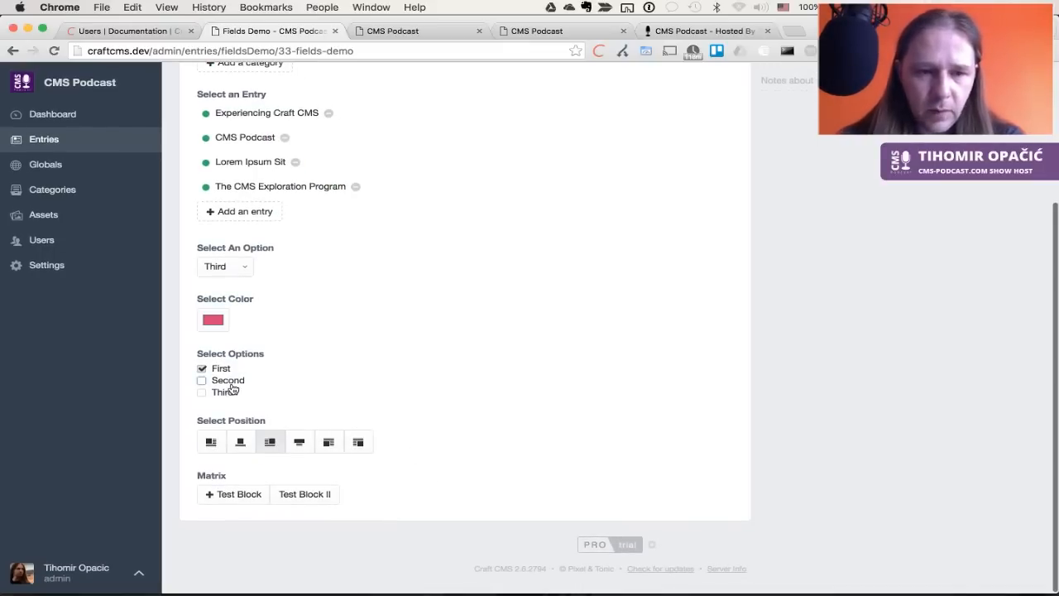
{"action": "left_click", "coordinate": [304, 443]}
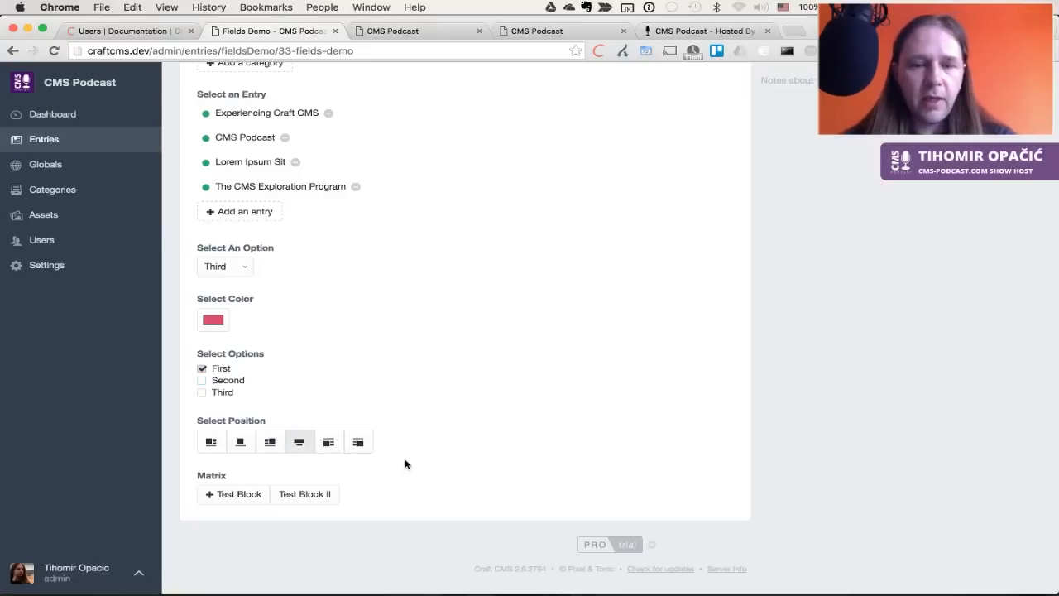
{"action": "key", "text": "super+s"}
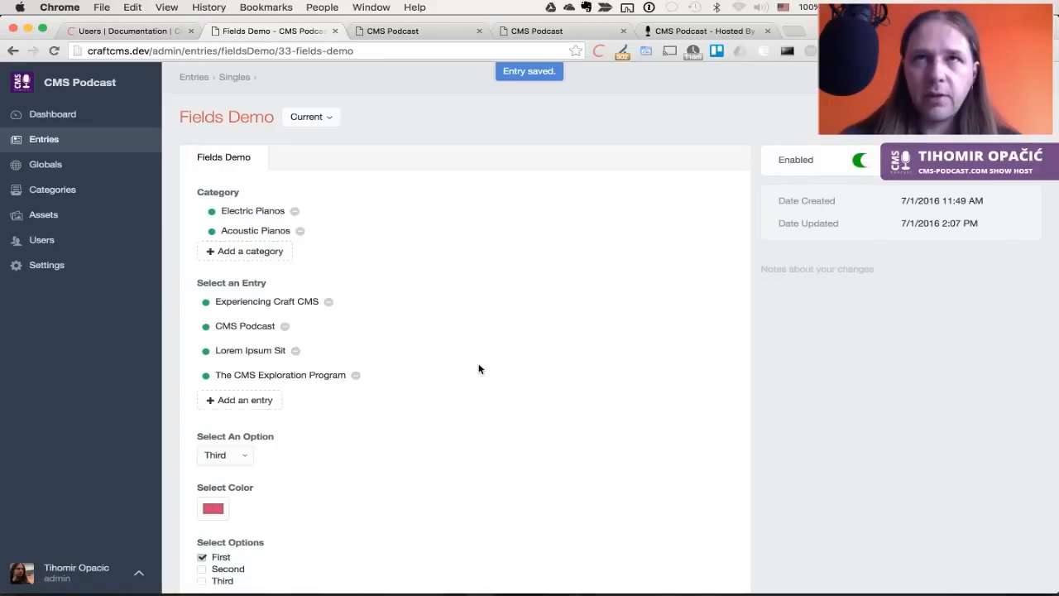
Add two Test Block and two Test Block II blocks to the Matrix field, then go to Settings
{"action": "scroll", "coordinate": [456, 432], "scroll_direction": "down", "scroll_amount": 5}
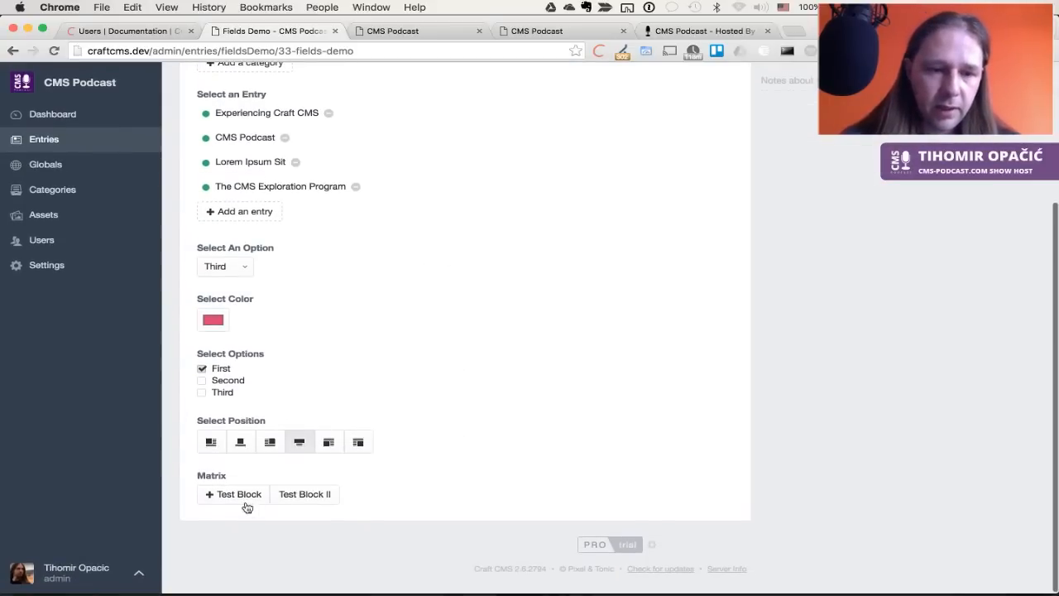
{"action": "left_click", "coordinate": [233, 494]}
{"action": "scroll", "coordinate": [364, 484], "scroll_direction": "down", "scroll_amount": 3}
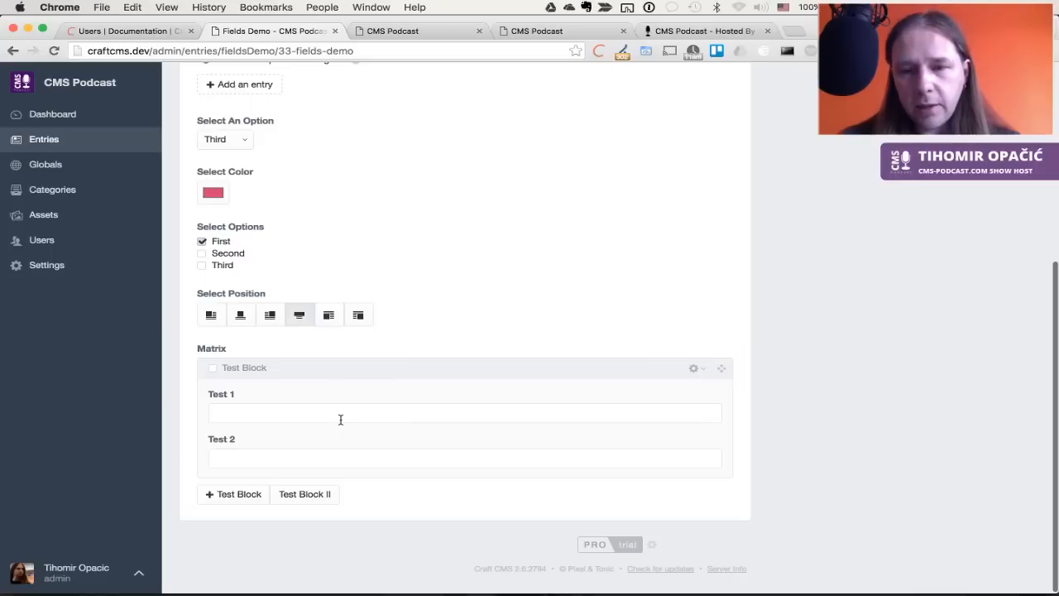
{"action": "left_click", "coordinate": [236, 495]}
{"action": "scroll", "coordinate": [426, 468], "scroll_direction": "down", "scroll_amount": 3}
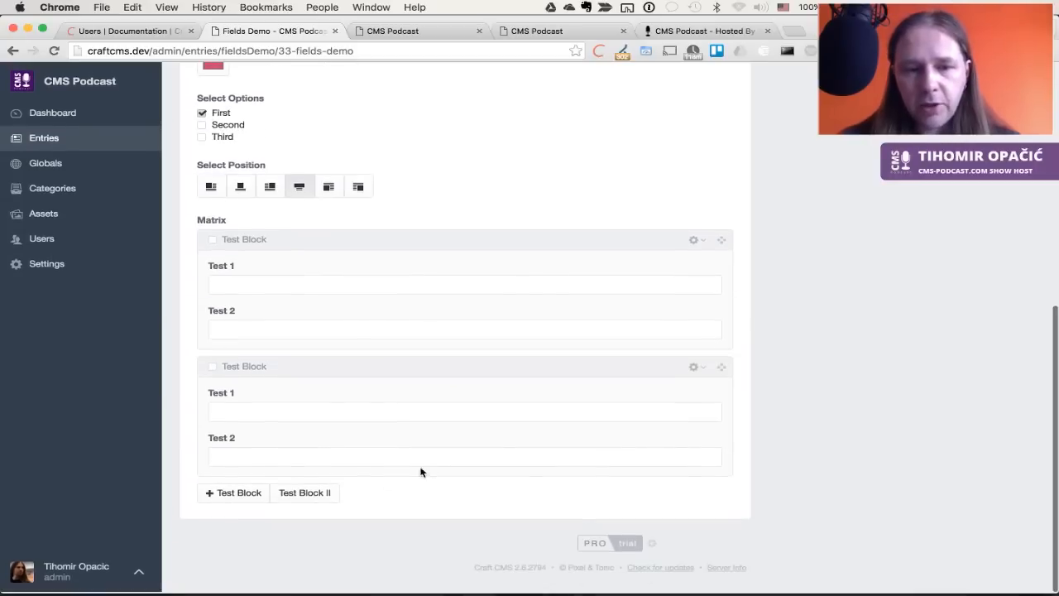
{"action": "left_click", "coordinate": [323, 492]}
{"action": "scroll", "coordinate": [322, 489], "scroll_direction": "down", "scroll_amount": 3}
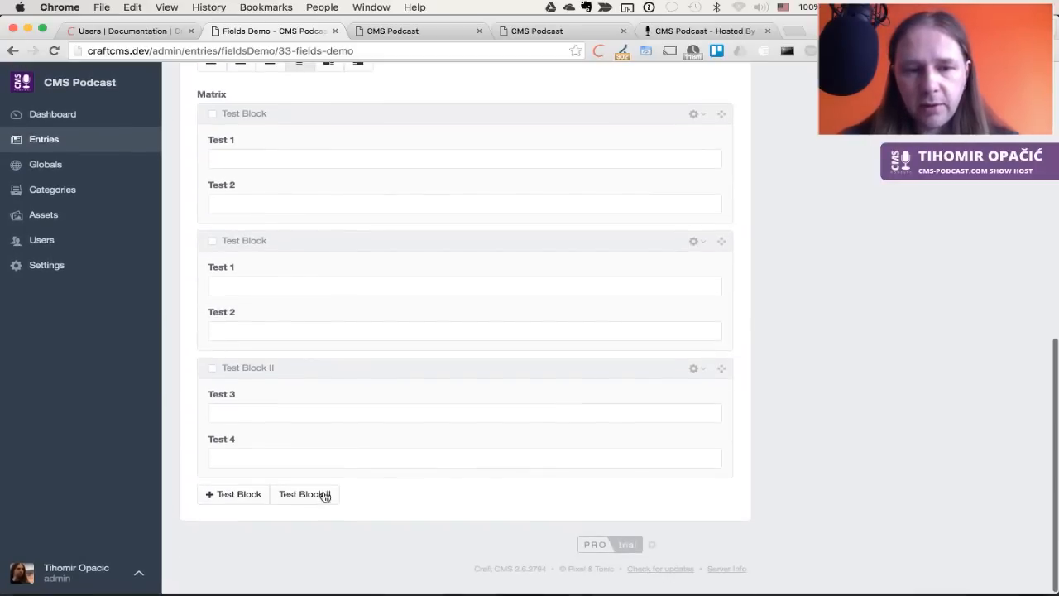
{"action": "left_click", "coordinate": [325, 494]}
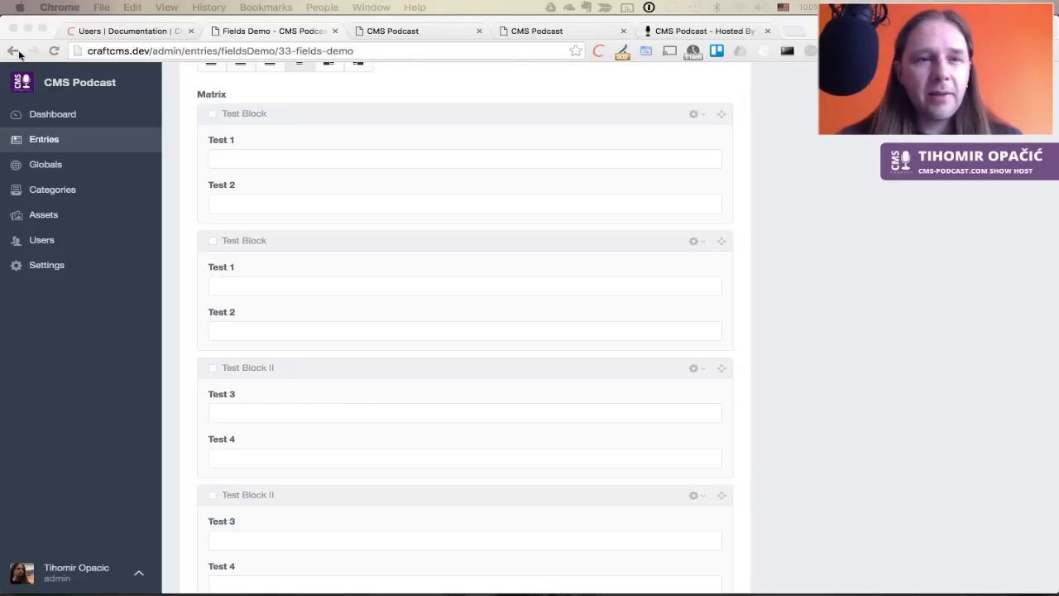
{"action": "left_click", "coordinate": [68, 353]}
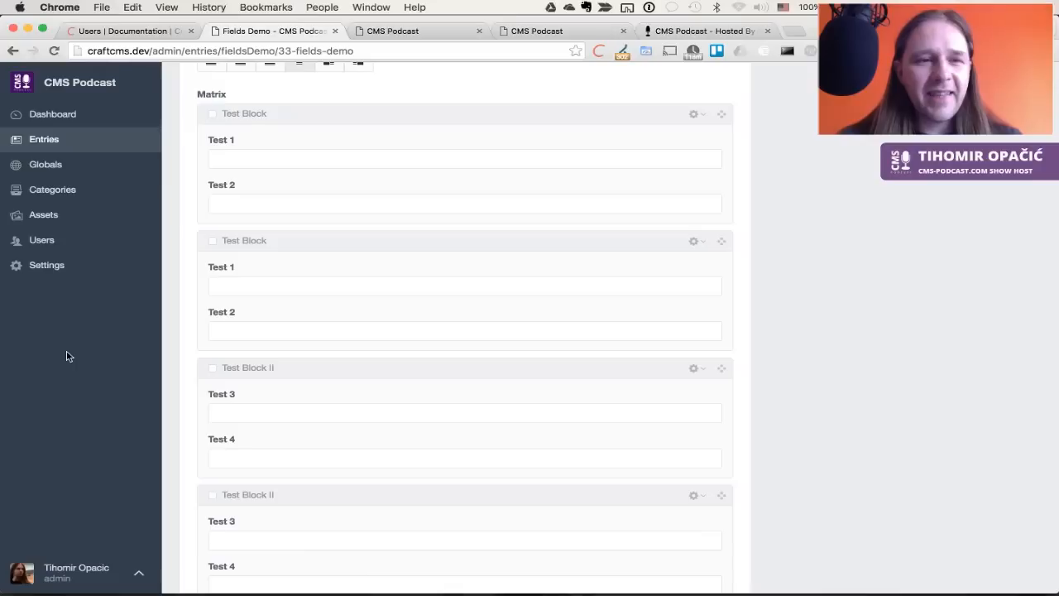
{"action": "left_click", "coordinate": [66, 265]}
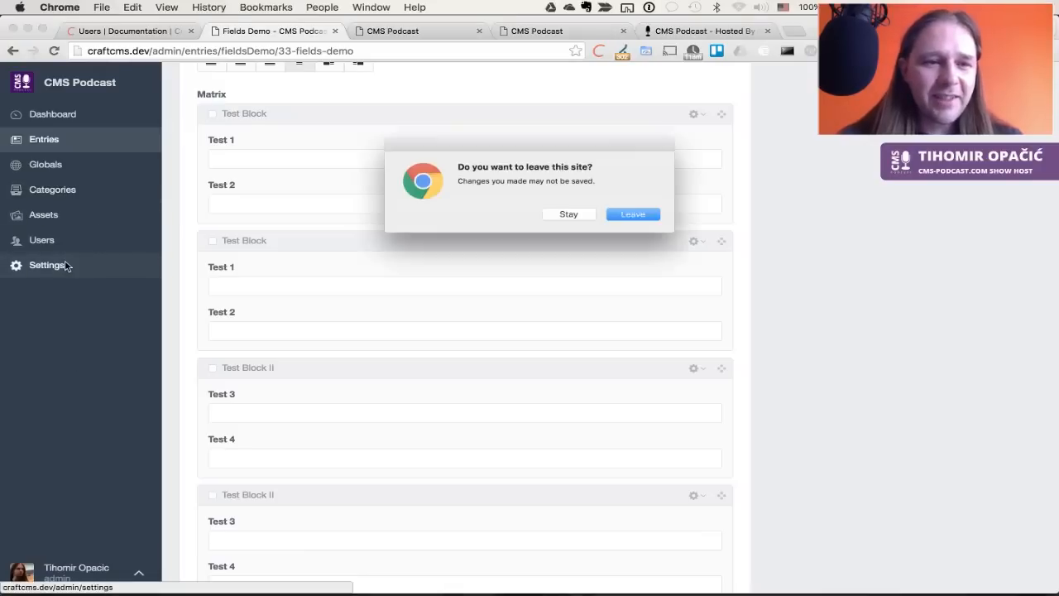
Discard the unsaved blocks, review the content locales, then open the CMS Podcast homepage entry
{"action": "left_click", "coordinate": [626, 217]}
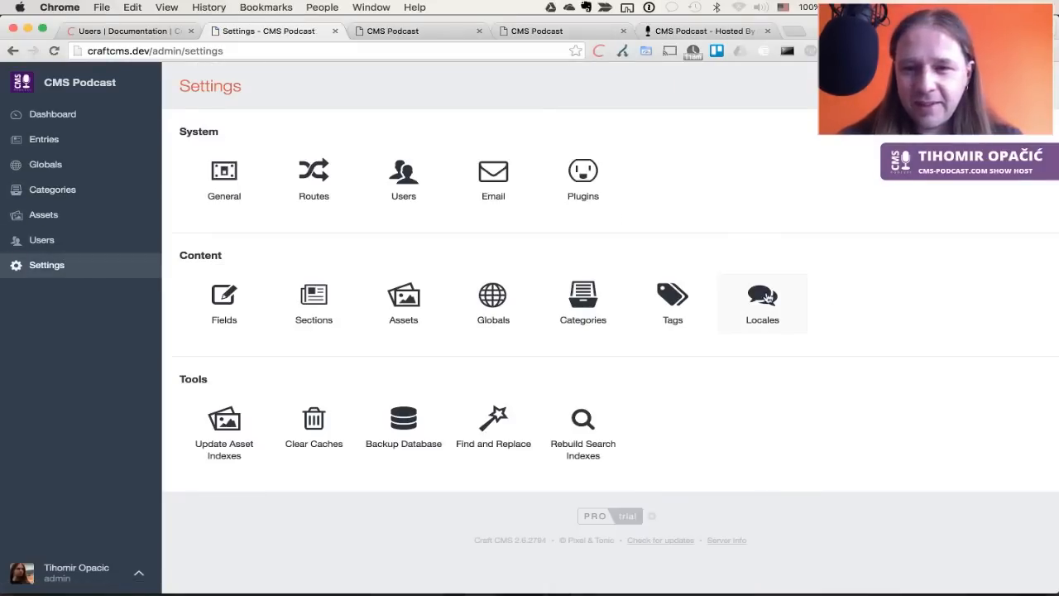
{"action": "left_click", "coordinate": [767, 297]}
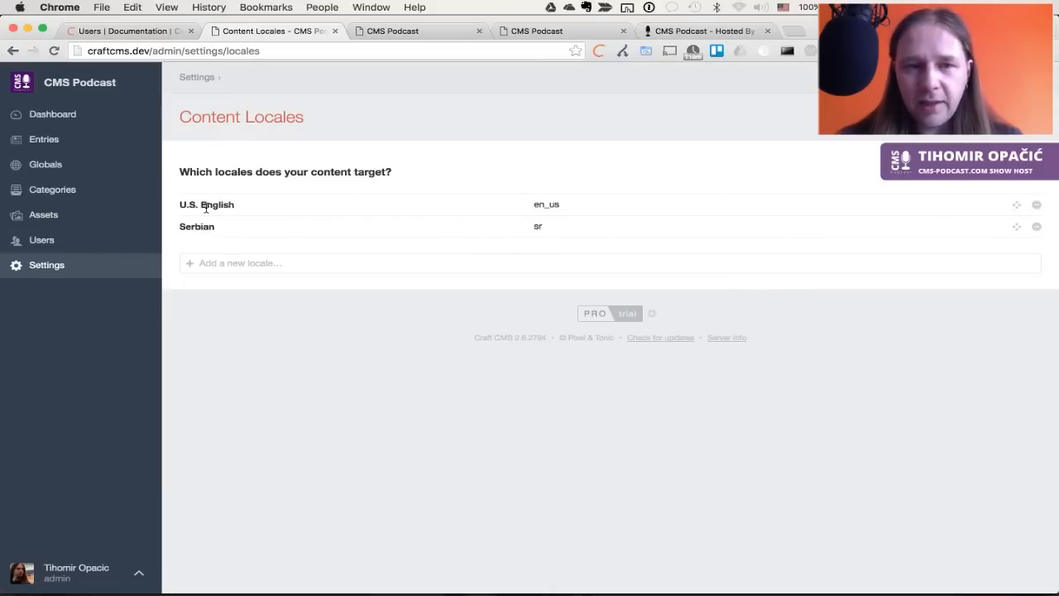
{"action": "left_click", "coordinate": [72, 141]}
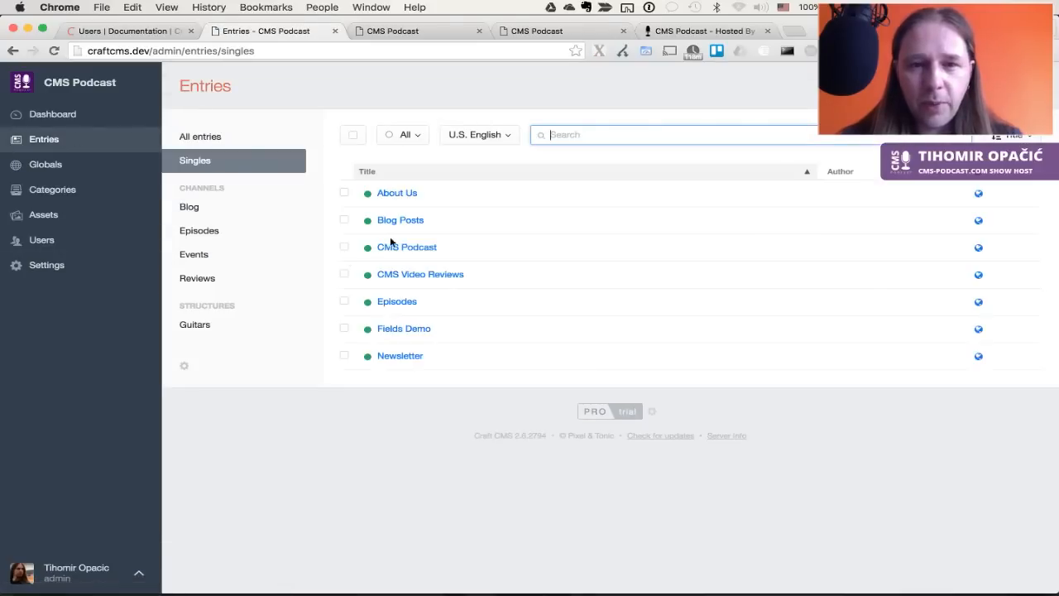
{"action": "left_click", "coordinate": [416, 247]}
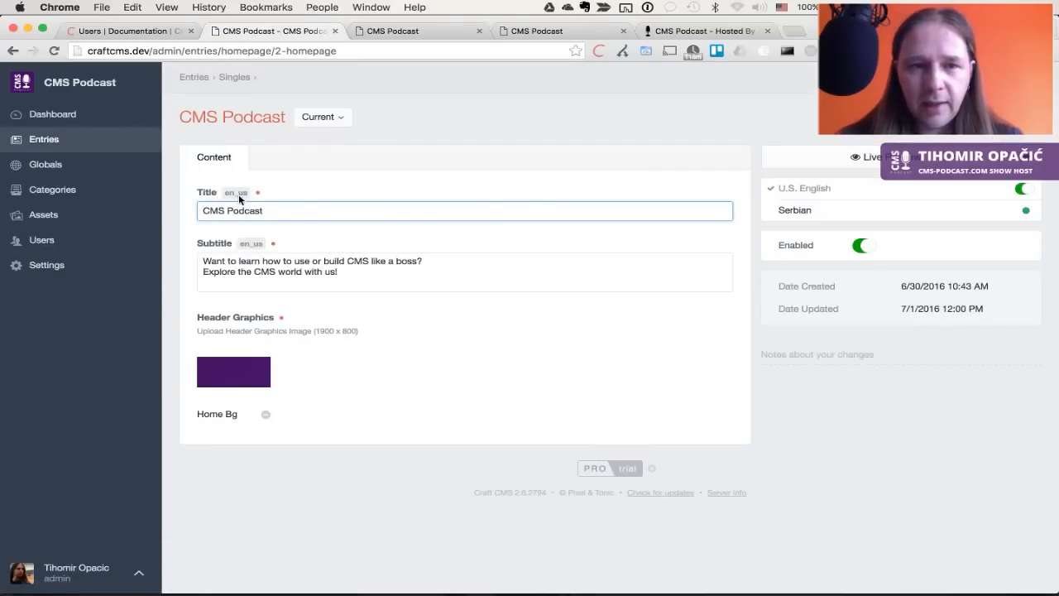
Compare the entry's Serbian and U.S. English subtitles by switching locales, finishing in U.S. English
{"action": "left_click", "coordinate": [803, 212]}
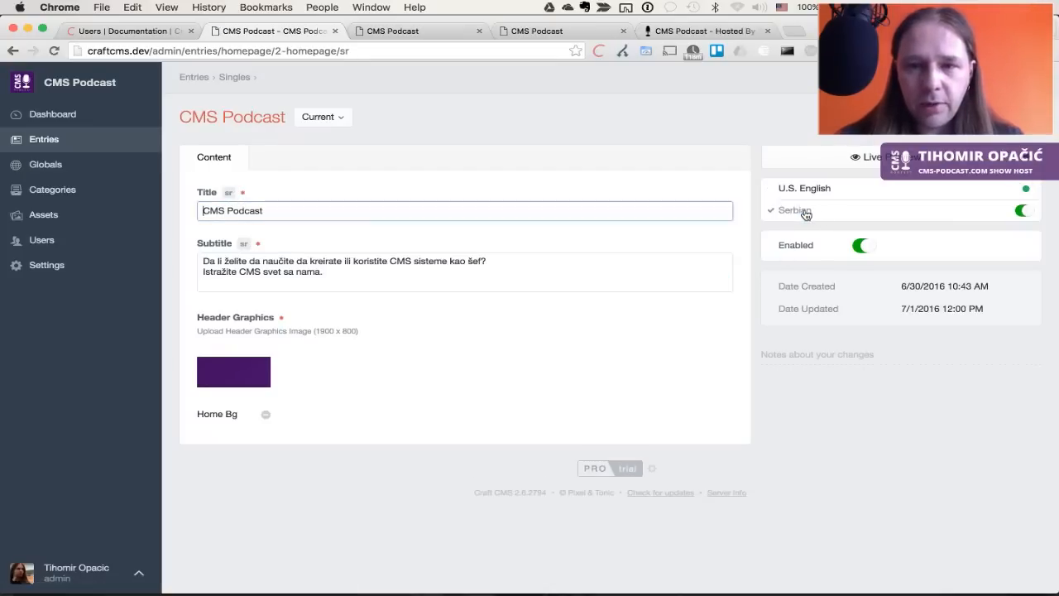
{"action": "left_click", "coordinate": [369, 254]}
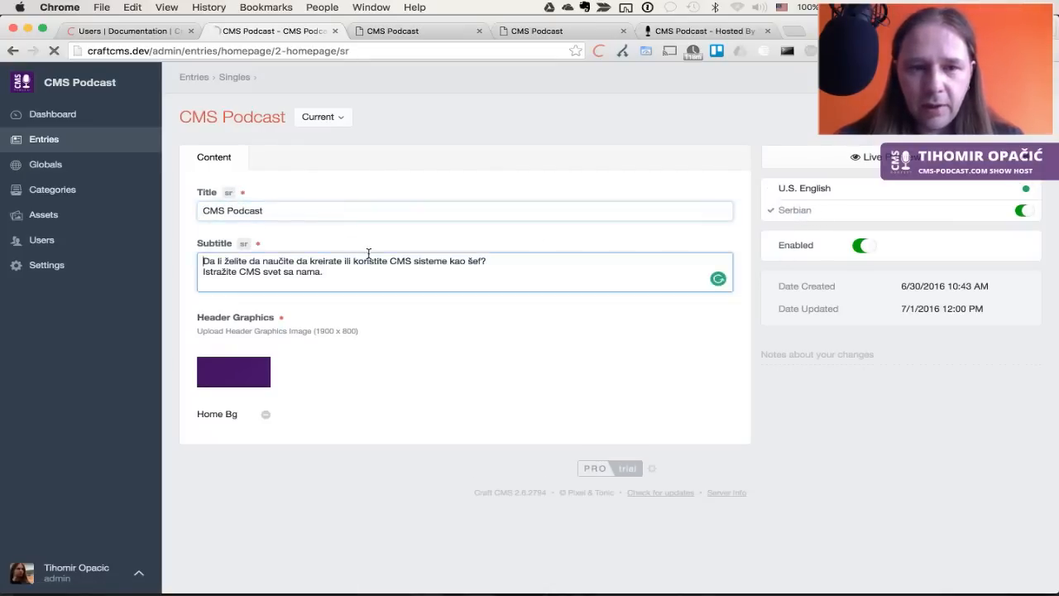
{"action": "left_click", "coordinate": [350, 272]}
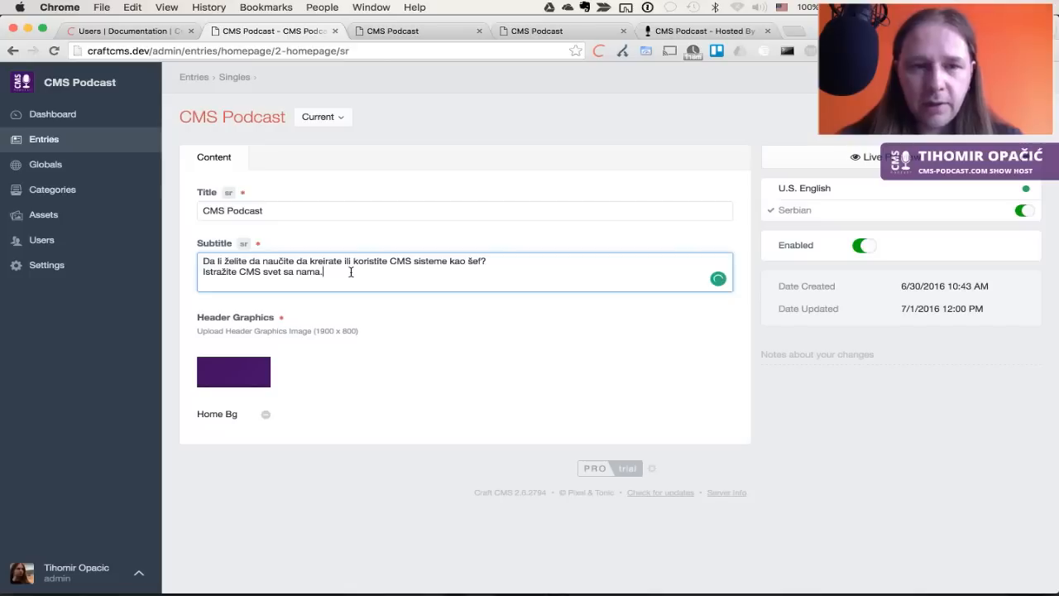
{"action": "left_click", "coordinate": [781, 192]}
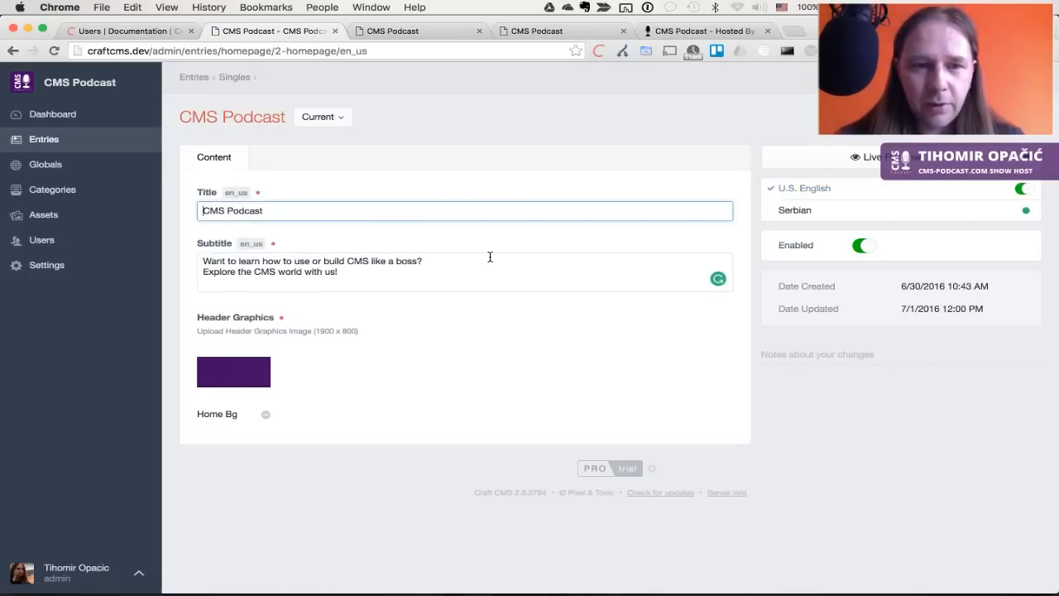
{"action": "left_click", "coordinate": [796, 211]}
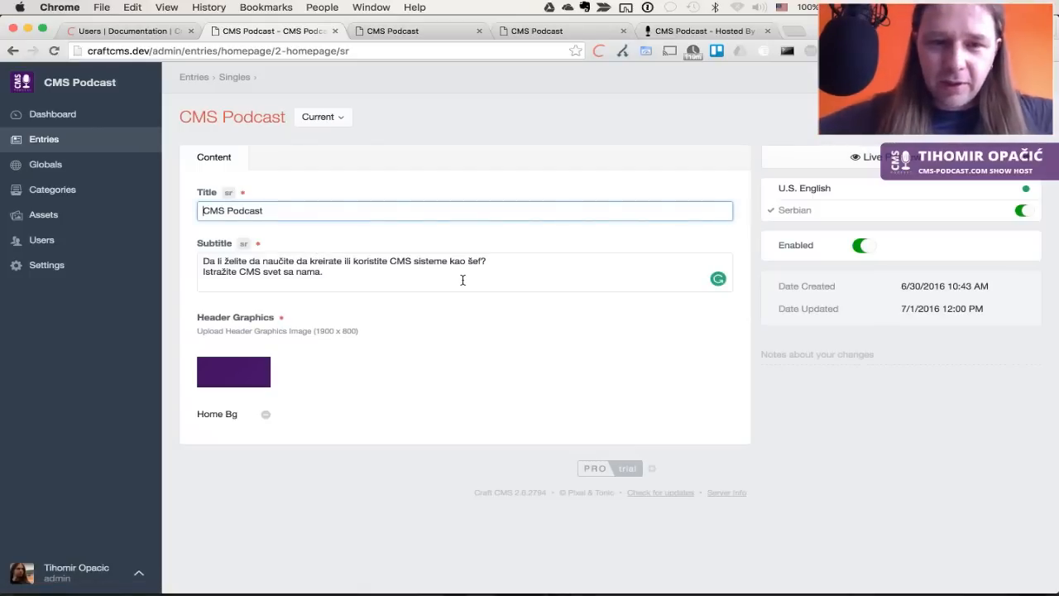
{"action": "left_click", "coordinate": [367, 273]}
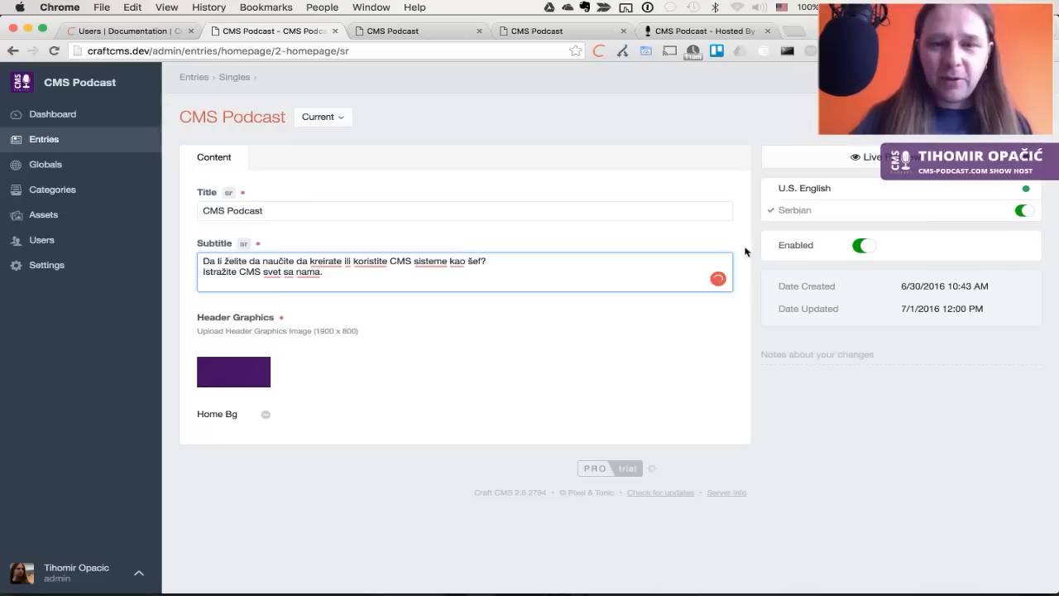
{"action": "left_click", "coordinate": [799, 190]}
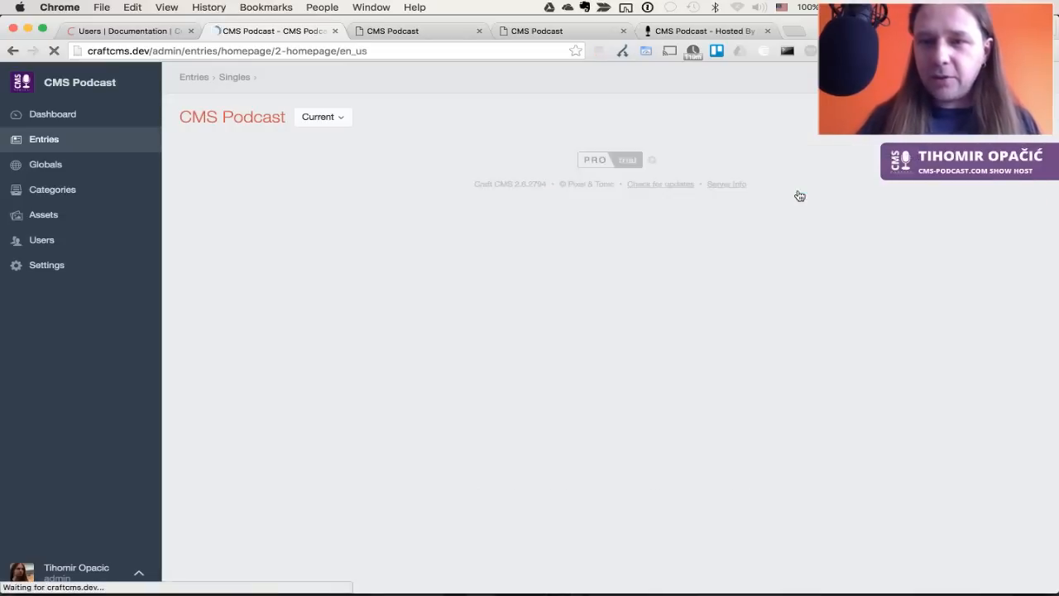
{"action": "left_click", "coordinate": [462, 193]}
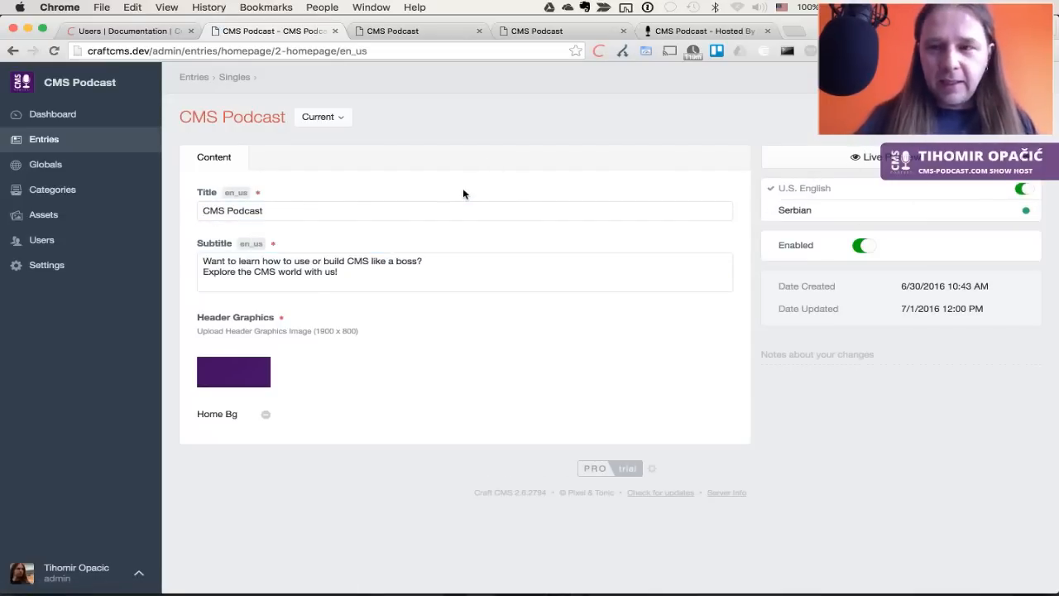